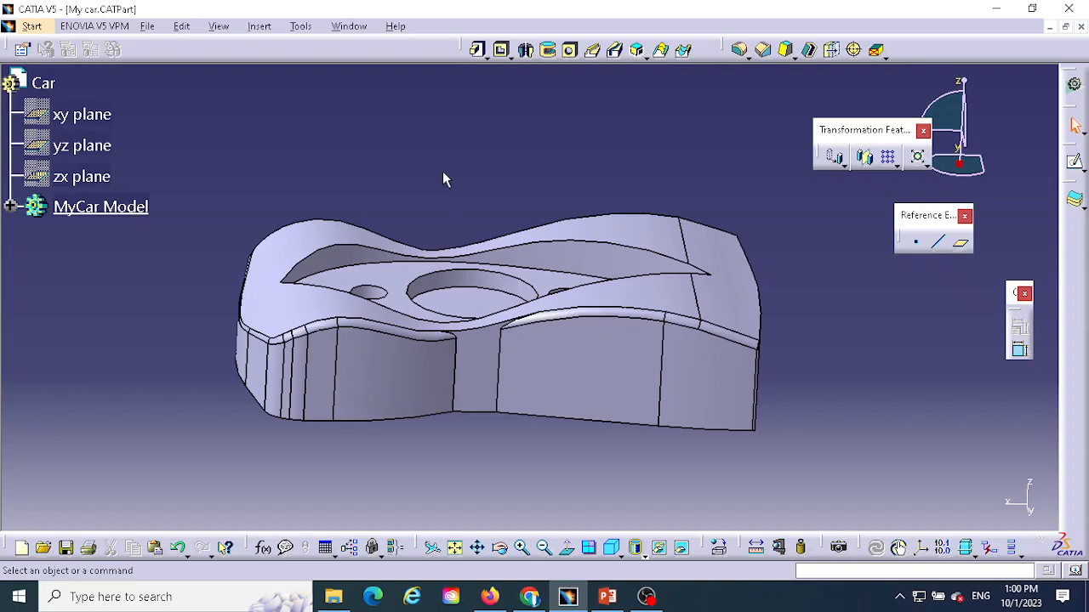
Step: Examine the car model's contoured top, recessed pocket, holes, filleted edges and side faces from several angles
middle_click_drag(476, 441, 581, 282)
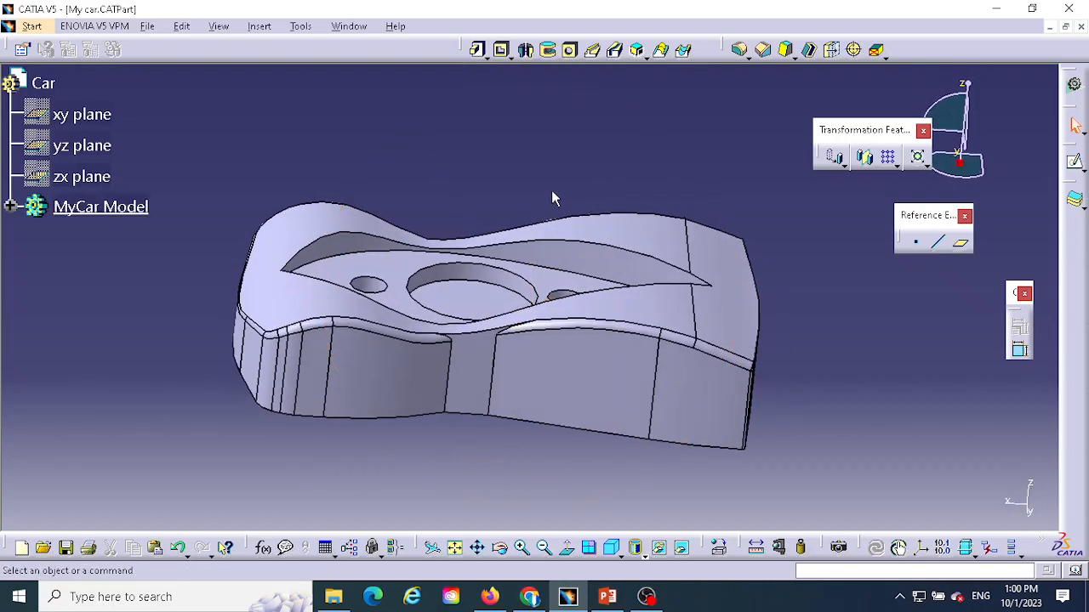
middle_click_drag(551, 198, 644, 202)
middle_click_drag(637, 376, 459, 390)
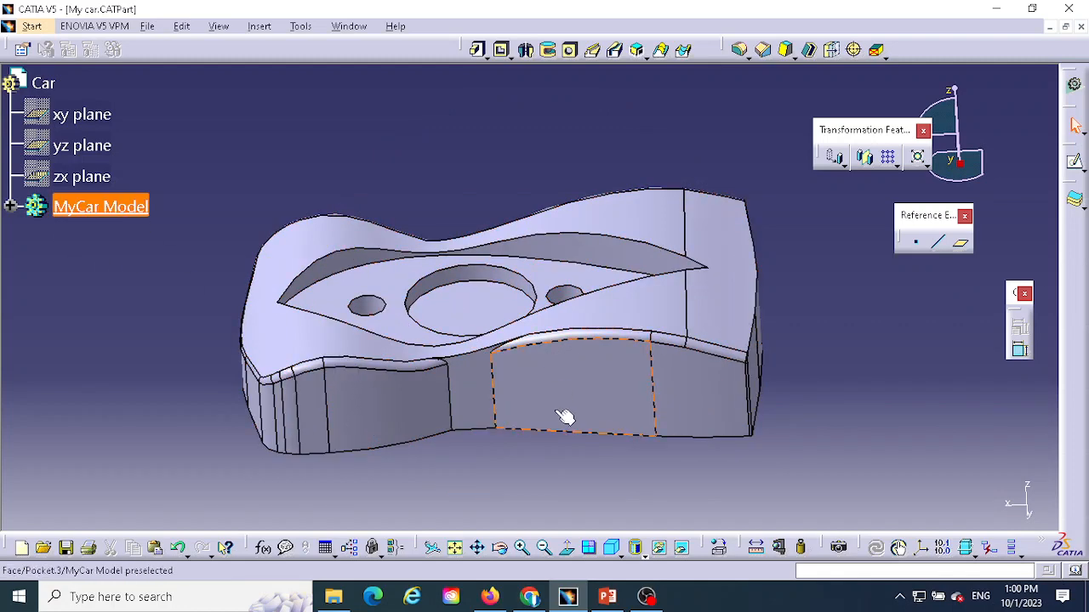
middle_click_drag(455, 183, 421, 179)
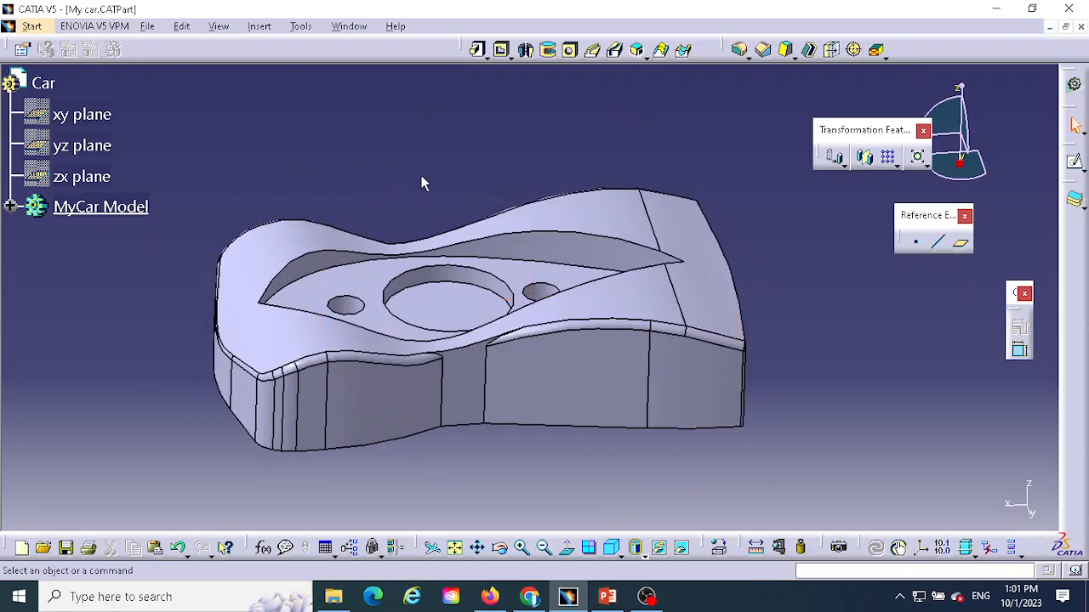
middle_click_drag(406, 461, 462, 467)
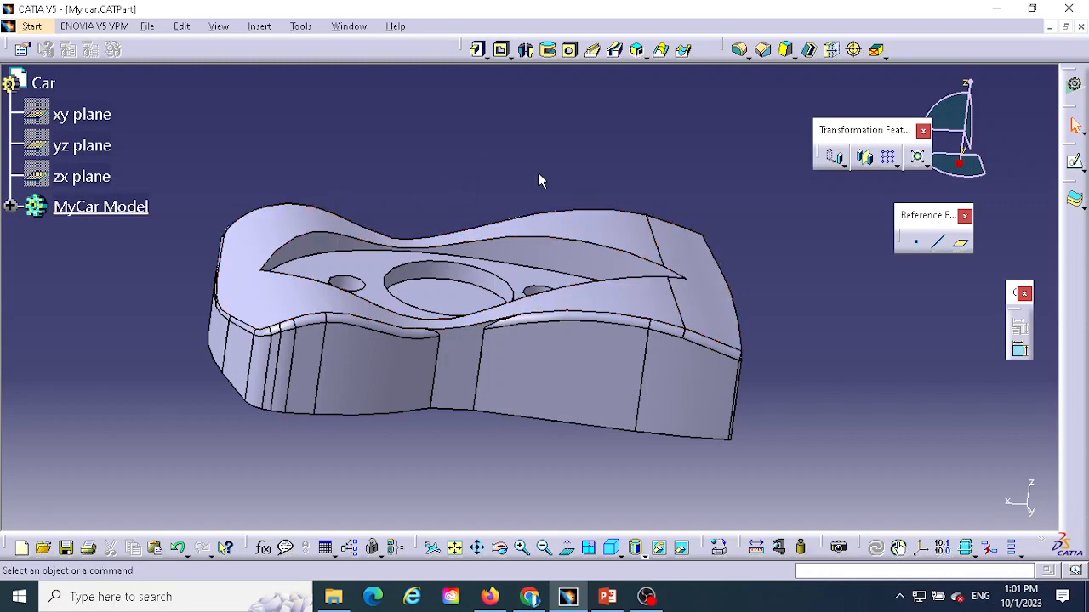
middle_click_drag(537, 175, 539, 199)
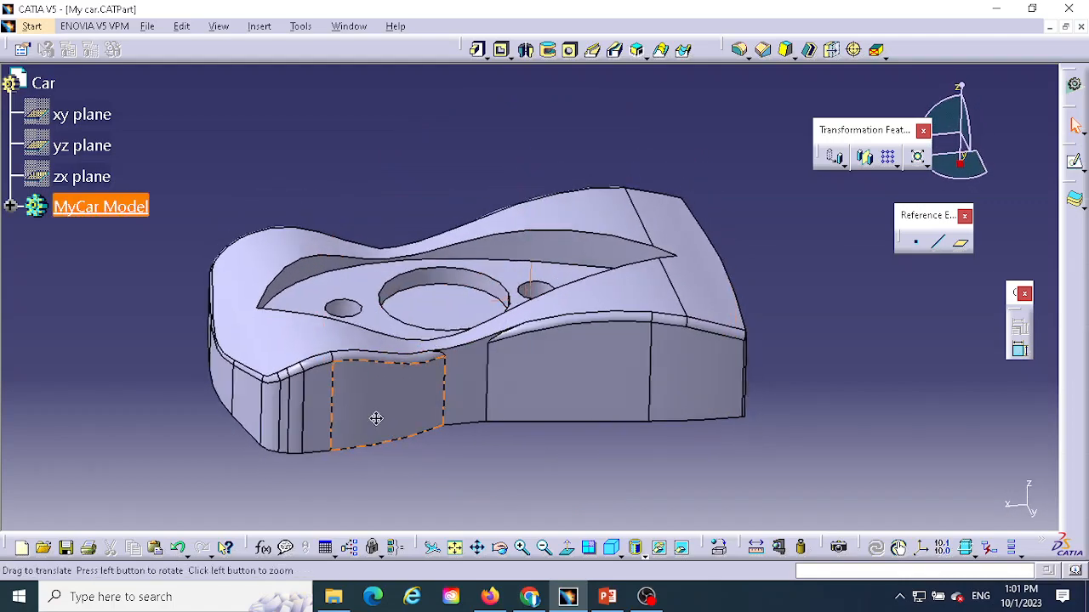
middle_click_drag(377, 417, 382, 359)
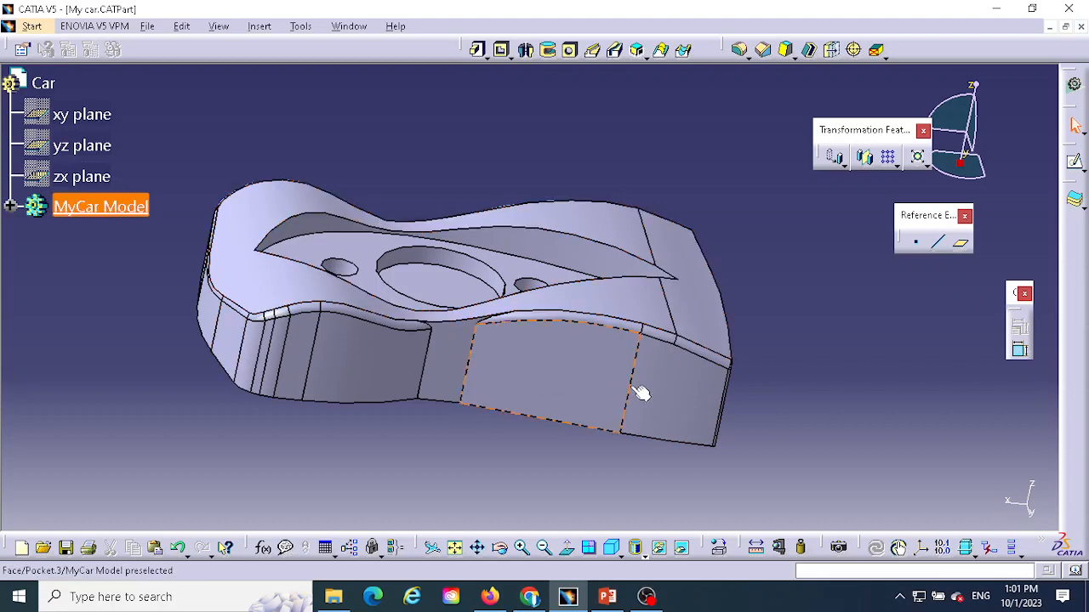
left_click(442, 158)
middle_click_drag(442, 158, 425, 228)
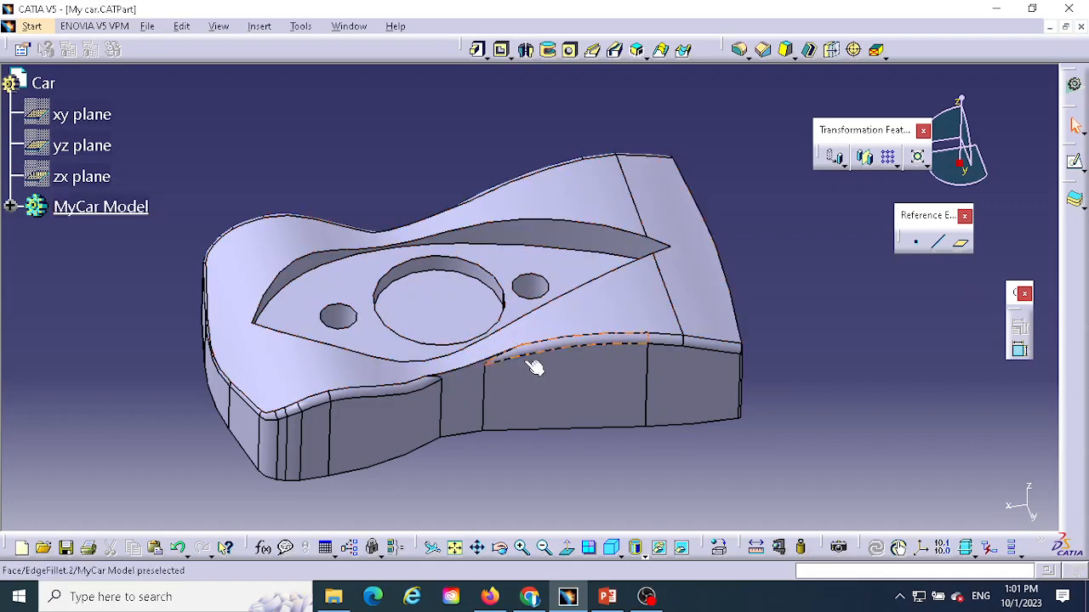
middle_click_drag(396, 471, 377, 437)
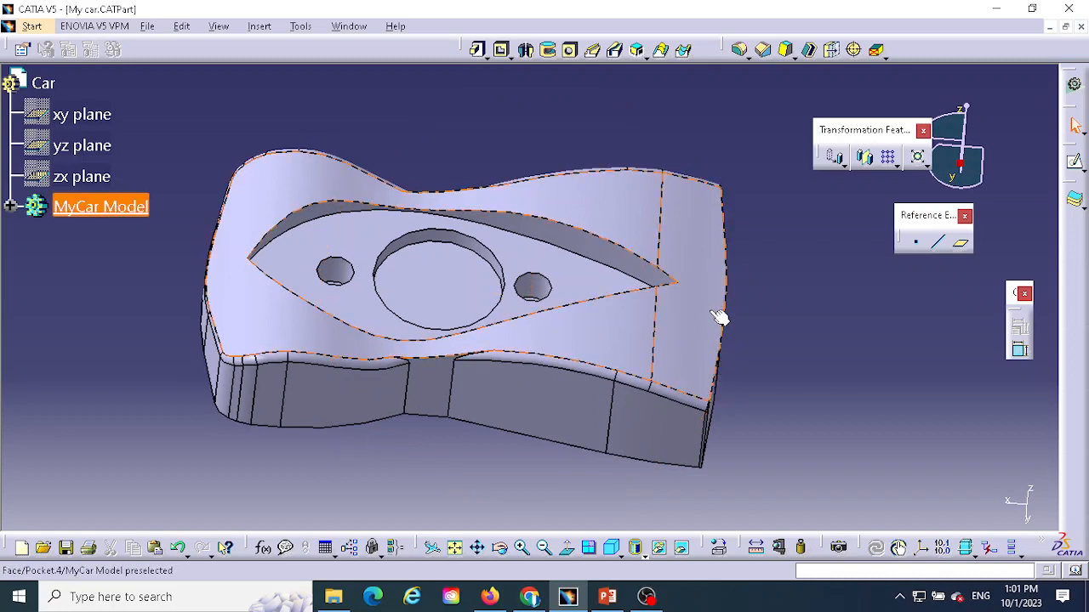
middle_click_drag(523, 484, 551, 415)
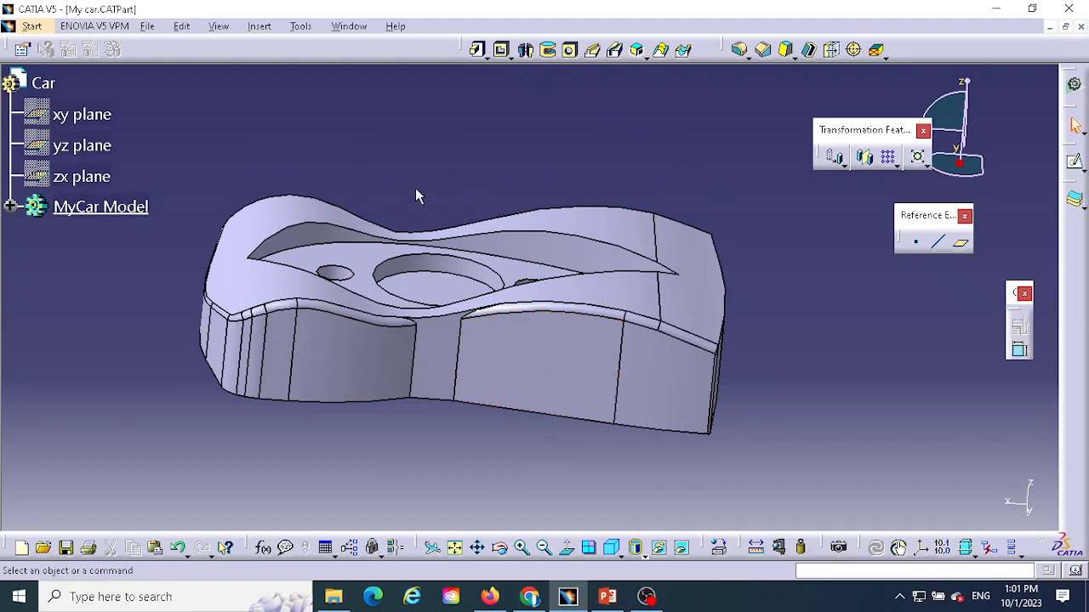
middle_click_drag(416, 195, 406, 174)
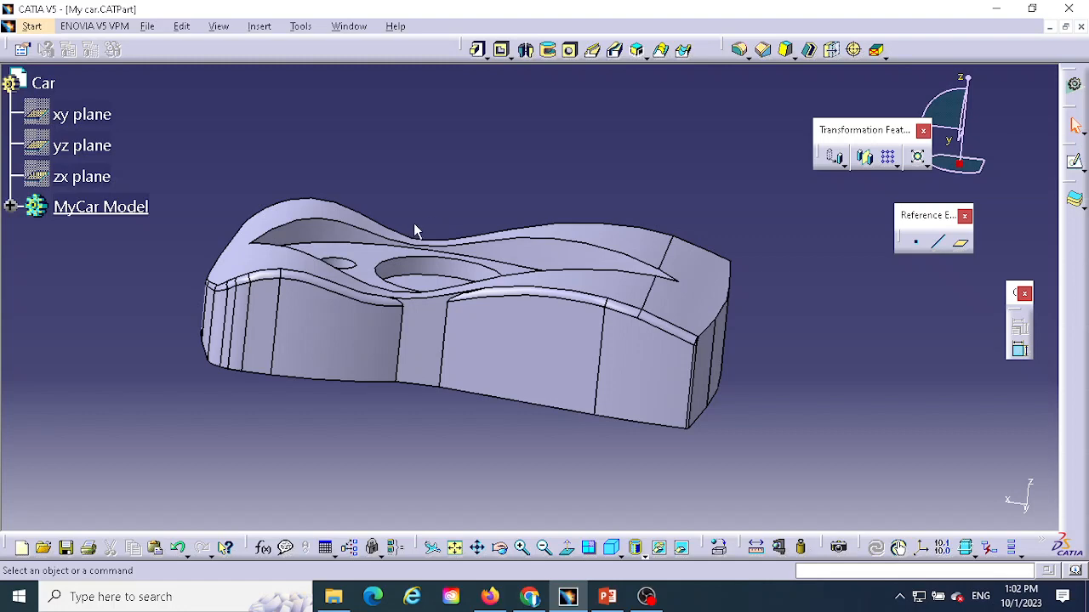
middle_click_drag(415, 229, 478, 249)
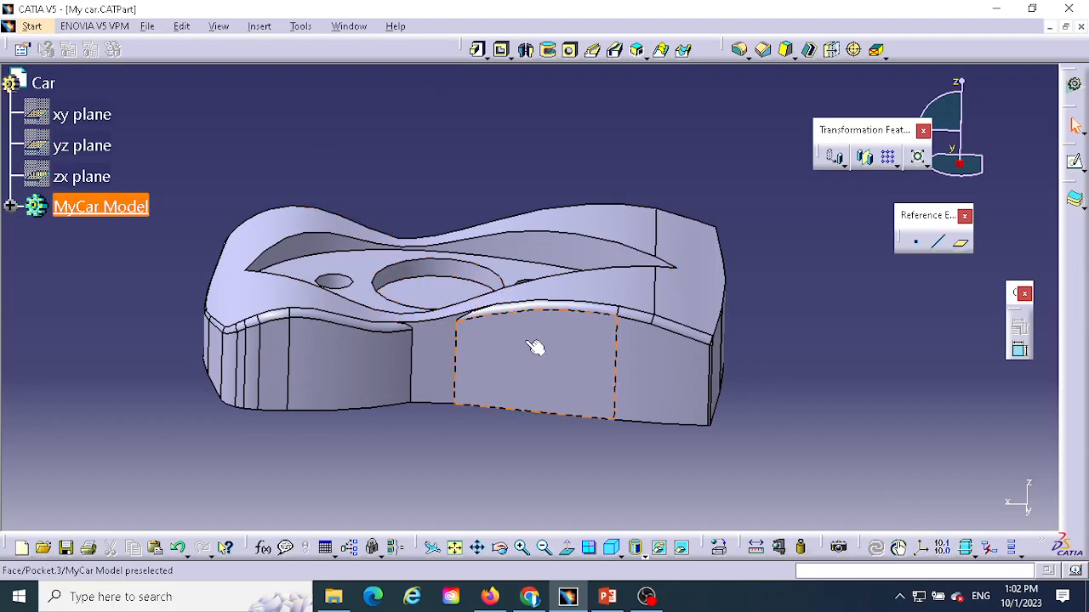
middle_click_drag(529, 369, 523, 348)
mouse_move(429, 183)
middle_mouse_down()
mouse_move(418, 182)
mouse_move(450, 158)
mouse_move(438, 170)
middle_mouse_up()
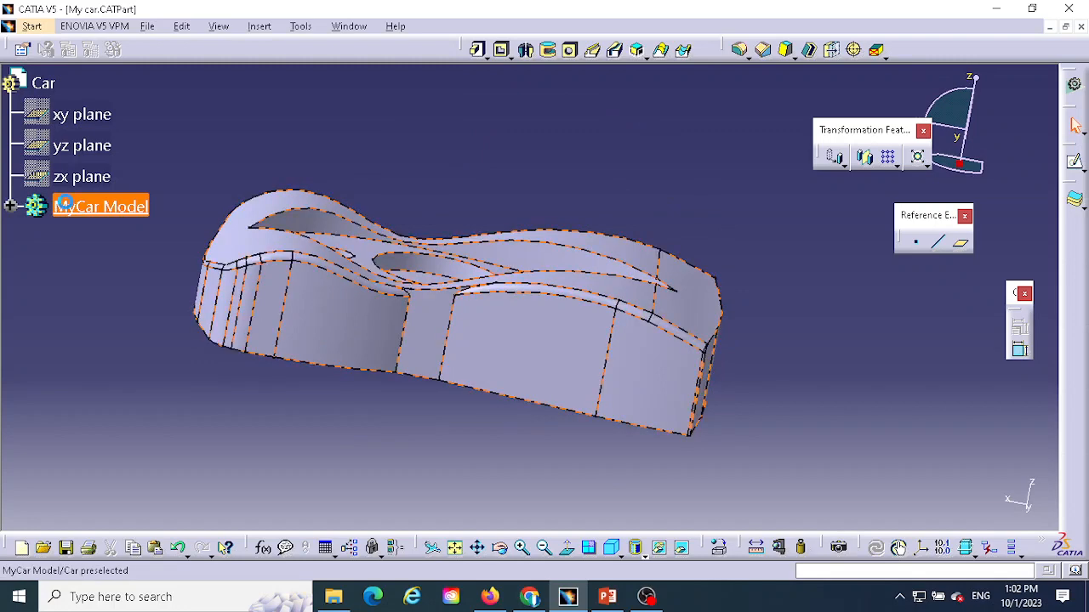
Step: Insert a new body into the car part and rename it Stock
left_click(101, 206)
left_click(260, 26)
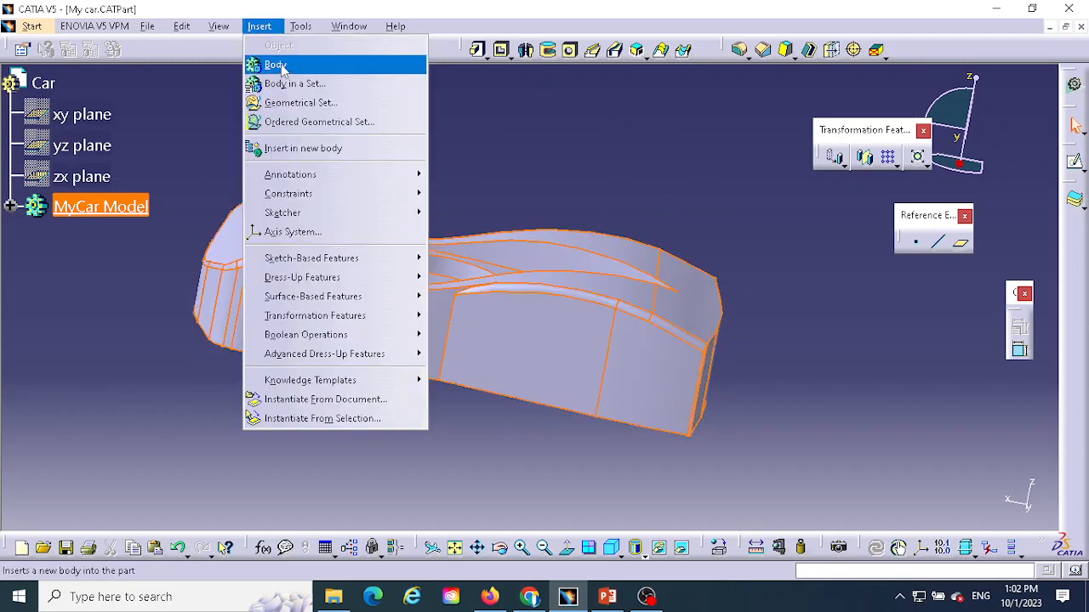
left_click(285, 66)
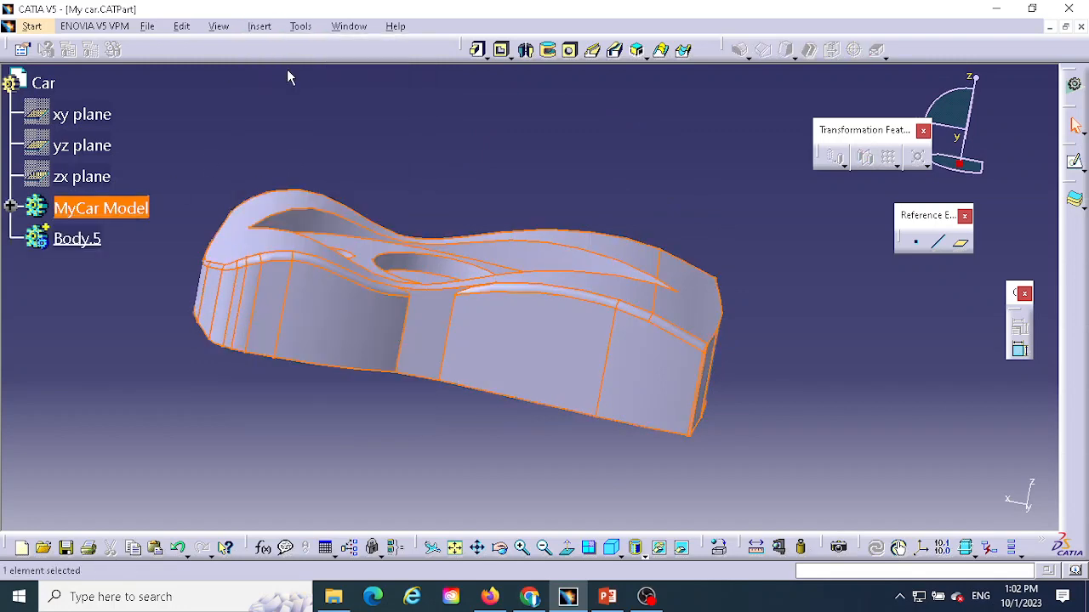
right_click(85, 242)
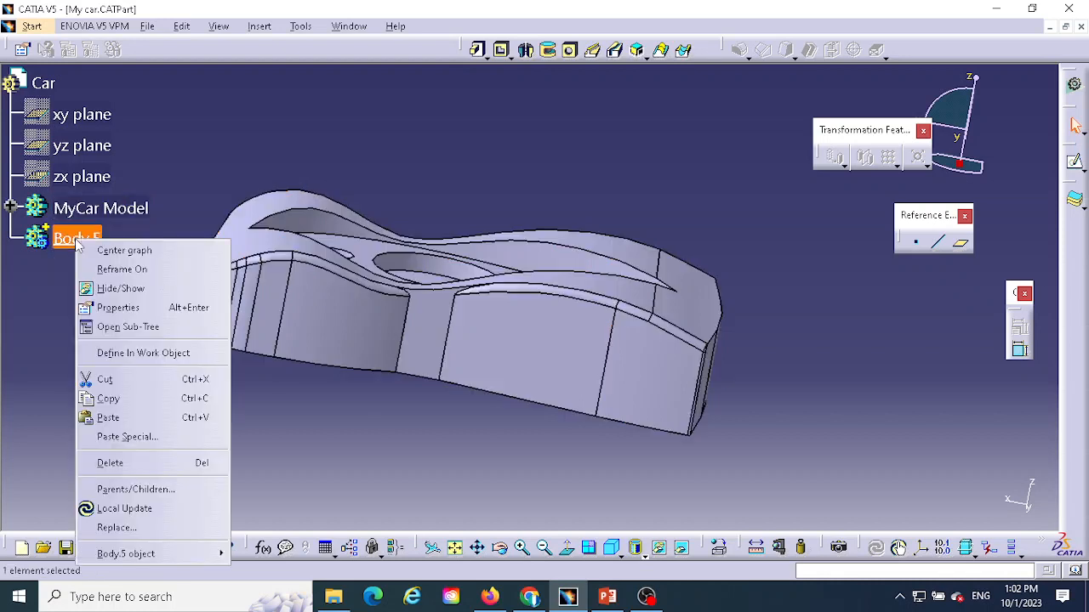
left_click(122, 310)
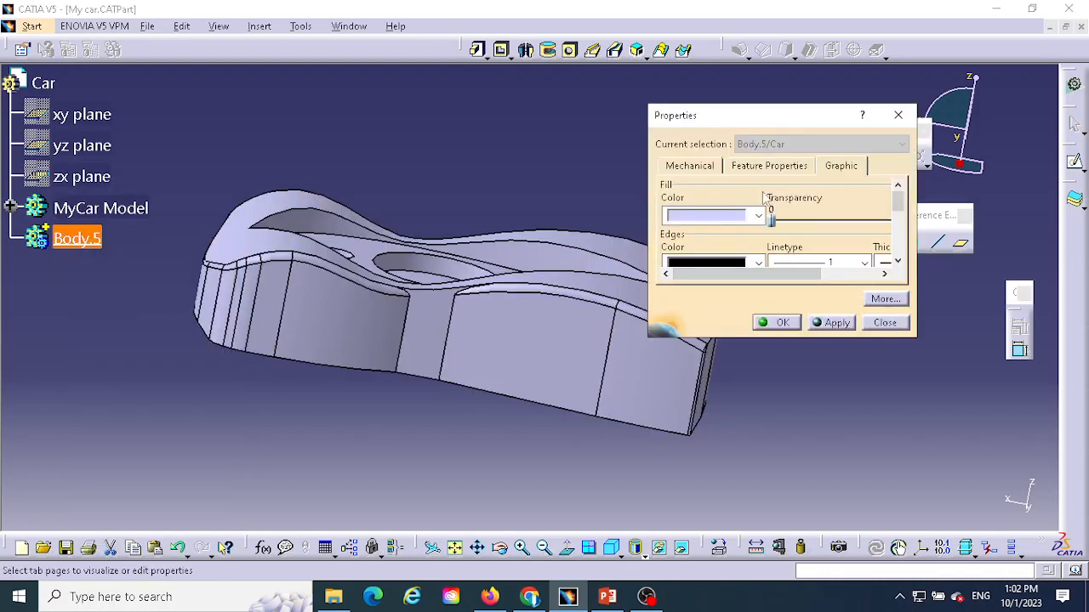
left_click(761, 167)
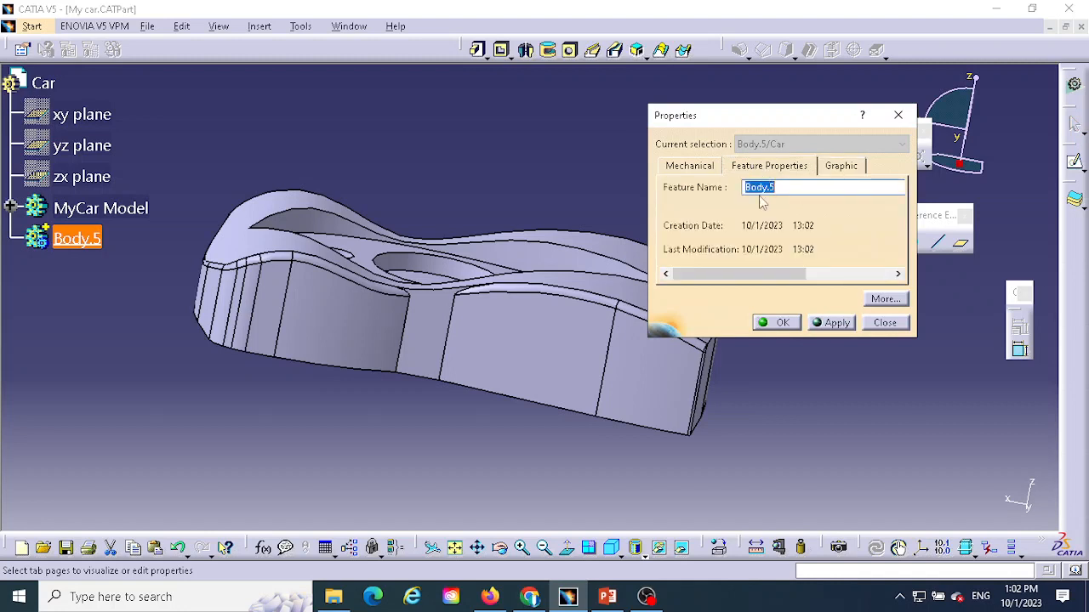
type("Stock")
left_click(780, 322)
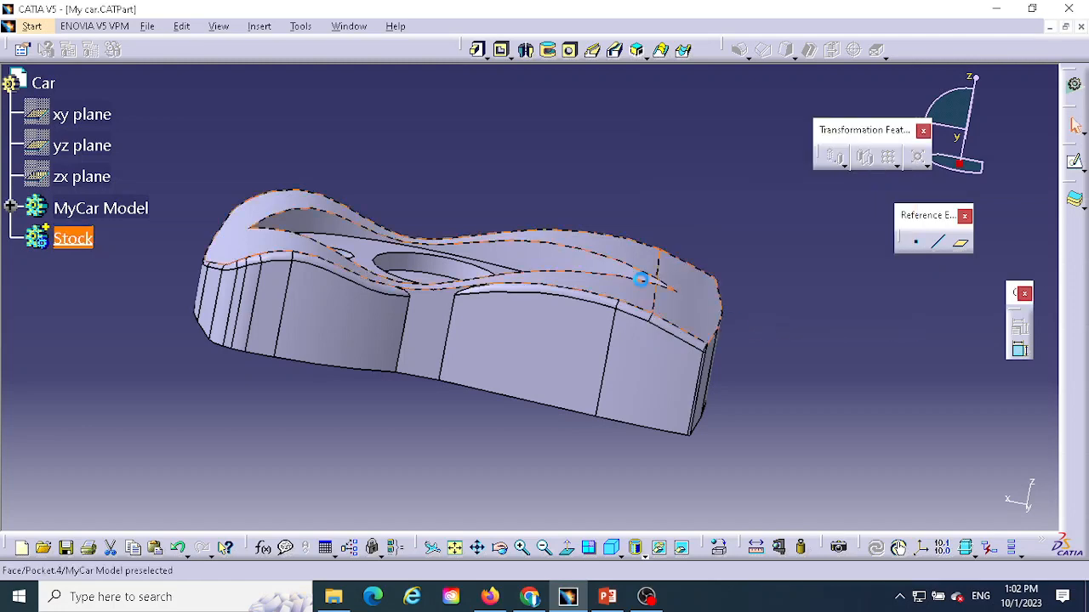
Step: Sketch a rectangle on the car's flat bottom face that surrounds the whole car outline with a small margin on every side
middle_click_drag(447, 209, 546, 127)
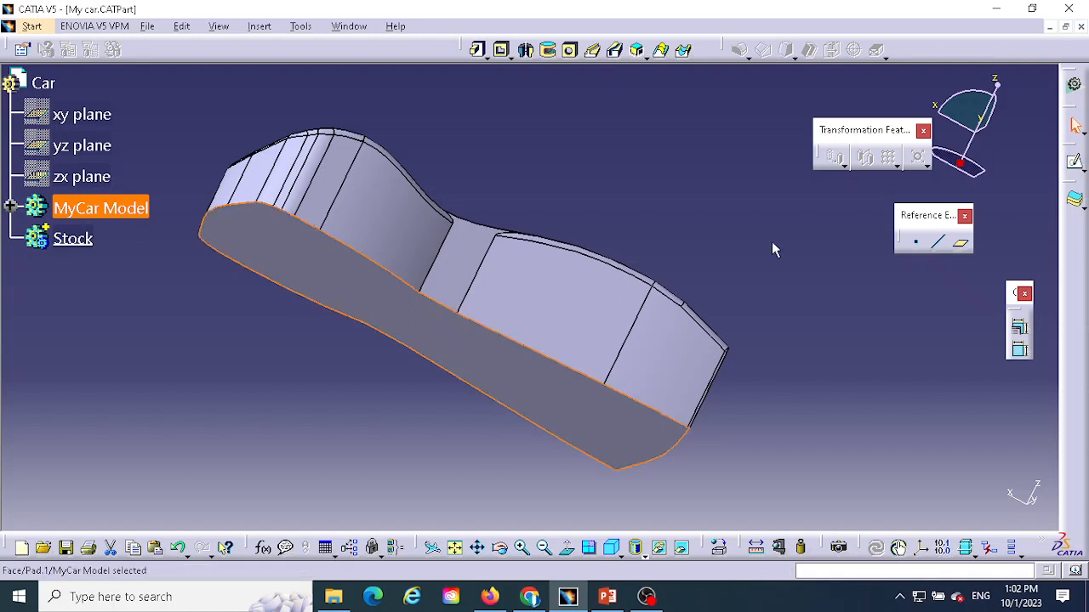
left_click(328, 276)
left_click(1076, 165)
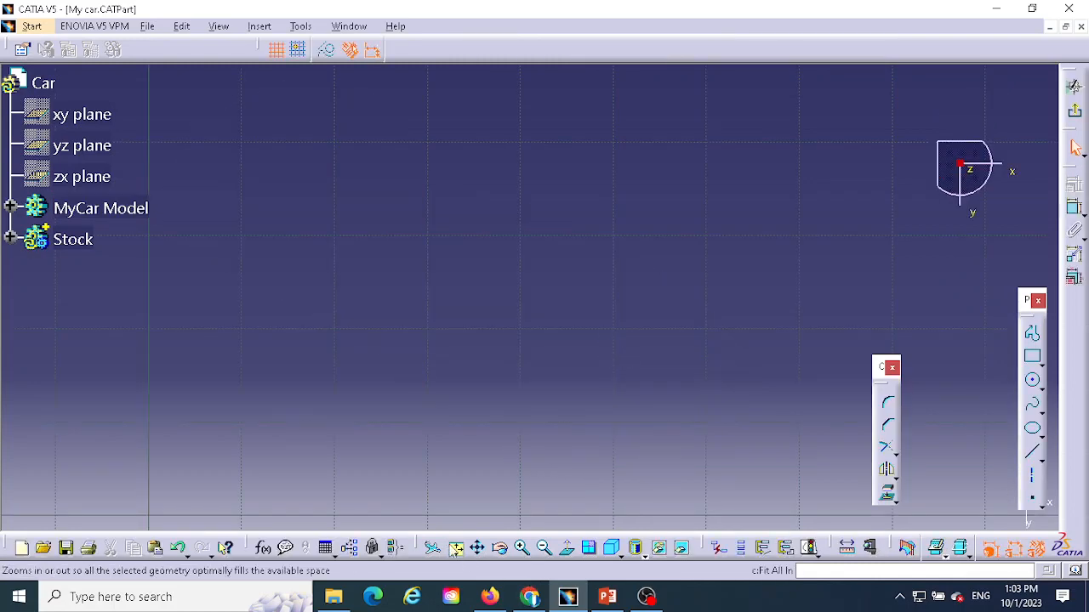
left_click(454, 548)
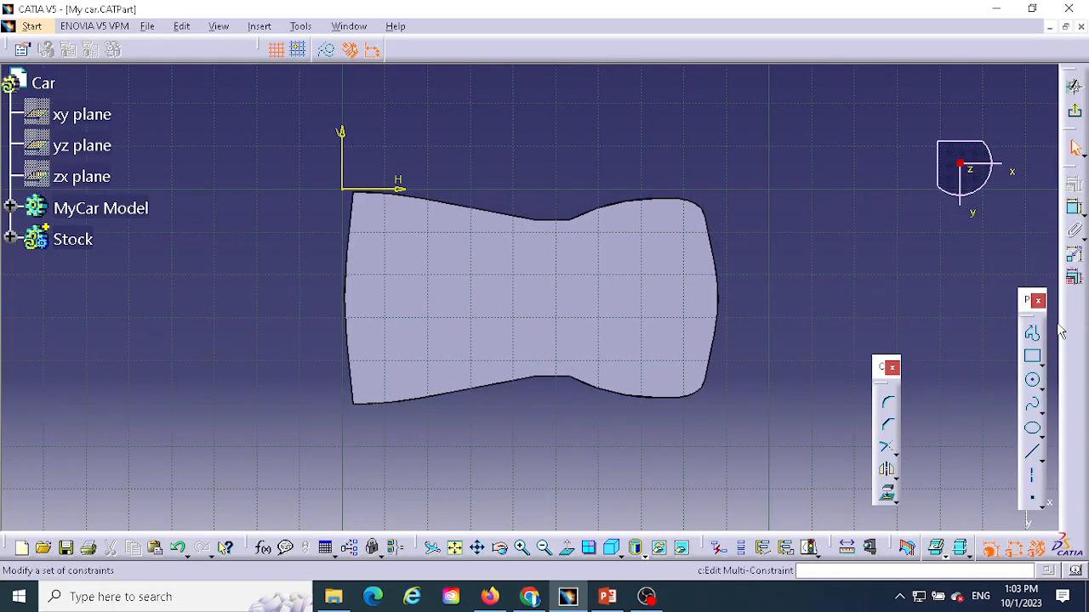
left_click(1032, 357)
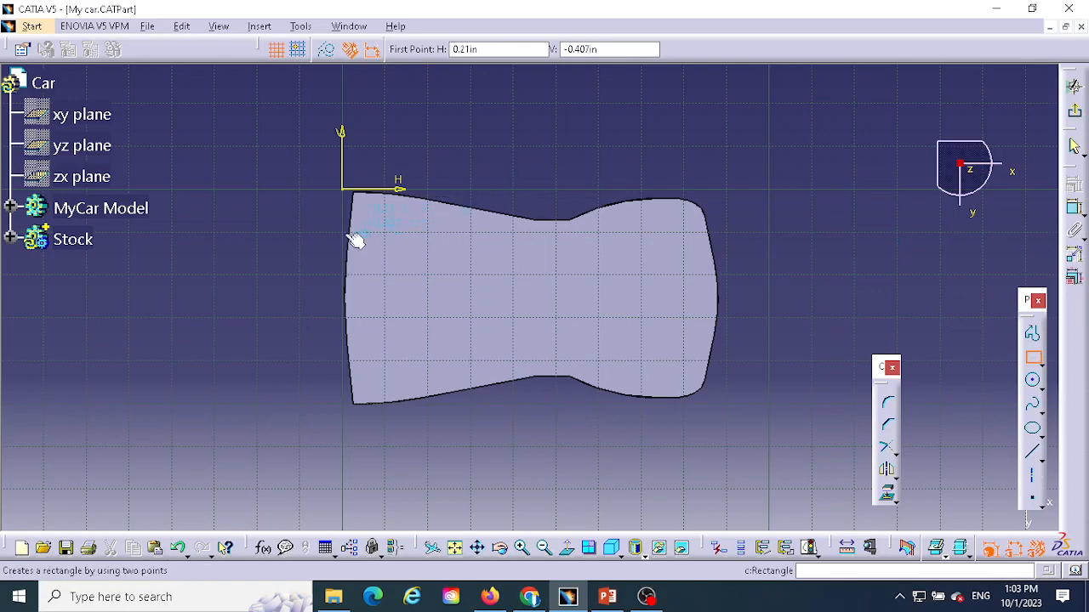
left_click(335, 181)
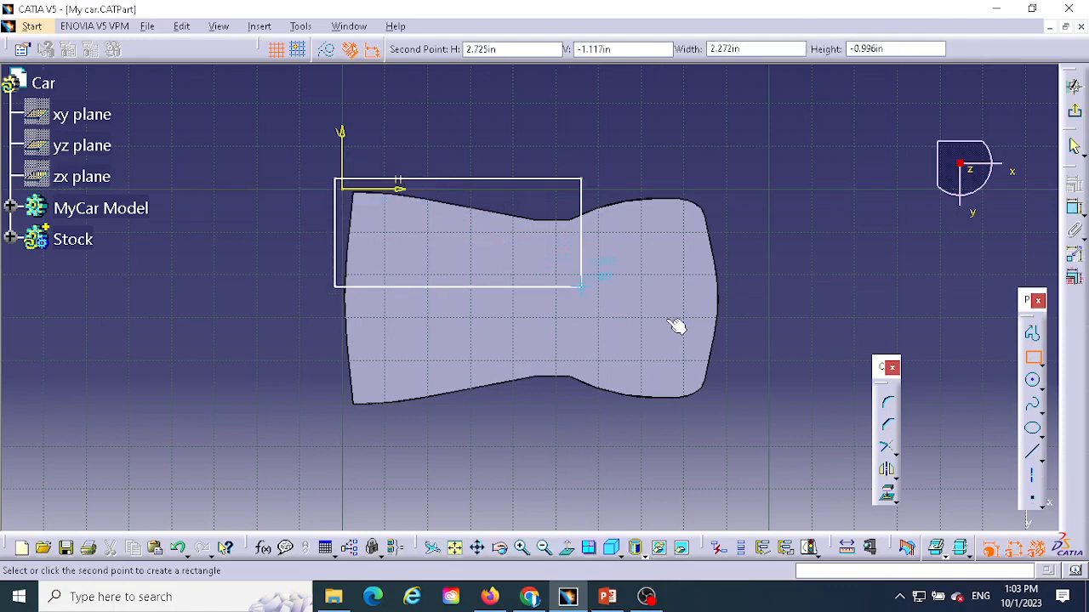
left_click(730, 414)
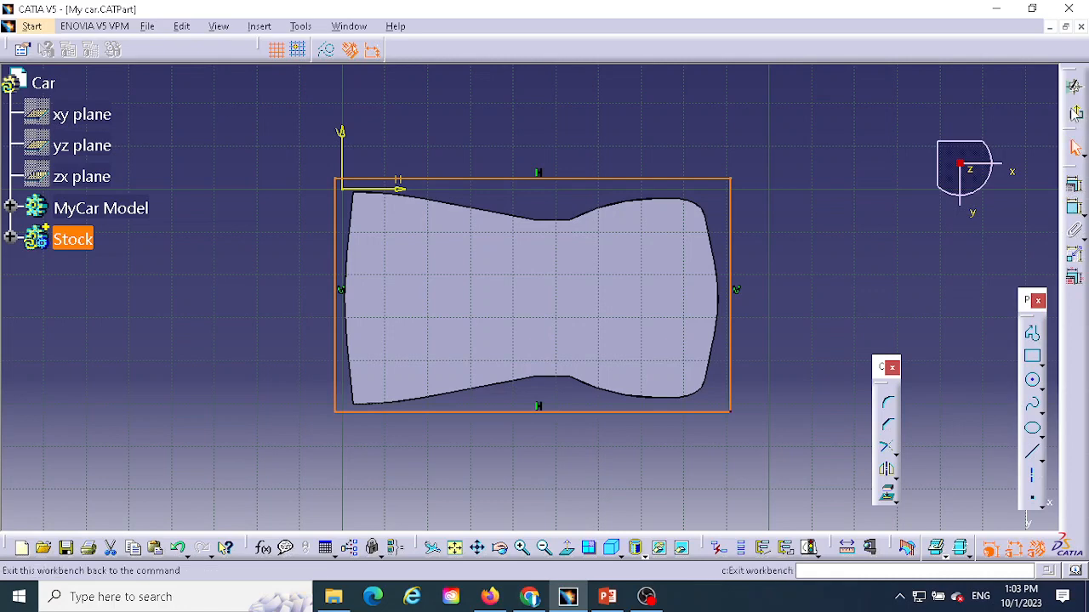
left_click(1076, 113)
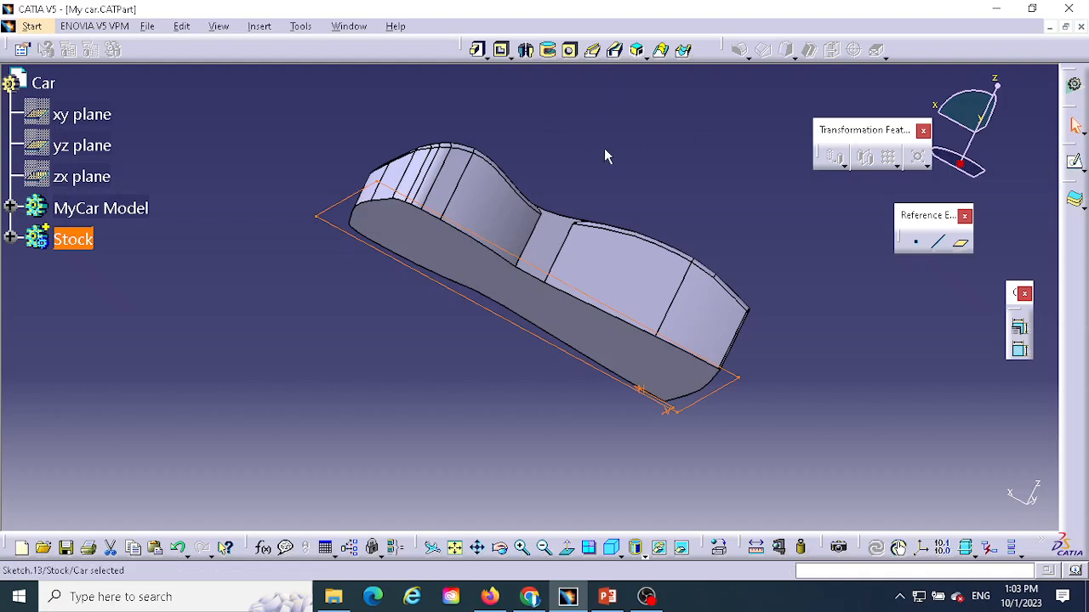
Step: Pad the rectangle 1.2 in in the reversed direction so the stock block encloses the car
left_click(477, 50)
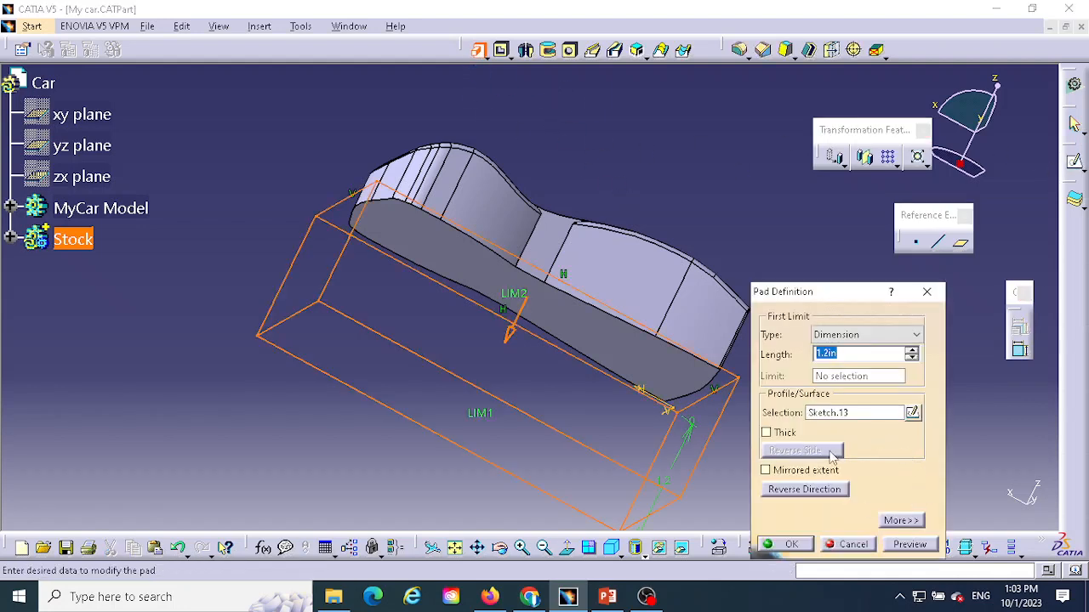
left_click(799, 491)
middle_click_drag(679, 133, 551, 136)
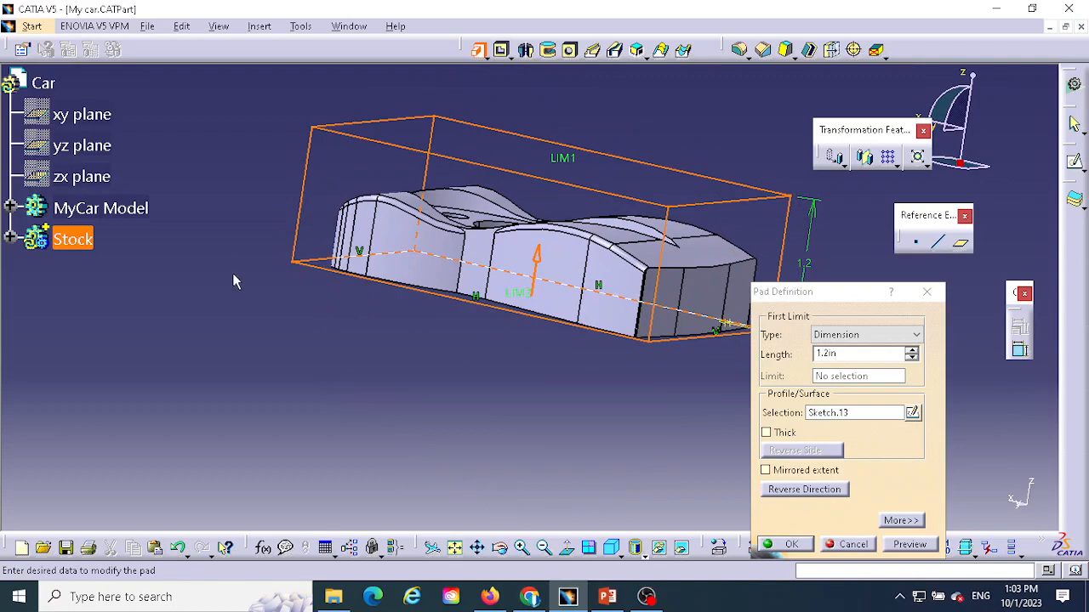
middle_click_drag(235, 281, 431, 379)
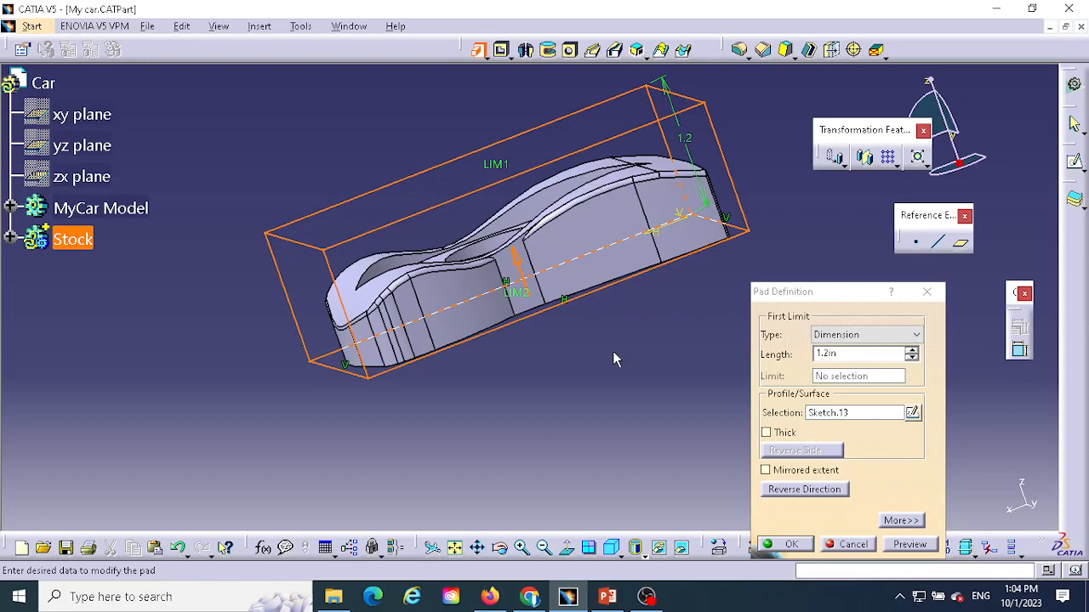
middle_click_drag(612, 351, 518, 401)
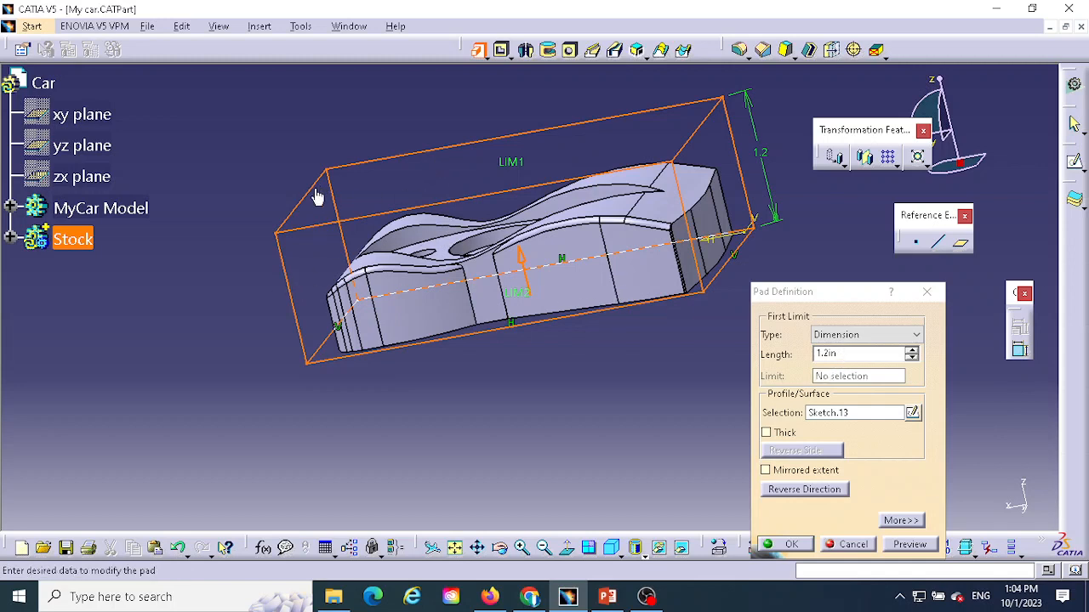
middle_click_drag(390, 209, 452, 183)
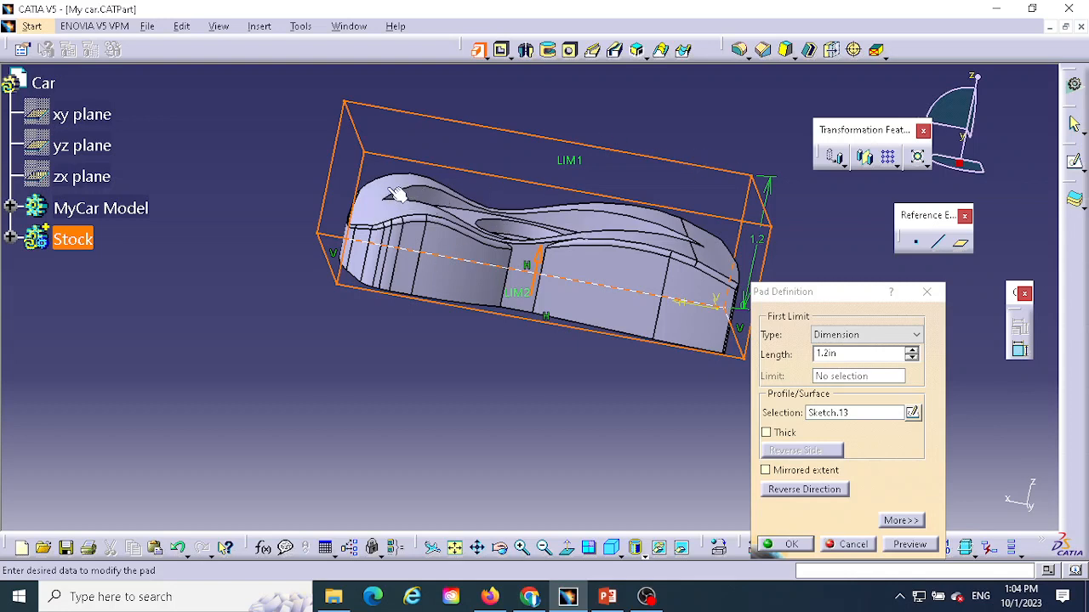
left_click(798, 546)
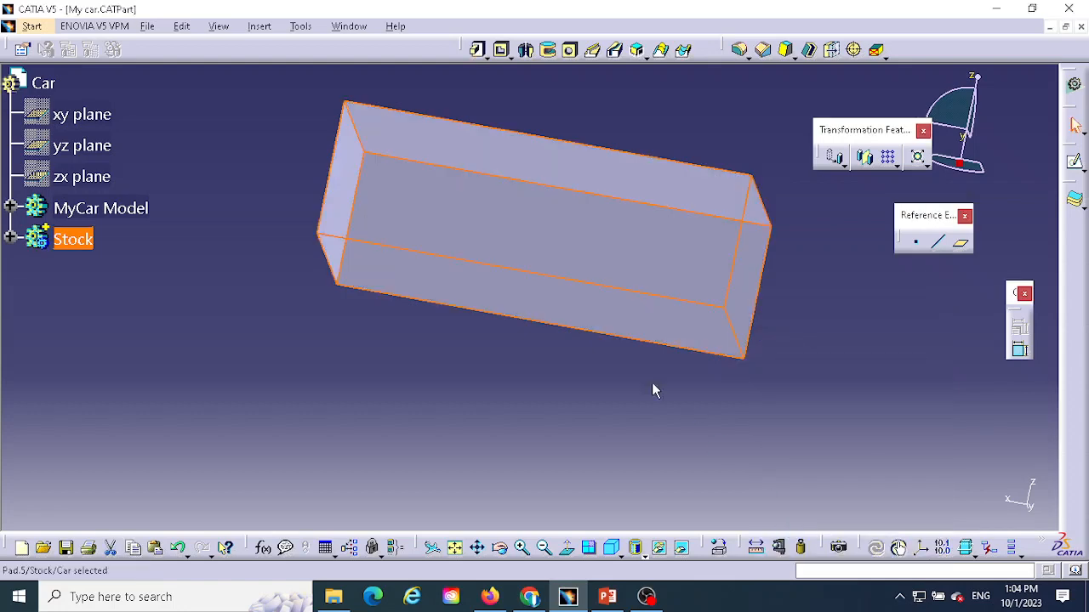
Step: Give the Stock body a yellow fill with a transparency of 110
middle_click_drag(575, 418, 578, 452)
middle_click_drag(306, 238, 255, 289)
right_click(72, 239)
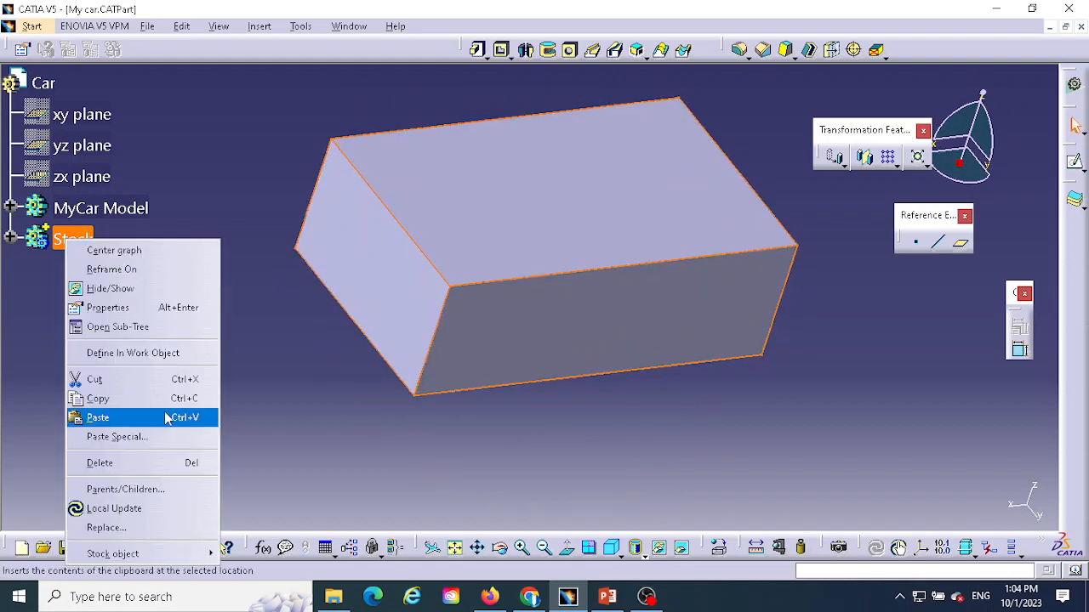
left_click(107, 308)
left_click(840, 166)
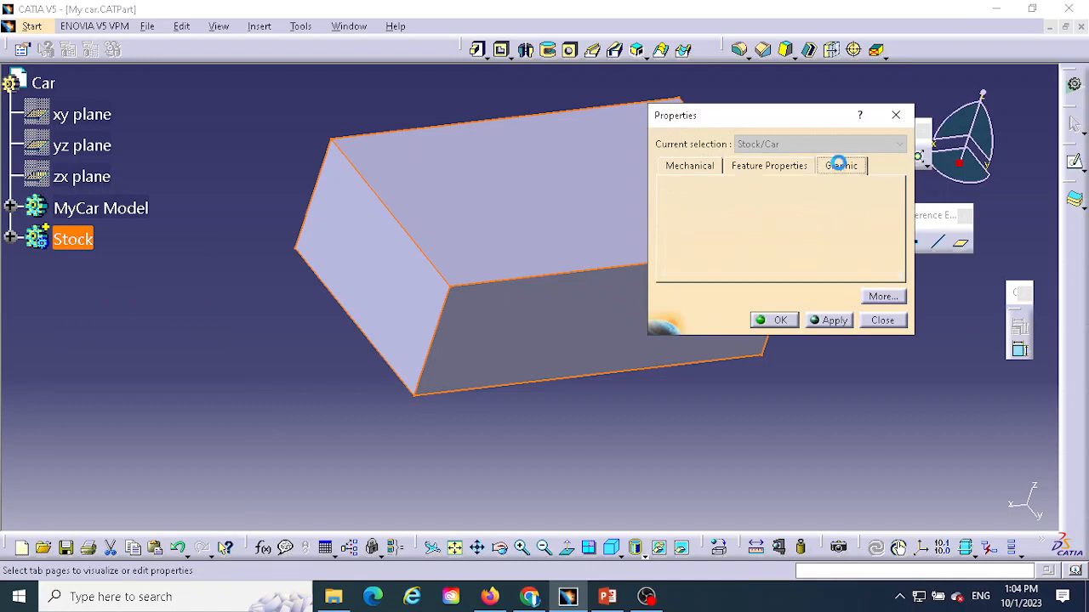
left_click(759, 217)
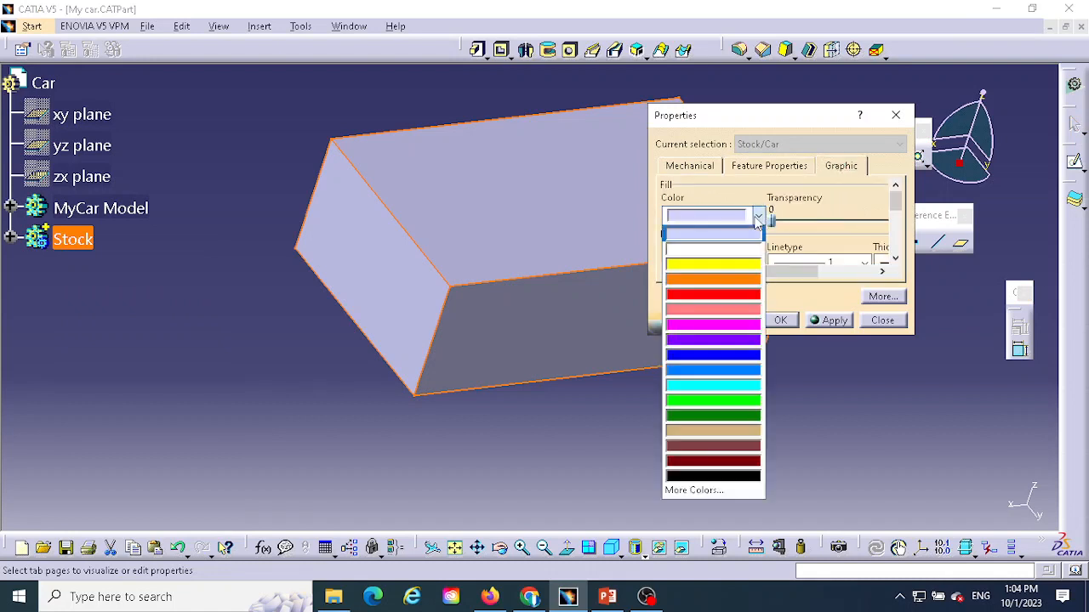
left_click(705, 263)
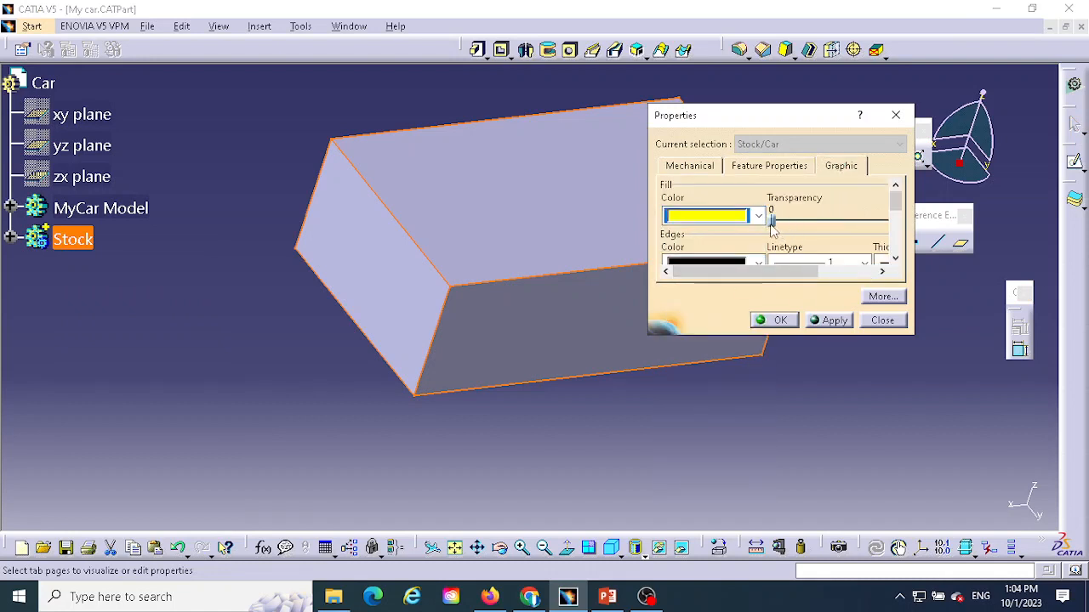
left_click_drag(771, 223, 859, 229)
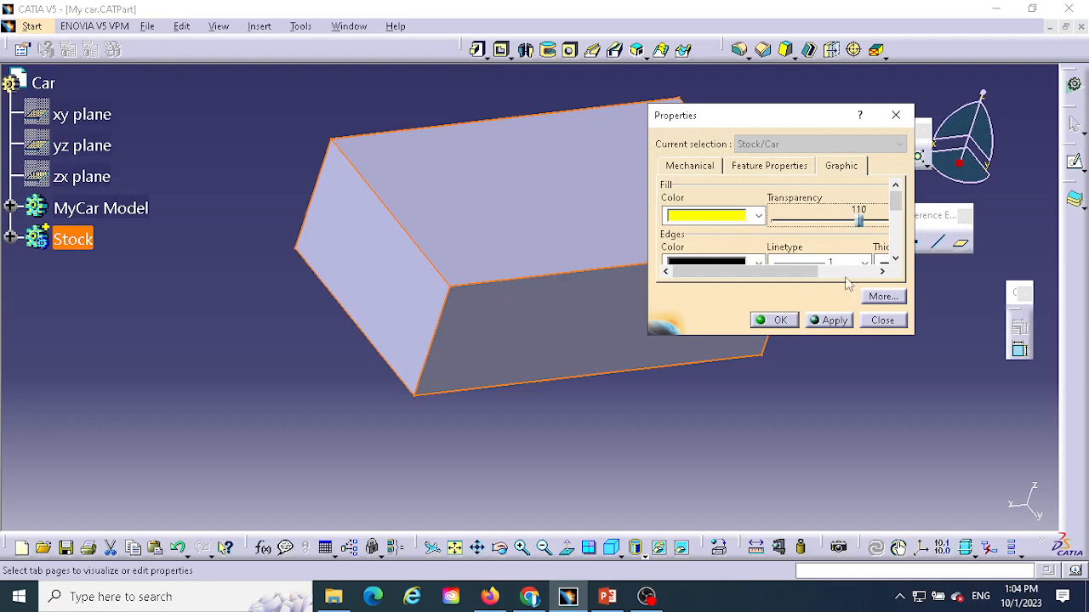
left_click(830, 323)
left_click(774, 321)
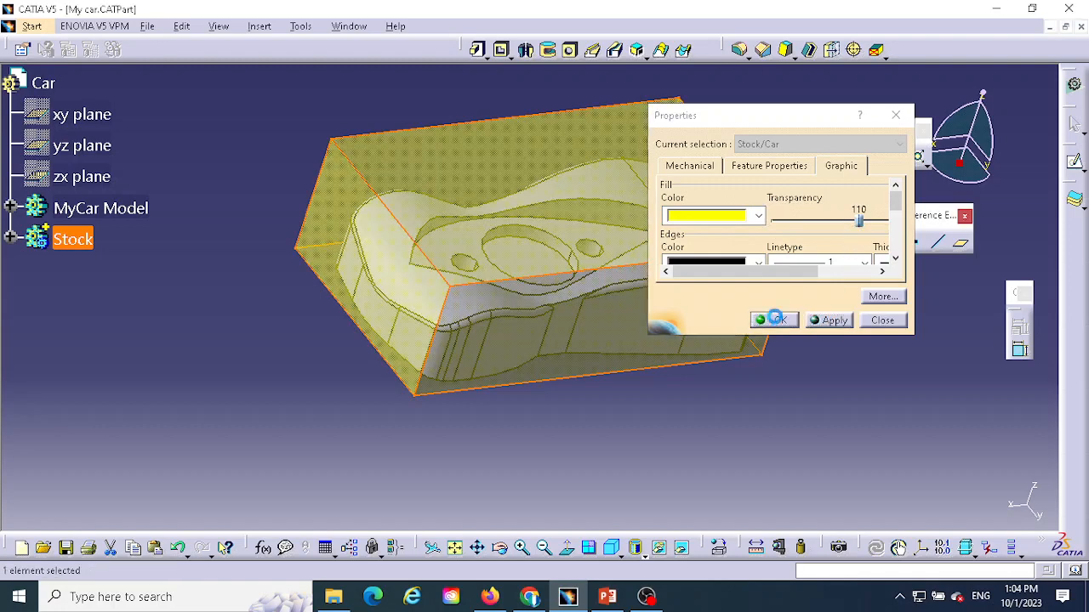
Step: Create a reference plane offset 0.25 in above the top face of the stock block
middle_click_drag(833, 395, 622, 372)
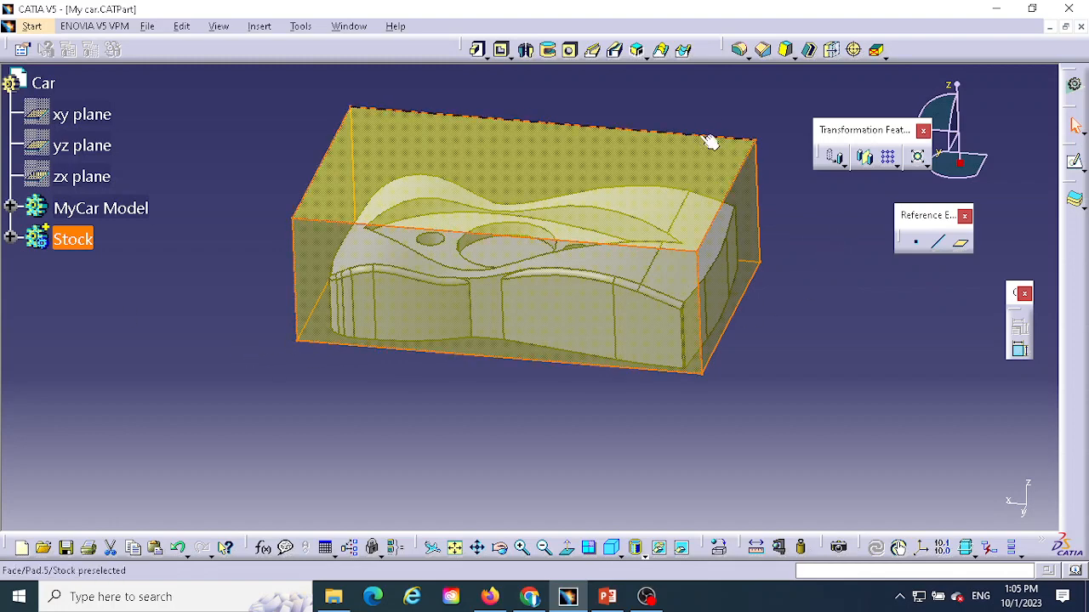
left_click(960, 243)
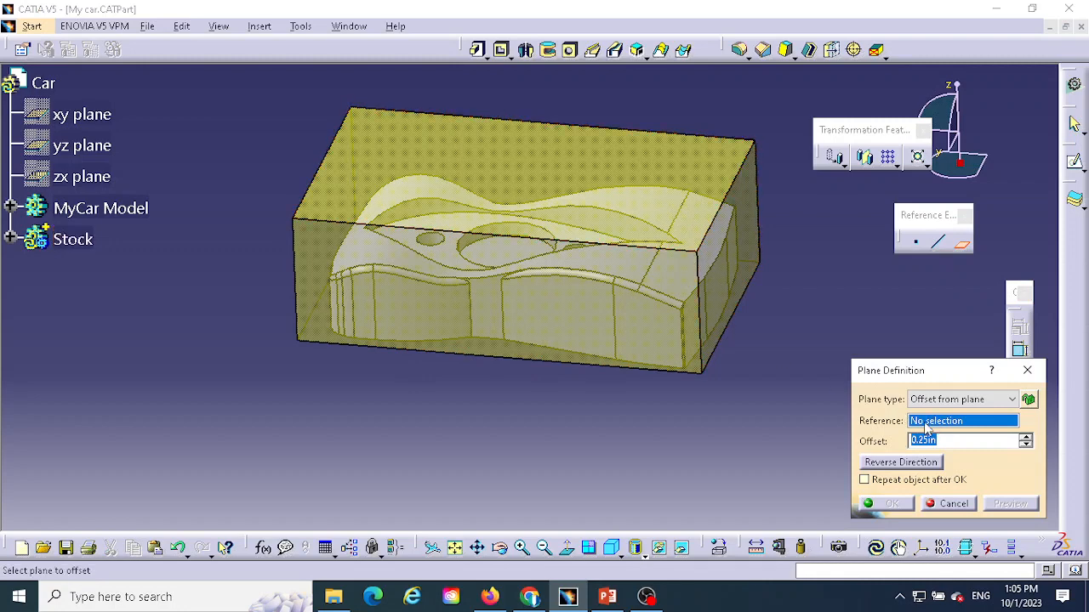
left_click(638, 166)
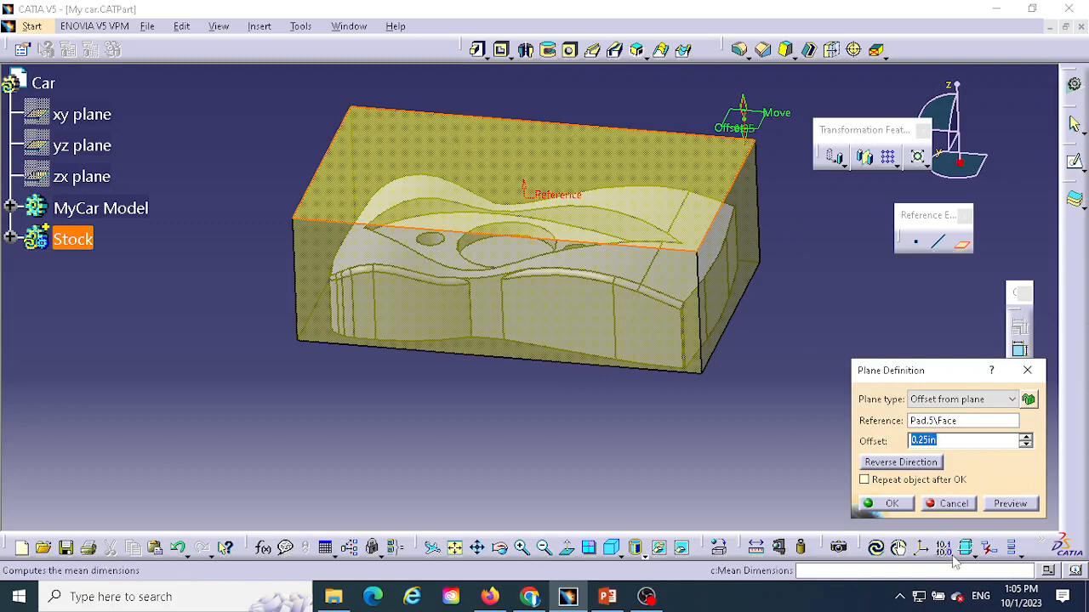
left_click(888, 503)
Step: Switch the car part to the Advanced Machining workbench
middle_click_drag(510, 411, 521, 370)
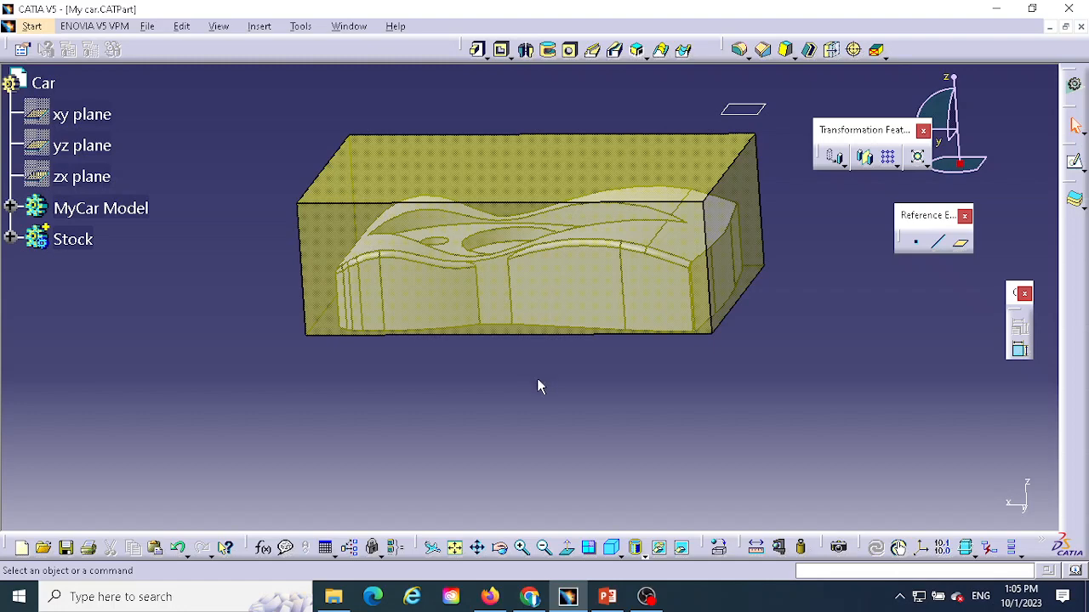
middle_click_drag(537, 383, 417, 411)
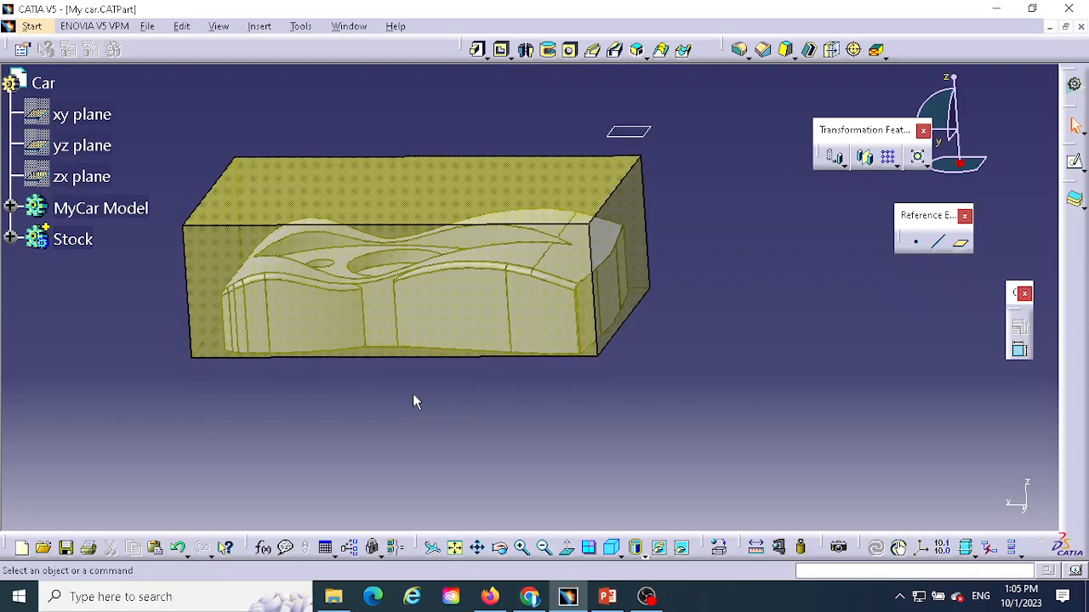
left_click(29, 26)
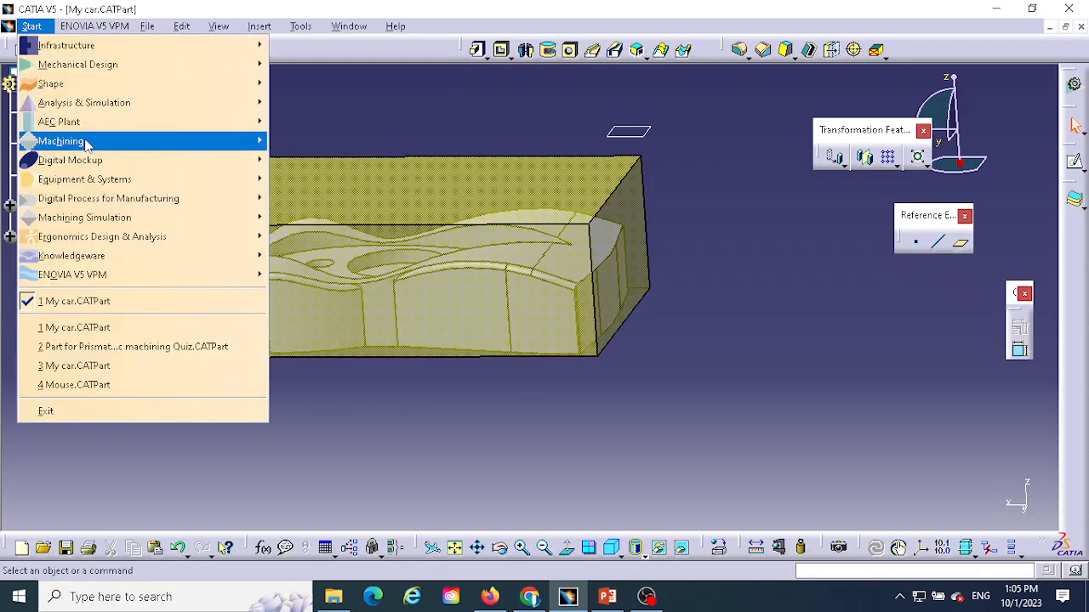
mouse_move(86, 143)
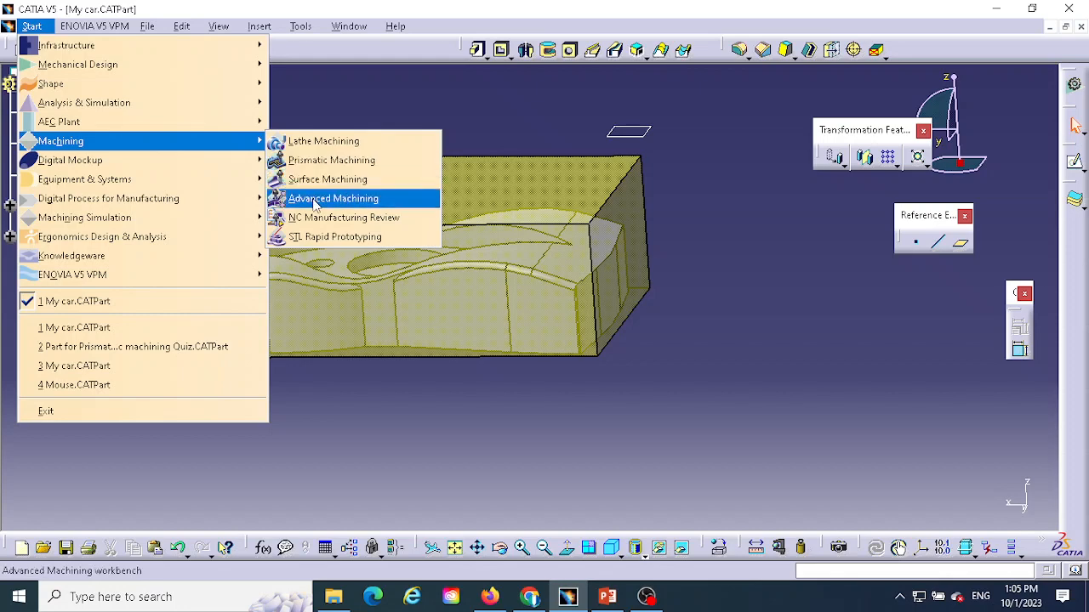
left_click(315, 200)
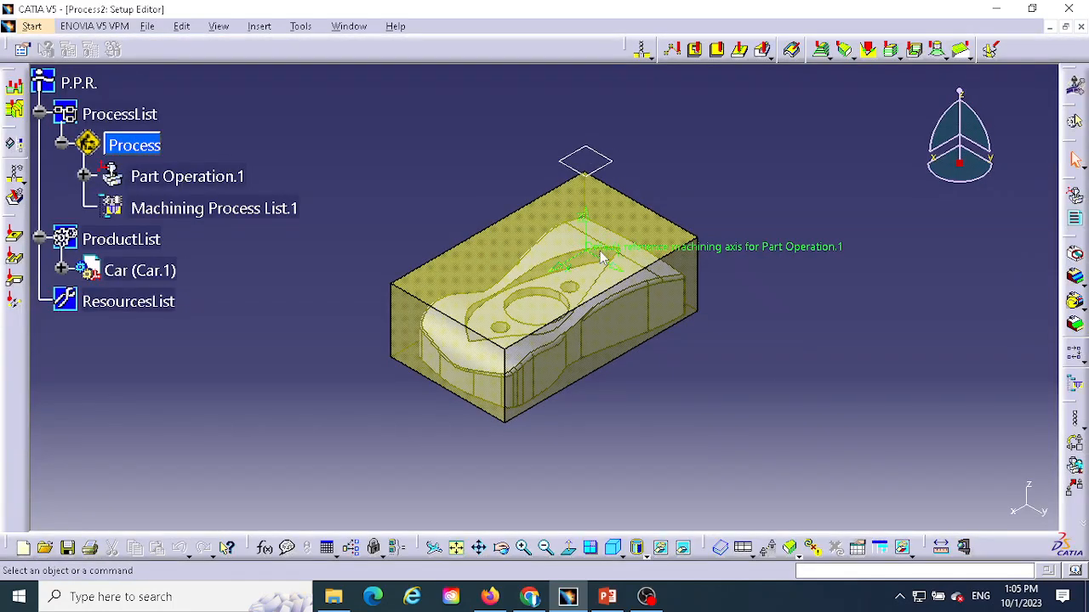
Step: Expand Part Operation.1 in the process tree and look over the available machining operations
middle_click_drag(580, 428, 462, 365)
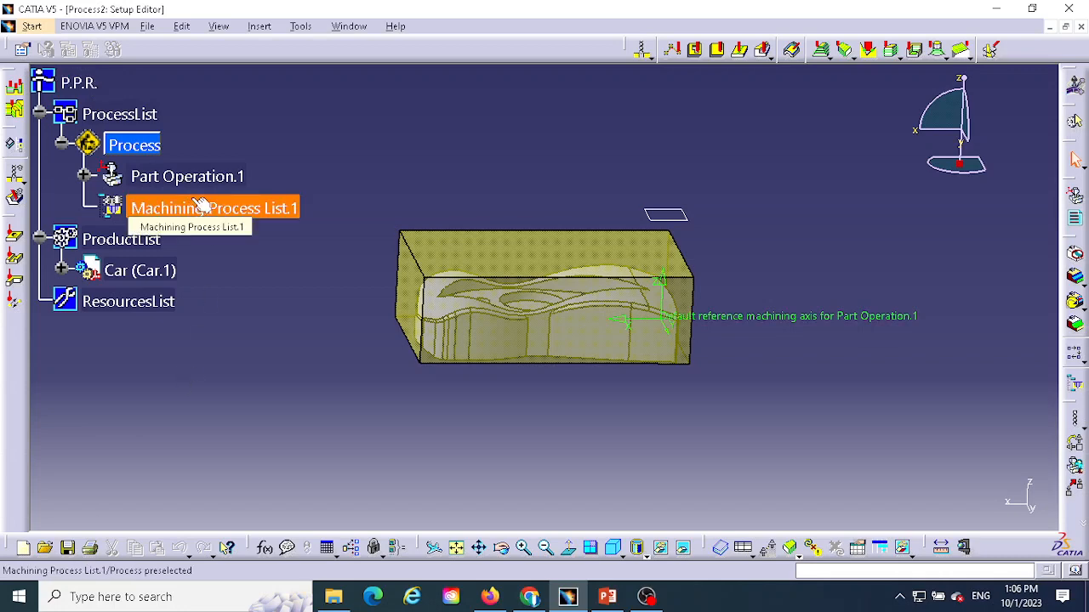
left_click(129, 148)
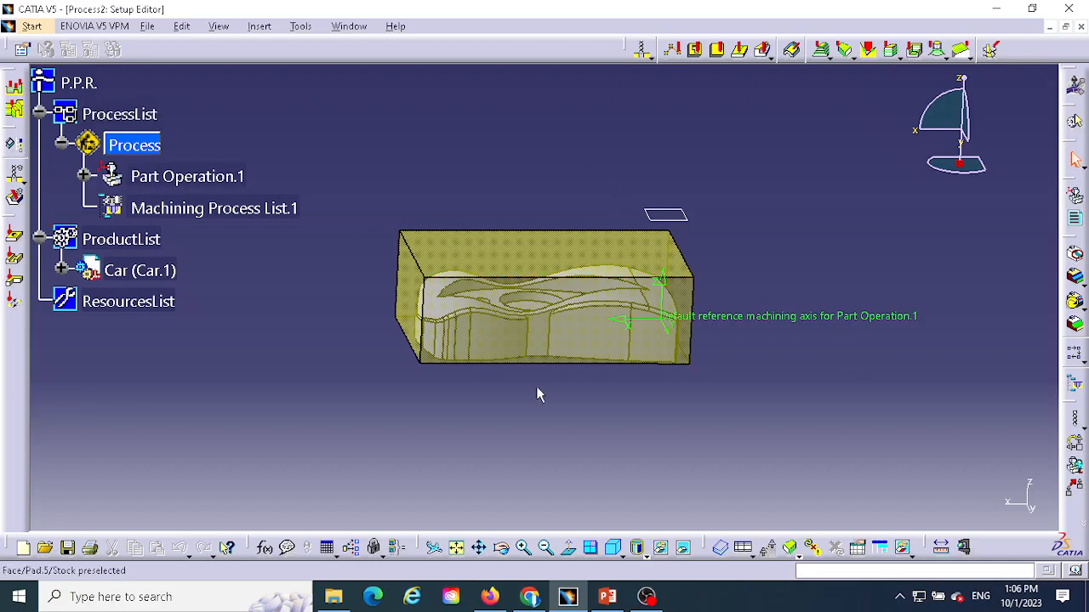
middle_click_drag(530, 267, 582, 184)
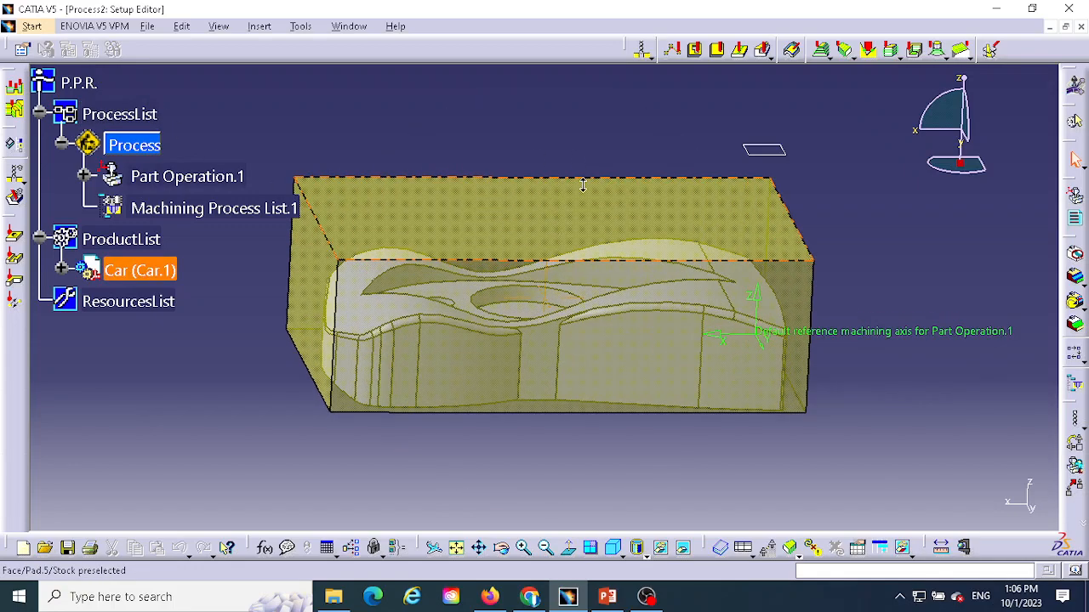
middle_click_drag(621, 127, 692, 148)
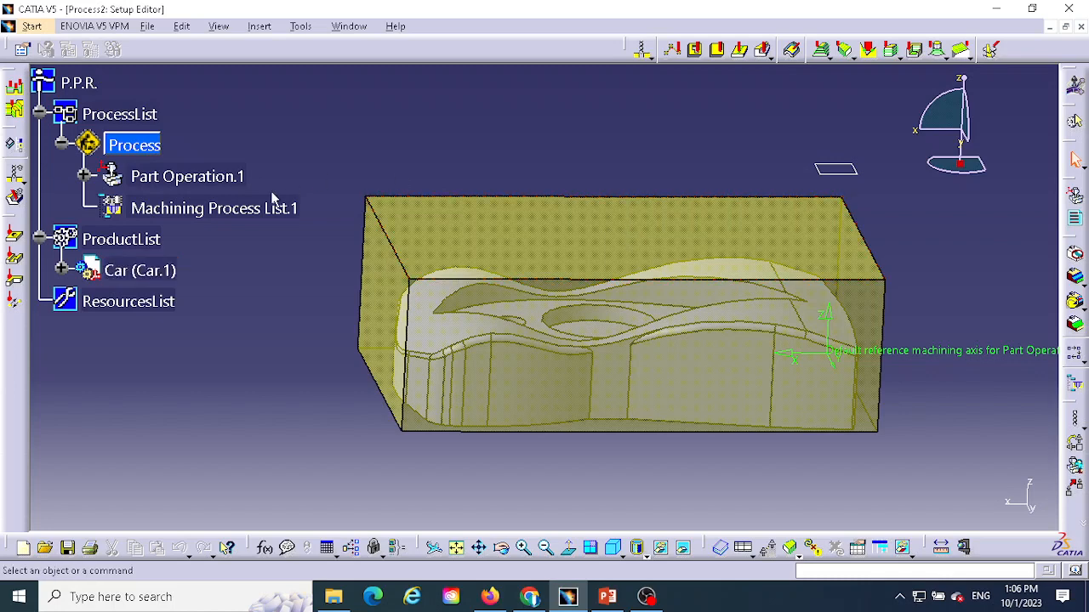
left_click(83, 176)
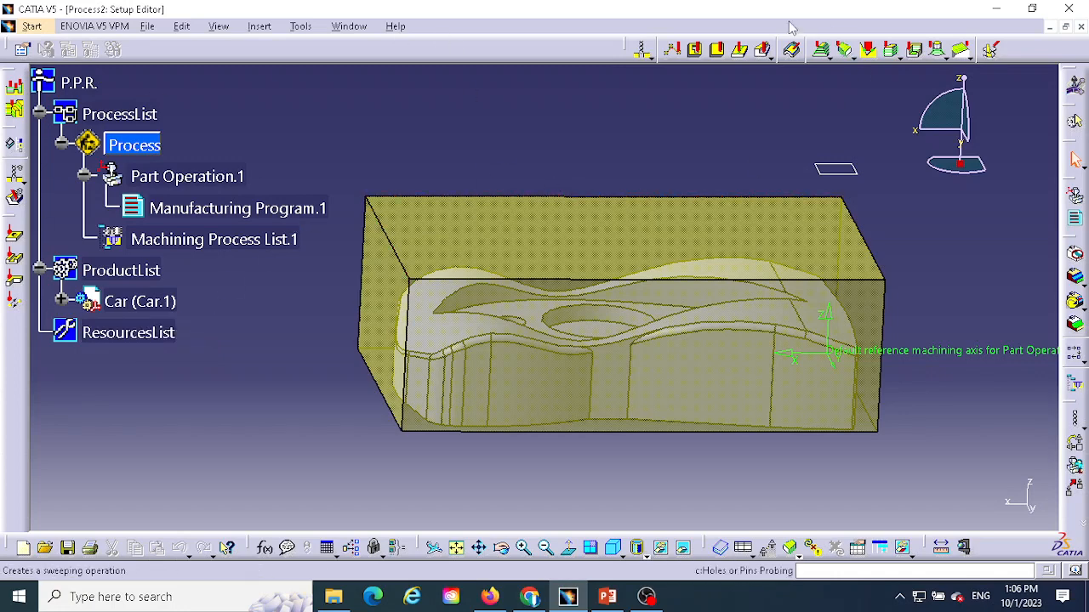
left_click_drag(647, 55, 595, 117)
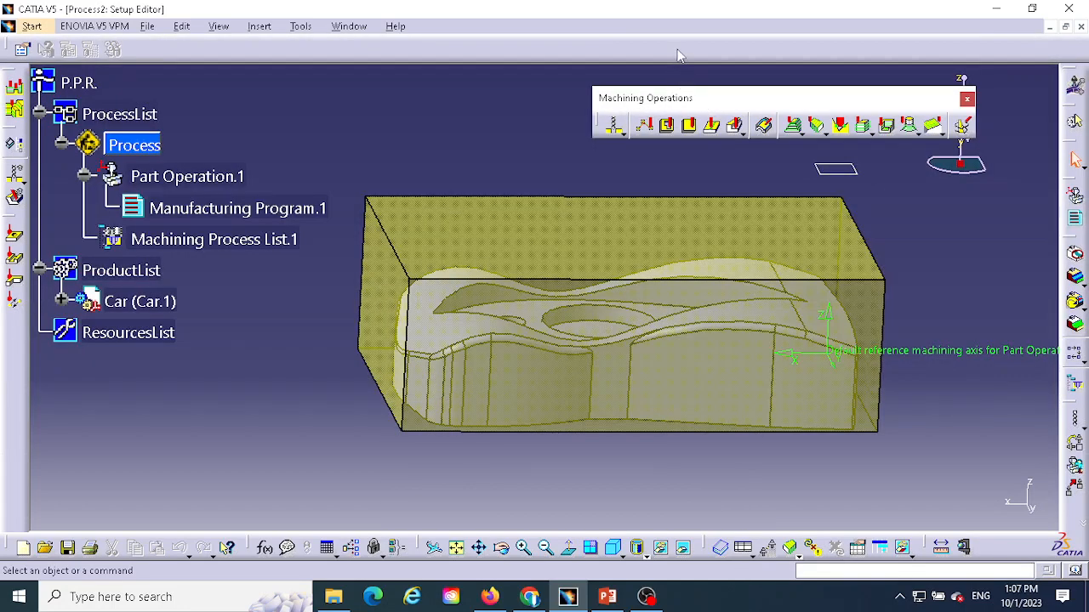
left_click_drag(674, 46, 675, 38)
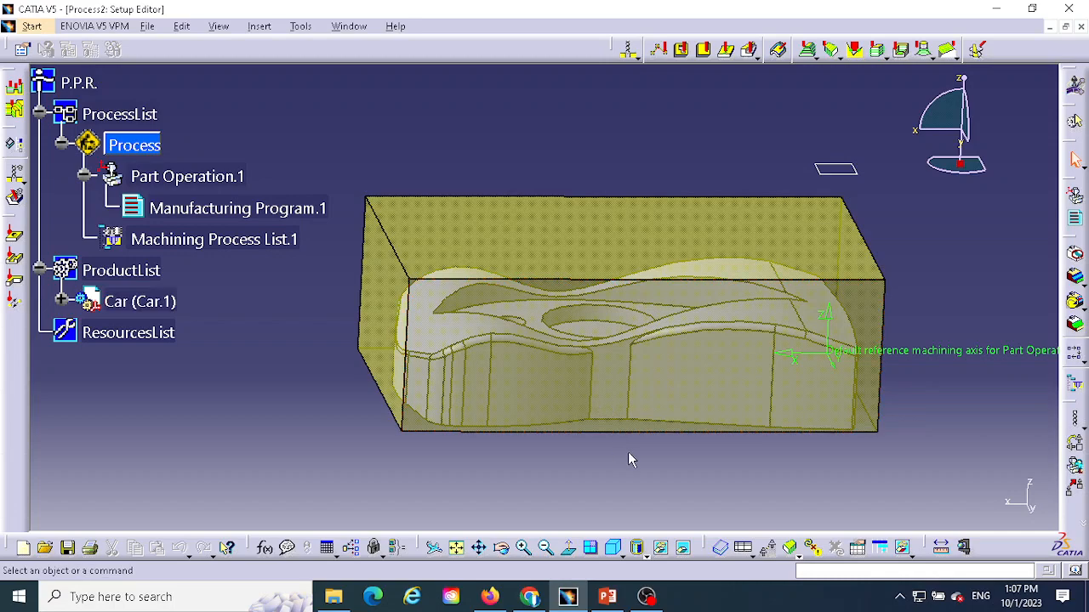
Step: Examine the car's contoured surface, side walls and pocket inside the transparent stock from several angles
middle_click_drag(630, 454, 574, 484)
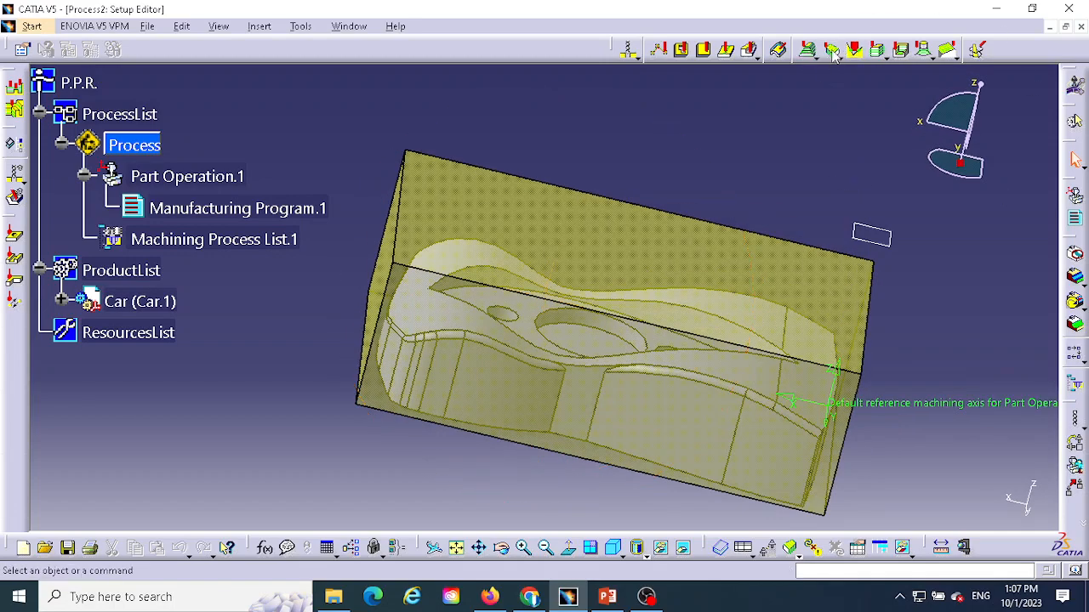
middle_click_drag(756, 182, 786, 154)
middle_click_drag(606, 456, 668, 365)
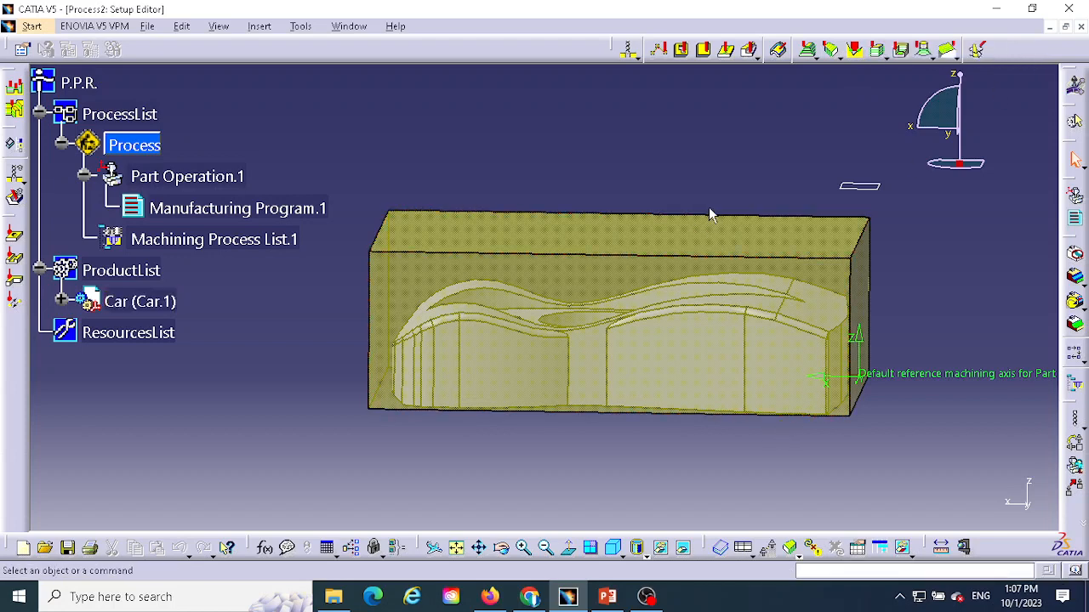
middle_click_drag(721, 194, 797, 224)
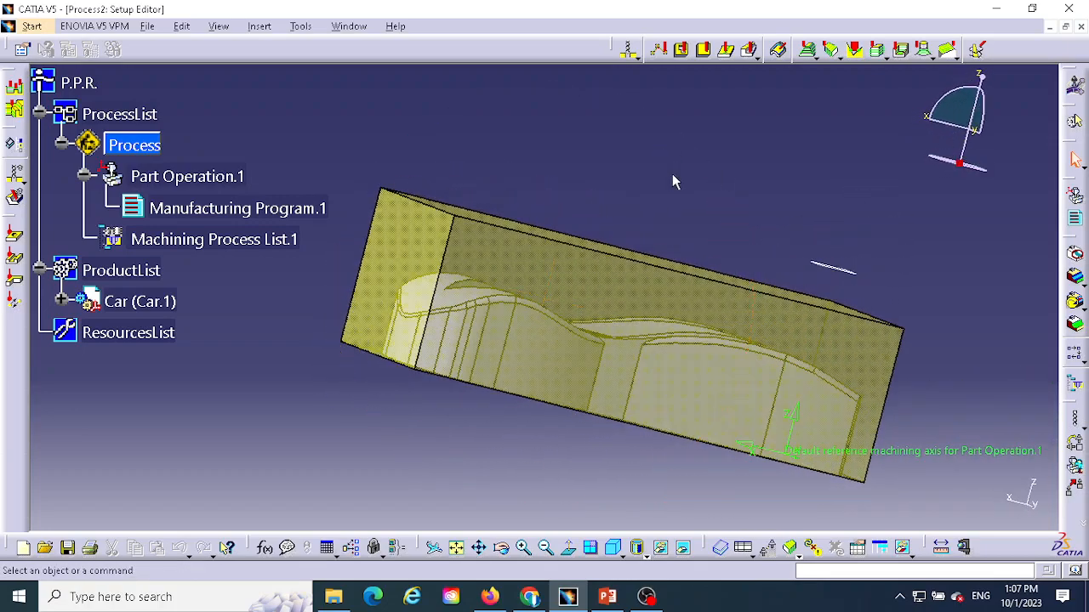
middle_click_drag(672, 182, 604, 171)
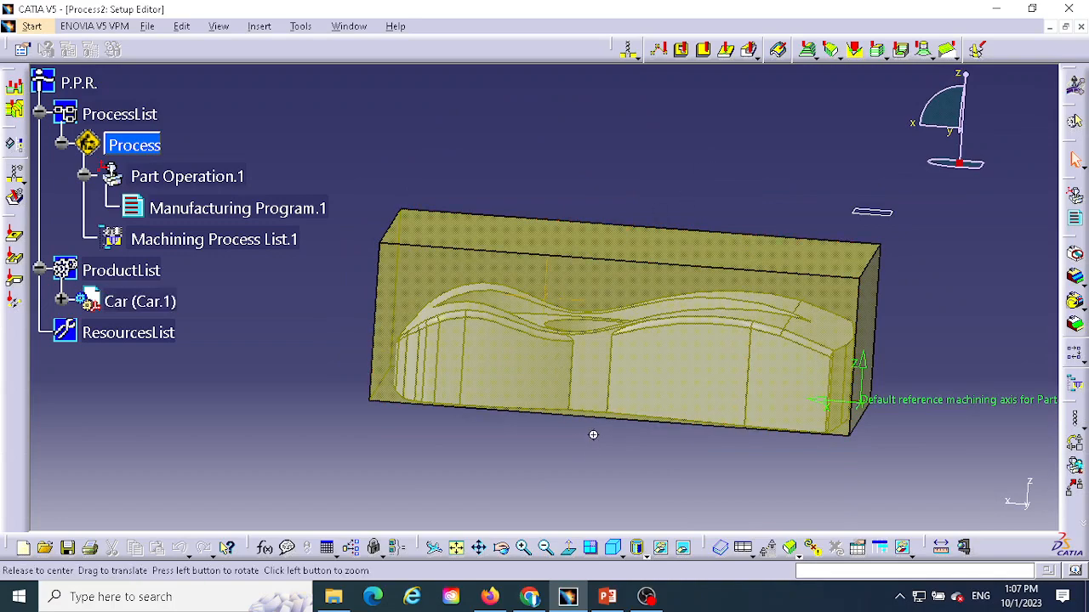
middle_click_drag(590, 433, 642, 340)
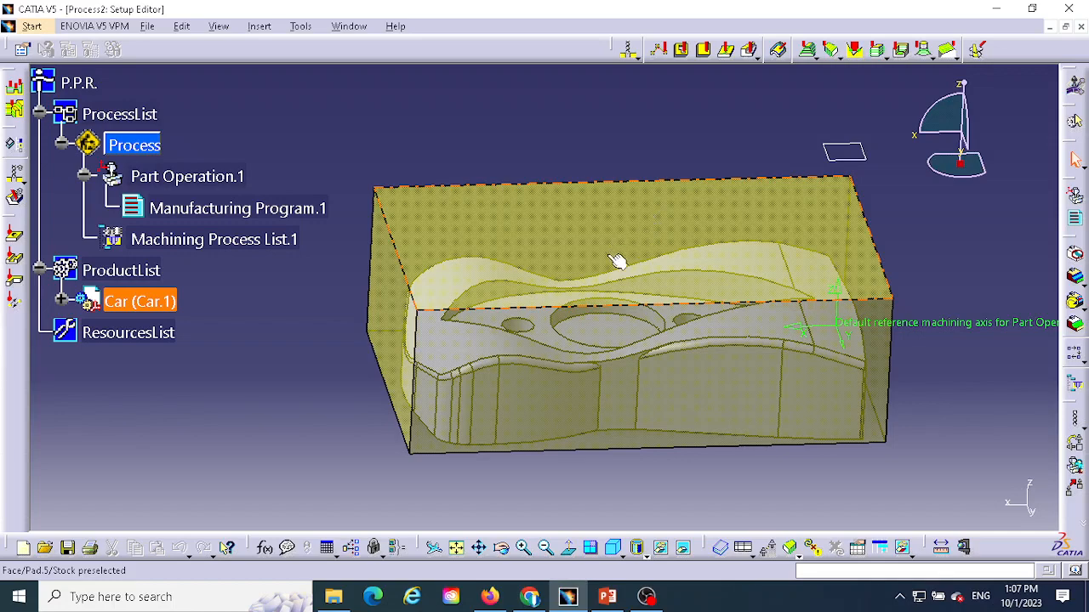
middle_click_drag(608, 260, 598, 192)
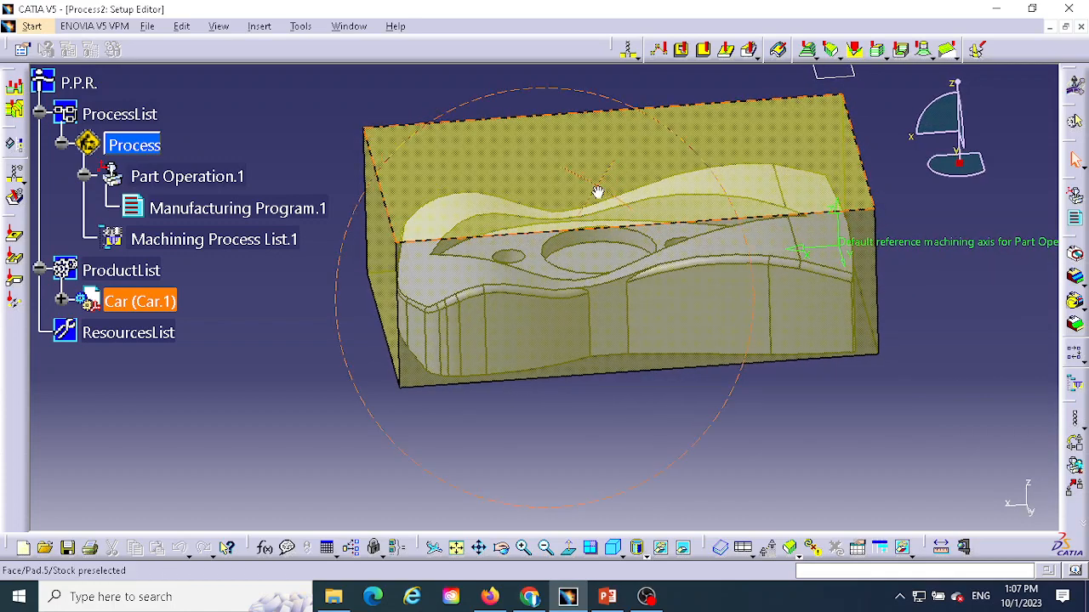
Step: Open Part Operation.1 and assign a 3-axis machine to it, looking over the other machine types
double_click(197, 177)
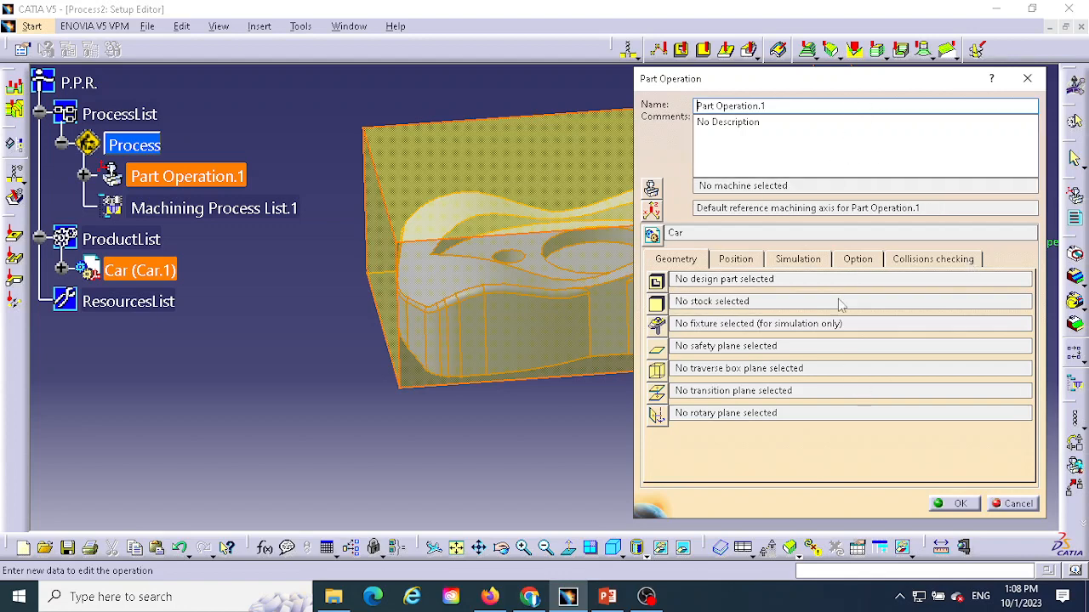
left_click(651, 187)
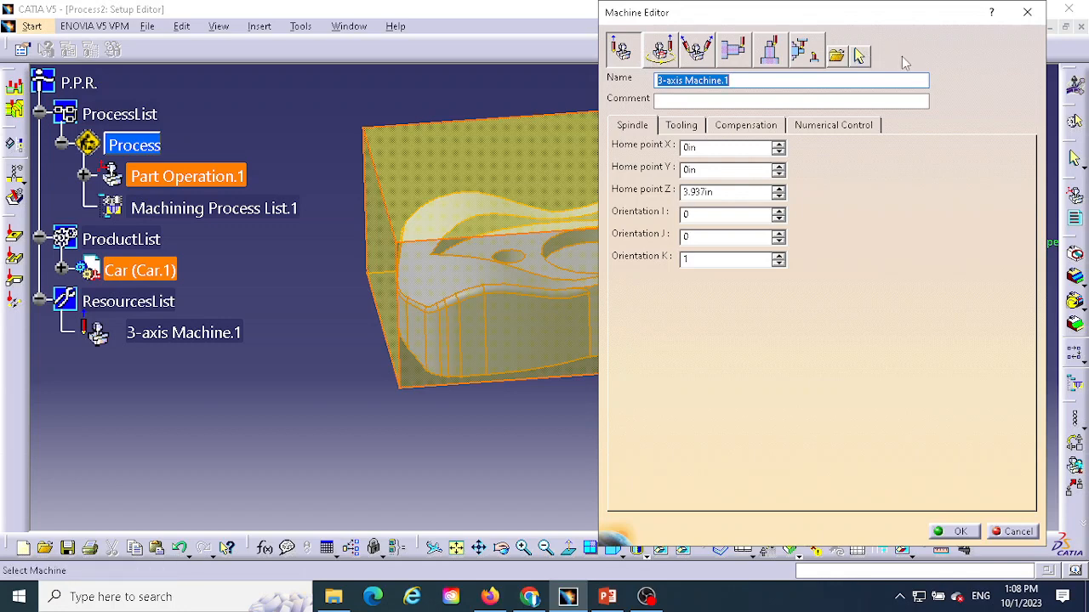
left_click(662, 50)
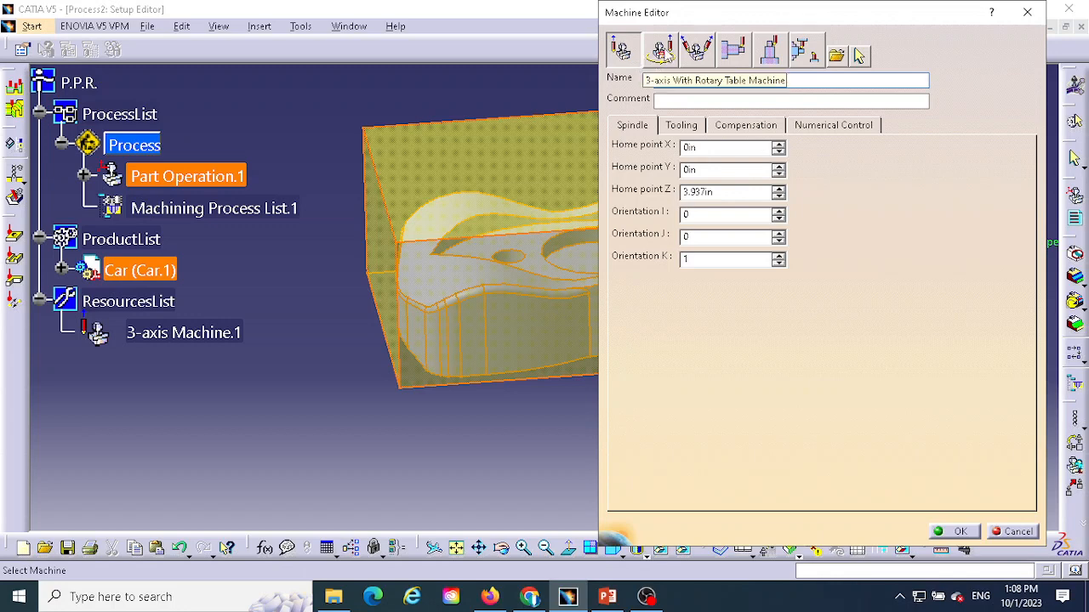
left_click(695, 51)
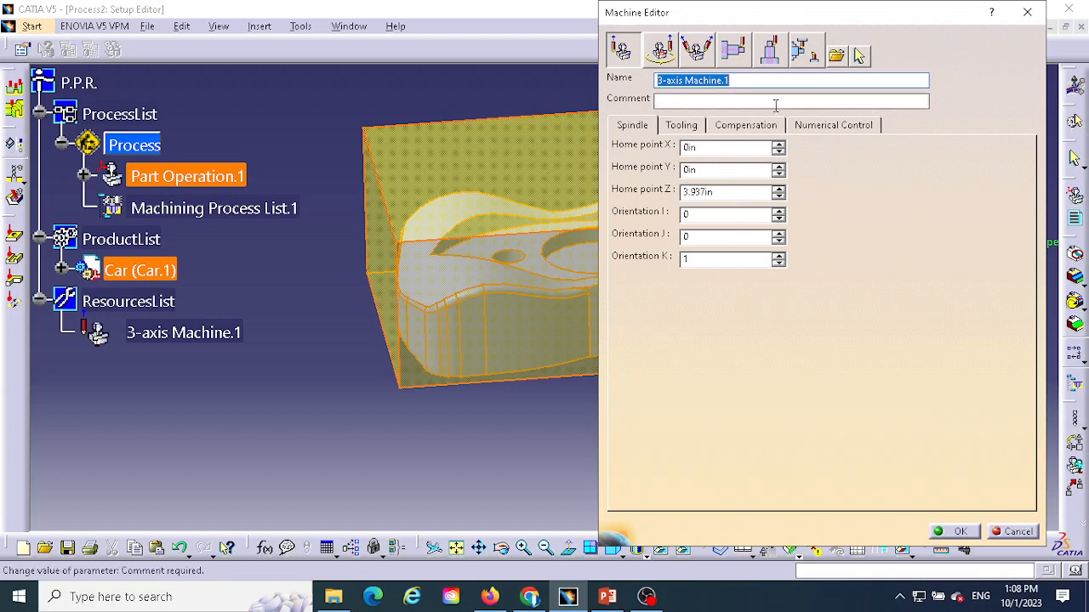
Step: Set the 3-axis machine's controller emulator to makce01, post processor to fanuc30 and post processor words table to ICAM_INCH.pptable
left_click(699, 128)
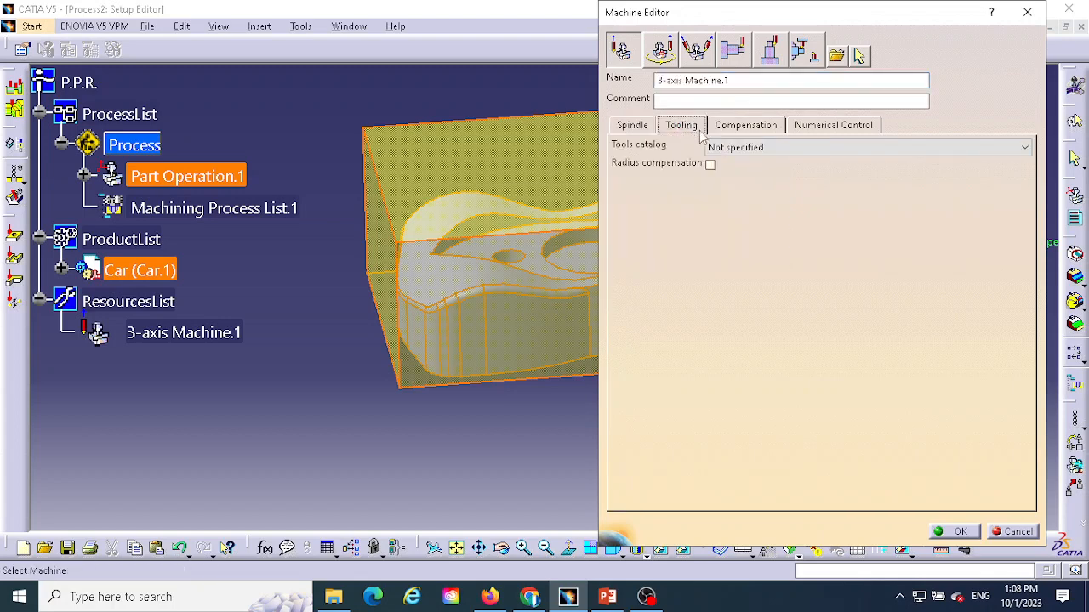
left_click(760, 125)
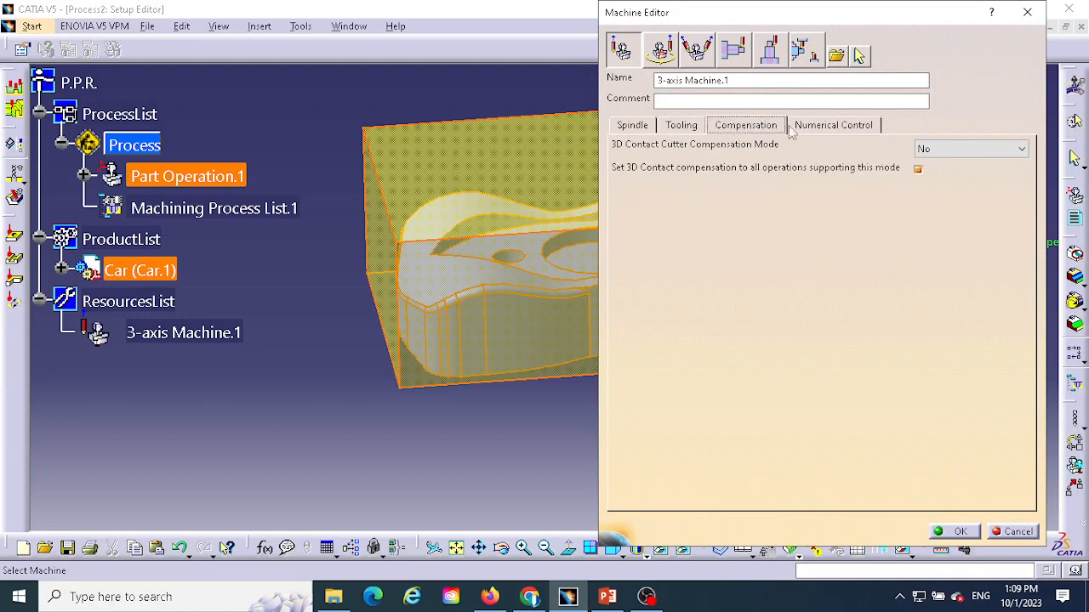
left_click(841, 125)
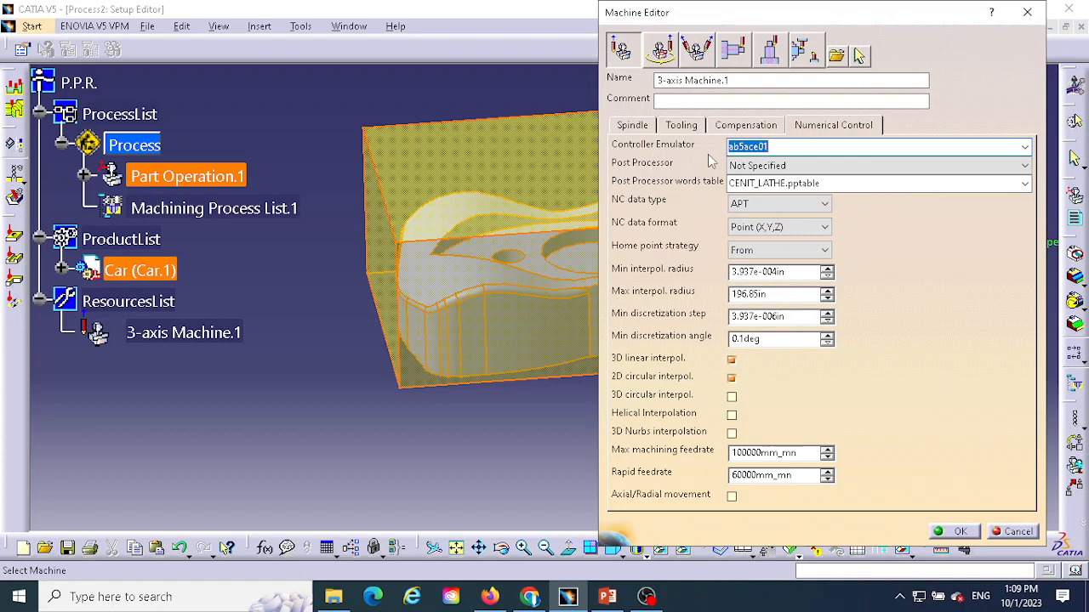
left_click(1025, 146)
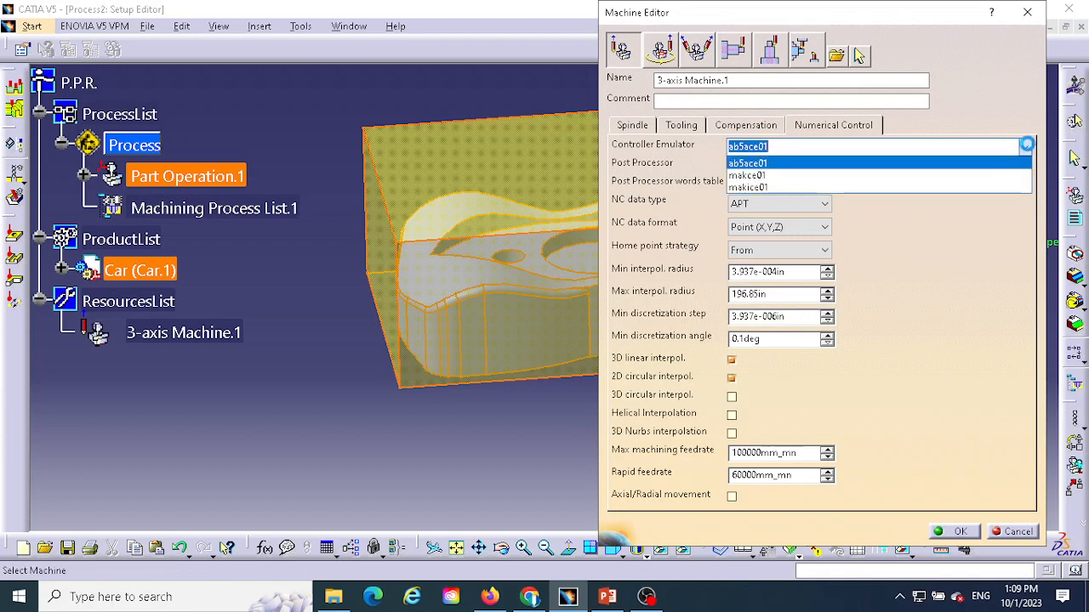
left_click(770, 176)
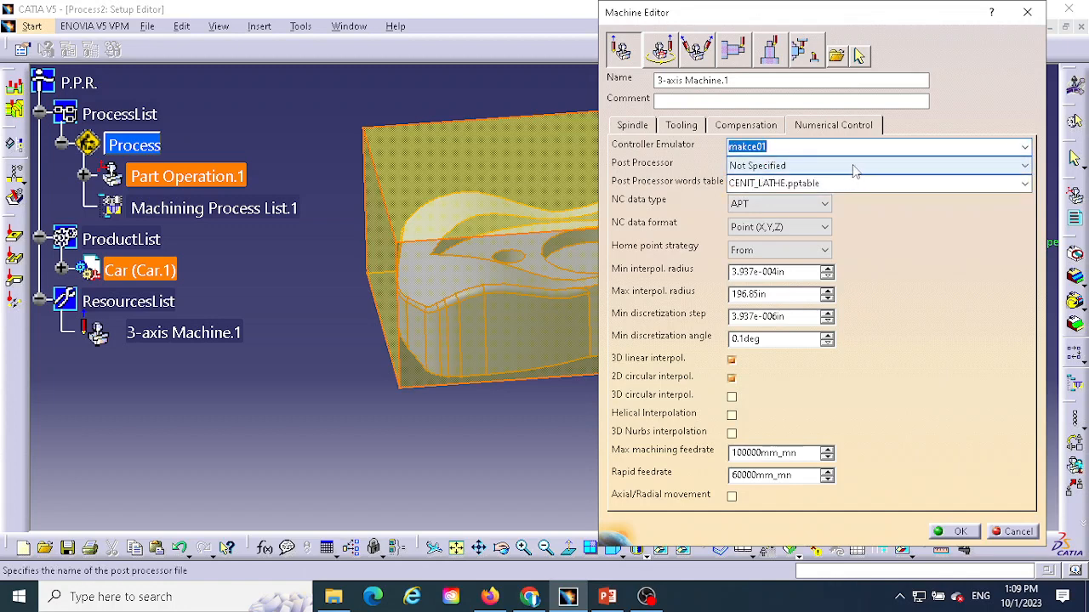
left_click(1024, 165)
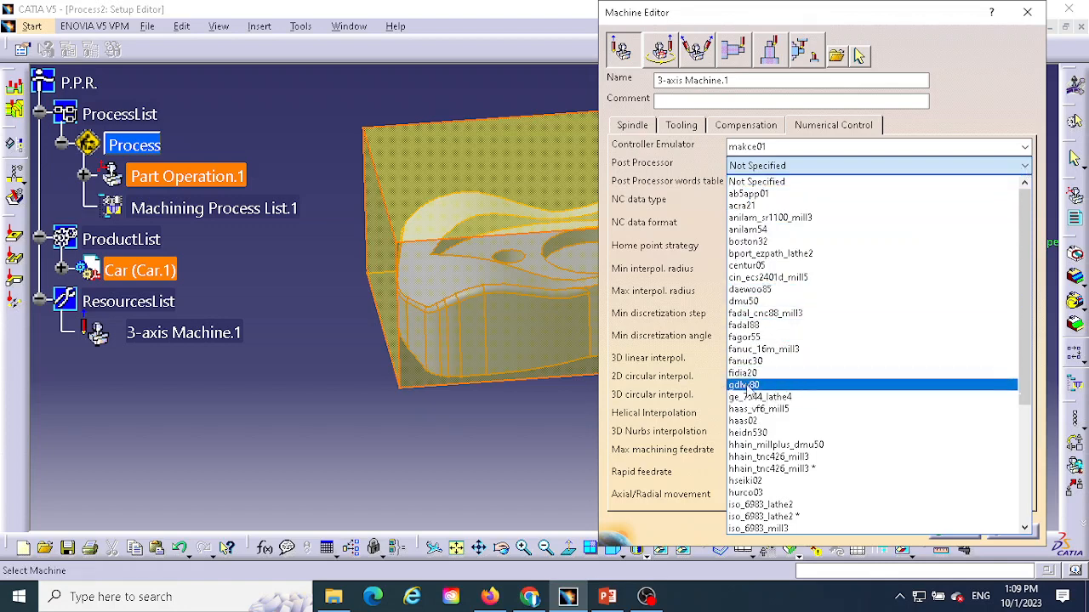
left_click(753, 362)
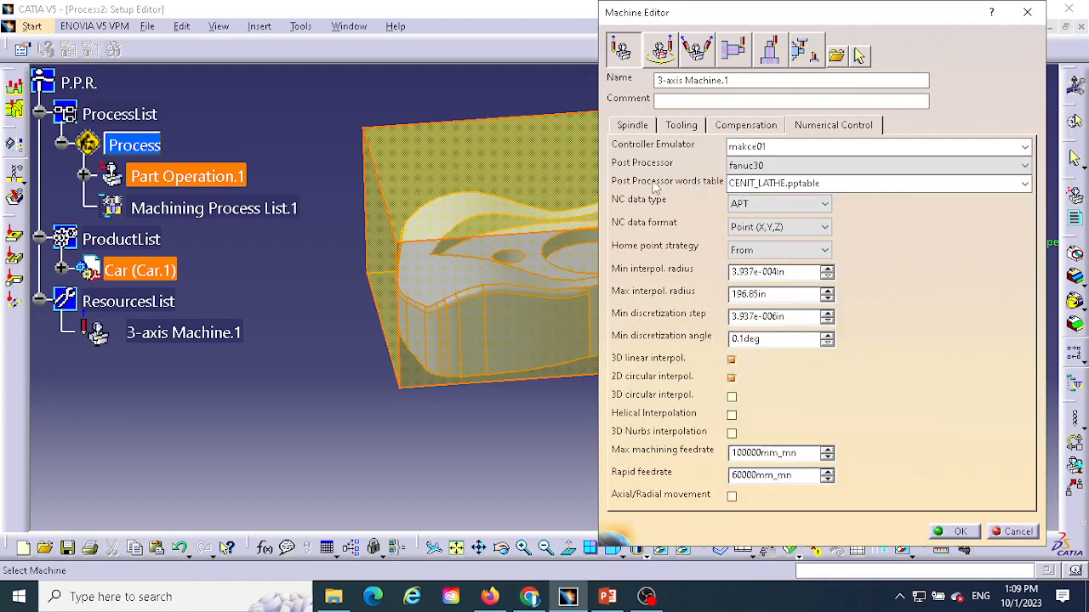
left_click(1025, 185)
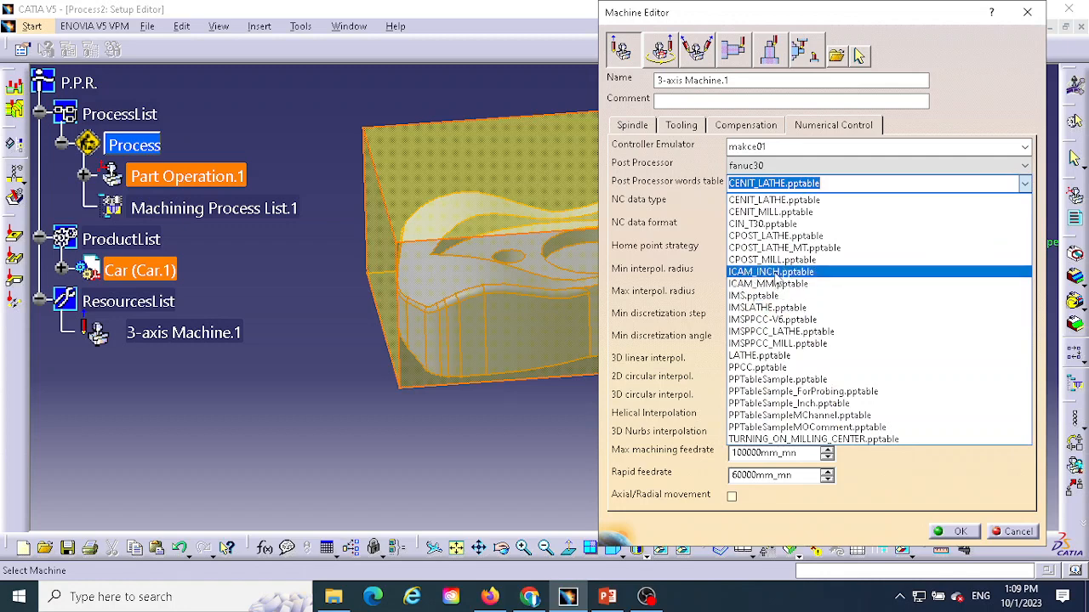
left_click(835, 273)
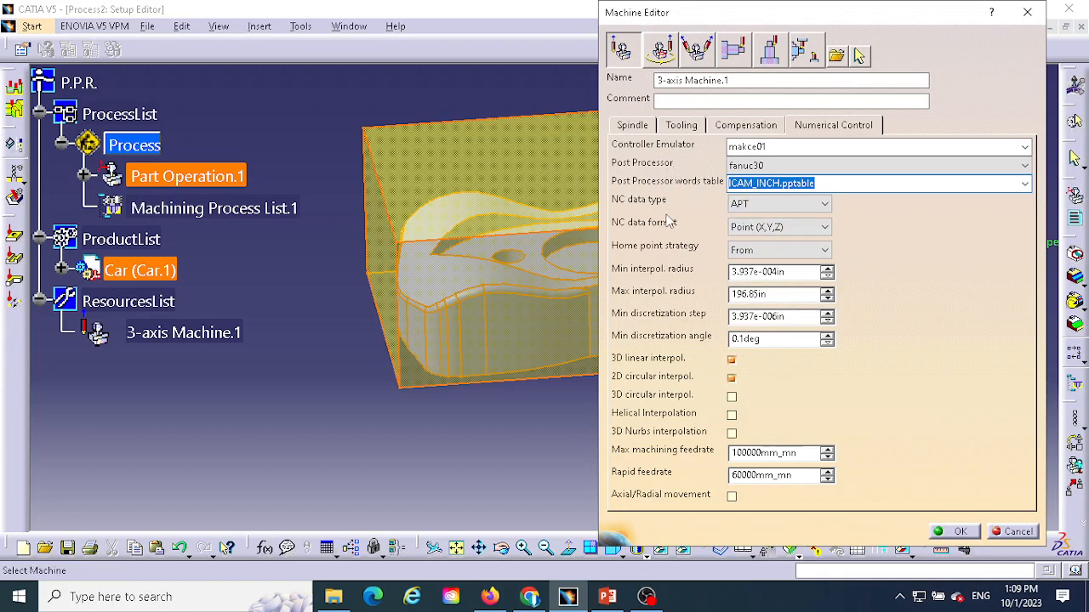
Step: Try ISO as the machine's NC data type and return it to APT
left_click(825, 206)
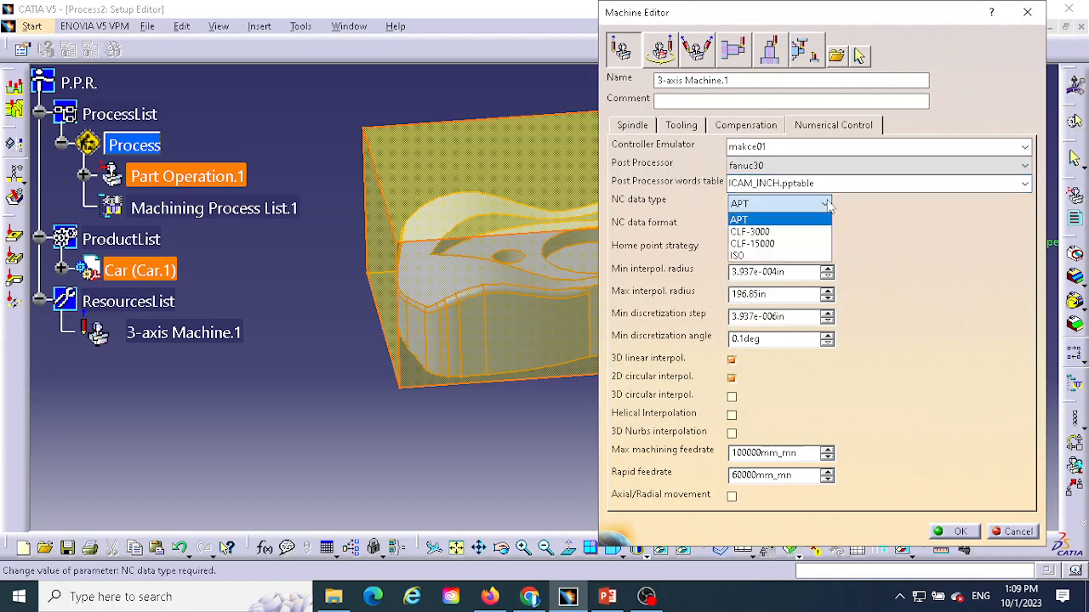
left_click(751, 257)
left_click(824, 205)
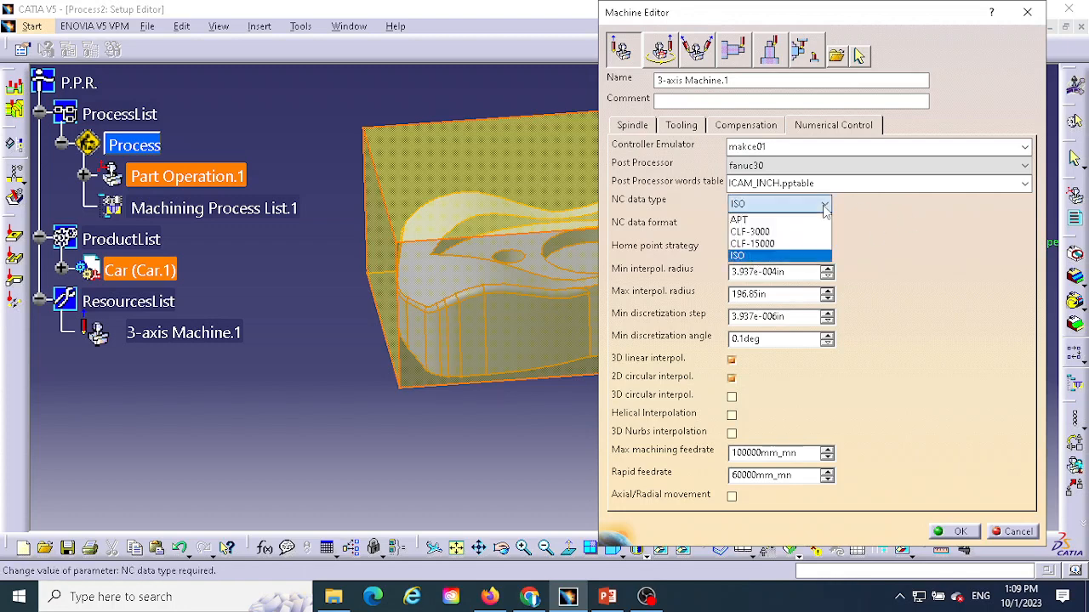
left_click(746, 257)
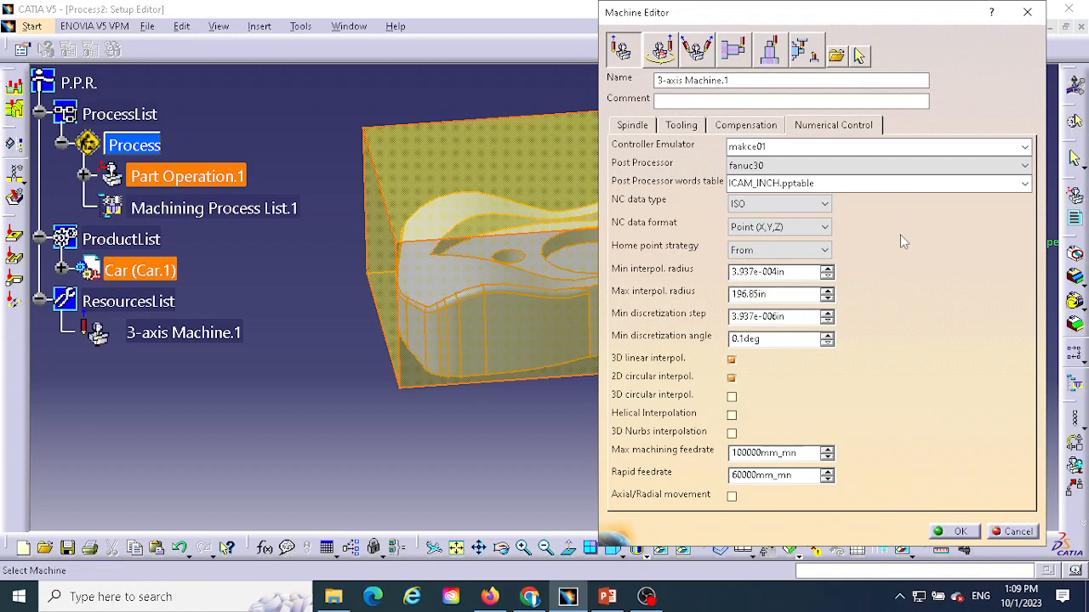
left_click(825, 204)
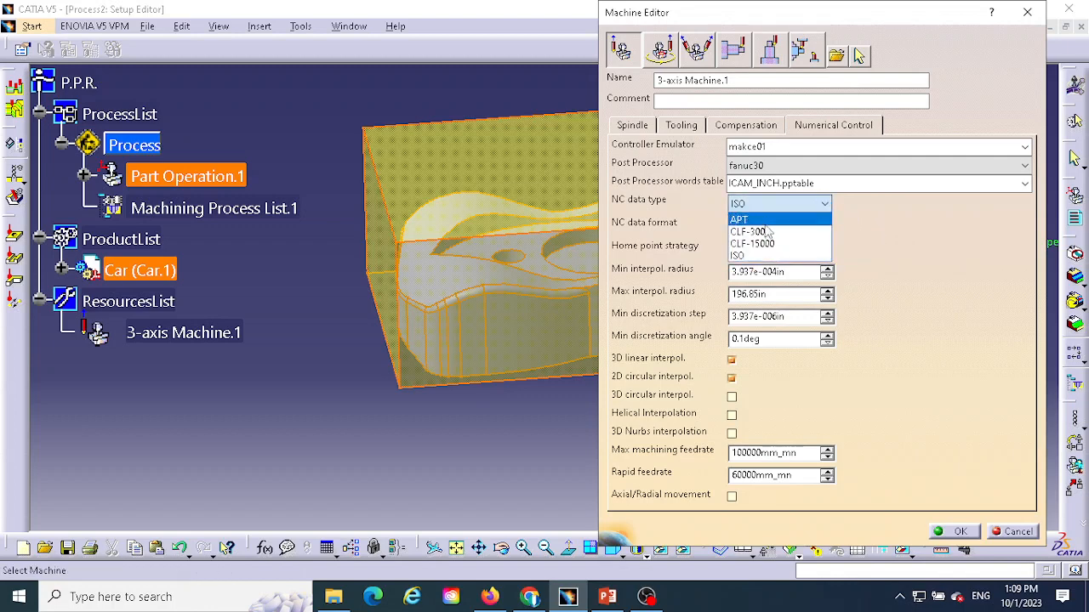
left_click(776, 221)
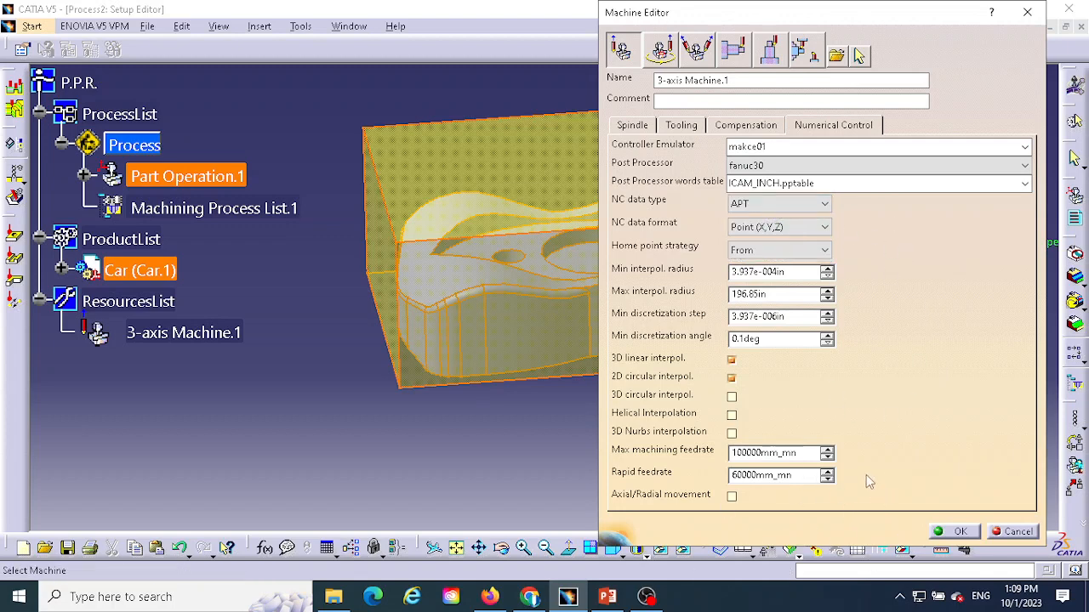
Step: Accept the machine settings and place the reference machining axis origin on the upper corner of the stock block, keeping the default axis name
left_click(951, 530)
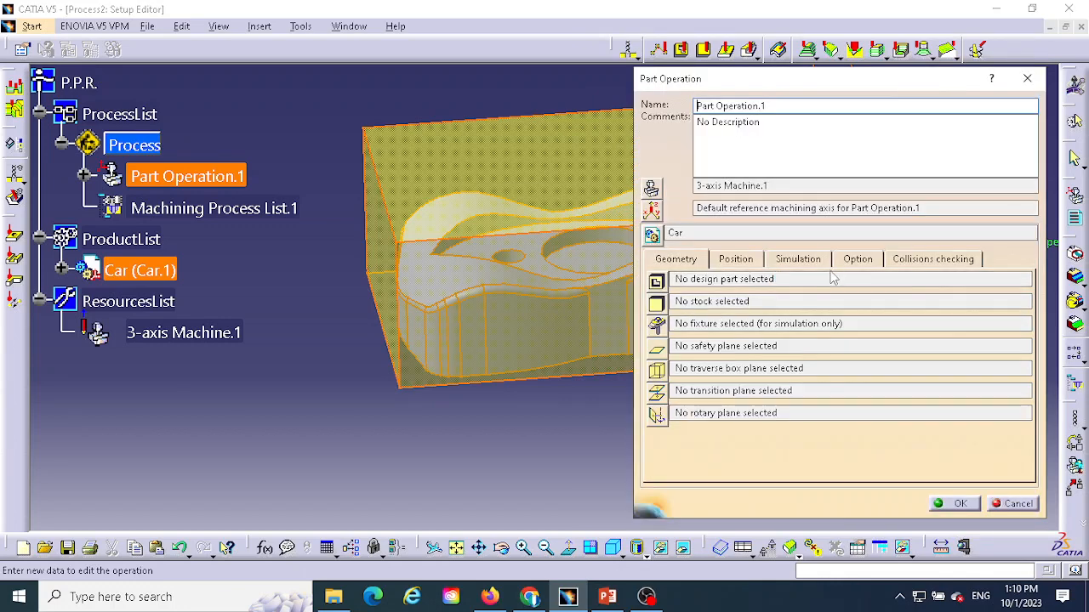
left_click(651, 212)
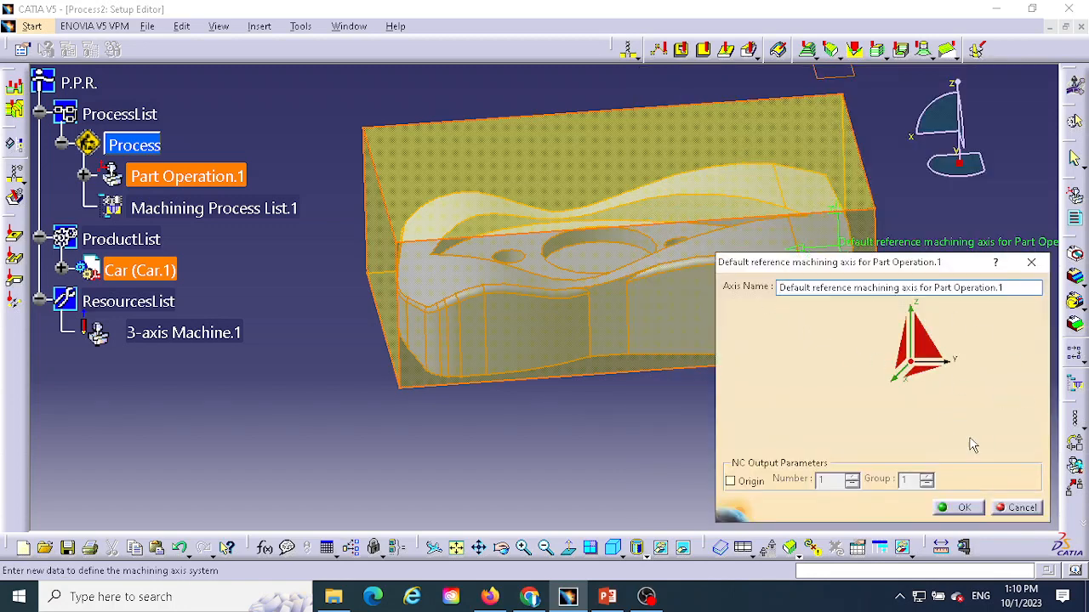
left_click(914, 371)
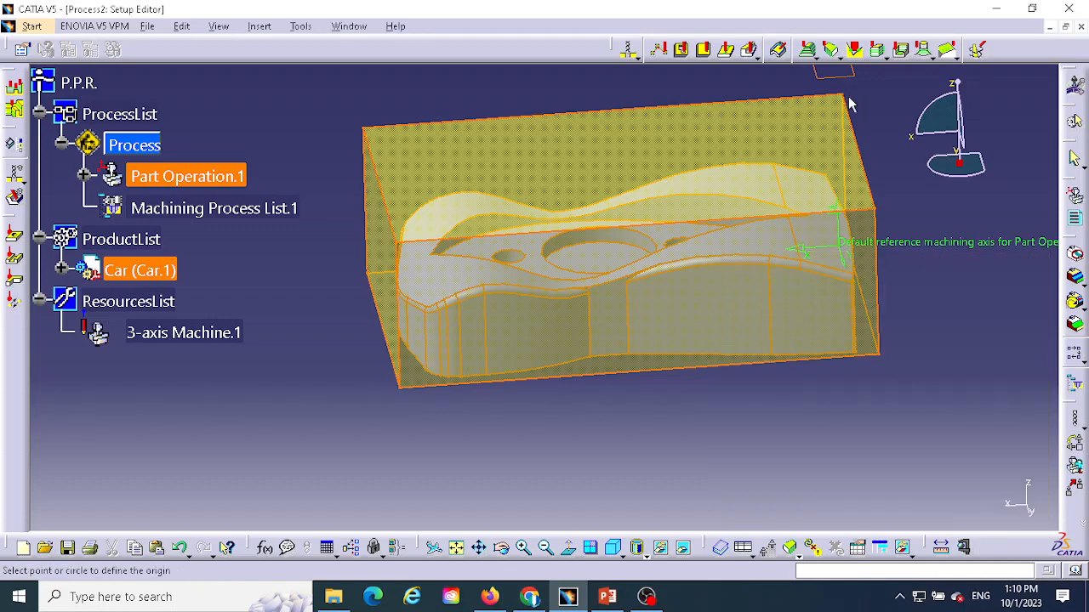
middle_click_drag(930, 377, 807, 408)
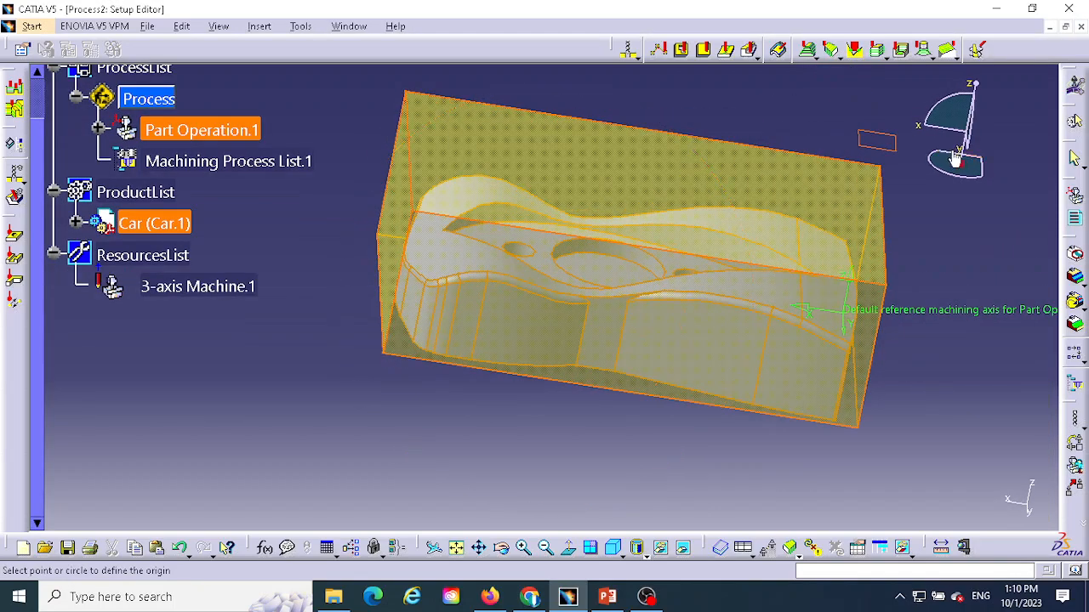
left_click(883, 166)
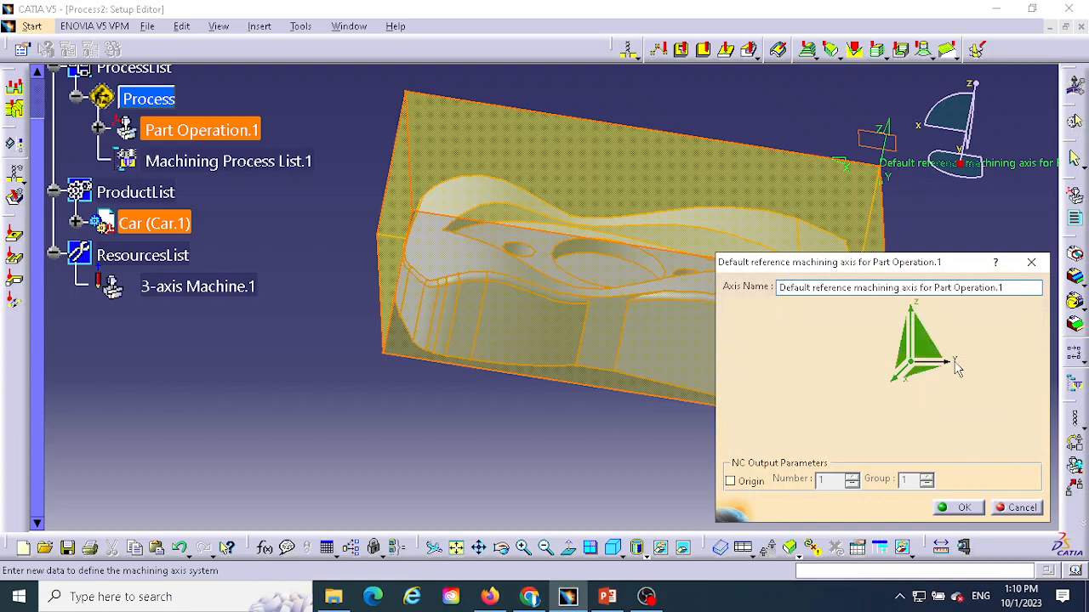
middle_click_drag(662, 194, 525, 182)
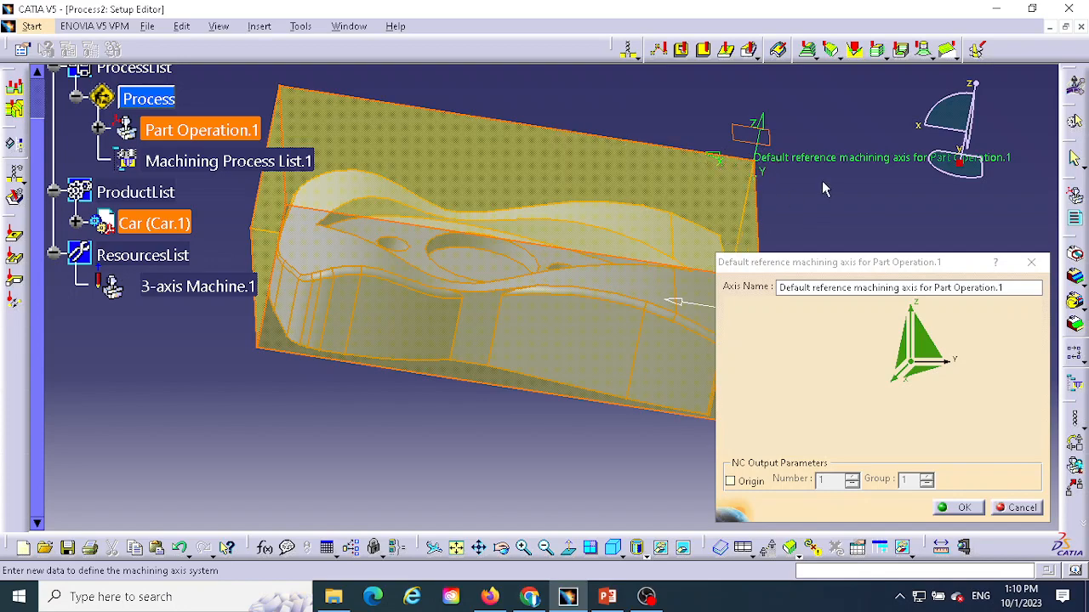
middle_click_drag(821, 181, 684, 207)
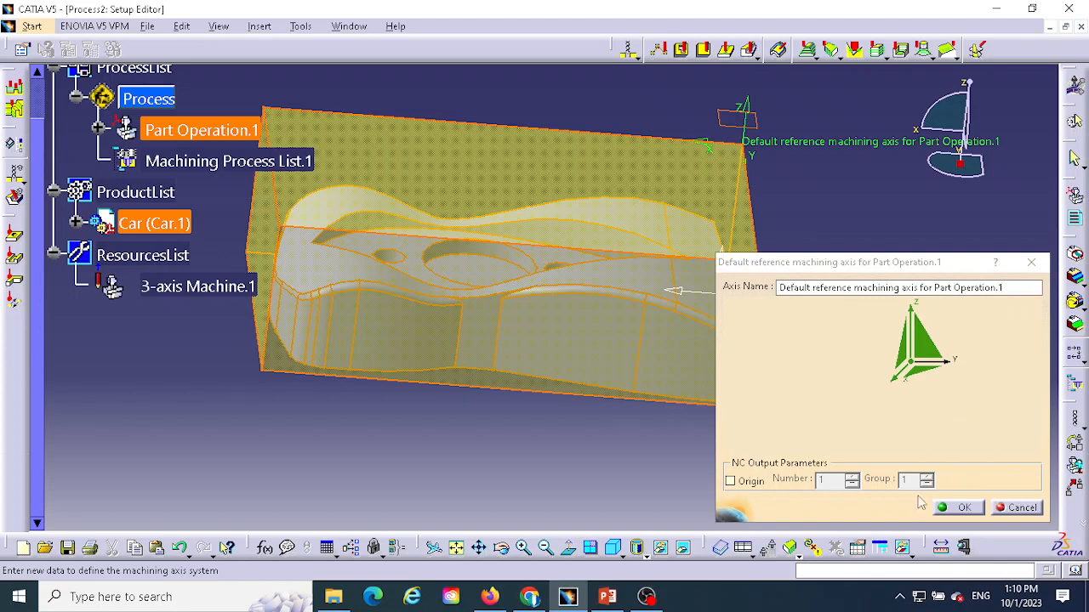
left_click(964, 508)
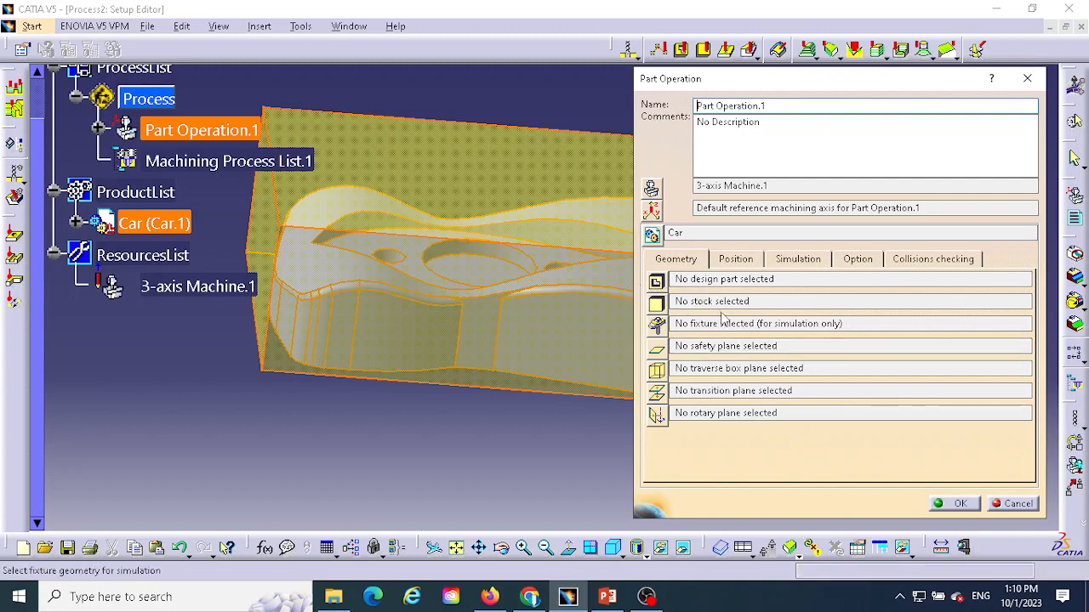
Step: Assign the MyCar Model body as the design part of Part Operation.1
left_click(657, 283)
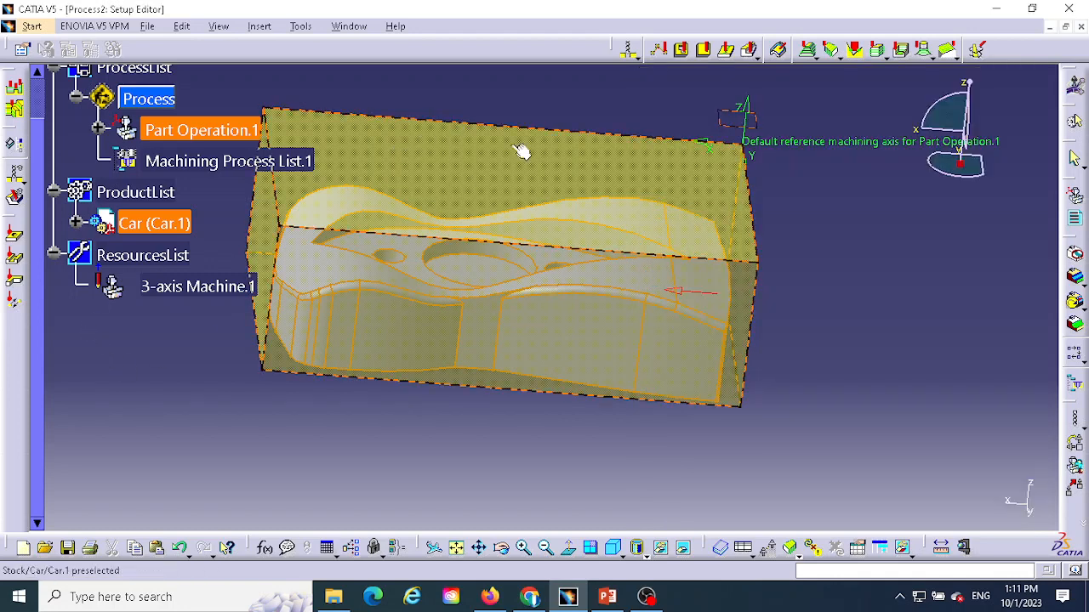
left_click(75, 223)
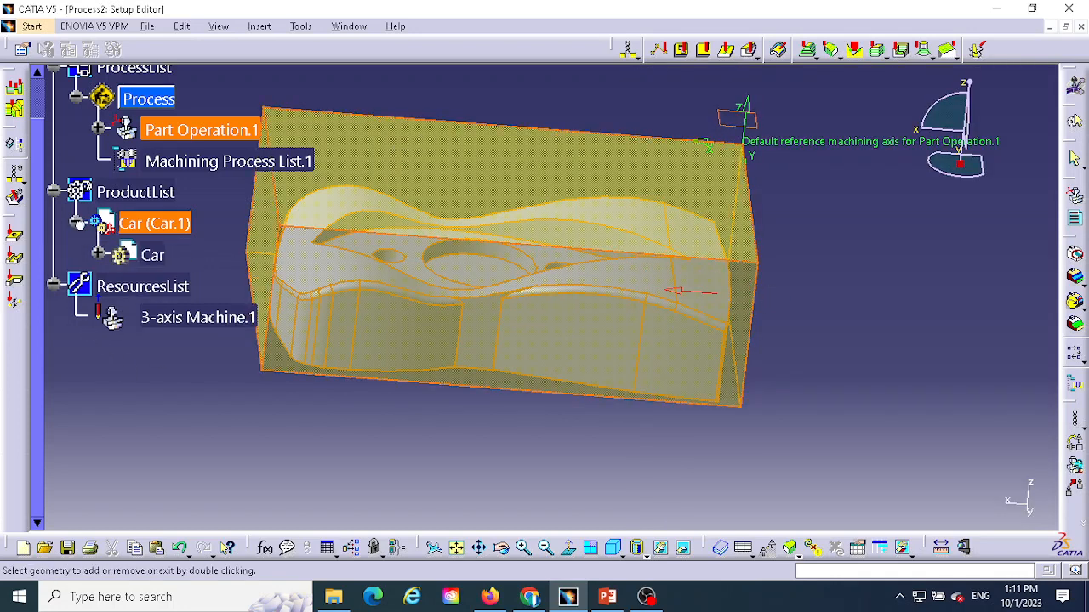
left_click(98, 255)
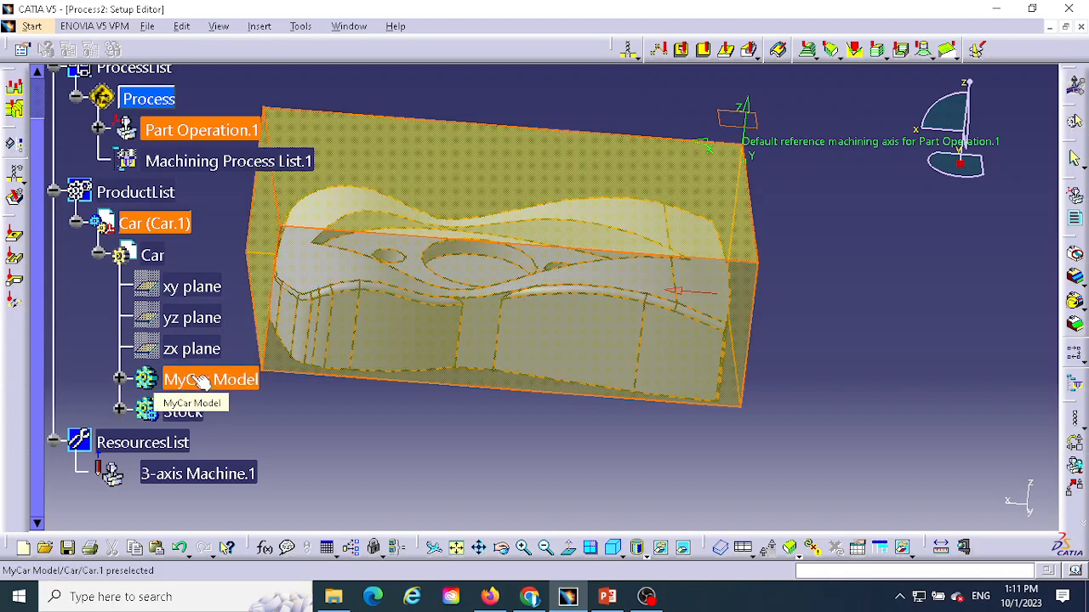
left_click(198, 380)
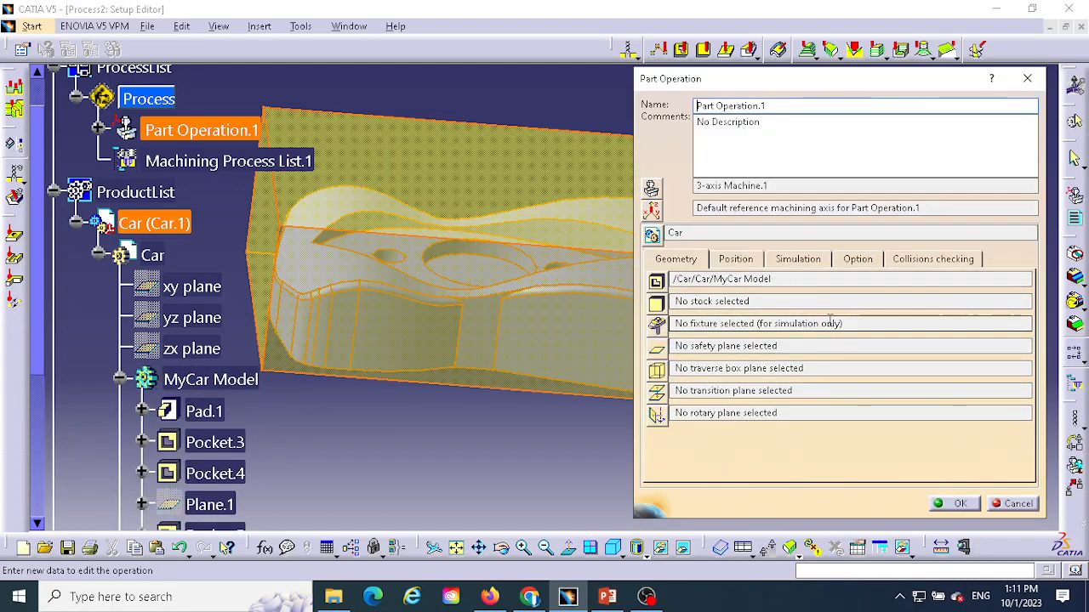
Step: Assign the Stock body as the stock of Part Operation.1
left_click(656, 303)
scroll(321, 438, "down", 5)
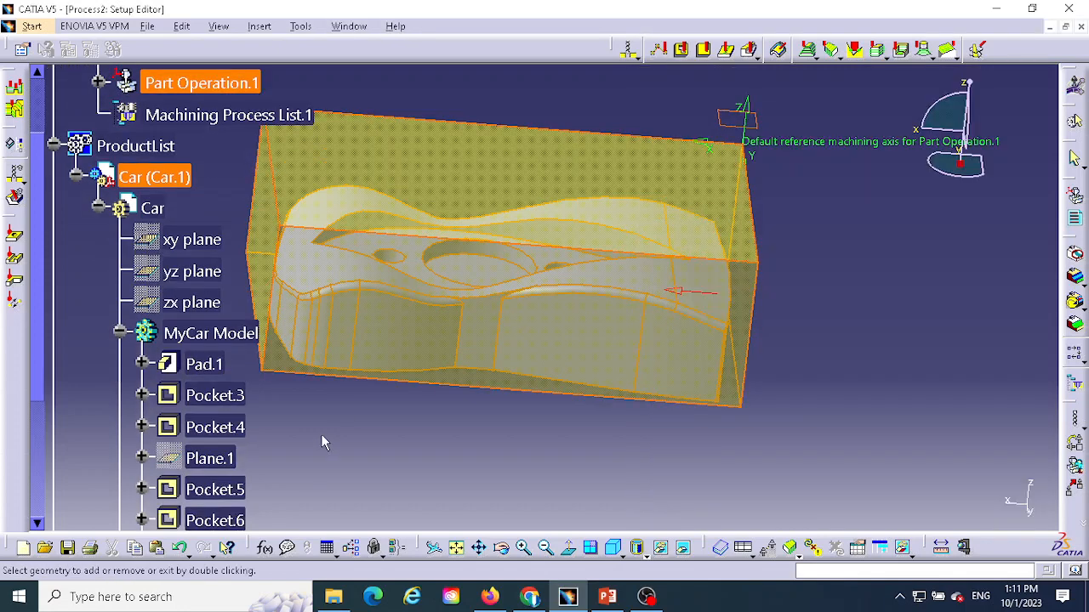
left_click(182, 413)
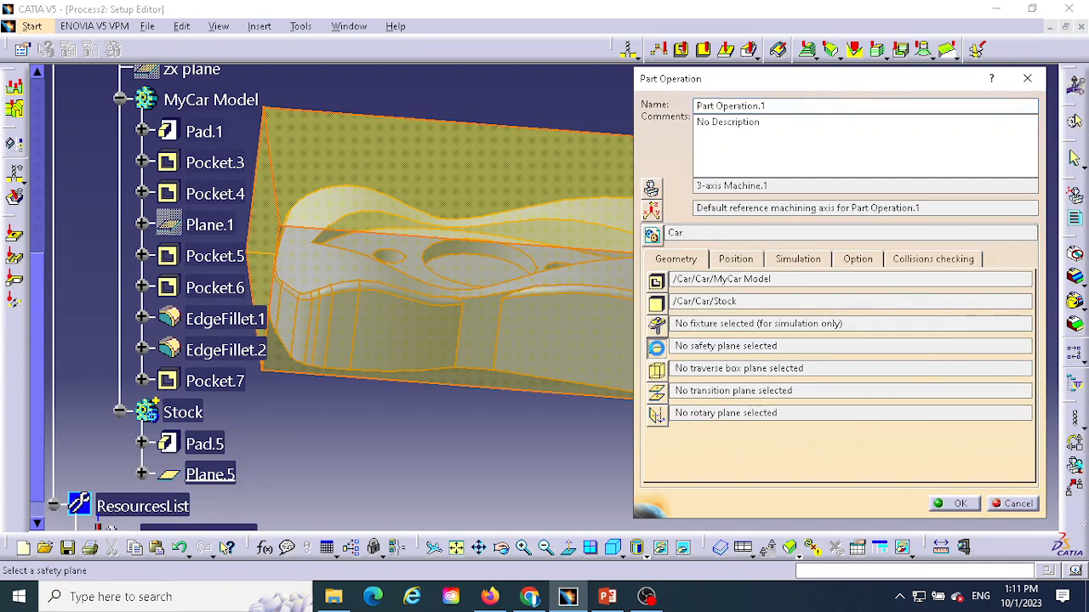
Step: Pick the plane above the stock block as the safety plane and accept the part operation settings
left_click(656, 346)
left_click(732, 121)
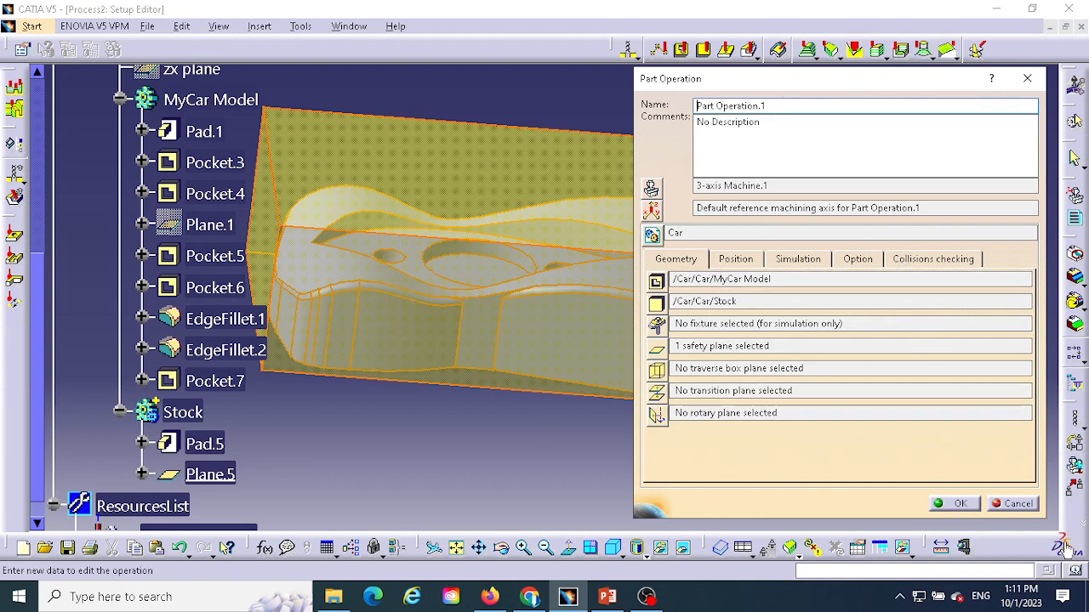
left_click(959, 503)
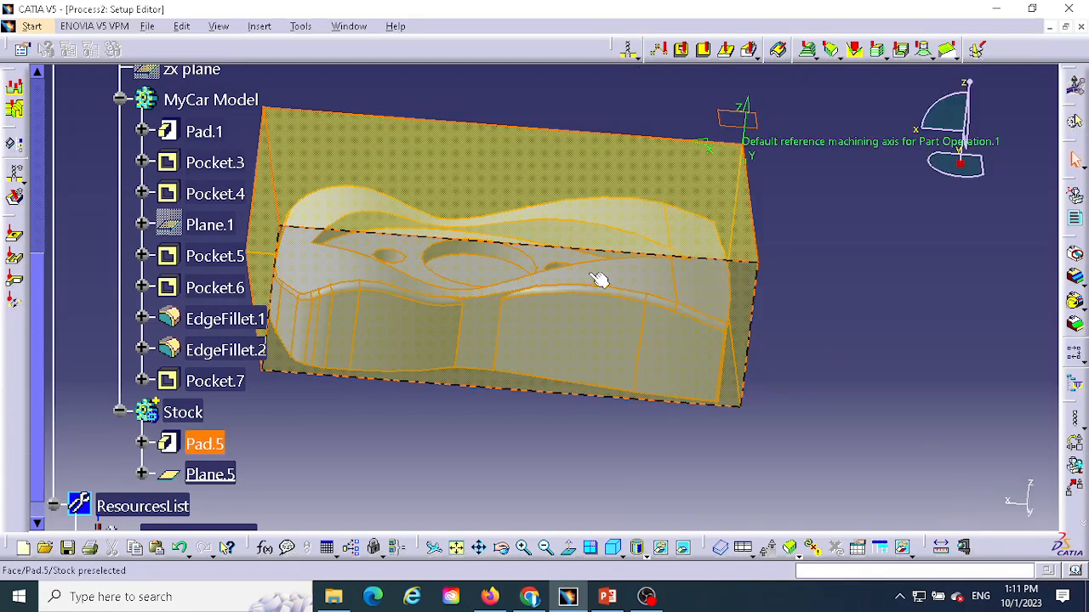
Step: Hide the Stock body so that only the car model is displayed
scroll(194, 196, "up", 5)
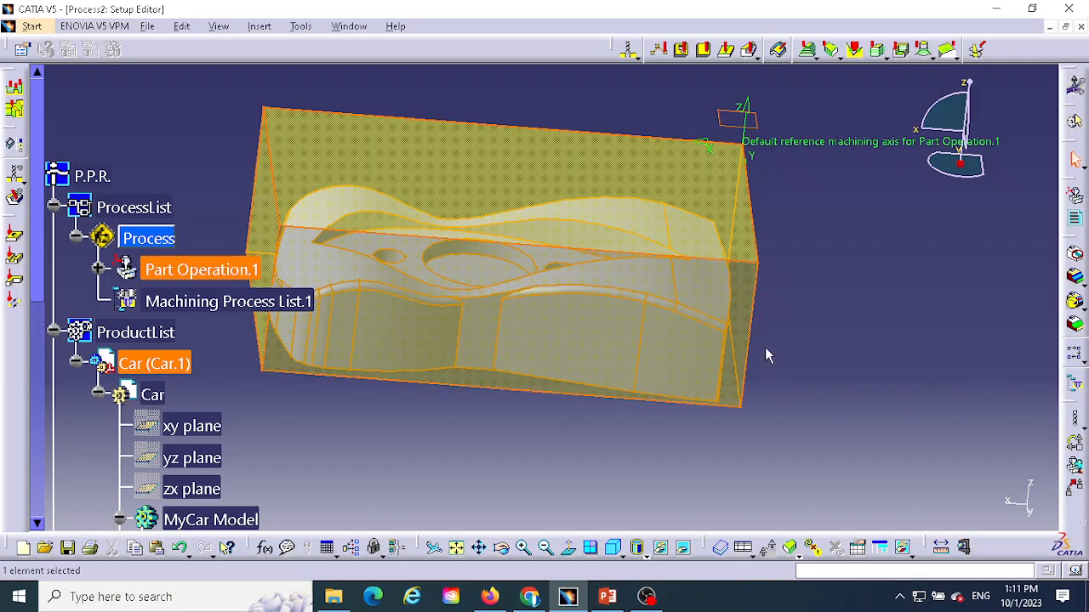
middle_click_drag(768, 357, 775, 329)
middle_click_drag(633, 152, 753, 182)
middle_click_drag(931, 267, 817, 340)
scroll(175, 357, "down", 5)
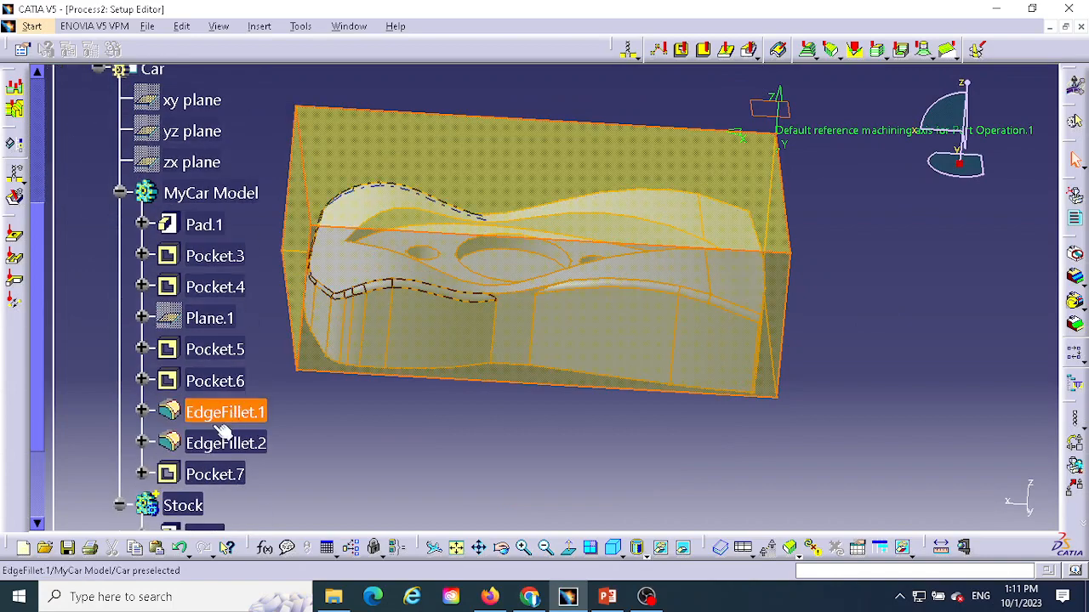
right_click(182, 366)
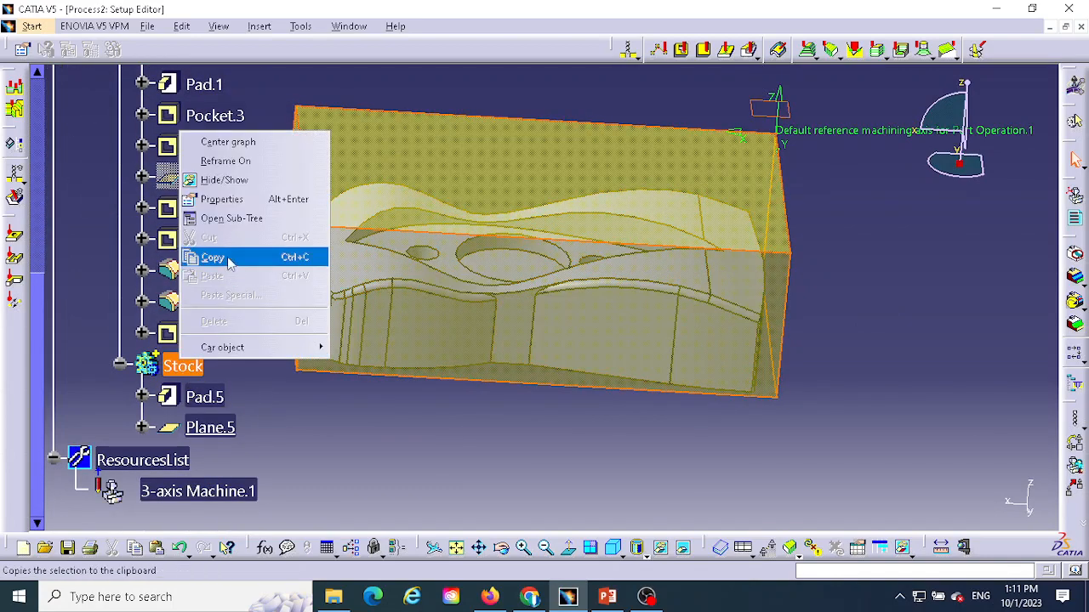
left_click(217, 182)
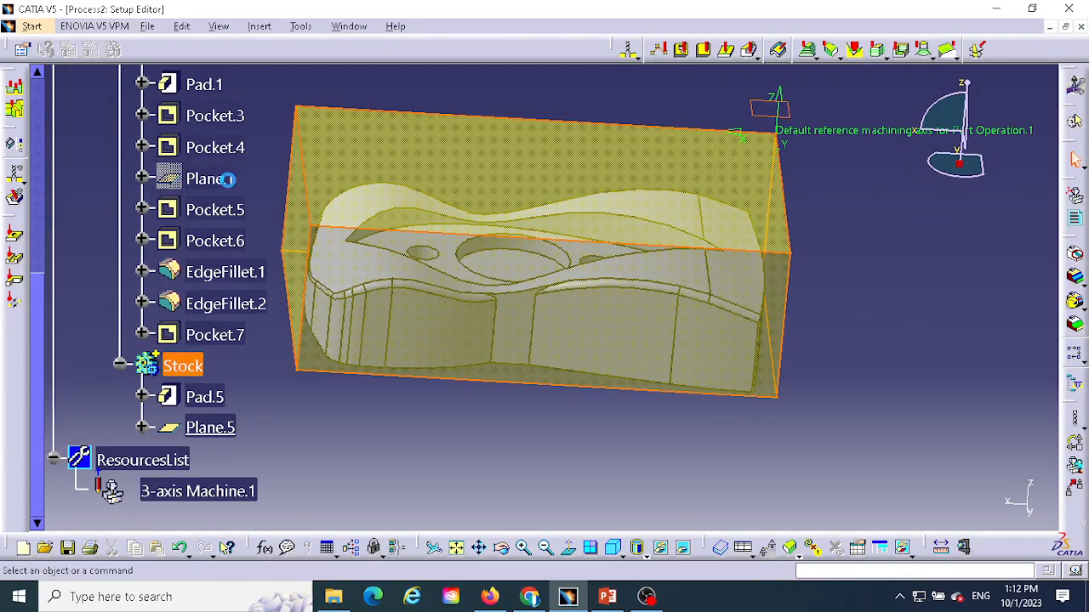
middle_click_drag(800, 281, 904, 302)
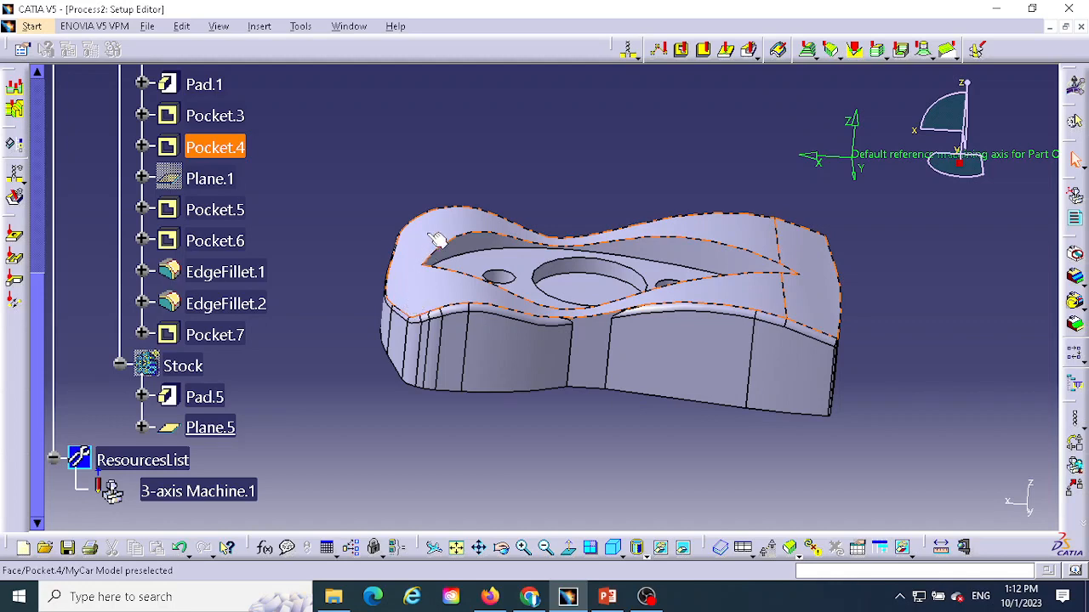
Step: Insert a Roughing operation into Manufacturing Program.1 under Part Operation.1
middle_click_drag(888, 265, 855, 255)
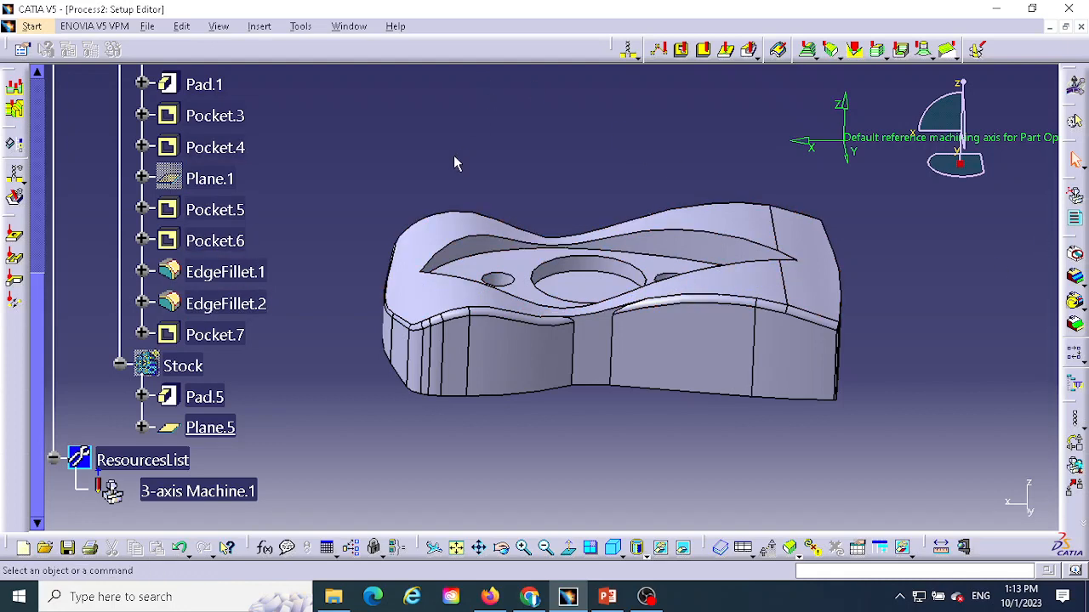
scroll(322, 270, "up", 3)
left_click(98, 209)
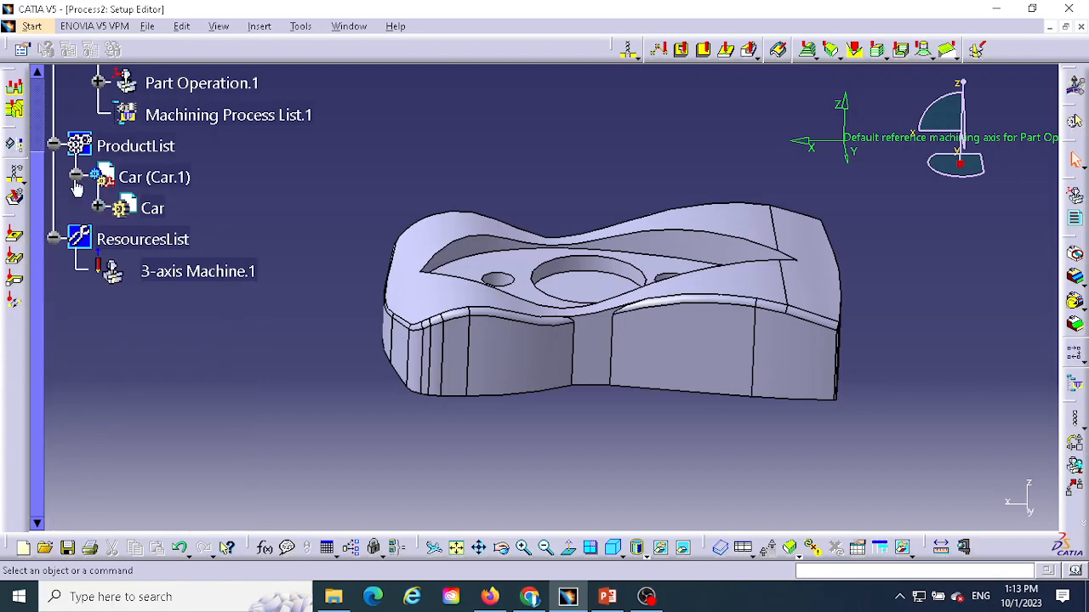
left_click(76, 176)
scroll(308, 223, "up", 3)
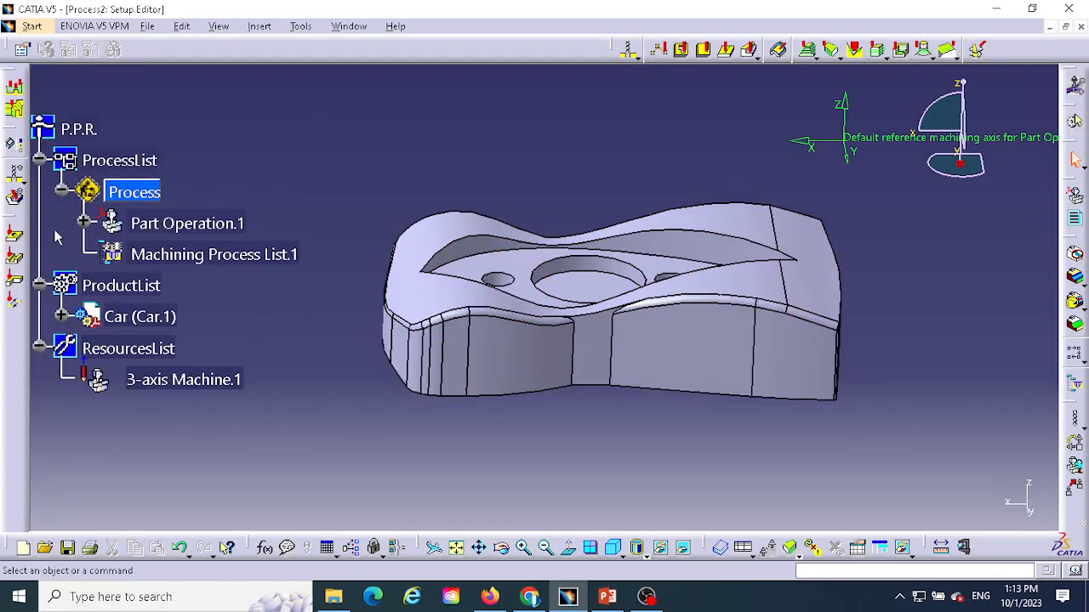
left_click(86, 223)
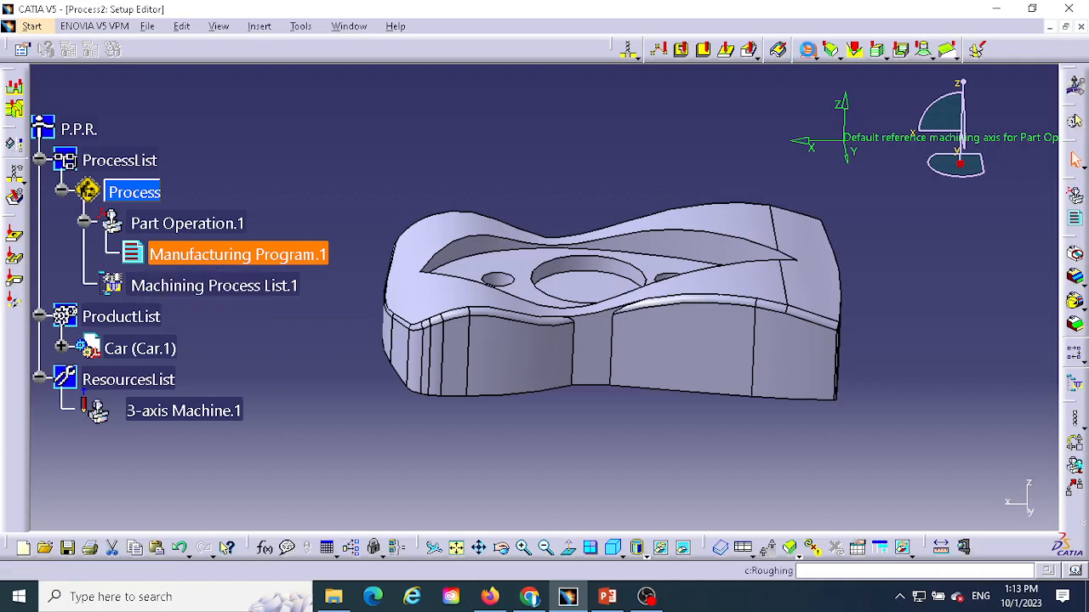
left_click(808, 49)
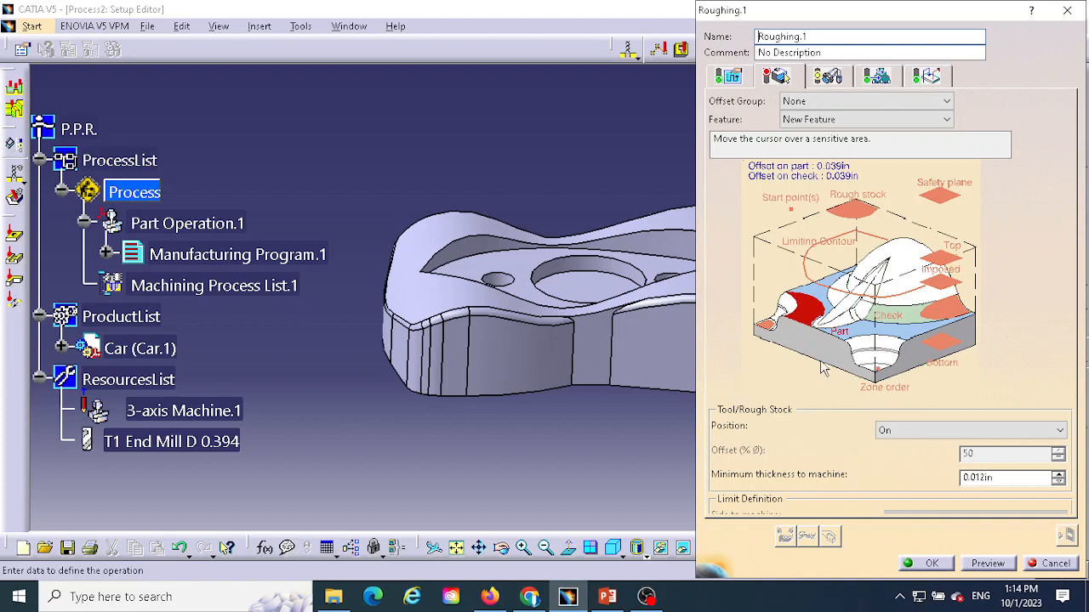
Step: Assign the car model body as the part to machine in the Roughing operation
left_click(804, 319)
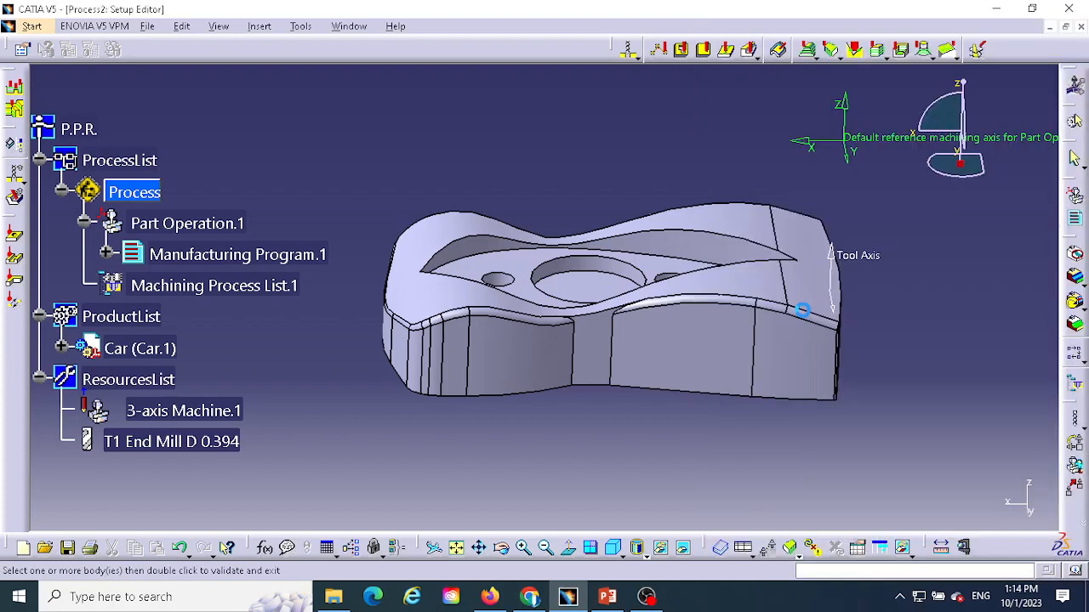
left_click(431, 306)
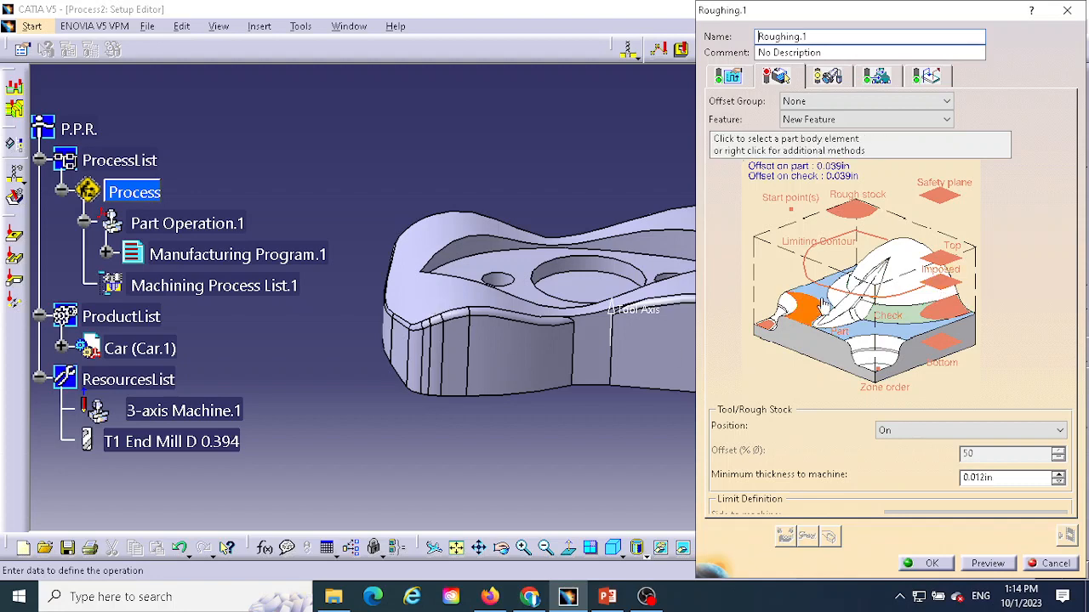
left_click(810, 318)
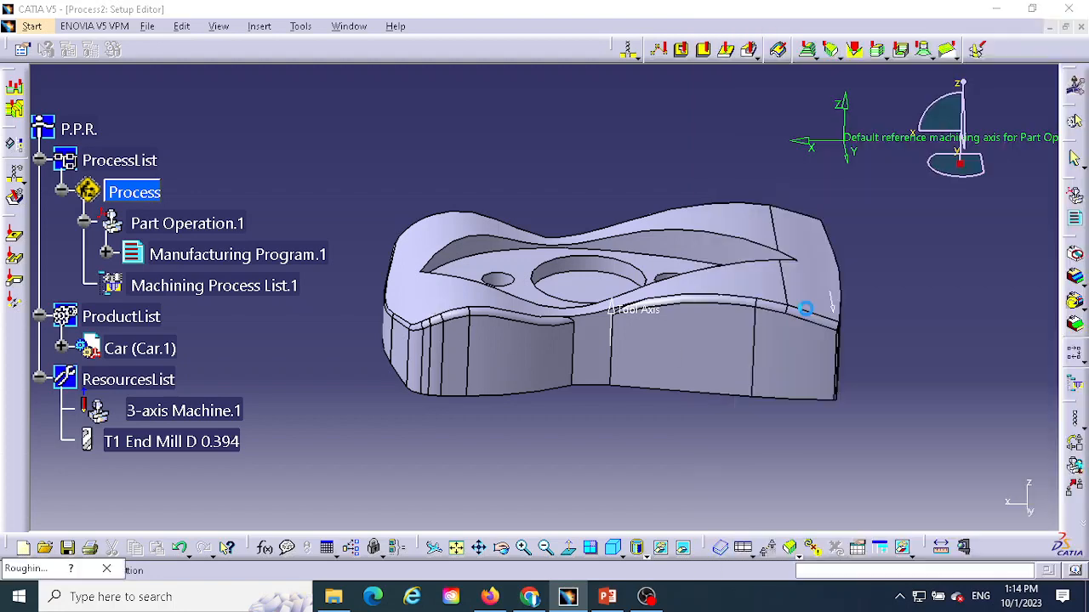
left_click(442, 298)
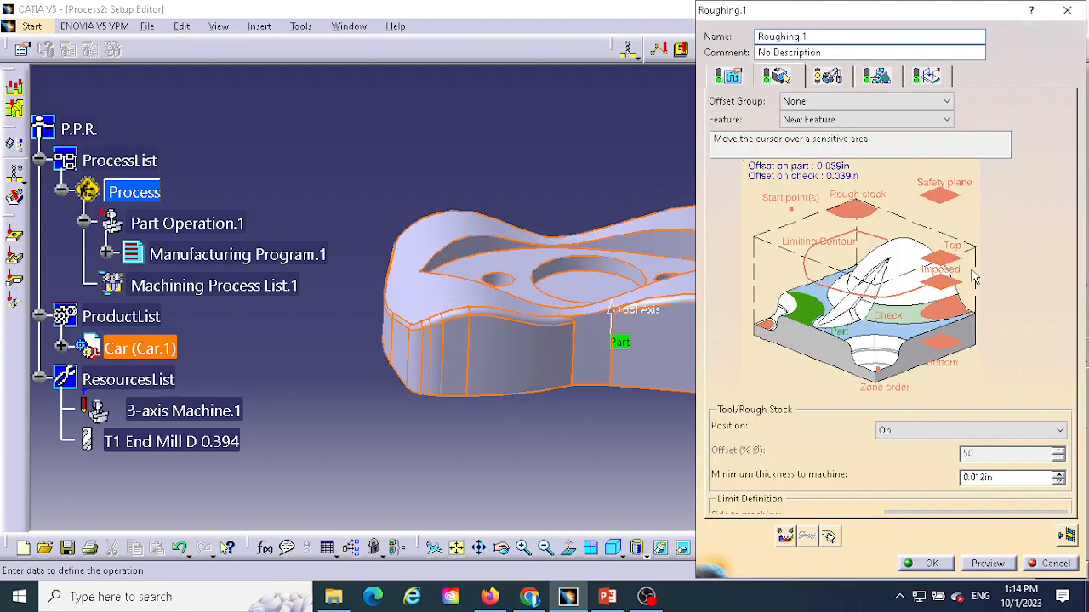
Step: Pick the flat underside face of the car as the bottom limit of the Roughing operation
left_click(945, 347)
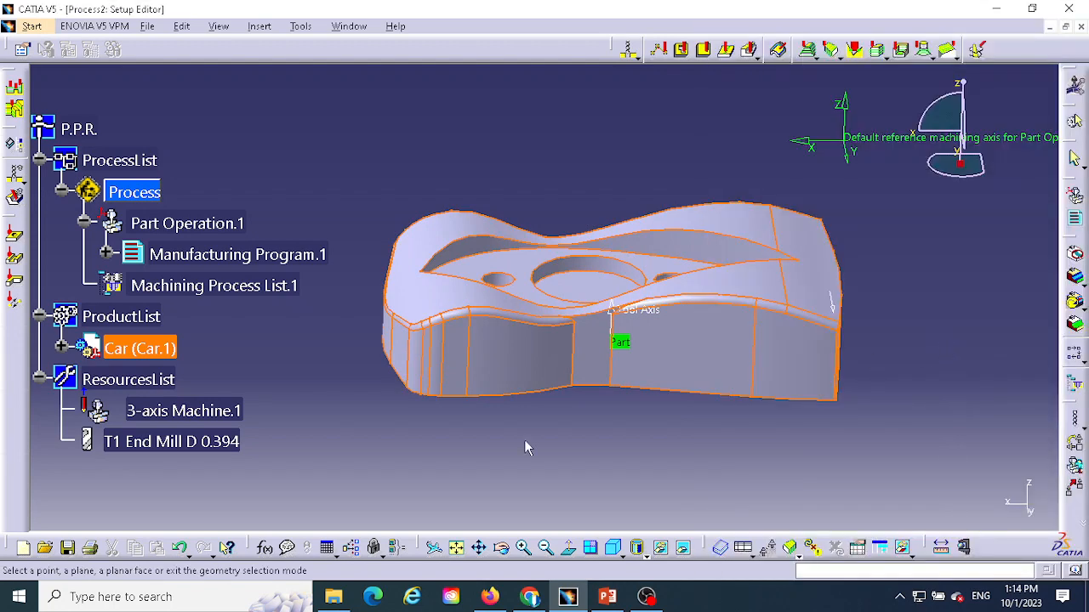
middle_click_drag(659, 450, 693, 297)
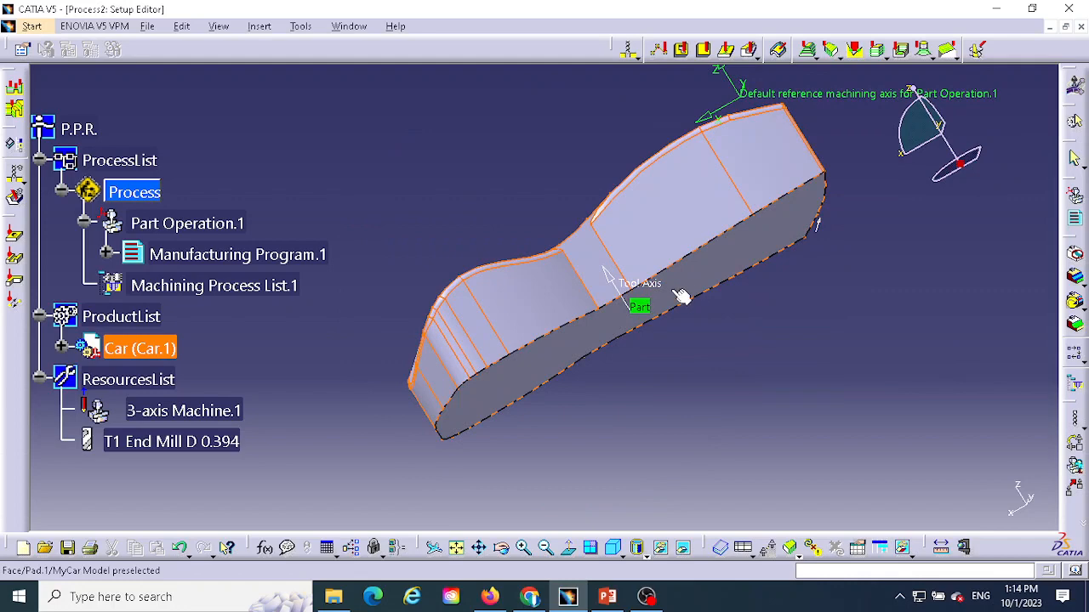
left_click(674, 286)
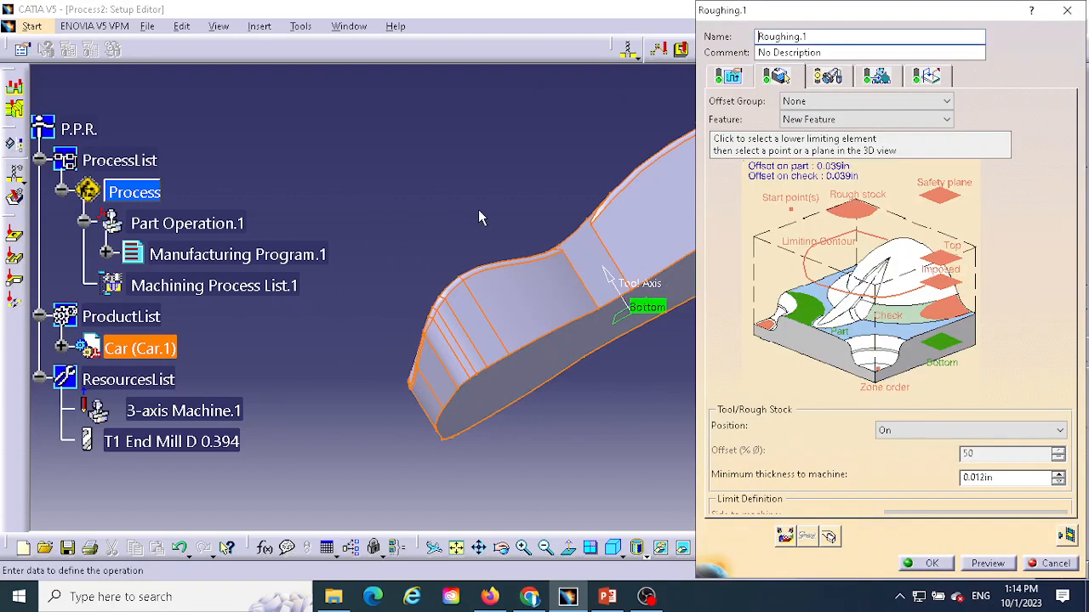
Step: Assign the Stock body under the Car part as the rough stock of the Roughing operation
middle_click_drag(479, 212, 385, 400)
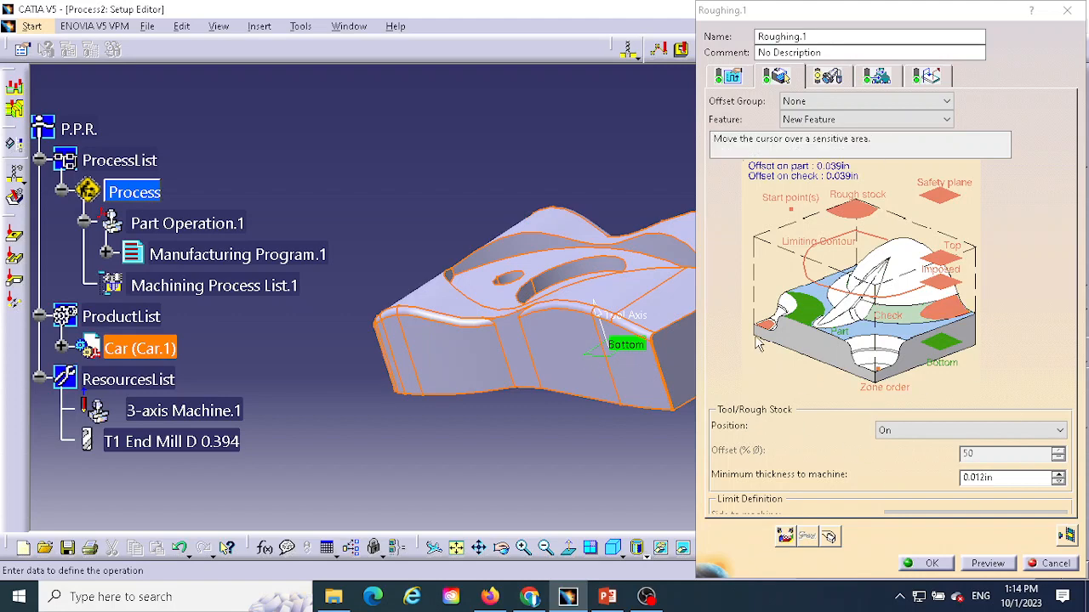
middle_click_drag(467, 191, 428, 126)
middle_click_drag(366, 335, 522, 401)
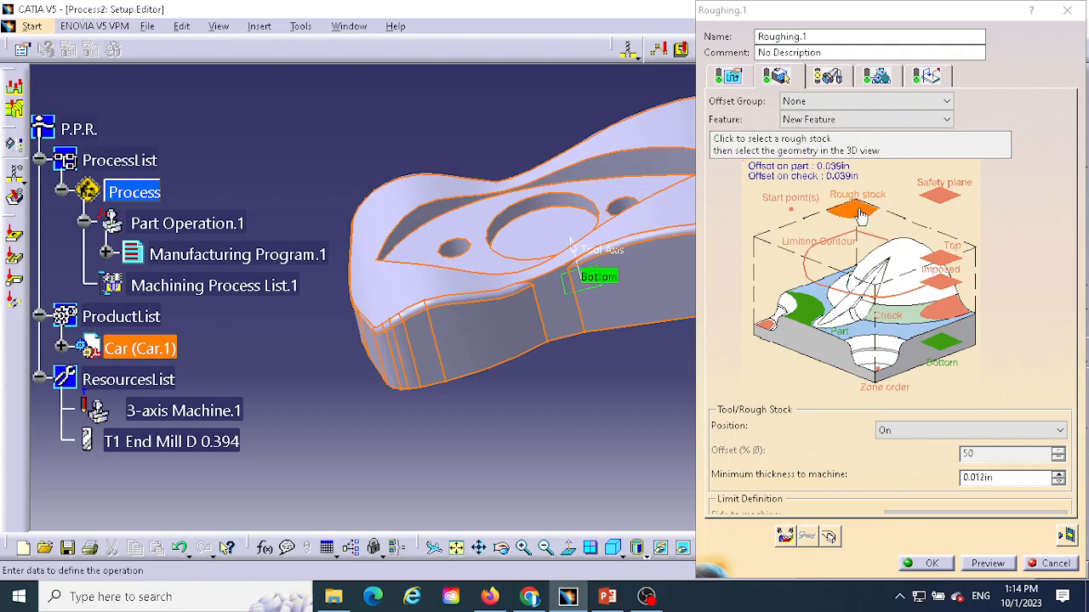
left_click(861, 216)
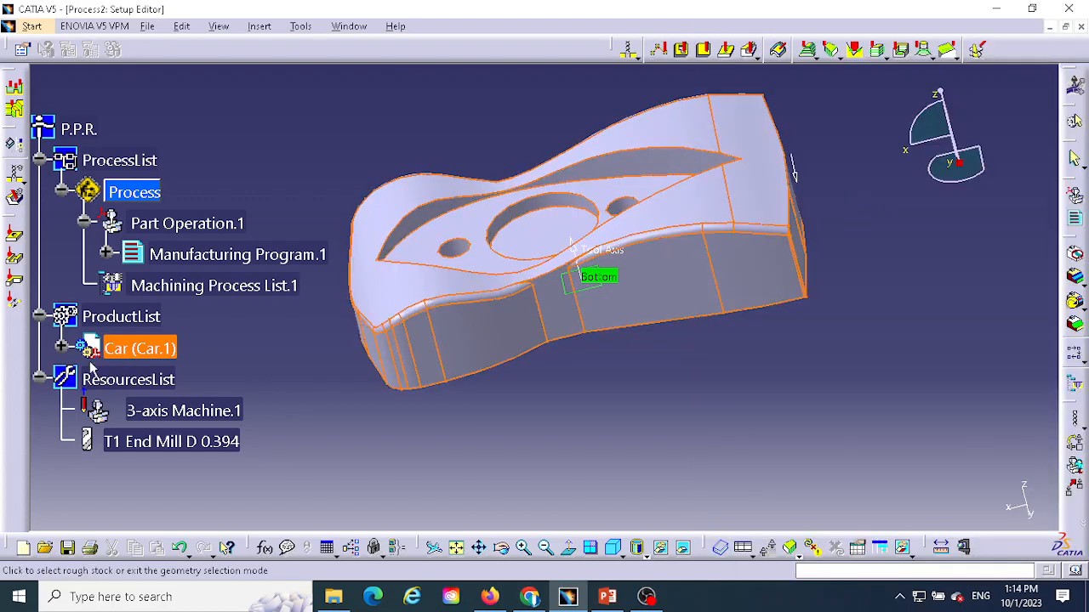
left_click(61, 349)
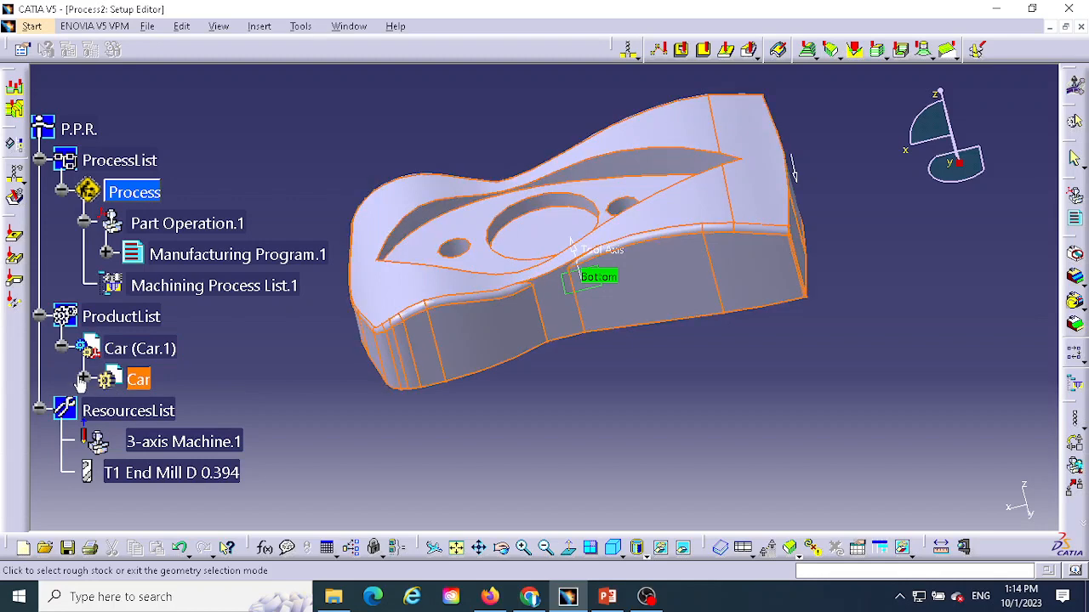
left_click(82, 379)
scroll(247, 375, "down", 3)
left_click(183, 375)
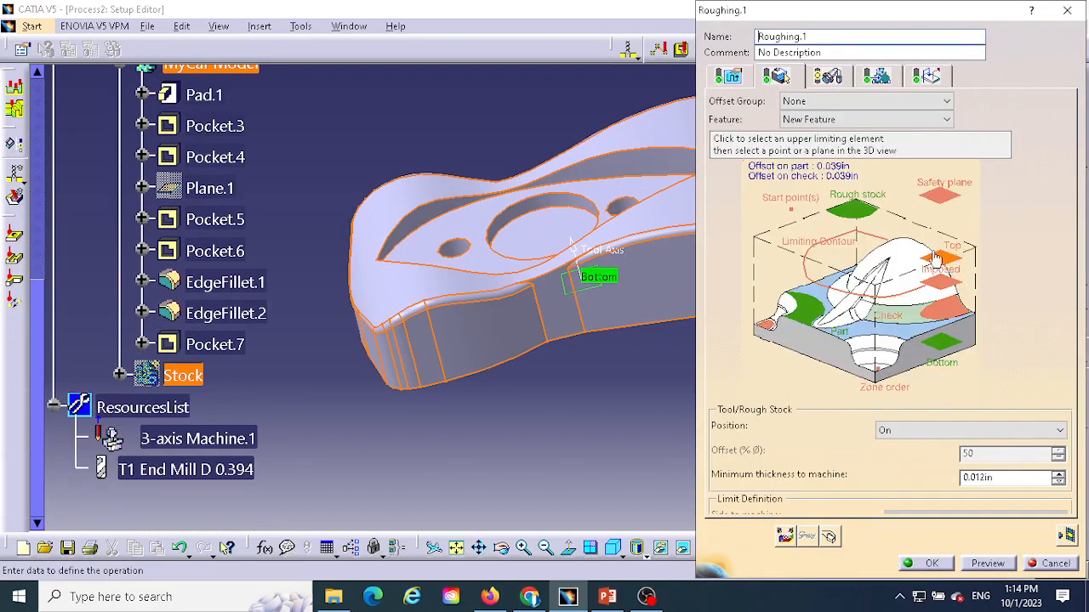
Step: Assign Plane.5 of the Stock body as the safety plane of the Roughing operation
left_click(941, 196)
left_click(119, 375)
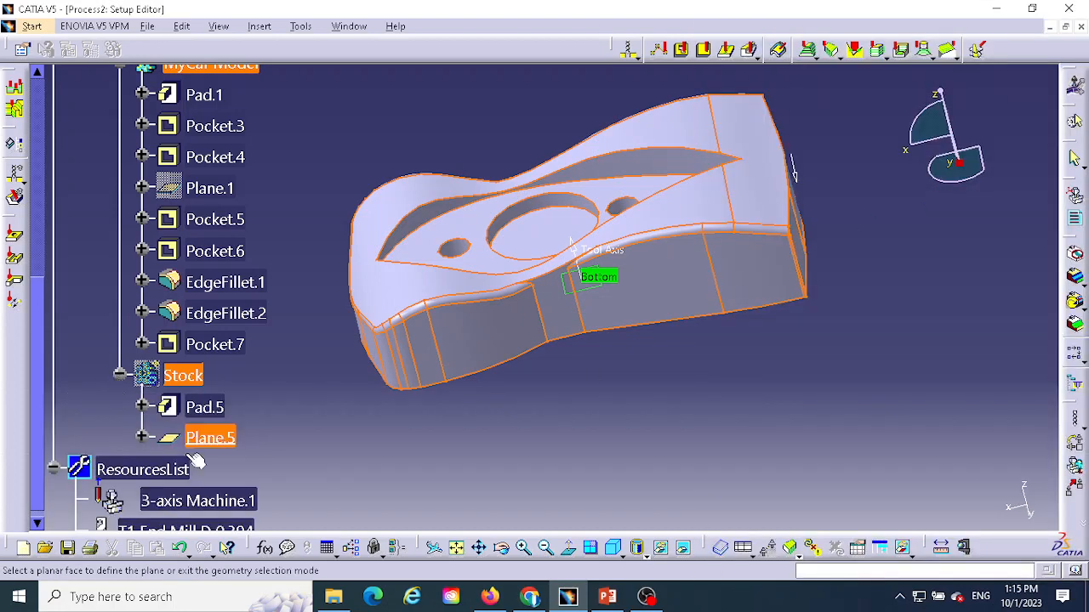
left_click(214, 441)
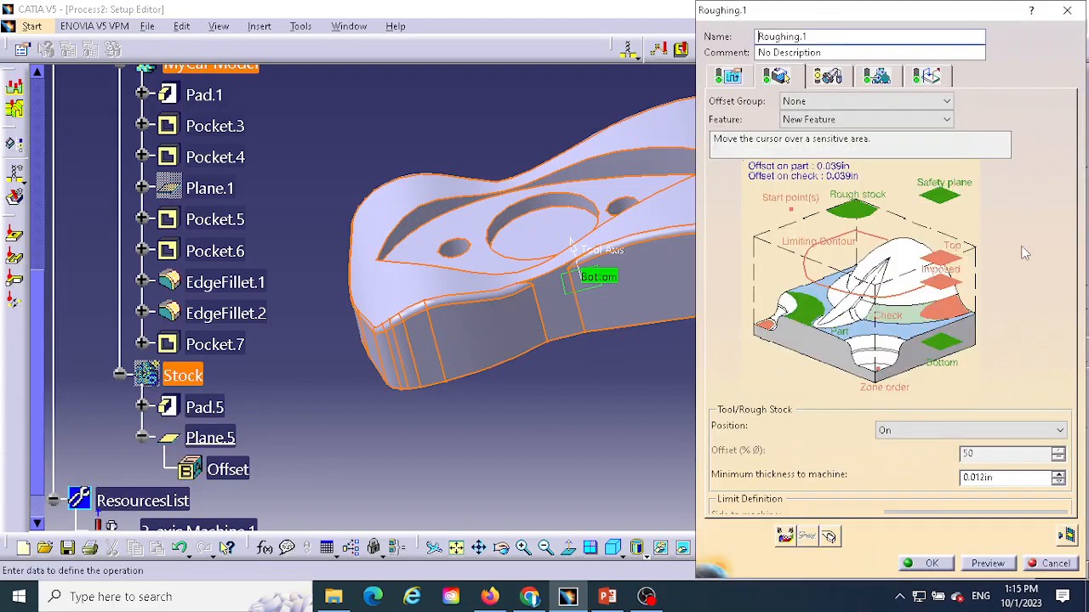
Step: Show the hidden Stock body and pick its upper face as the top limit of the Roughing operation
left_click(950, 263)
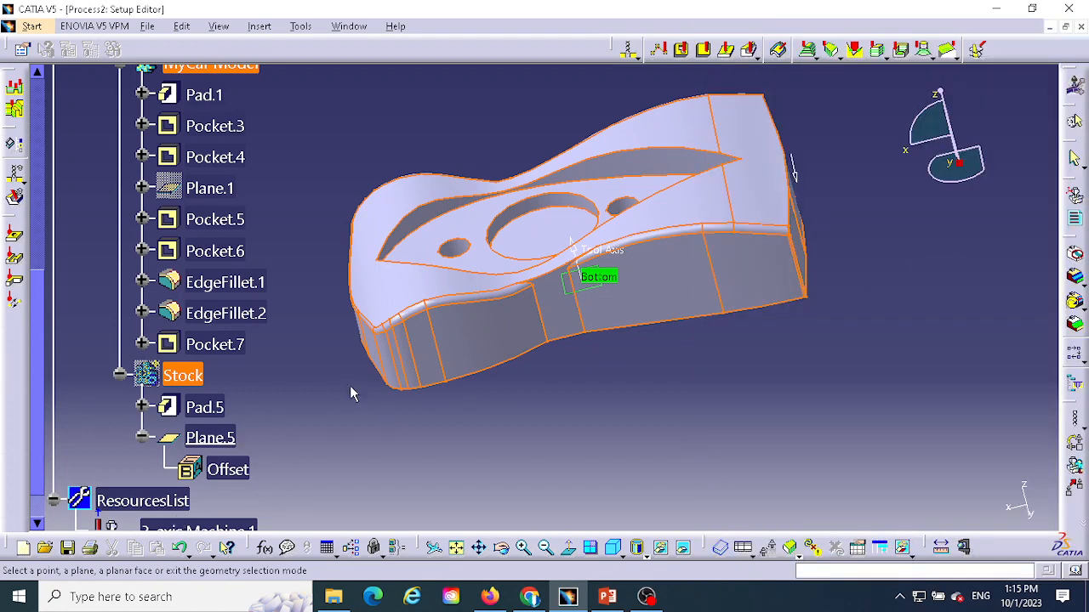
right_click(182, 377)
left_click(226, 422)
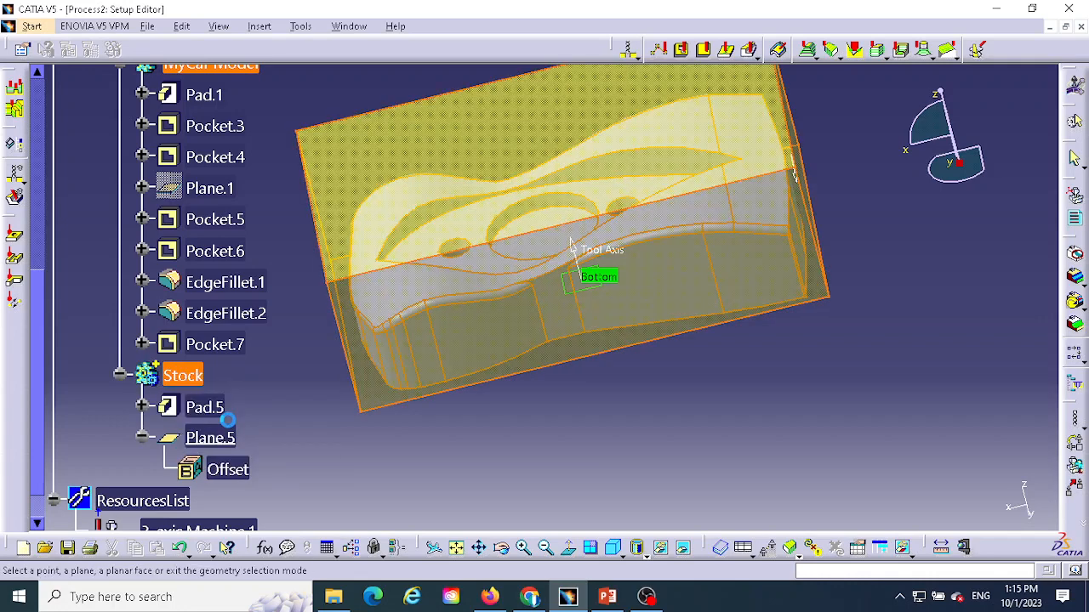
left_click(508, 128)
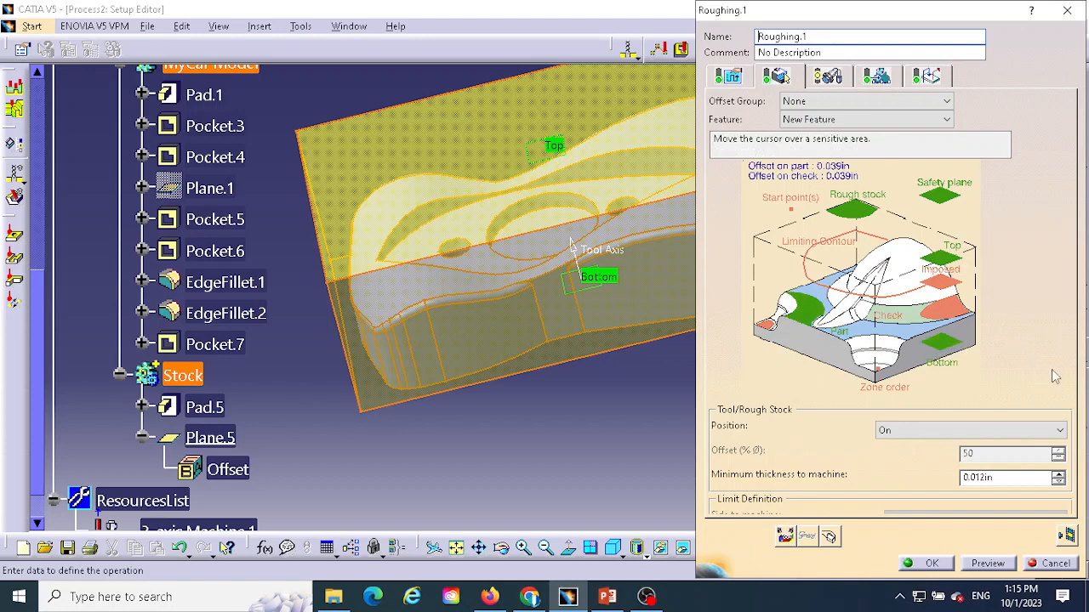
Step: Set the roughing tool path style to Spiral and the machining tolerance to 0.001 in
left_click(730, 77)
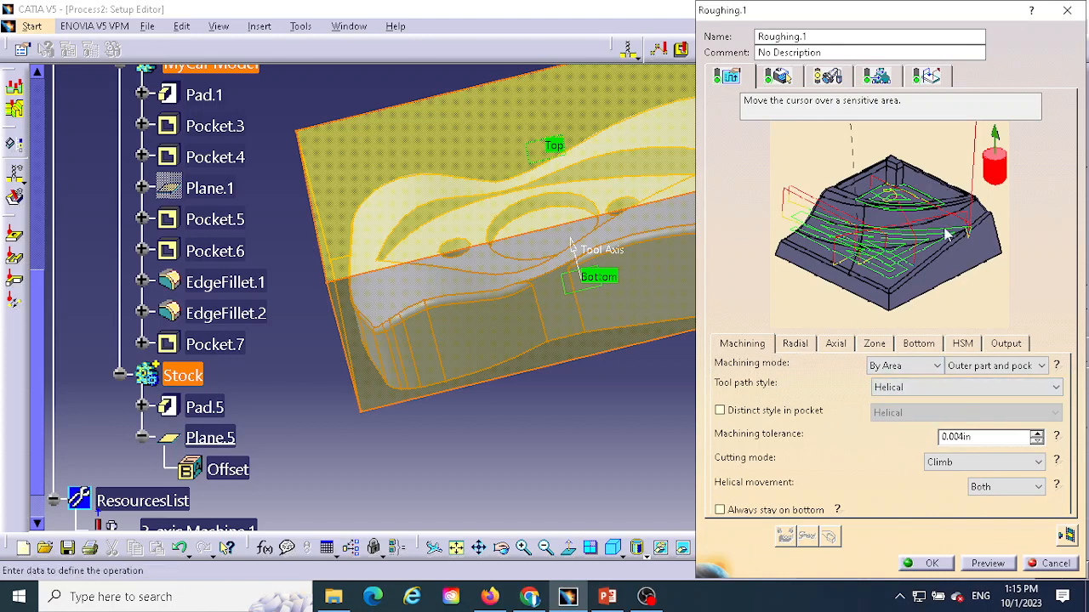
left_click(906, 392)
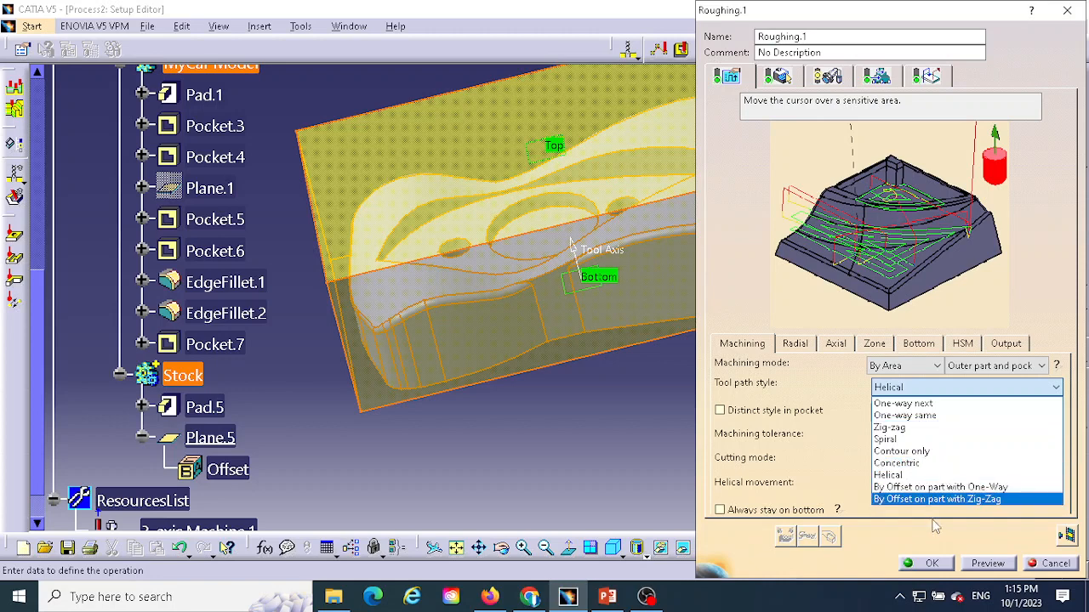
left_click(887, 439)
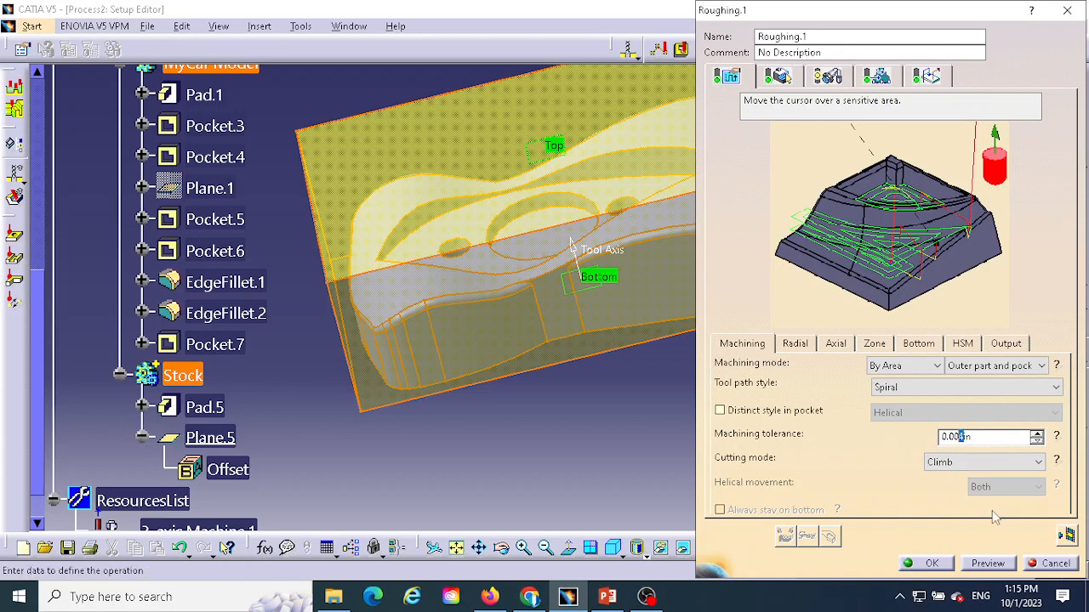
type("1")
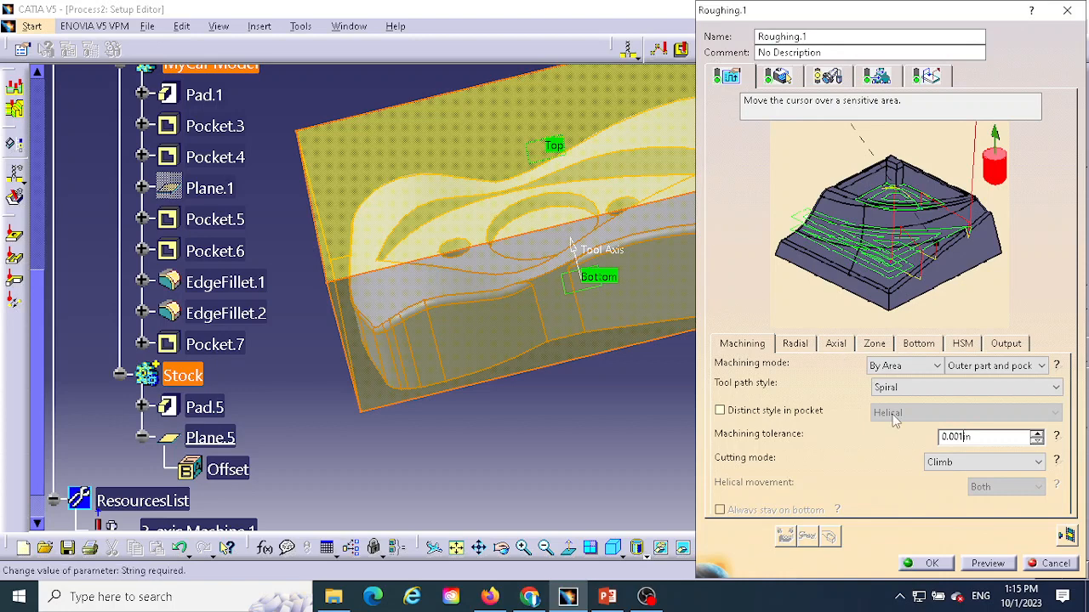
Step: Define the radial stepover by Stepover ratio with a tool diameter ratio of 40
left_click(795, 346)
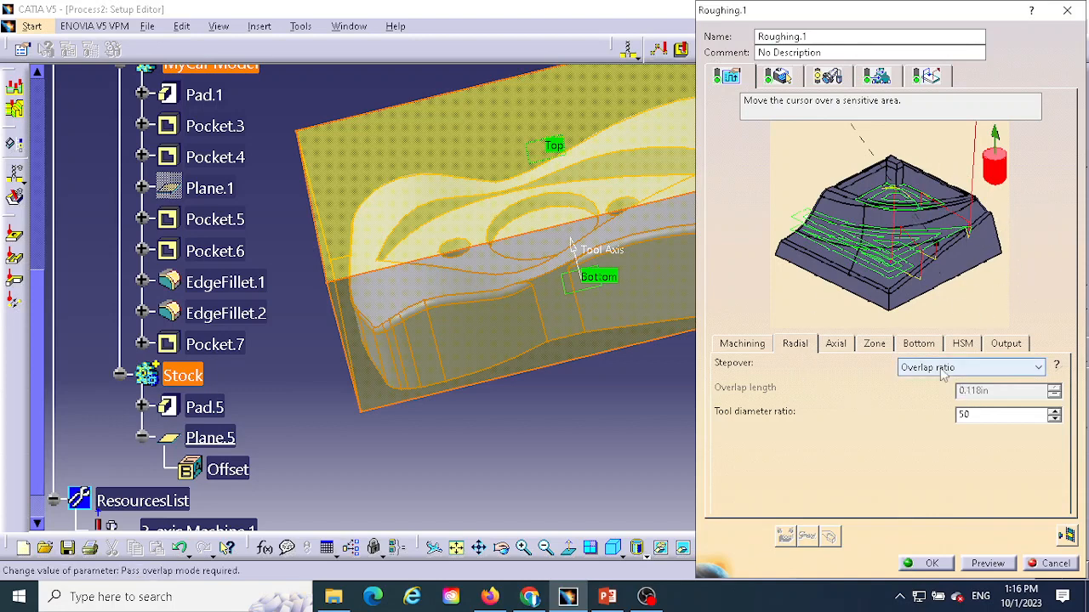
left_click(927, 372)
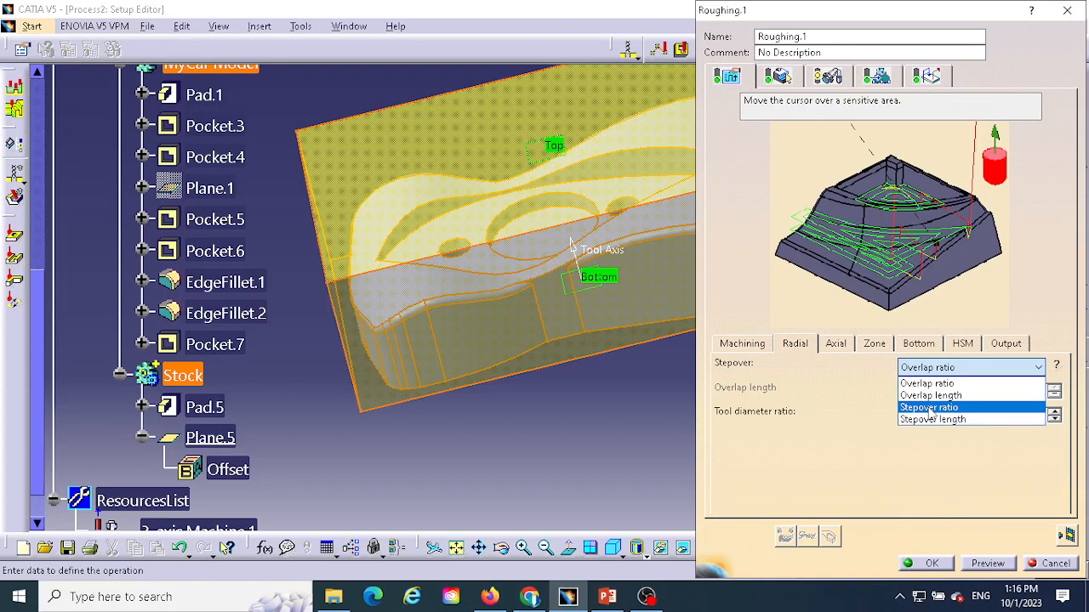
left_click(929, 408)
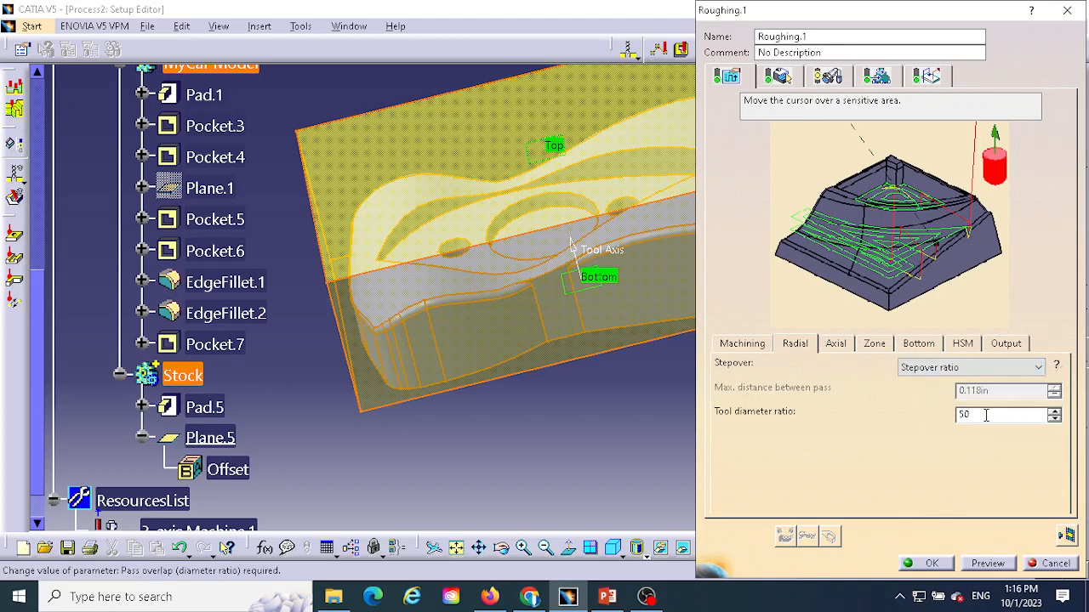
left_click_drag(985, 415, 950, 413)
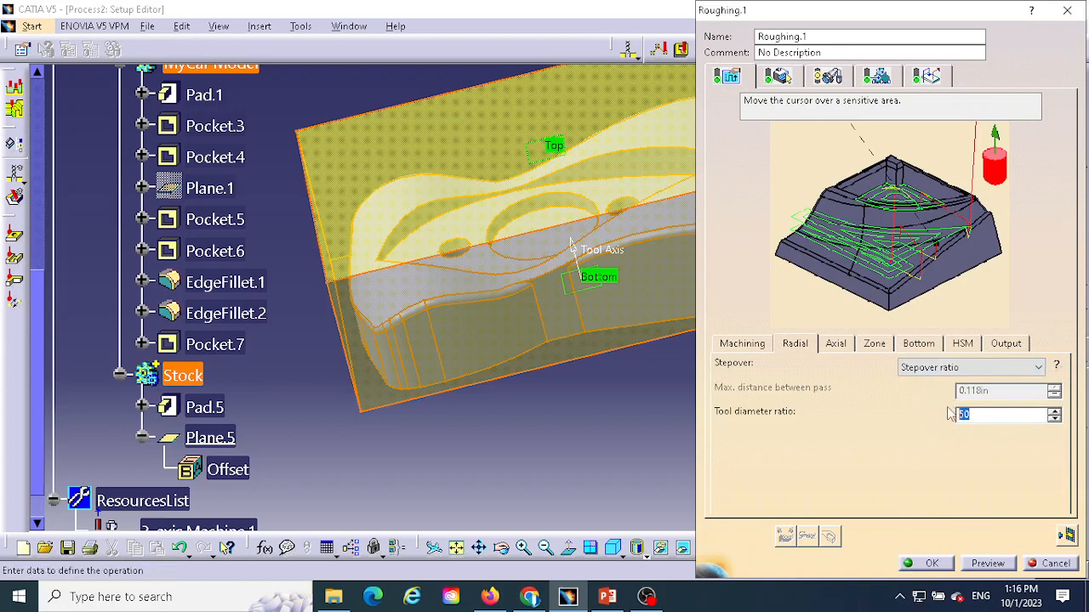
type("4")
Step: Set the maximum axial cut depth to 0.1 in and check the radial stepover settings again
left_click(837, 342)
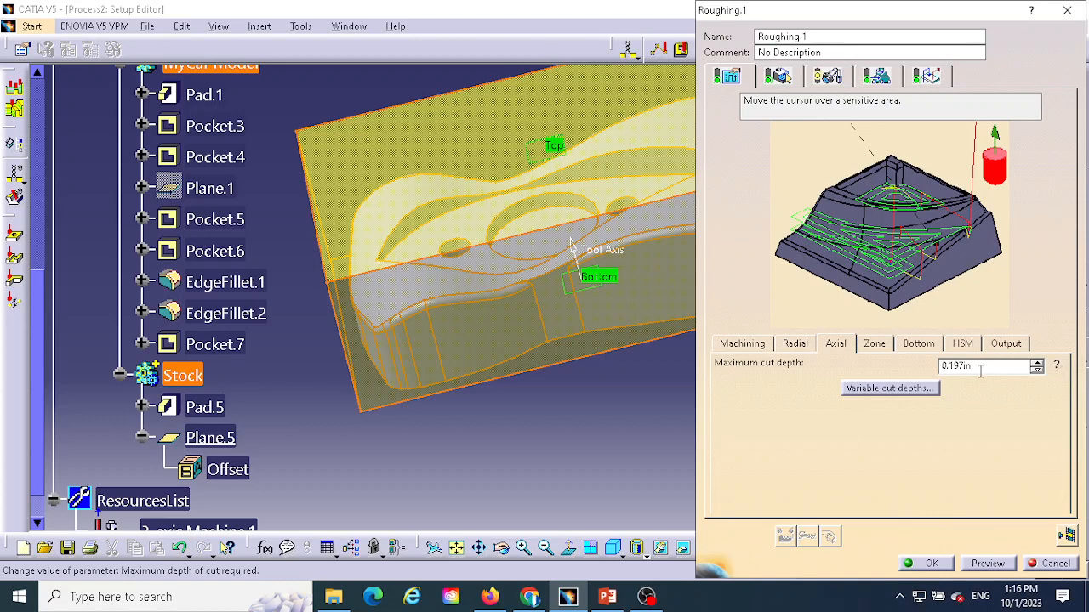
left_click_drag(982, 368, 939, 365)
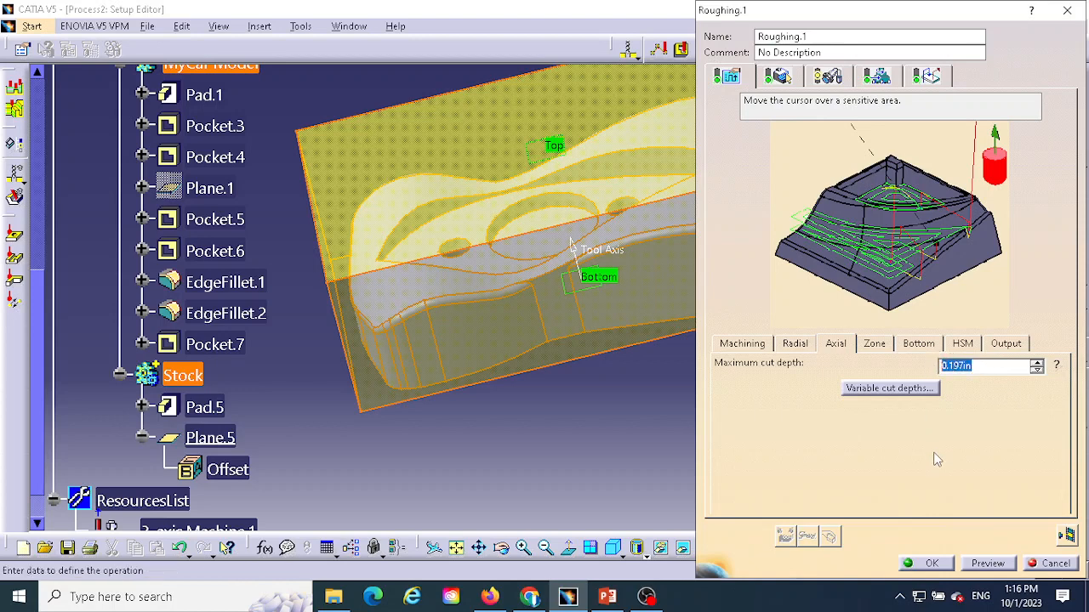
key("BackSpace")
left_click(1059, 369)
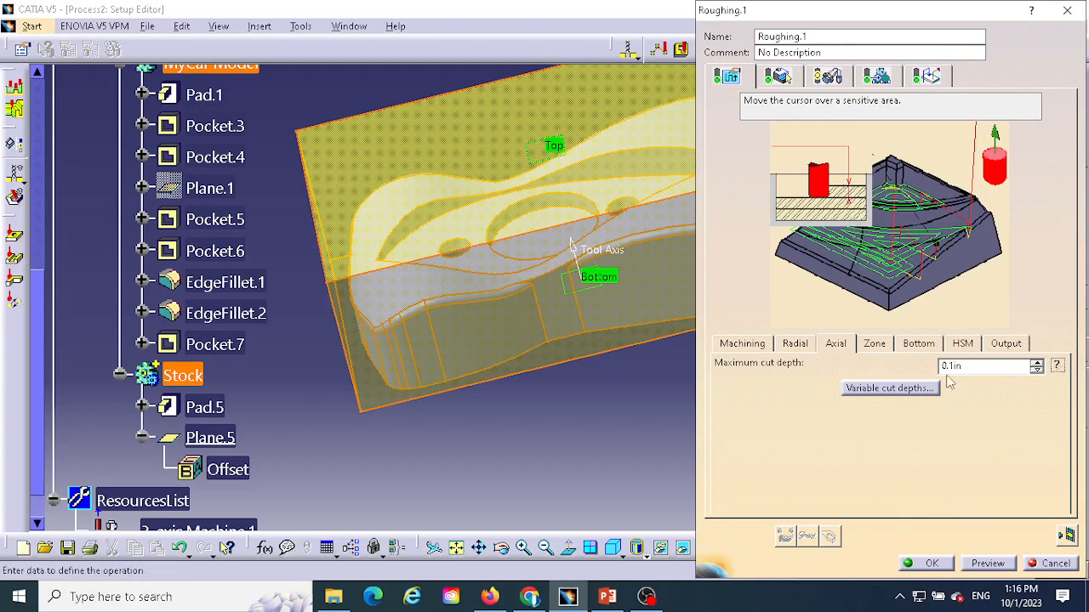
left_click(1056, 365)
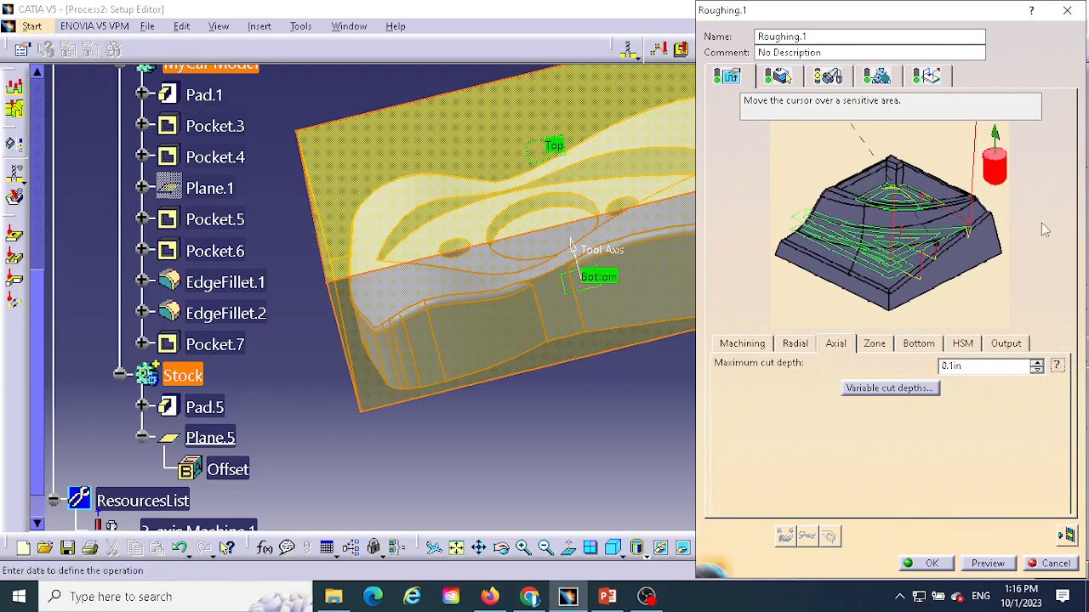
left_click(793, 342)
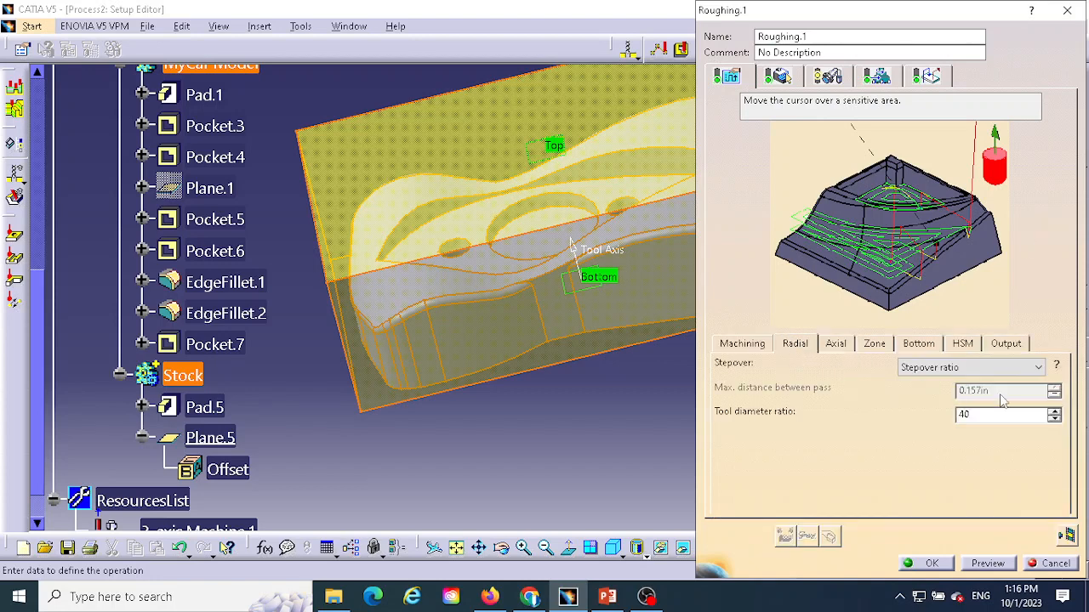
Step: Review the radial and axial strategy settings, and rename the roughing operation's tool as T1 End Mill D .5
left_click(1057, 367)
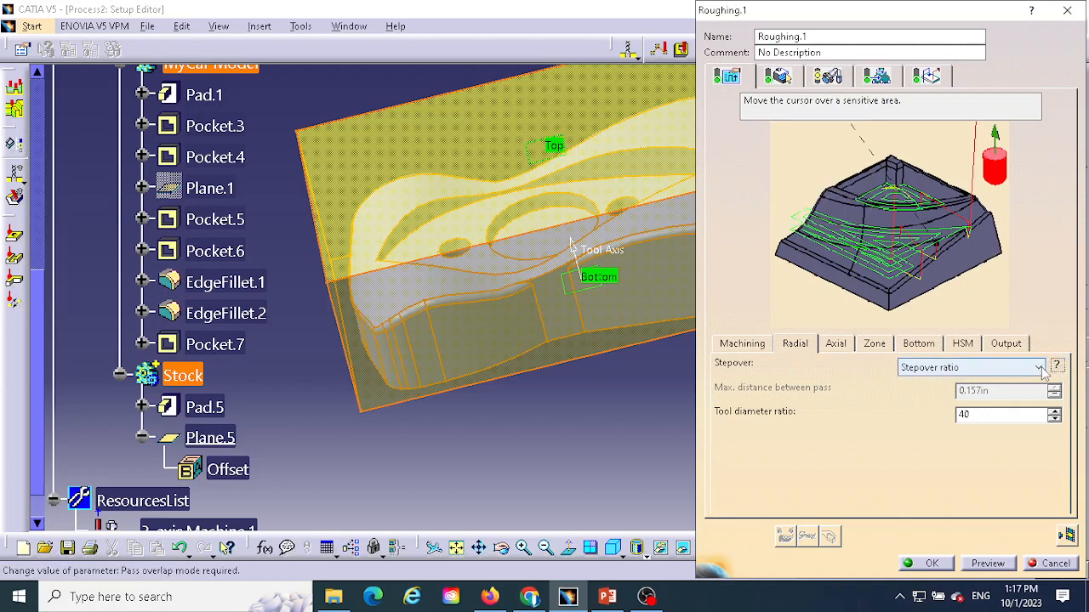
left_click(837, 345)
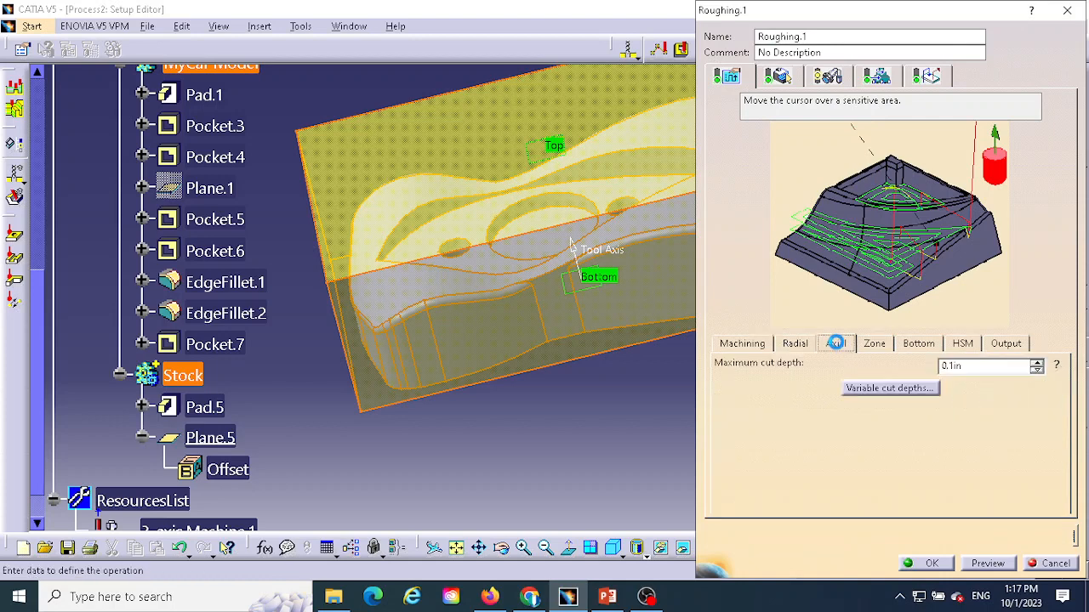
left_click(829, 78)
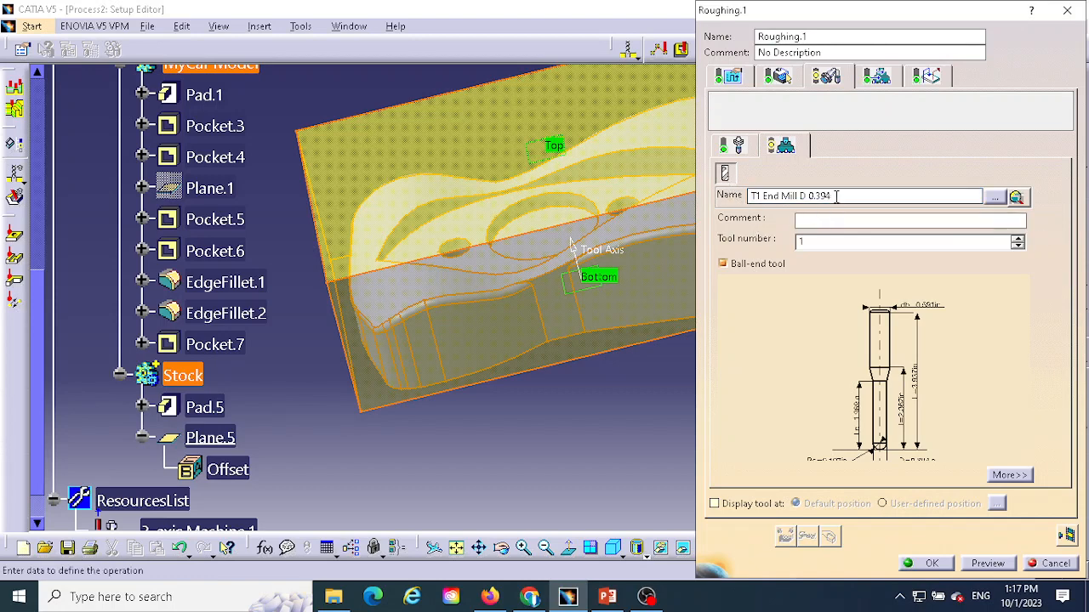
left_click_drag(832, 196, 823, 196)
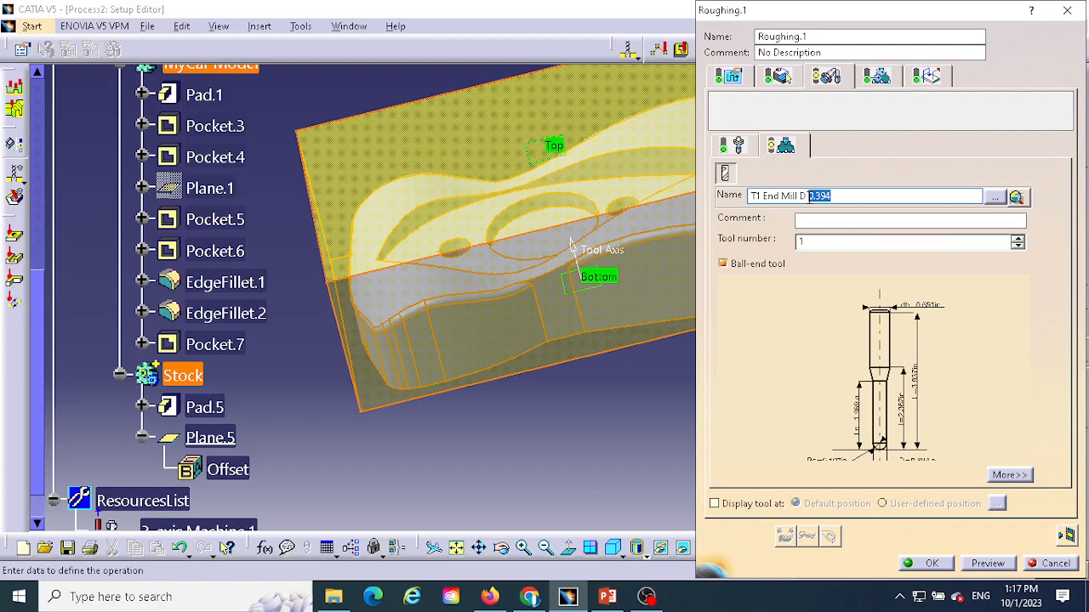
key("BackSpace")
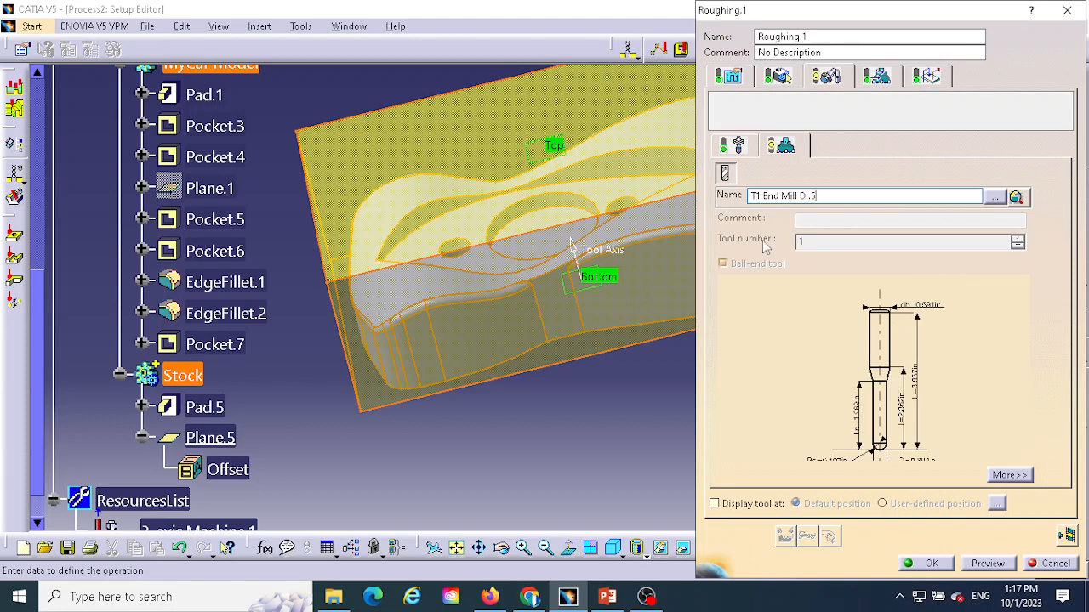
left_click(725, 177)
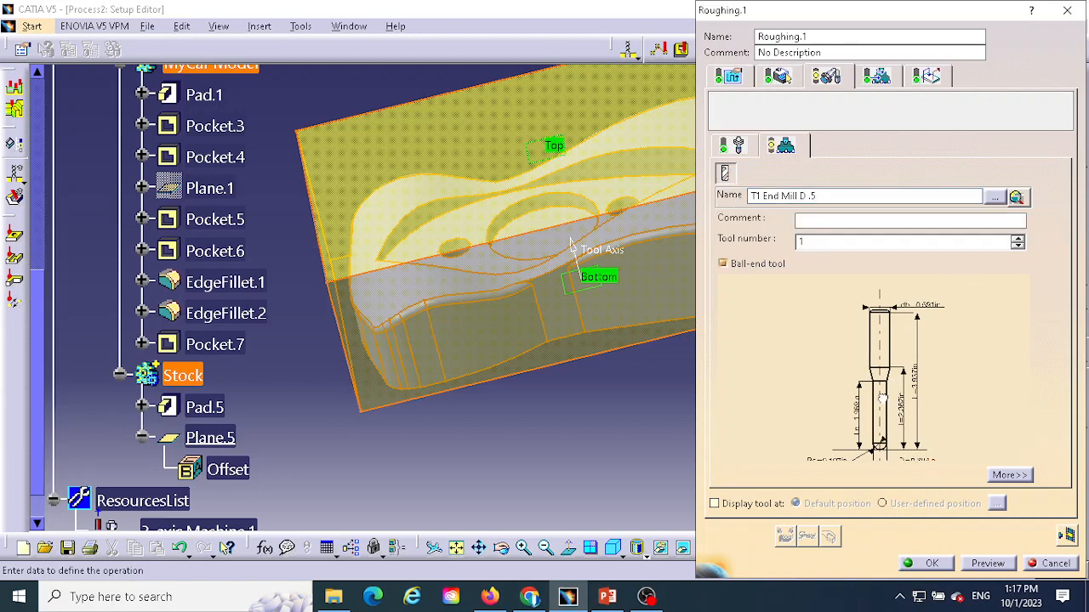
Step: Show the tool's detailed parameters and set its nominal diameter (D) to 0.5 in
scroll(942, 410, "down", 3)
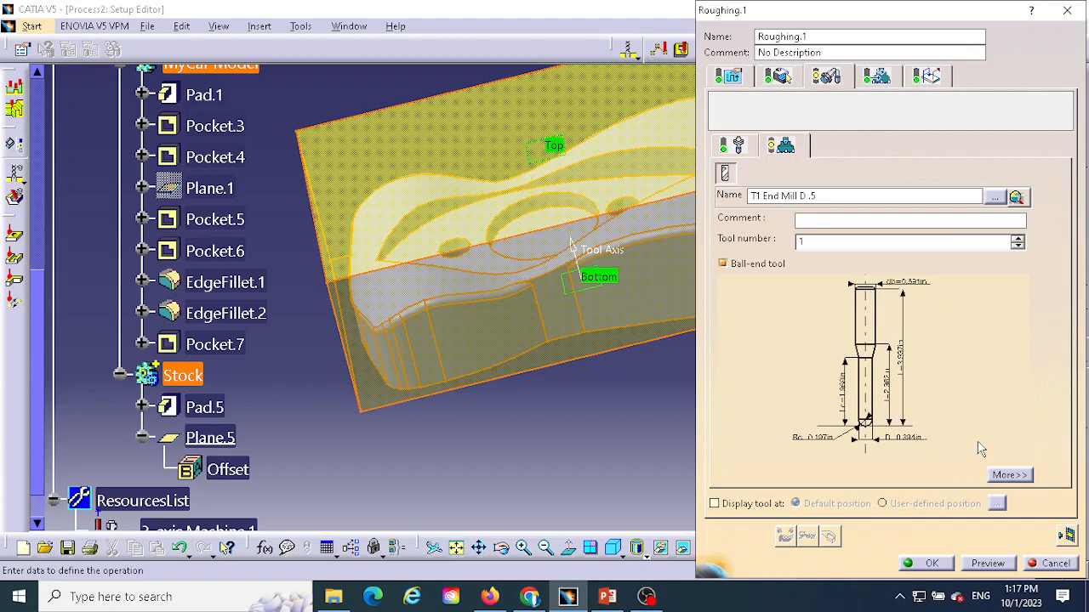
left_click(1009, 476)
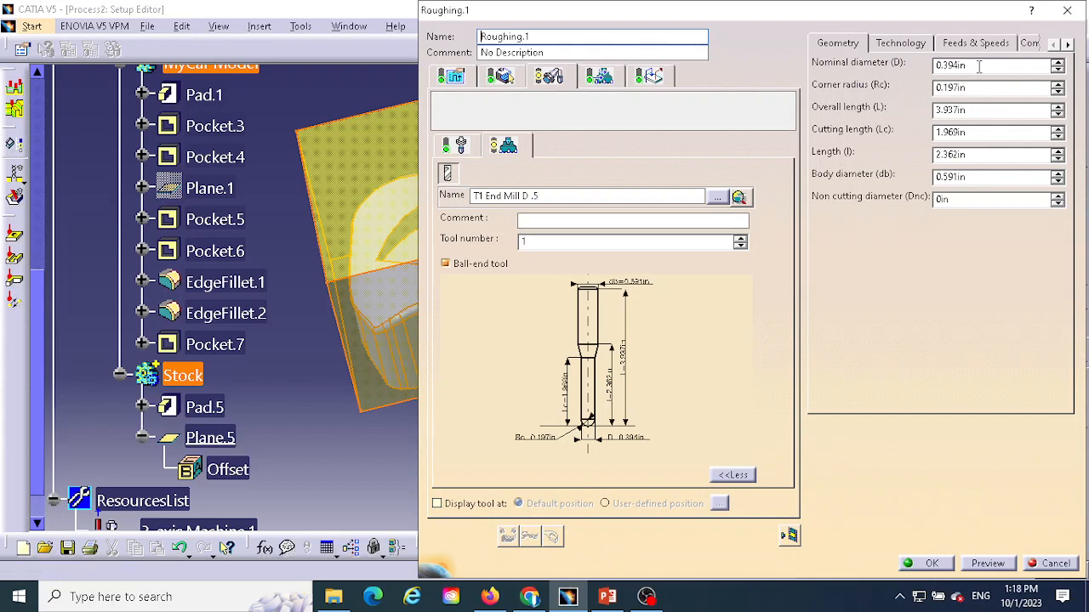
left_click_drag(985, 66, 933, 66)
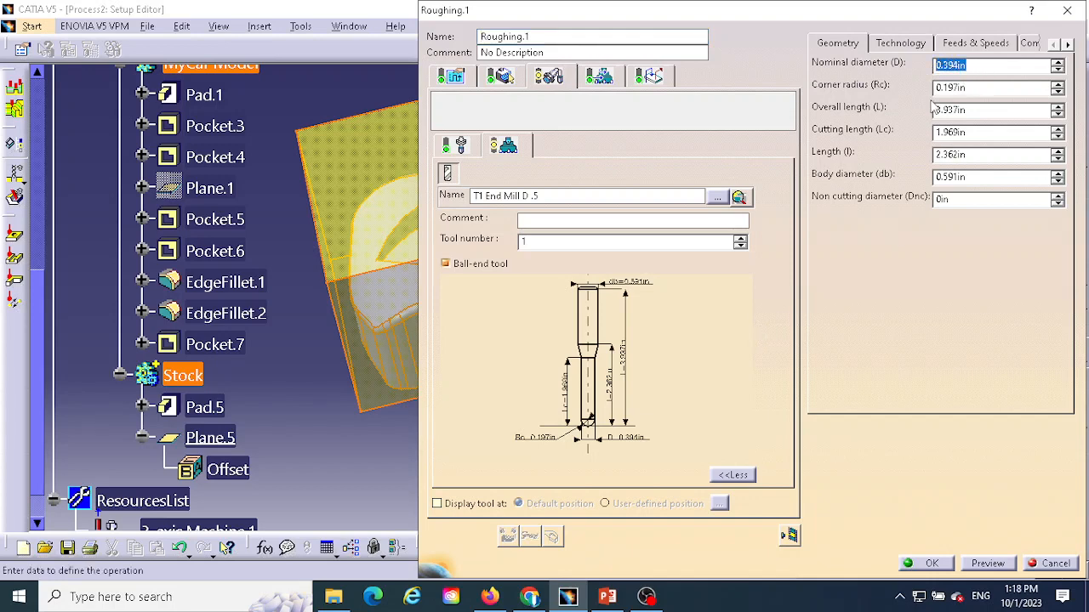
type(".5")
key("Tab")
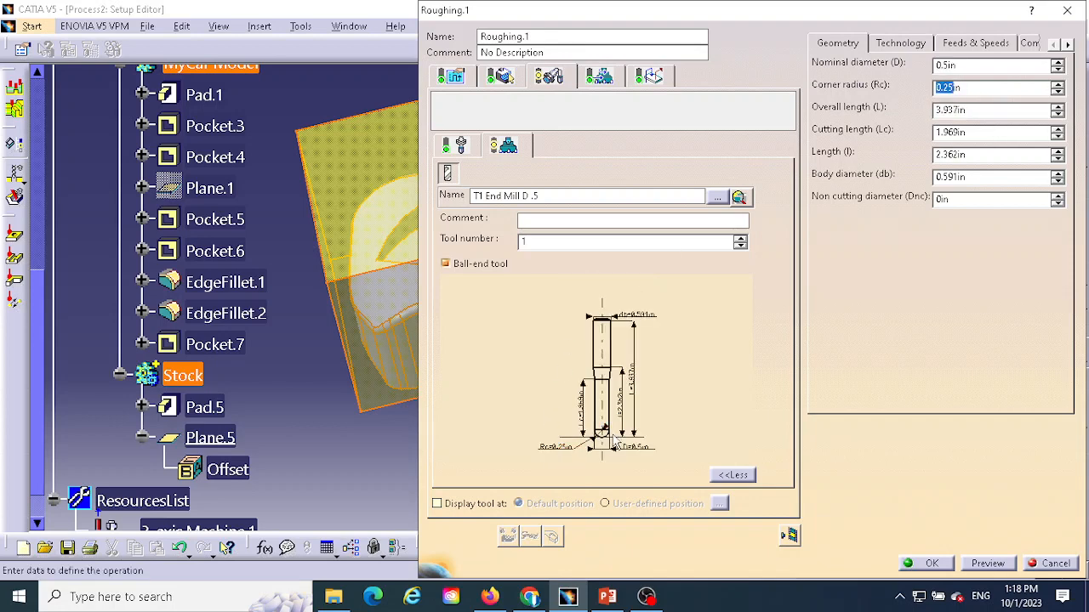
Step: Turn off the Ball-end tool option and set the end mill's corner radius (Rc) to 0 in
left_click(445, 265)
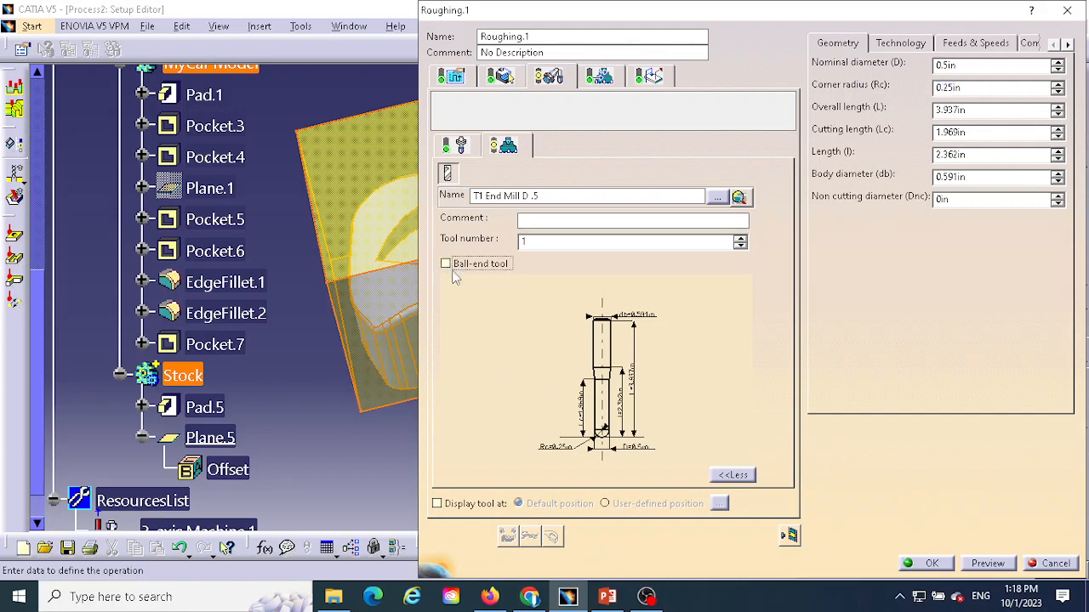
double_click(959, 87)
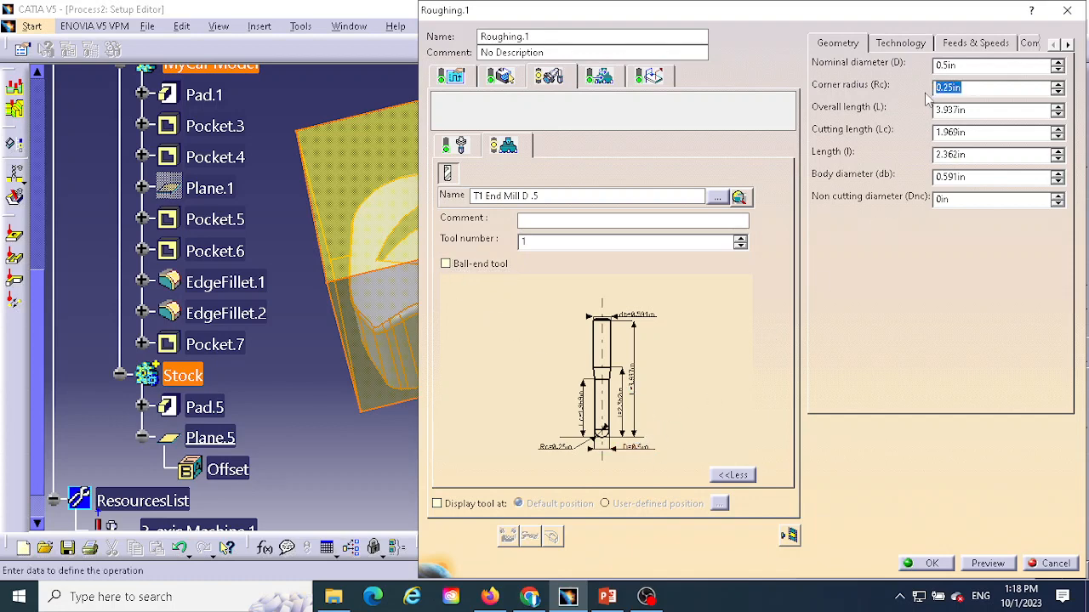
type("0")
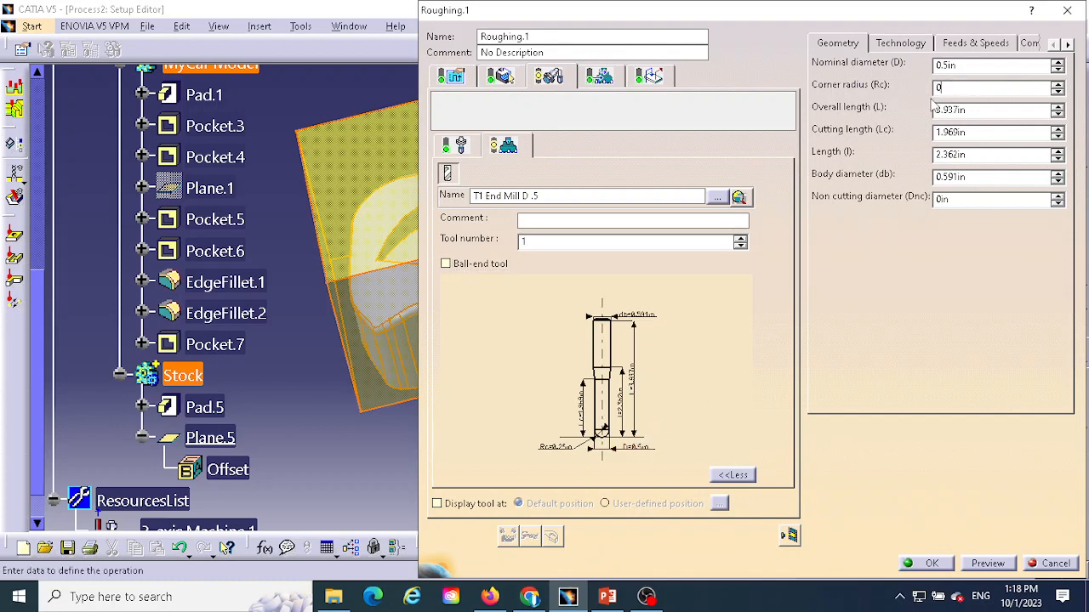
Step: Set the end mill's overall length (L) to 4 in and its cutting length (Lc) to 2 in
left_click(1004, 109)
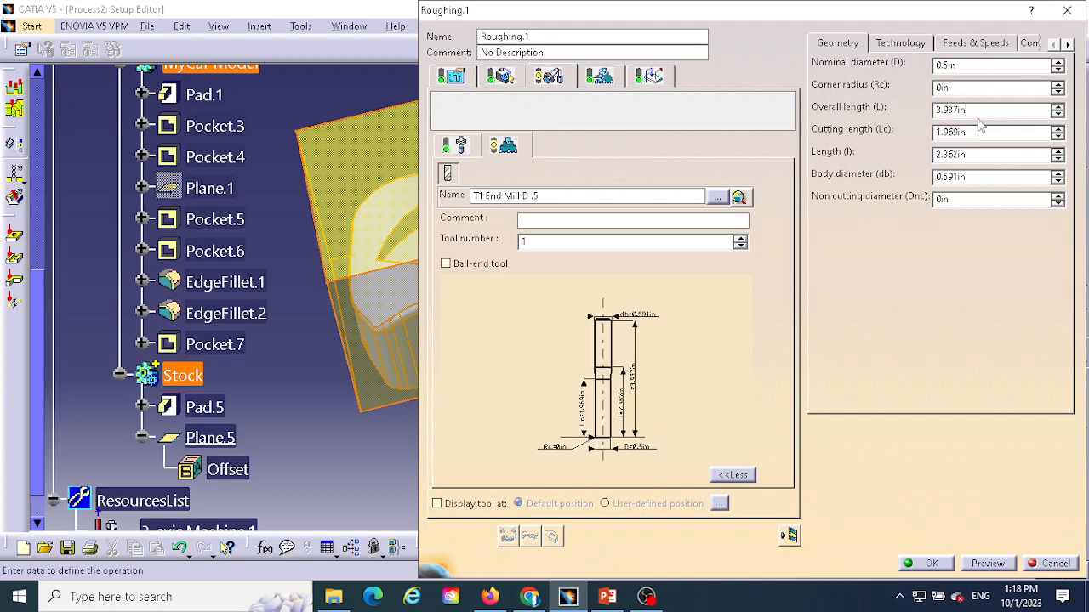
double_click(933, 110)
type("4")
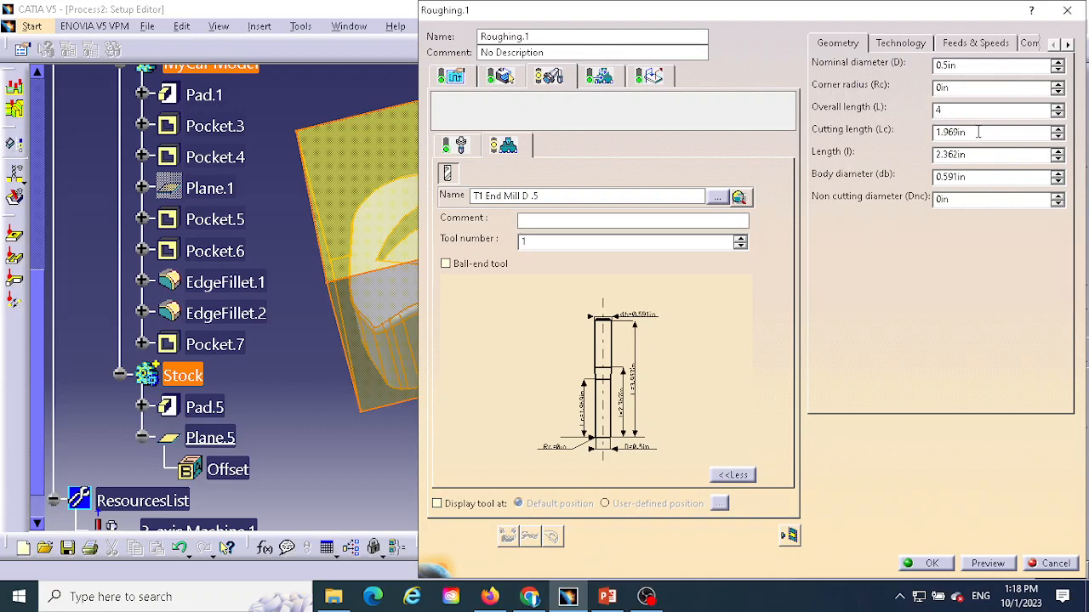
left_click(979, 134)
double_click(971, 133)
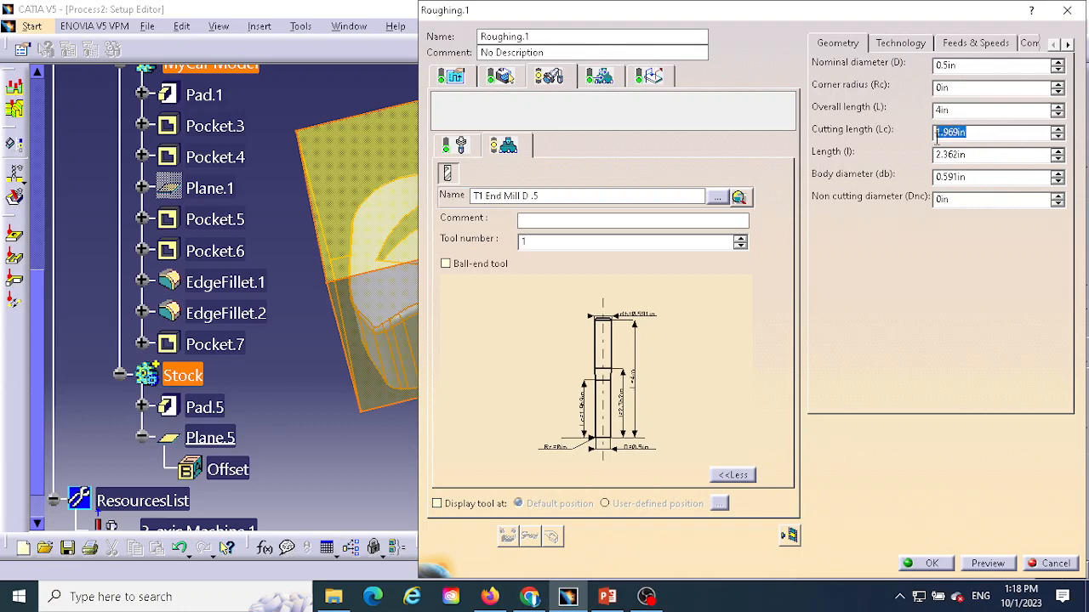
type("2")
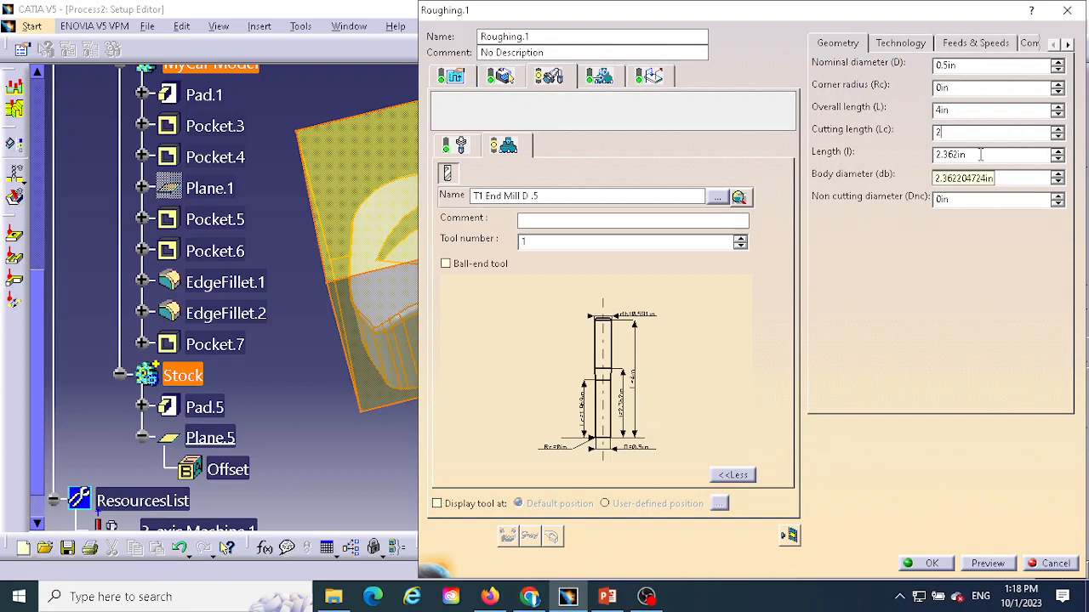
Step: Set the end mill's length (l) to 4 in and inspect the tool drawing
left_click_drag(981, 154, 933, 156)
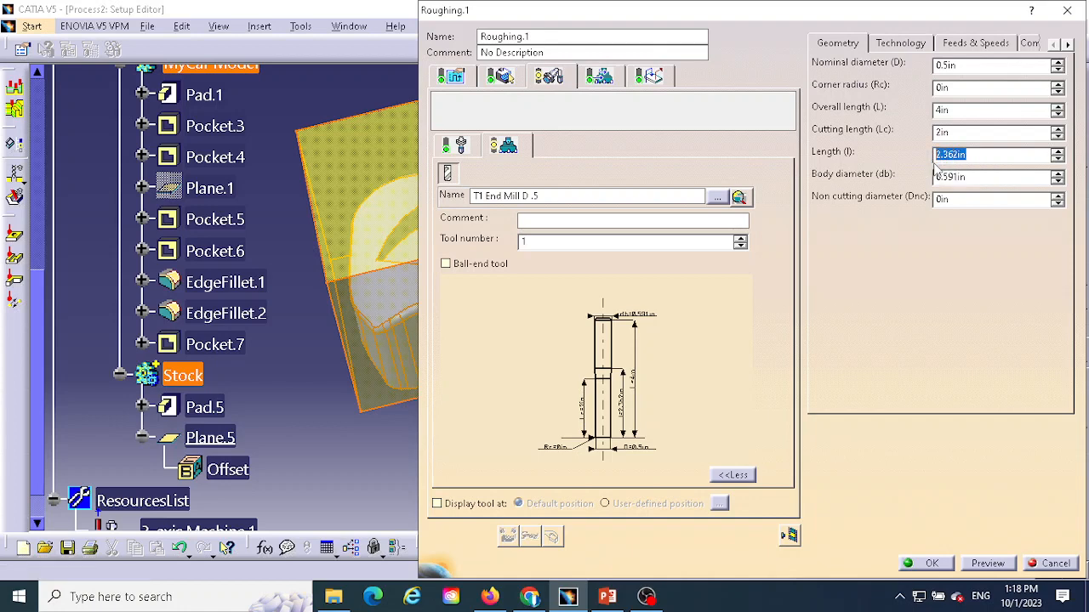
type("4")
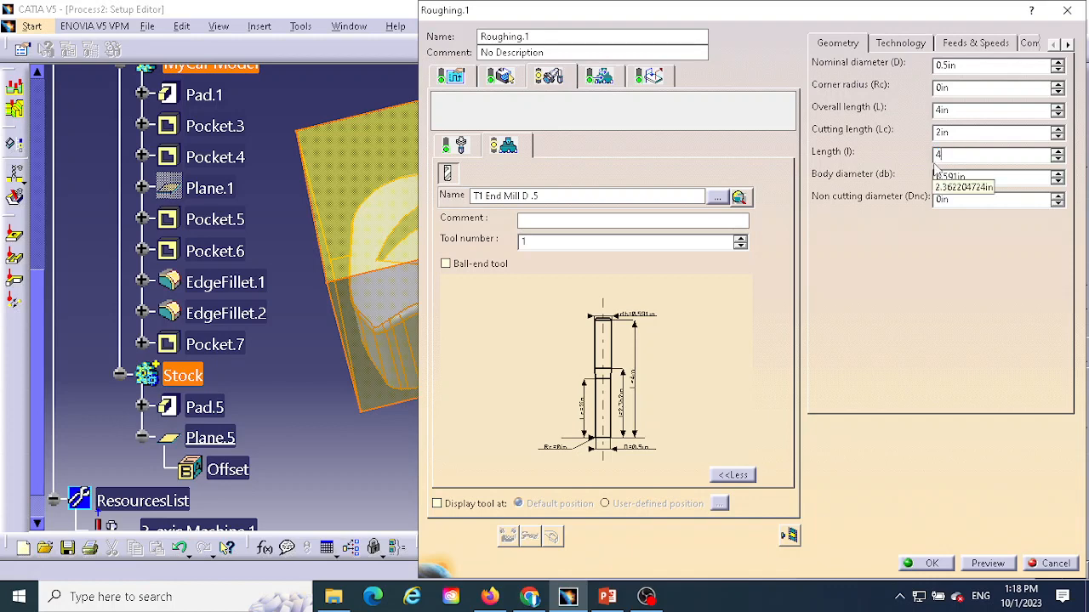
left_click(989, 133)
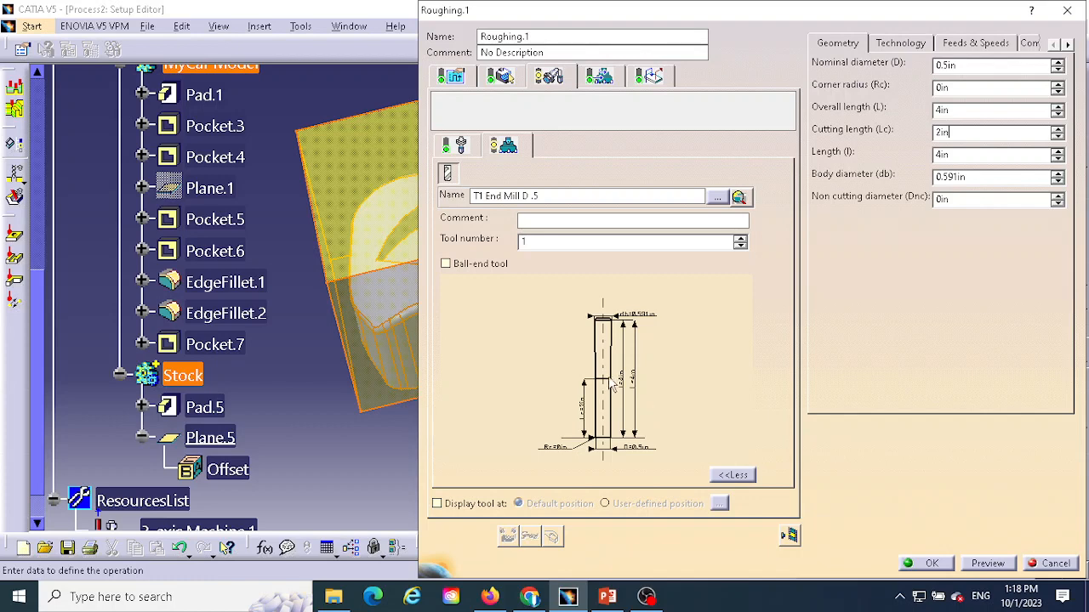
left_click(953, 157)
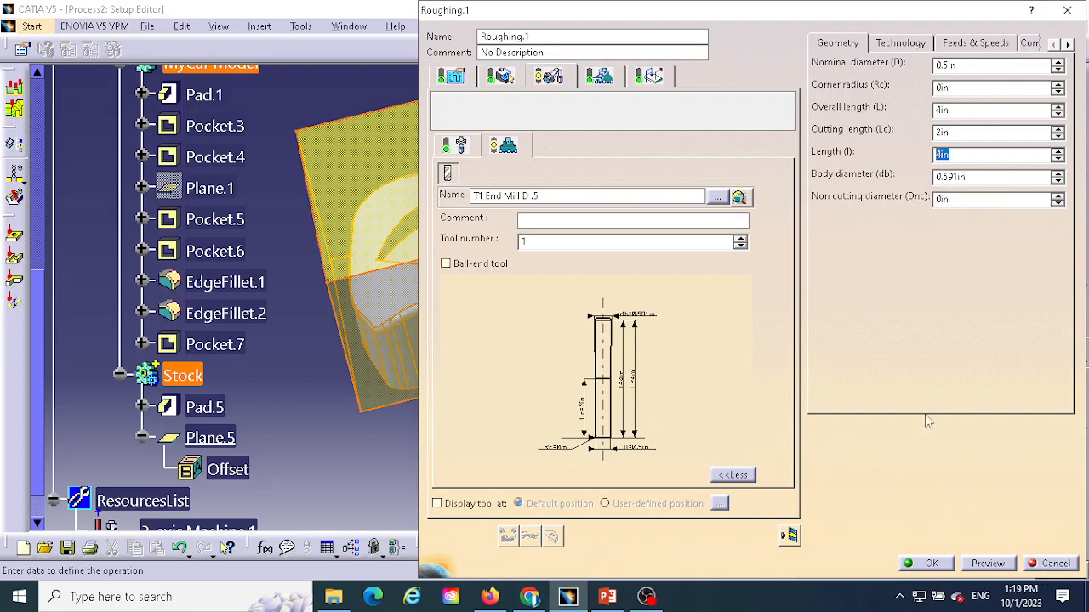
left_click(646, 350)
mouse_move(656, 314)
middle_mouse_down()
mouse_move(679, 253)
mouse_move(680, 345)
mouse_move(669, 344)
mouse_move(677, 324)
mouse_move(690, 356)
middle_mouse_up()
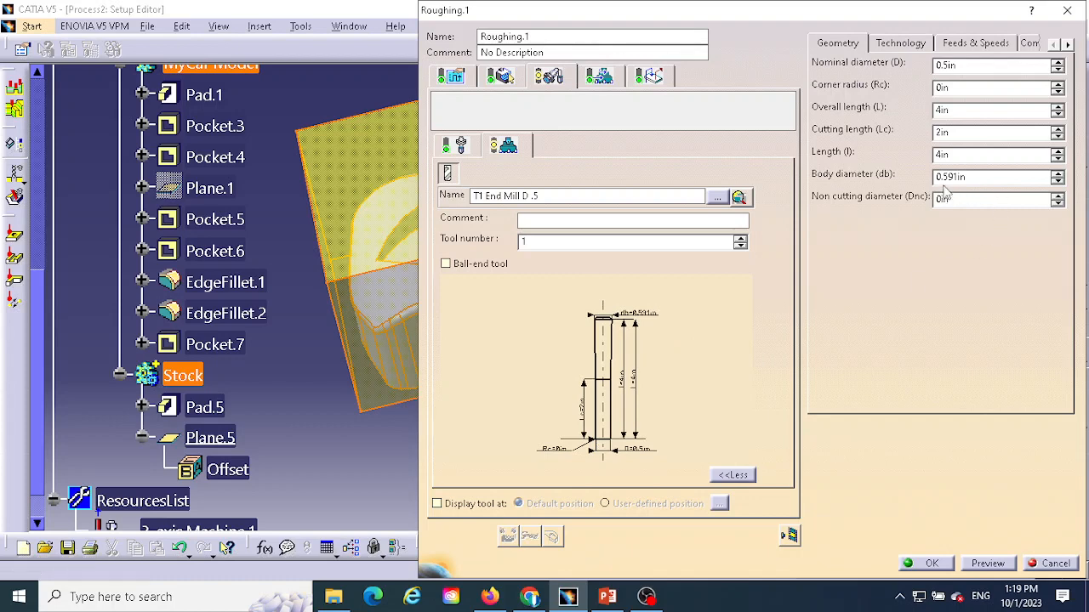
Step: Set the end mill's body diameter (db) to 0.5 in
left_click_drag(975, 177, 935, 178)
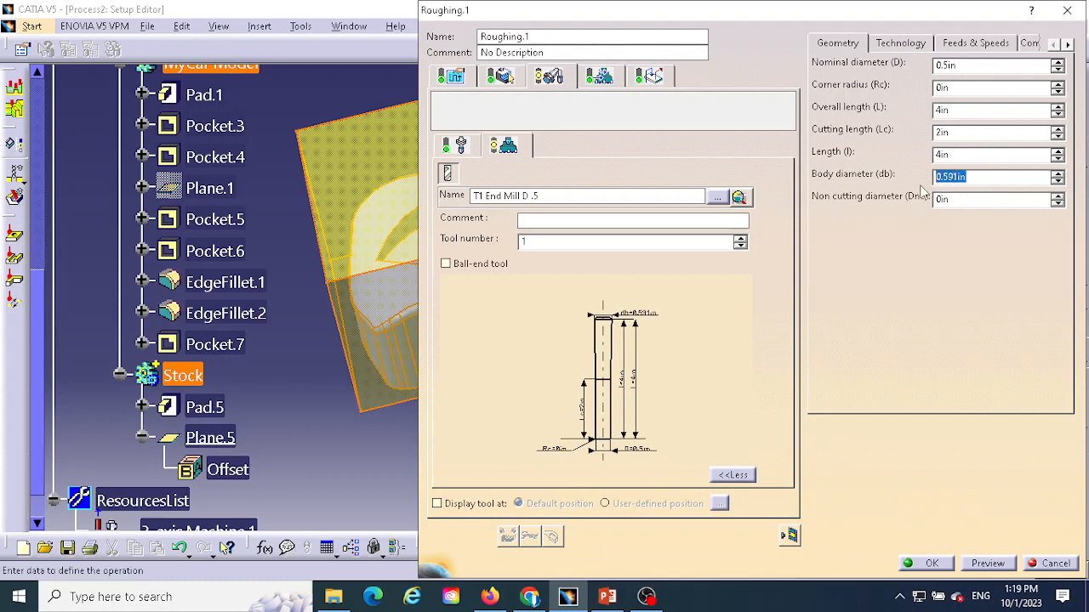
key("BackSpace")
type(".5")
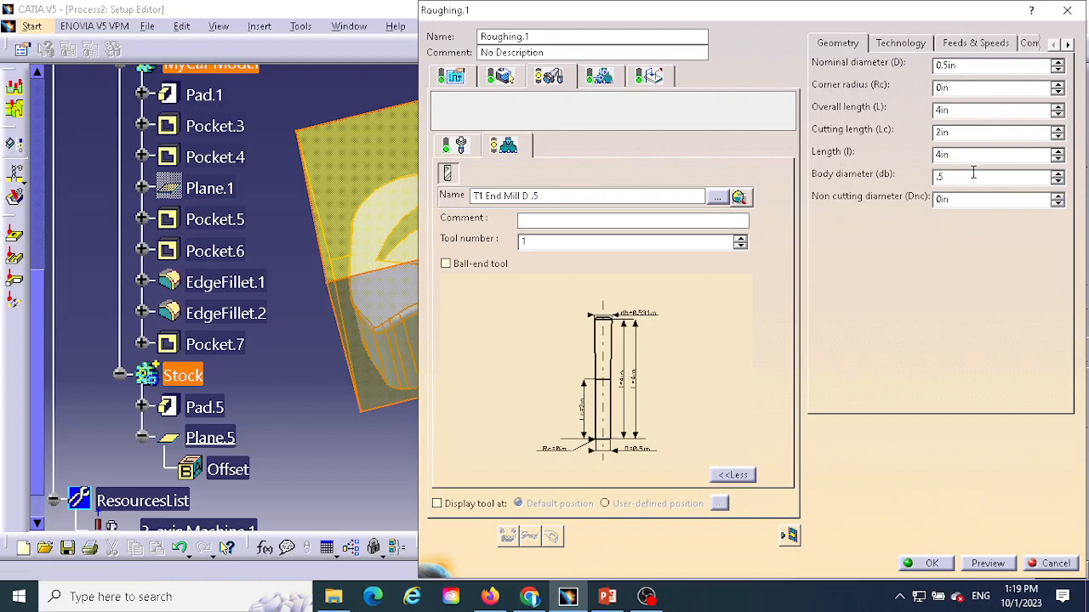
key("Return")
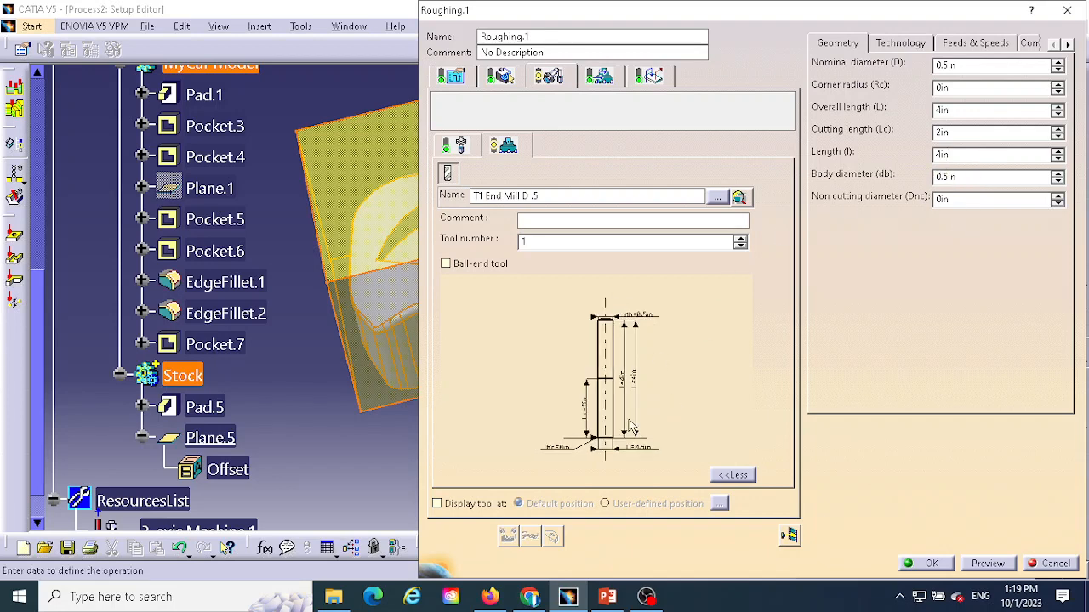
left_click(948, 155)
Step: Set the end mill's number of flutes to 2, recheck its geometry values and collapse the detailed tool parameters
left_click(899, 43)
double_click(936, 66)
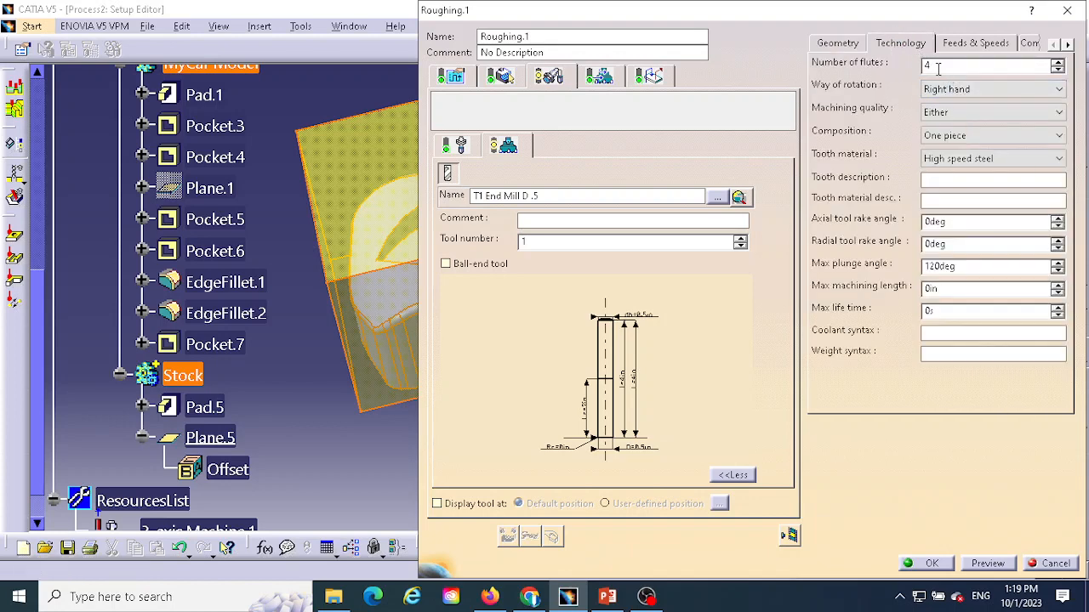
type("2")
left_click(838, 44)
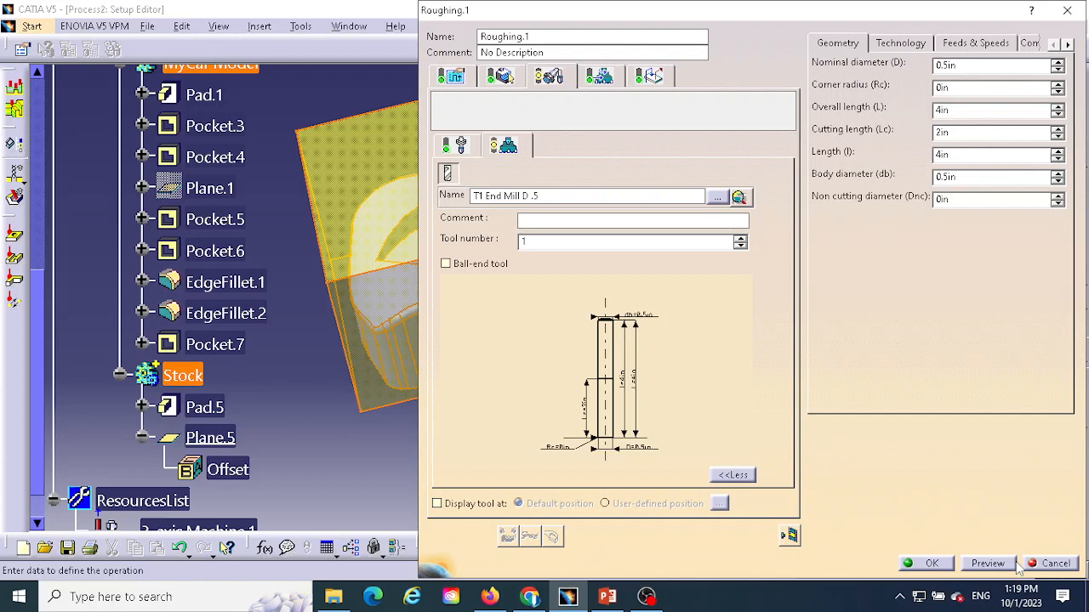
left_click(732, 474)
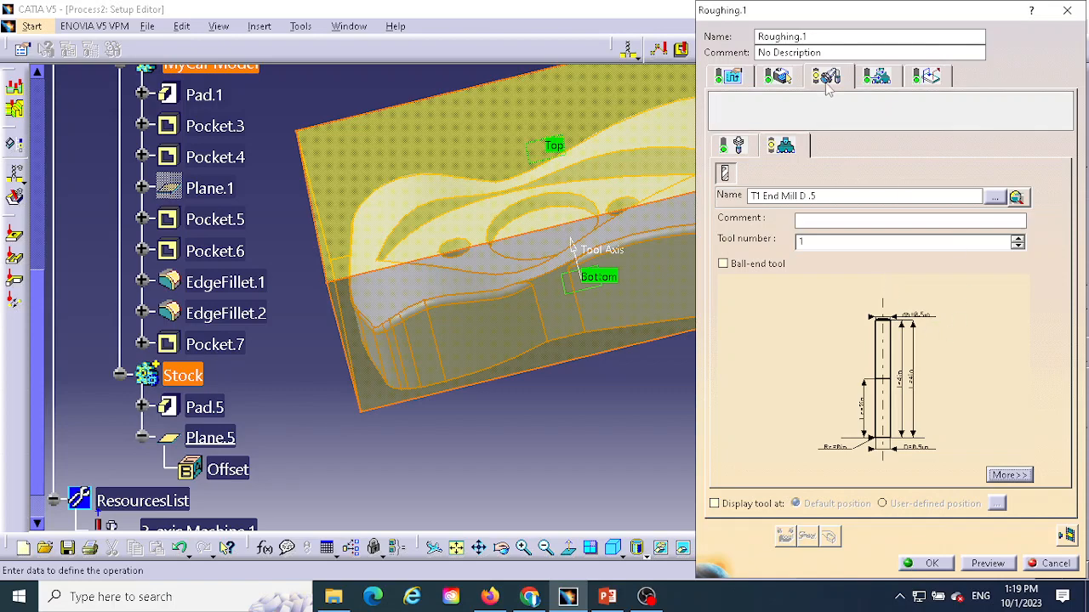
Step: Keep the feedrate computed automatically, turn off automatic computation of the spindle speed and set the machining spindle speed to 1000 turn_mn
left_click(878, 76)
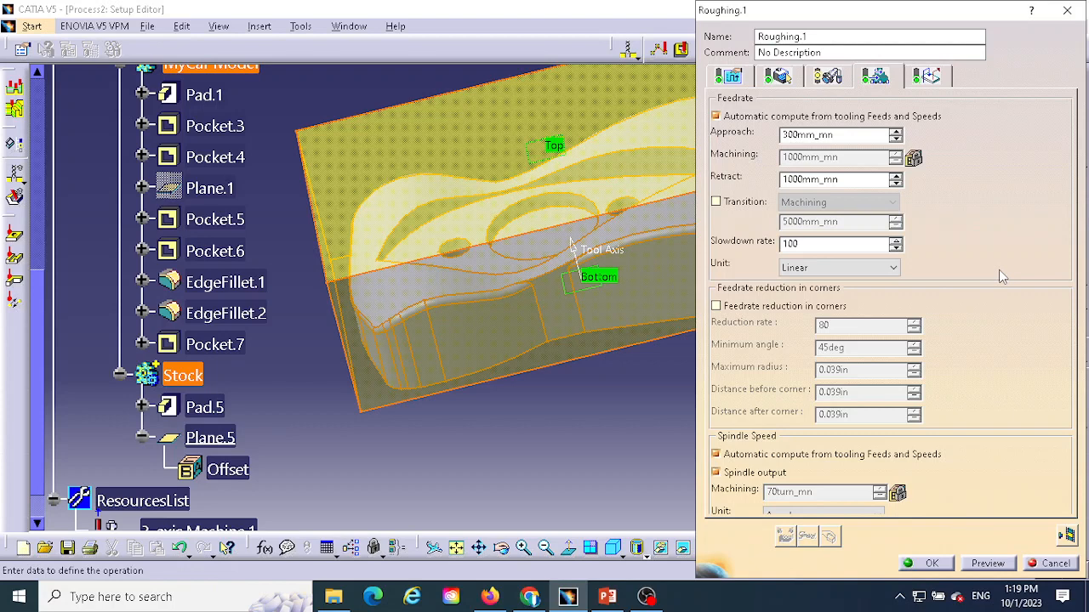
left_click(716, 116)
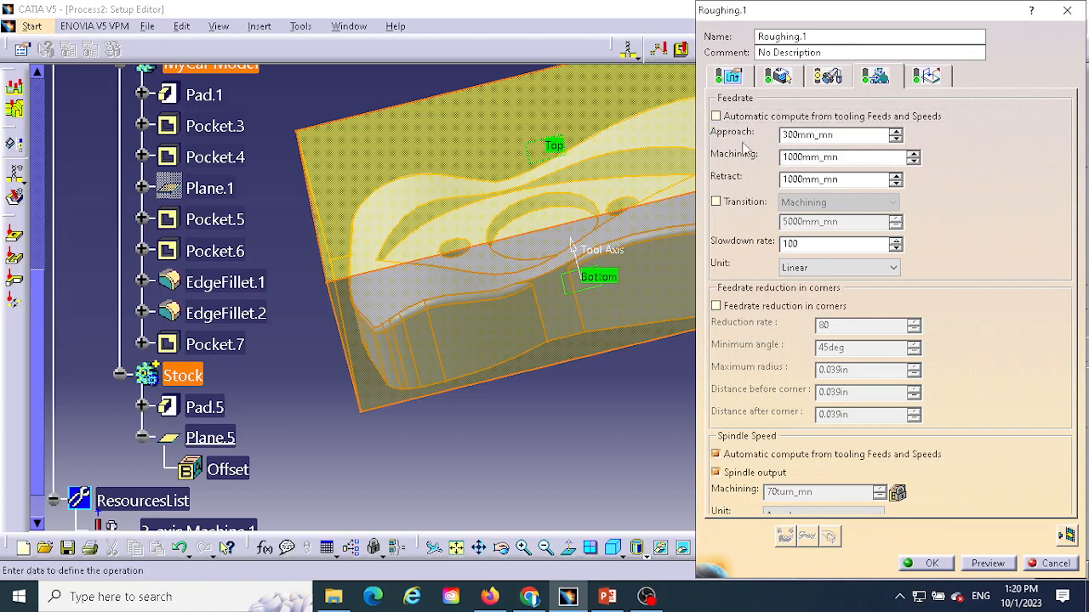
left_click(716, 116)
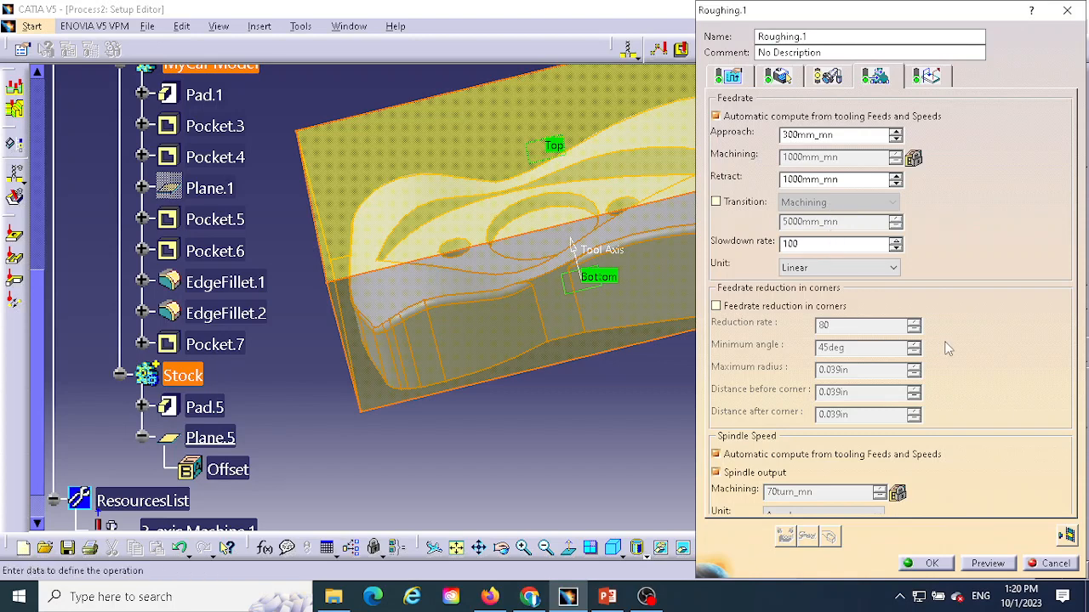
left_click(712, 454)
left_click_drag(777, 493, 759, 496)
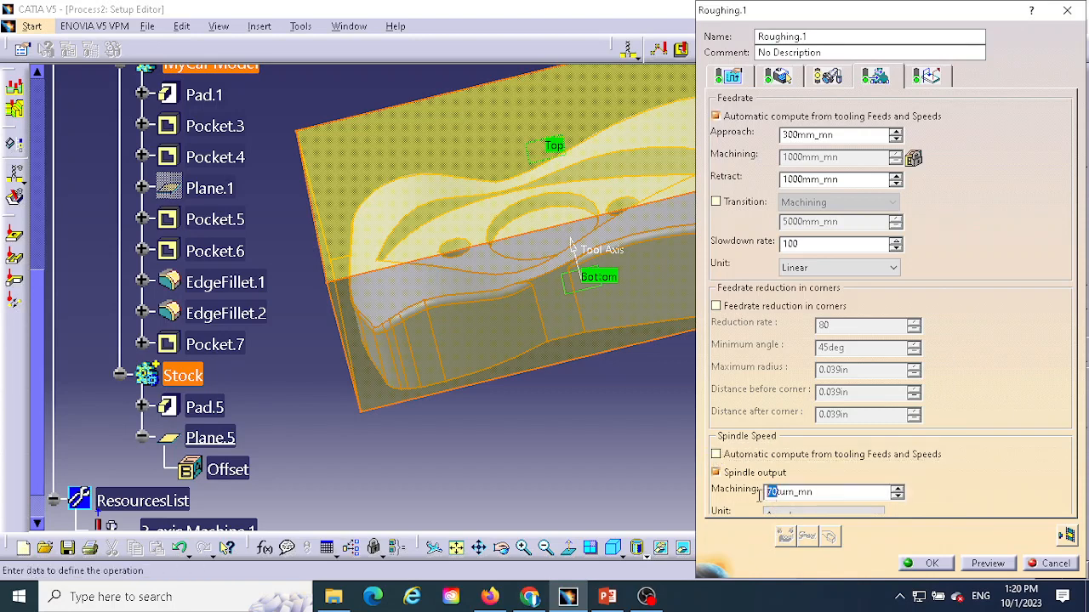
type("1000")
Step: In the Automatic macro, enable Optimize retract and set the approach mode to Helix
left_click(939, 79)
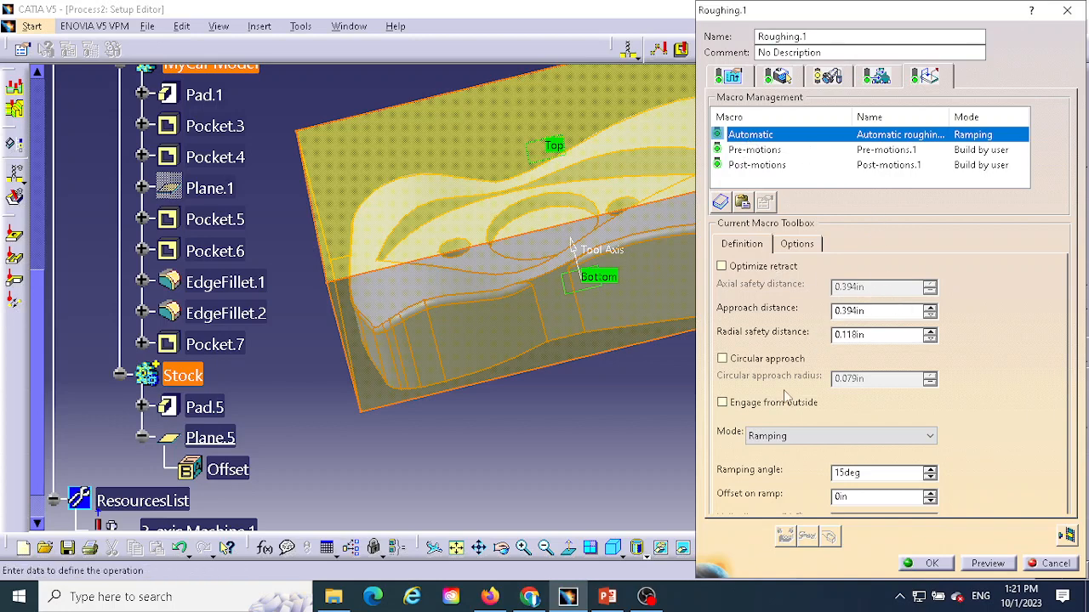
left_click(722, 267)
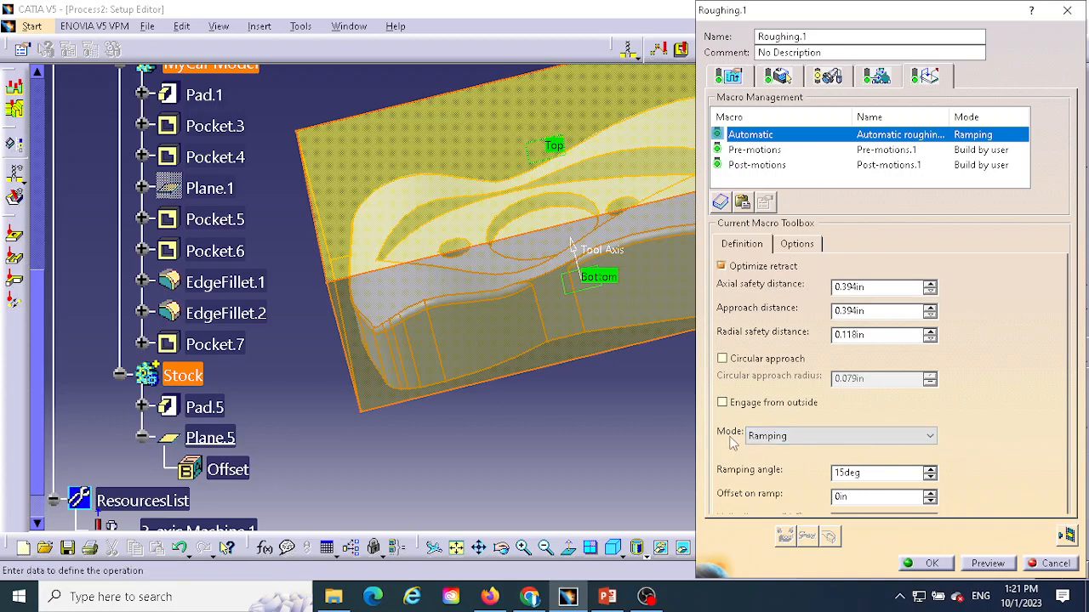
left_click(789, 438)
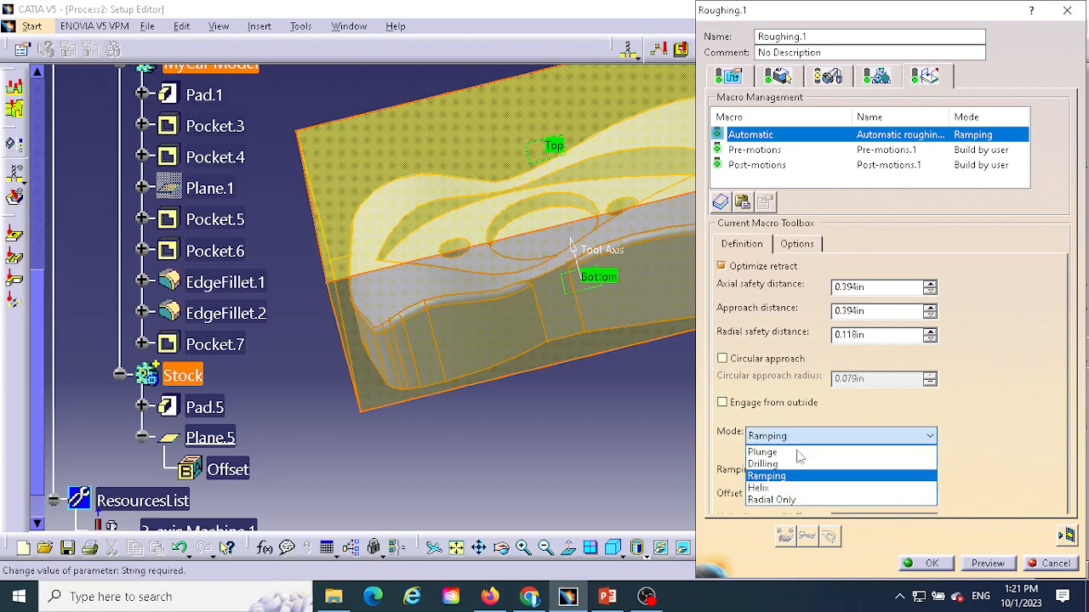
left_click(775, 489)
left_click(838, 435)
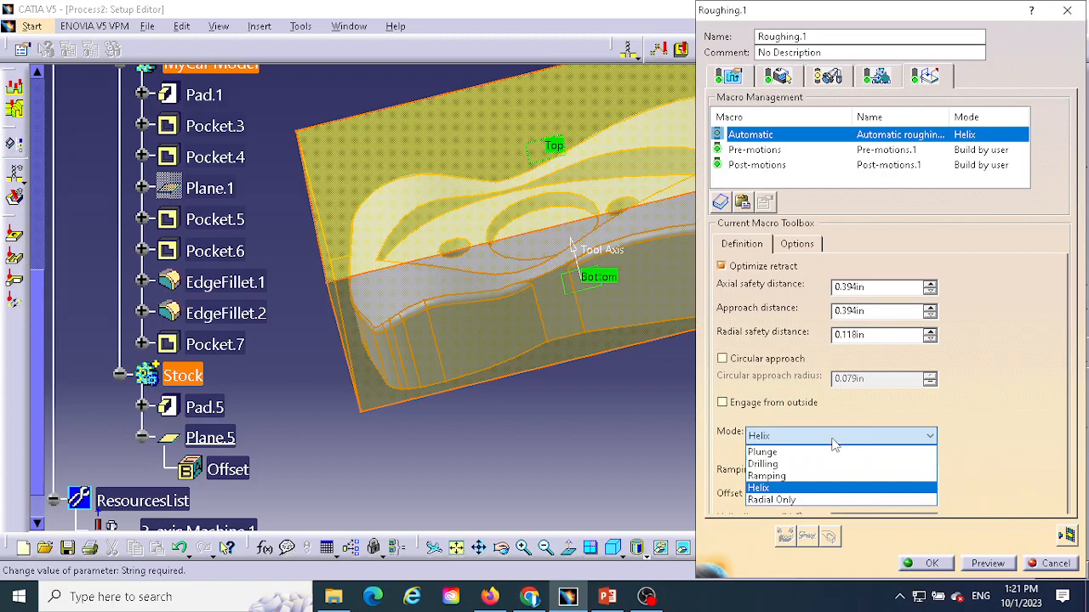
left_click(950, 406)
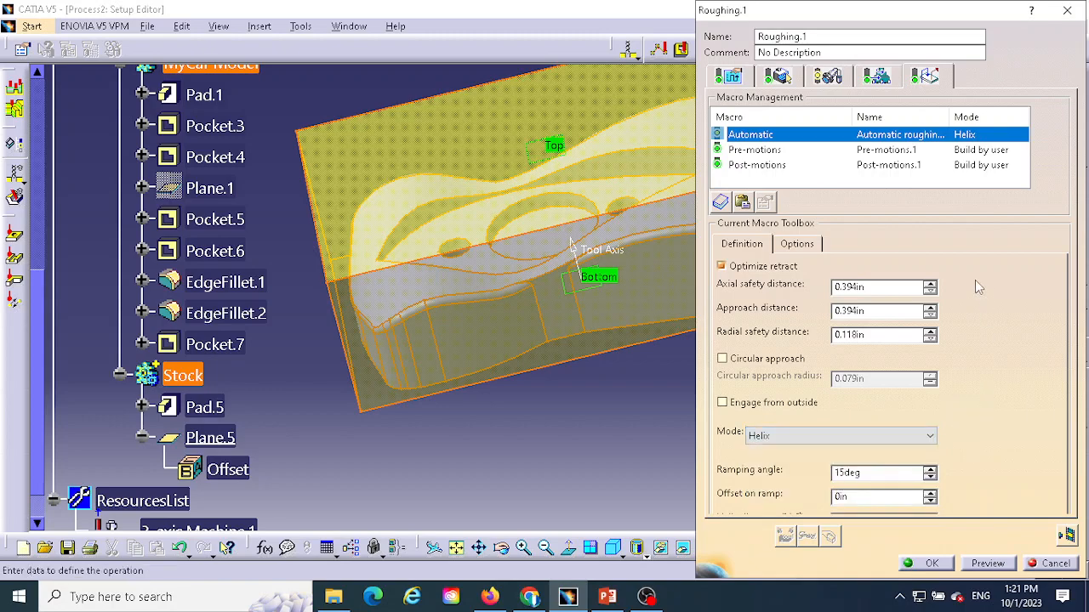
Step: Add an axial motion to the Pre-motions macro and set its distance to 0.25 in
left_click(738, 152)
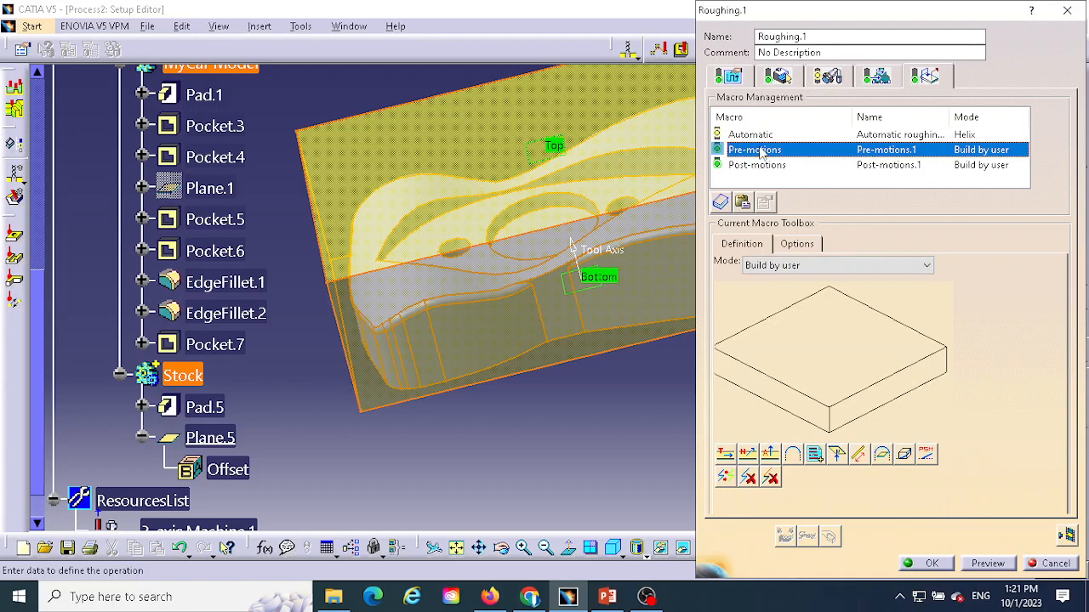
right_click(762, 152)
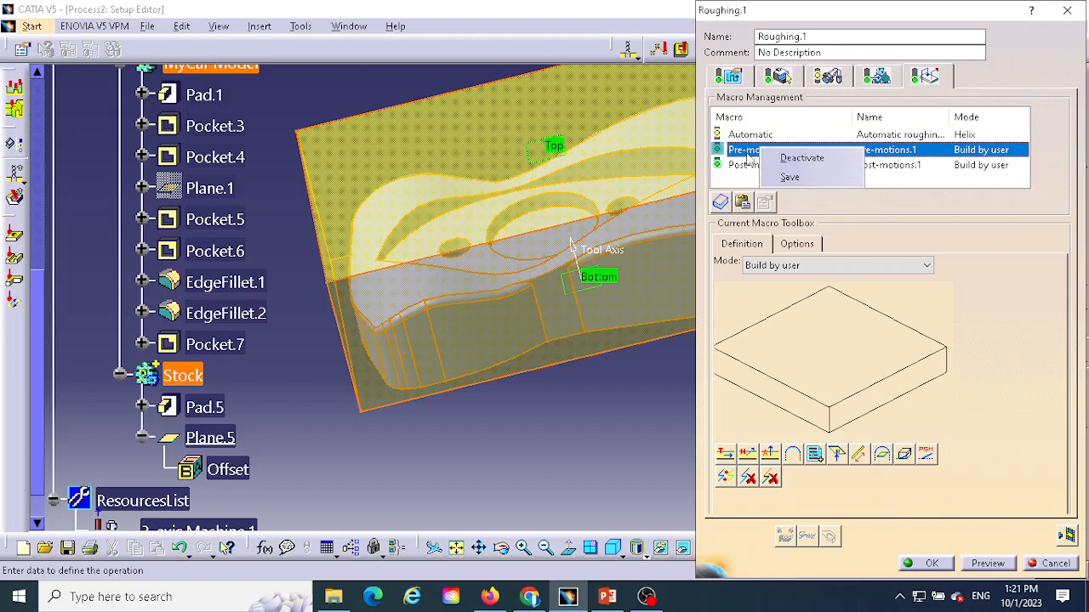
left_click(748, 153)
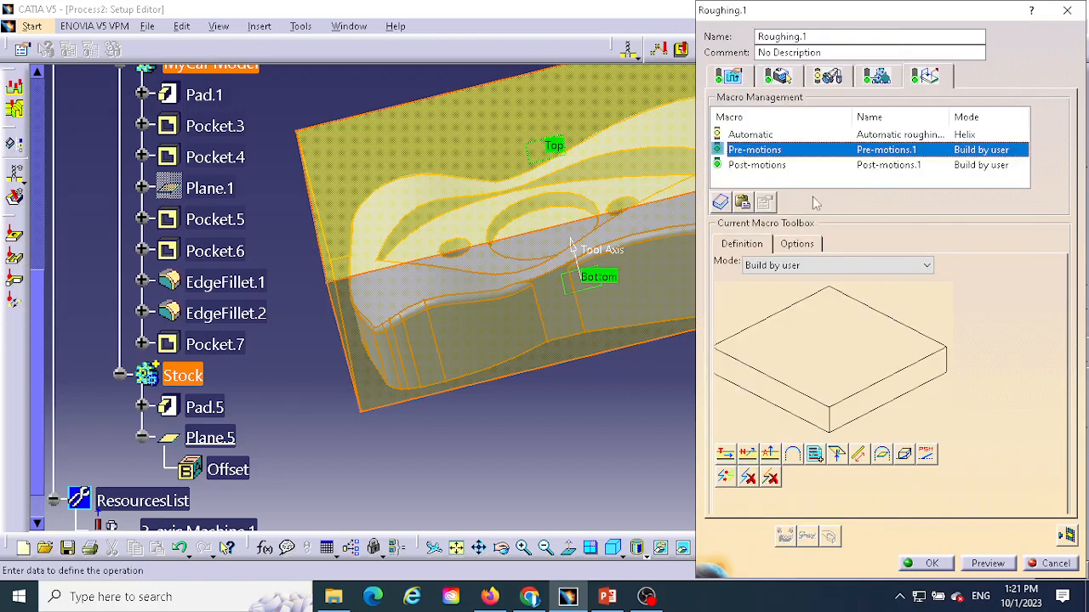
left_click(770, 457)
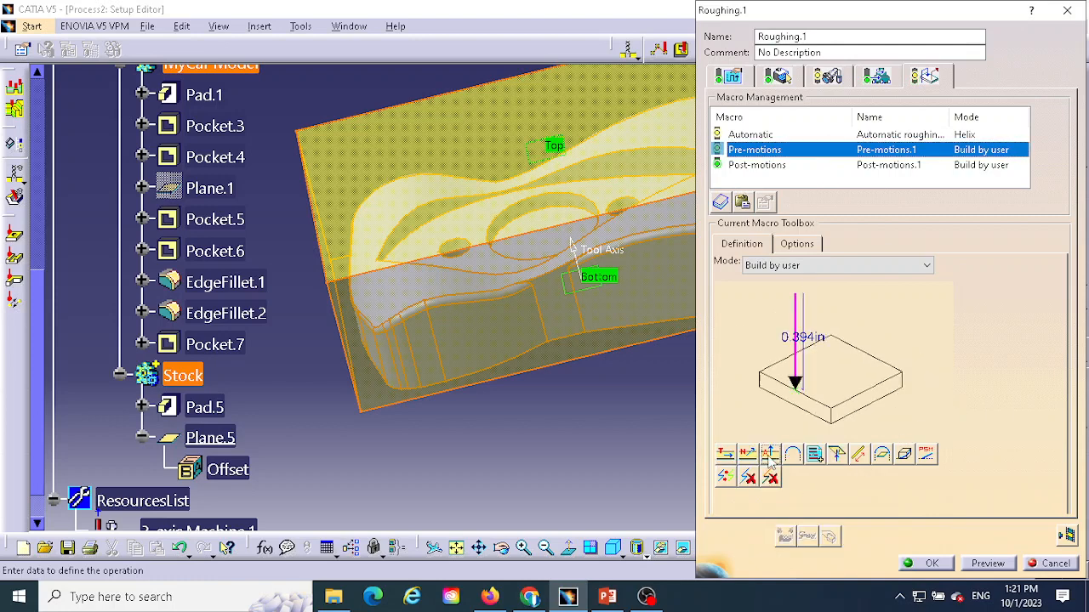
double_click(810, 339)
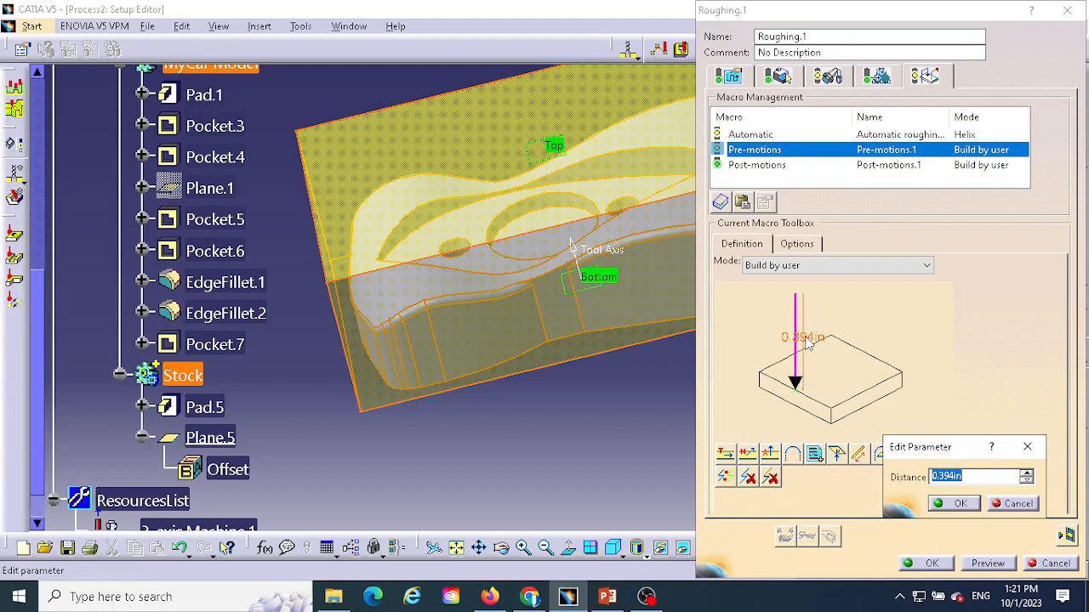
type(".25")
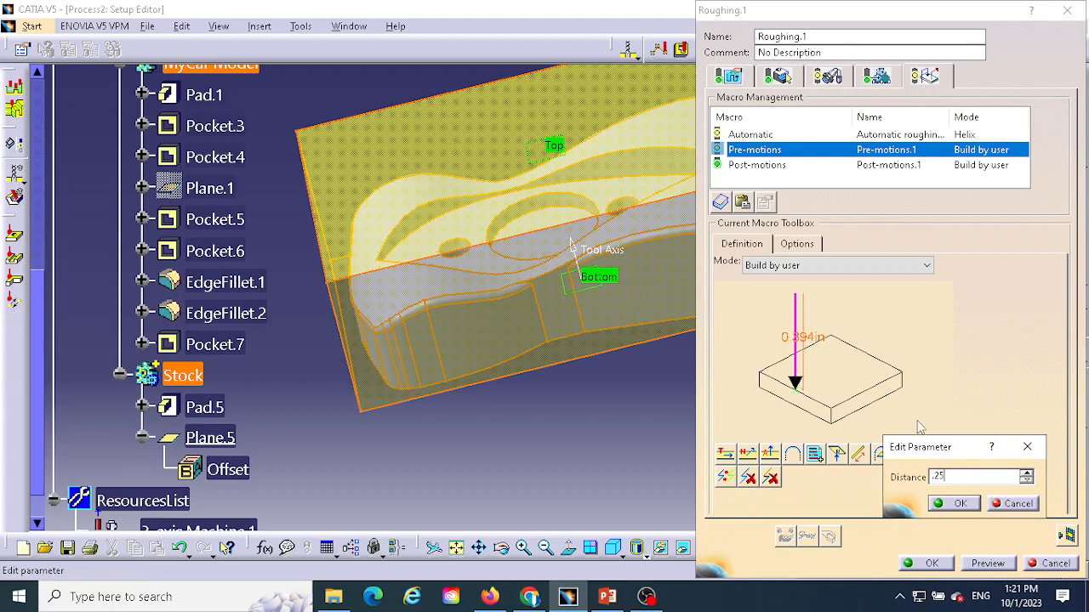
left_click(956, 505)
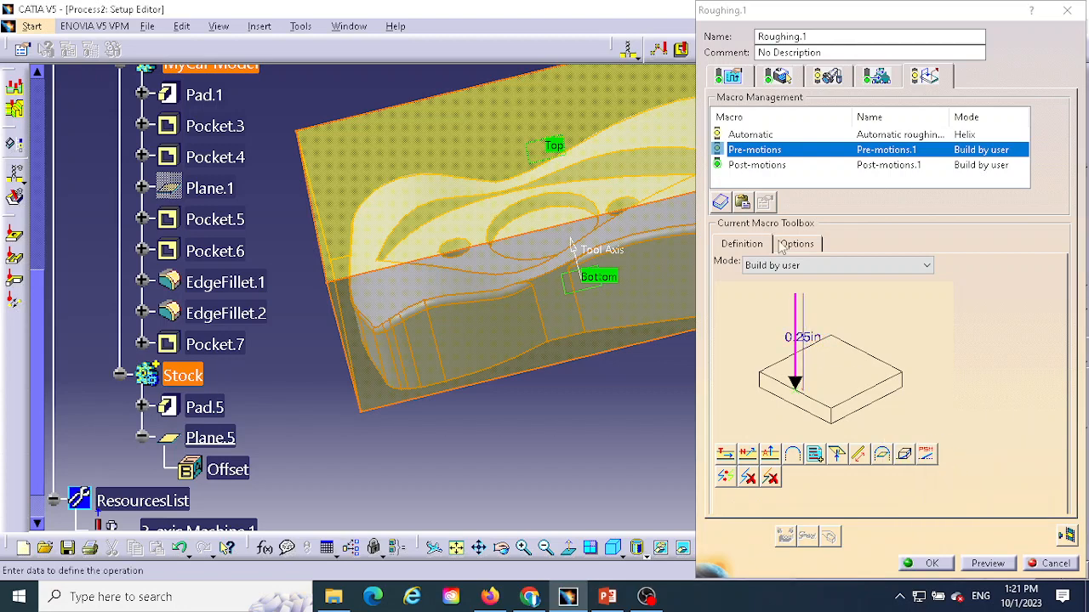
Step: Add an axial motion to the Post-motions macro and set its distance to 0.25 in
left_click(763, 167)
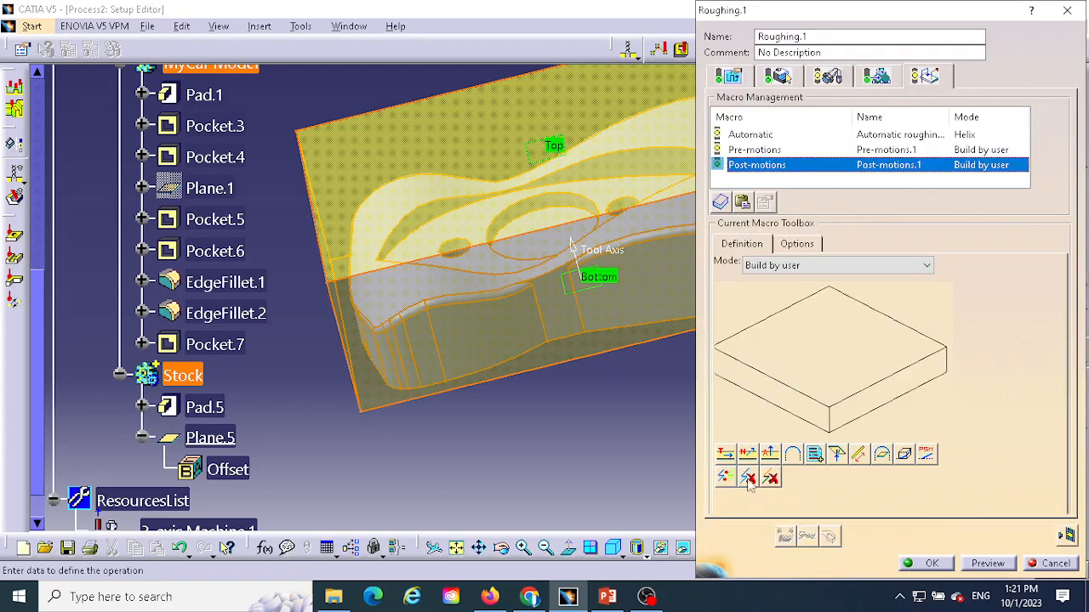
left_click(769, 456)
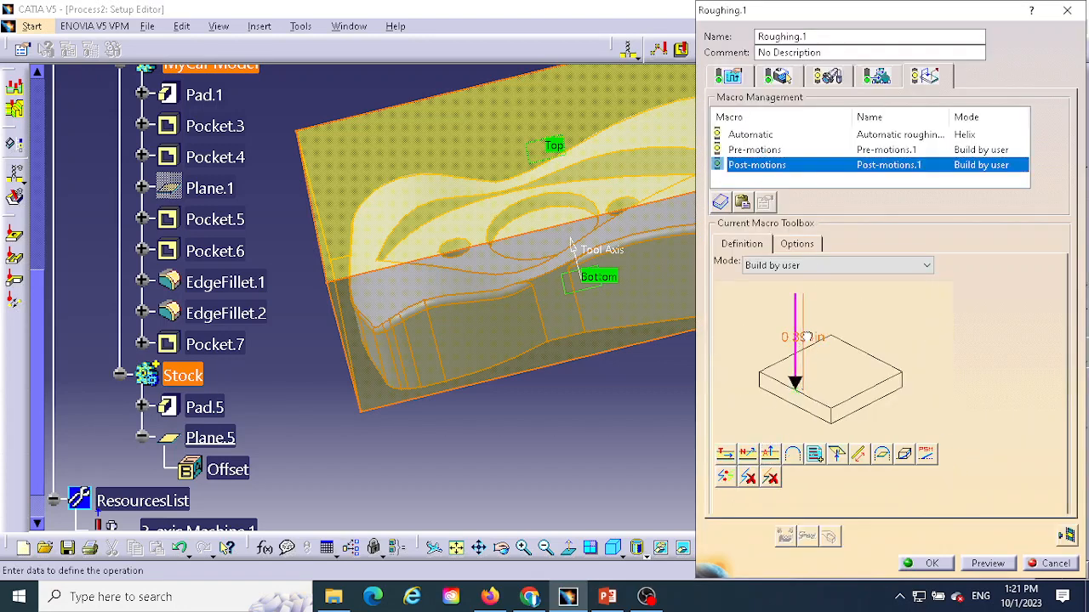
double_click(808, 338)
type(".25")
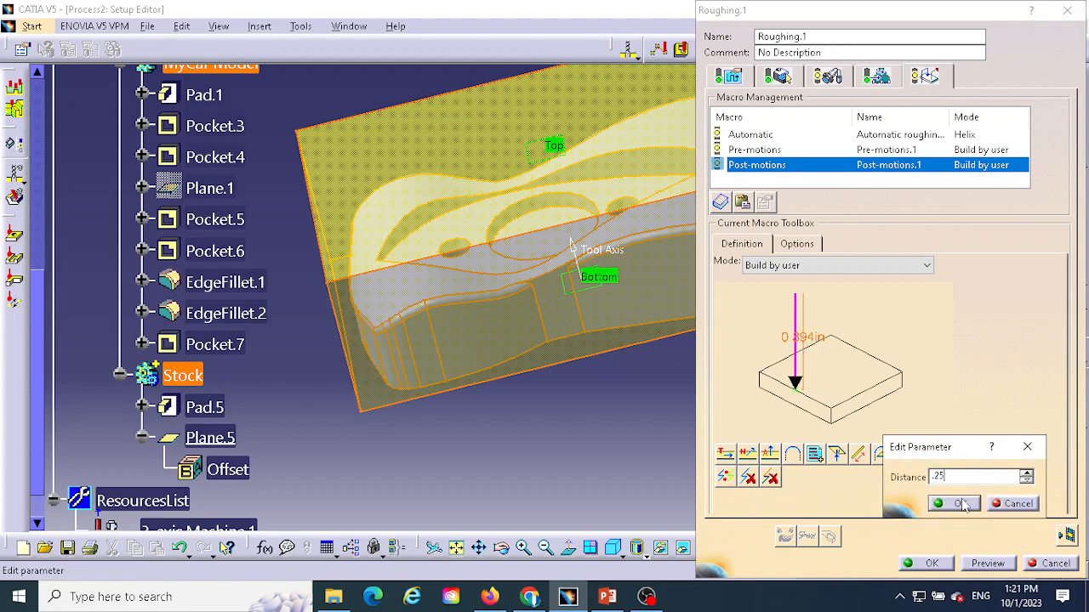
left_click(959, 504)
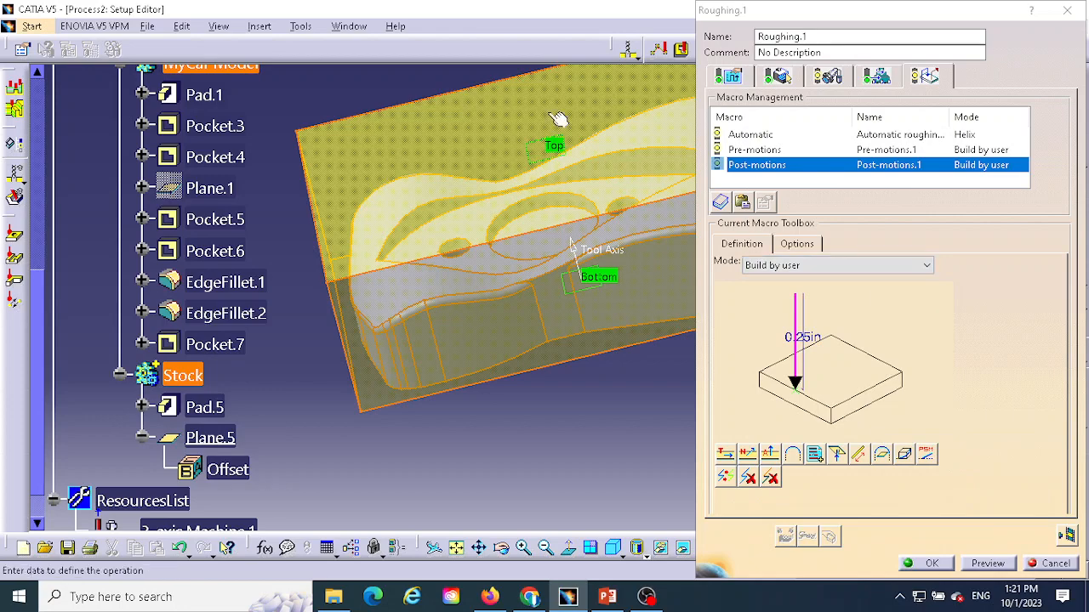
Step: Review the roughing operation's geometry, tool, feeds and speeds, and macro definitions
left_click(780, 76)
left_click(779, 76)
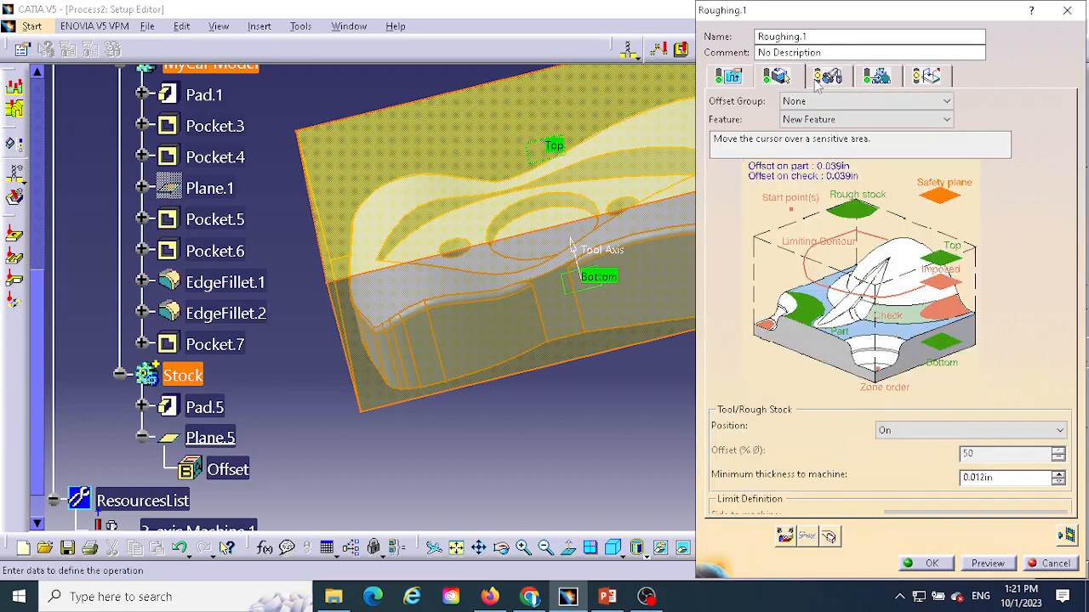
left_click(828, 76)
left_click(876, 76)
left_click(927, 76)
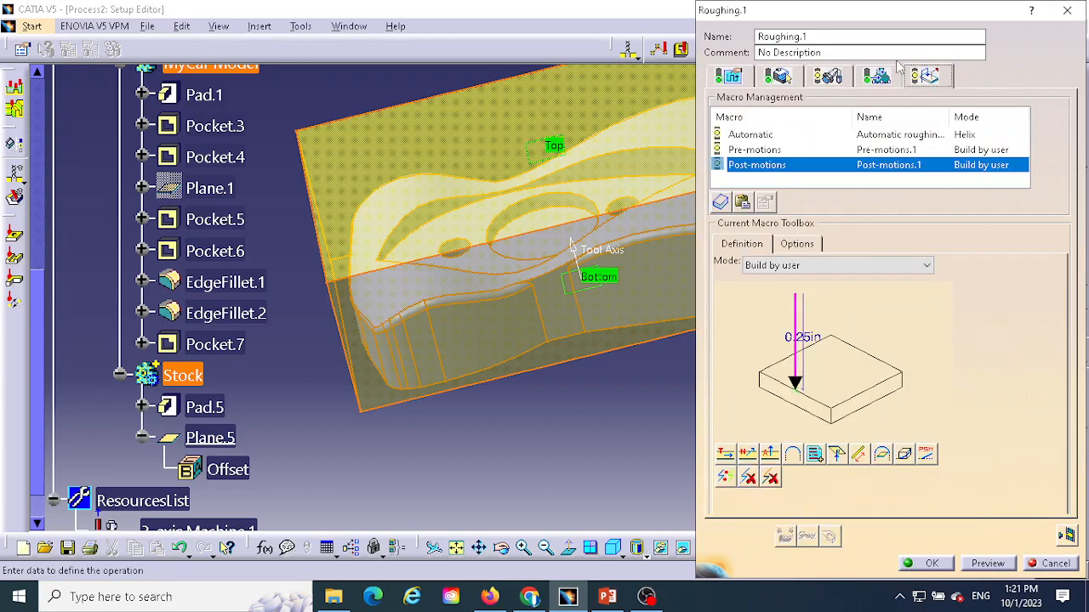
Step: Compute the roughing tool path and run its material removal video simulation to examine the roughed car body
left_click(1067, 535)
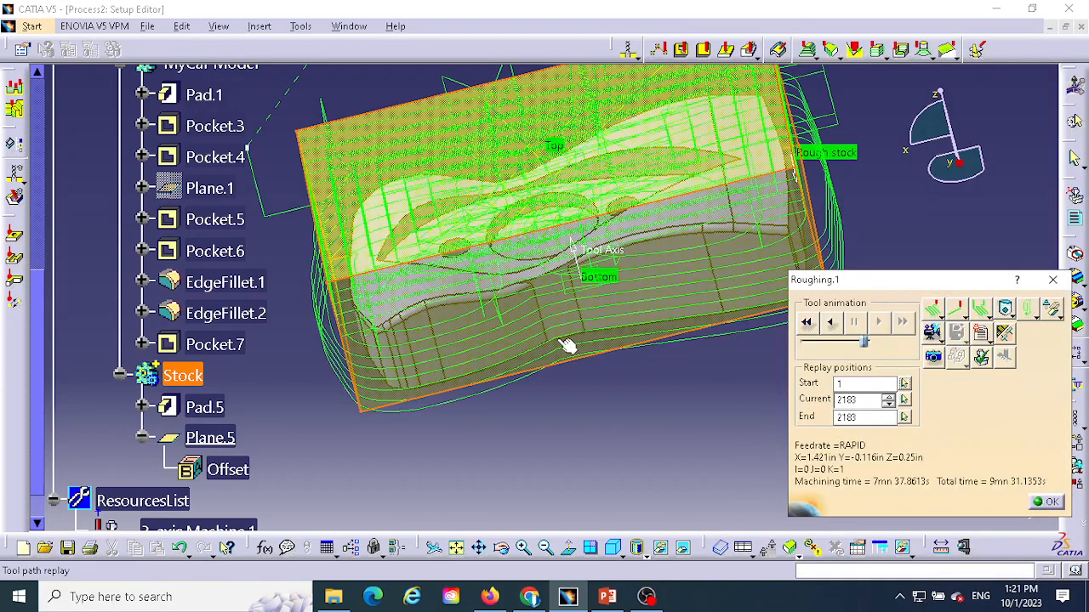
middle_click_drag(562, 390, 530, 328)
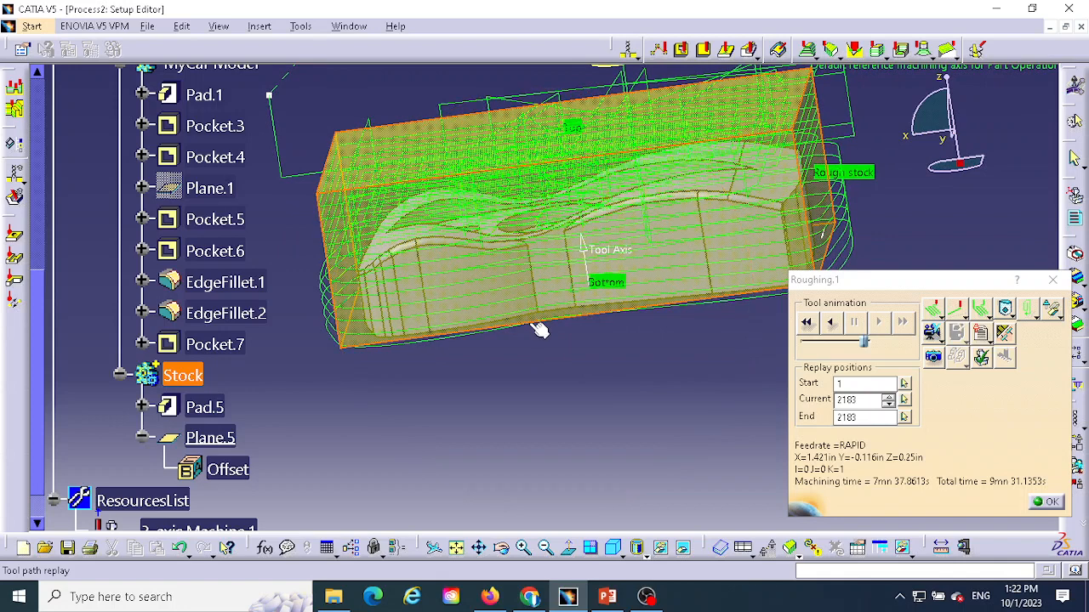
left_click(933, 333)
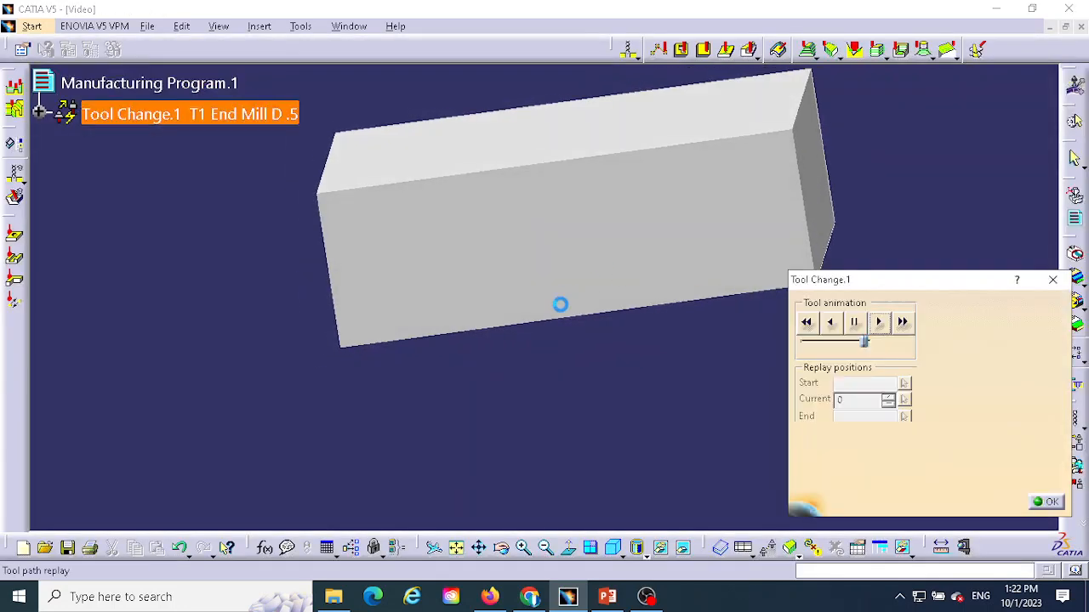
middle_click_drag(560, 382, 449, 448)
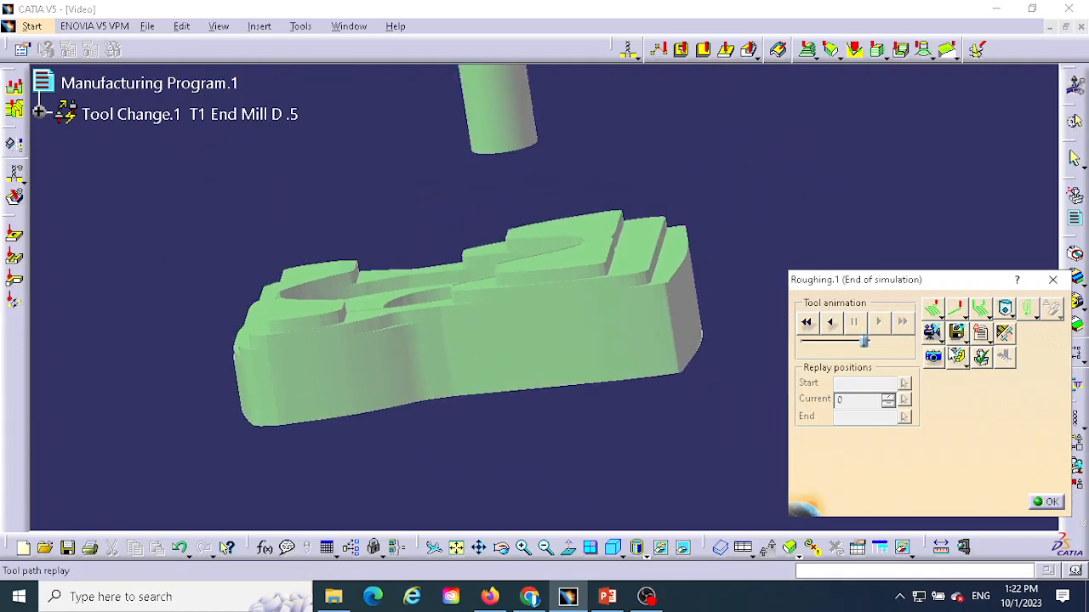
middle_click_drag(603, 134, 610, 182)
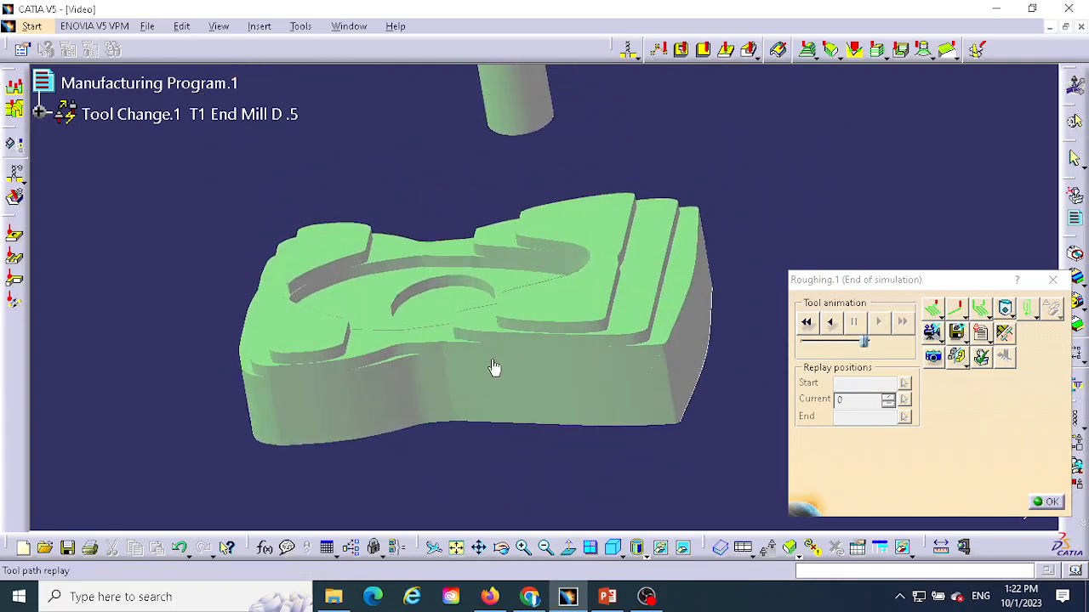
middle_click_drag(496, 369, 587, 365)
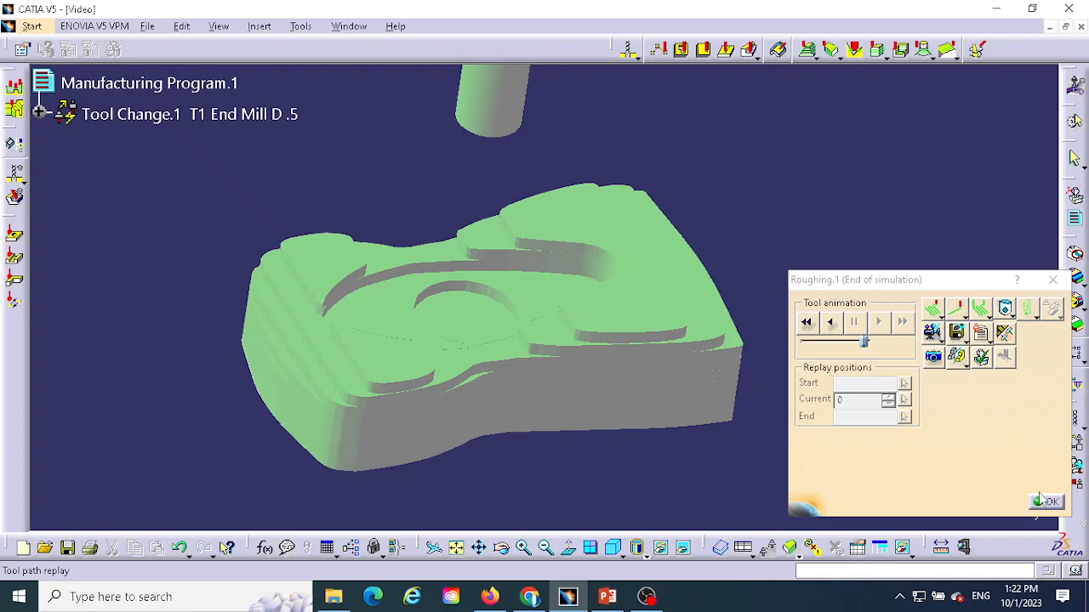
left_click(1050, 502)
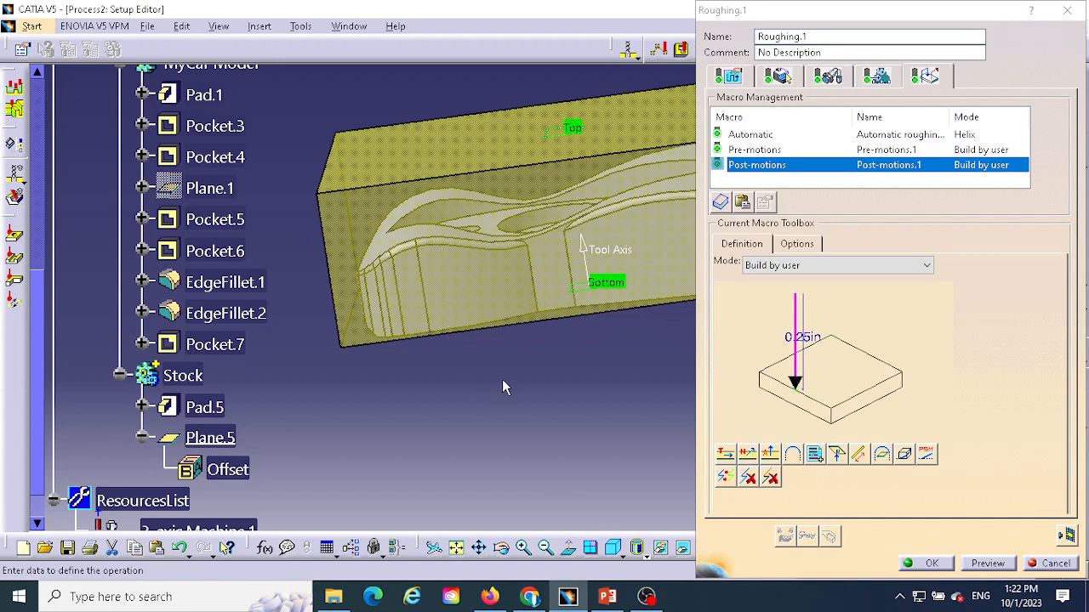
Step: Clear the existing motion from the Post-motions macro, add an axial motion again and re-enter its distance
scroll(502, 387, "down", 1)
middle_click_drag(493, 396, 456, 434)
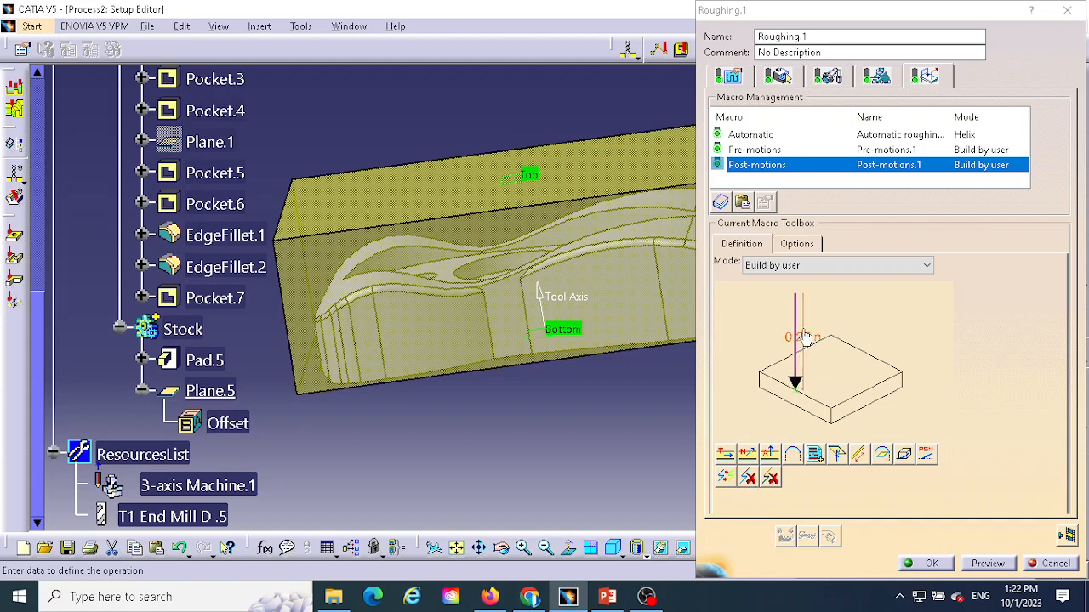
left_click(746, 478)
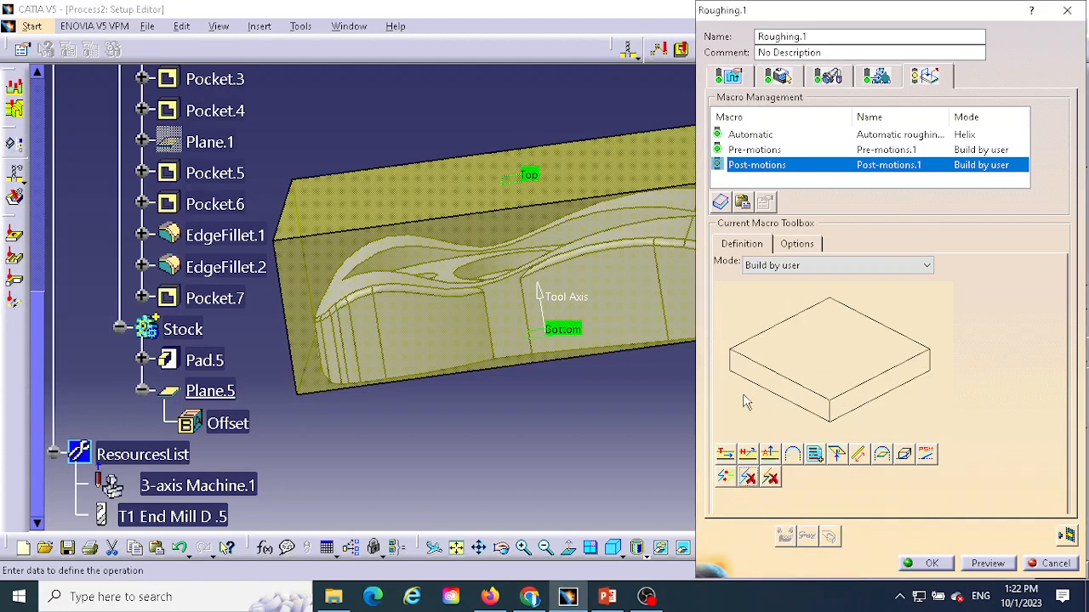
left_click(770, 454)
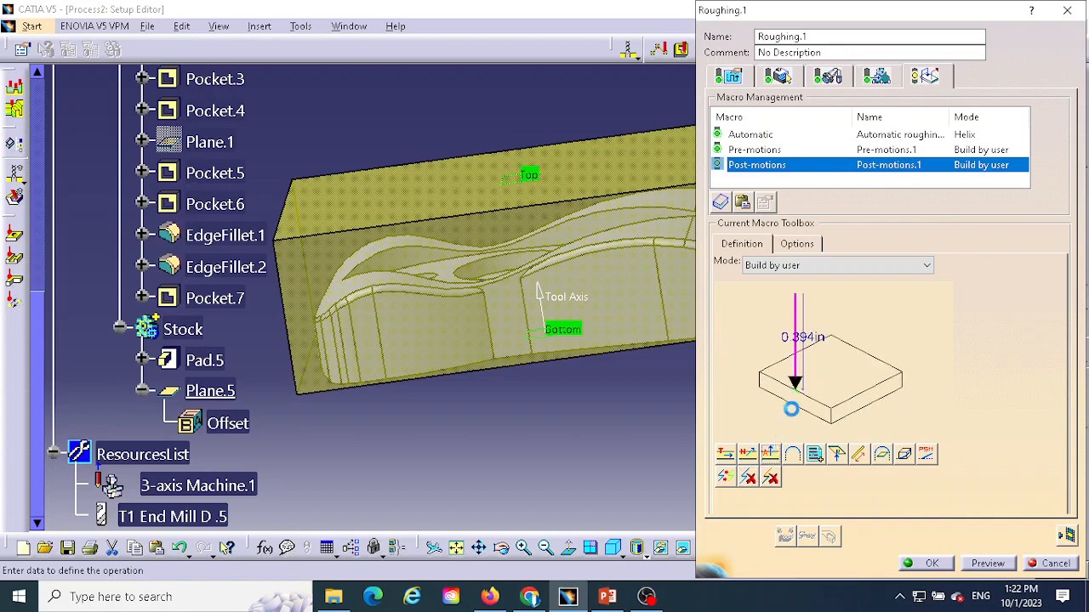
double_click(804, 339)
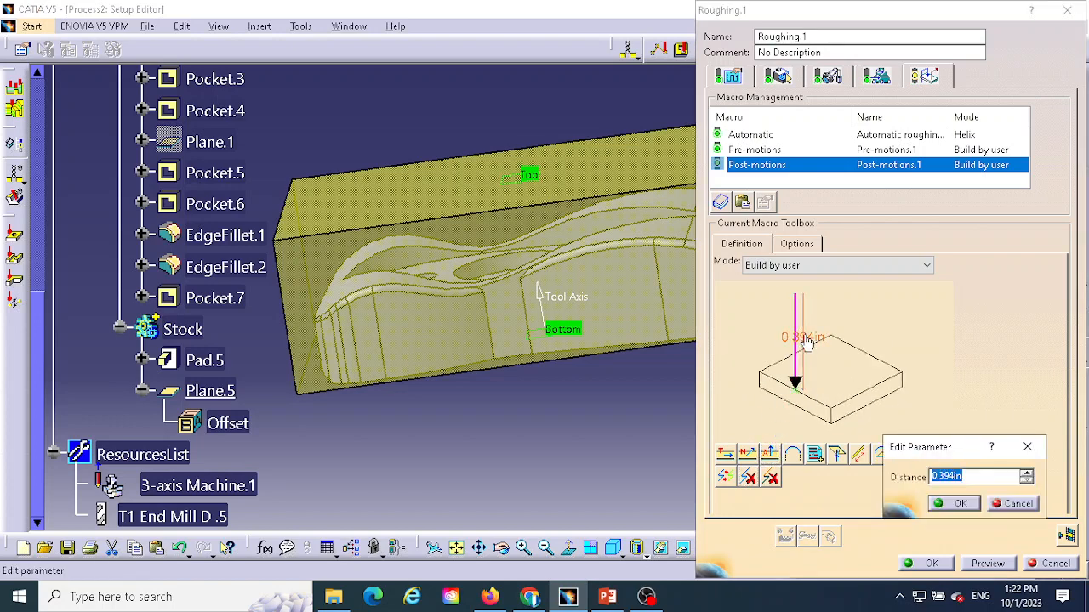
type(".")
left_click(975, 503)
Step: Set the maximum cut depth to 0.05 in and recompute the roughing tool path
left_click(728, 74)
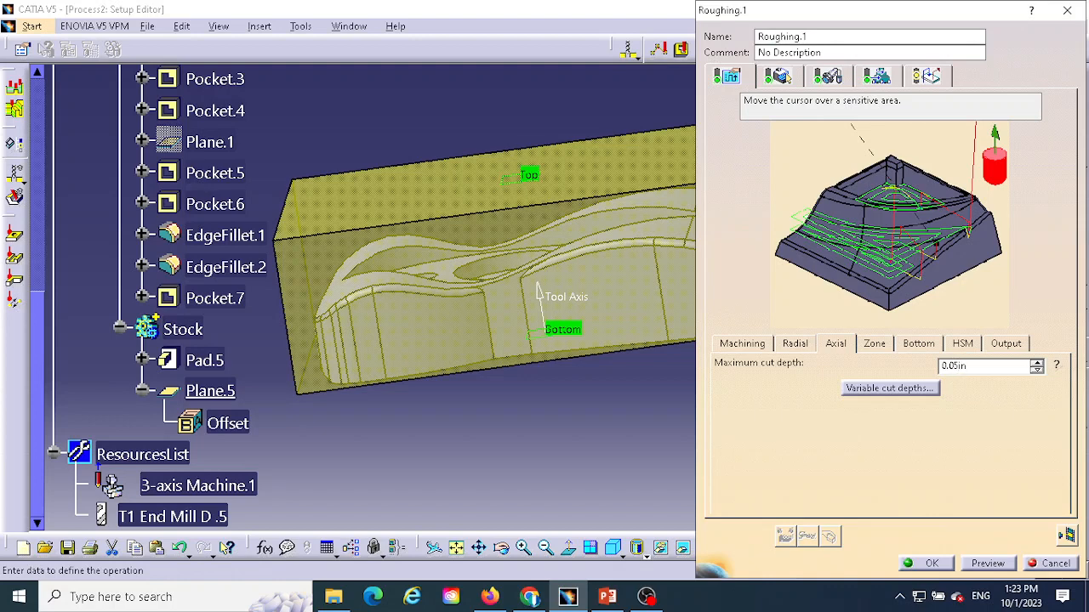
left_click(1065, 537)
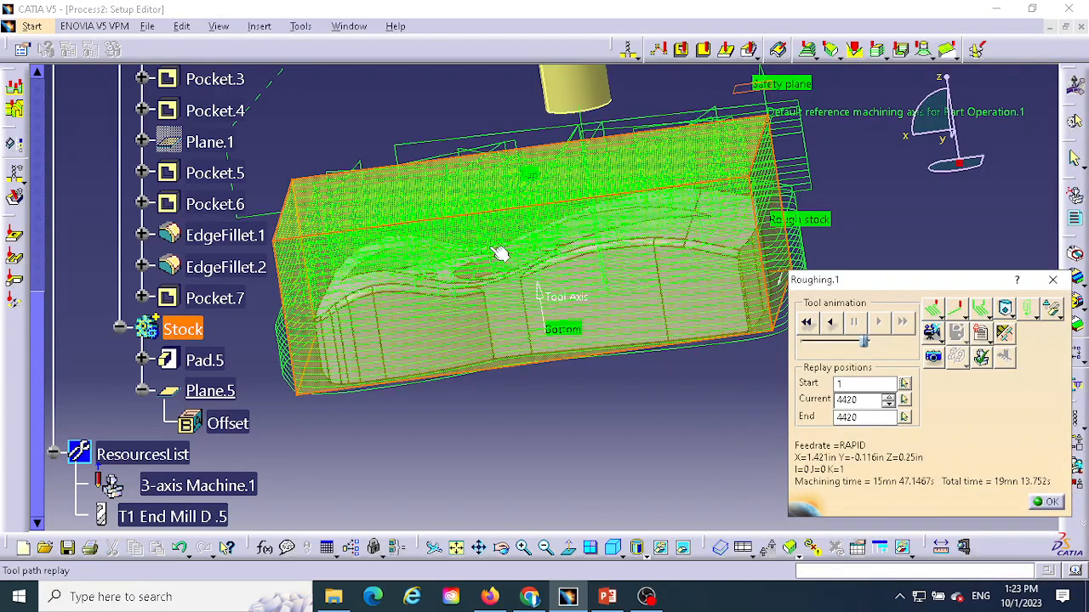
middle_click_drag(509, 283, 451, 267)
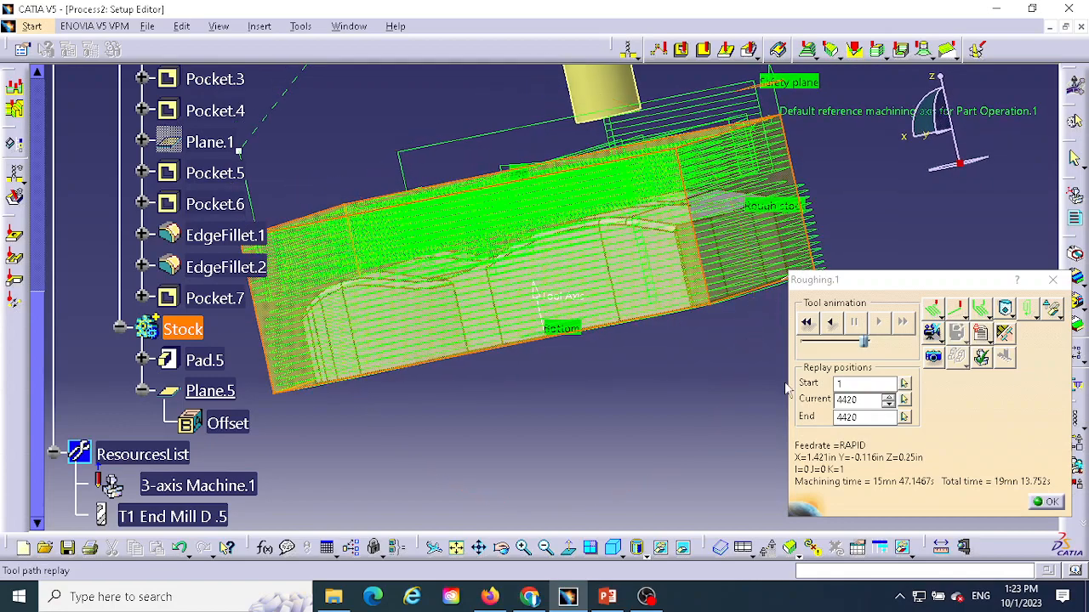
Step: Play the video simulation of the recomputed roughing and inspect the stepped surfaces of the machined stock
left_click(931, 331)
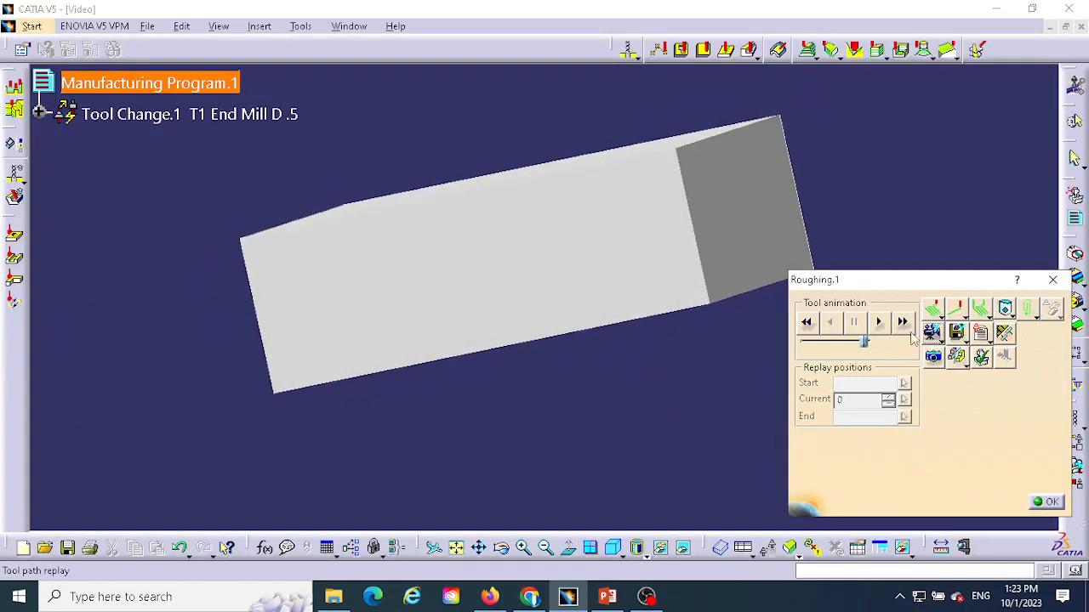
left_click(882, 323)
middle_click_drag(690, 369, 645, 463)
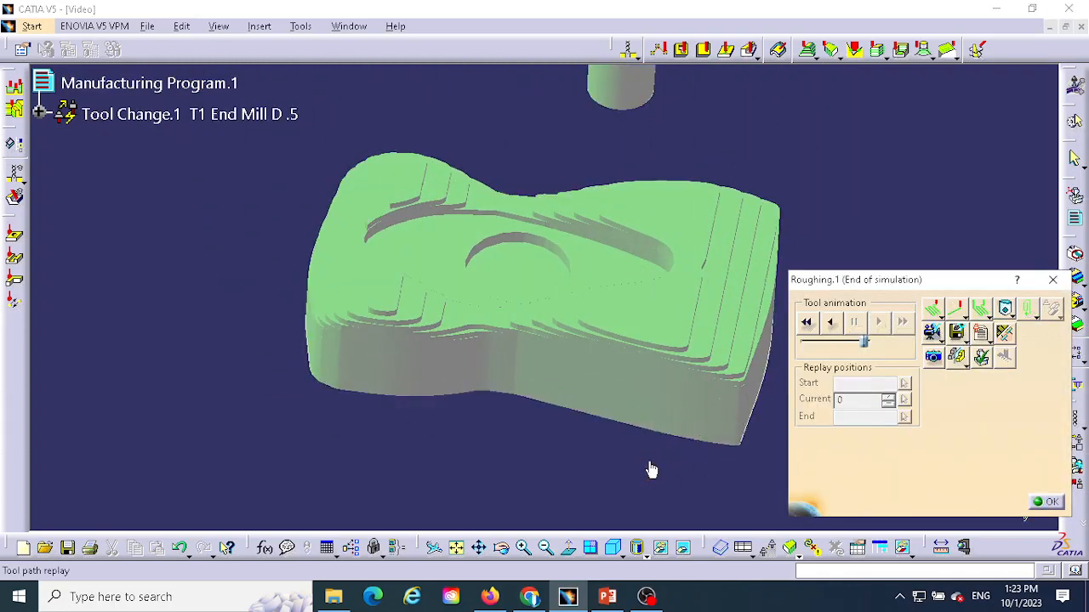
middle_click_drag(587, 382, 516, 340)
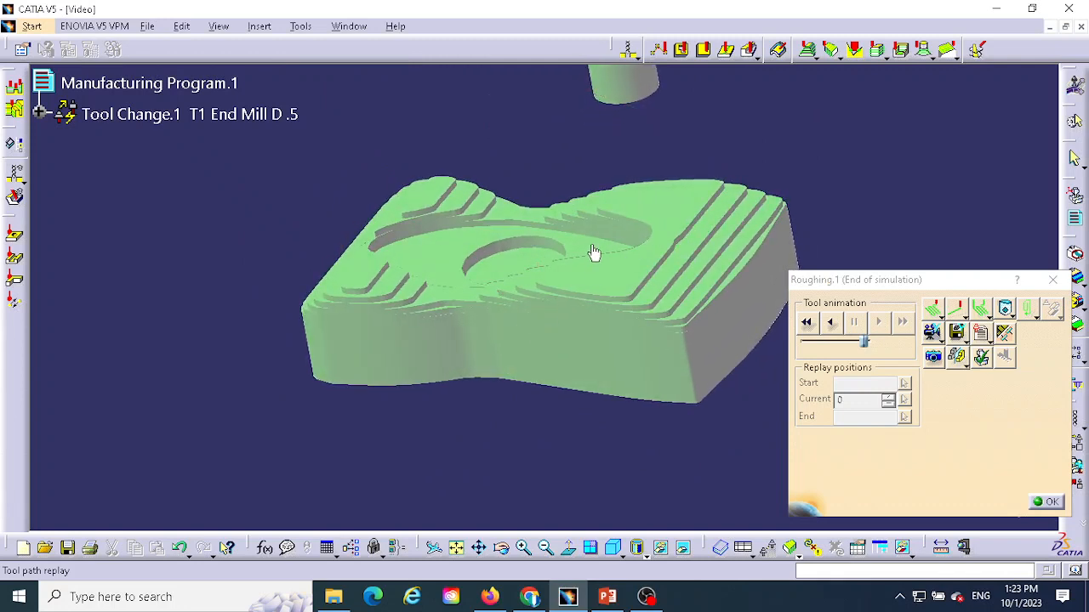
Step: Inspect the simulated roughed stock from several angles, exit the simulation and accept the Roughing operation
middle_click_drag(592, 248, 553, 275)
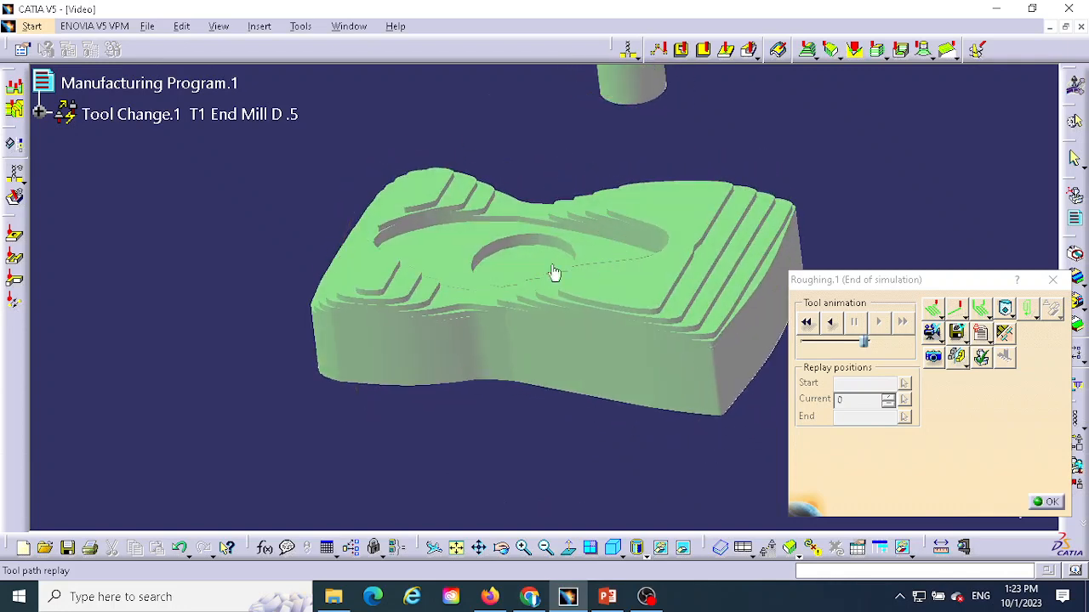
middle_click_drag(423, 340, 474, 336)
scroll(728, 175, "down", 2)
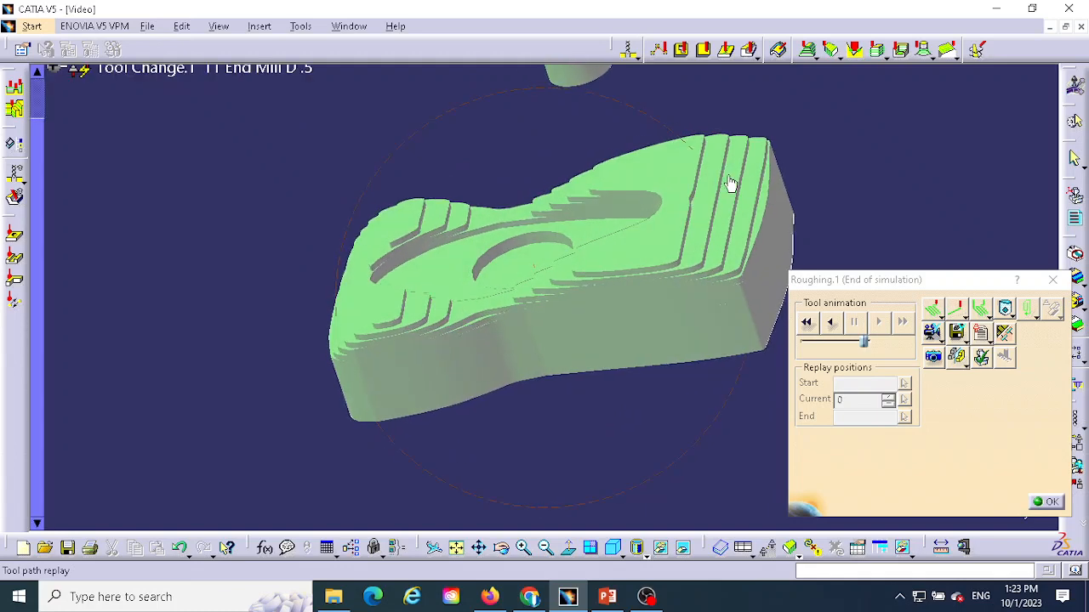
mouse_move(666, 212)
middle_mouse_down()
mouse_move(559, 219)
mouse_move(654, 226)
mouse_move(608, 195)
mouse_move(616, 212)
middle_mouse_up()
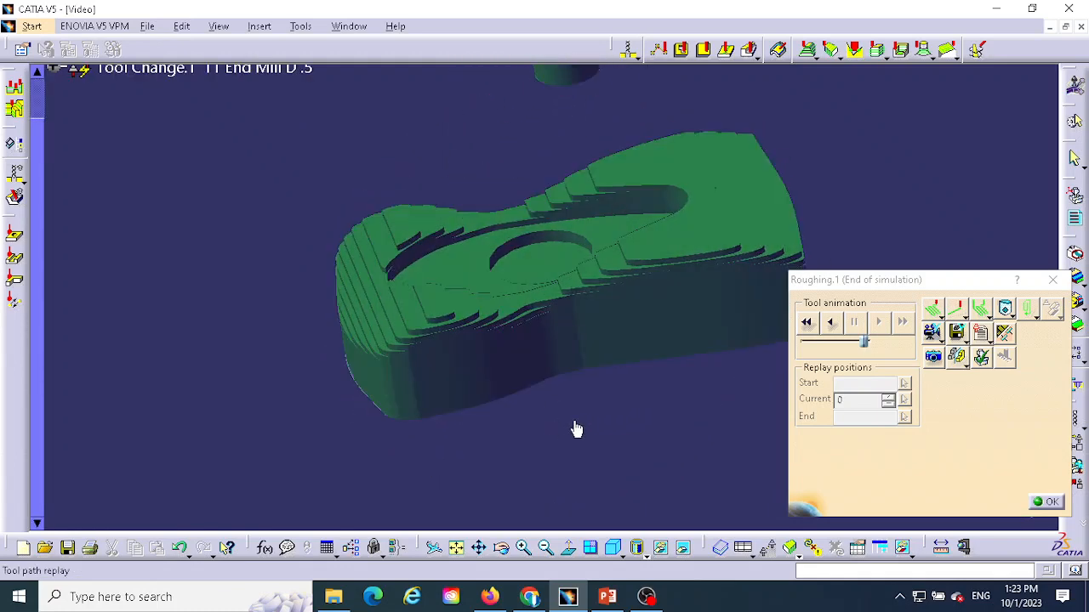
left_click(1051, 501)
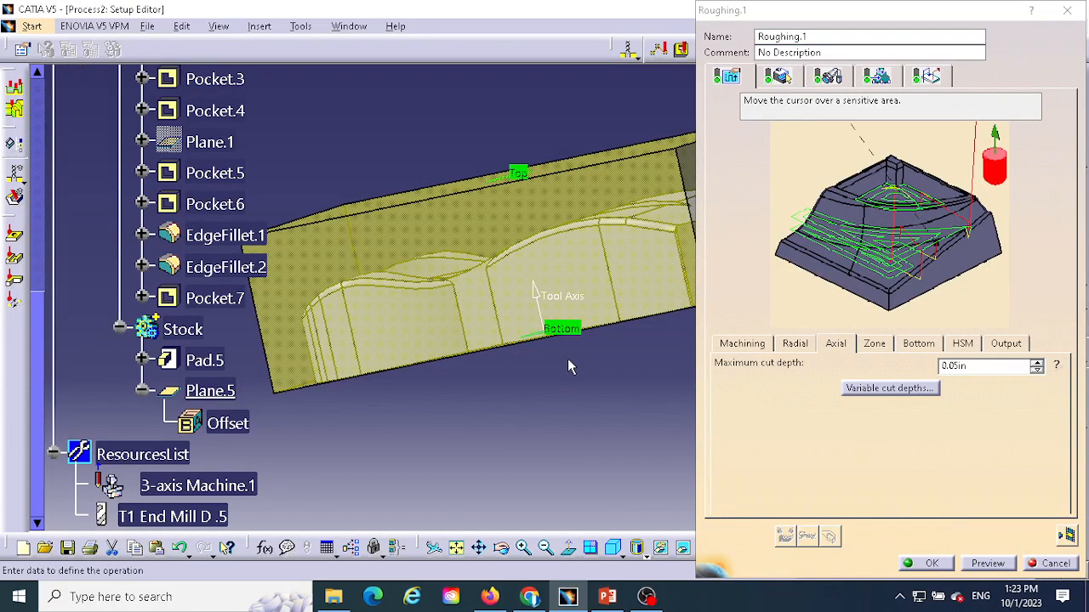
left_click(927, 563)
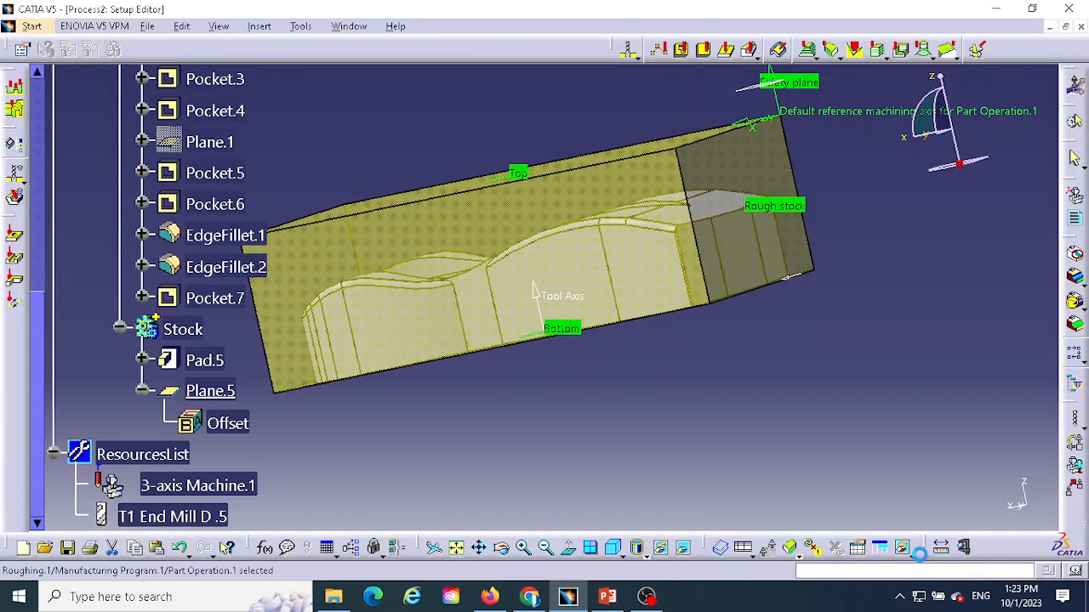
Step: Collapse the Car part in the tree and expand Manufacturing Program.1 down to its Roughing.1 operation
middle_click_drag(513, 124, 221, 132)
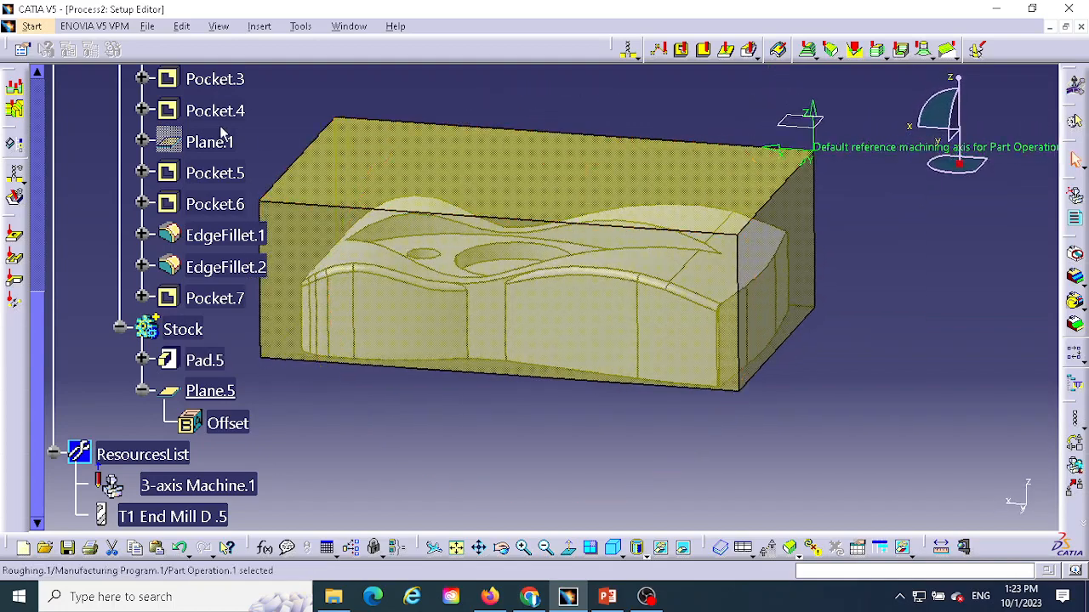
scroll(205, 153, "up", 5)
left_click(98, 124)
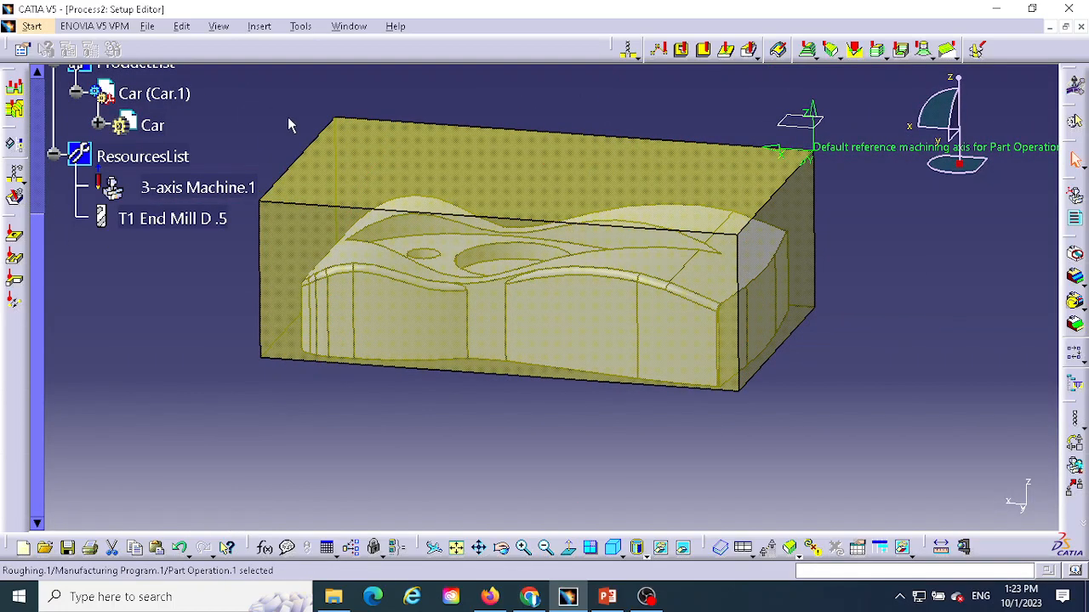
middle_click_drag(326, 111, 460, 152)
scroll(279, 154, "up", 5)
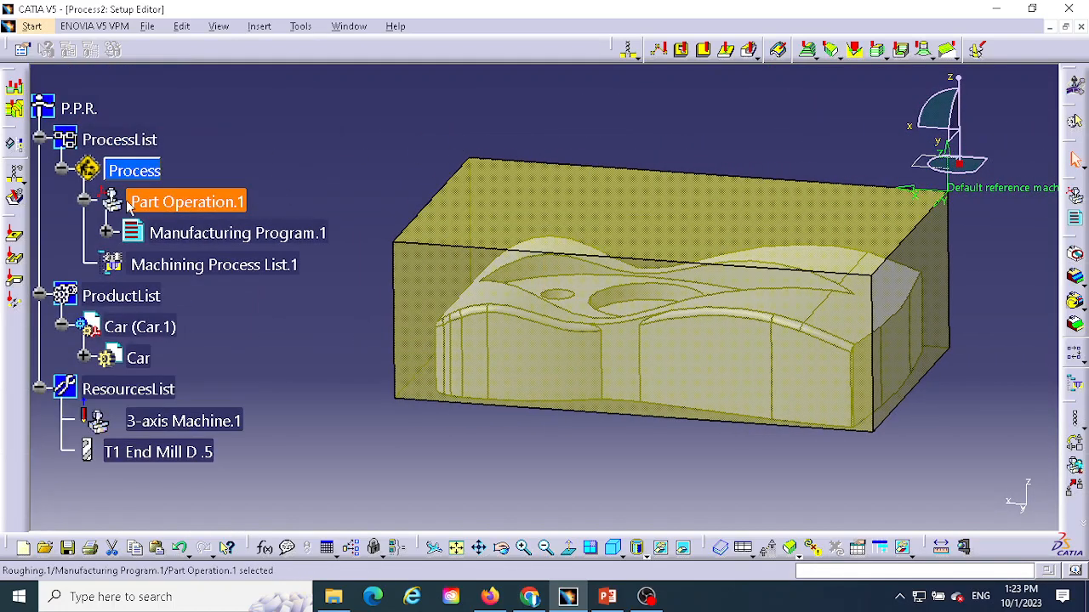
left_click(105, 233)
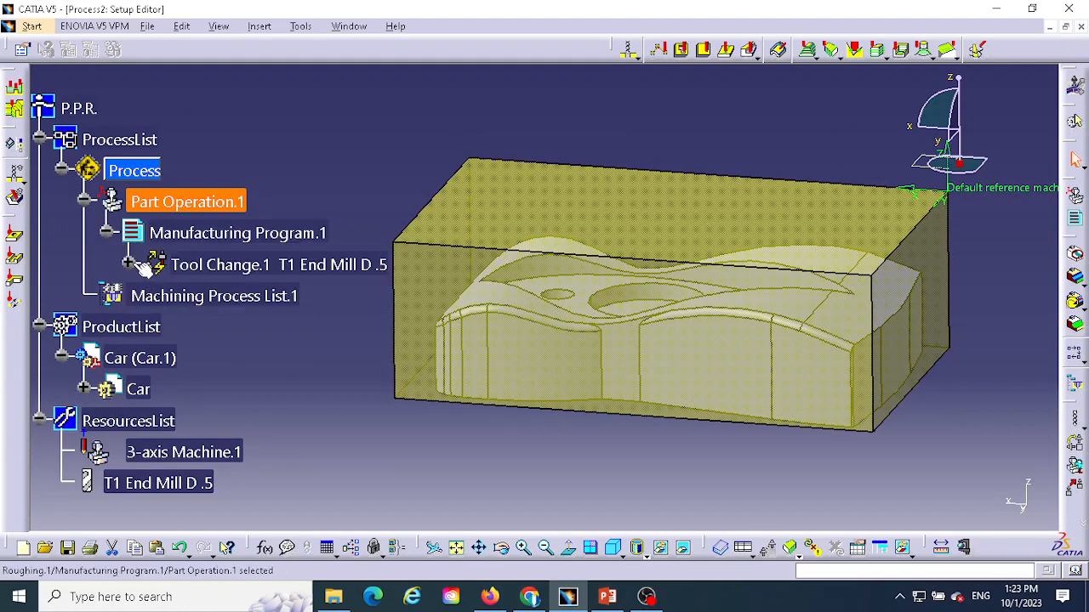
left_click(129, 264)
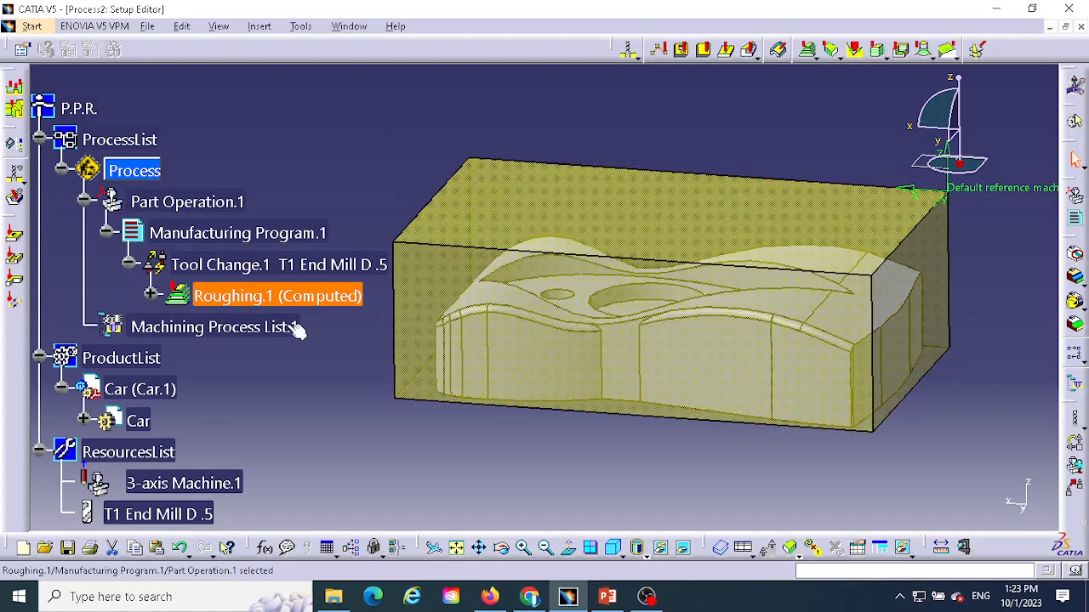
left_click(243, 305)
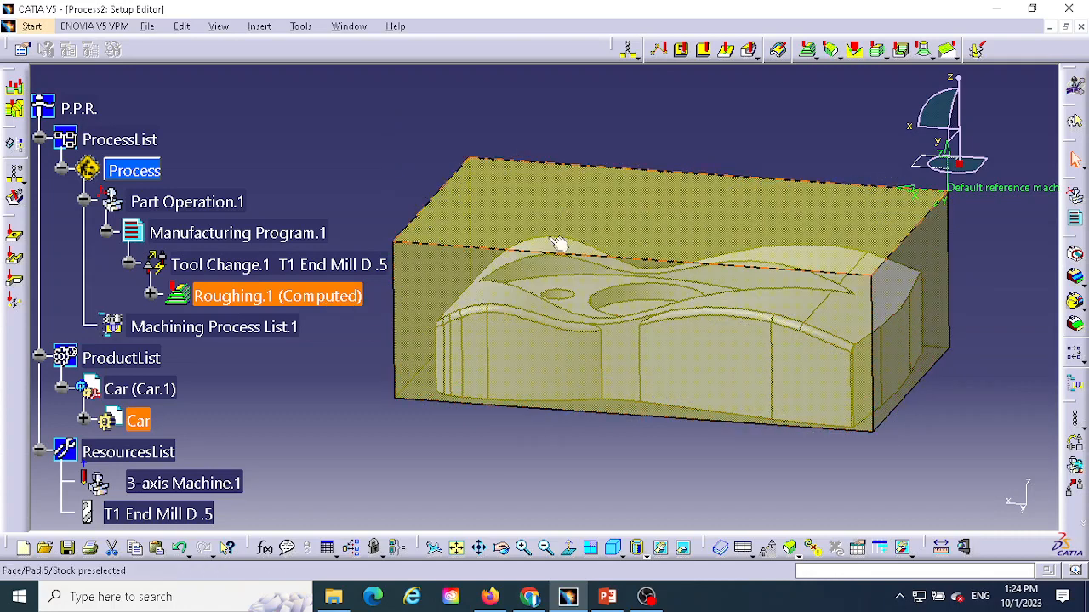
left_click(361, 296)
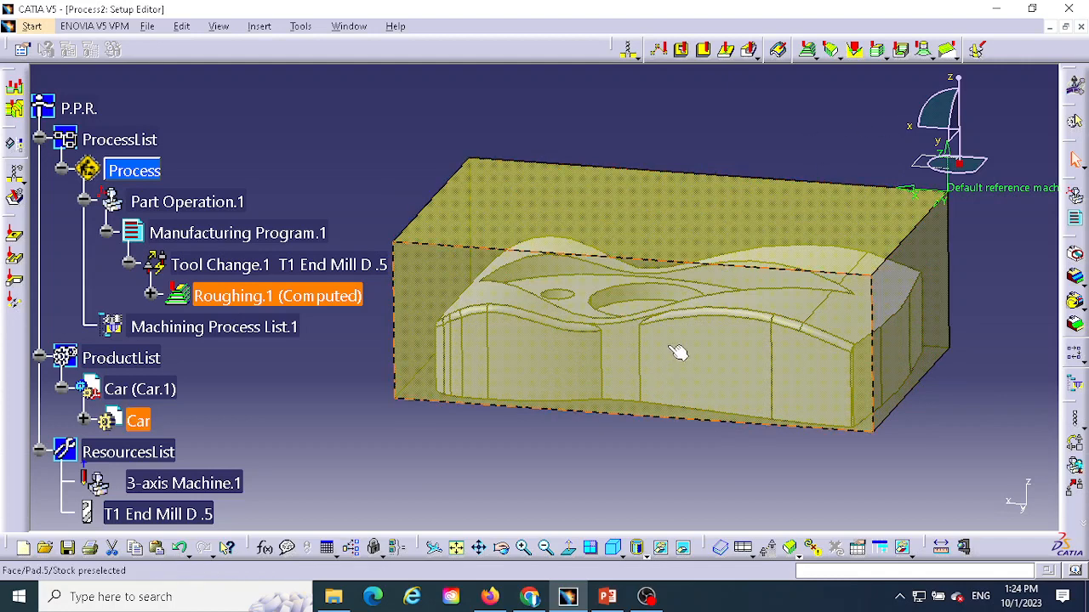
Step: Hide the Stock body of the Car part so only the car model is displayed, and collapse the part's tree
scroll(211, 380, "down", 3)
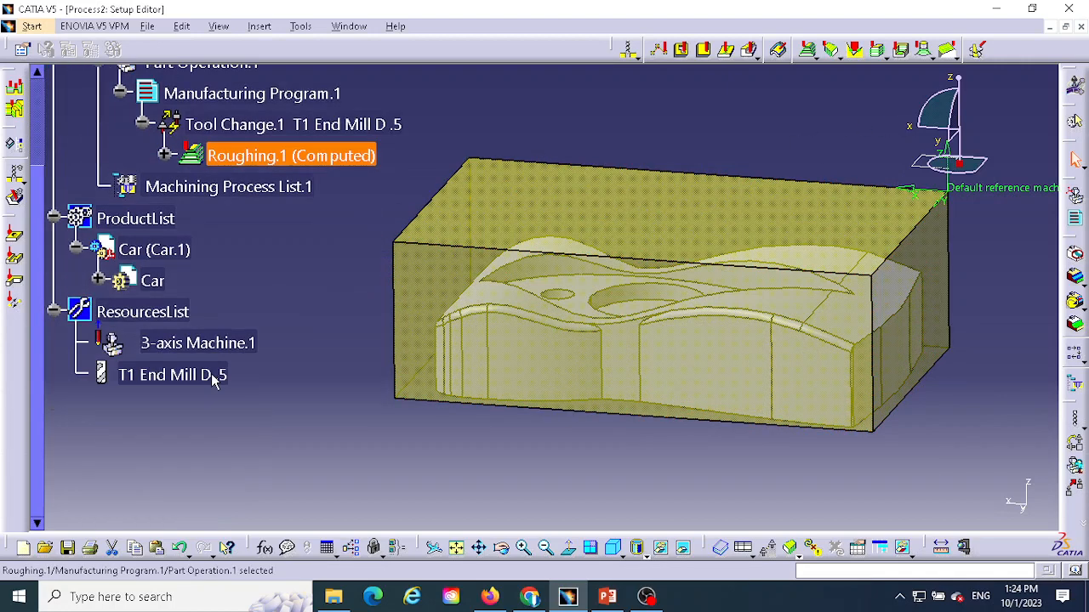
left_click(99, 281)
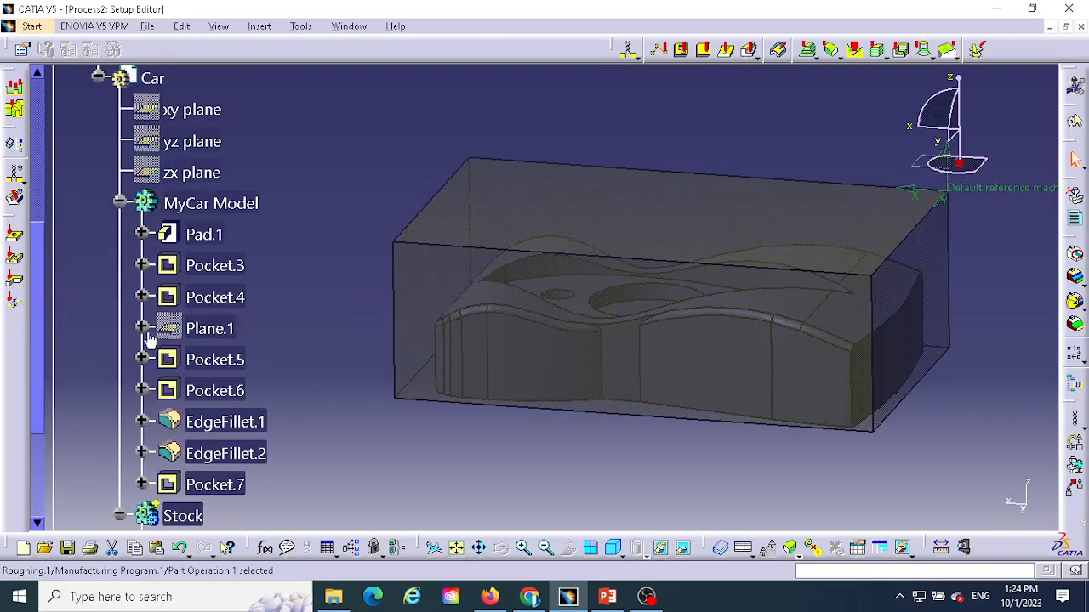
scroll(196, 409, "down", 3)
right_click(172, 377)
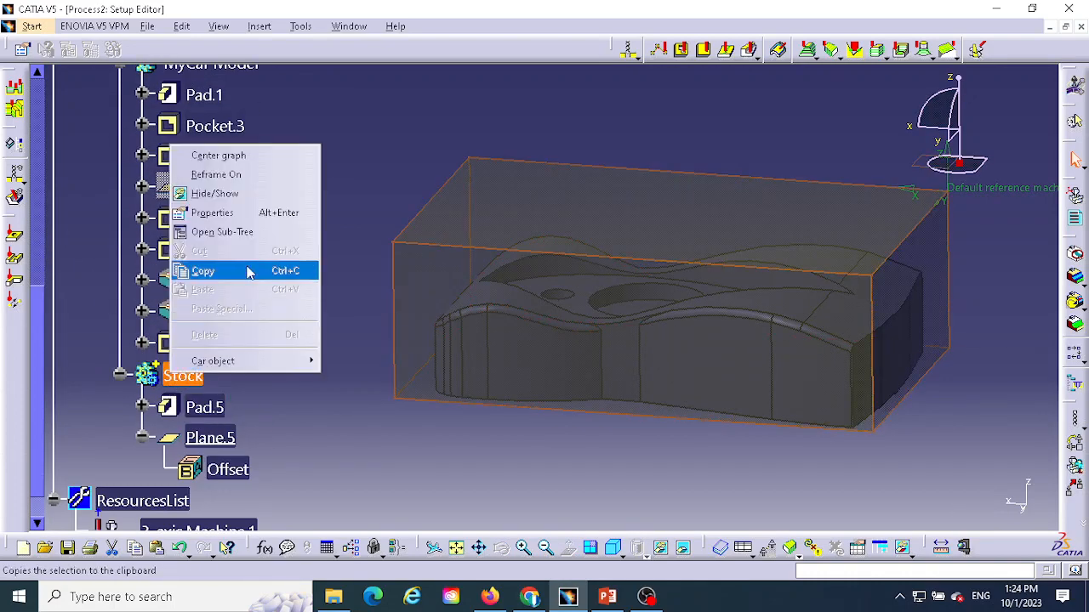
left_click(264, 195)
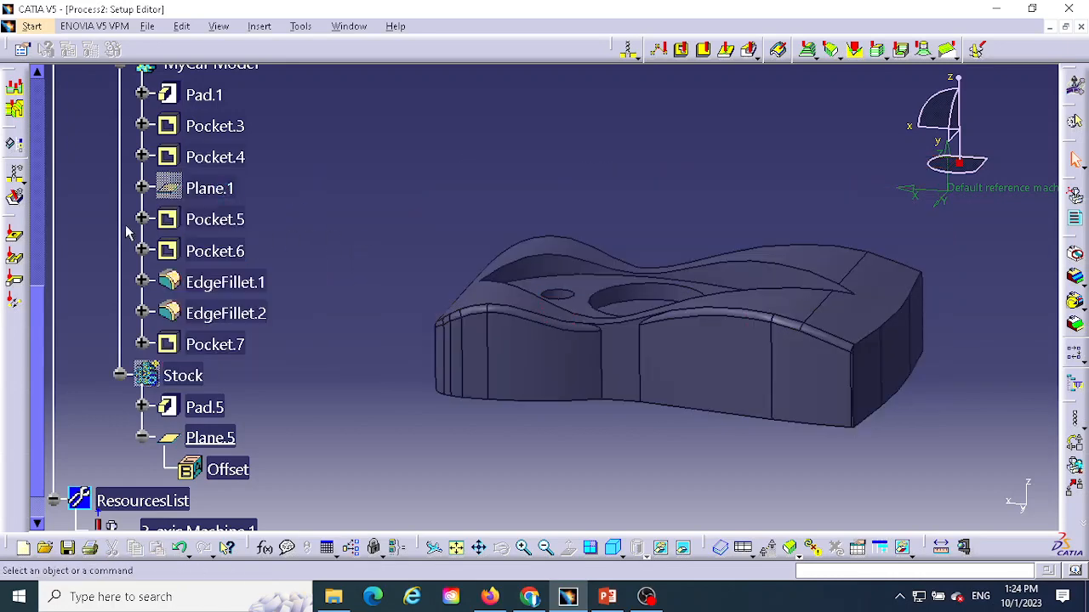
middle_click_drag(717, 187, 615, 168)
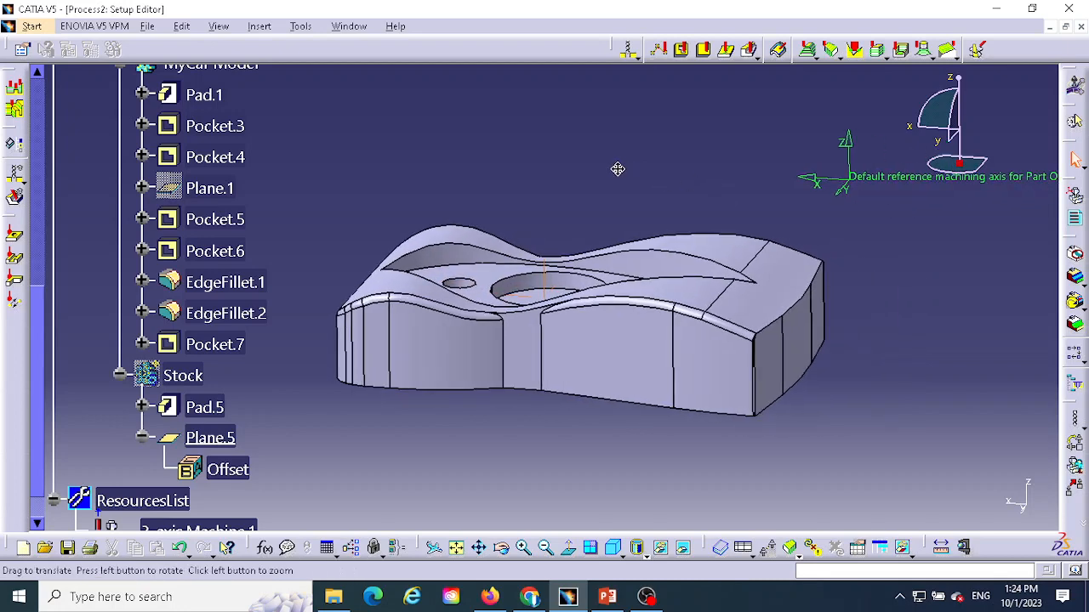
scroll(489, 192, "up", 5)
left_click(99, 218)
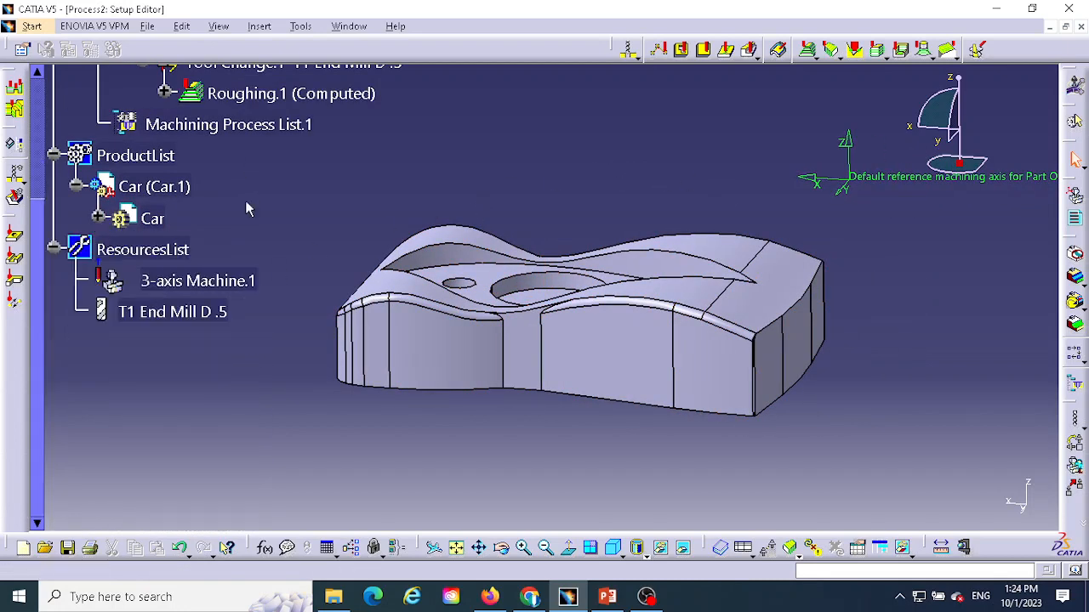
Step: Insert a Profile Contouring operation after Roughing.1 in the manufacturing program
scroll(255, 343, "up", 5)
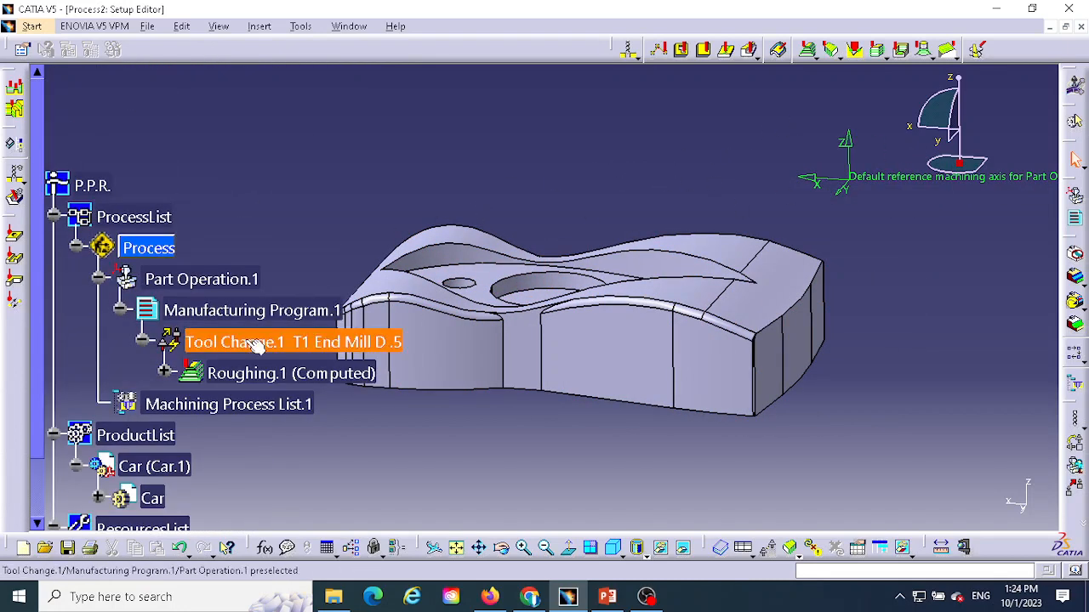
scroll(255, 336, "down", 1)
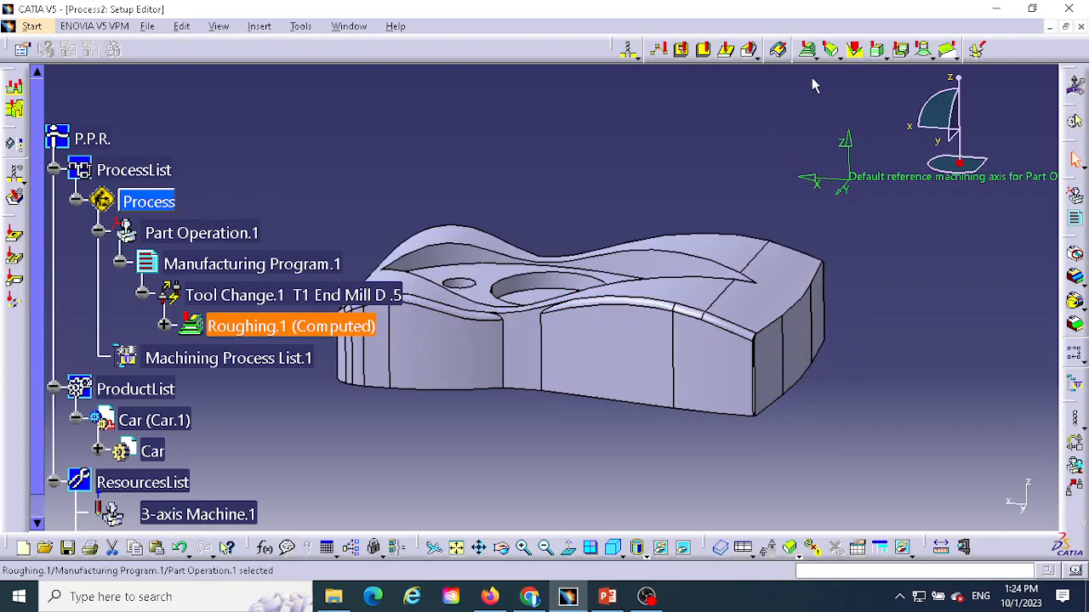
left_click(749, 50)
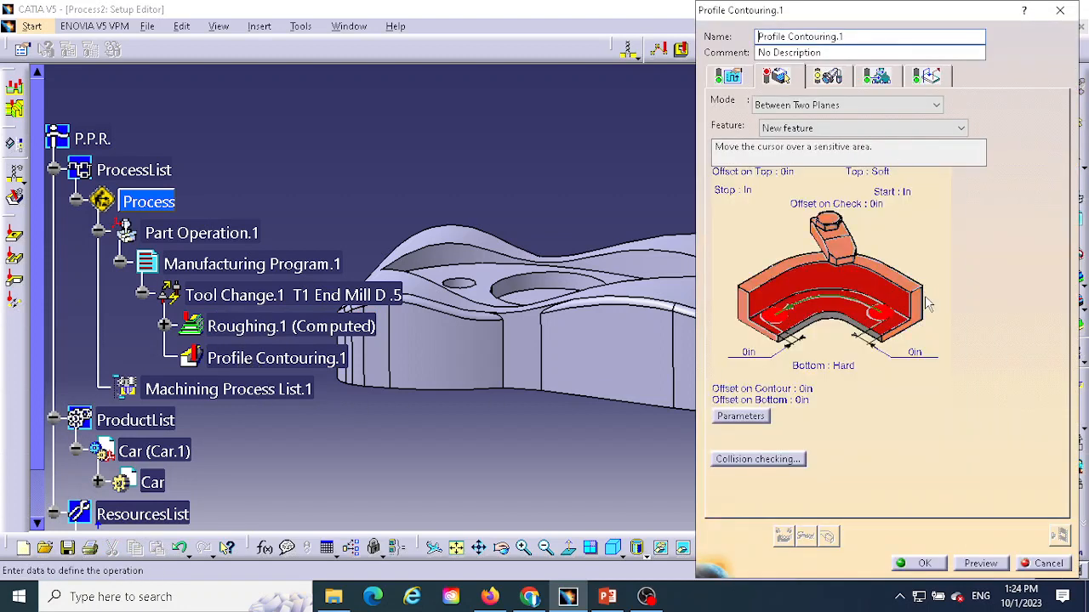
middle_click_drag(570, 159, 593, 317)
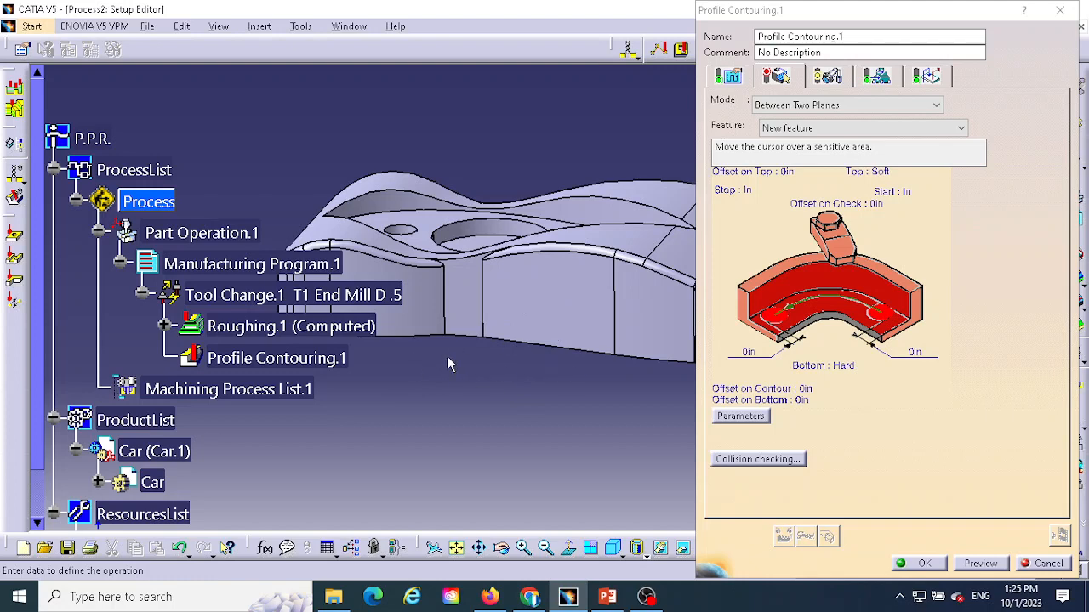
Step: Switch the contouring bottom to Soft and select the car's underside face as the bottom, with its outline as guide
left_click(842, 370)
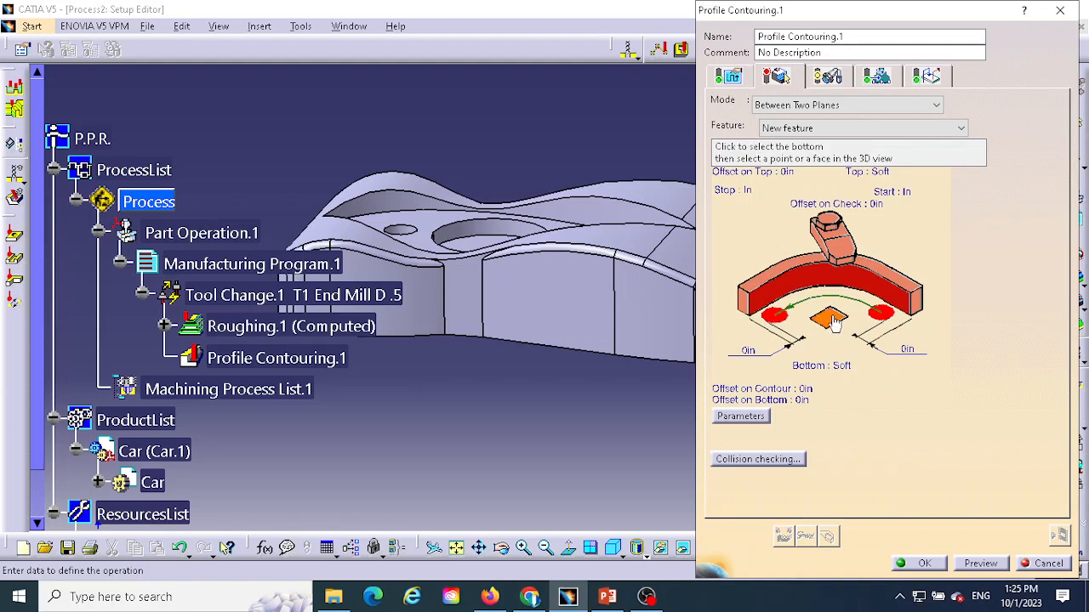
left_click(832, 318)
middle_click_drag(616, 347, 581, 251)
left_click(581, 251)
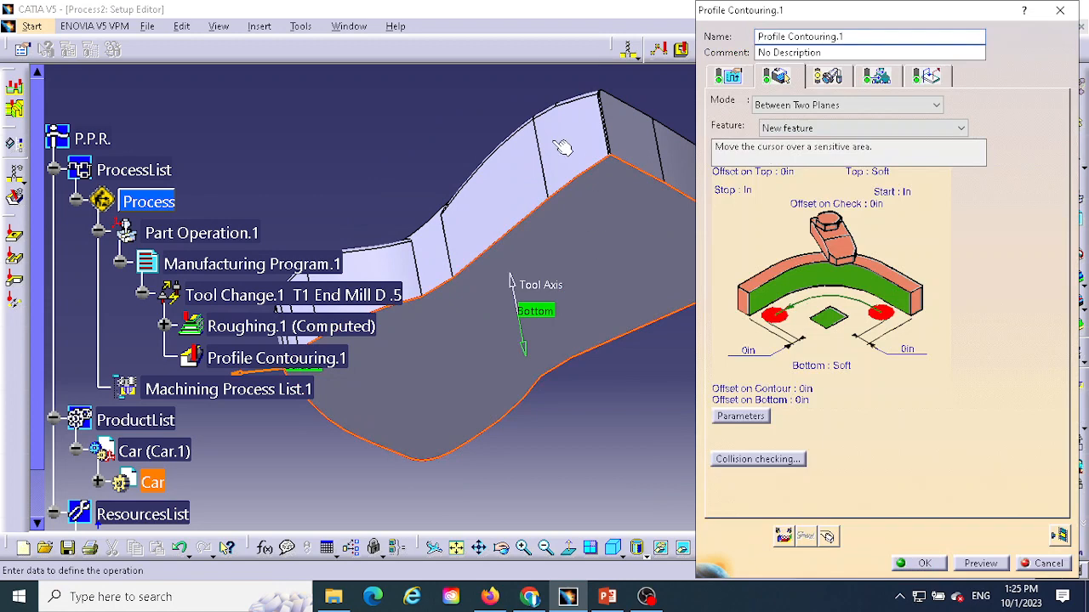
middle_click_drag(555, 149, 523, 389)
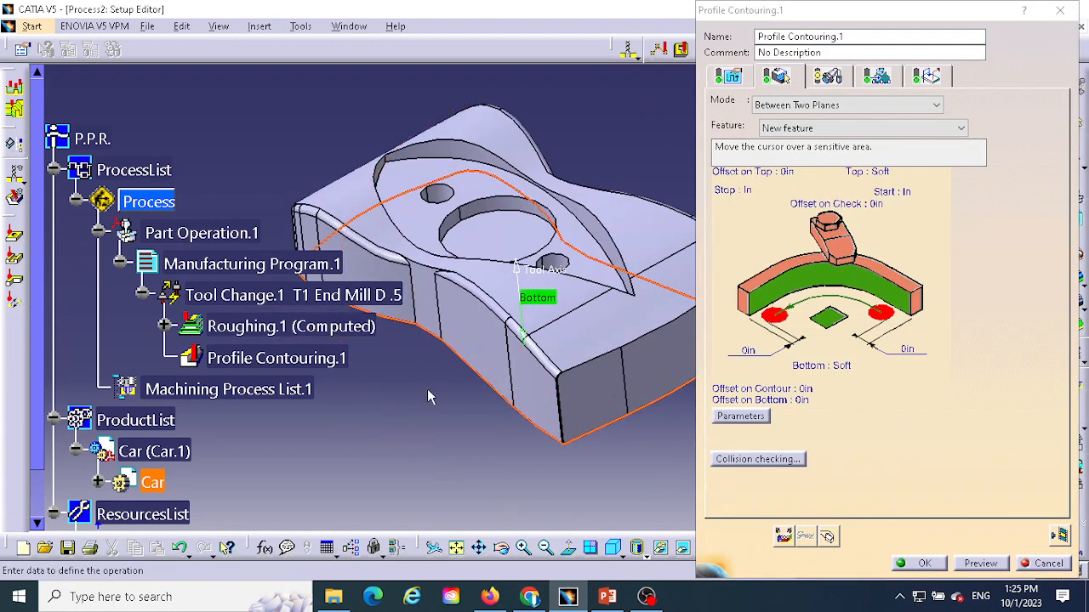
middle_click_drag(501, 481, 576, 445)
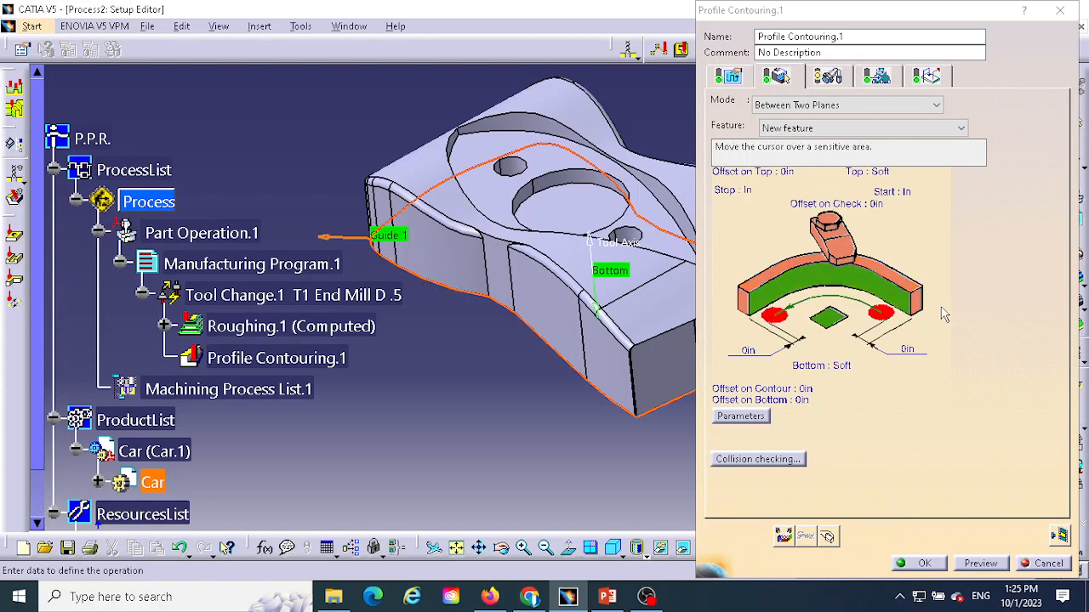
middle_click_drag(496, 398, 537, 375)
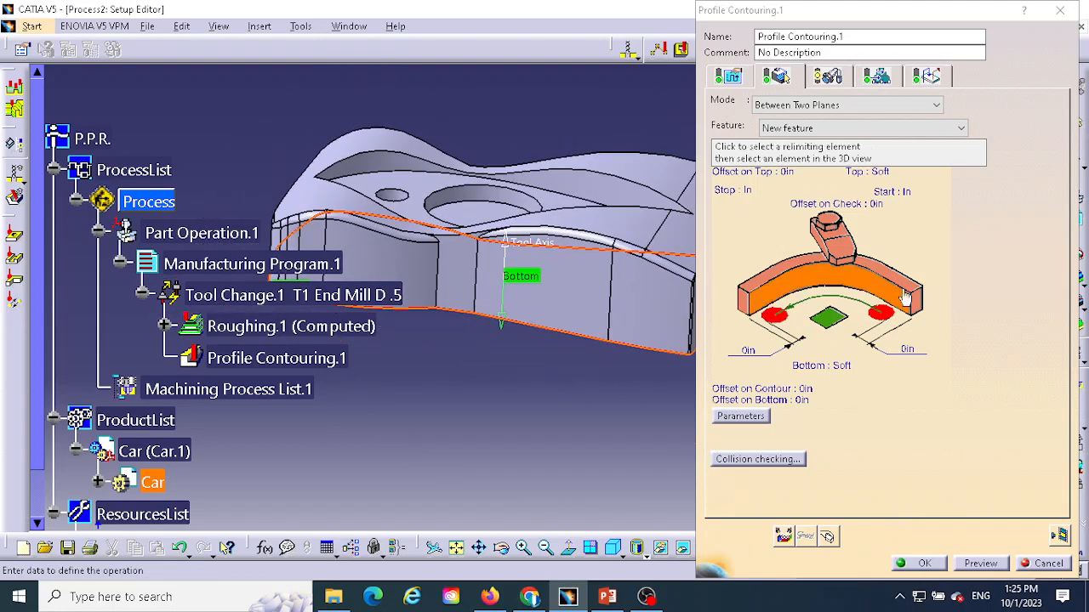
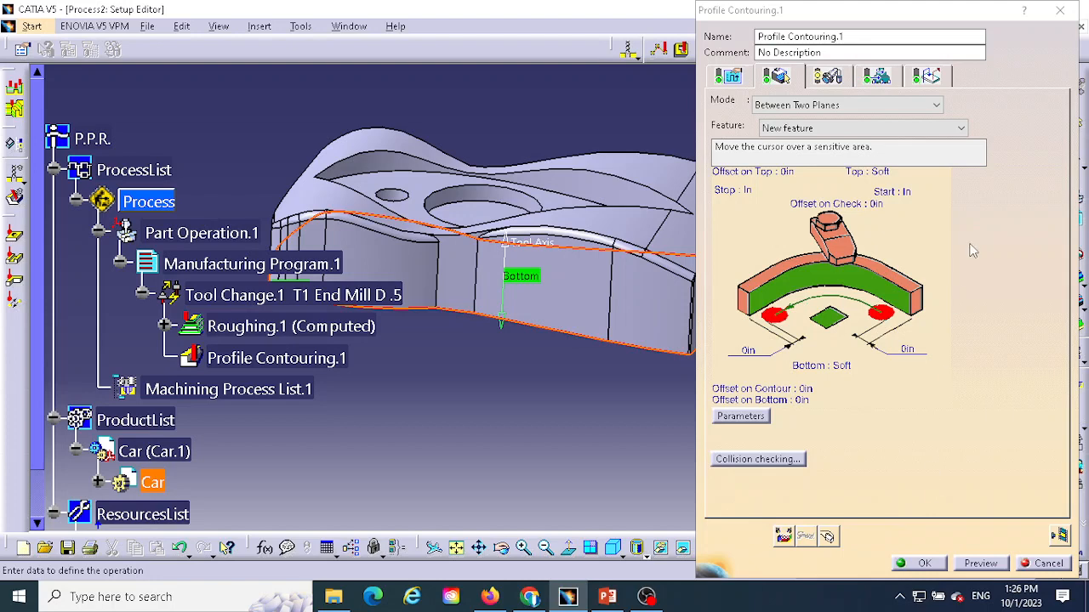
Step: Compare the Zig zag, One way and Helix tool path styles for the contouring and set the style to Helix
left_click(729, 76)
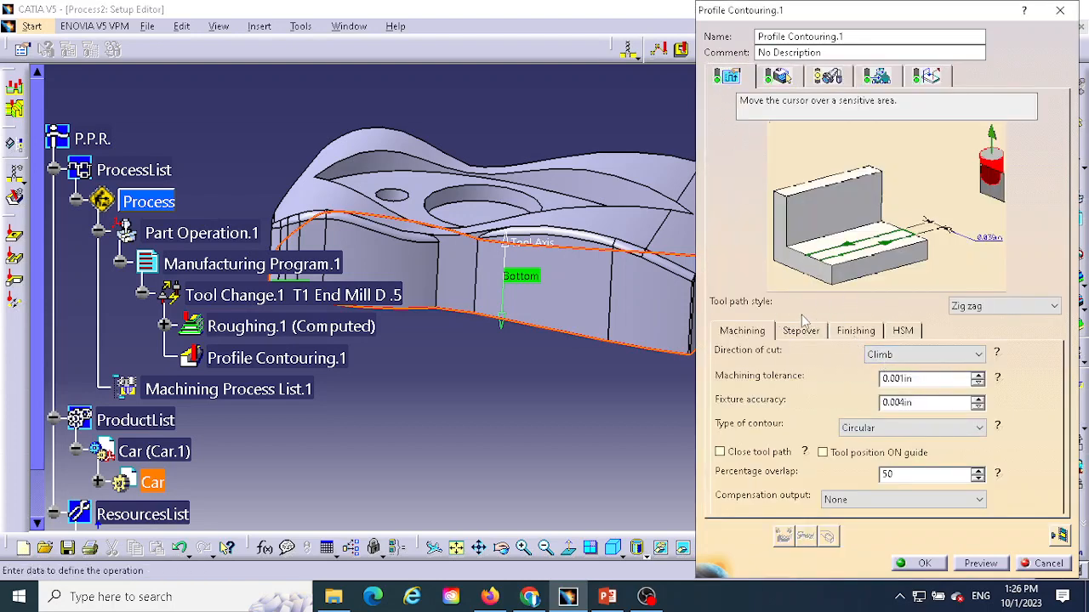
left_click(1006, 308)
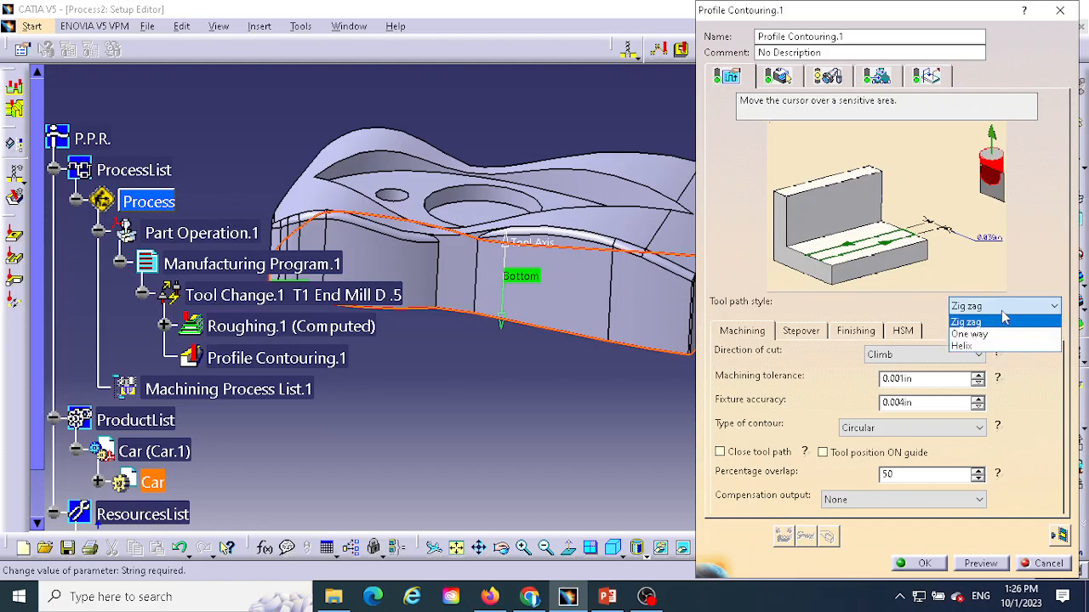
left_click(963, 345)
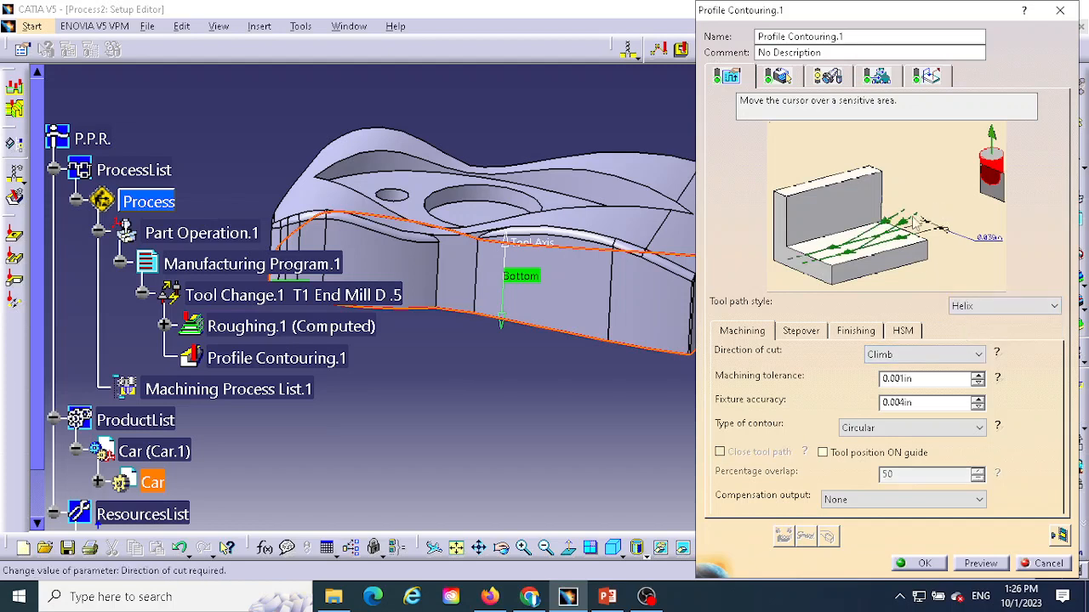
left_click(992, 308)
left_click(978, 333)
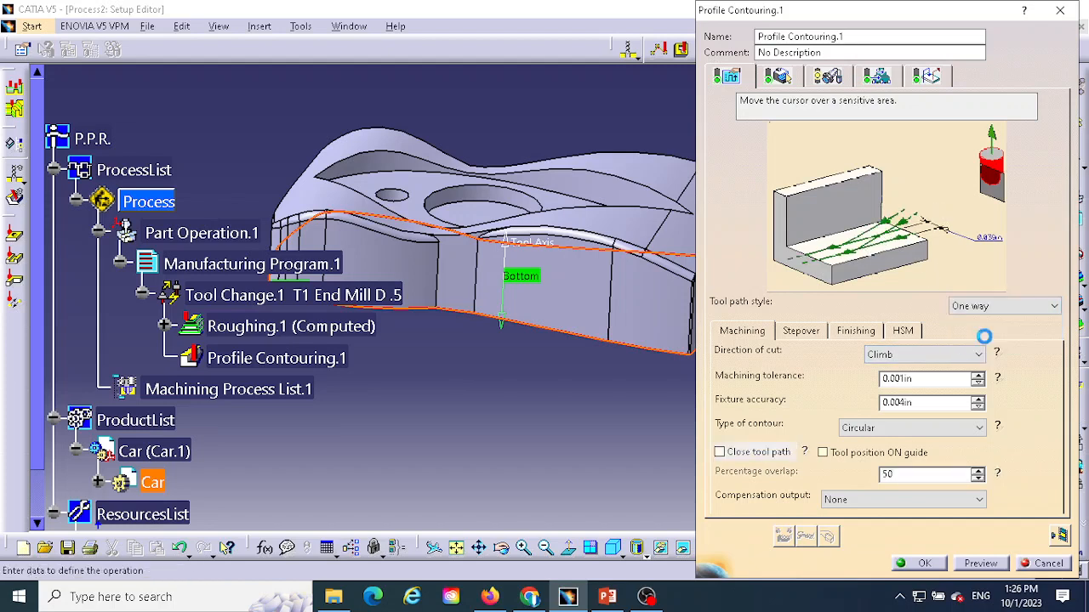
left_click(988, 308)
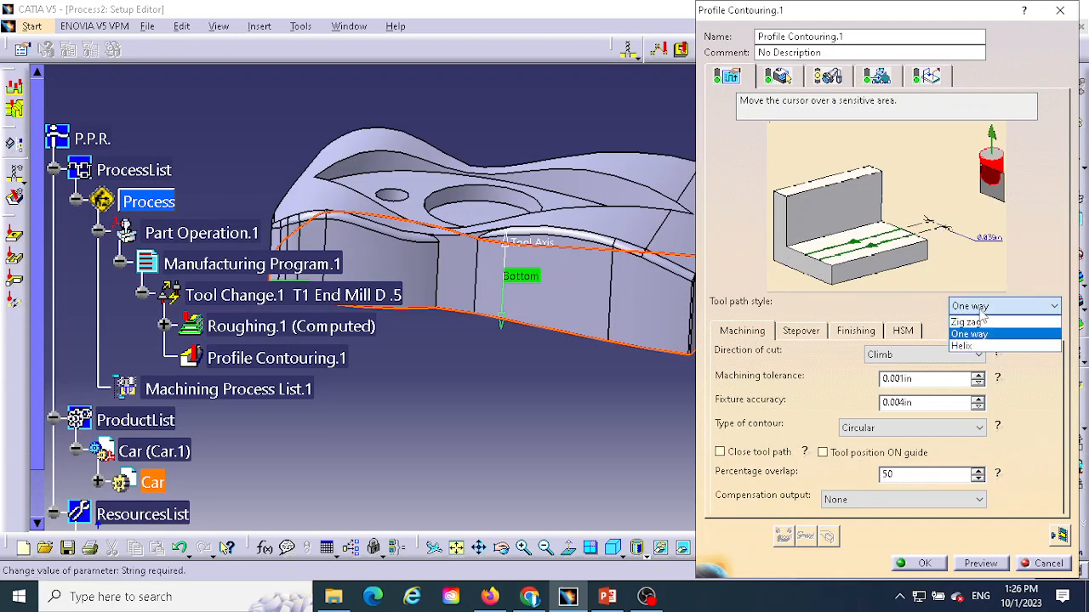
left_click(983, 320)
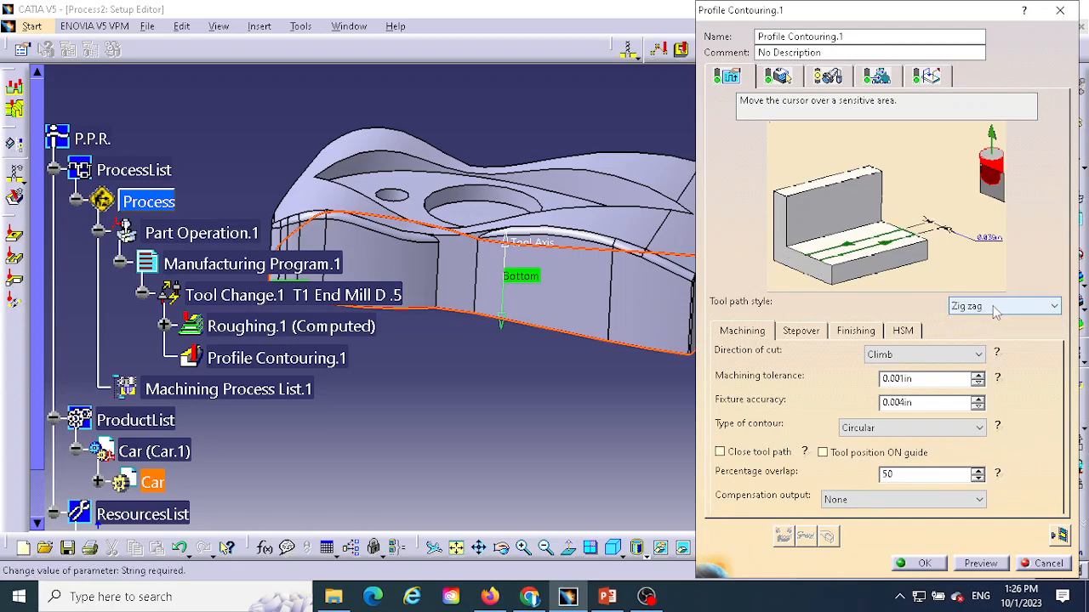
left_click(994, 309)
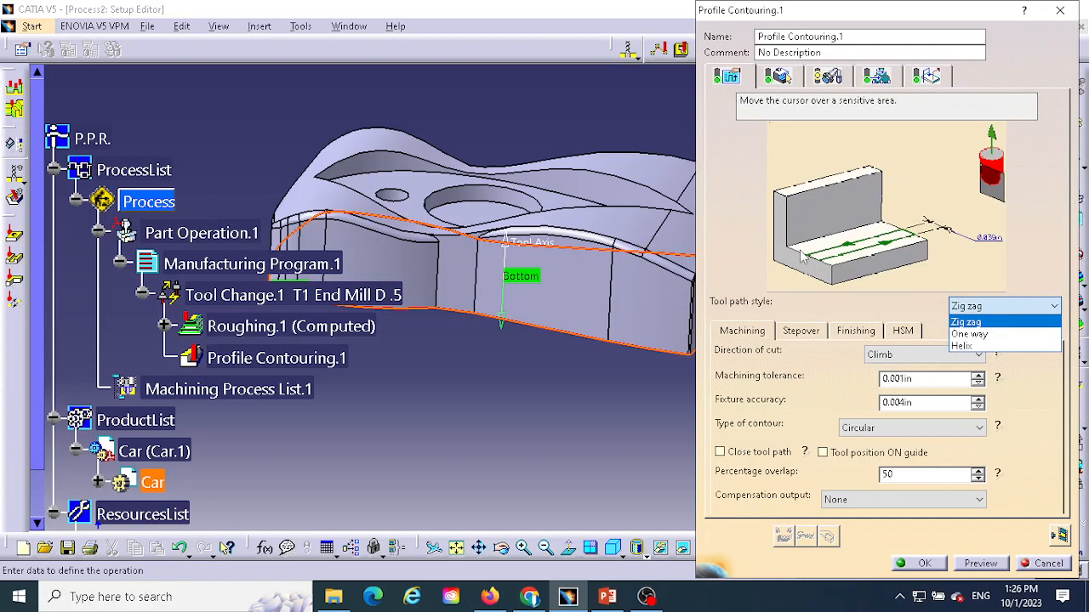
left_click(968, 335)
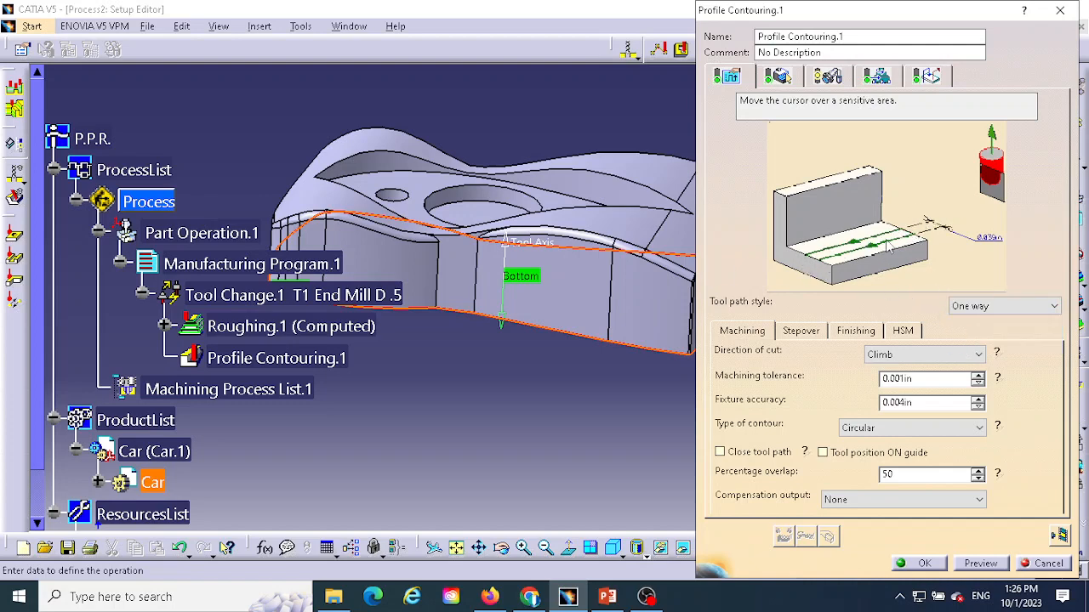
left_click(970, 308)
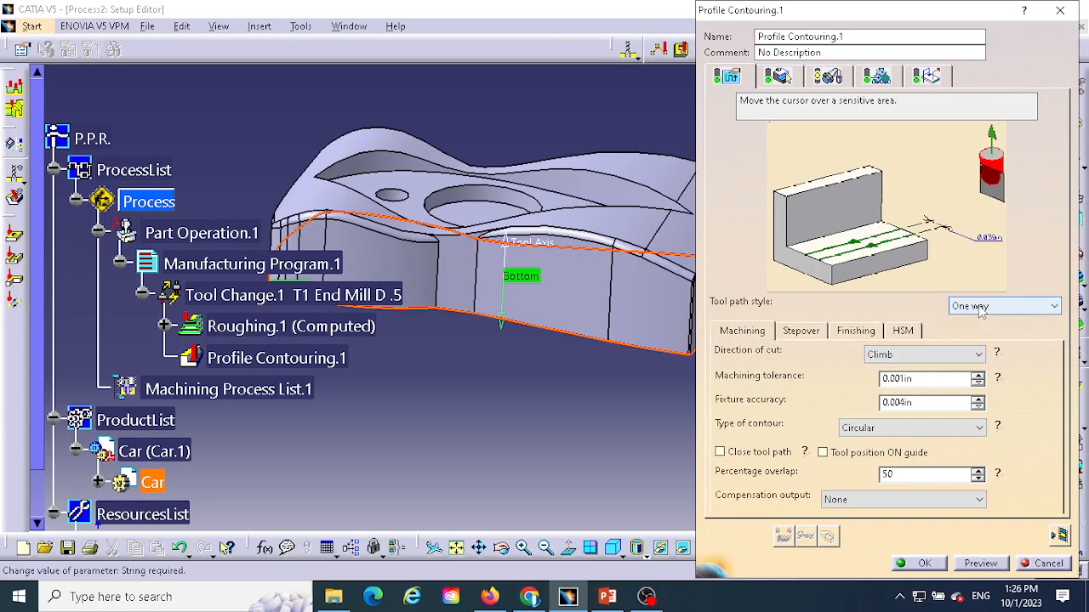
left_click(966, 347)
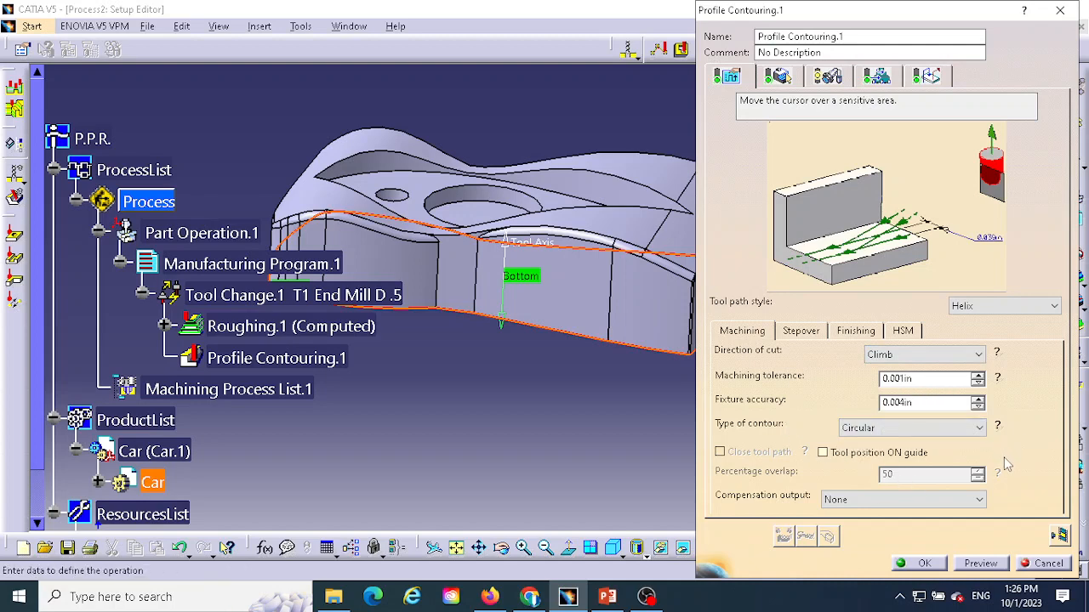
Step: Try Axial first sequencing in the contouring's stepover settings and switch back to Radial first
left_click(801, 331)
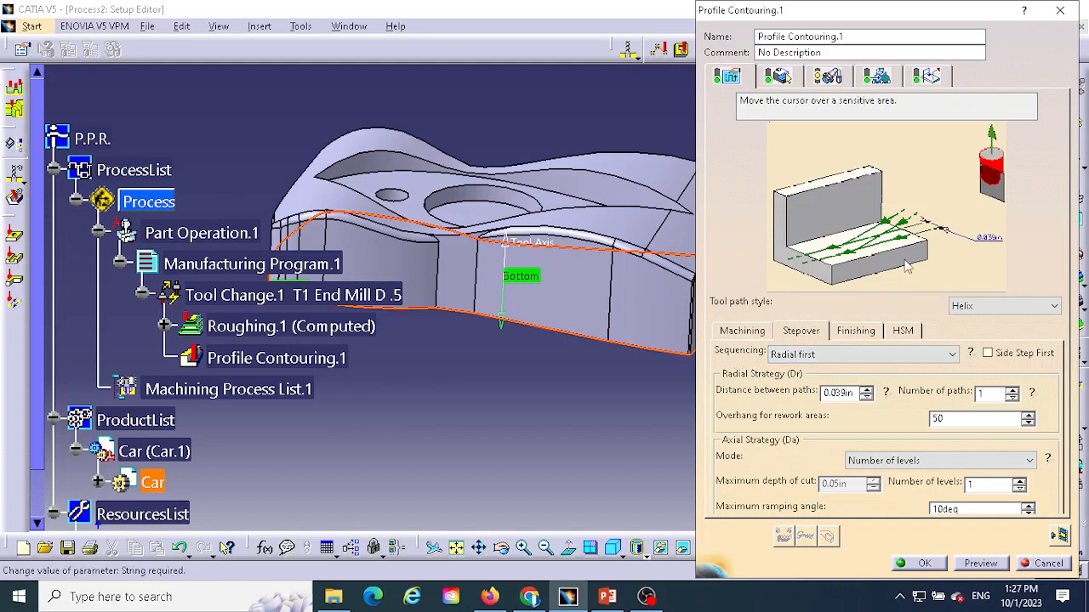
left_click(951, 353)
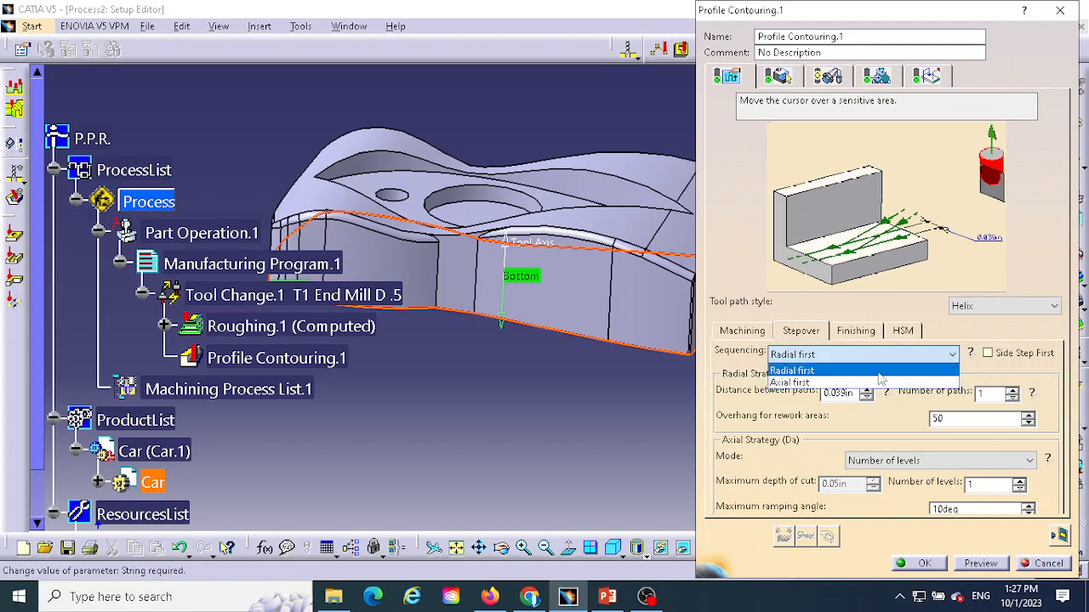
left_click(812, 383)
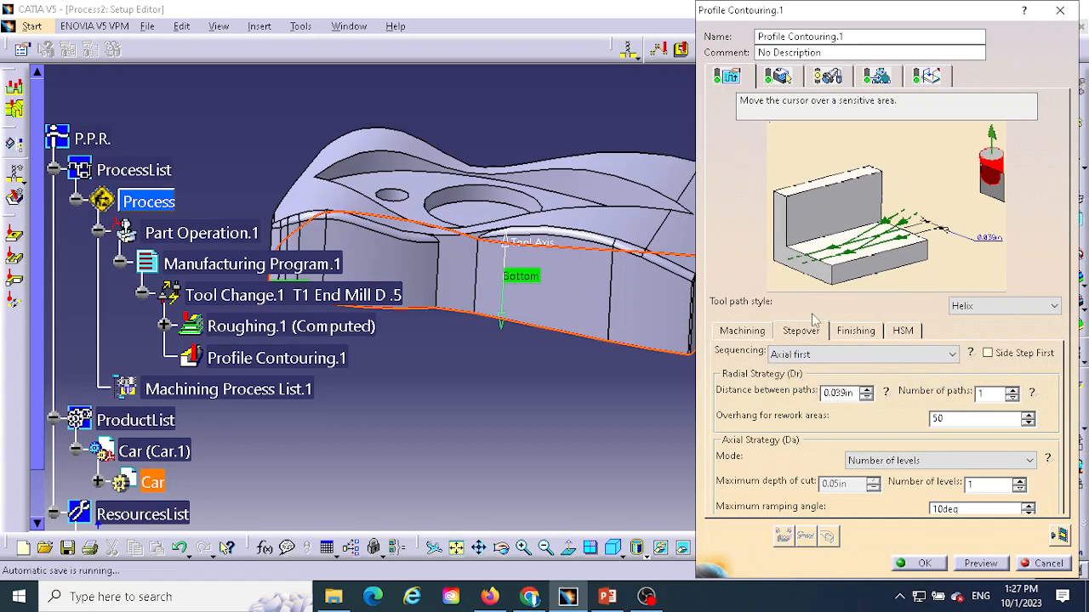
left_click(840, 357)
left_click(881, 372)
Step: Set the radial distance between paths to 0.25in and the axial strategy mode to Maximum depth of cut
left_click(842, 393)
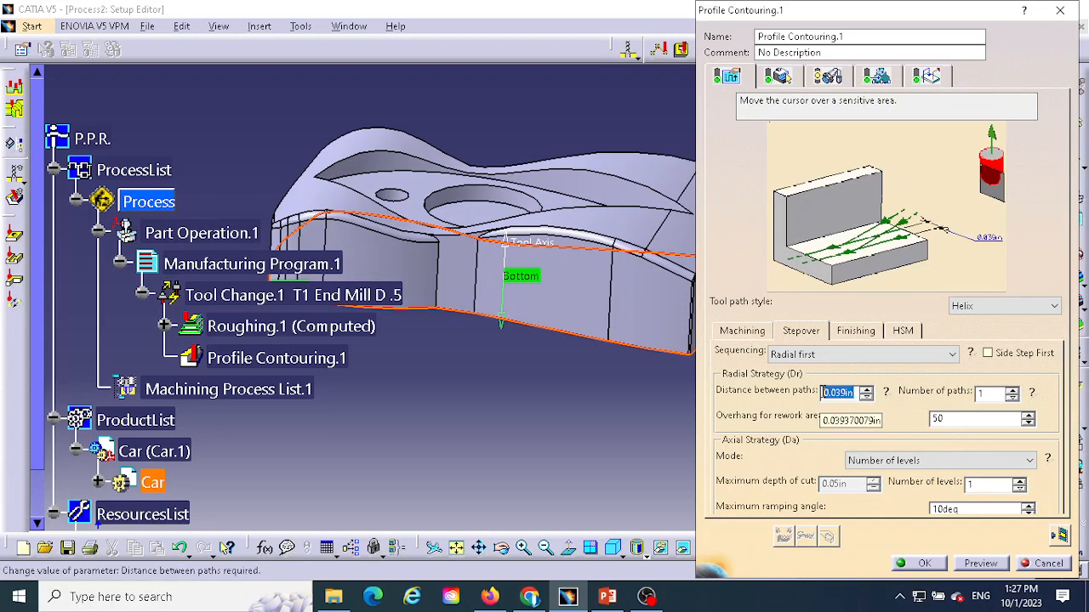
double_click(823, 394)
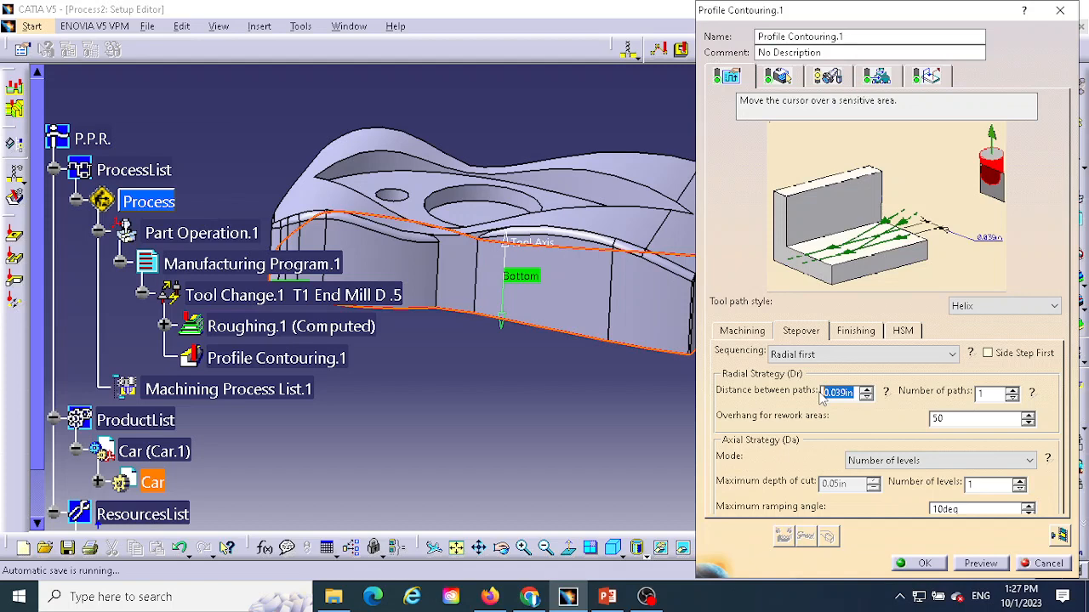
type(".25")
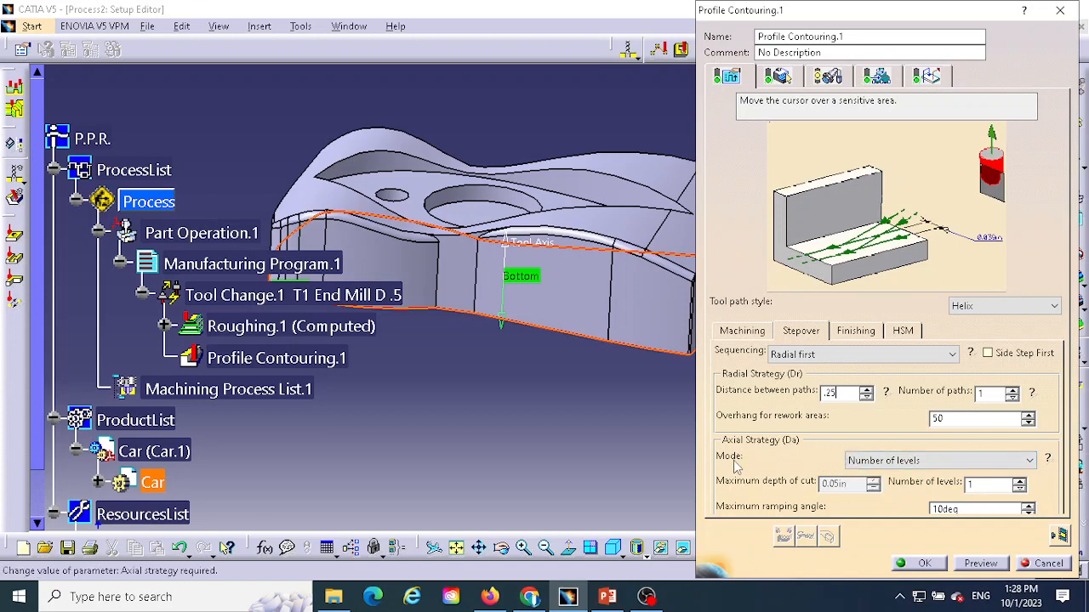
left_click(942, 462)
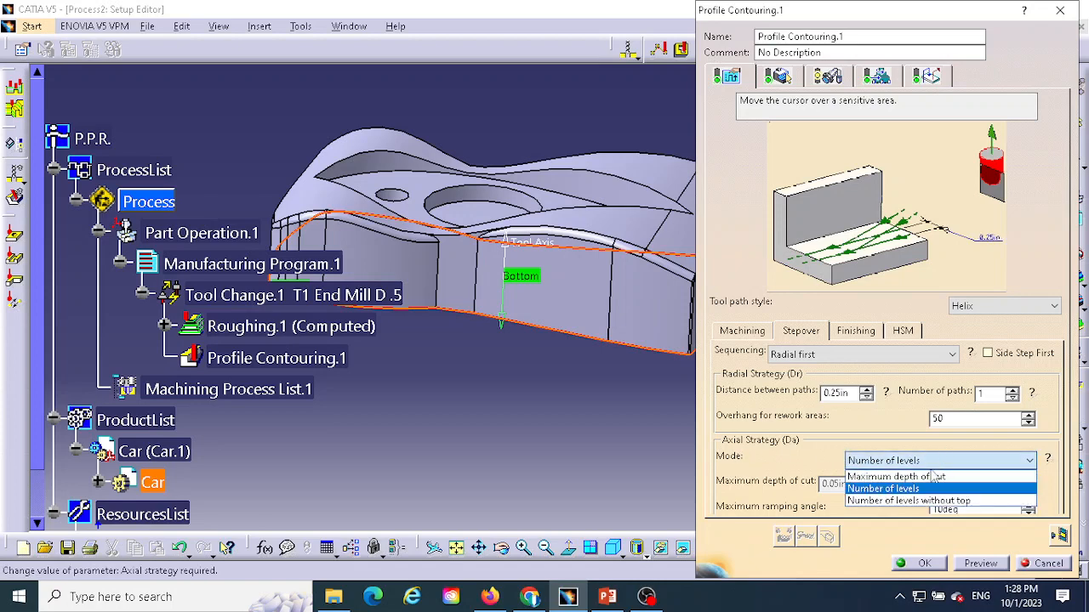
left_click(934, 478)
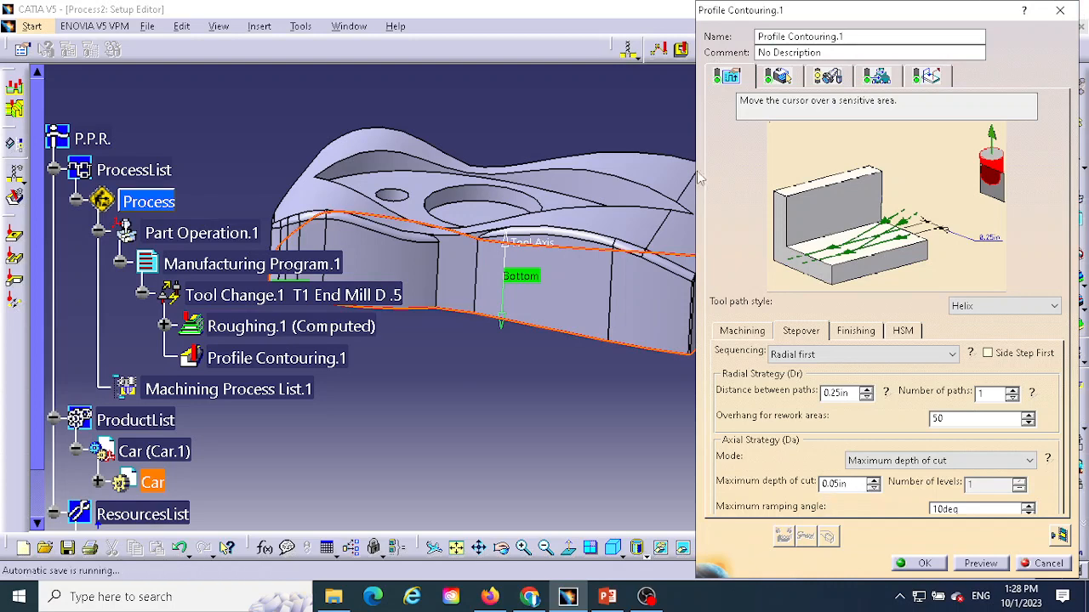
Step: Review the contouring operation's tool and its feeds and speeds, and open its macro settings
left_click(835, 85)
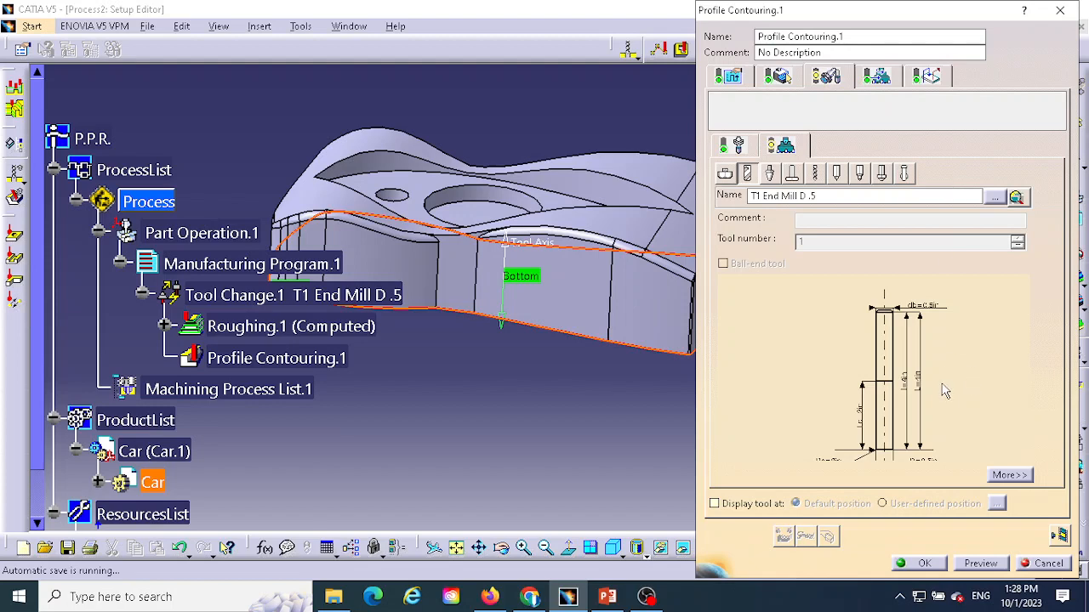
left_click(877, 76)
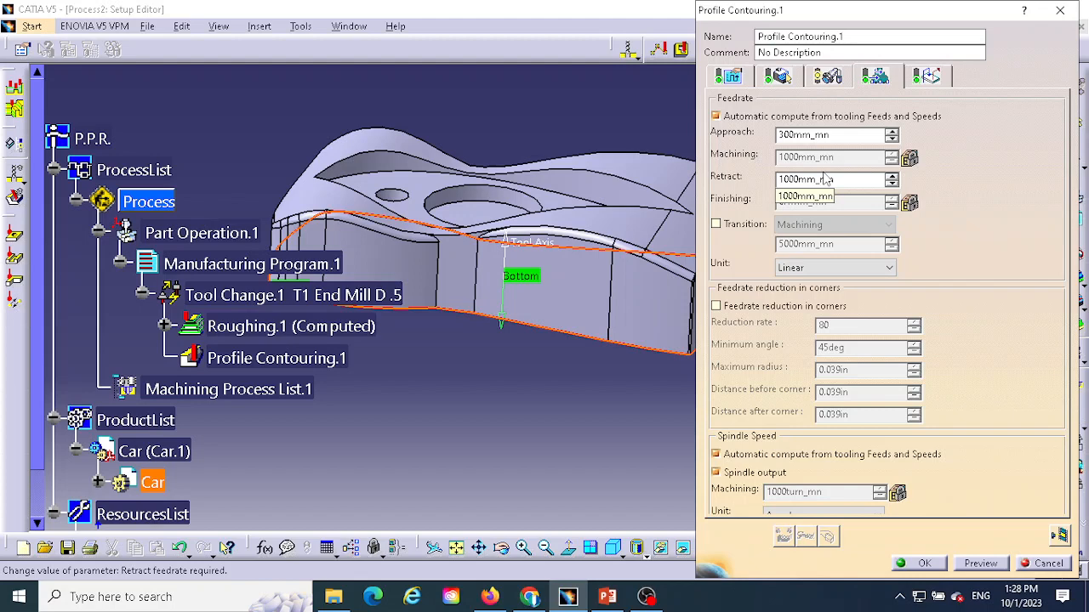
left_click(935, 75)
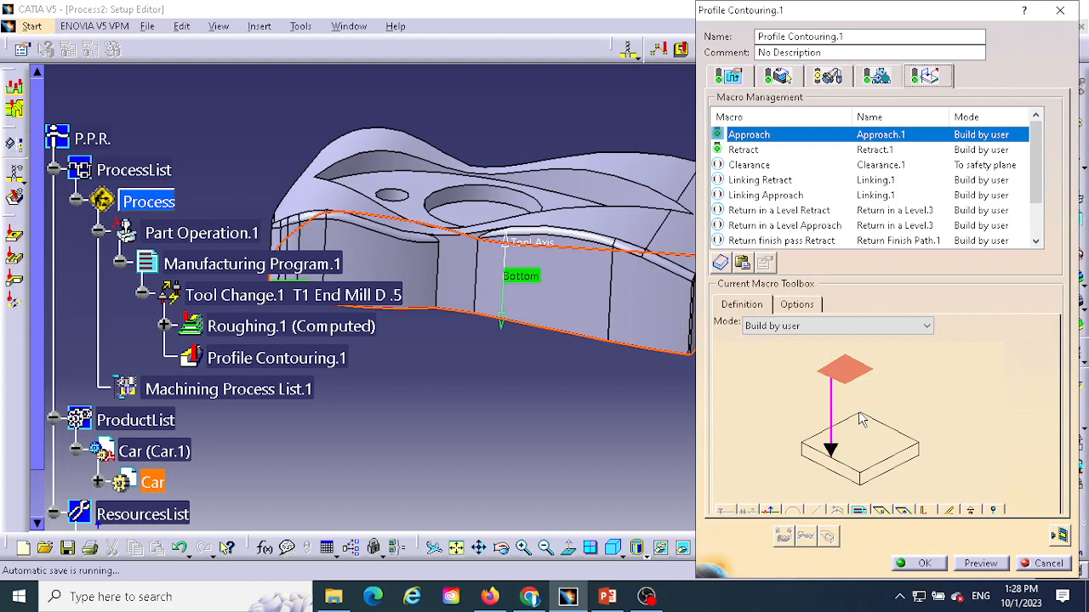
Step: Try the Horizontal horizontal axial and Circular horizontal axial modes for the Approach macro
left_click(784, 326)
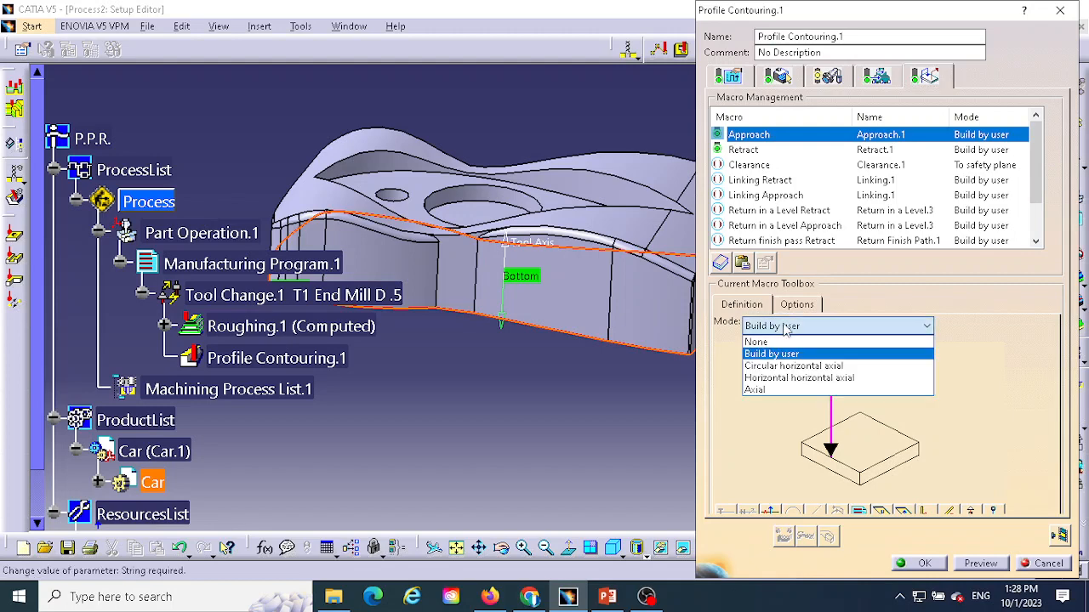
left_click(774, 379)
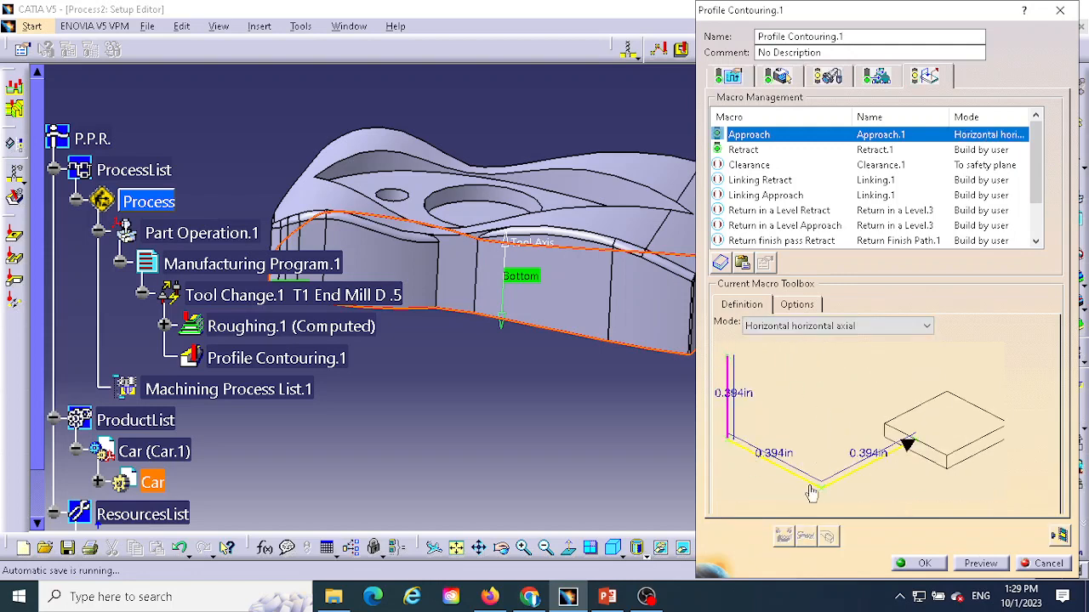
left_click(834, 326)
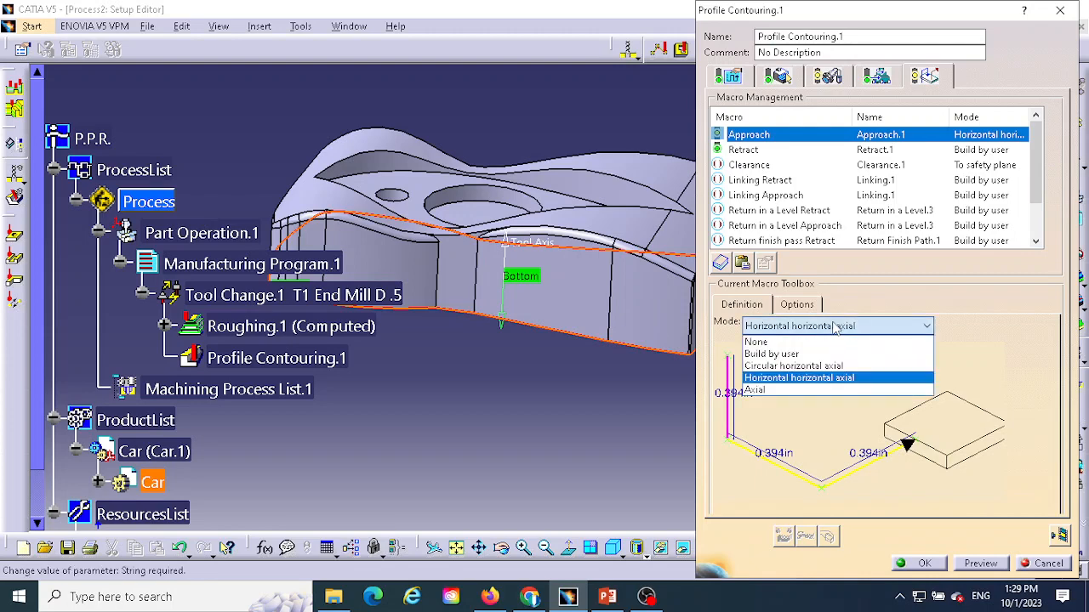
left_click(780, 368)
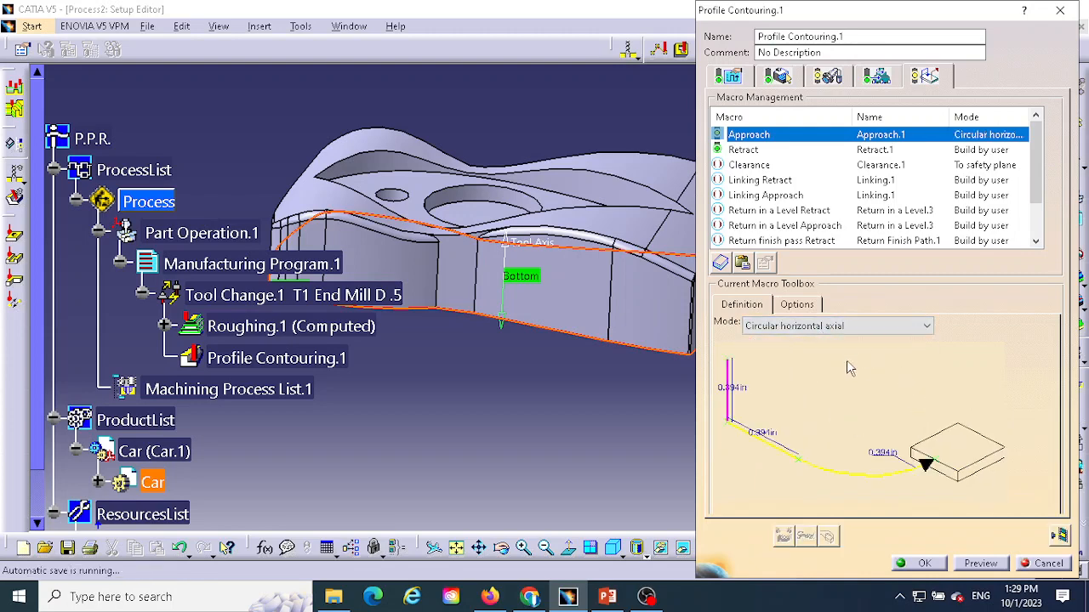
Step: Try the Build by user and None modes for the Approach macro, returning to Build by user
left_click(784, 329)
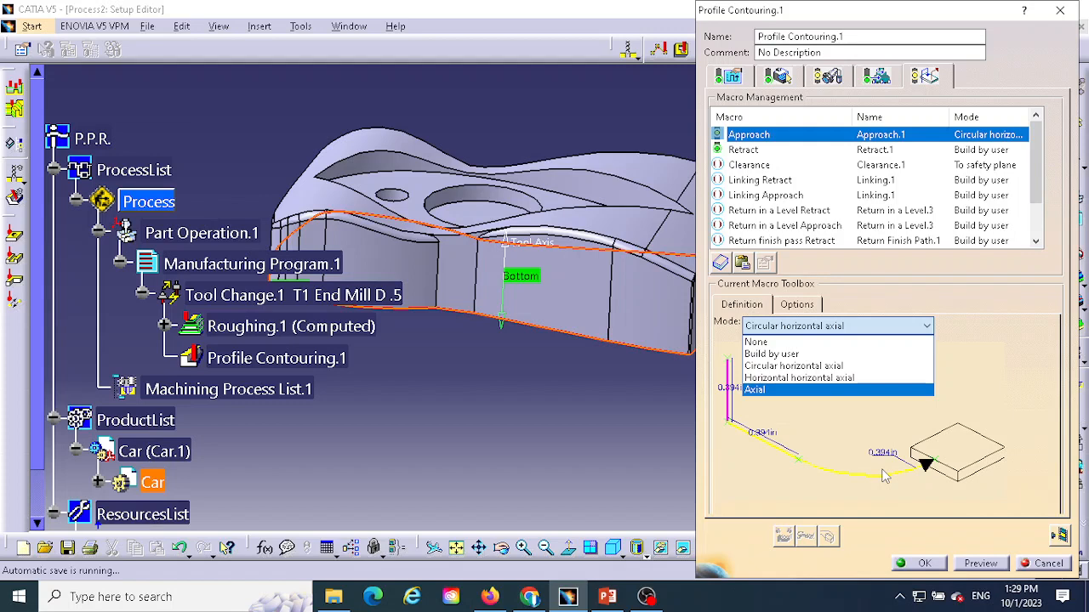
left_click(768, 353)
left_click(800, 325)
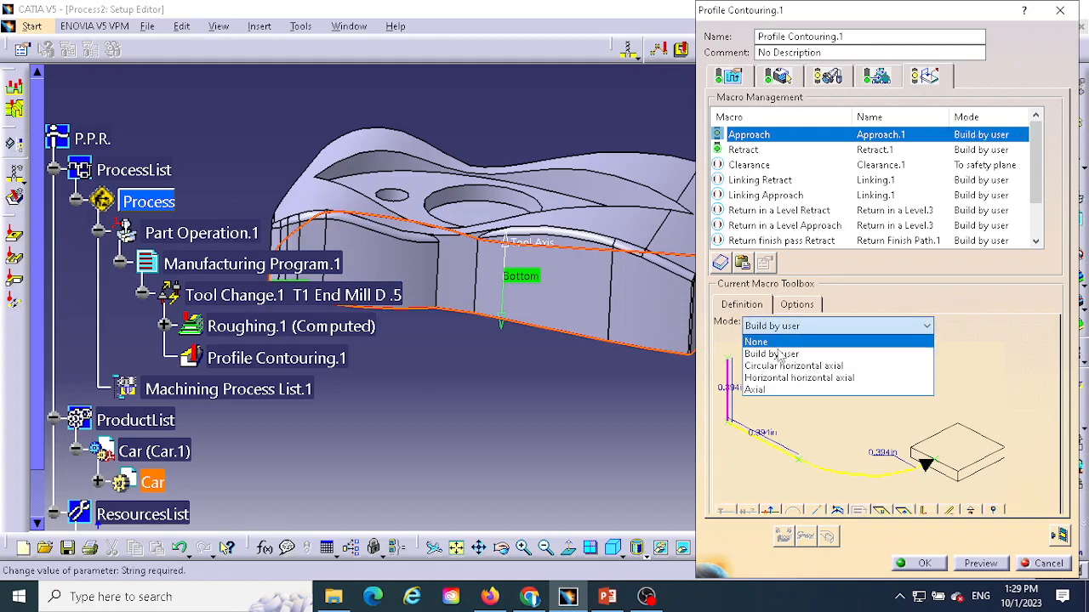
left_click(771, 341)
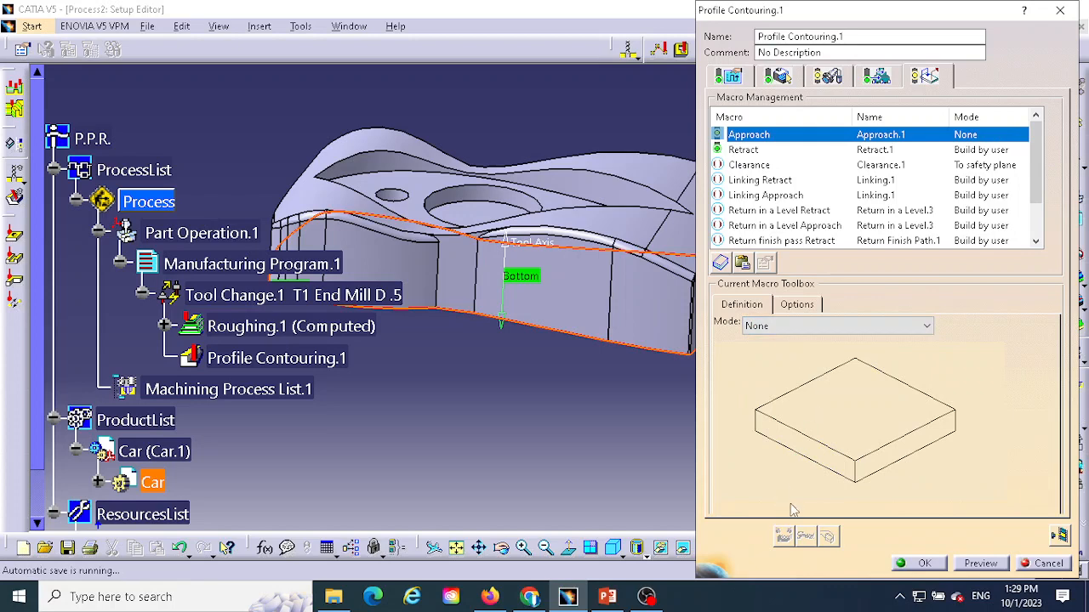
left_click(809, 325)
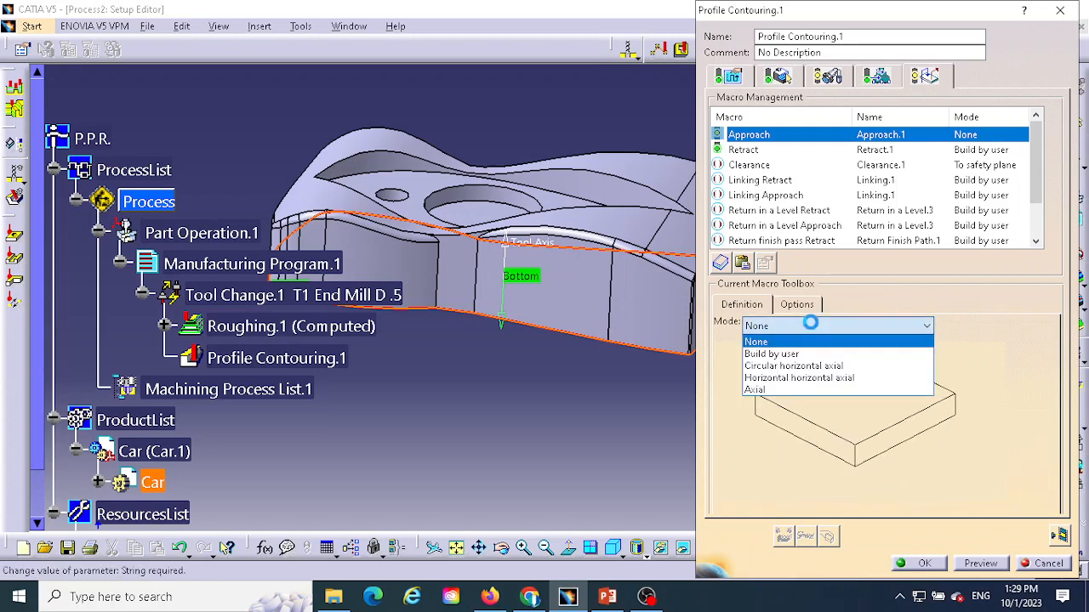
left_click(770, 354)
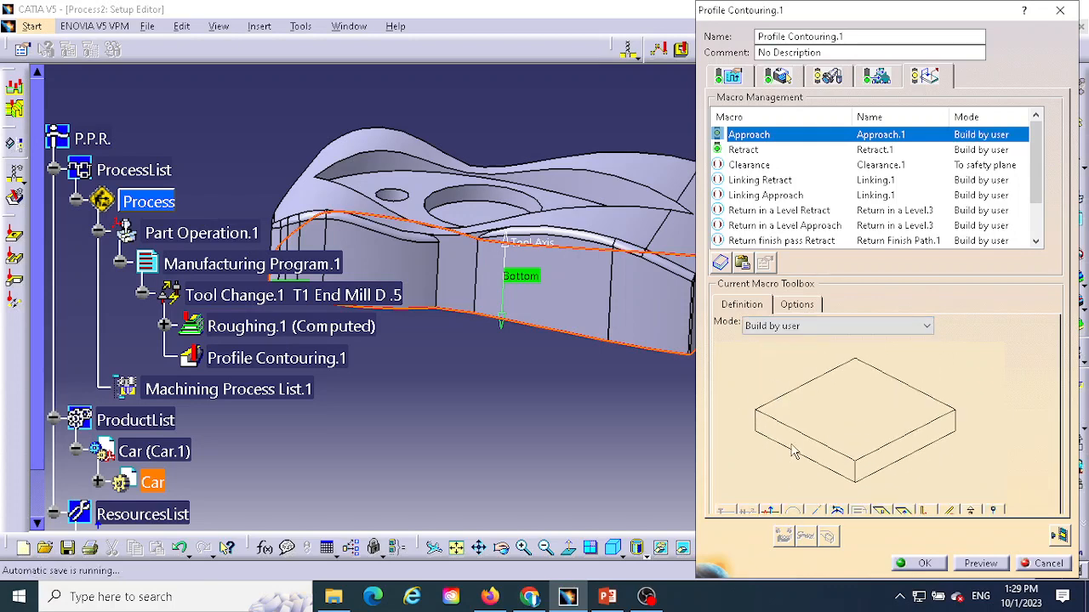
scroll(822, 496, "down", 2)
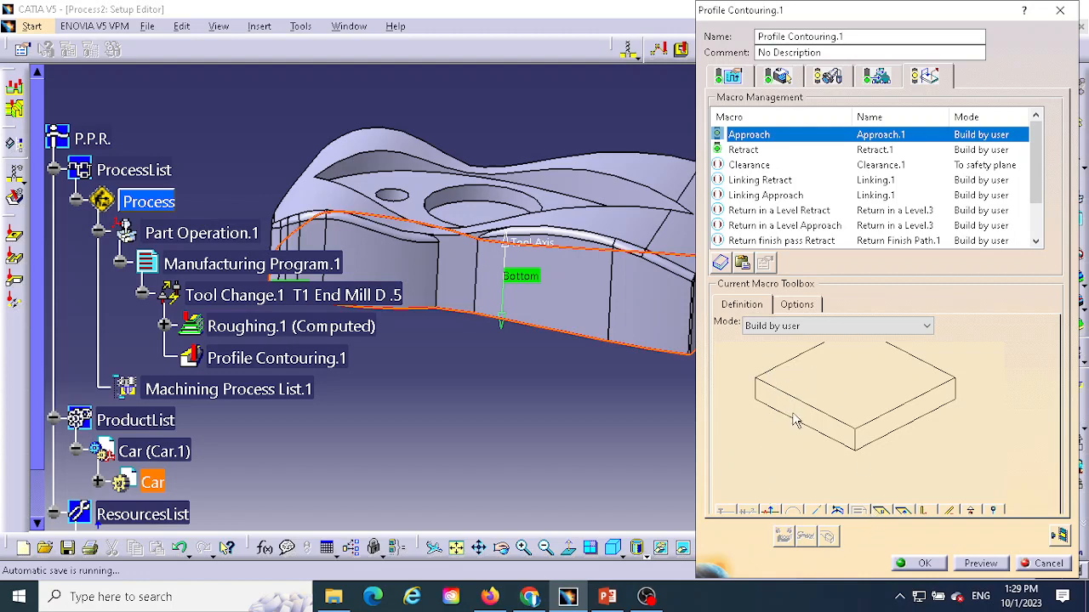
scroll(927, 477, "up", 2)
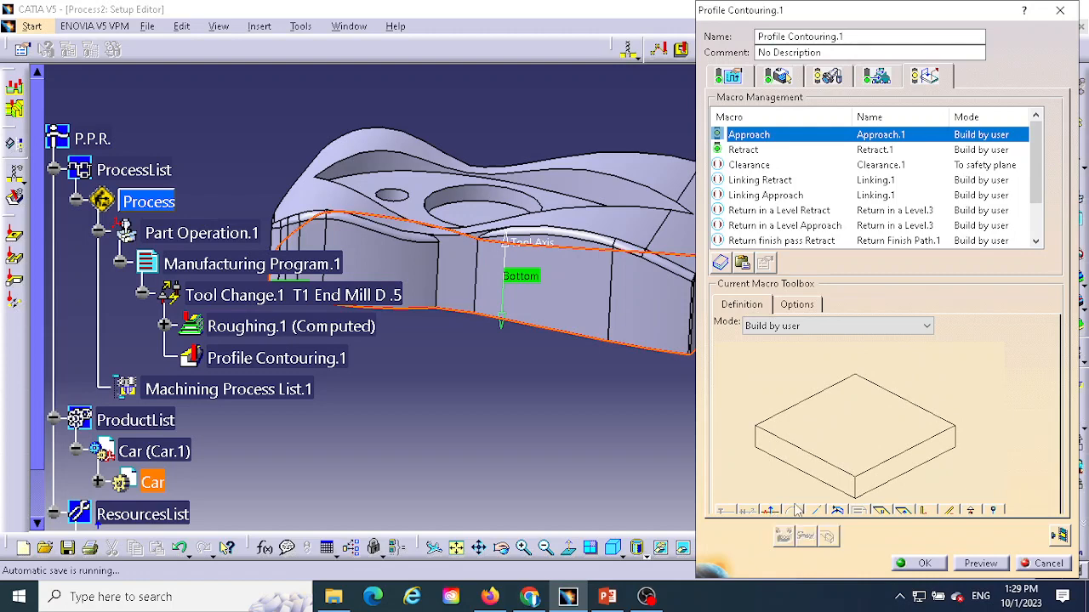
Step: Try the Axial mode for the Approach macro and settle on Horizontal horizontal axial
left_click(808, 326)
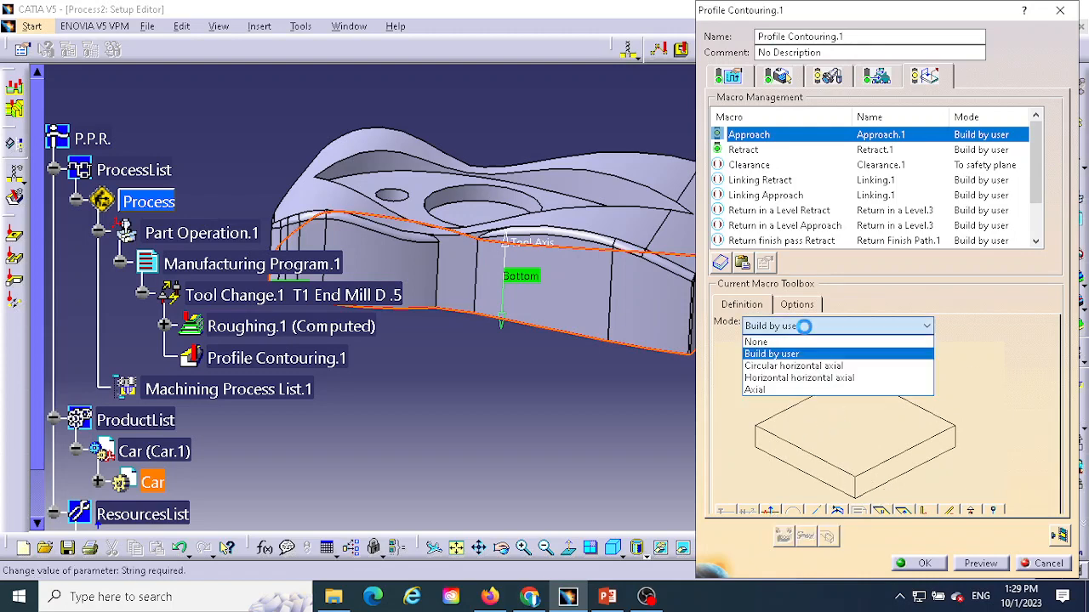
left_click(769, 391)
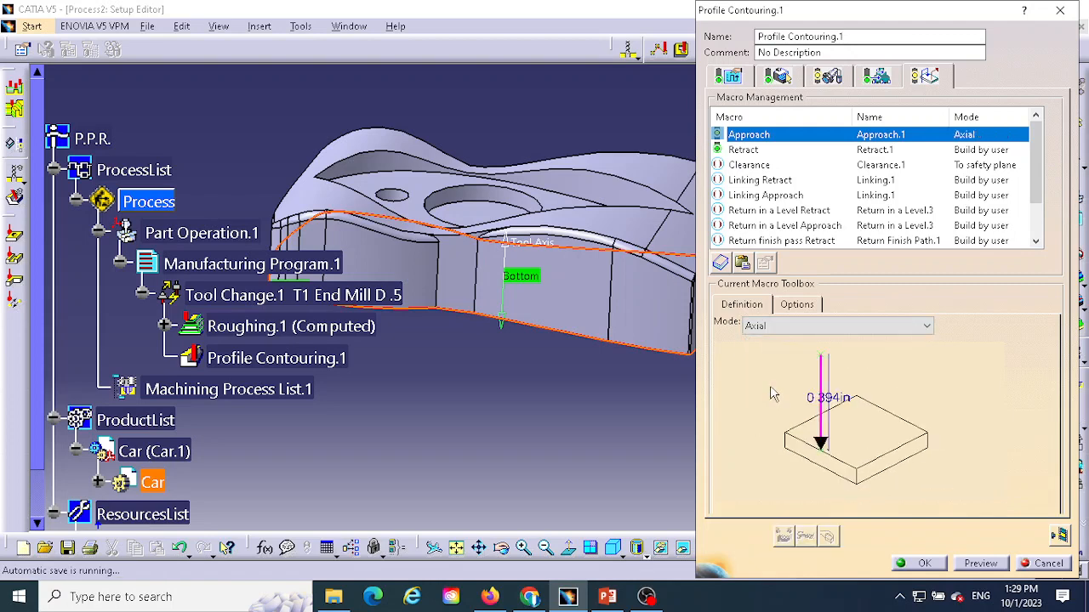
left_click(791, 328)
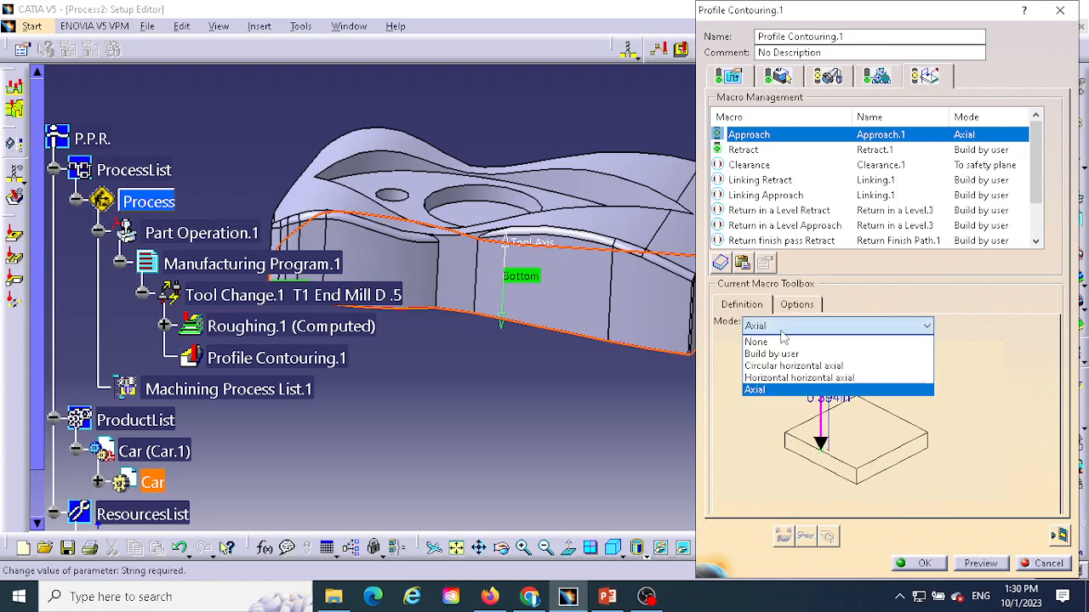
left_click(772, 379)
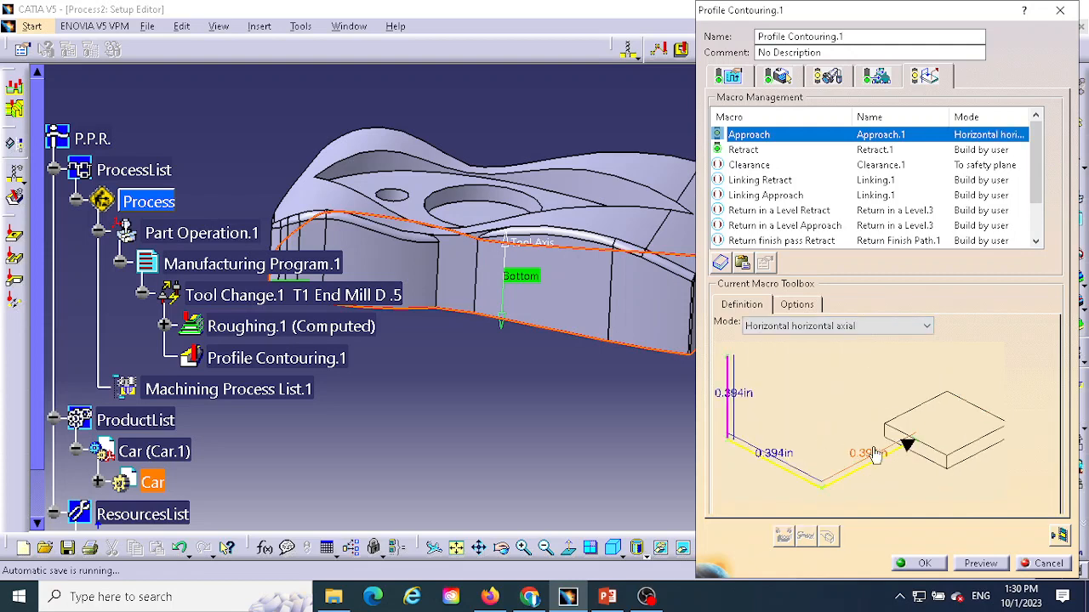
Step: Set the axial distance and both horizontal distances of the Approach macro to 0.25in
double_click(740, 400)
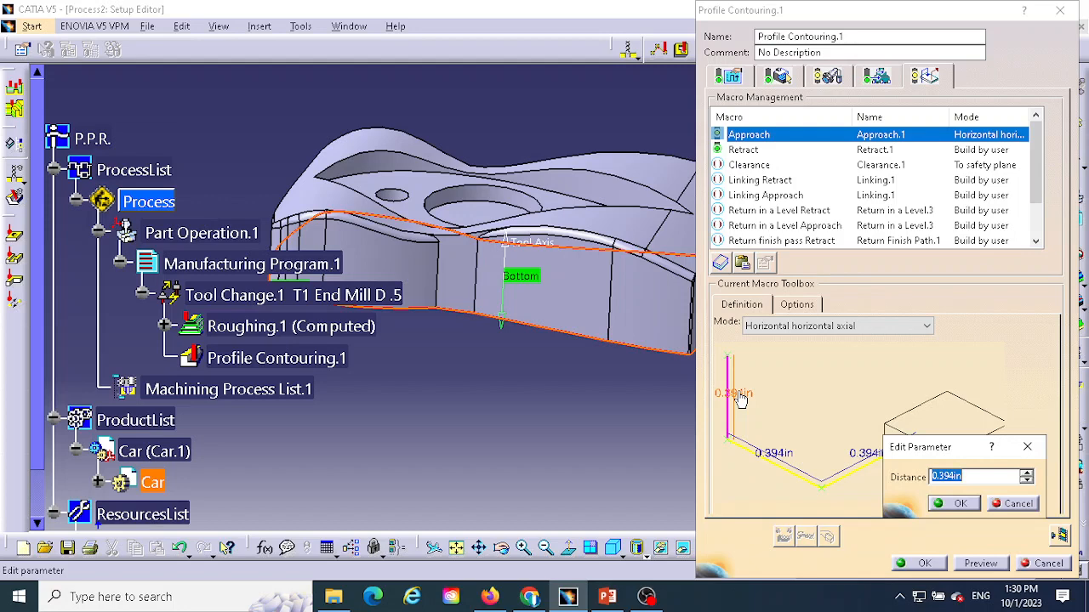
key("BackSpace")
left_click(955, 503)
double_click(775, 455)
key("BackSpace")
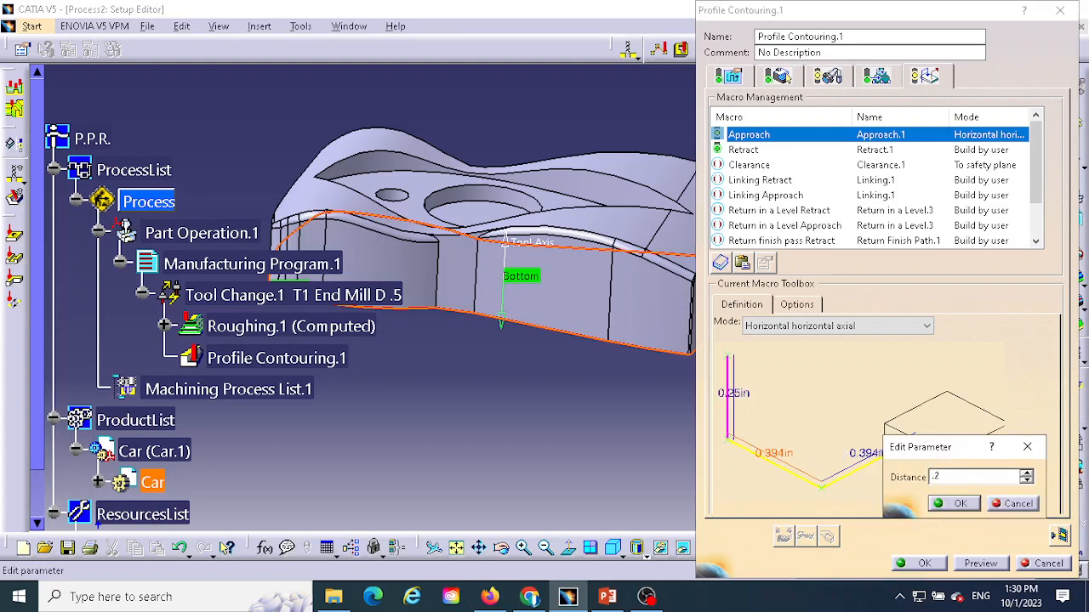
left_click(953, 505)
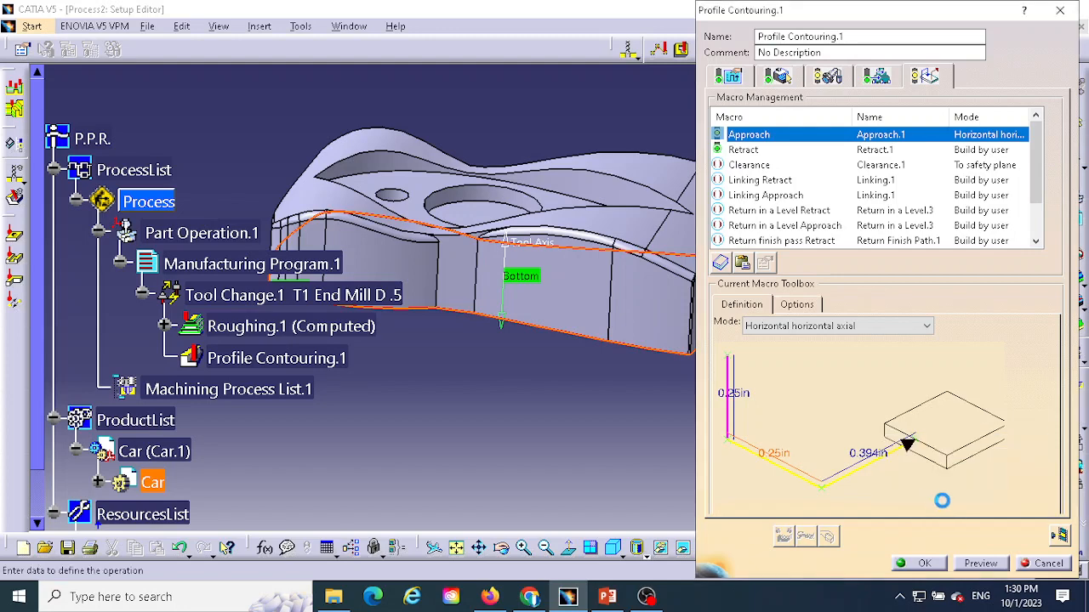
double_click(863, 457)
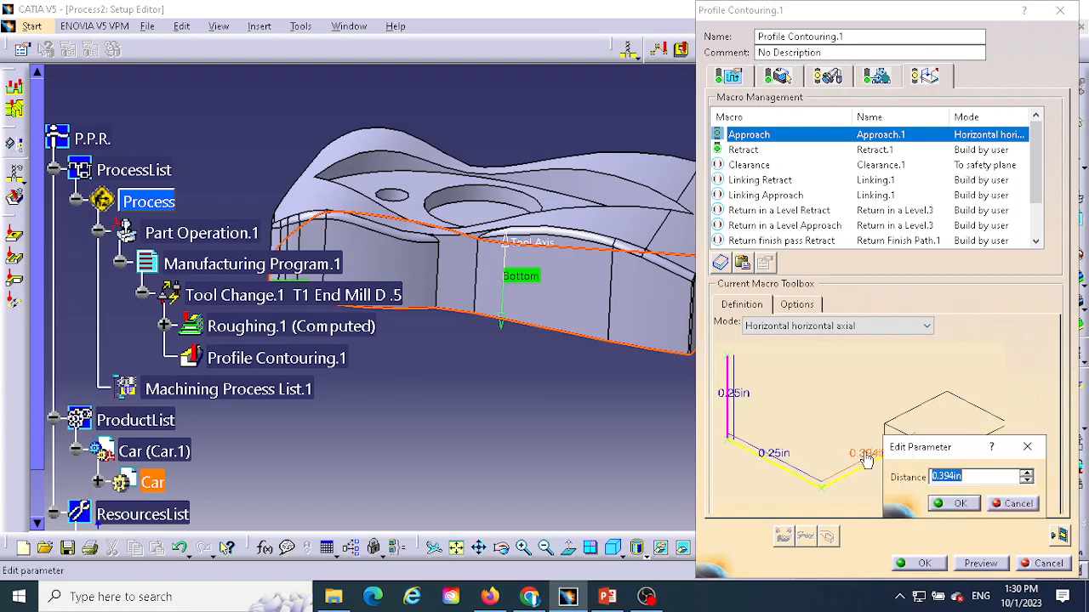
key("BackSpace")
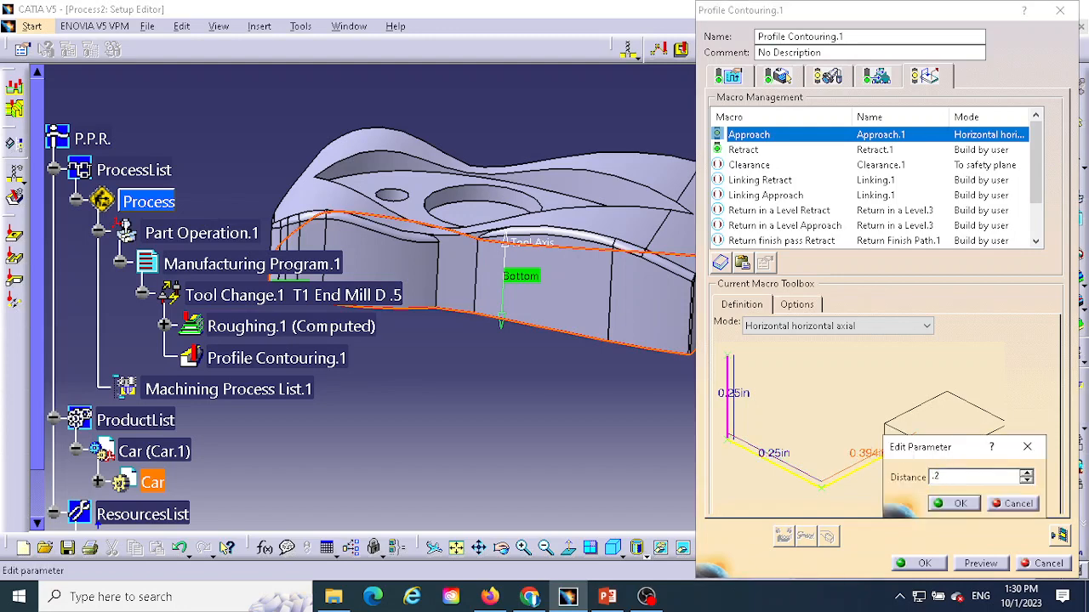
type(".25")
left_click(956, 503)
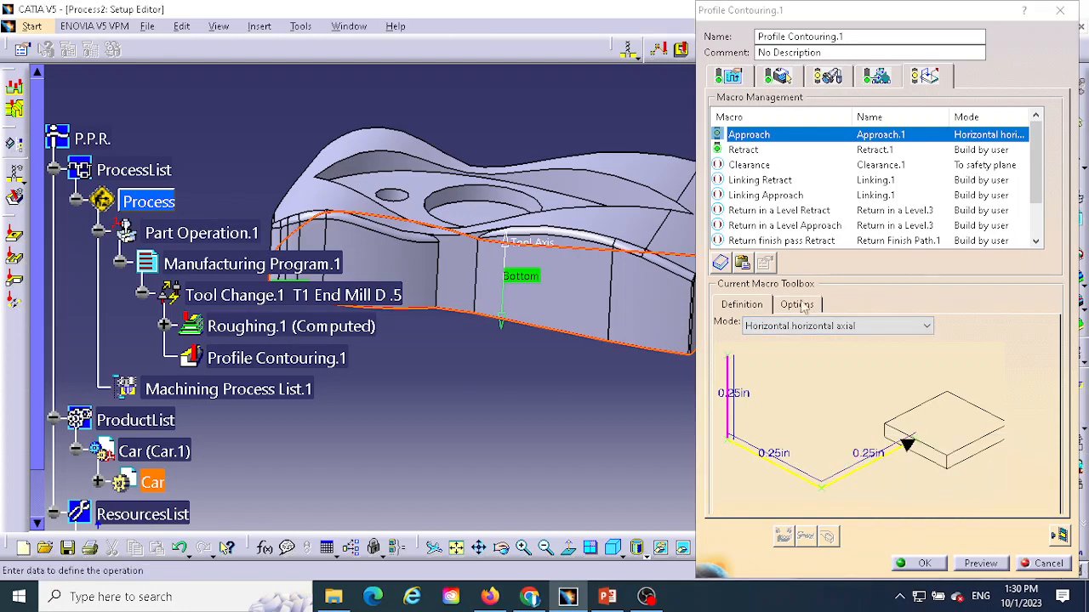
Step: Set the Retract macro's mode to Horizontal horizontal axial and check the Clearance macro's definition
left_click(743, 150)
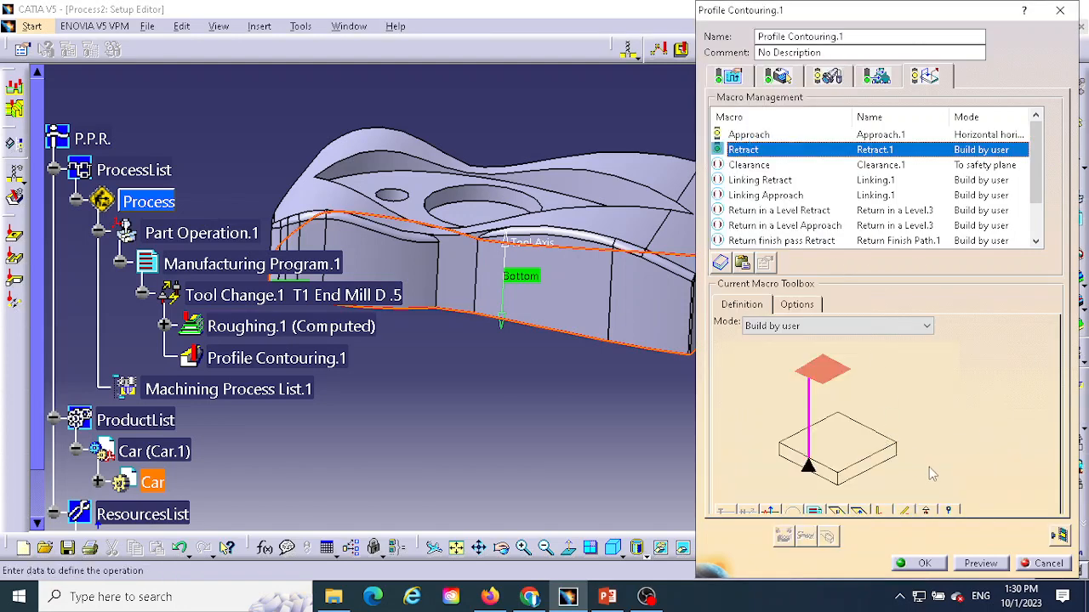
left_click(796, 328)
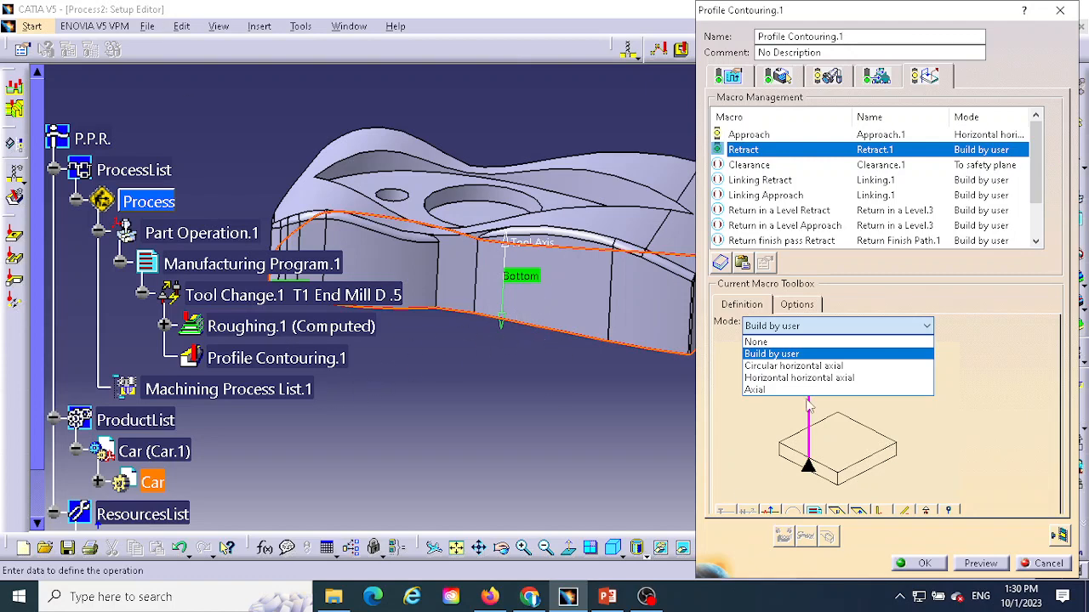
left_click(768, 378)
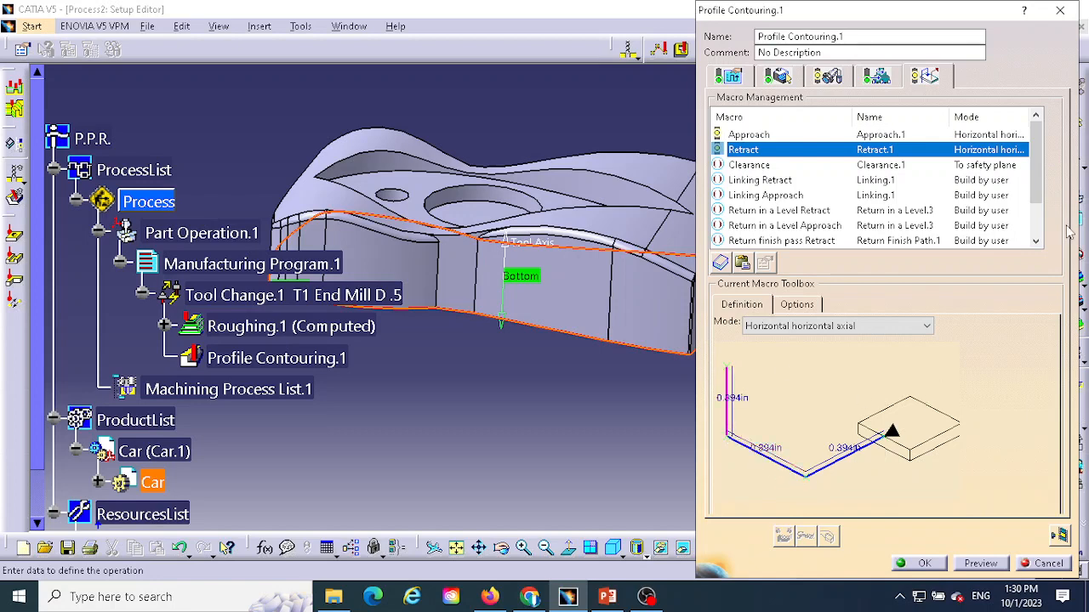
left_click(752, 165)
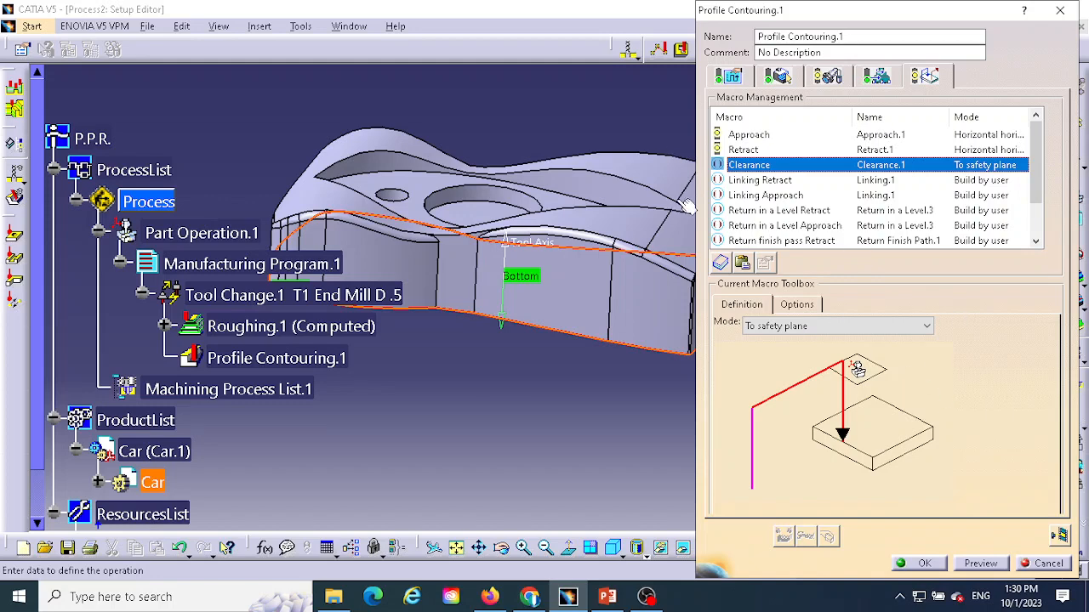
left_click(745, 152)
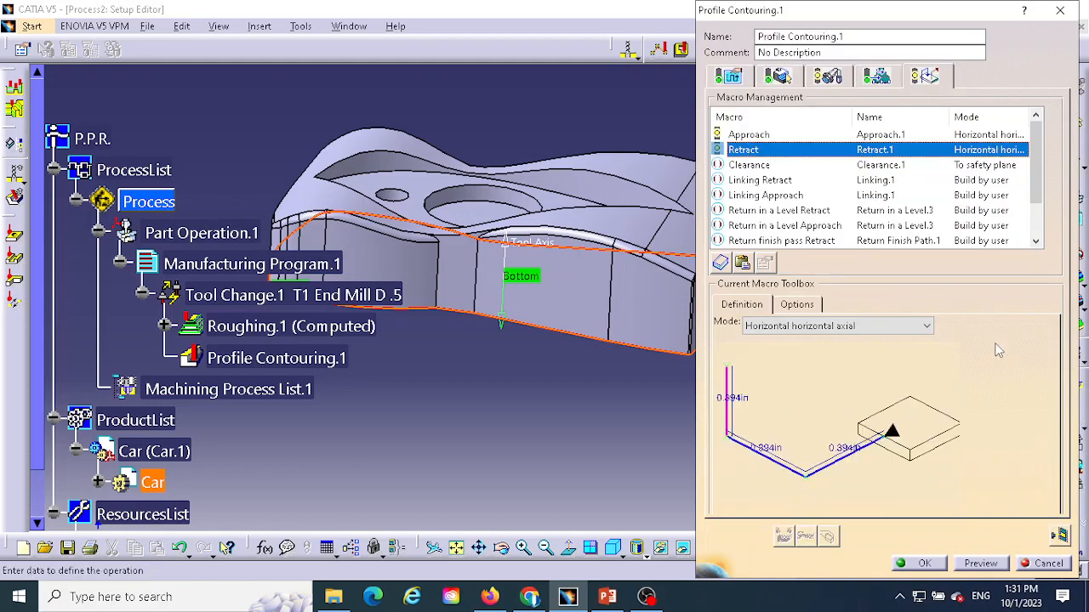
Step: Set the axial distance and both horizontal distances of the Retract macro to 0.25in
double_click(742, 401)
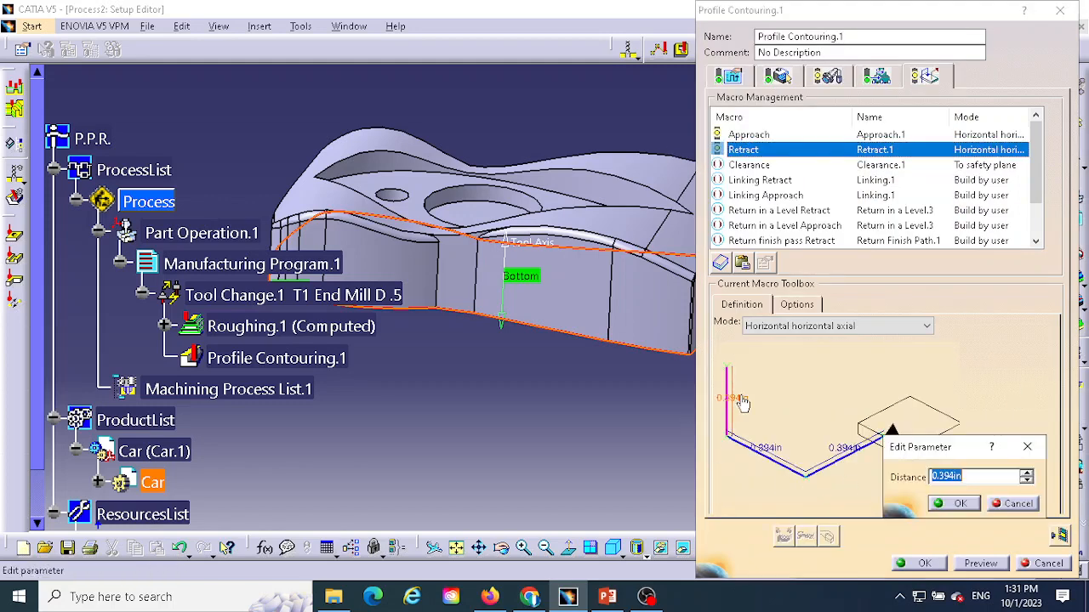
key("BackSpace")
type(".25")
left_click(964, 507)
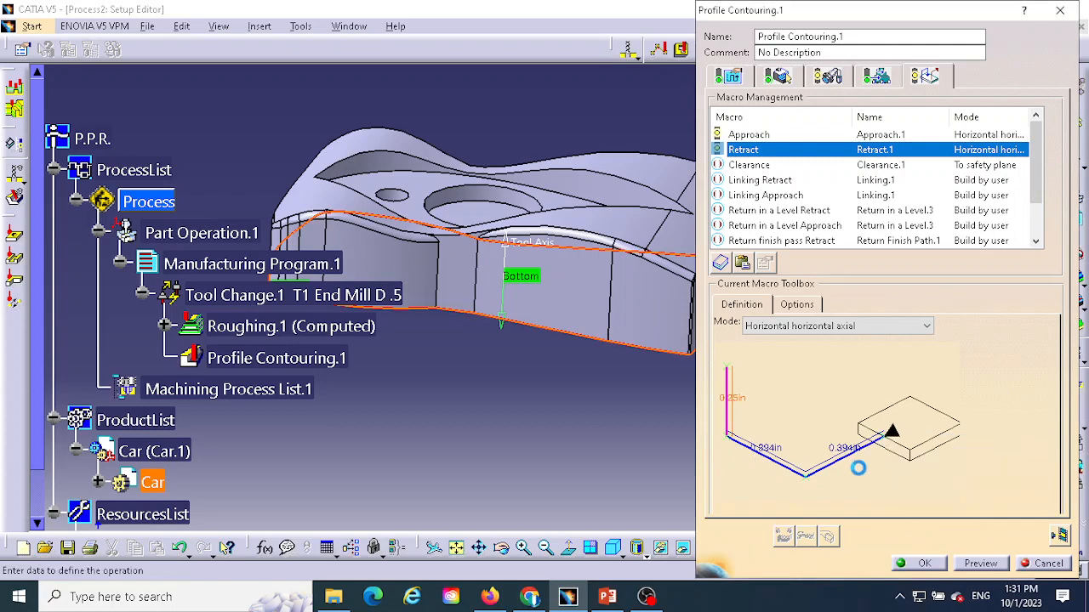
double_click(774, 450)
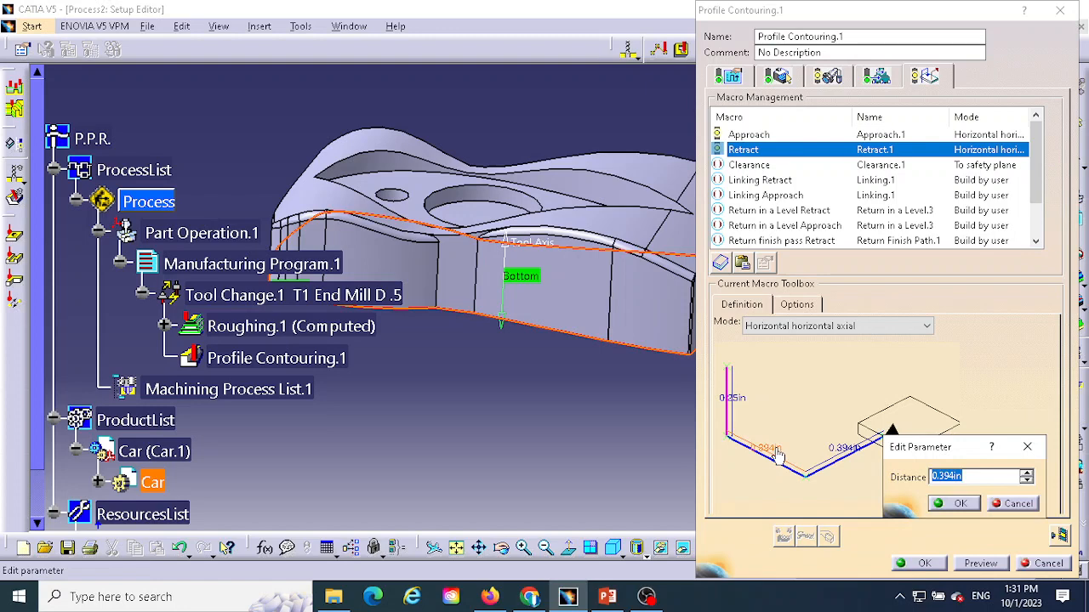
key("BackSpace")
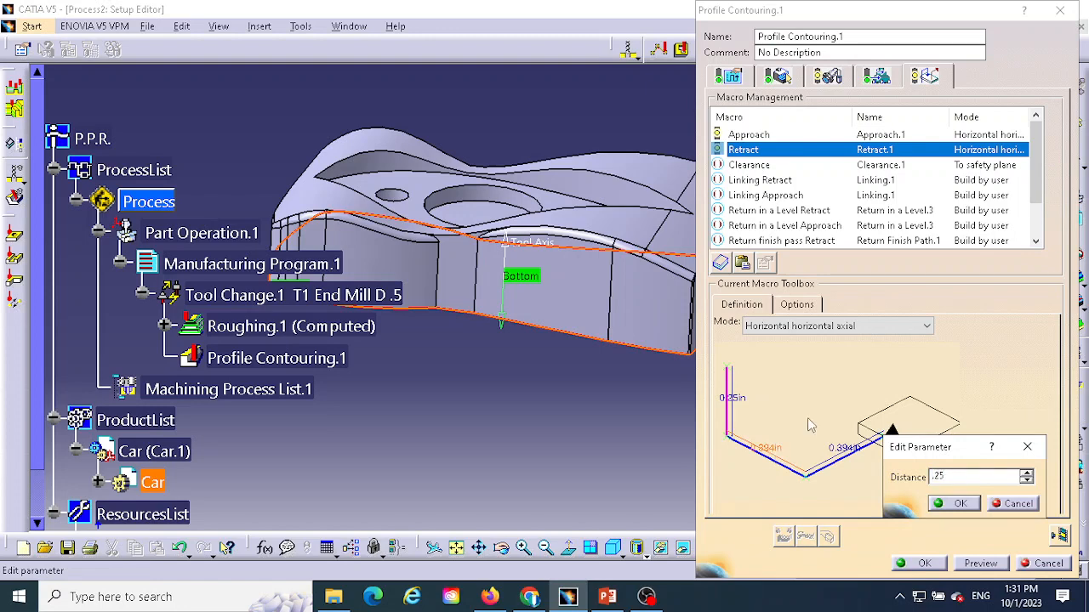
left_click(957, 505)
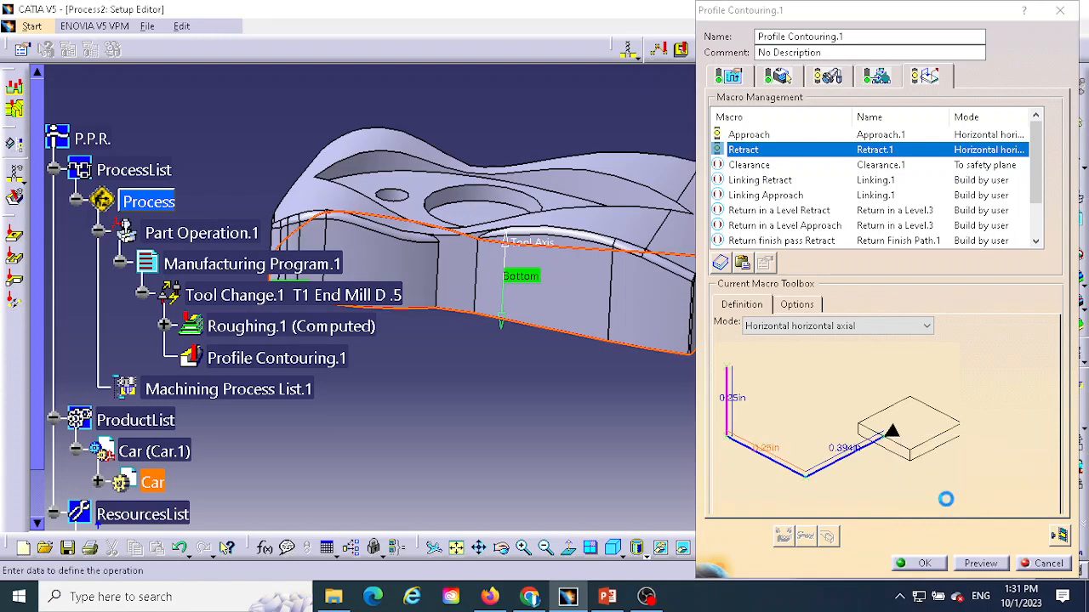
double_click(844, 449)
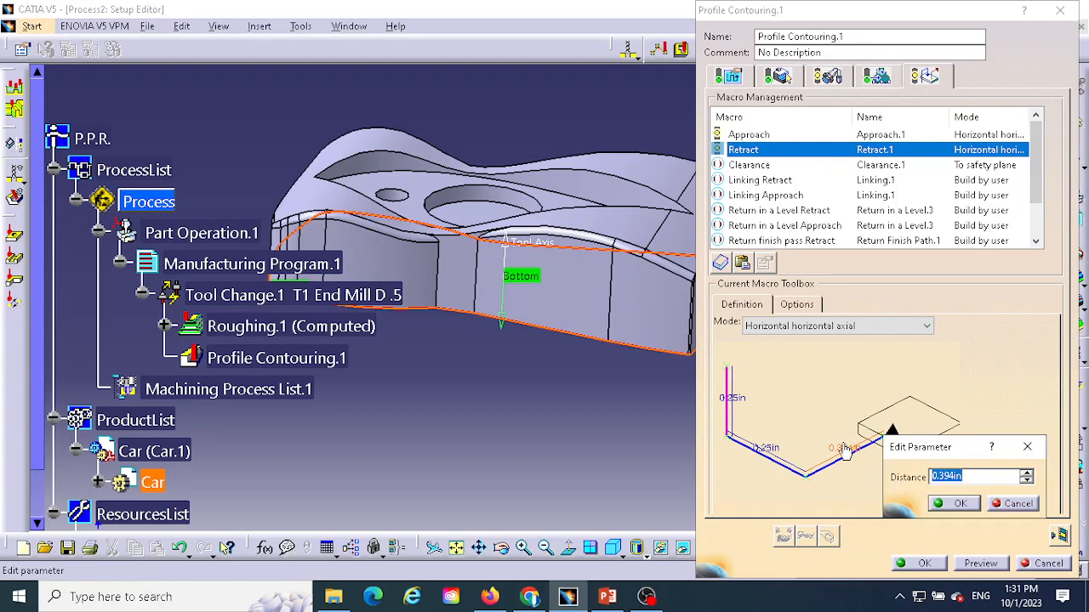
key("BackSpace")
left_click(963, 506)
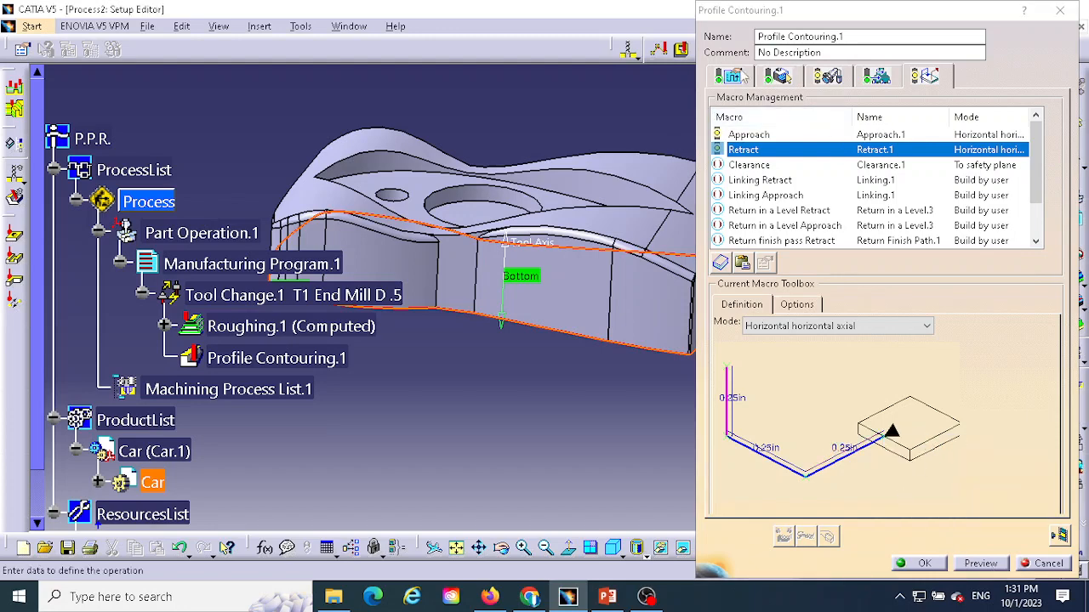
Step: Compute and replay the Profile Contouring tool path, examining its contour around the car's side walls and its approach and retract moves
left_click(1060, 535)
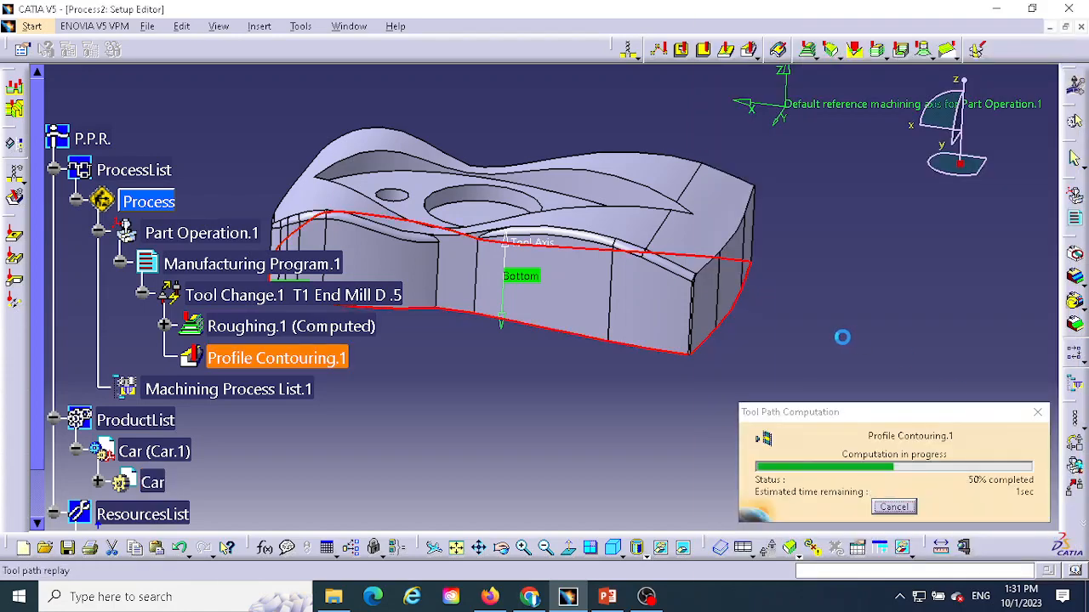
middle_click_drag(678, 399, 420, 328)
middle_click_drag(763, 205, 649, 266)
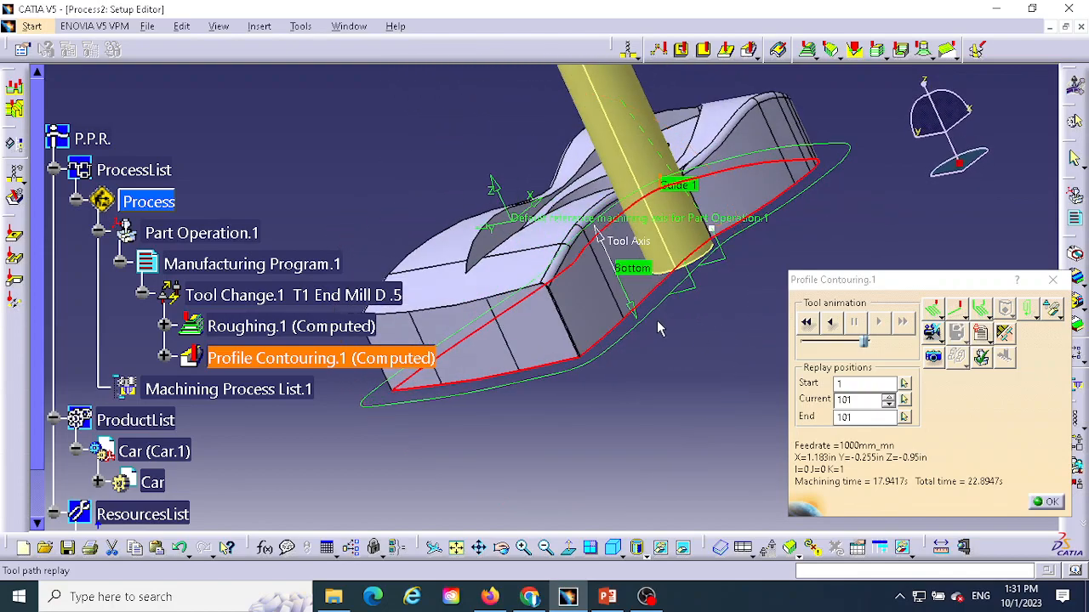
middle_click_drag(658, 329, 786, 282)
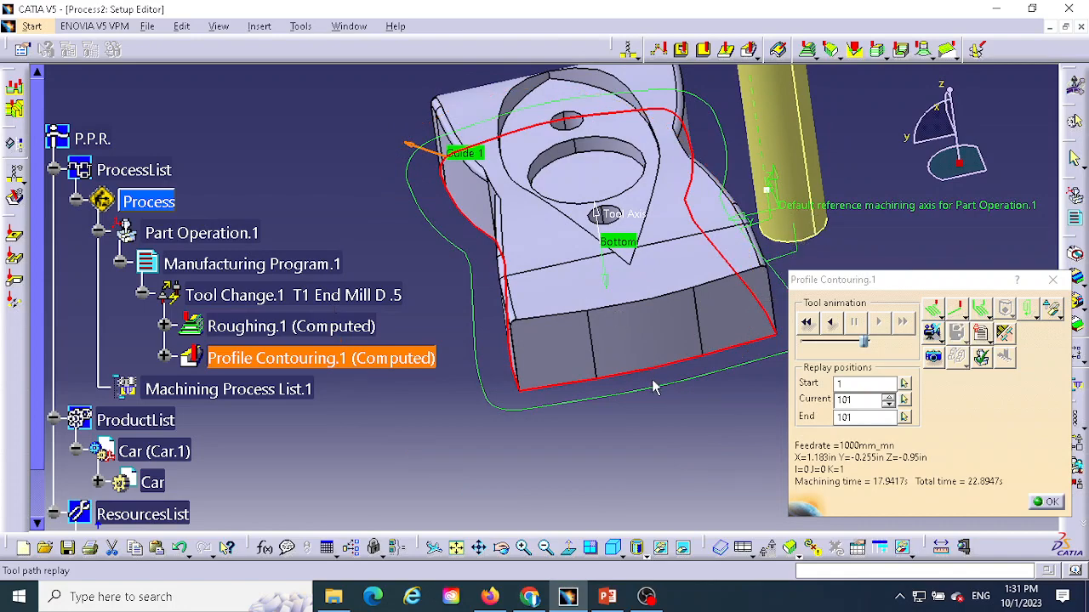
middle_click_drag(656, 388, 572, 361)
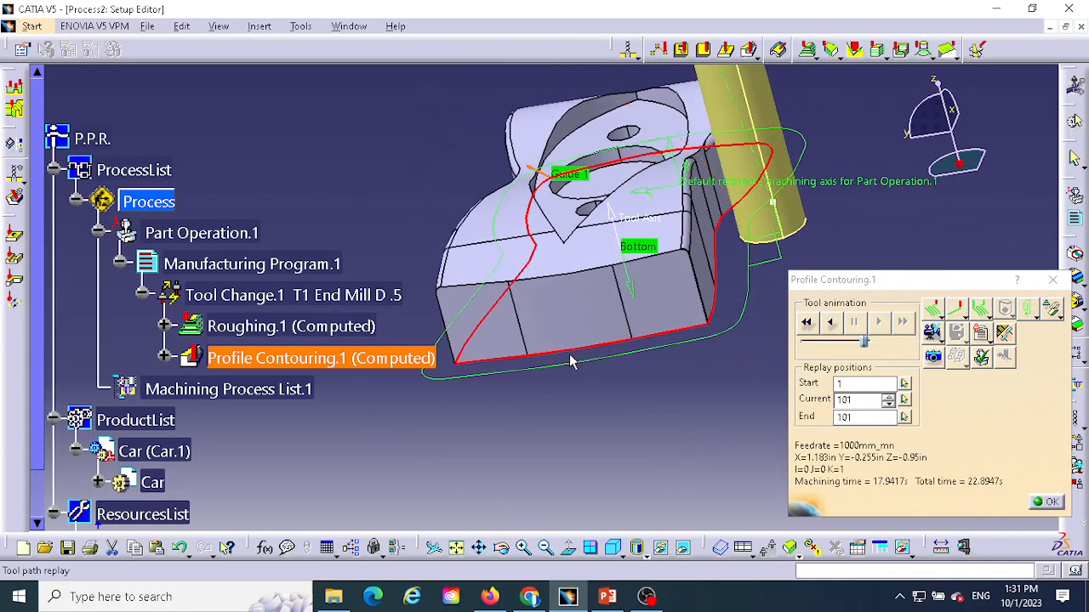
Step: Run the material removal video through roughing and contouring, inspect the machined side walls from several angles, and close the replay
left_click(932, 332)
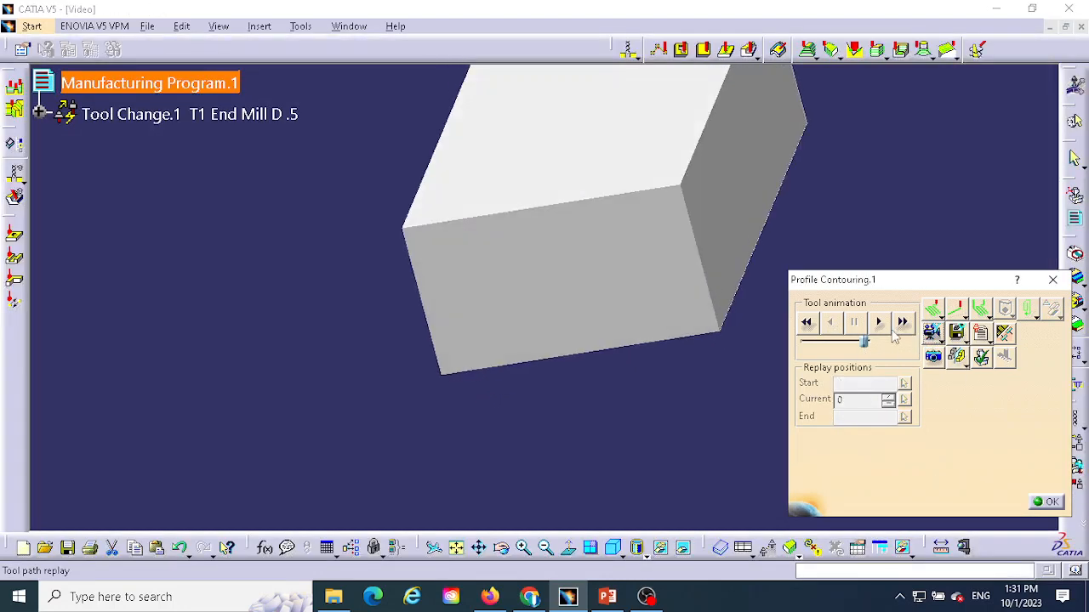
left_click(878, 322)
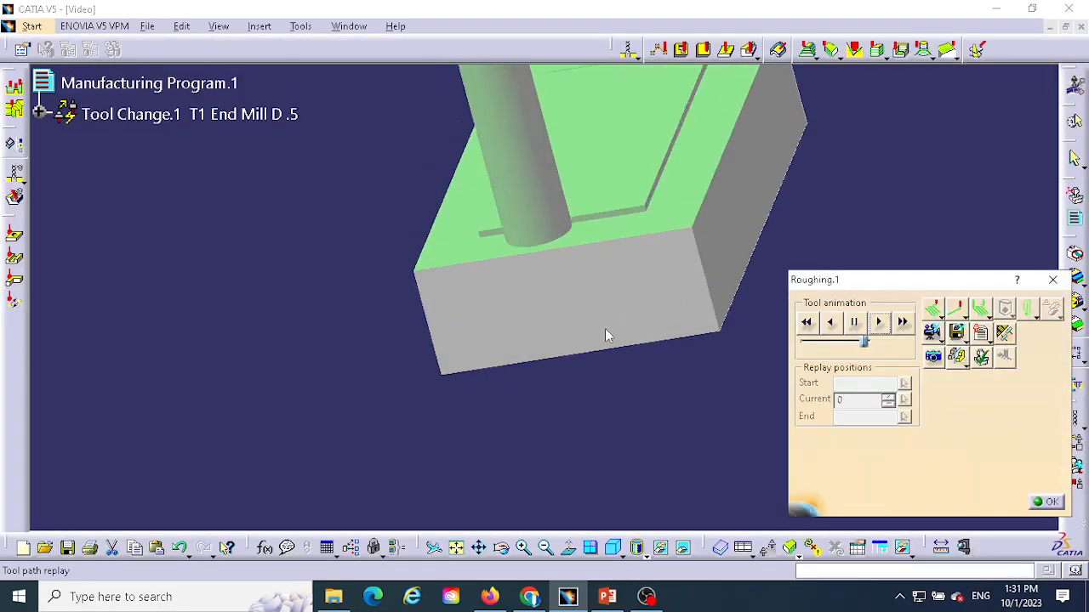
middle_click_drag(547, 422, 324, 485)
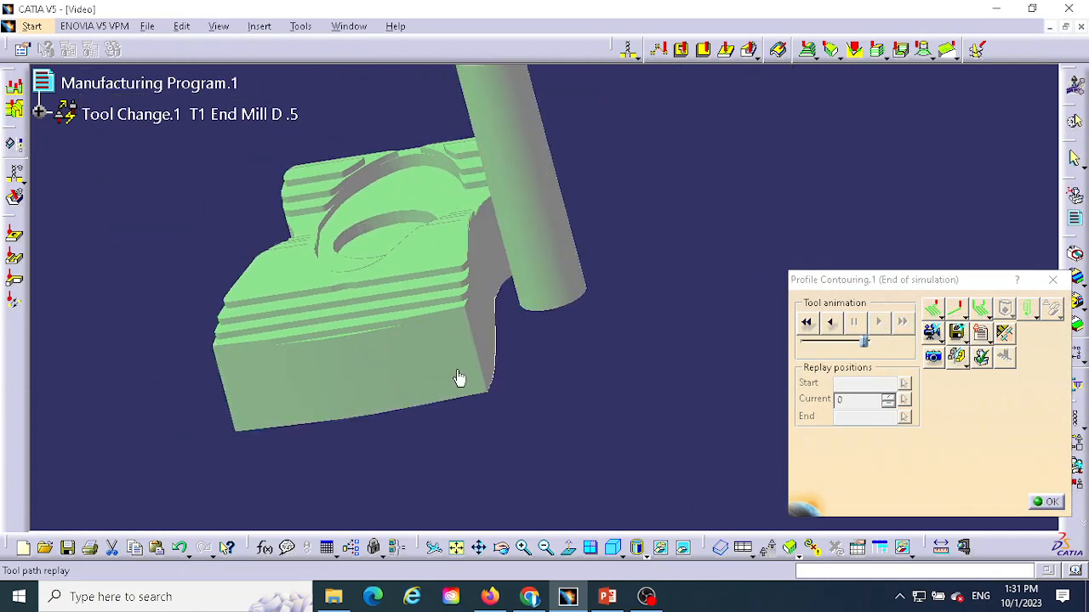
middle_click_drag(459, 377, 672, 276)
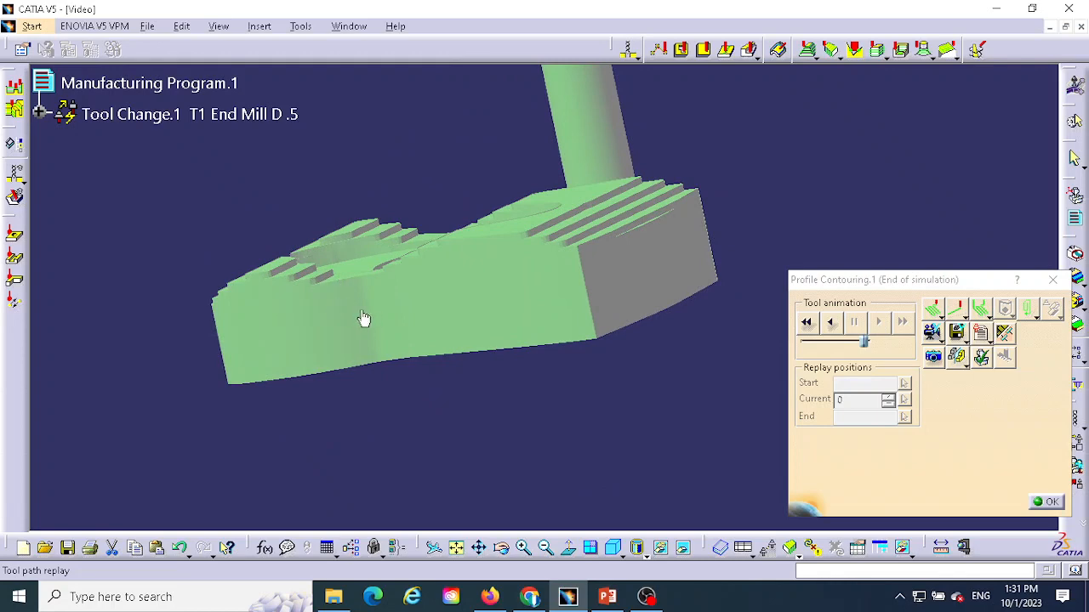
middle_click_drag(370, 316, 286, 483)
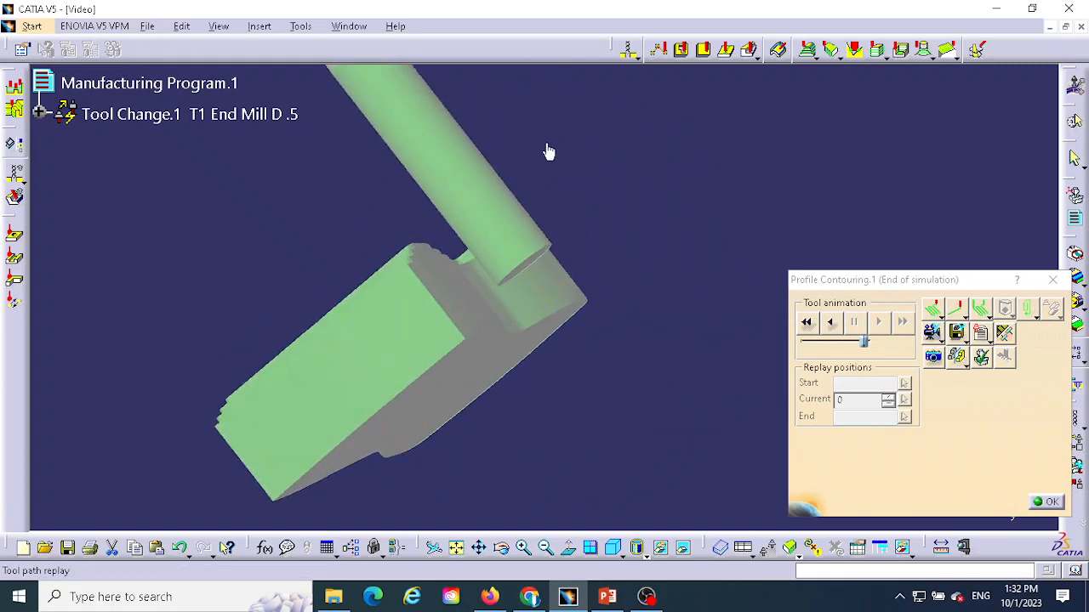
middle_click_drag(549, 153, 668, 275)
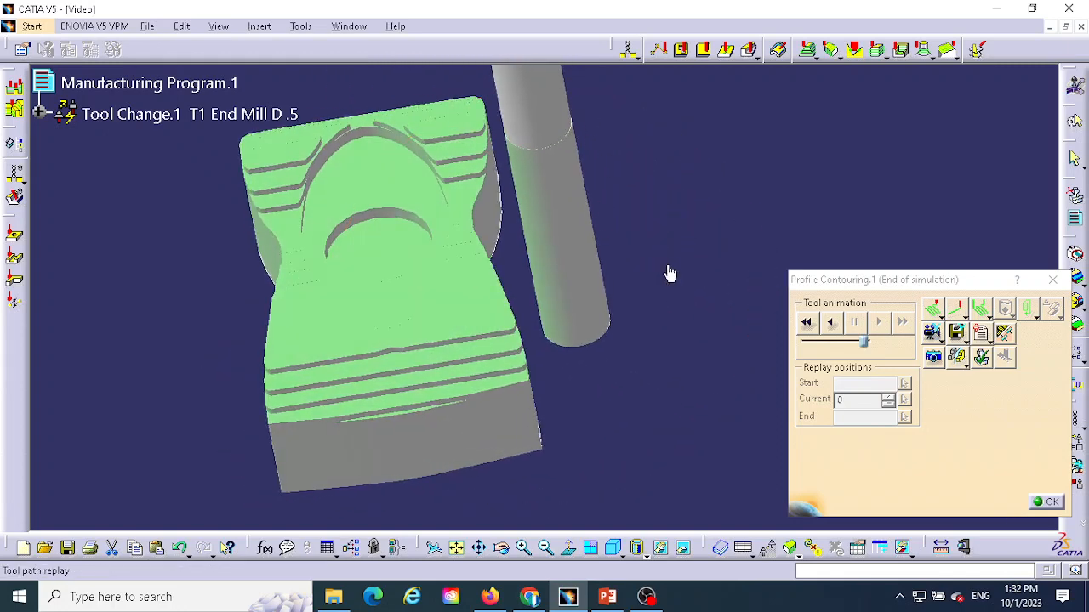
middle_click_drag(318, 442, 632, 260)
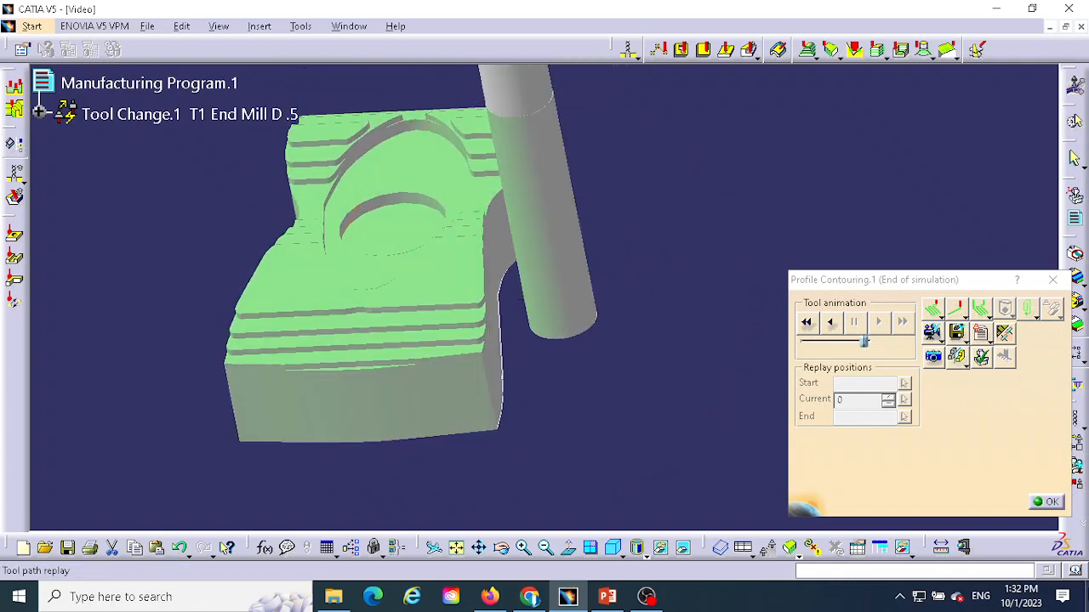
left_click(1047, 502)
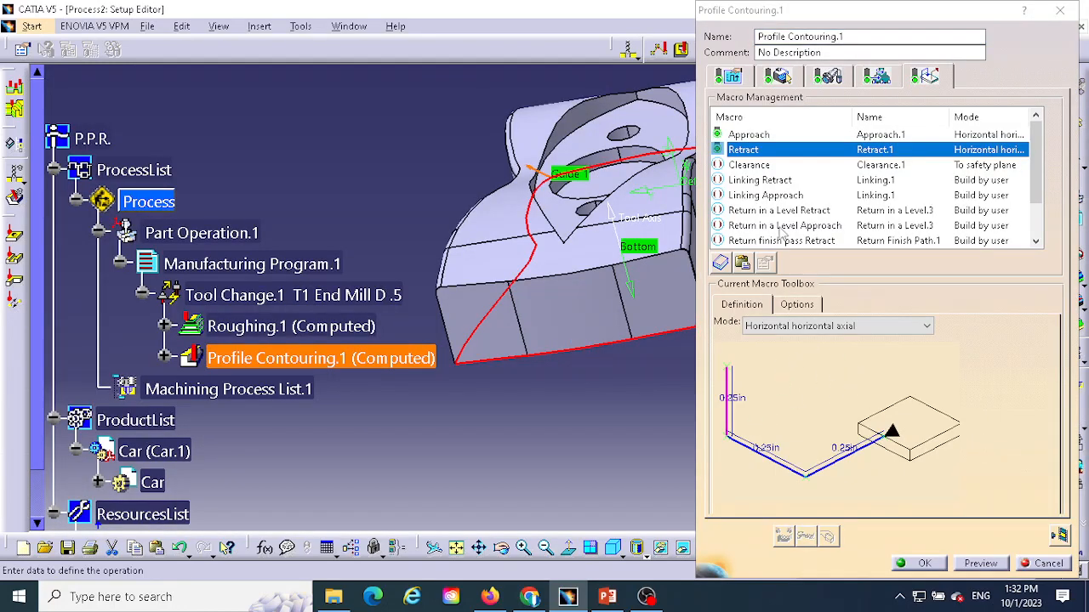
Step: Set the Approach macro's axial distance to 1.25in
left_click(745, 135)
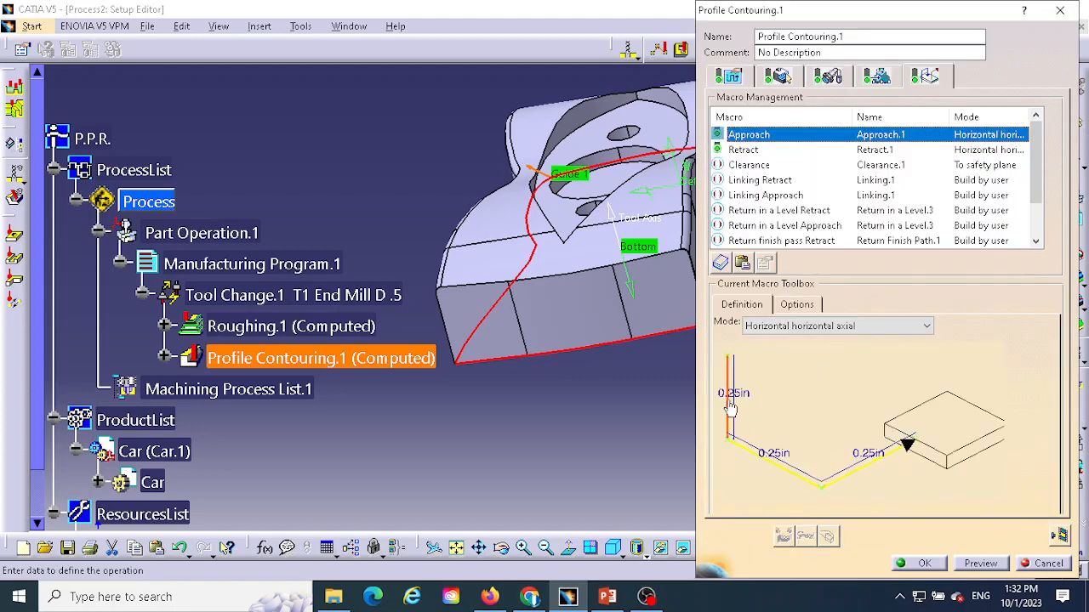
double_click(740, 393)
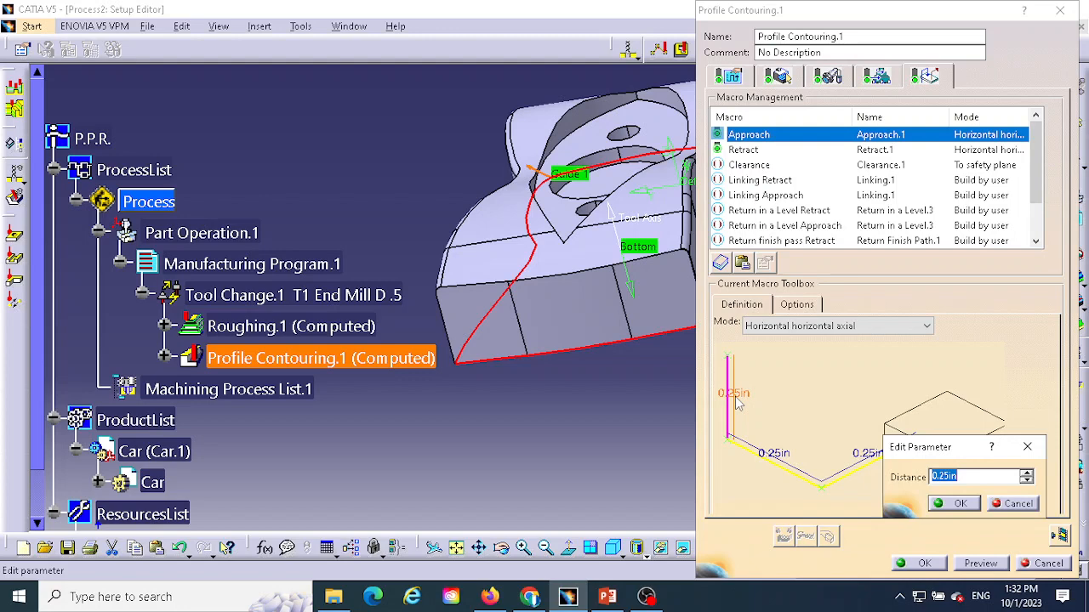
type("1")
left_click(957, 503)
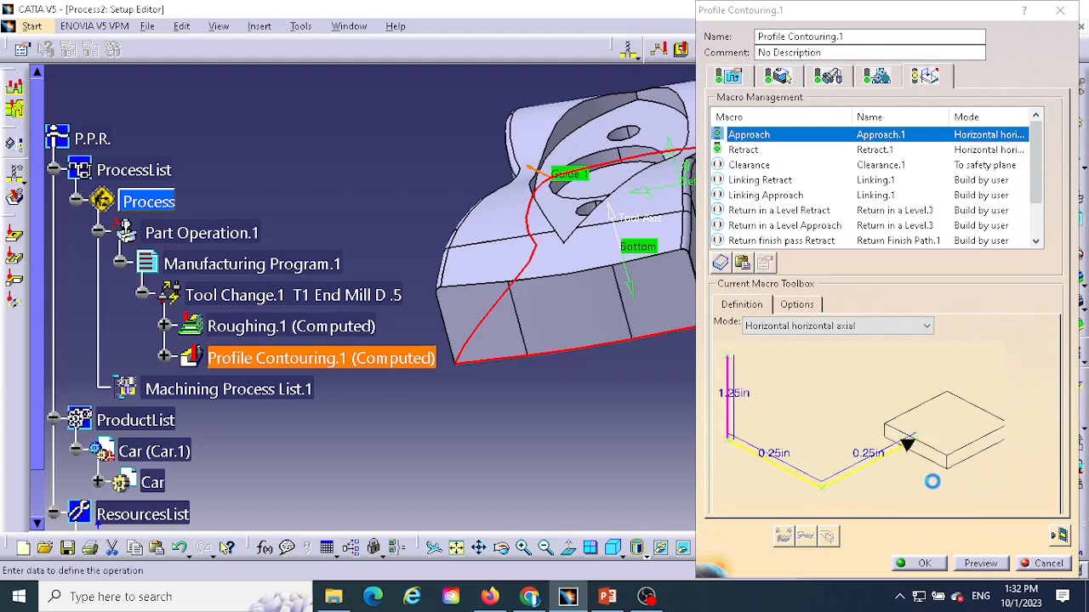
Step: Compute and replay the Profile Contouring tool path, examining the axial approach and retract moves beside the car
left_click(1062, 536)
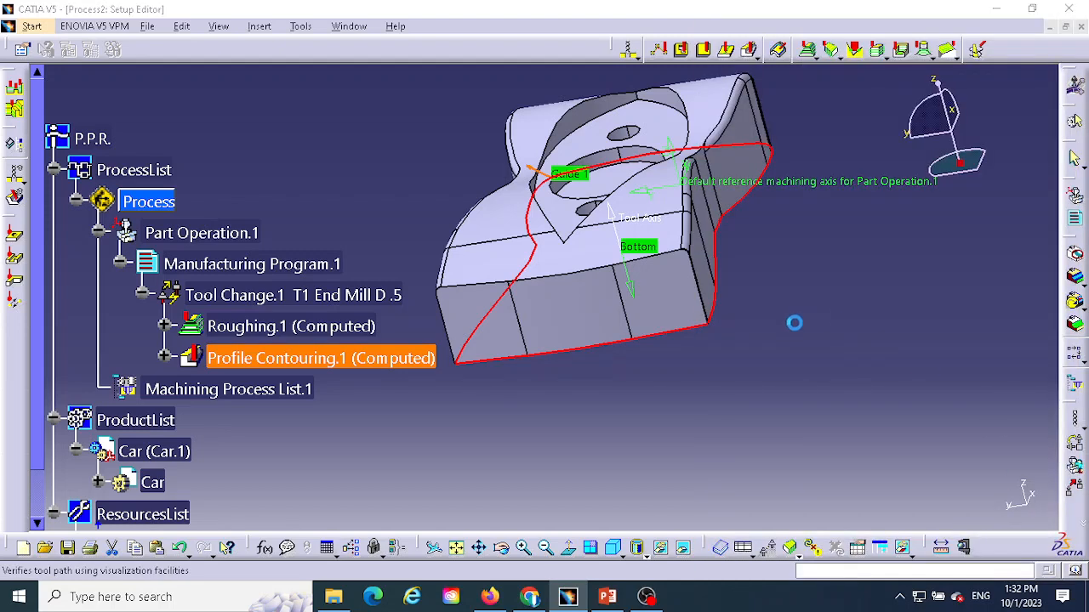
middle_click_drag(554, 411, 733, 349)
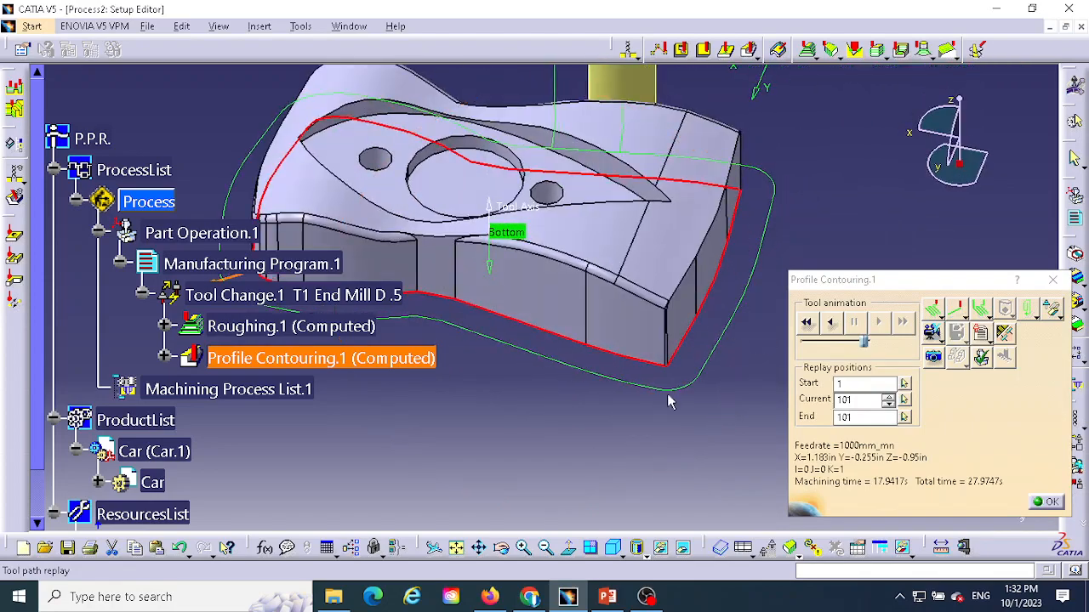
middle_click_drag(672, 403, 428, 291)
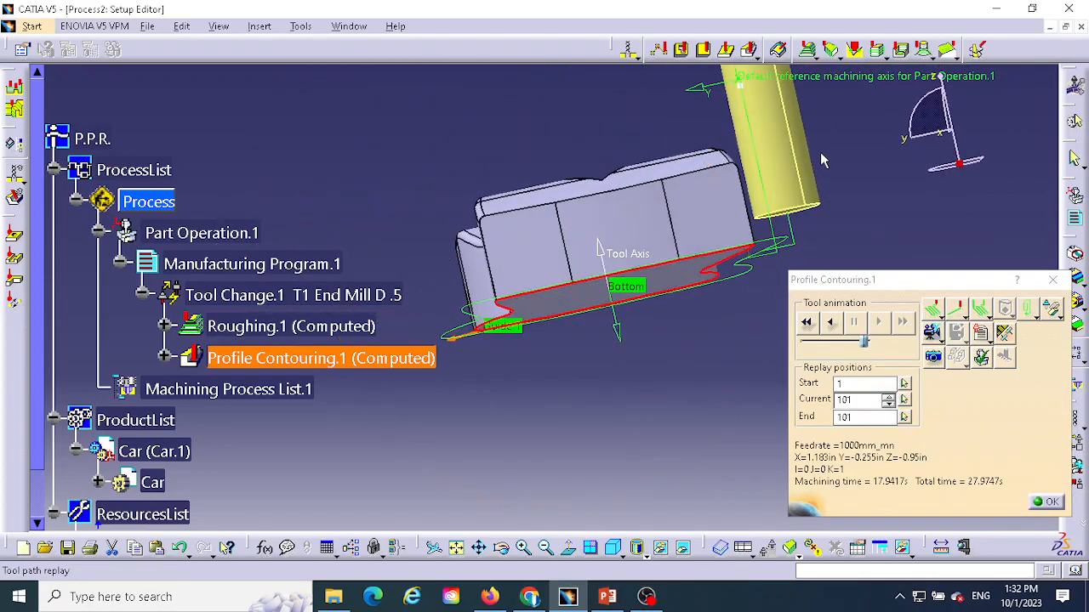
middle_click_drag(834, 150, 727, 268)
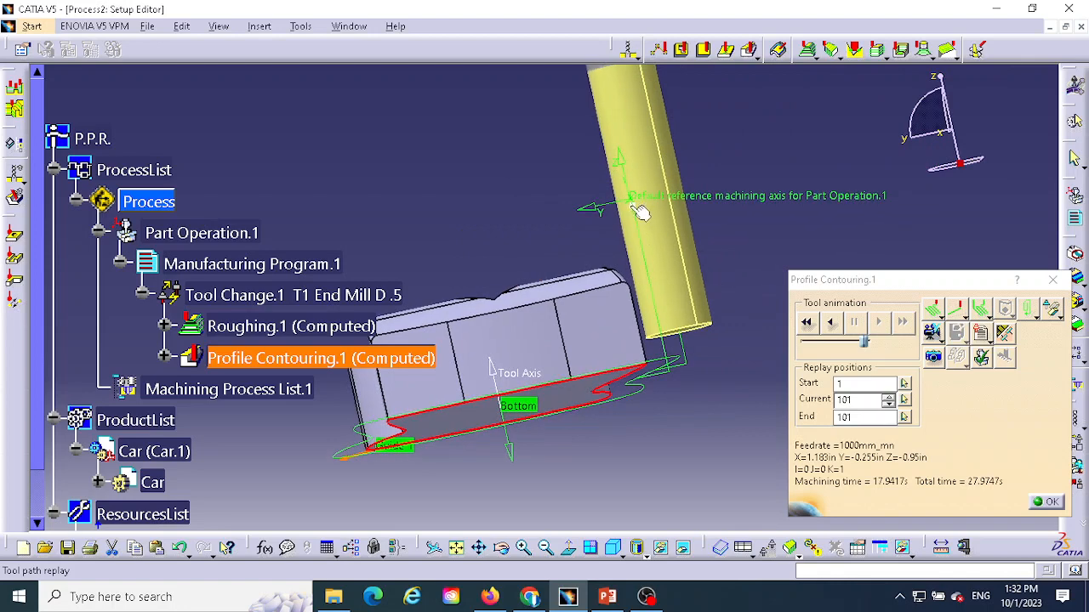
Step: Run the material removal video with the edited approach distance, inspect the machined walls from several angles, and close the replay
left_click(932, 332)
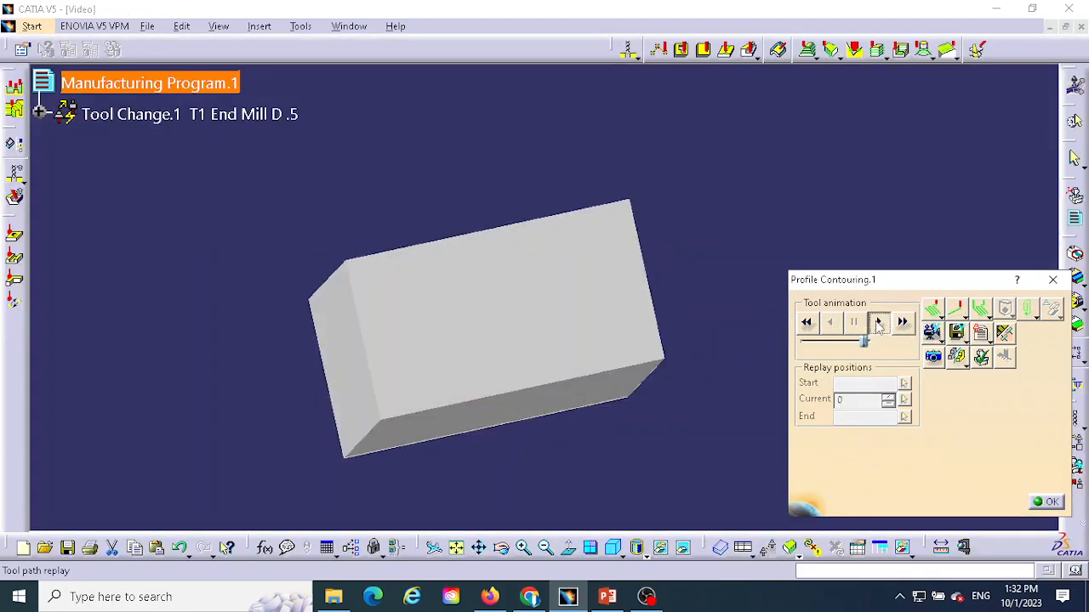
left_click(879, 325)
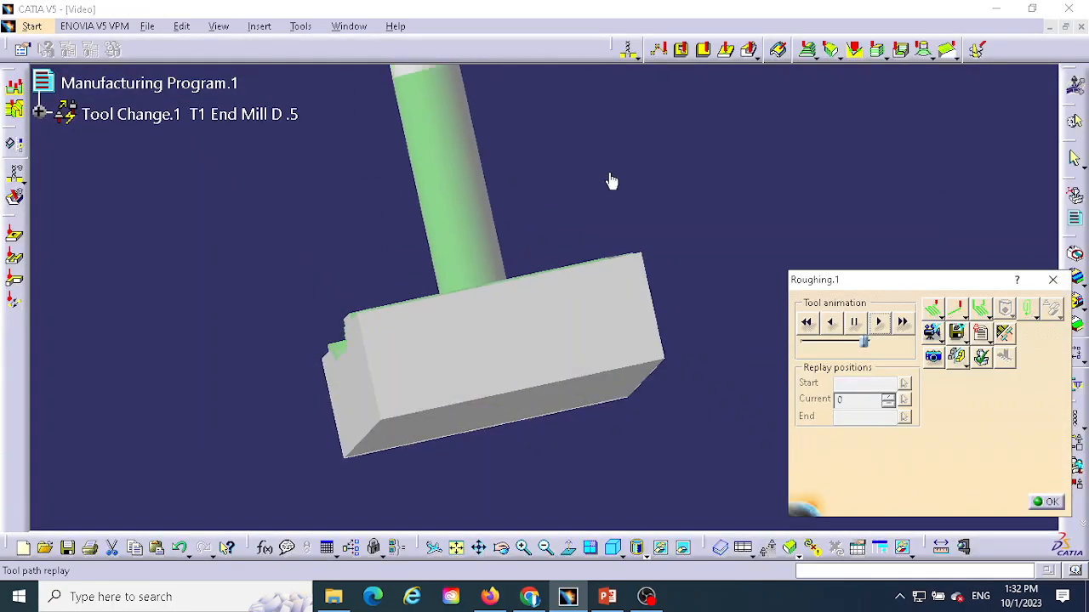
middle_click_drag(612, 179, 563, 367)
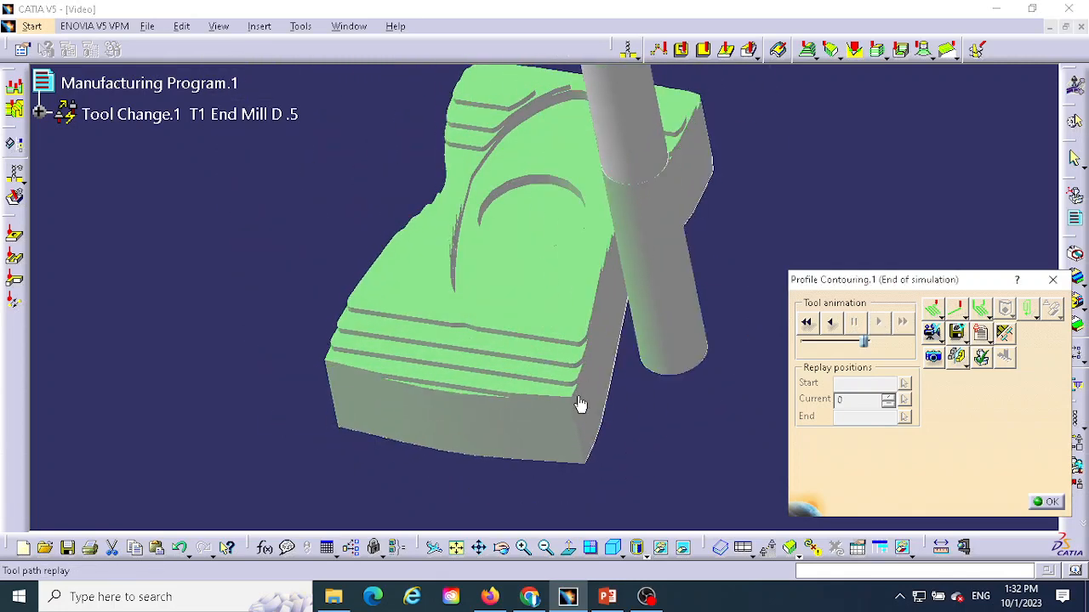
middle_click_drag(580, 405, 751, 257)
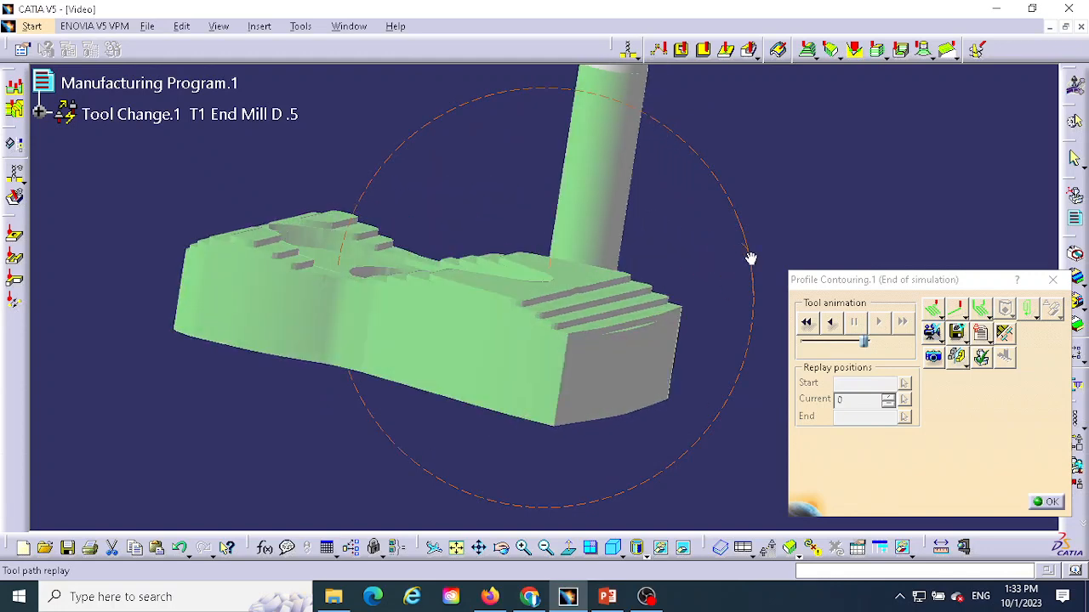
middle_click_drag(546, 398, 277, 254)
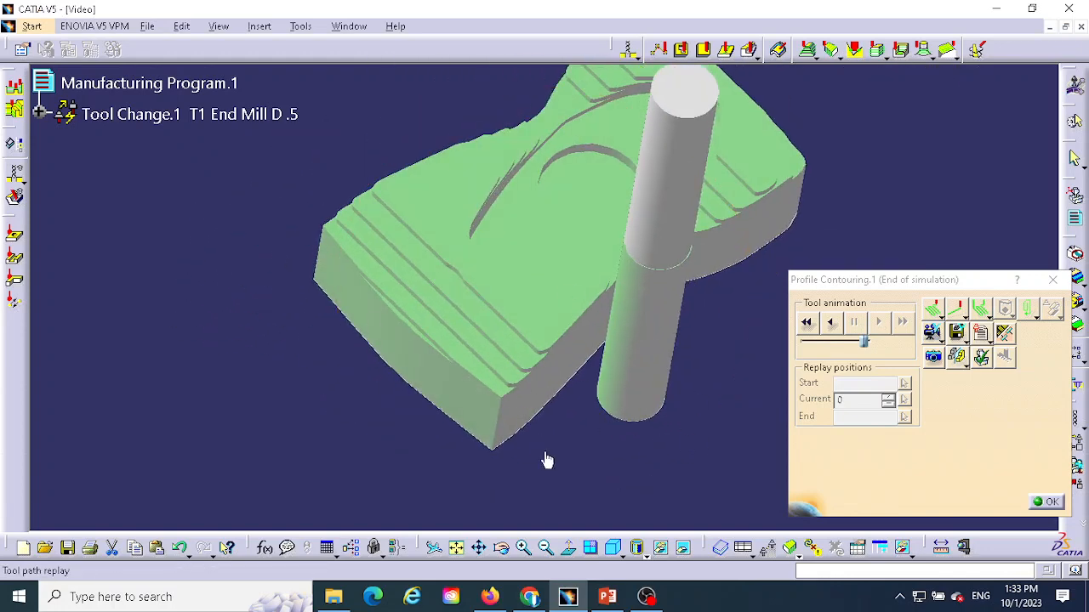
middle_click_drag(547, 457, 656, 346)
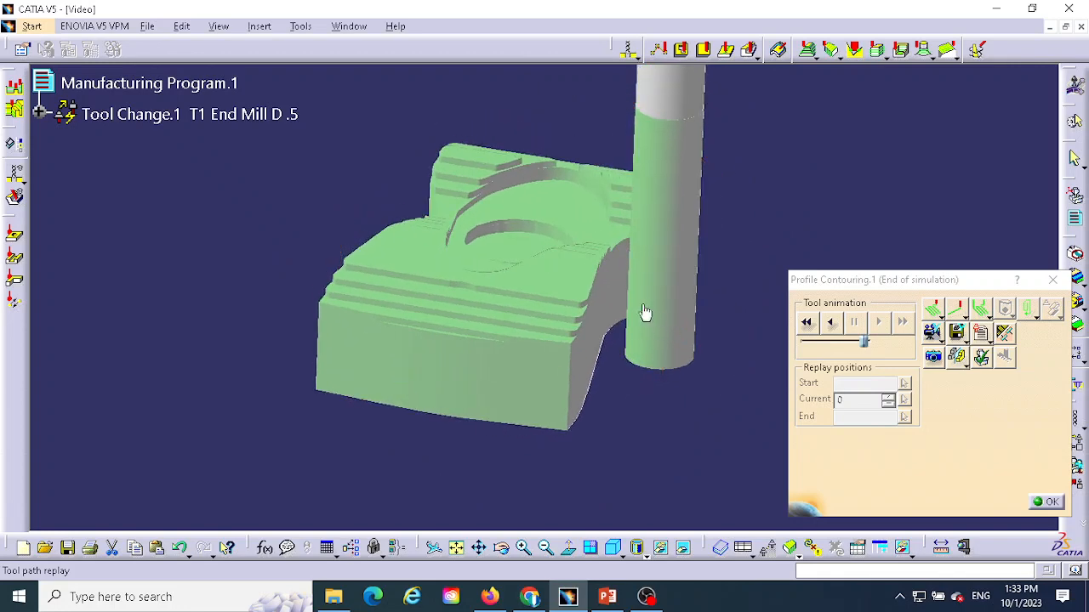
left_click(1050, 503)
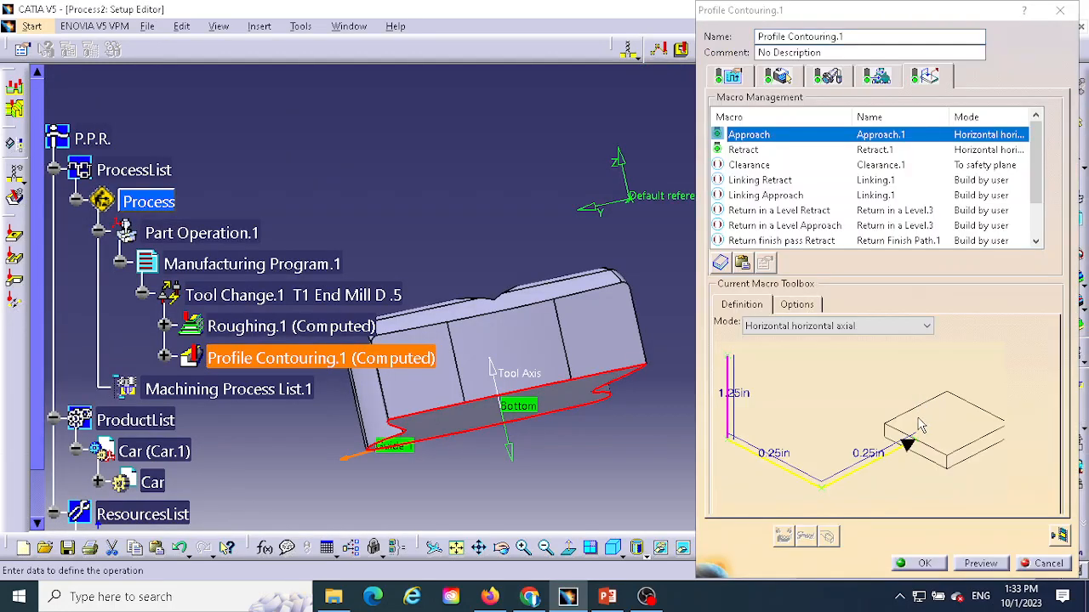
Step: Set the Approach macro's axial distance to 0.25in and accept the Profile Contouring operation
double_click(738, 398)
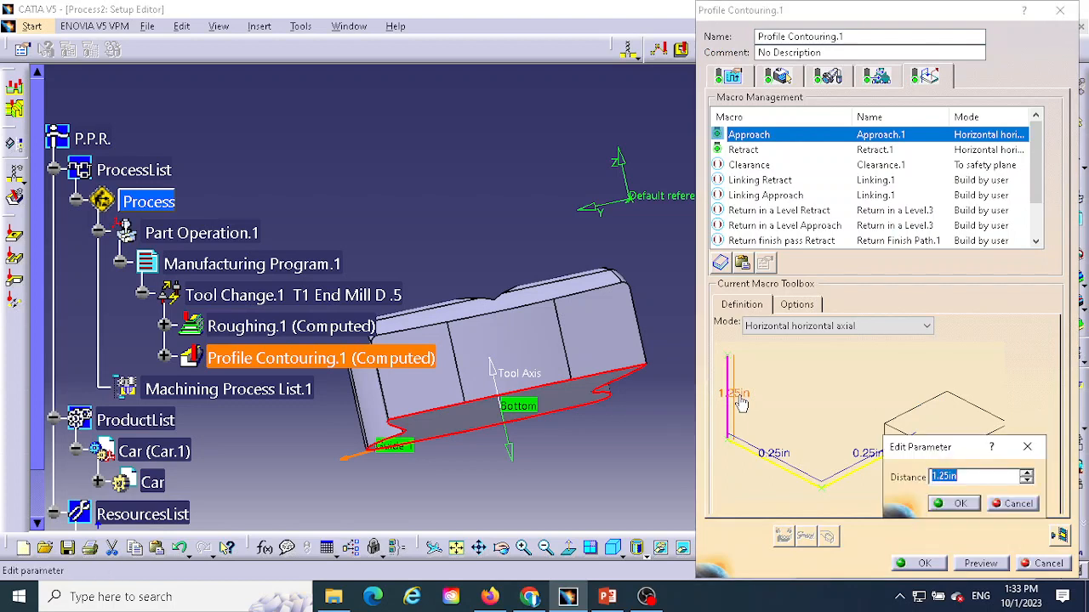
key("BackSpace")
left_click(956, 504)
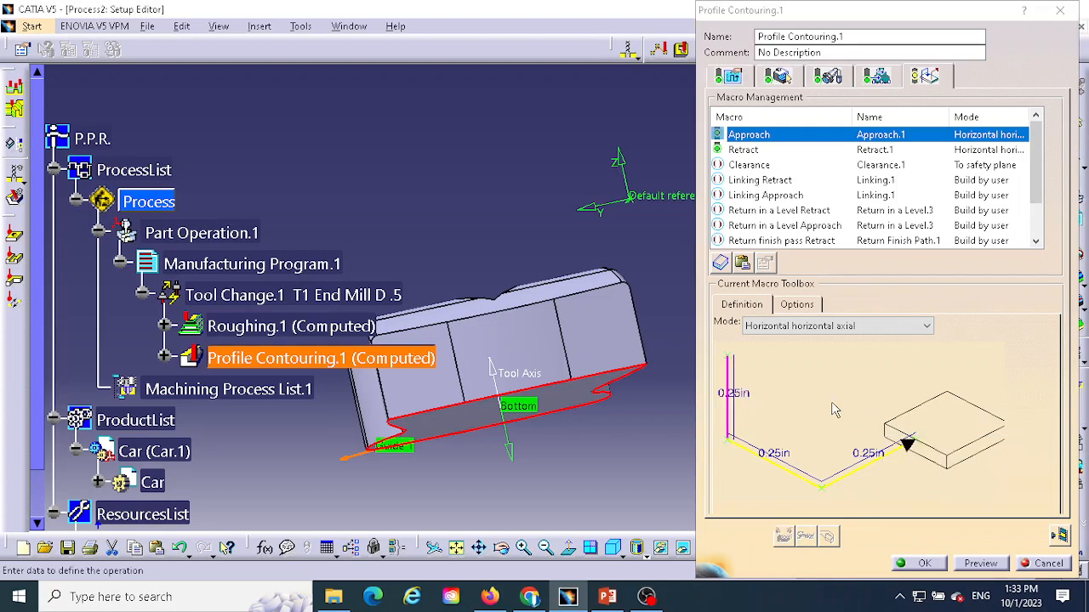
middle_click_drag(451, 228, 496, 327)
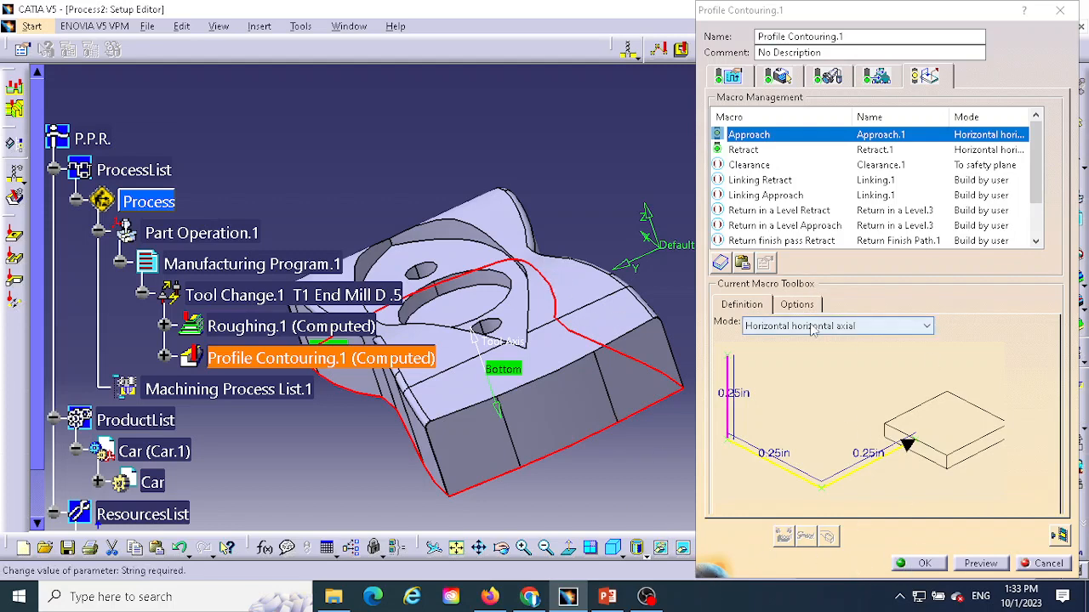
left_click(925, 563)
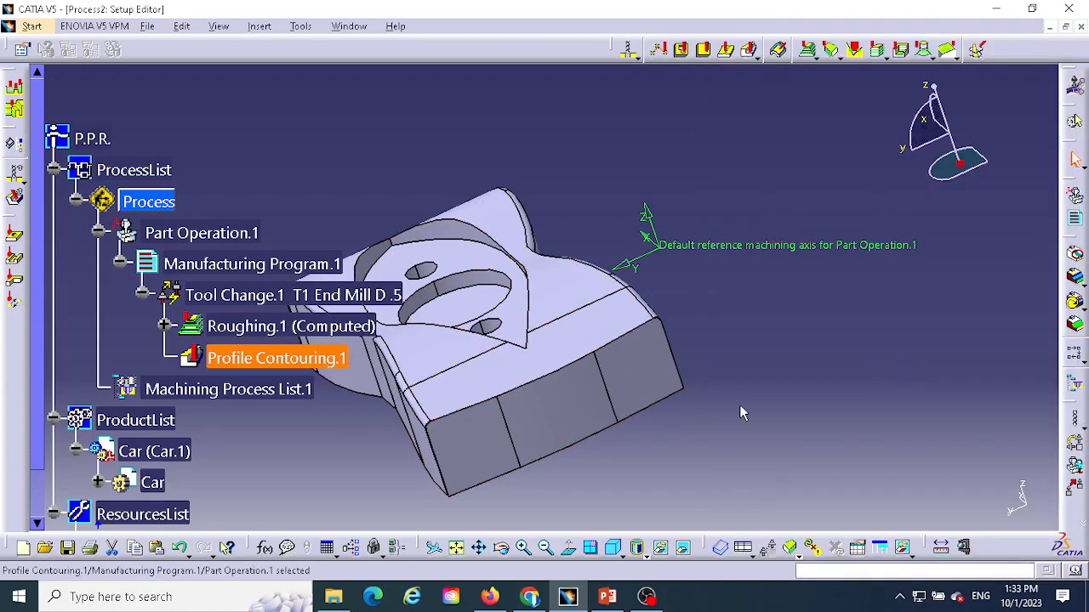
Step: Reopen the Profile Contouring operation and review its strategy, geometry, tool, feeds and speeds, and macro settings
middle_click_drag(739, 404, 598, 410)
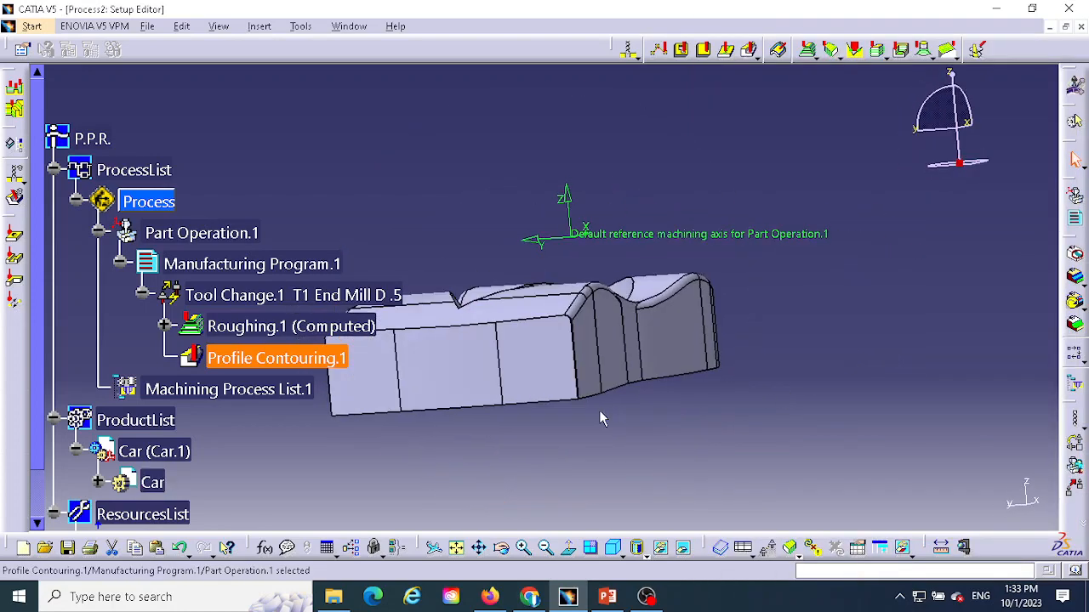
middle_click_drag(675, 403, 366, 477)
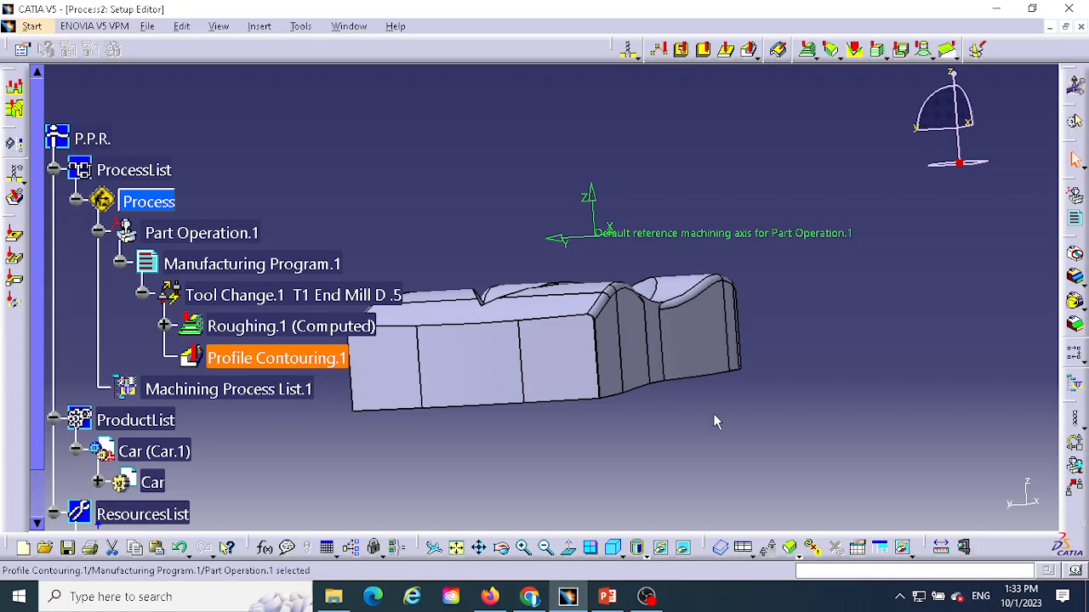
double_click(265, 358)
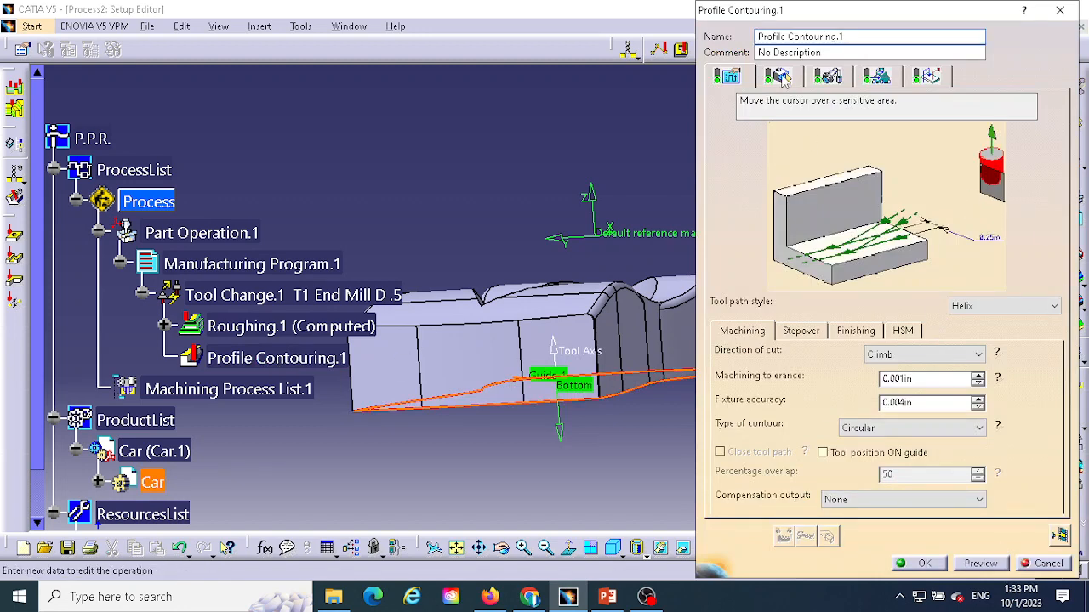
left_click(779, 77)
left_click(828, 77)
left_click(877, 77)
left_click(927, 77)
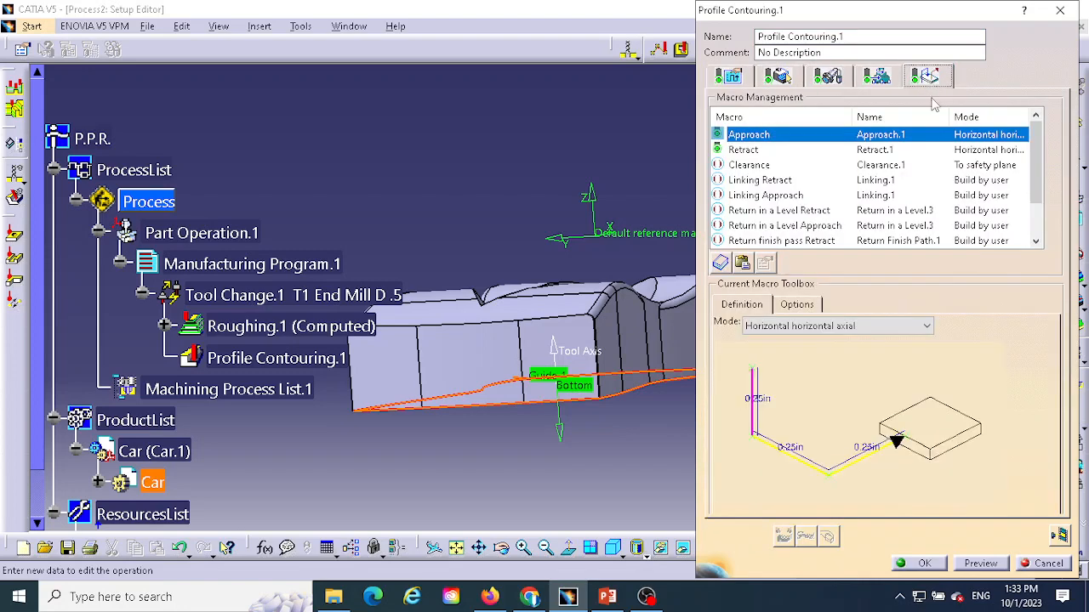
left_click(777, 76)
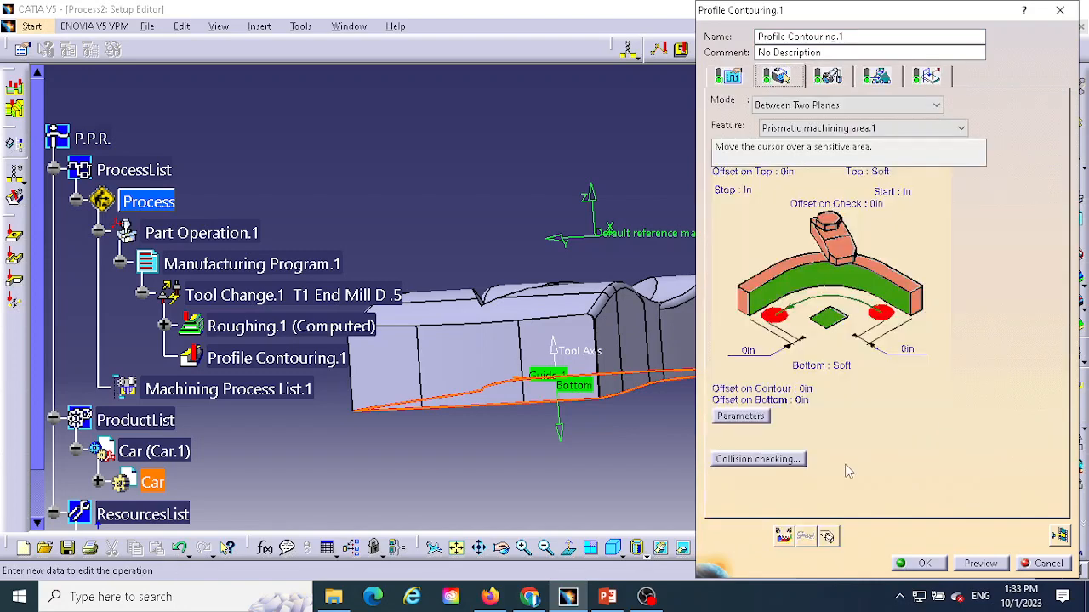
Step: Compute and replay the Profile Contouring tool path, check its contour and machining times, and accept the operation
left_click(1059, 535)
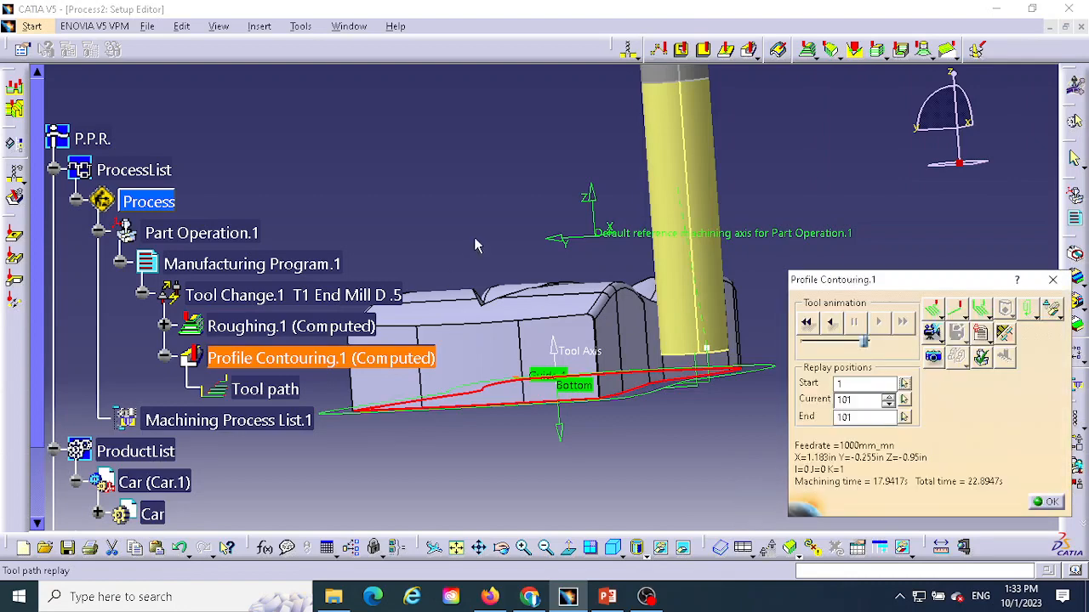
middle_click_drag(476, 246, 499, 307)
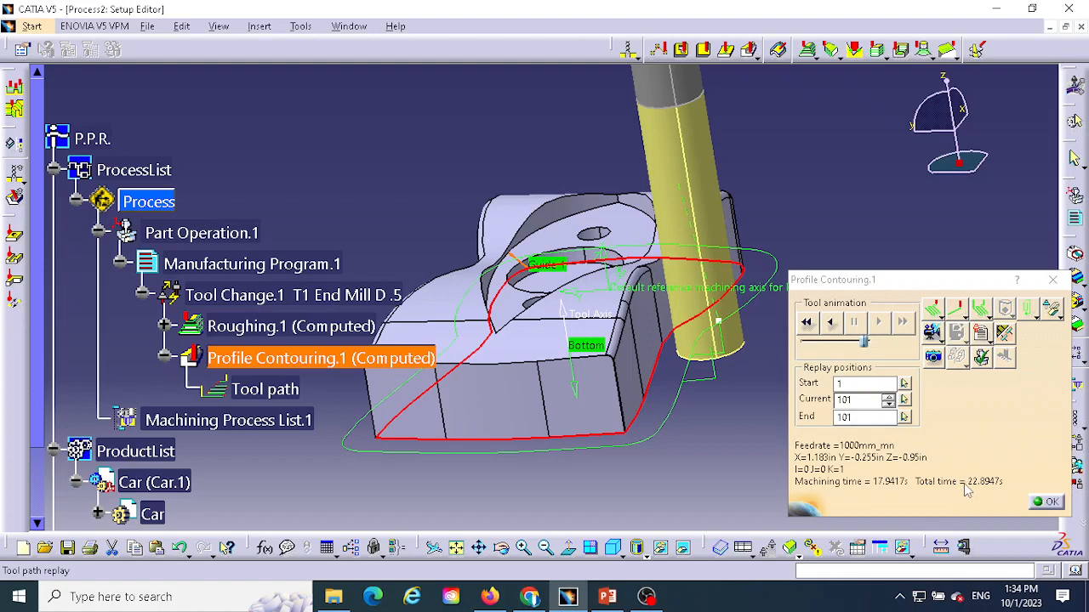
left_click(1046, 502)
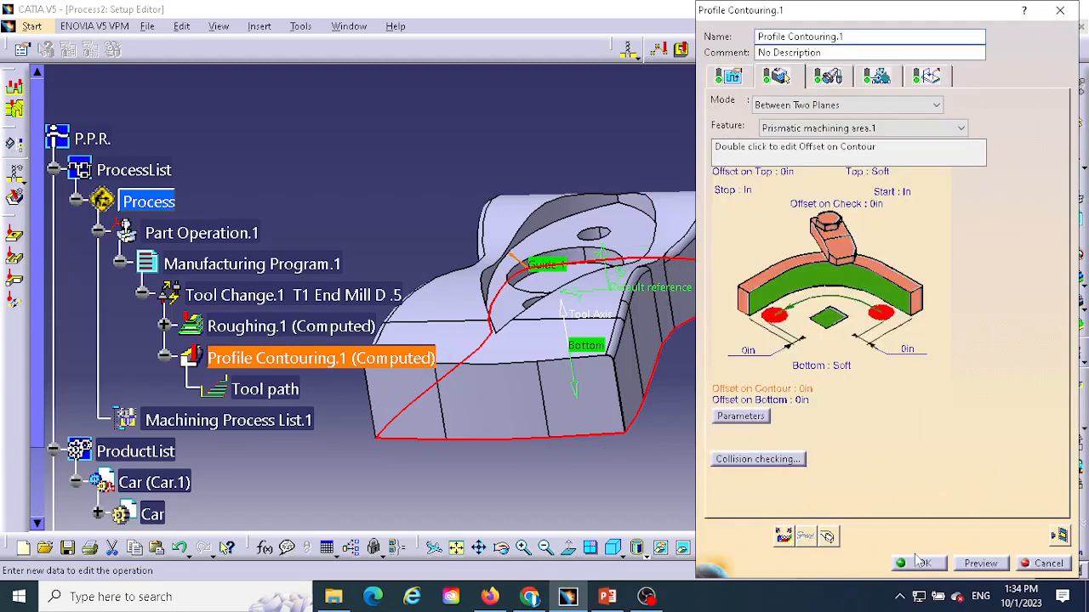
left_click(917, 563)
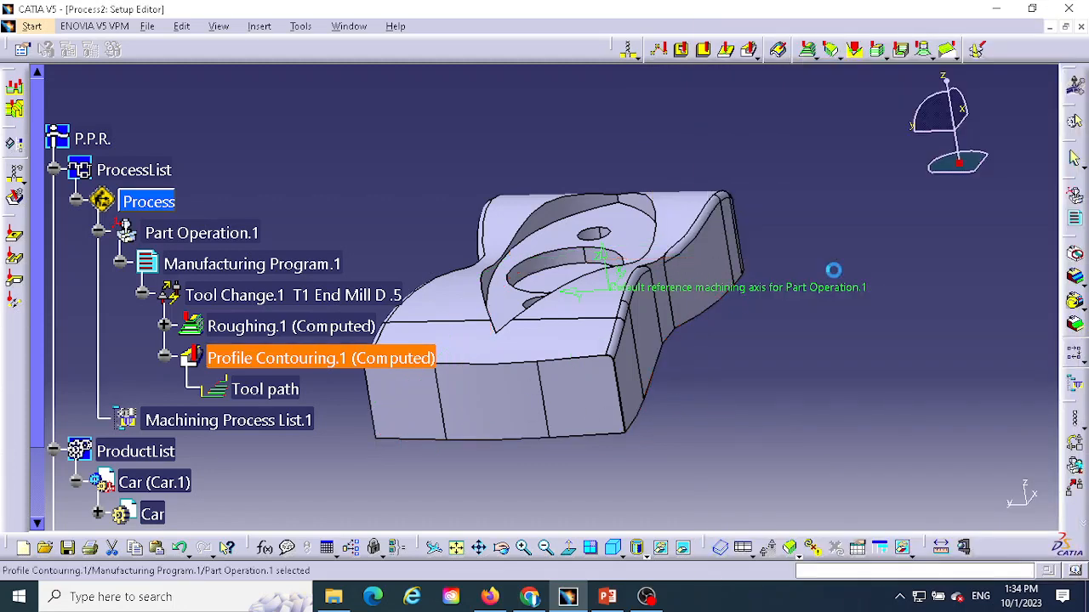
Step: Insert a Sweeping operation after Profile Contouring.1 in the manufacturing program
middle_click_drag(666, 257, 809, 178)
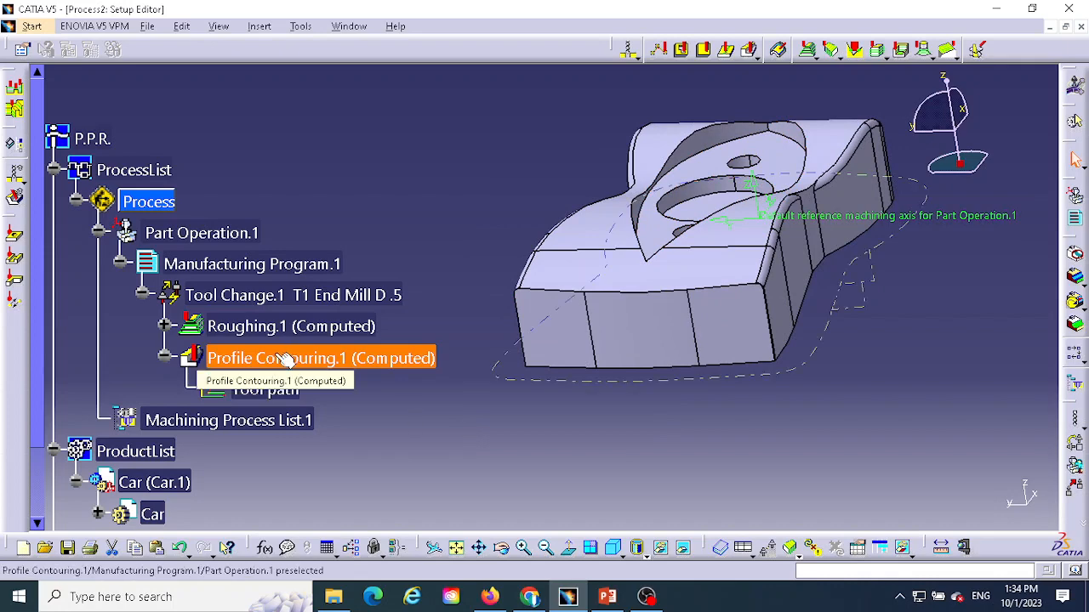
middle_click_drag(879, 274, 705, 365)
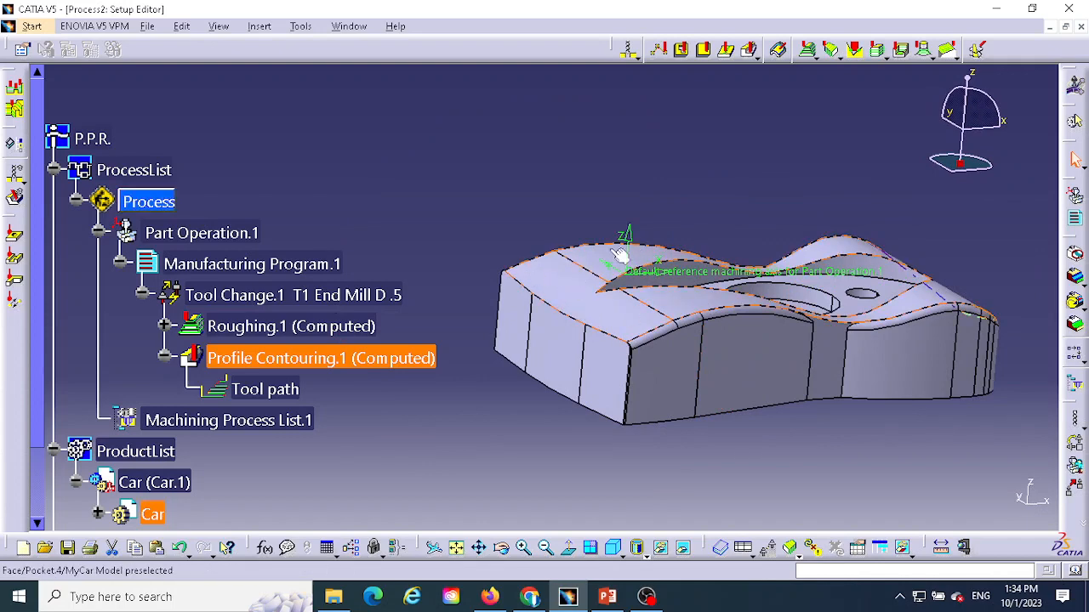
middle_click_drag(941, 248, 785, 246)
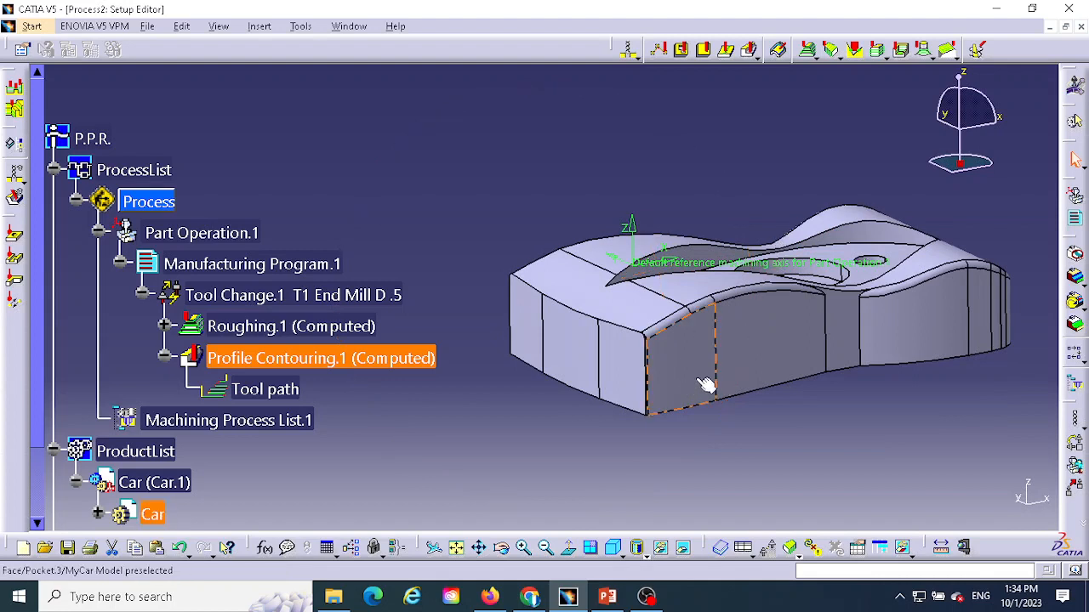
left_click(831, 51)
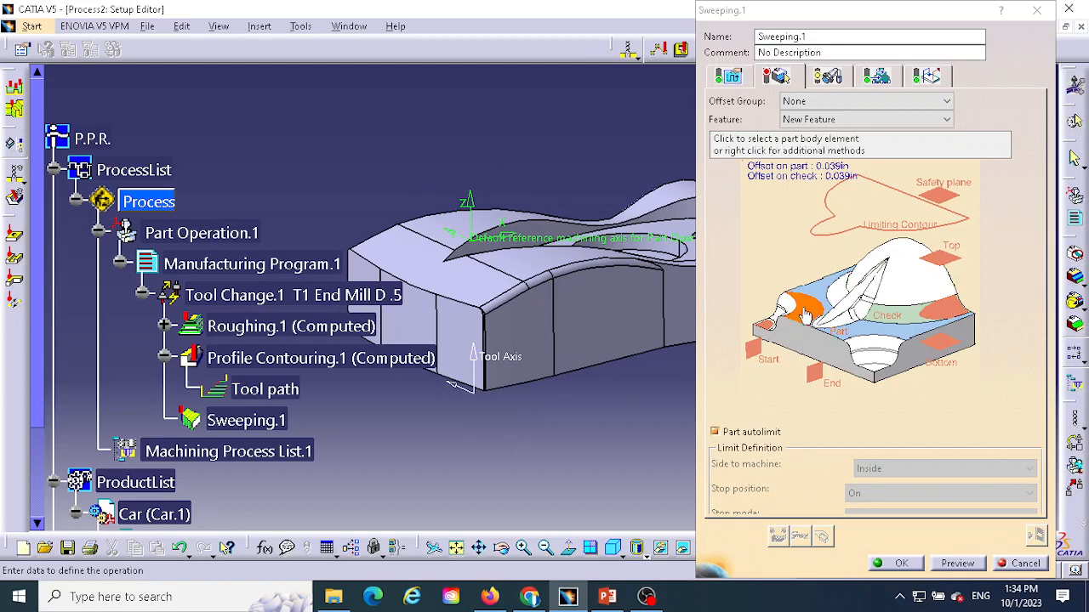
Step: Select the whole car body as the part to machine in the Sweeping operation's geometry
left_click(805, 316)
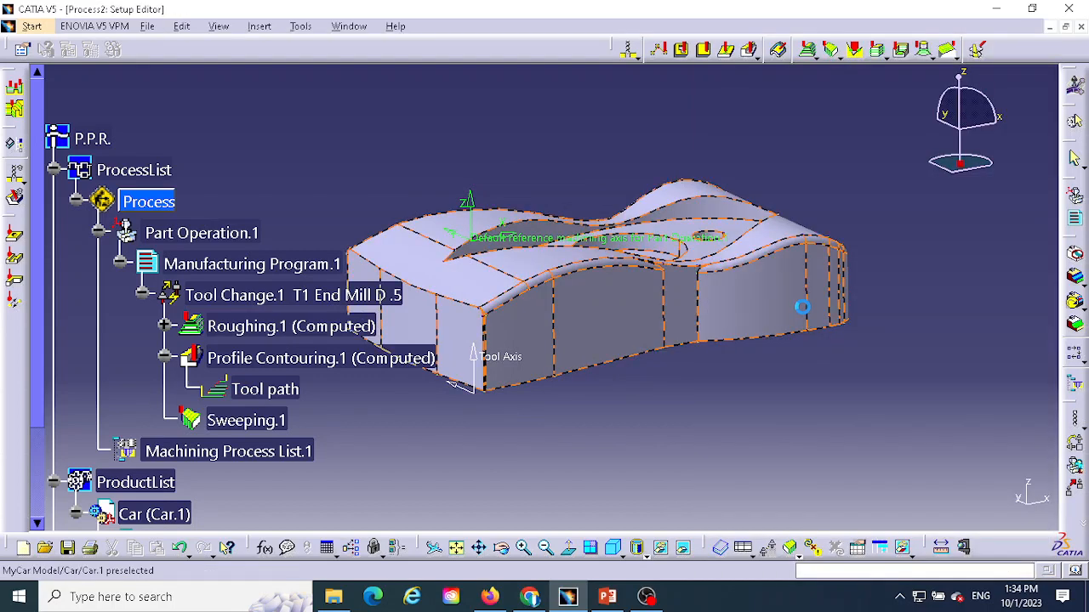
left_click(460, 231)
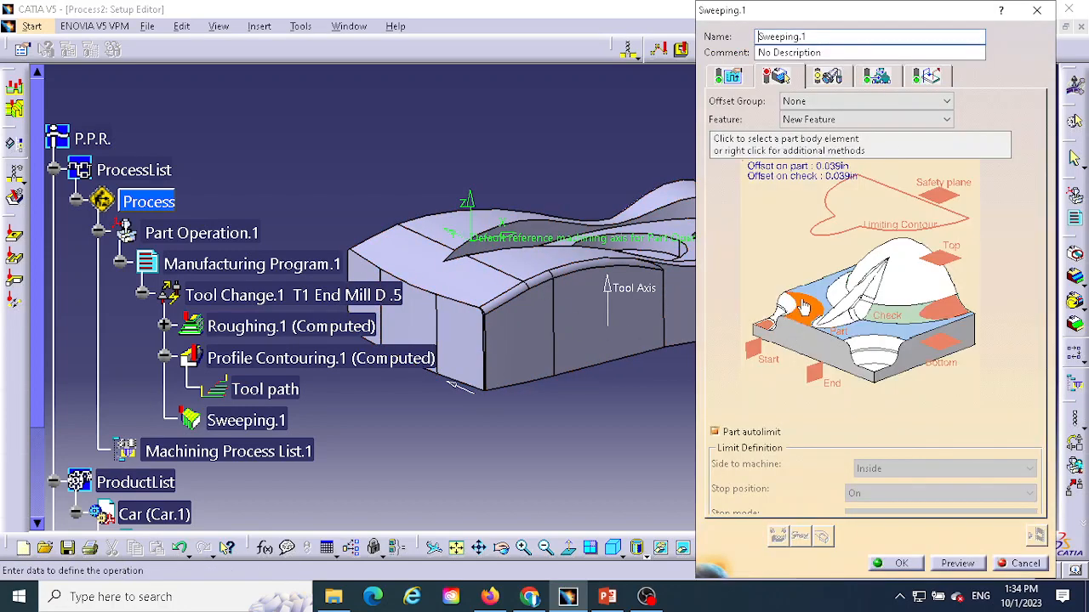
left_click(804, 308)
left_click(450, 230)
left_click(815, 313)
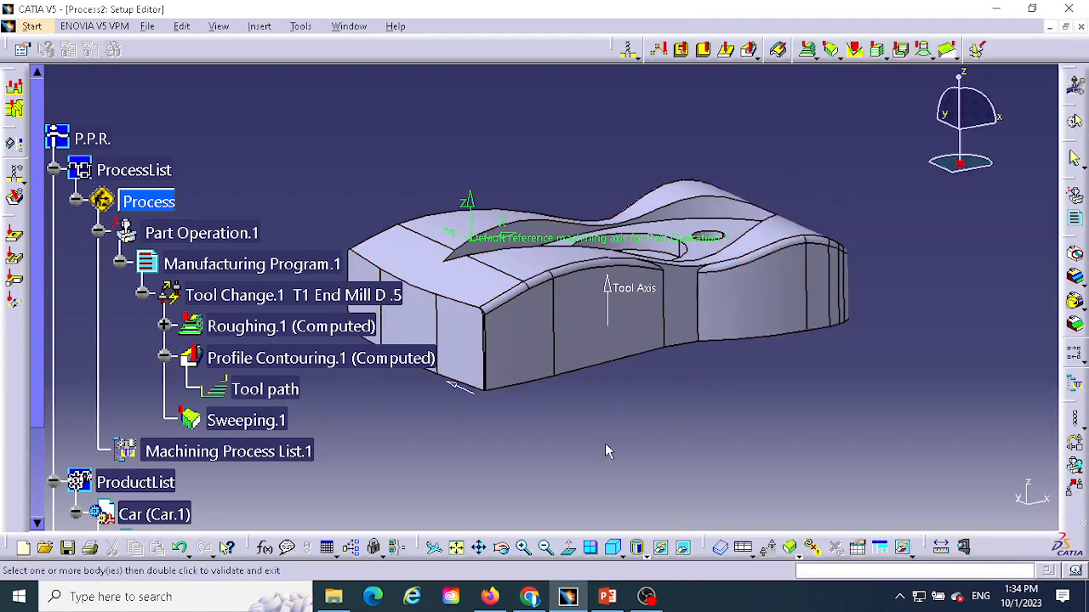
middle_click_drag(606, 451, 634, 367)
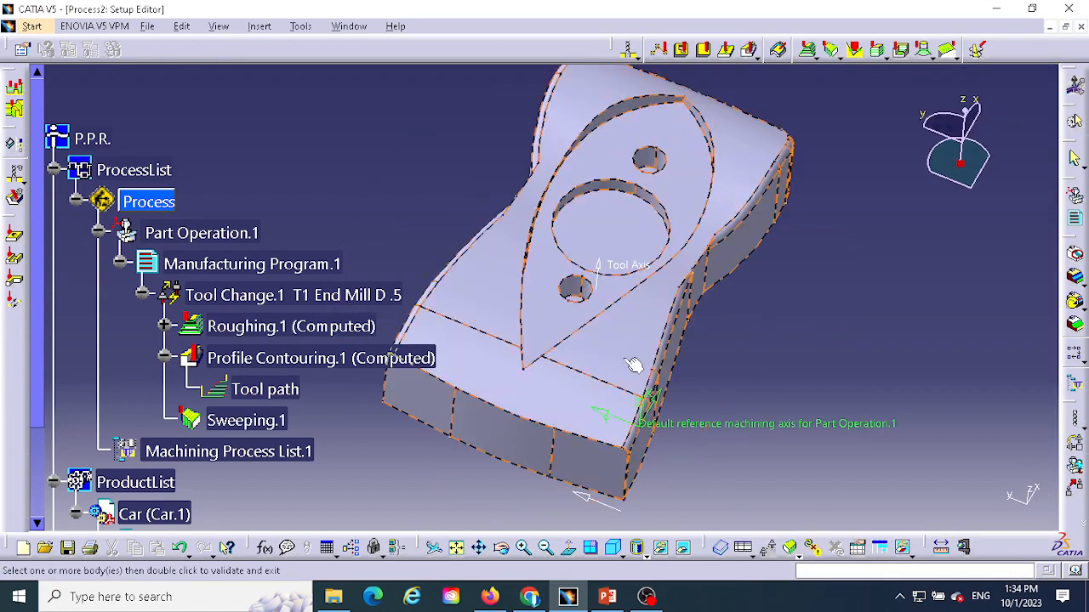
double_click(490, 292)
middle_click_drag(508, 418, 432, 332)
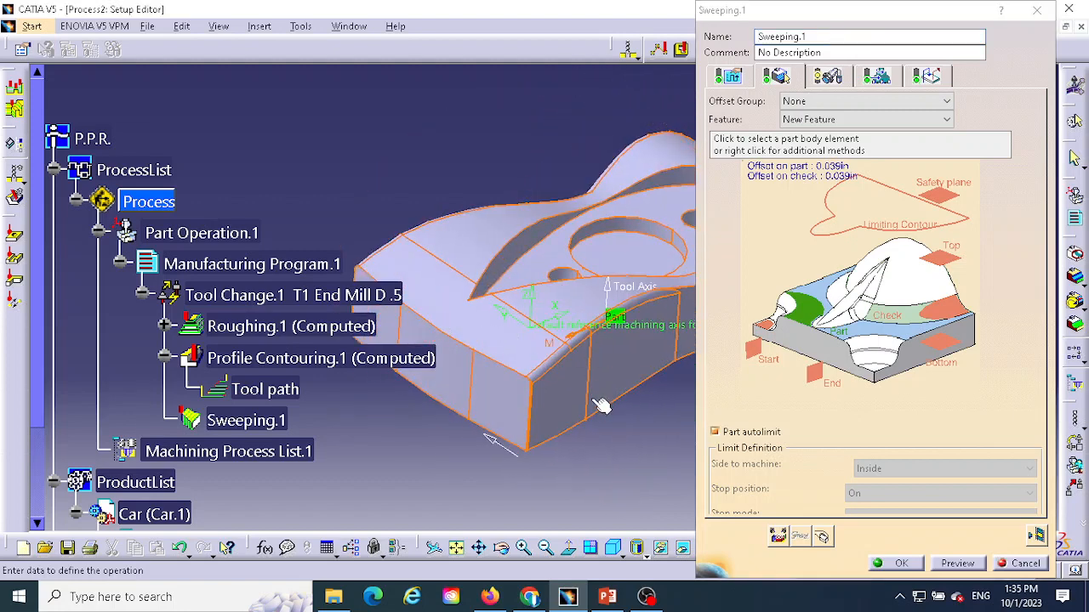
Step: Define the flat underside of the car as the Sweeping operation's bottom limit
middle_click_drag(601, 406, 571, 357)
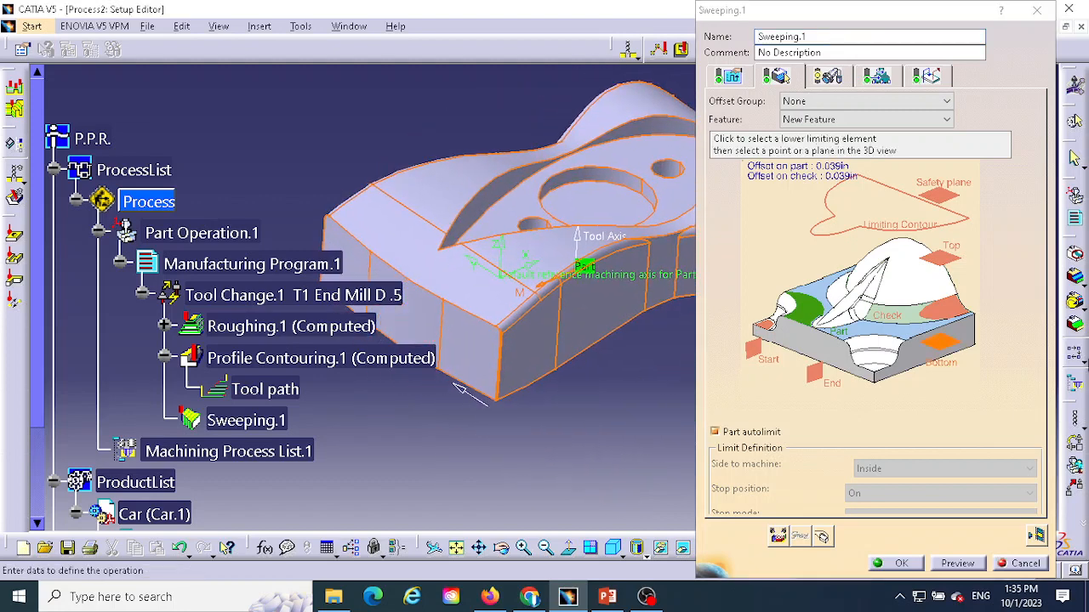
left_click(947, 346)
middle_click_drag(731, 369, 627, 215)
left_click(619, 231)
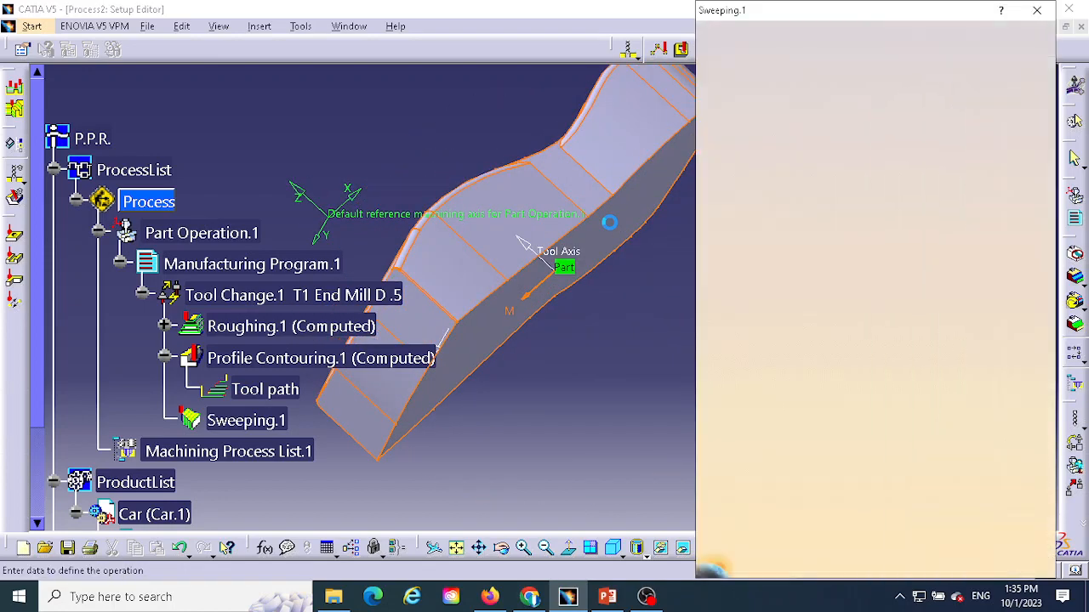
right_click(584, 177)
left_click(619, 246)
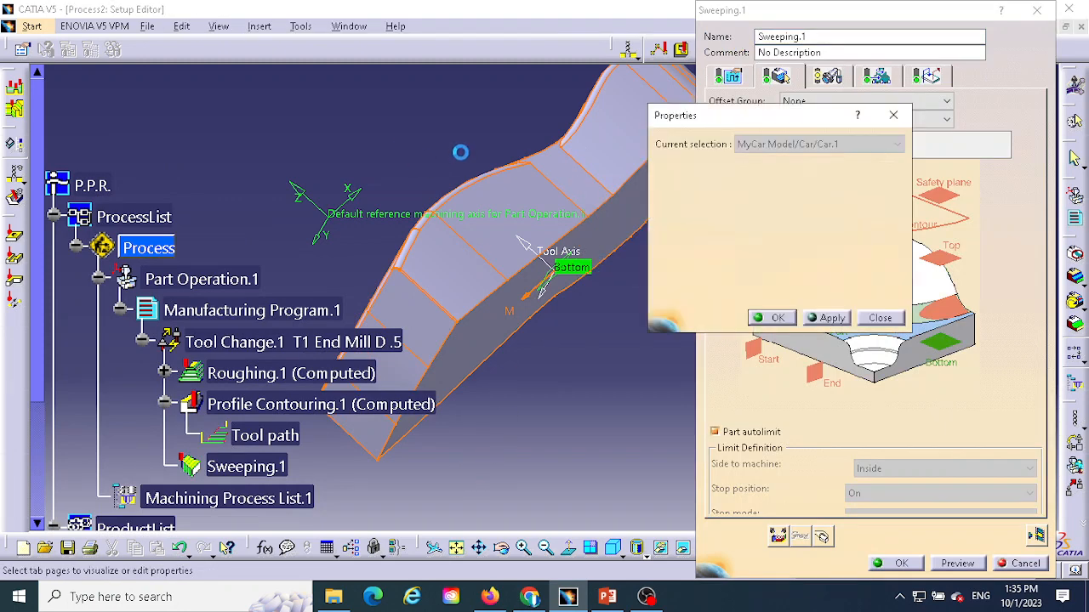
left_click(893, 115)
middle_click_drag(487, 134, 679, 217)
middle_click_drag(422, 423, 355, 351)
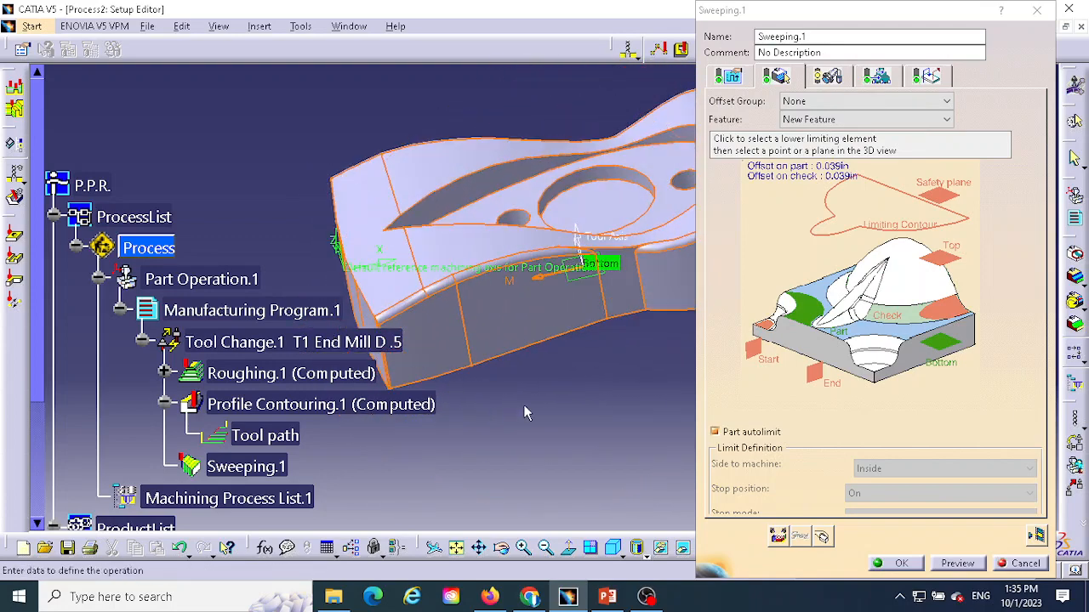
middle_click_drag(527, 413, 477, 365)
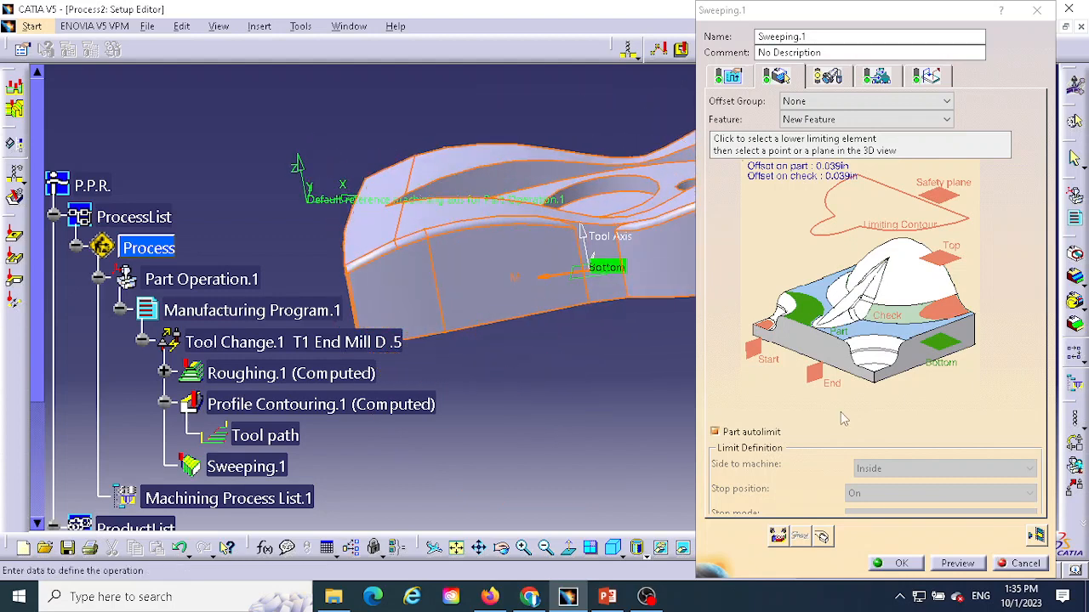
Step: Compare the One-way next and One-way same tool path styles in the Sweeping strategy and restore Zig-zag
left_click(729, 77)
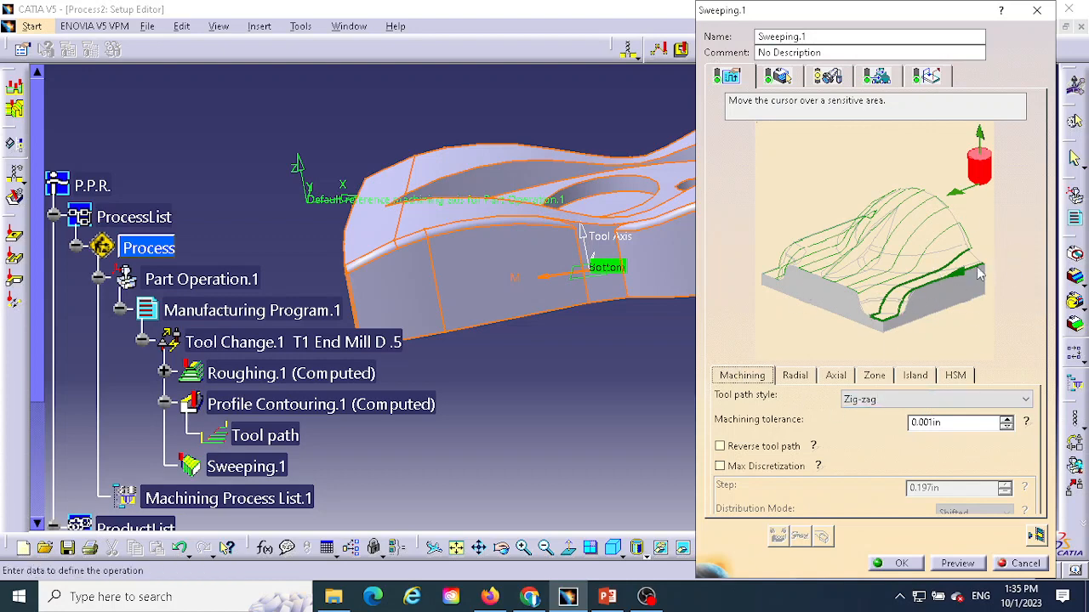
left_click(964, 403)
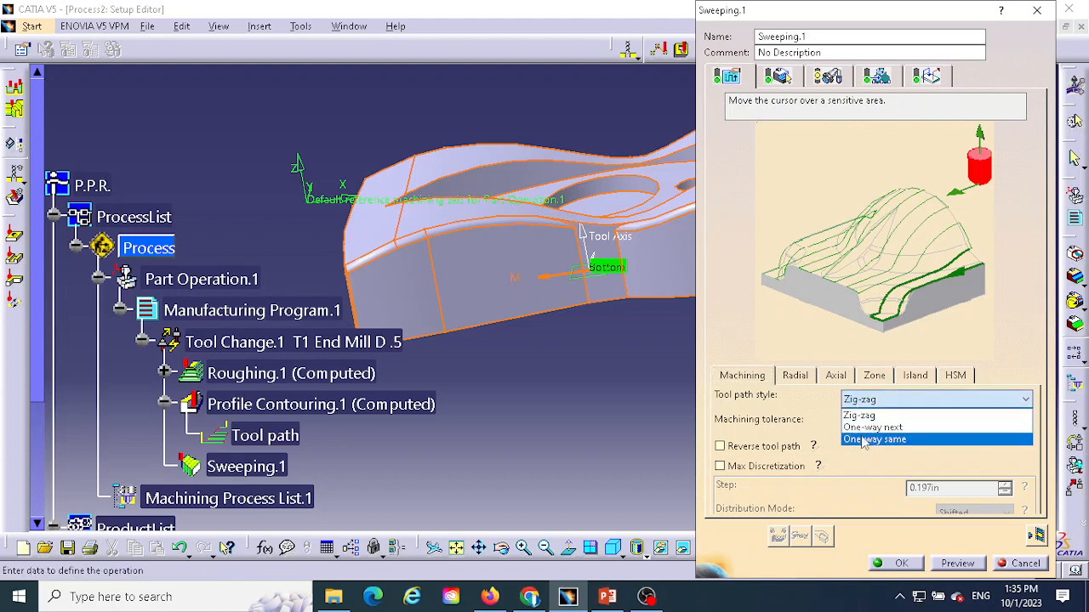
left_click(862, 427)
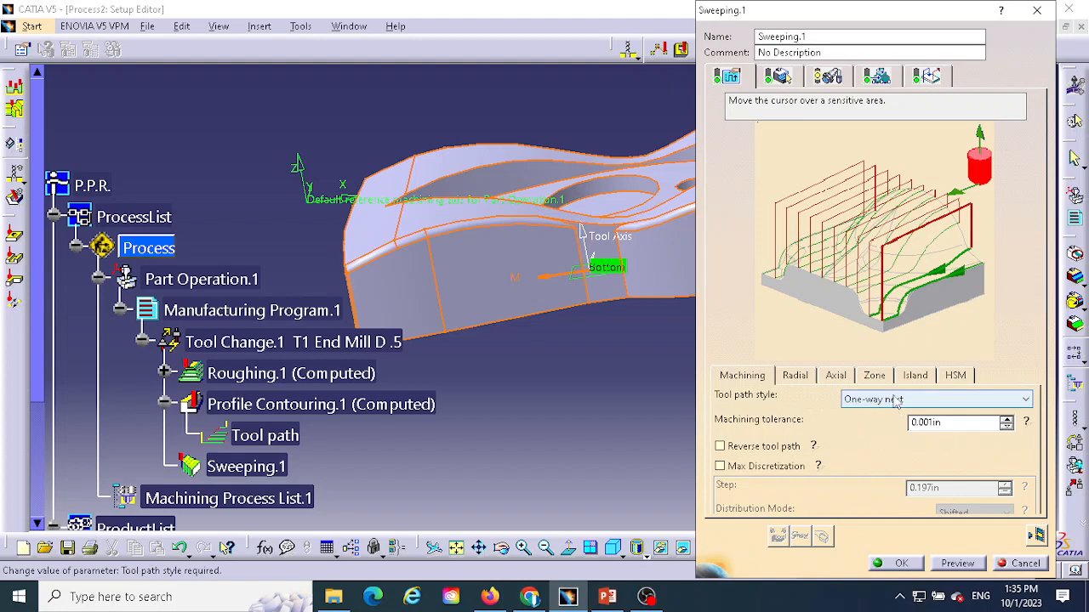
left_click(894, 401)
left_click(865, 440)
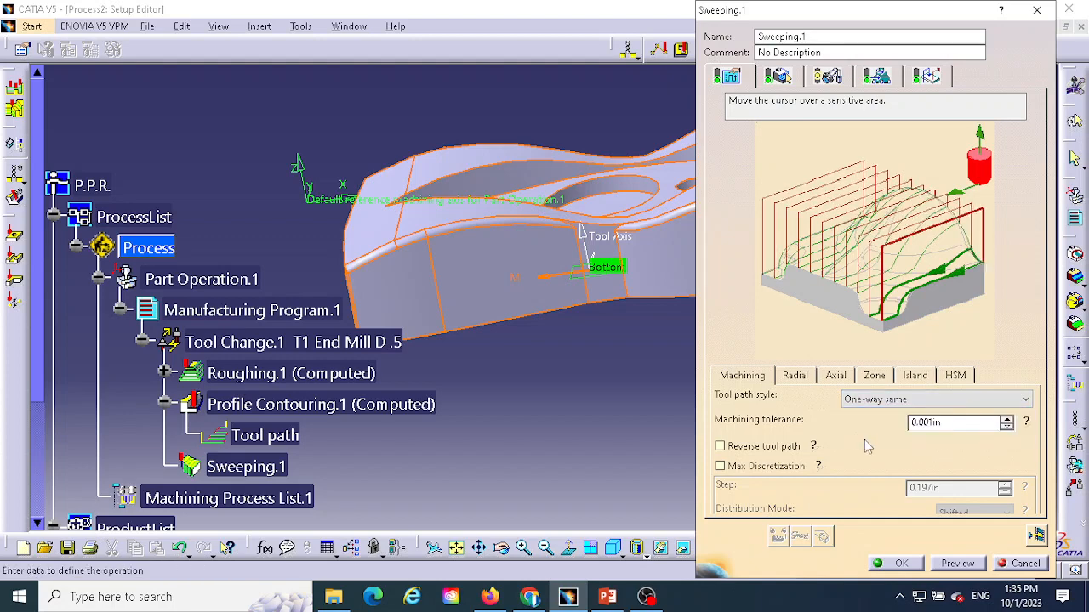
left_click(892, 402)
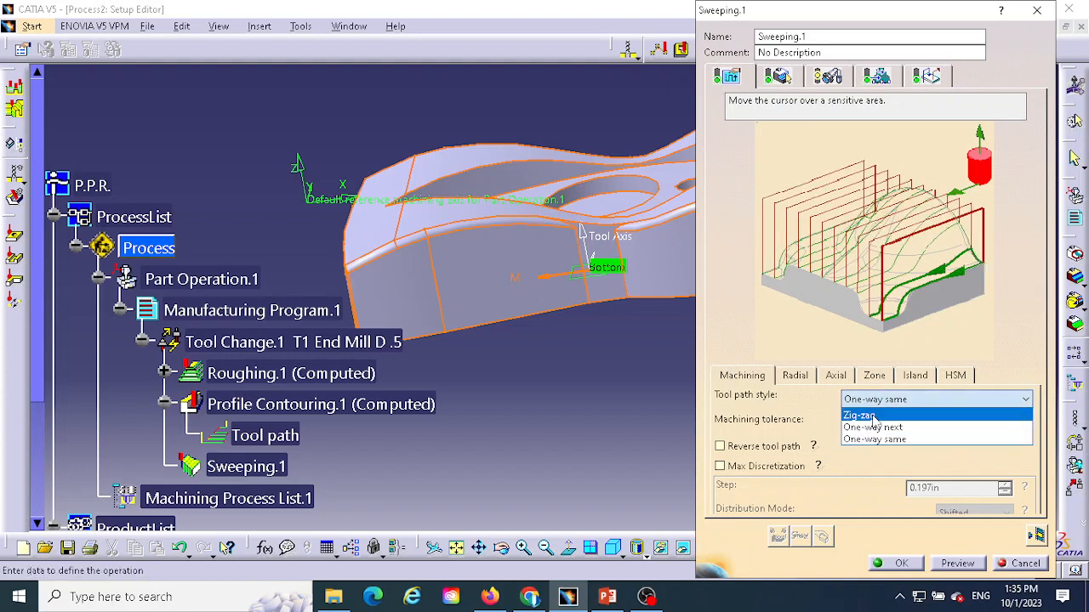
left_click(874, 416)
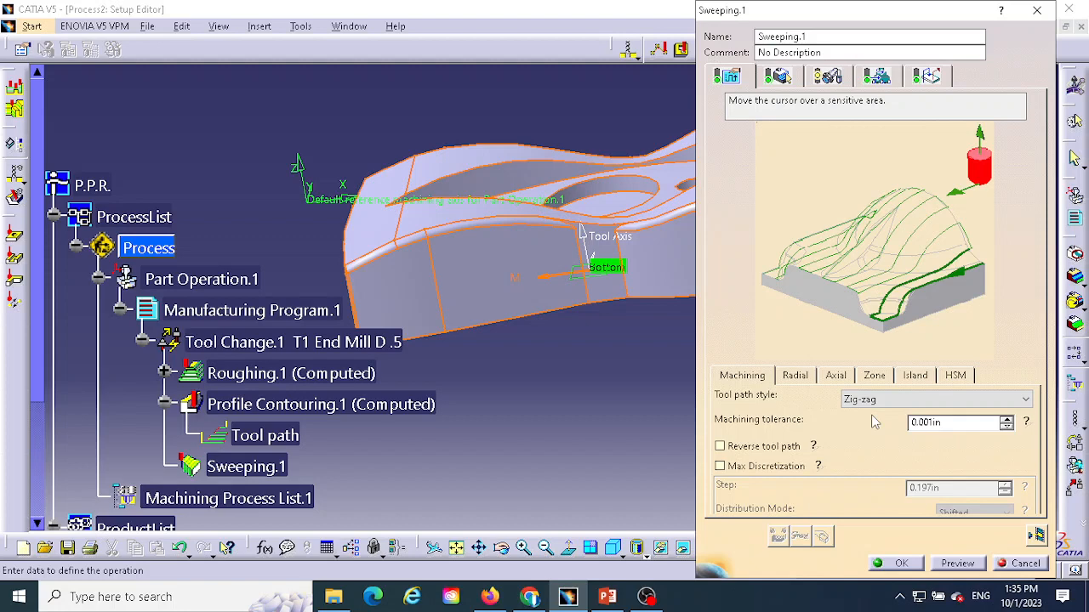
Step: Keep the radial stepover Constant and enter a new maximum distance between passes
left_click(794, 375)
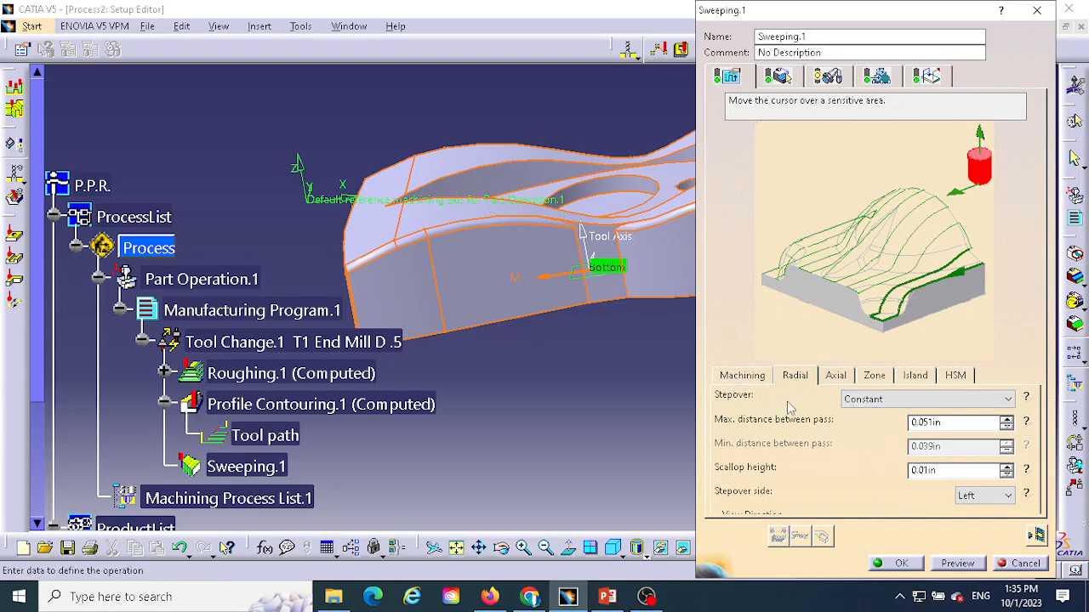
left_click(975, 402)
left_click(974, 414)
left_click_drag(961, 421, 908, 424)
type(".")
Step: Enter "T1 End Mill D .5 Profile countouring" as the Sweeping tool name to create a separate tool
left_click(831, 78)
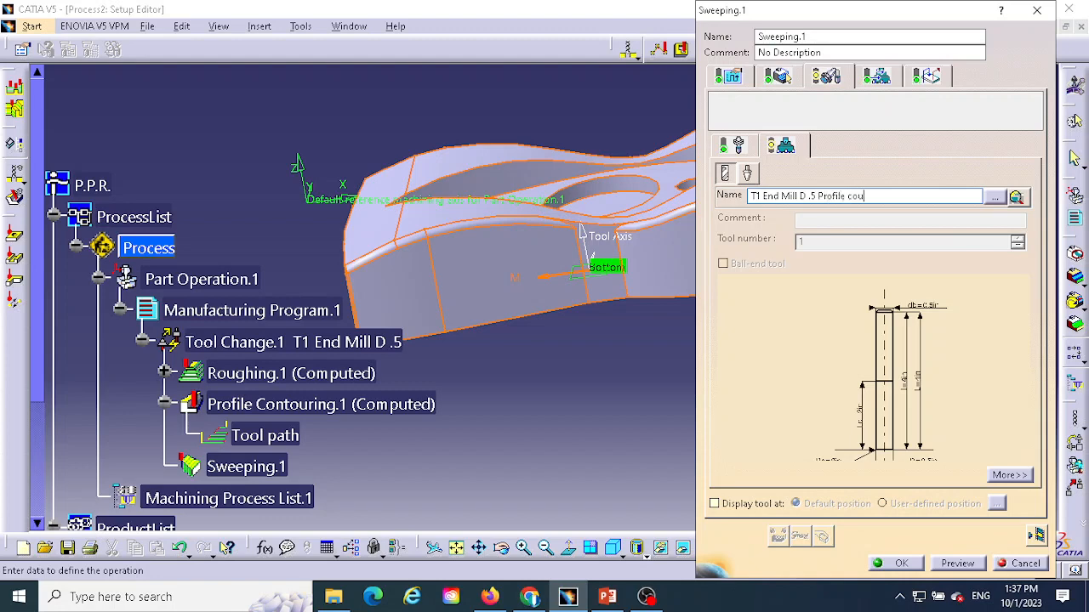
type("ntouring")
left_click_drag(903, 196, 850, 198)
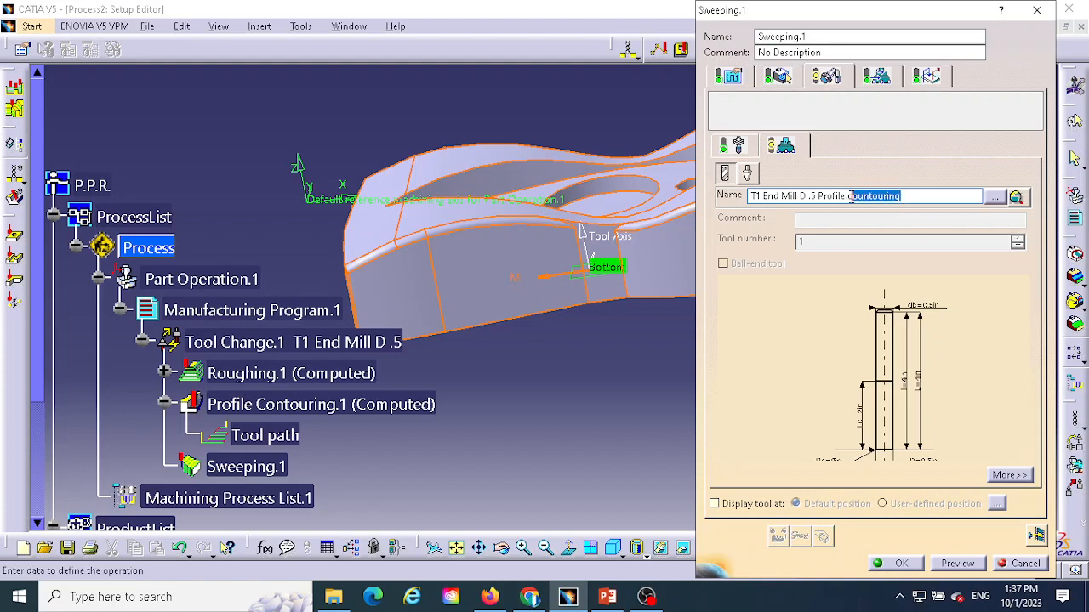
left_click(920, 196)
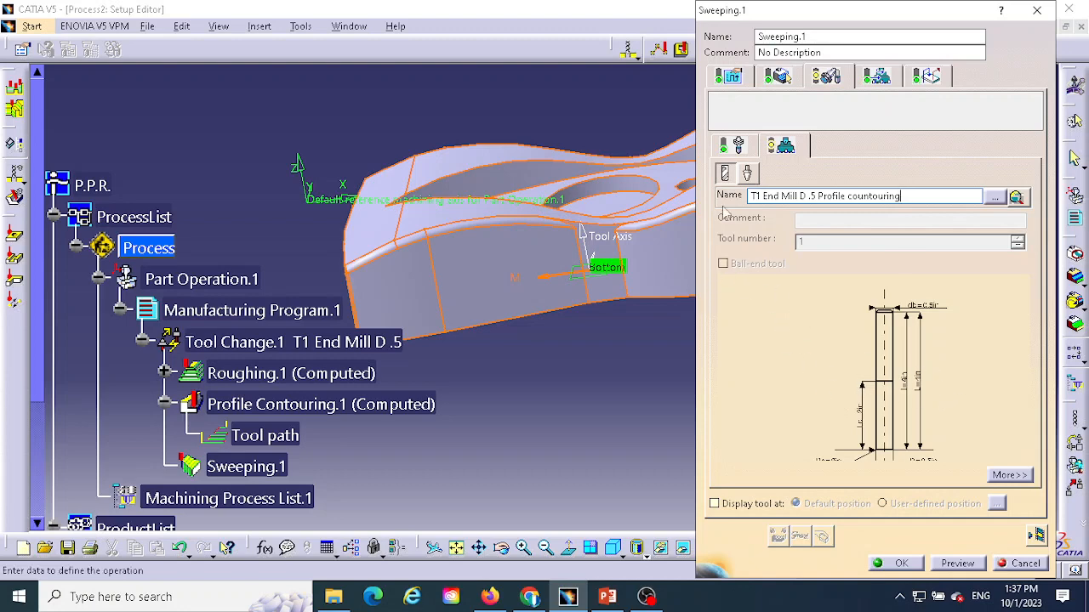
key("Return")
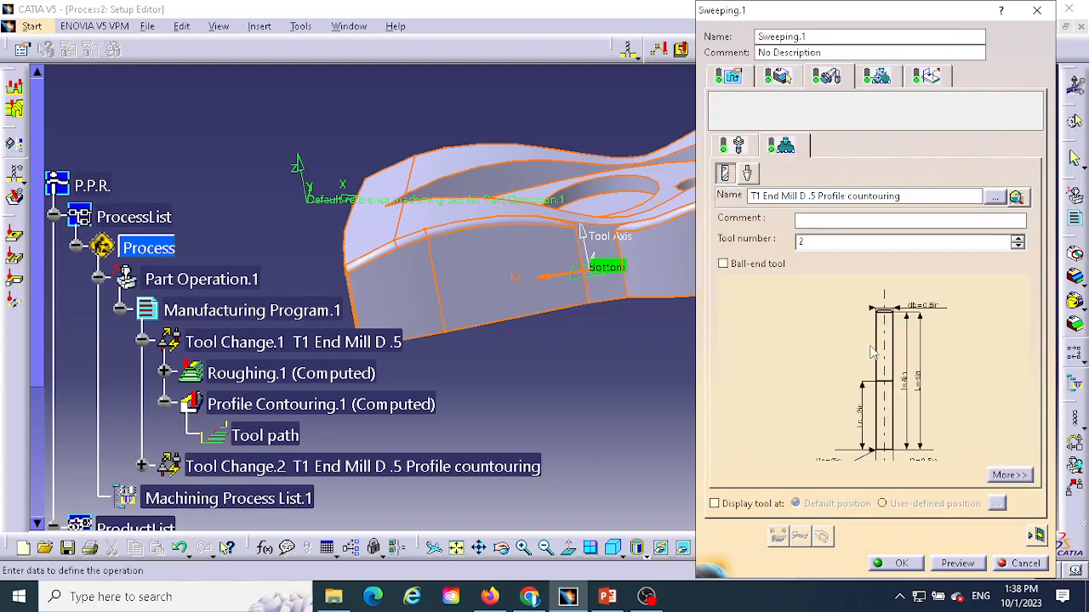
Step: Switch the Sweeping tool to a conical mill and back to an end mill, getting T2 End Mill D 0.394
left_click(746, 176)
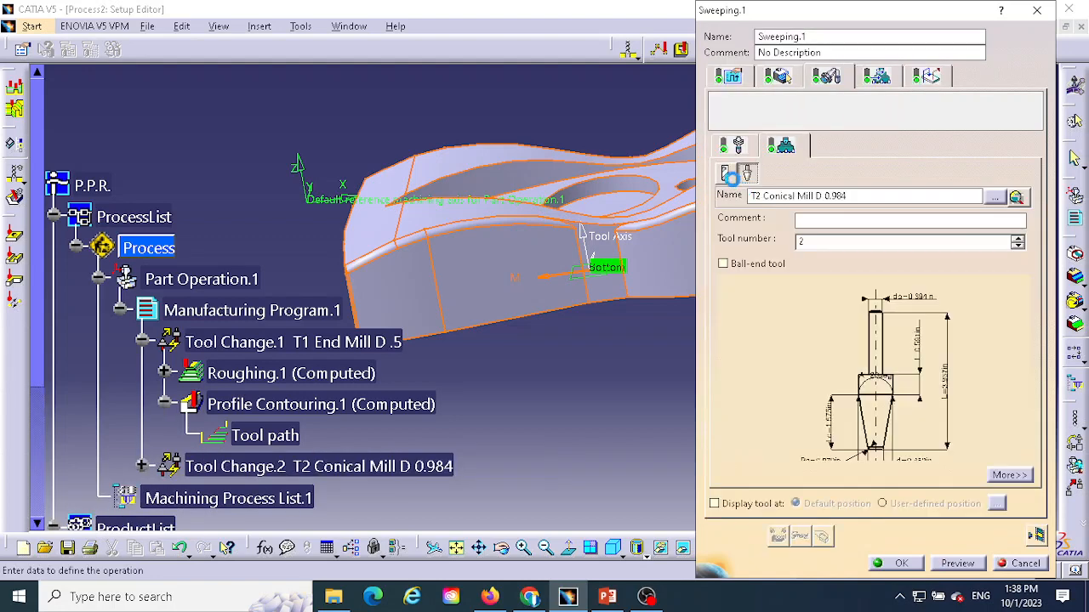
left_click(725, 173)
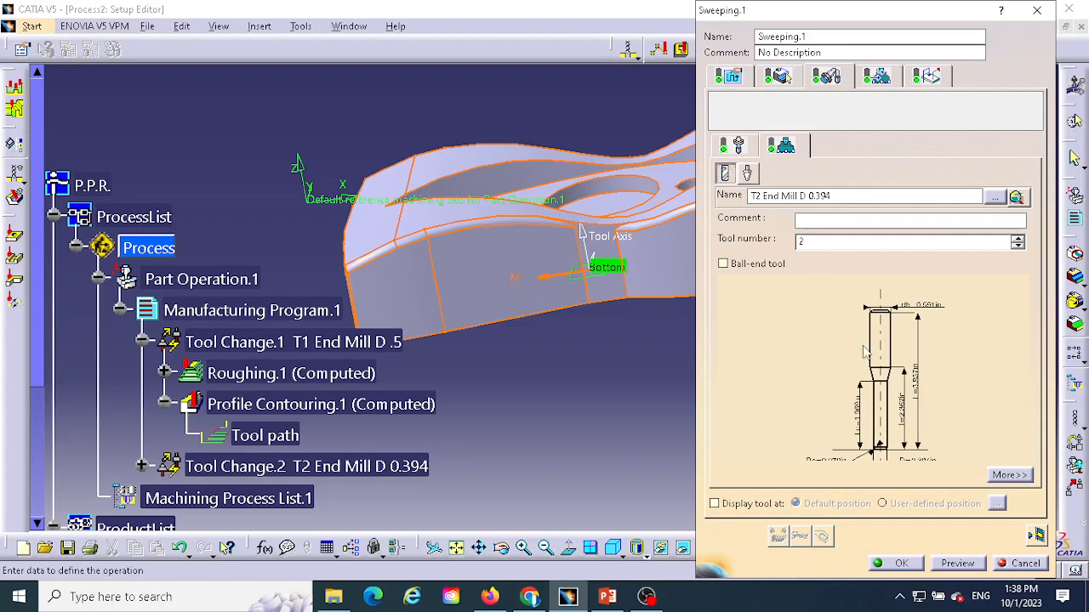
mouse_move(935, 432)
middle_mouse_down()
mouse_move(933, 394)
mouse_move(910, 398)
middle_mouse_up()
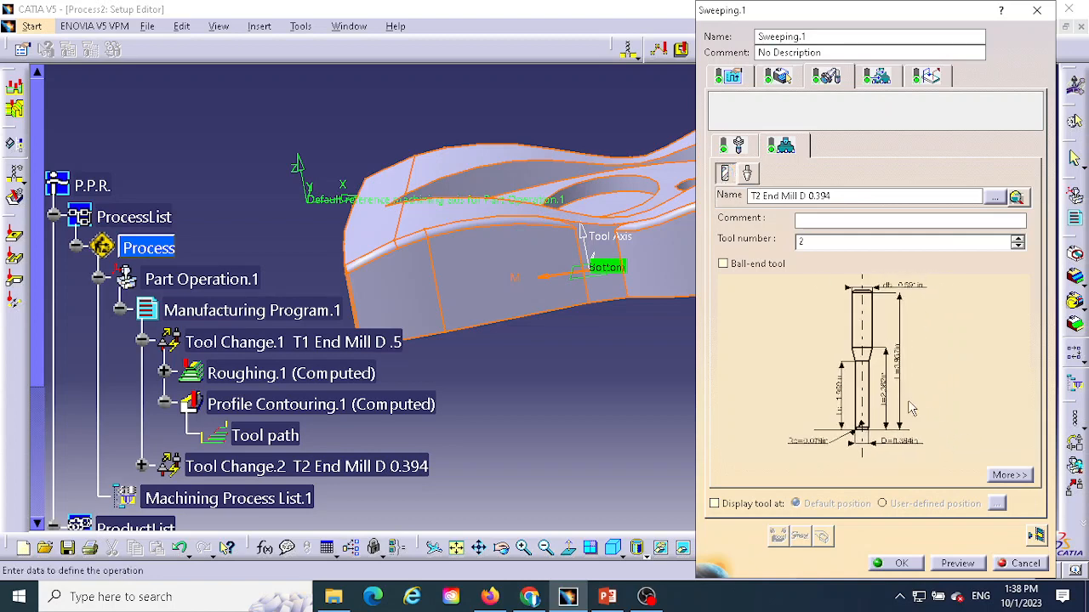
Step: Make the sweeping tool a ball-end tool and rename it T2 End Mill D 0.5
left_click(724, 264)
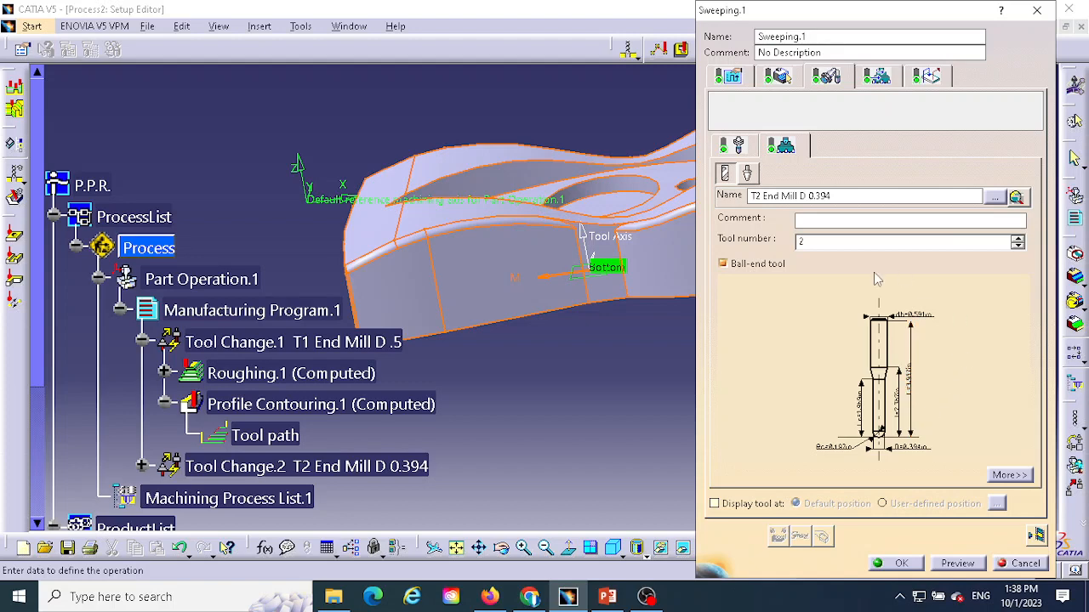
left_click(849, 196)
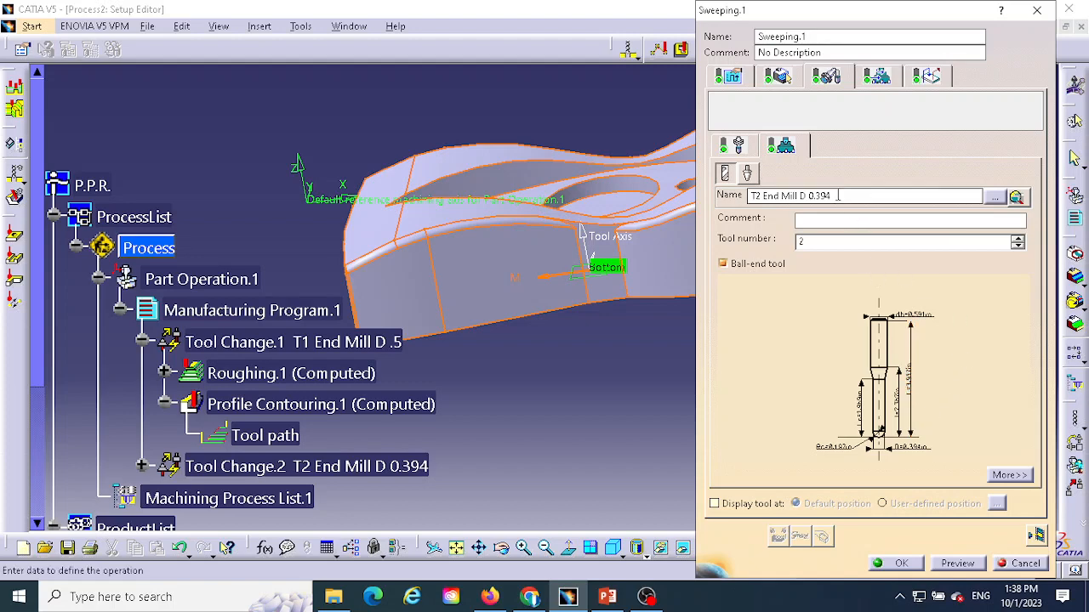
left_click_drag(831, 196, 805, 196)
type("0.")
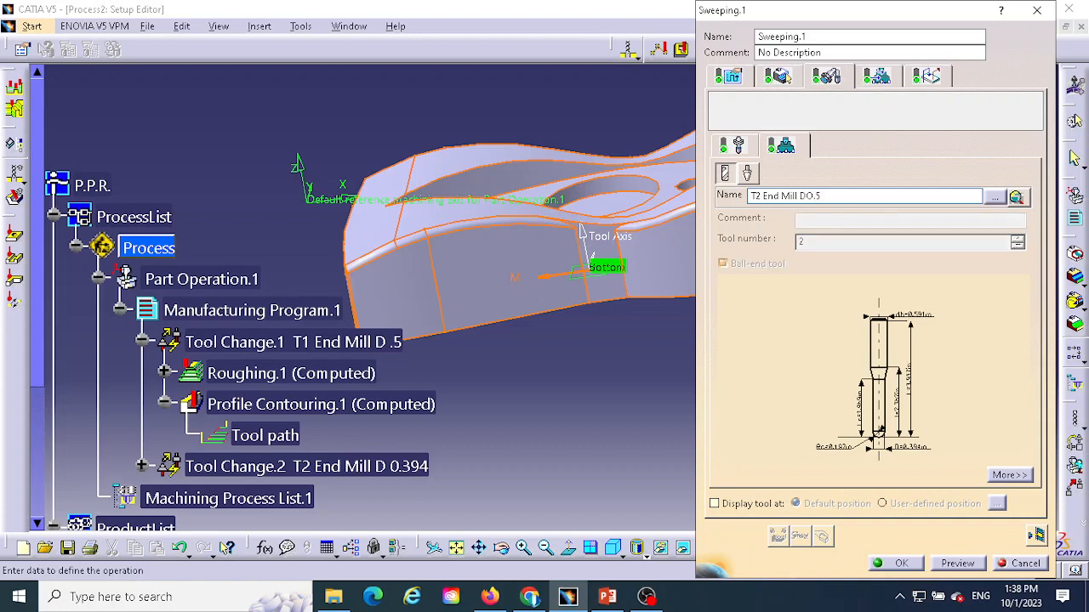
type("5")
left_click(809, 197)
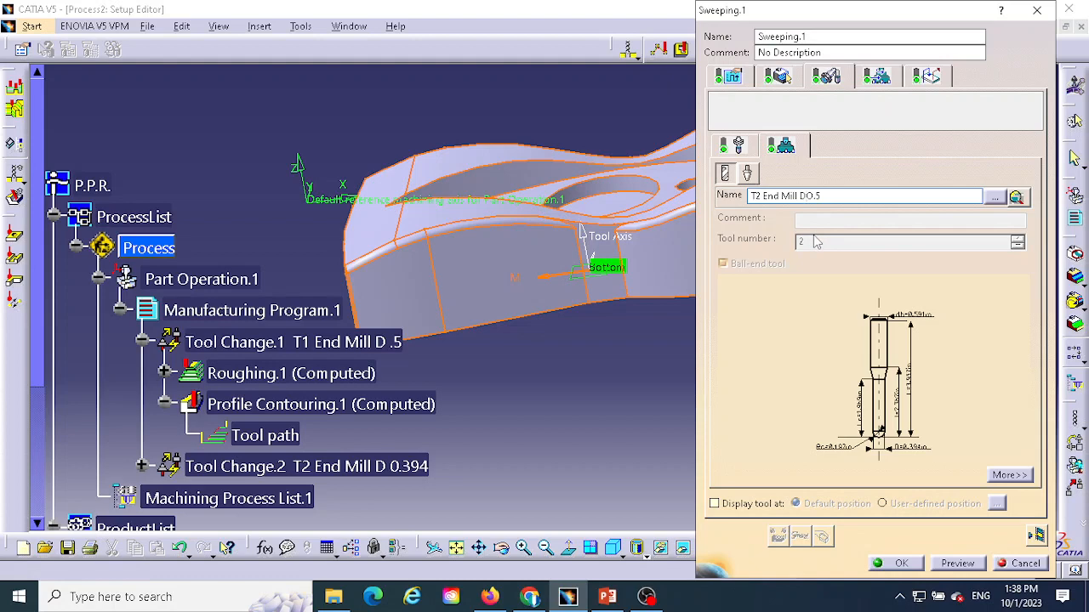
left_click(877, 197)
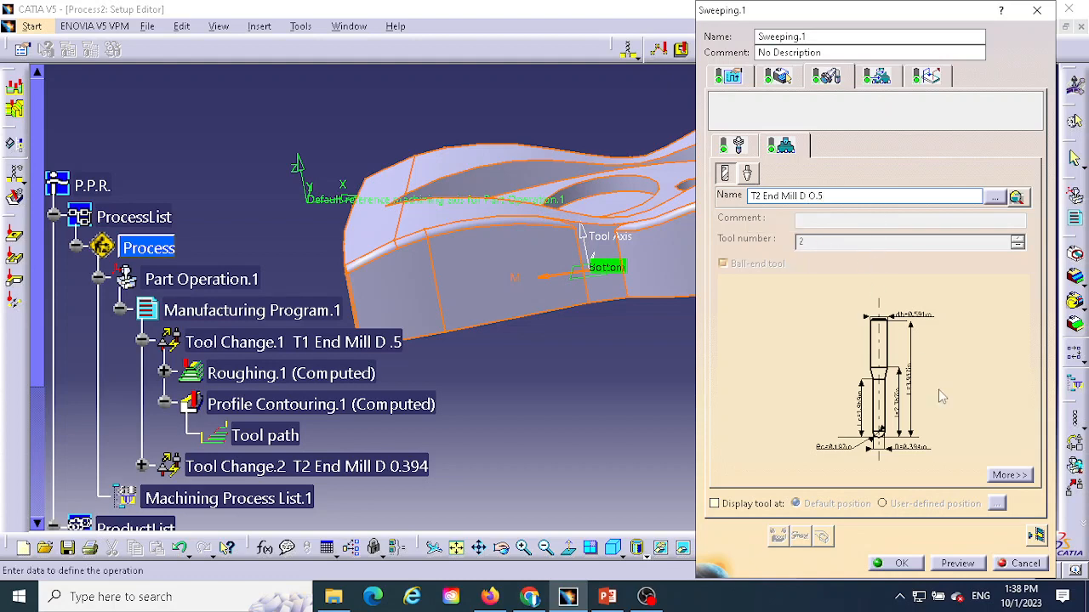
Step: Set the ball-end tool's nominal diameter to 0.5 in
left_click(1012, 474)
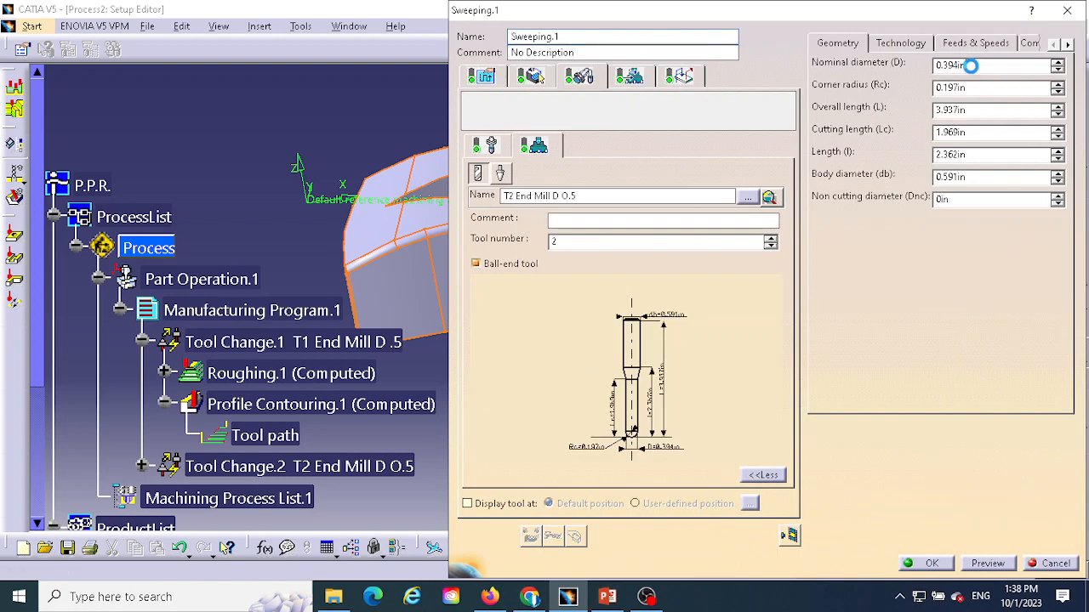
left_click_drag(971, 66, 934, 67)
type(".")
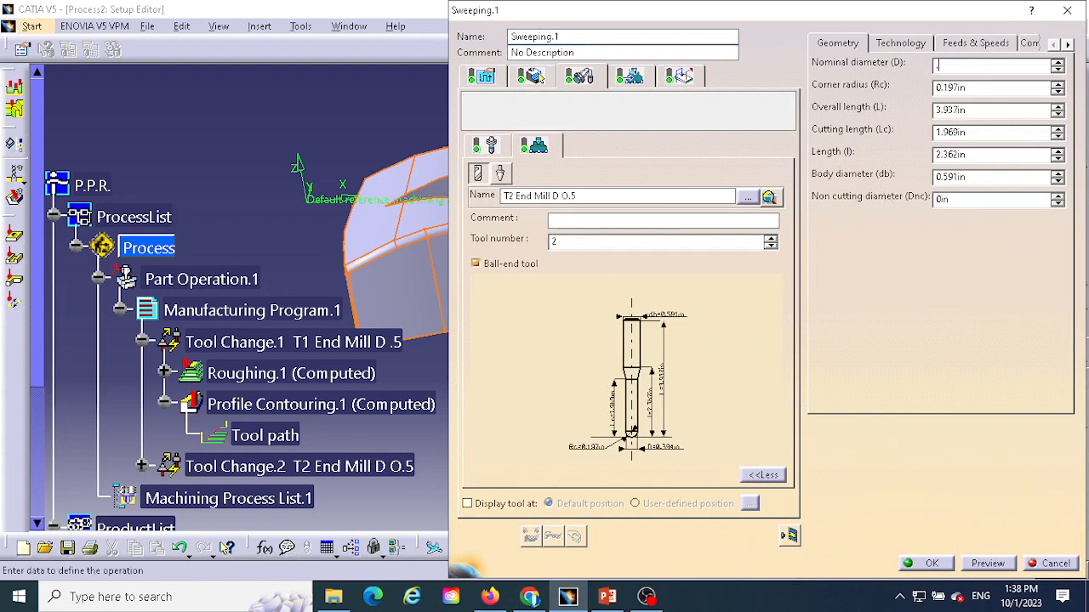
type("5")
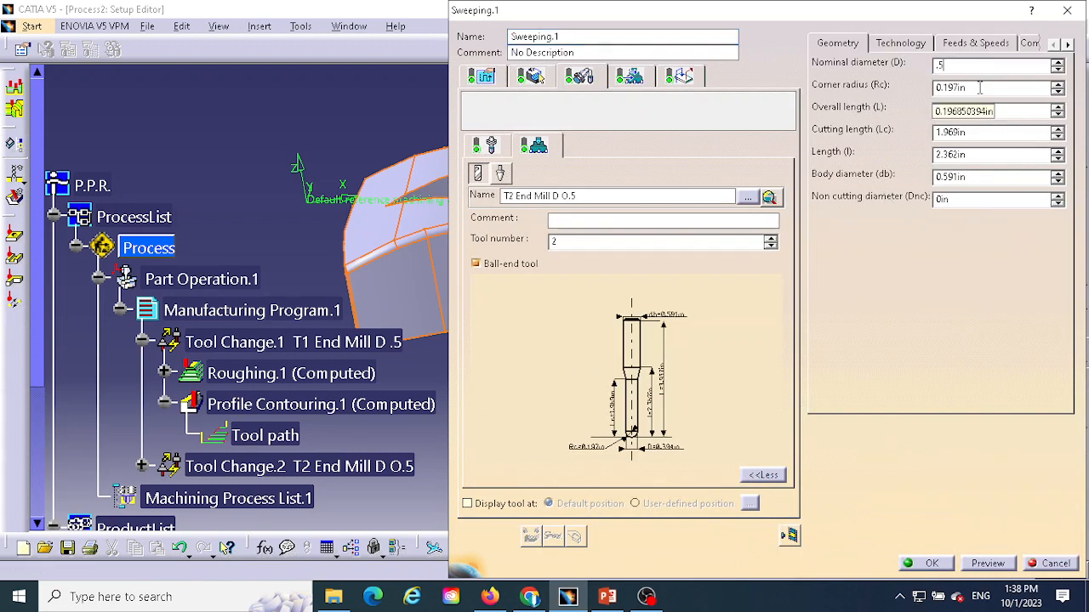
key("Tab")
left_click_drag(937, 88, 976, 87)
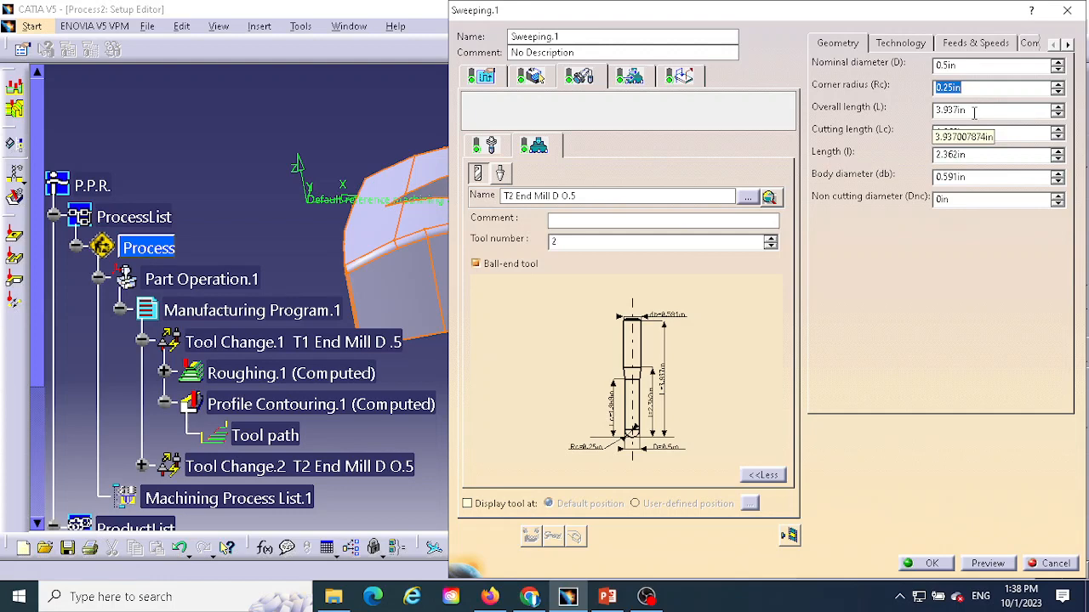
Step: Set the tool's overall length to 4 in and its cutting length to 2 in
left_click_drag(975, 112, 927, 112)
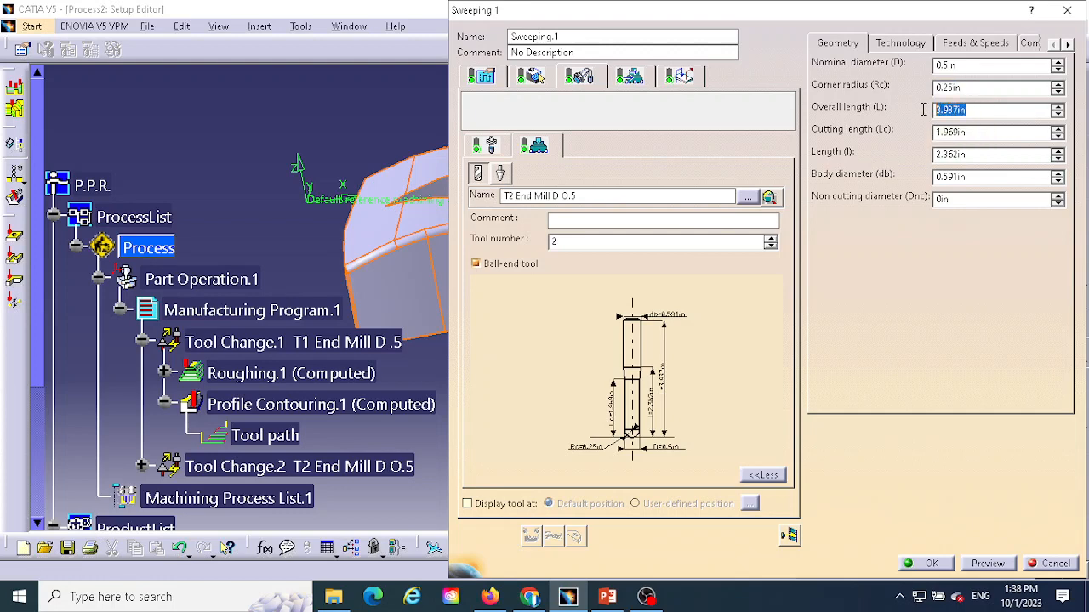
type("4")
left_click_drag(977, 133, 936, 135)
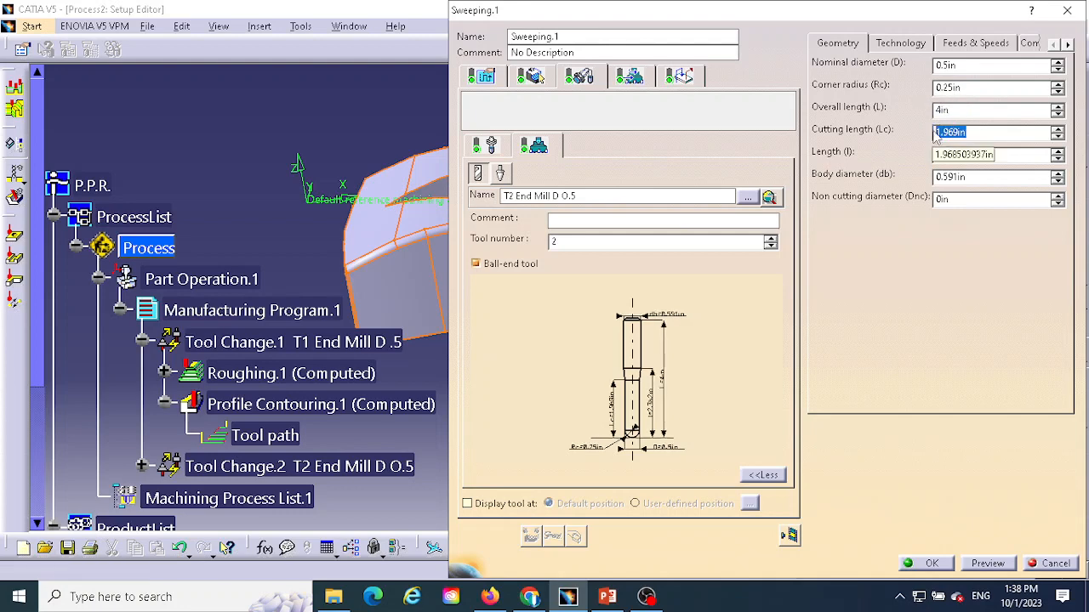
type("2")
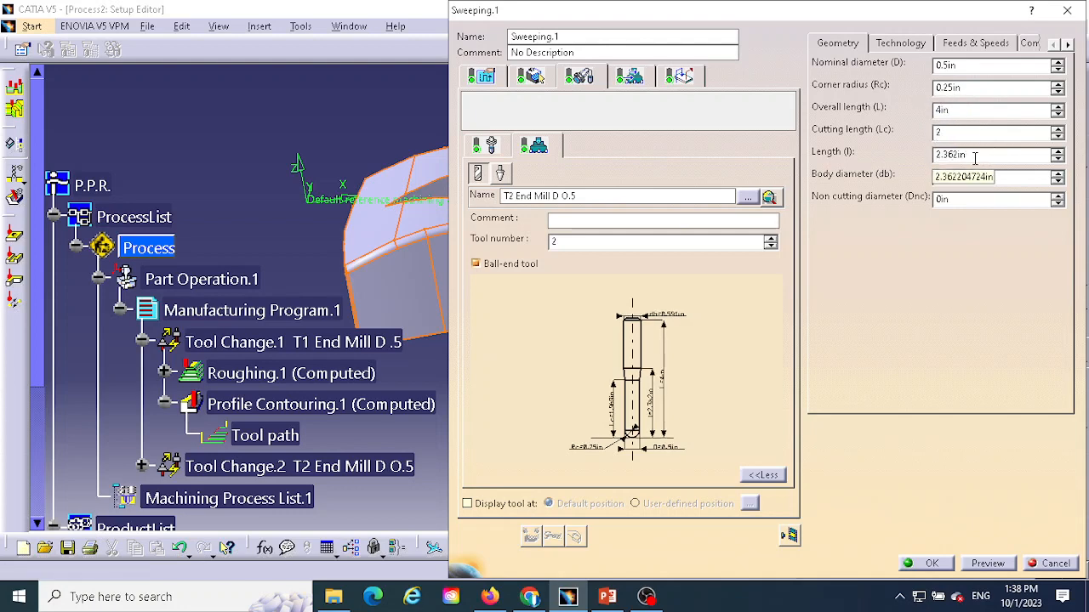
Step: Set the tool's length (l) to 4 in and its body diameter to 0.5 in
left_click_drag(975, 155, 935, 153)
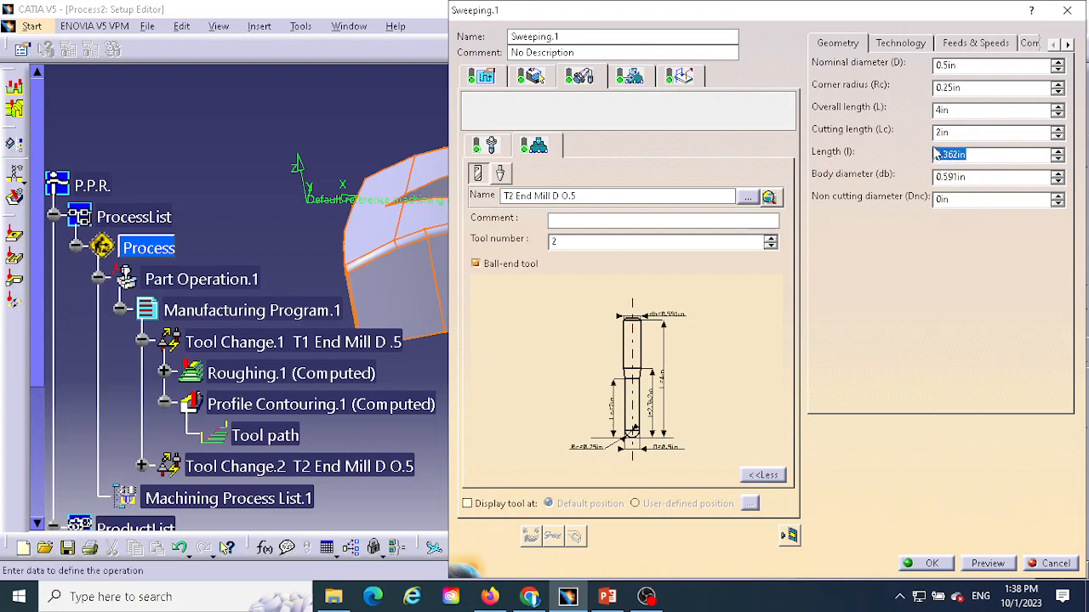
type("4")
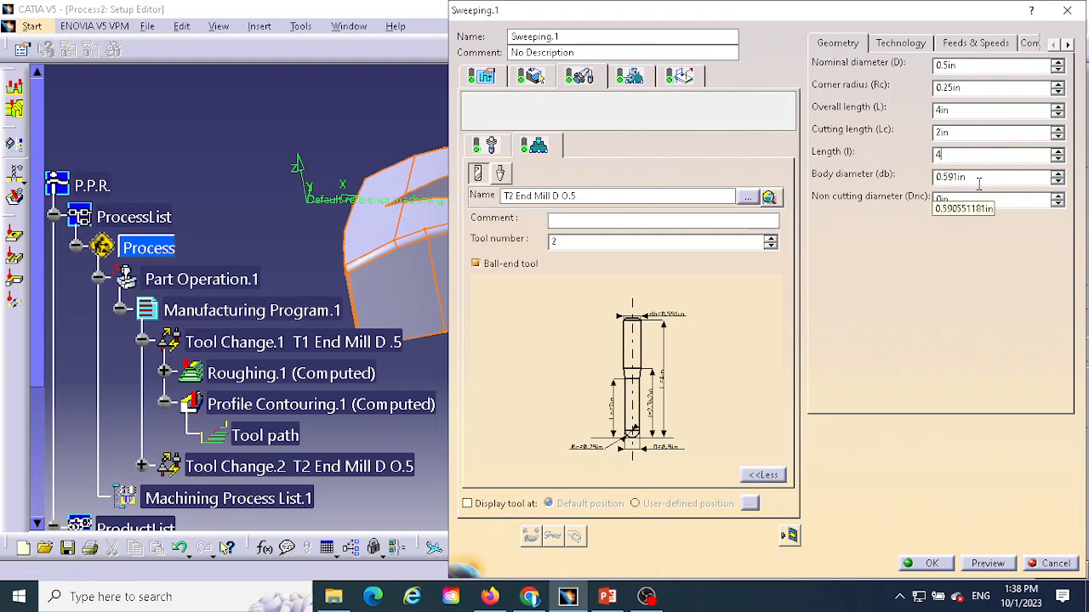
key("Tab")
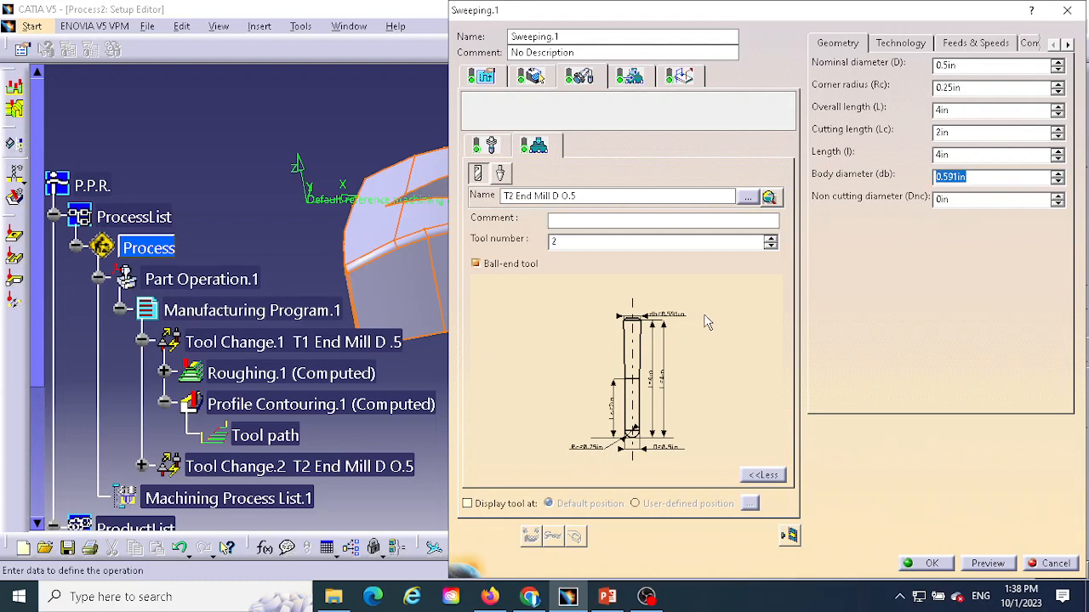
key("BackSpace")
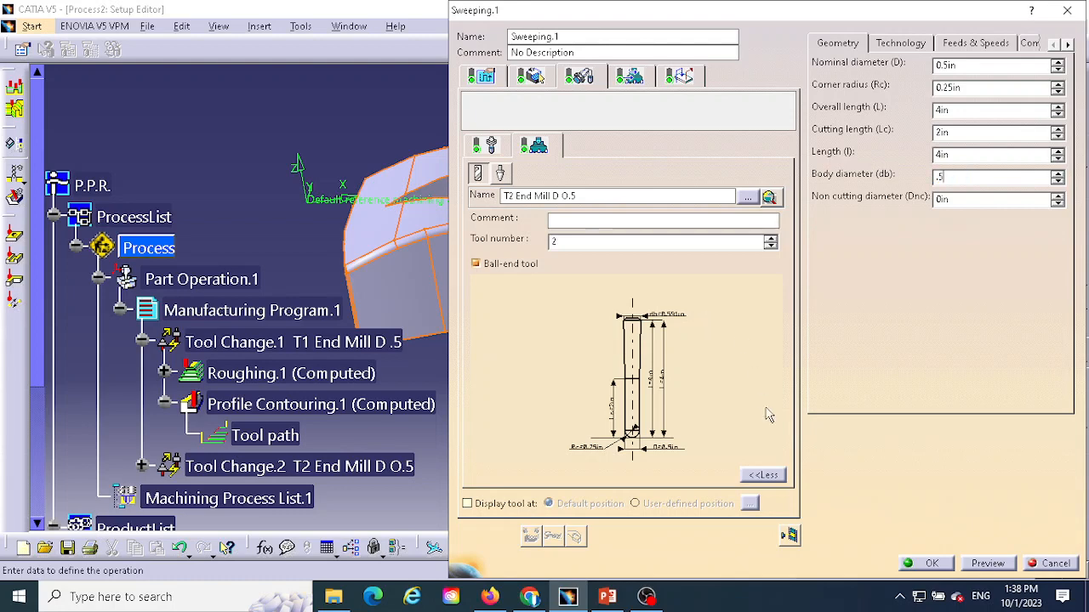
left_click(764, 475)
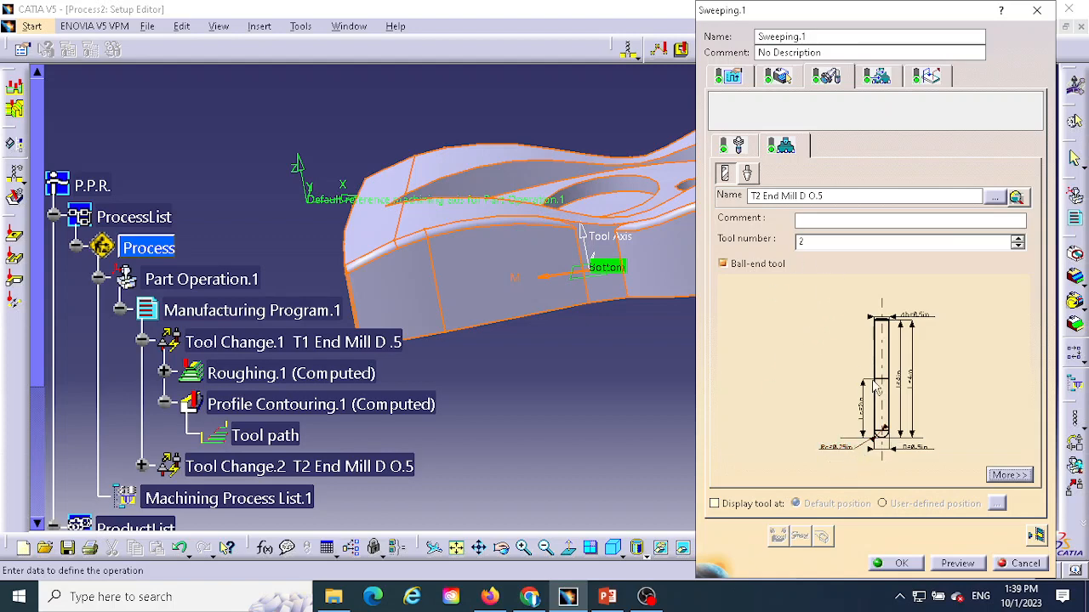
Step: Set the approach macro to Build by user and add a horizontal lead-in motion and an axial motion
left_click(928, 76)
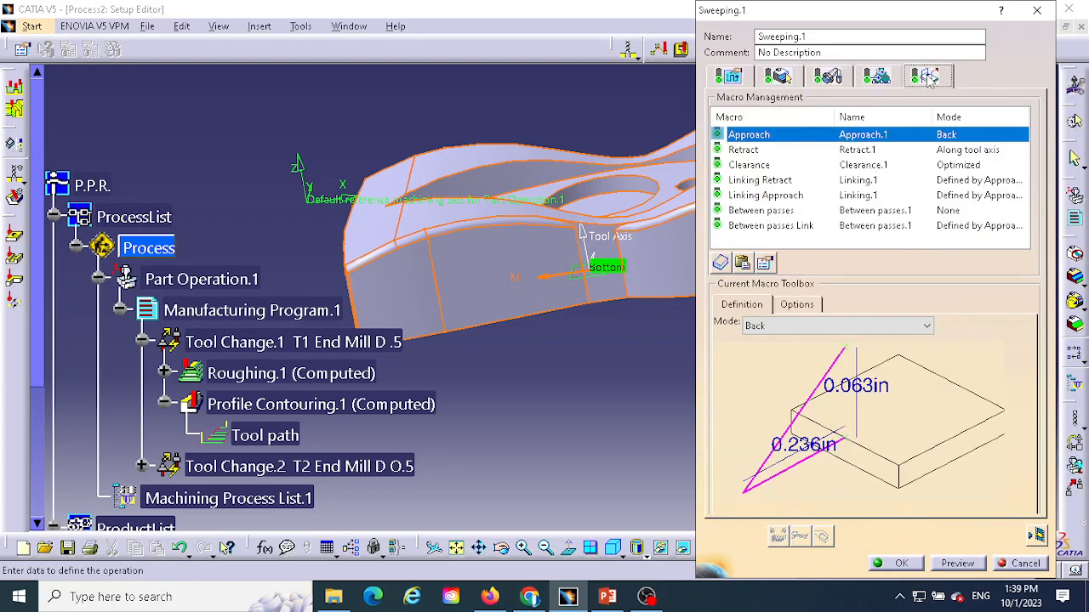
left_click(925, 326)
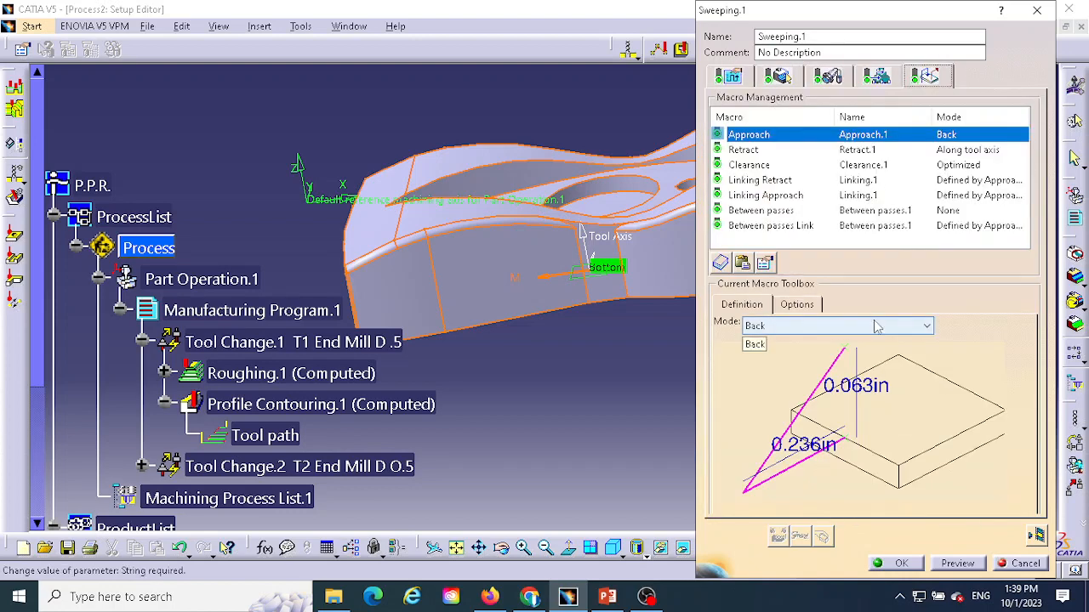
left_click(755, 342)
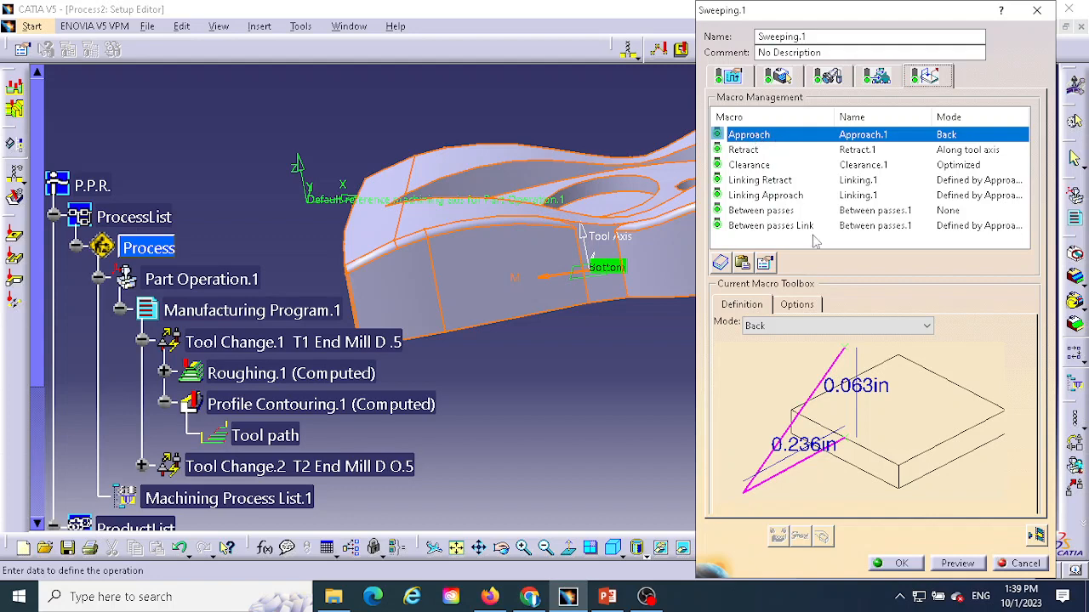
left_click(812, 328)
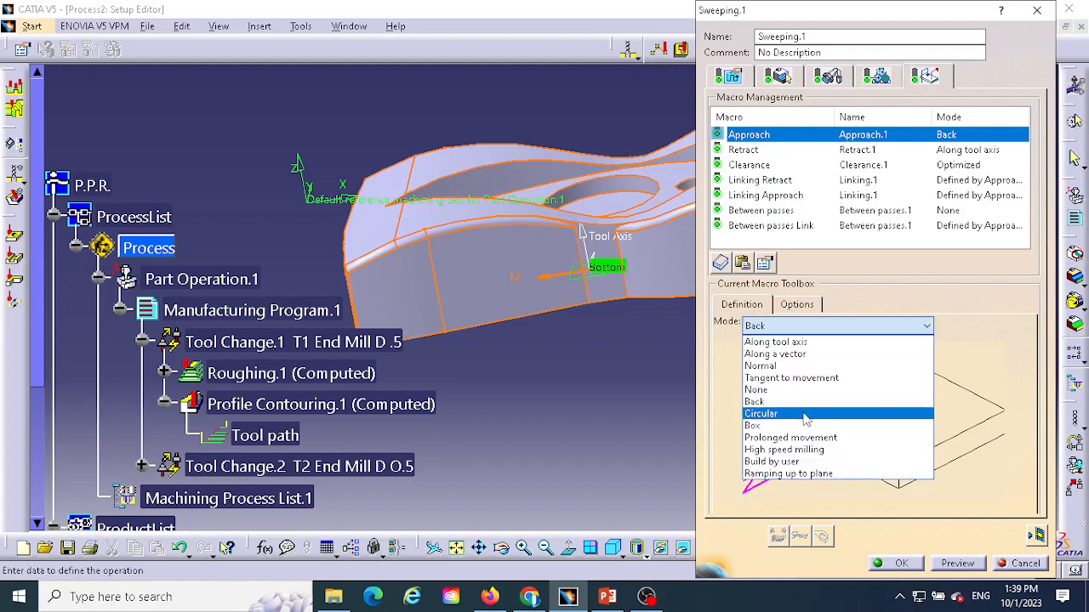
left_click(757, 389)
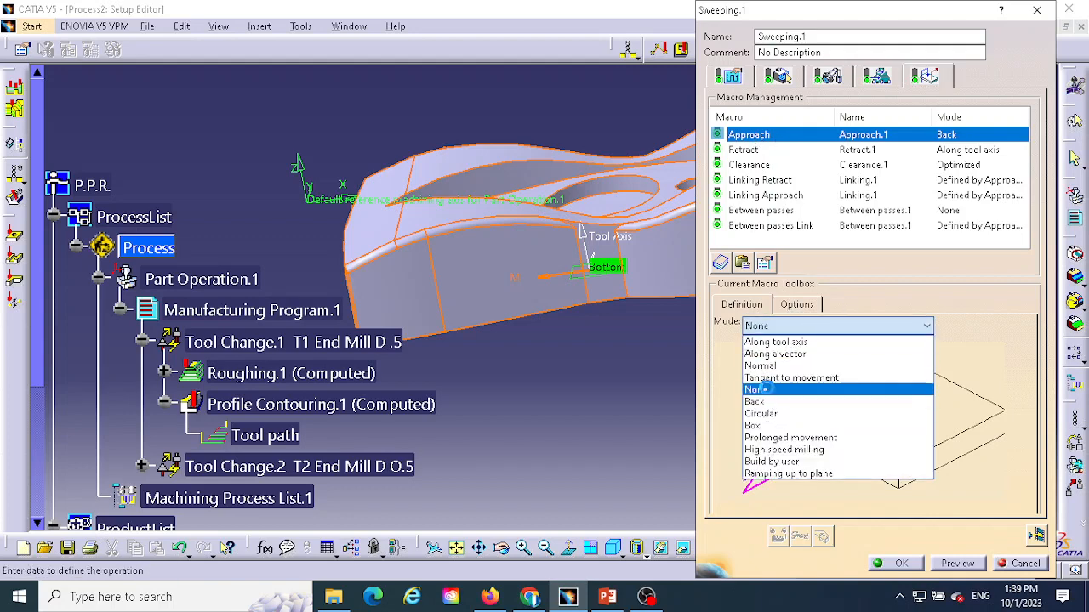
left_click(776, 326)
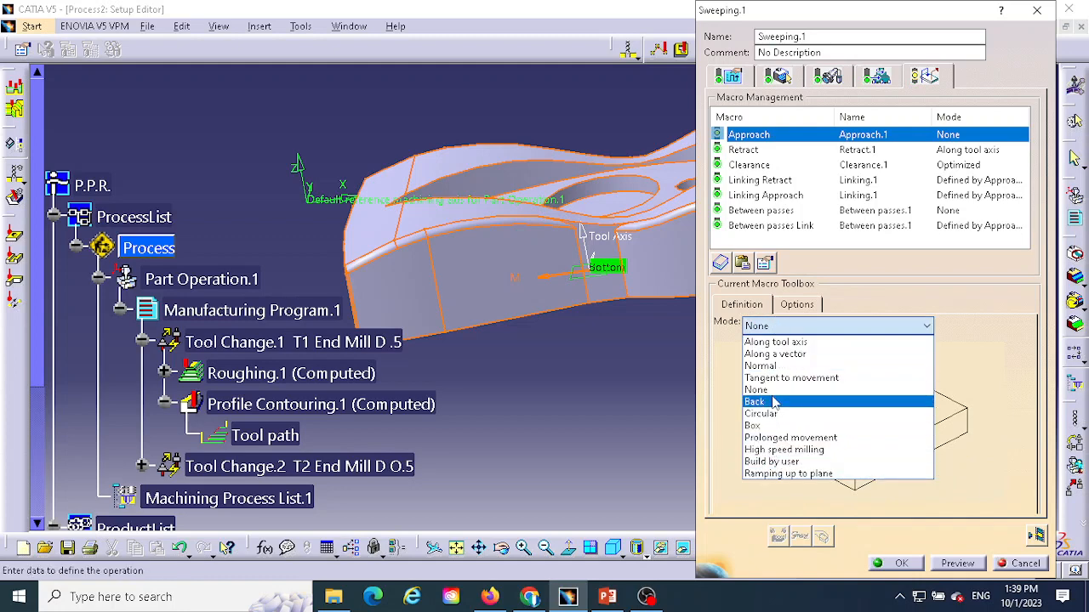
left_click(769, 461)
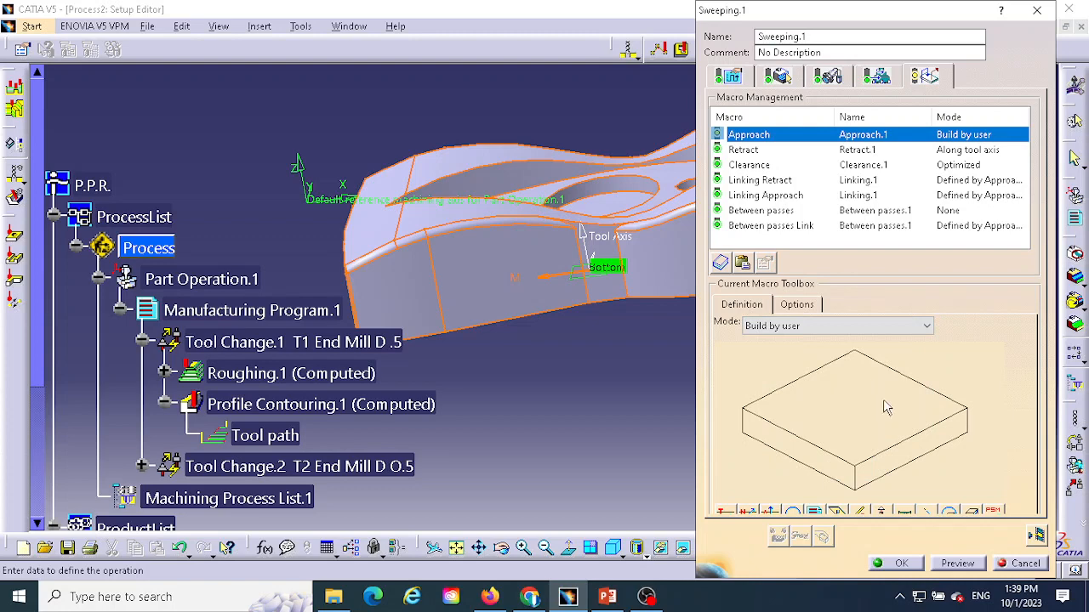
left_click(746, 512)
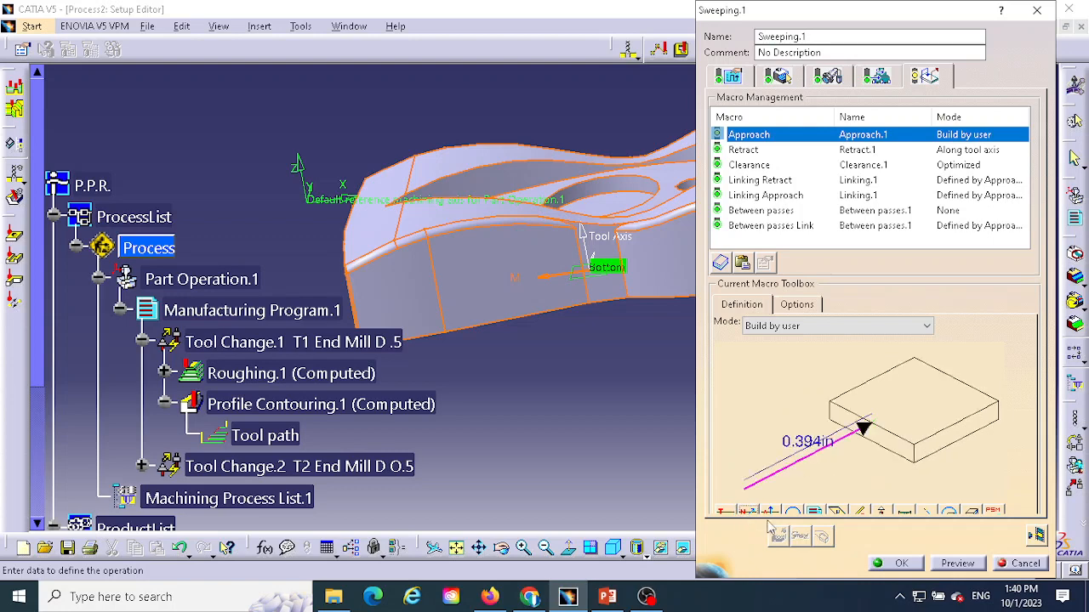
left_click(768, 512)
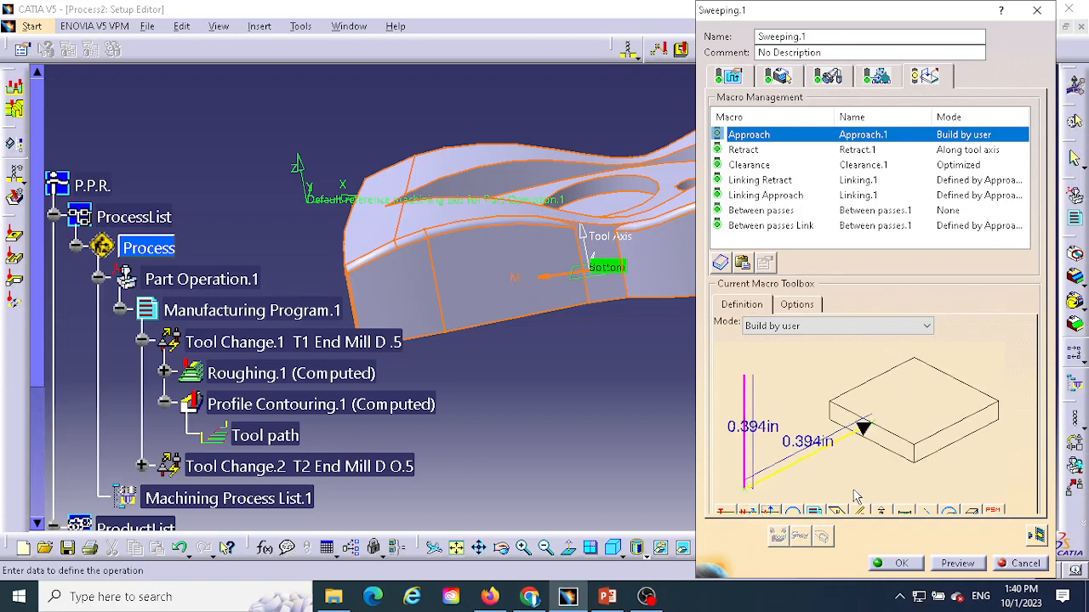
Step: Set the distances of both the axial and the horizontal approach motions to 0.5 in
double_click(766, 434)
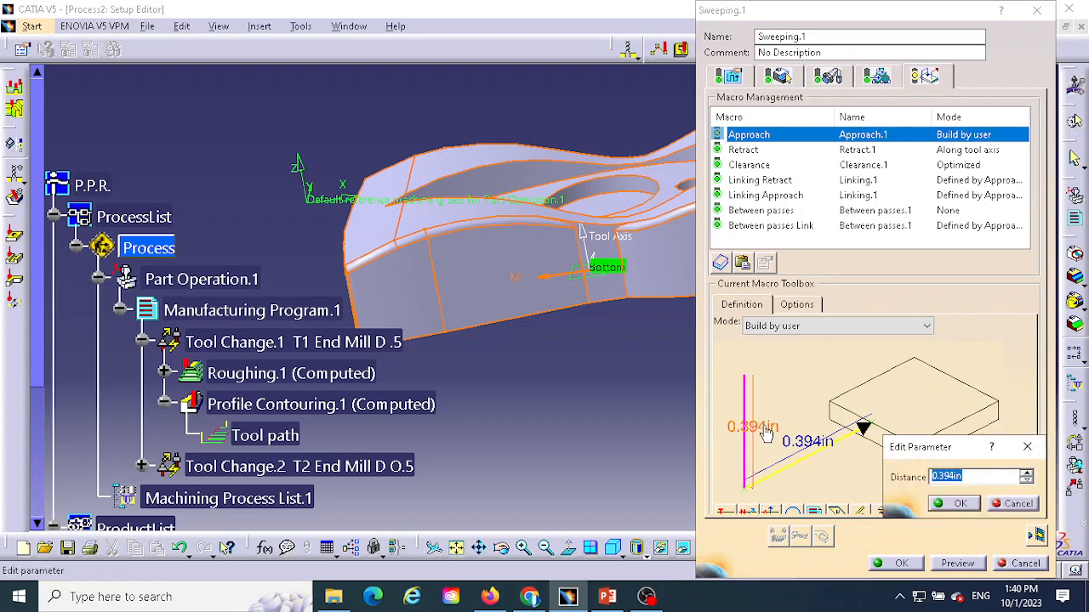
key("BackSpace")
type(".5")
left_click(954, 504)
double_click(812, 449)
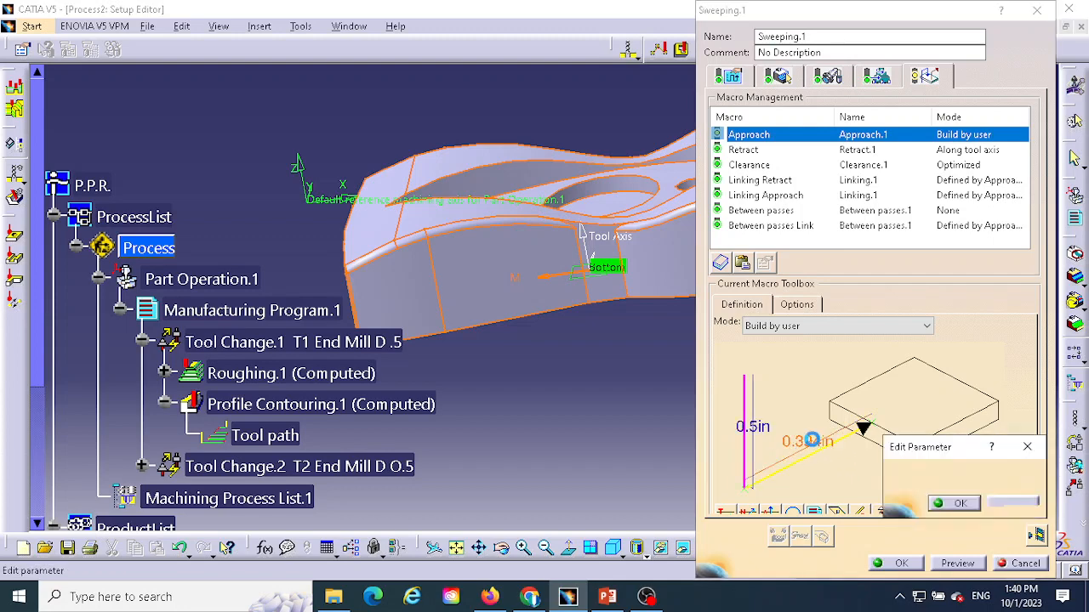
key("BackSpace")
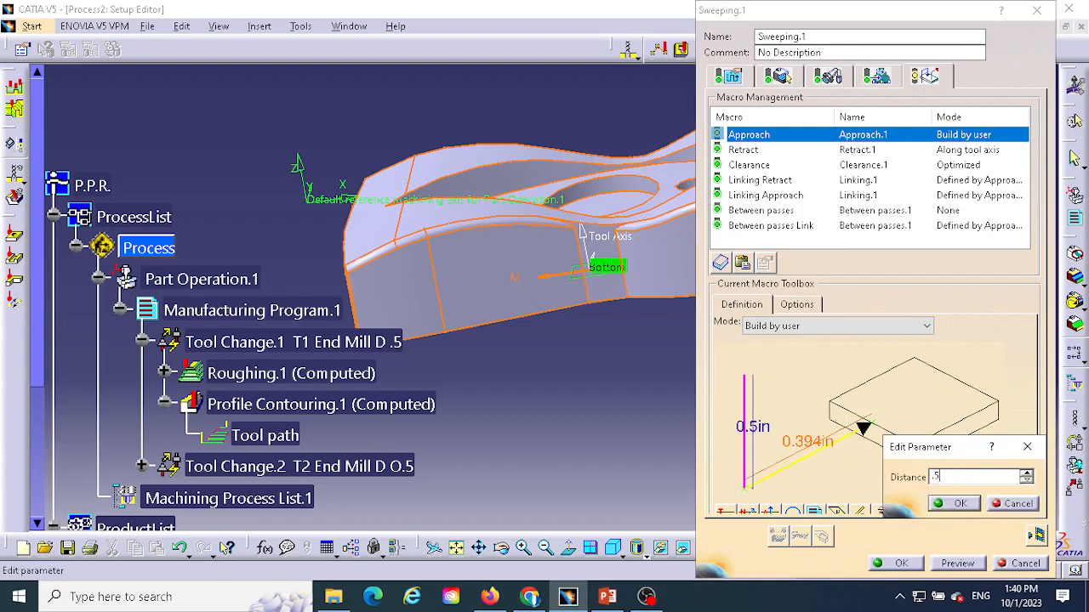
left_click(961, 503)
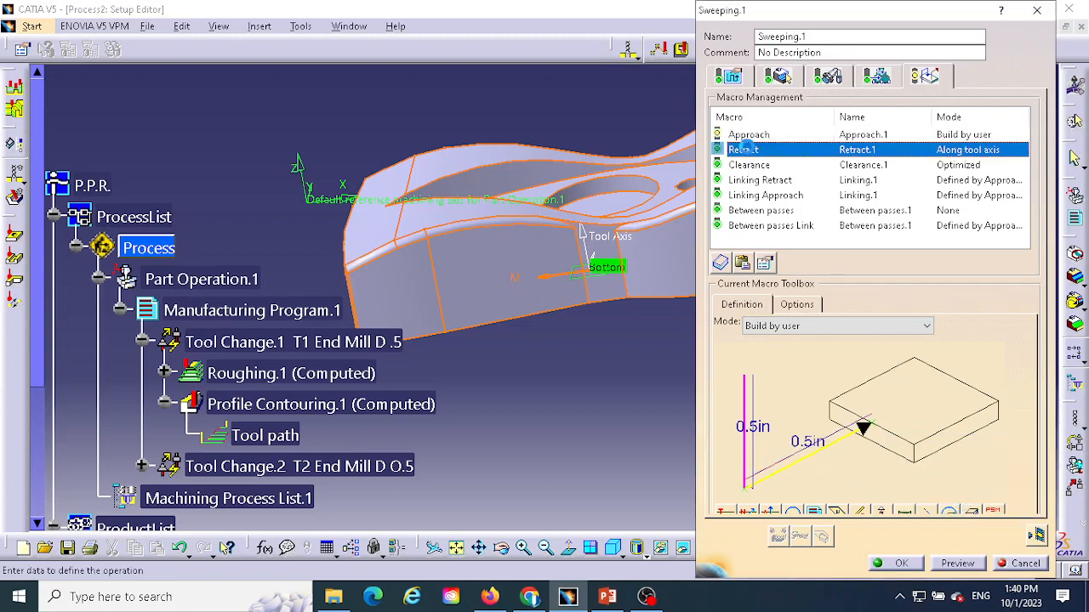
Step: Set the retract macro to Build by user and add a horizontal motion and an axial motion
left_click(743, 151)
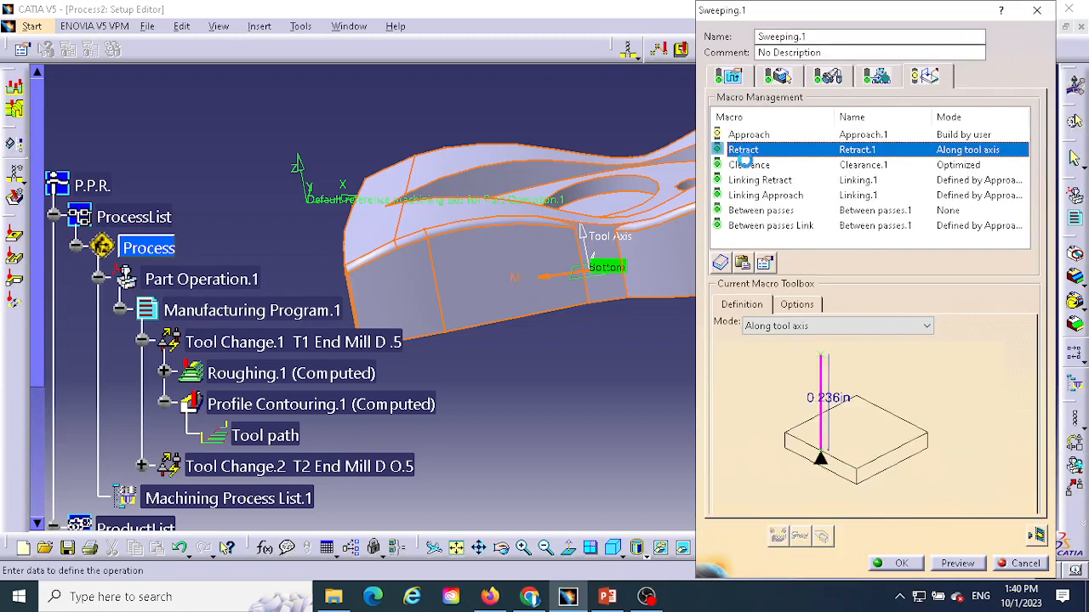
left_click(791, 327)
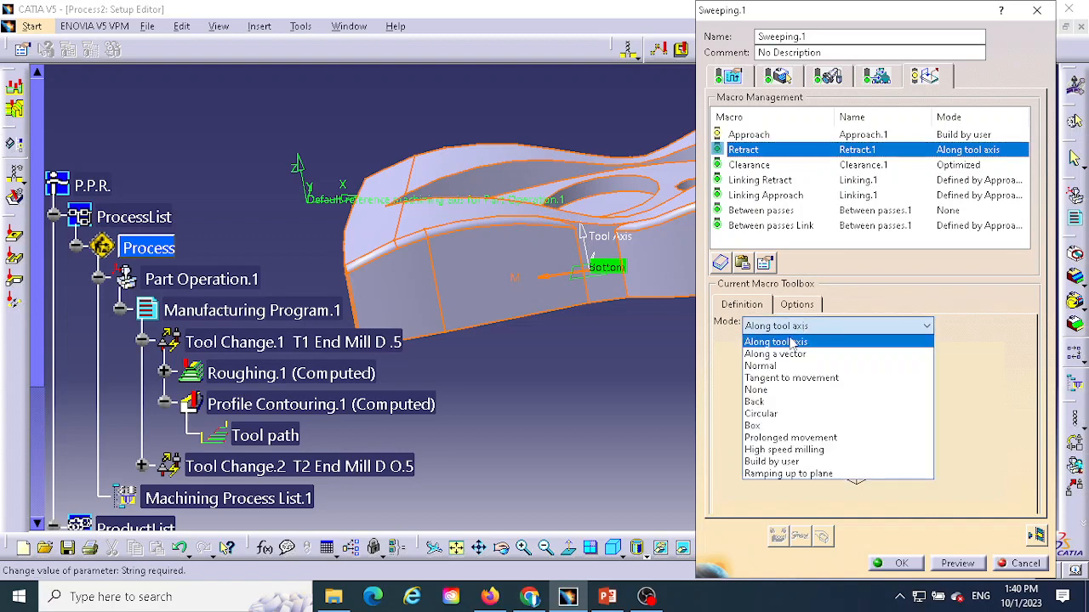
left_click(767, 390)
left_click(791, 326)
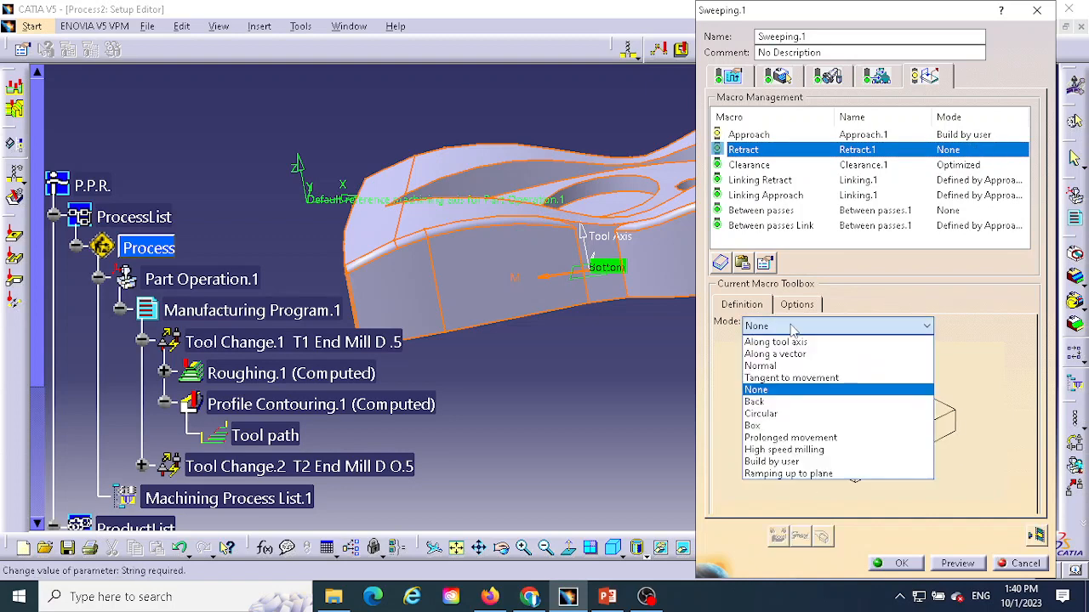
left_click(784, 467)
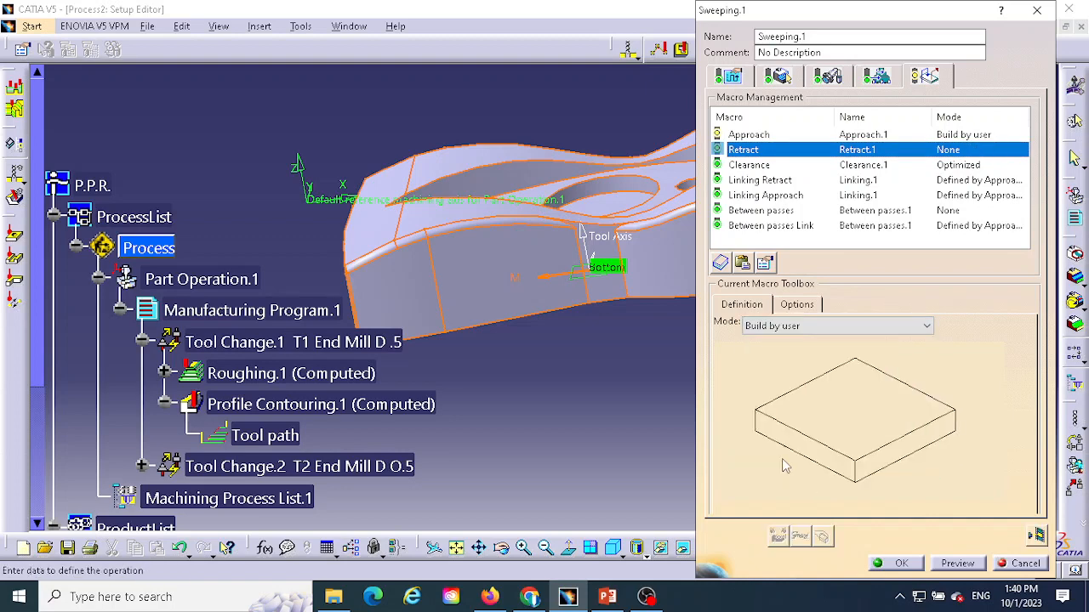
left_click(833, 326)
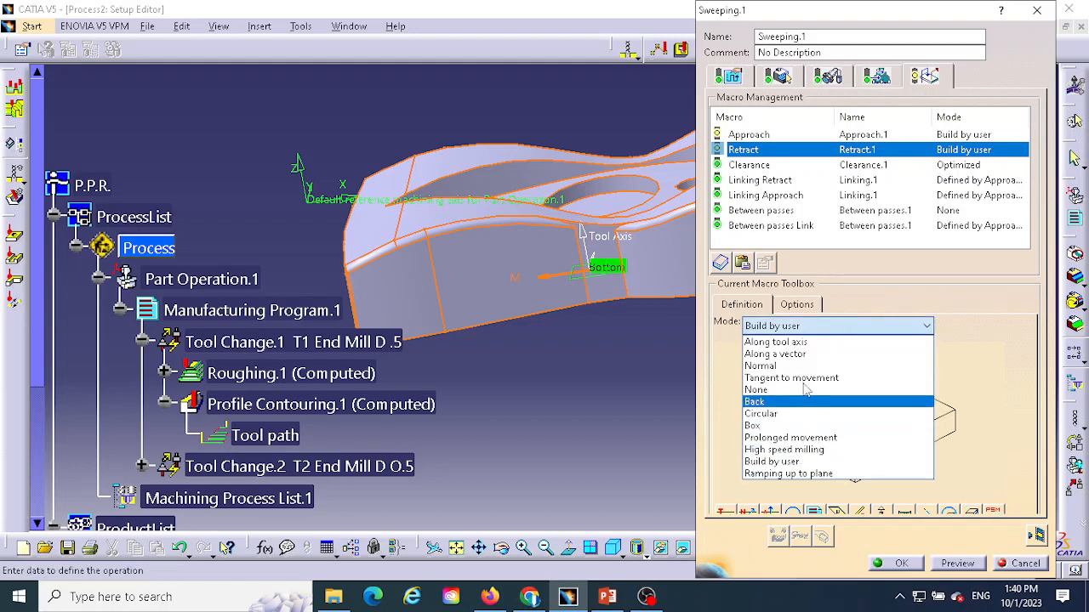
left_click(984, 311)
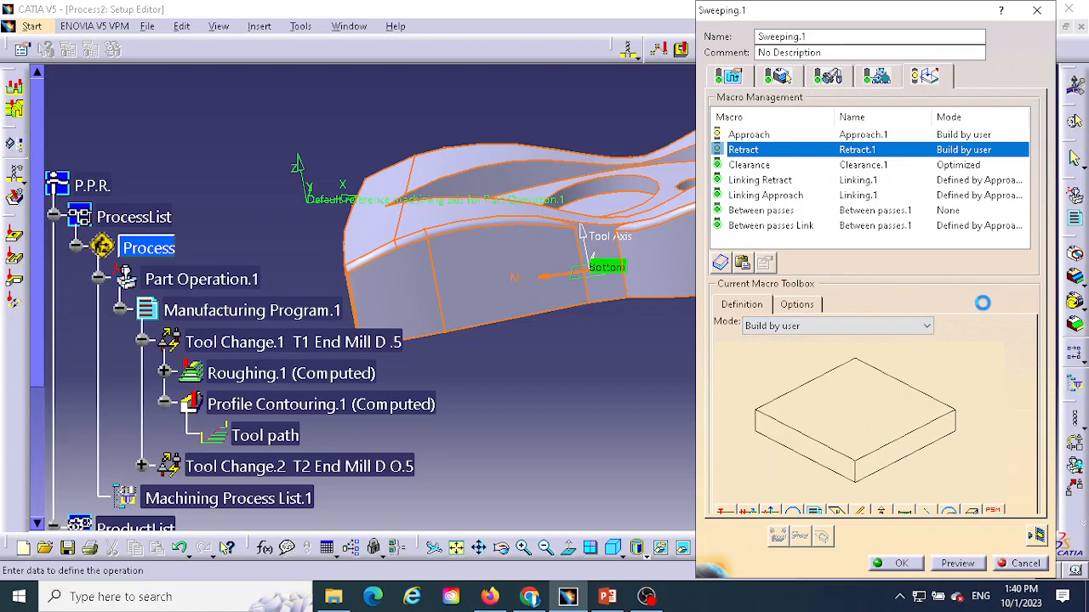
left_click(747, 512)
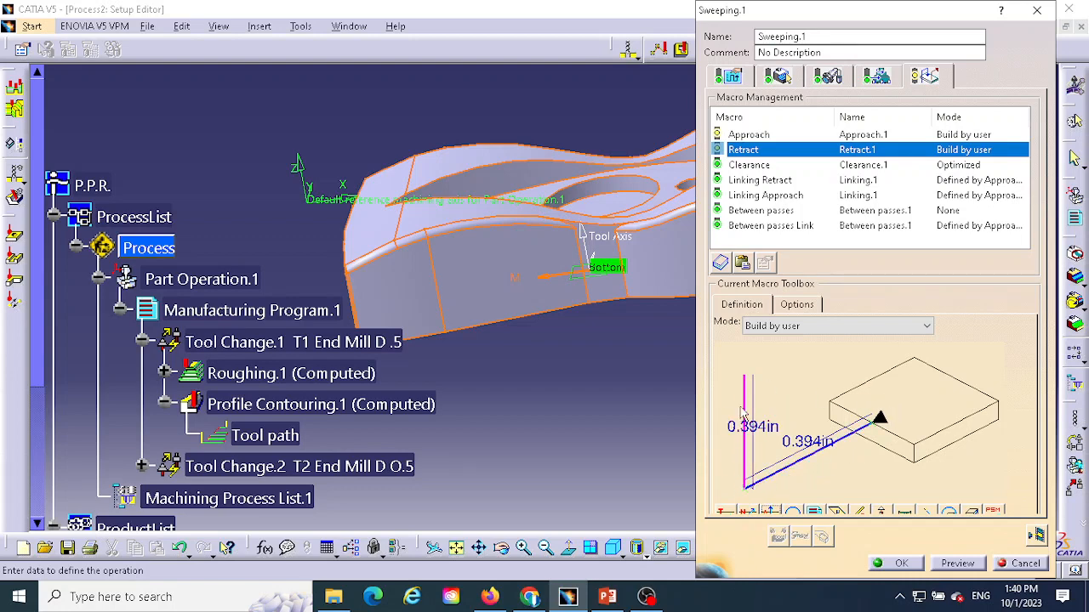
Step: Set the distances of both the axial and the horizontal retract motions to 0.5 in
double_click(752, 432)
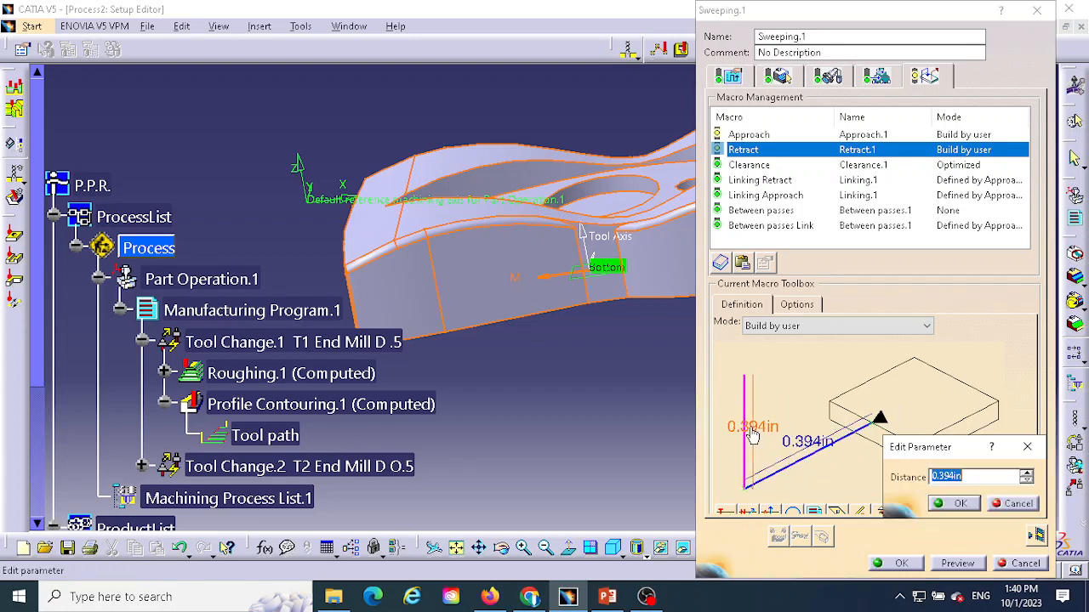
type(".")
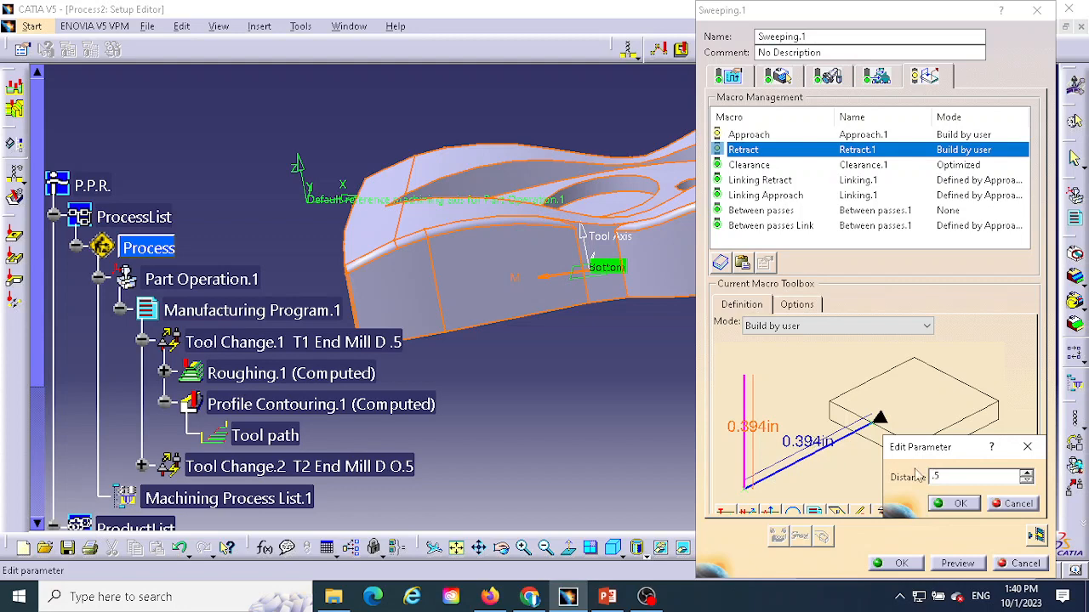
type("5")
left_click(953, 503)
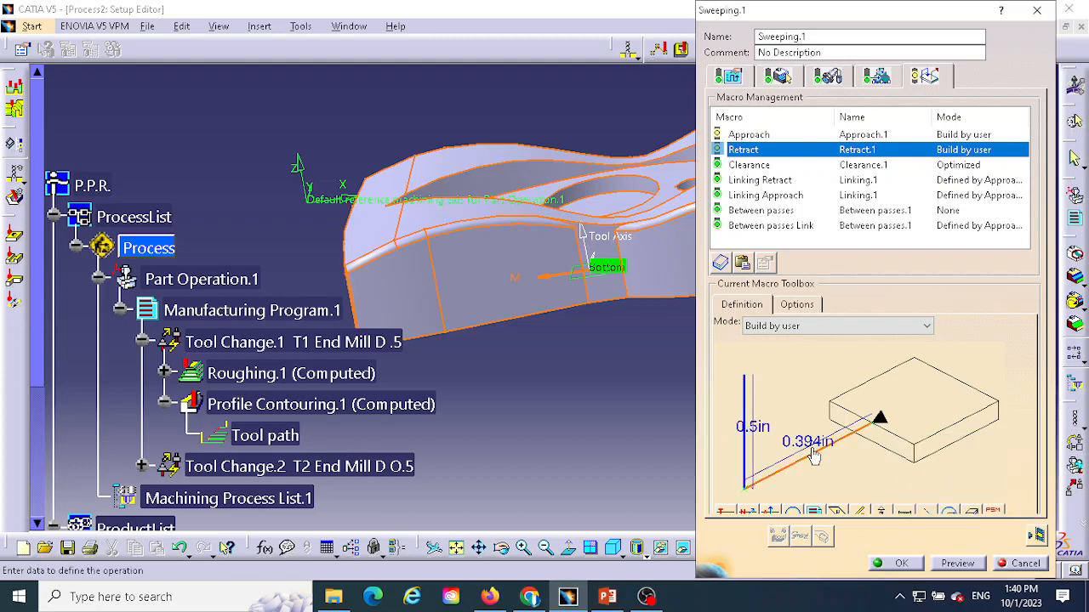
double_click(812, 454)
type(".")
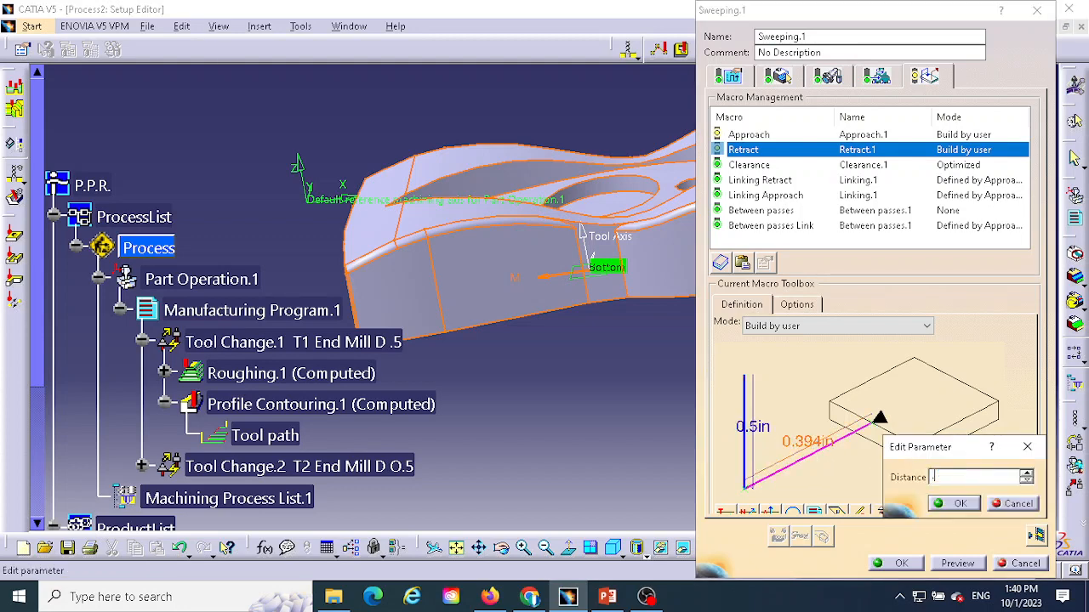
type("5")
left_click(958, 503)
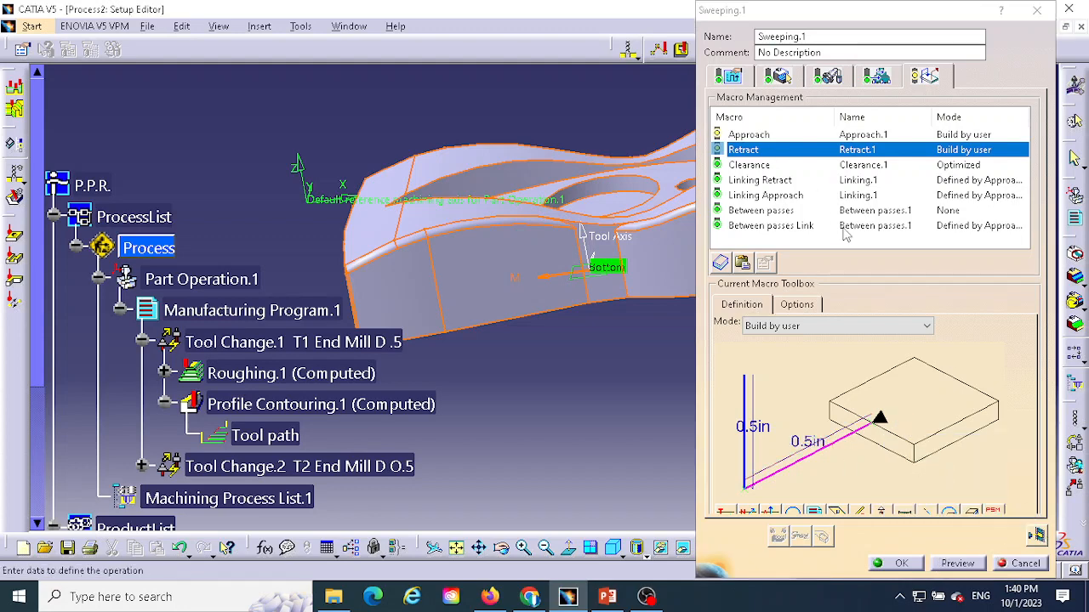
Step: Review the clearance, retract and approach macros and the strategy, geometry and tool settings of Sweeping.1
left_click(747, 165)
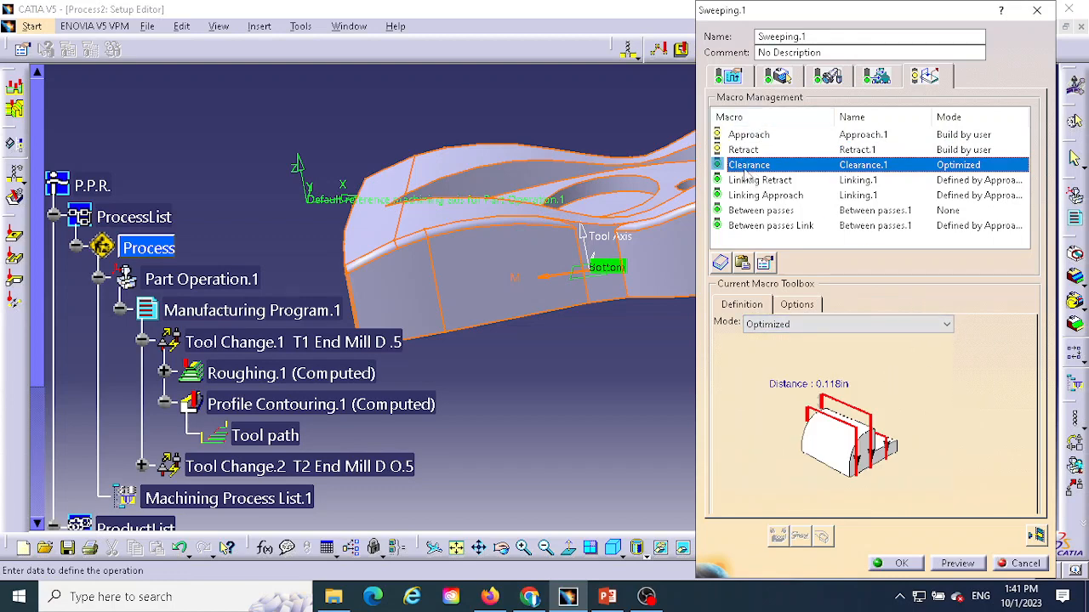
left_click(742, 150)
left_click(748, 134)
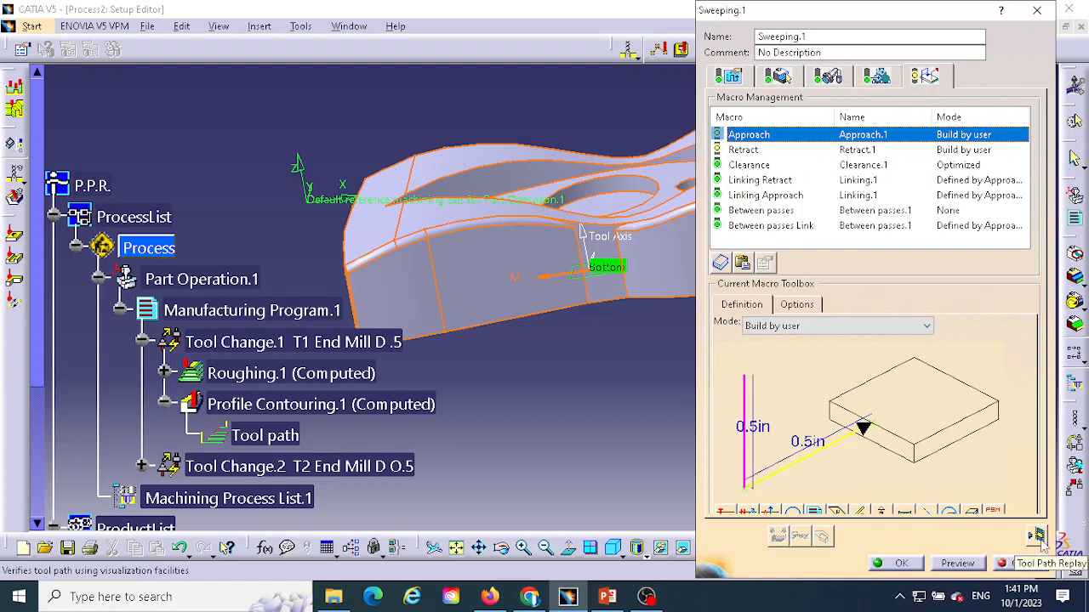
left_click(727, 76)
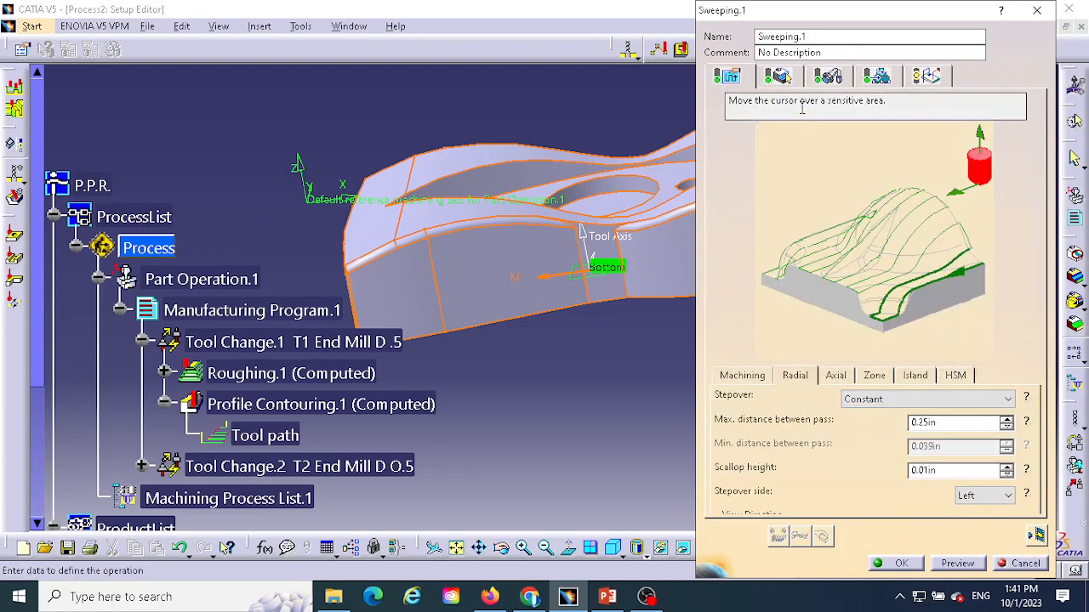
left_click(780, 77)
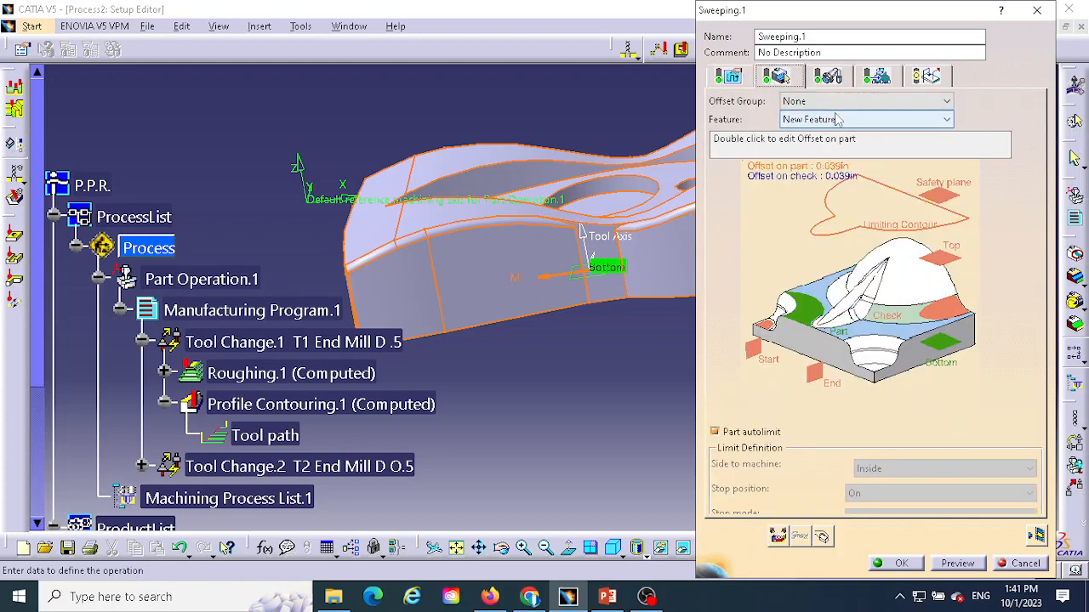
left_click(829, 77)
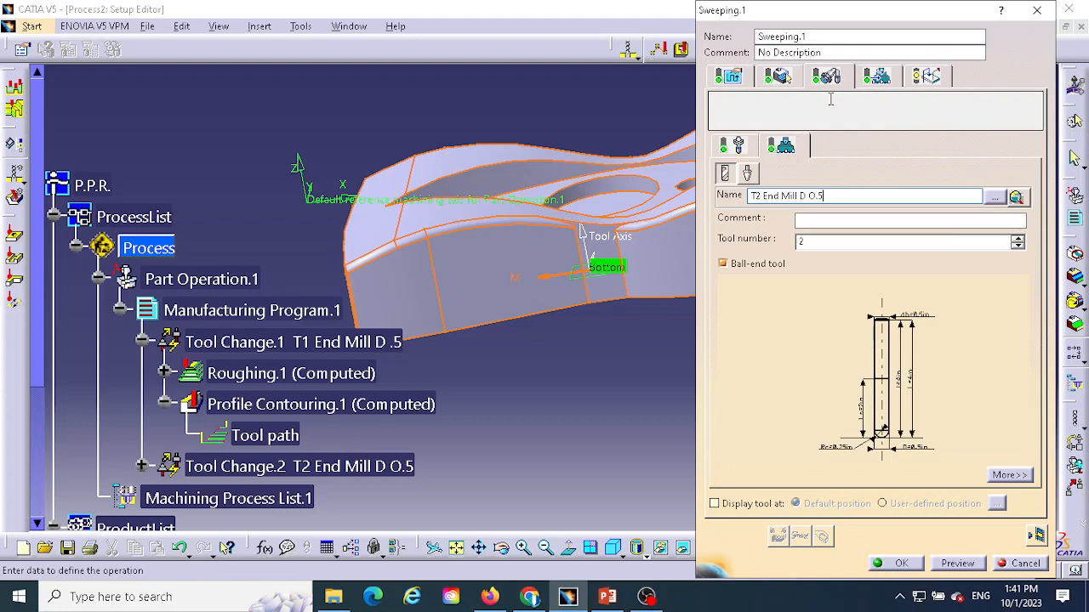
Step: Compute the Sweeping.1 tool path, play its video material-removal simulation and inspect the machined top surface
left_click(1036, 534)
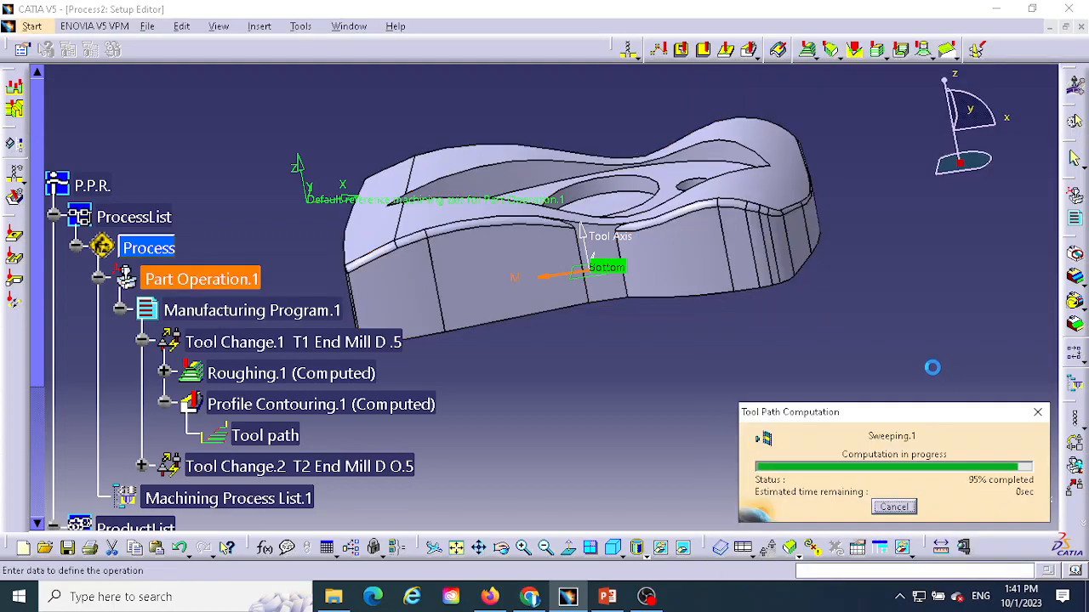
middle_click_drag(632, 372, 553, 412)
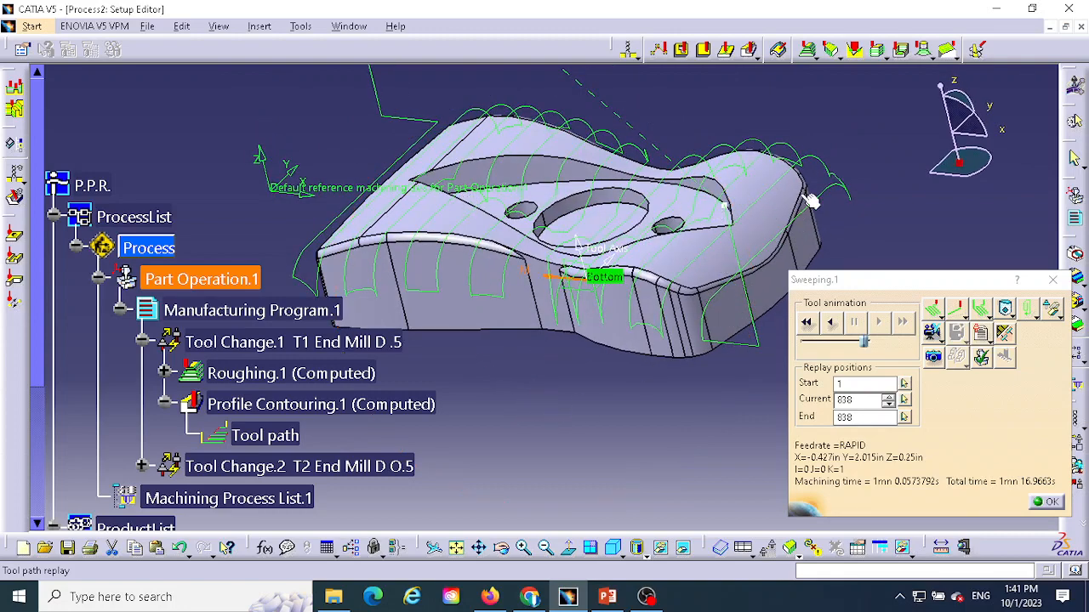
left_click(930, 334)
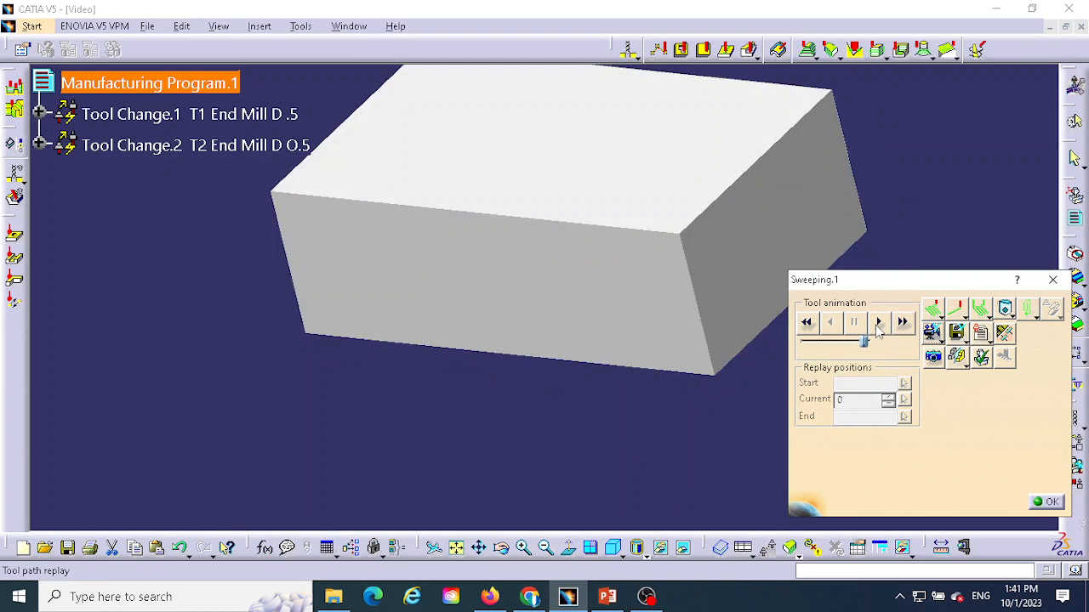
left_click(878, 323)
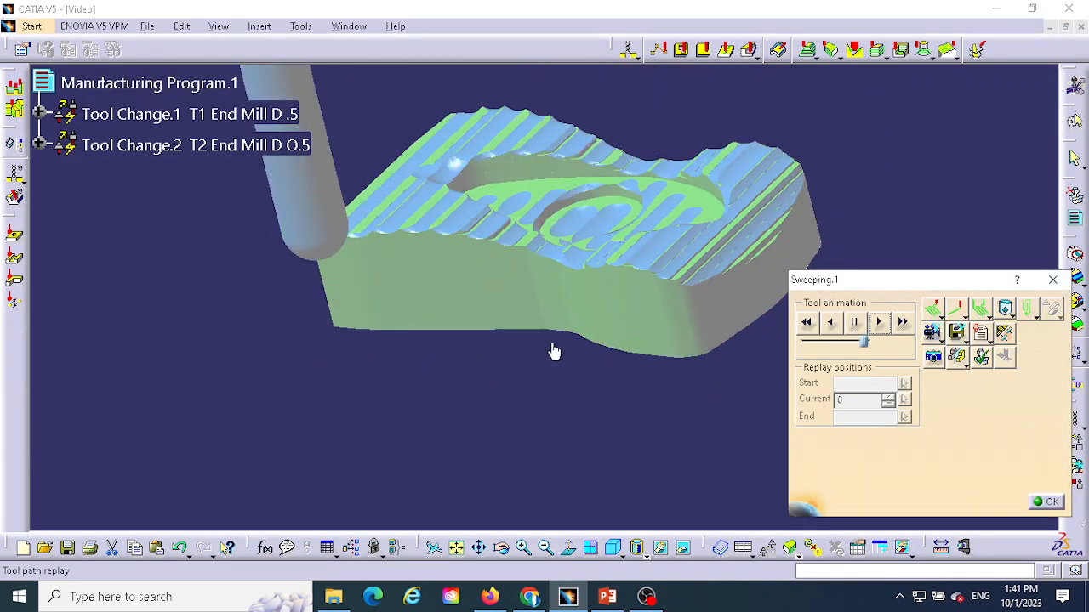
middle_click_drag(363, 316, 302, 333)
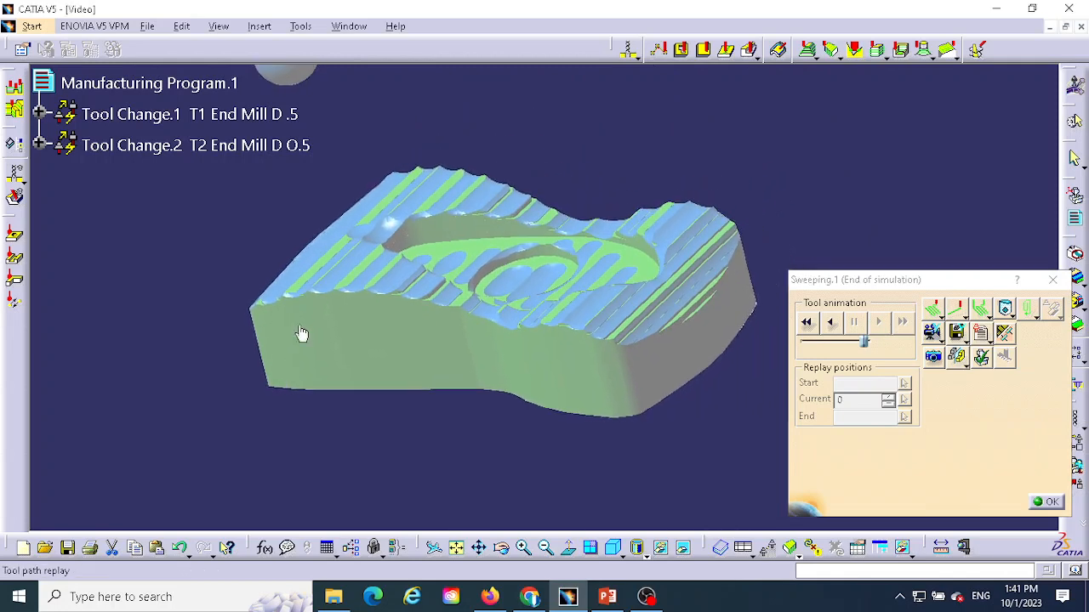
middle_click_drag(400, 260, 482, 287)
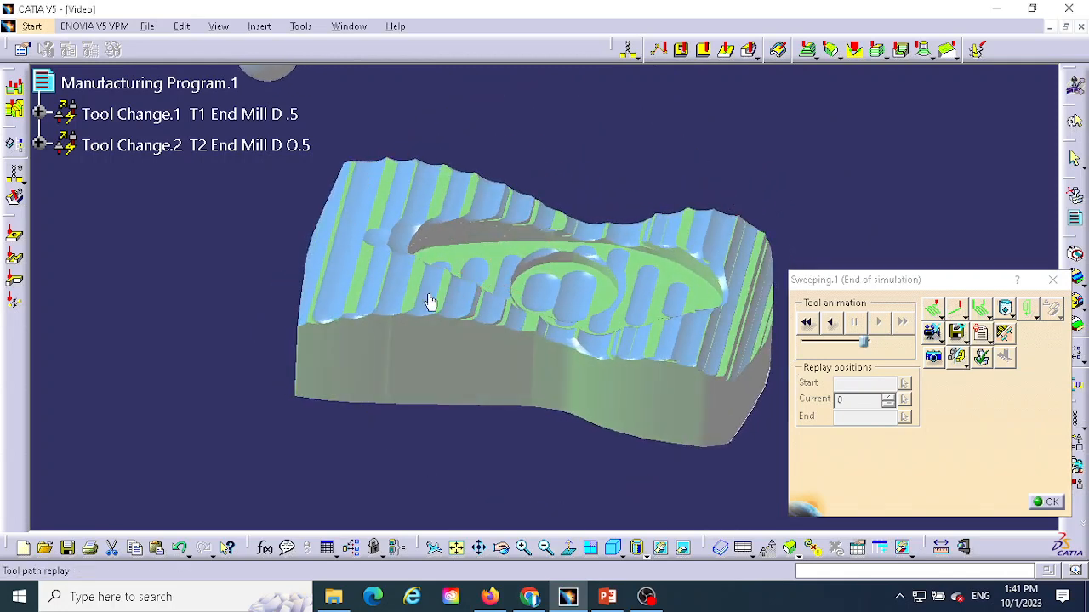
middle_click_drag(515, 336, 462, 399)
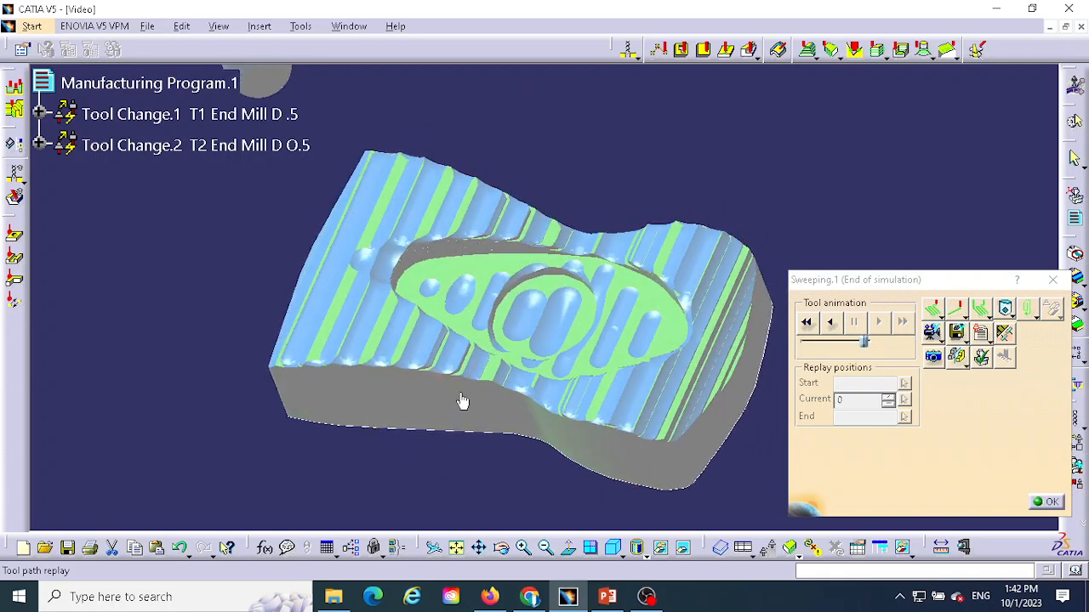
left_click(1051, 502)
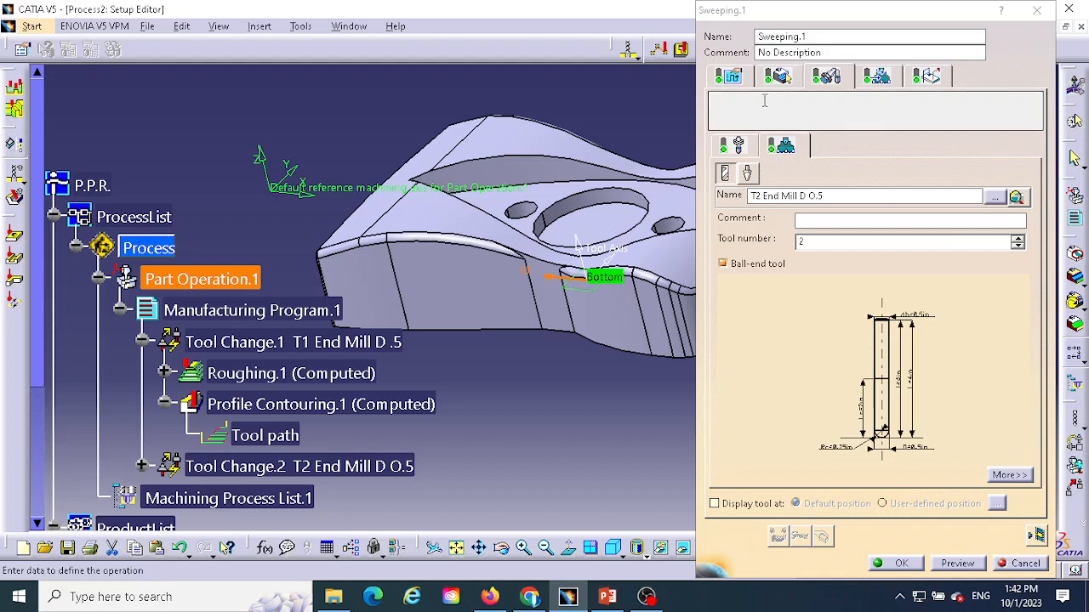
Step: Reduce the maximum distance between passes in the radial strategy parameters, keeping the constant stepover
left_click(729, 77)
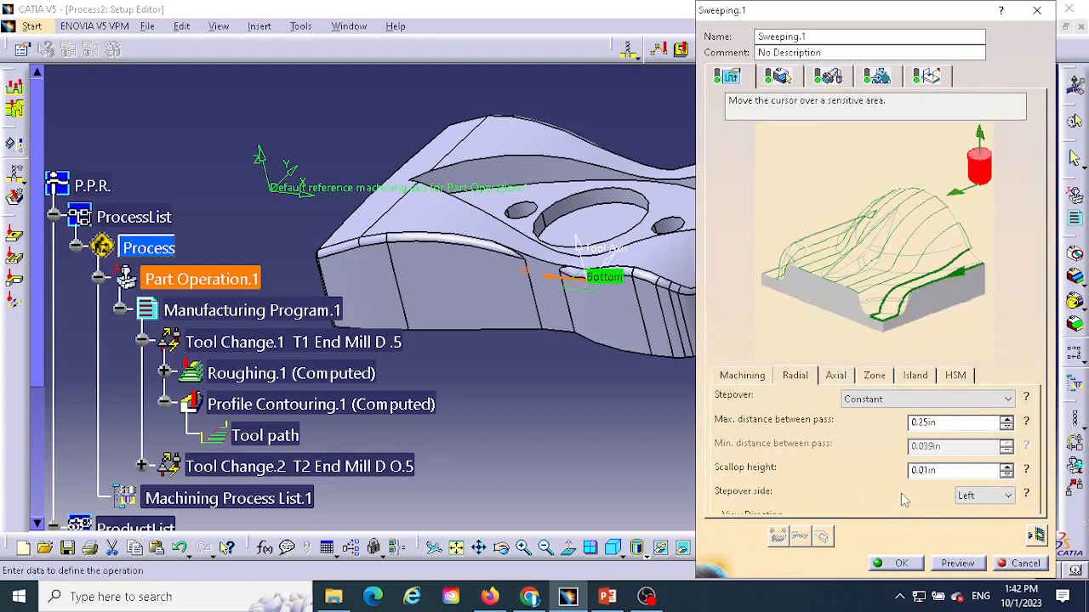
double_click(925, 423)
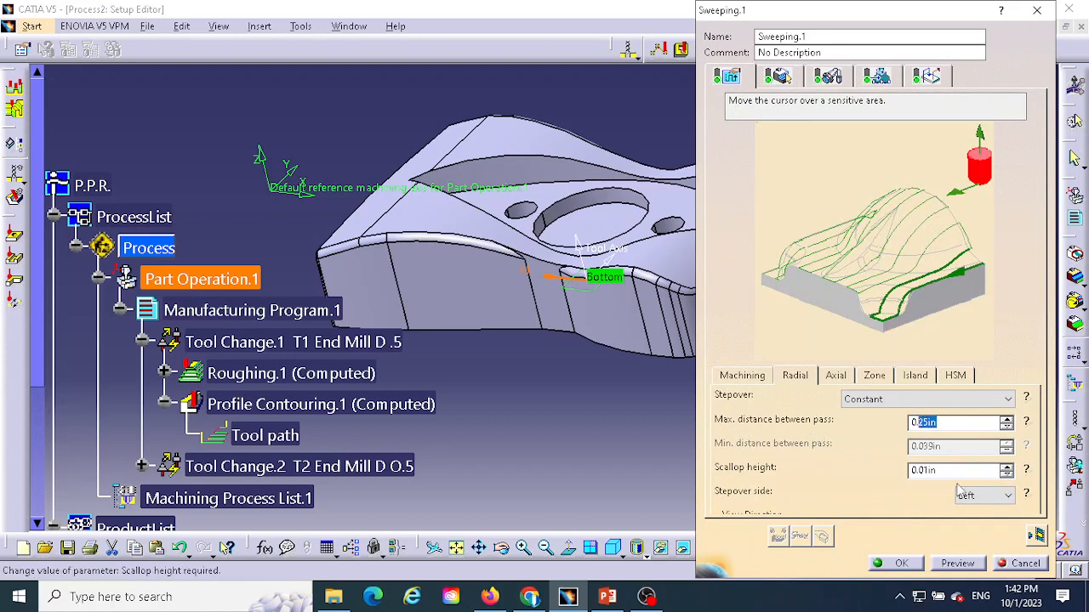
key("BackSpace")
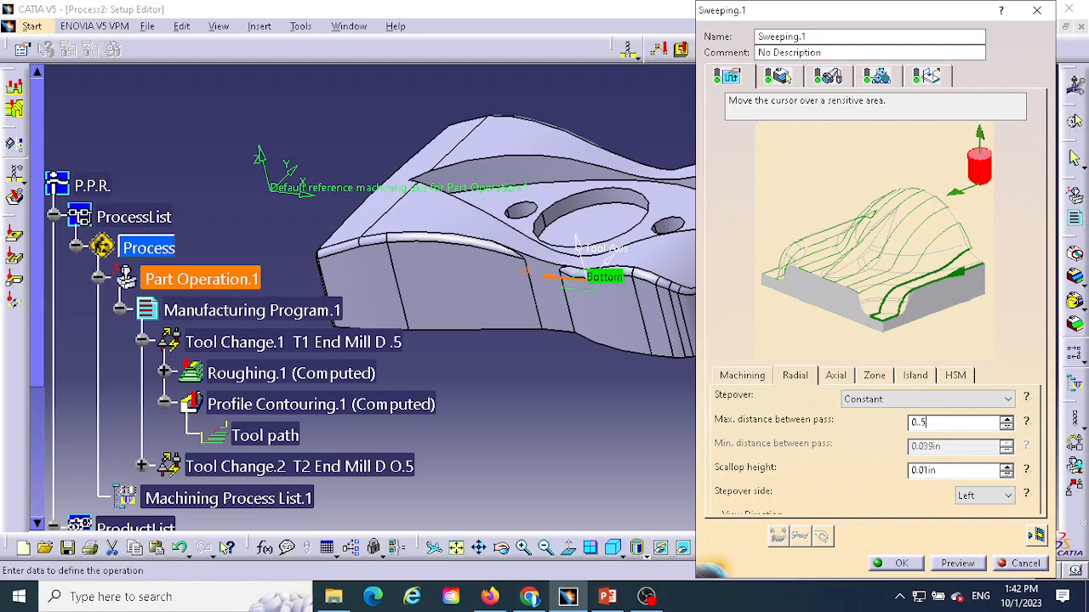
left_click(1037, 536)
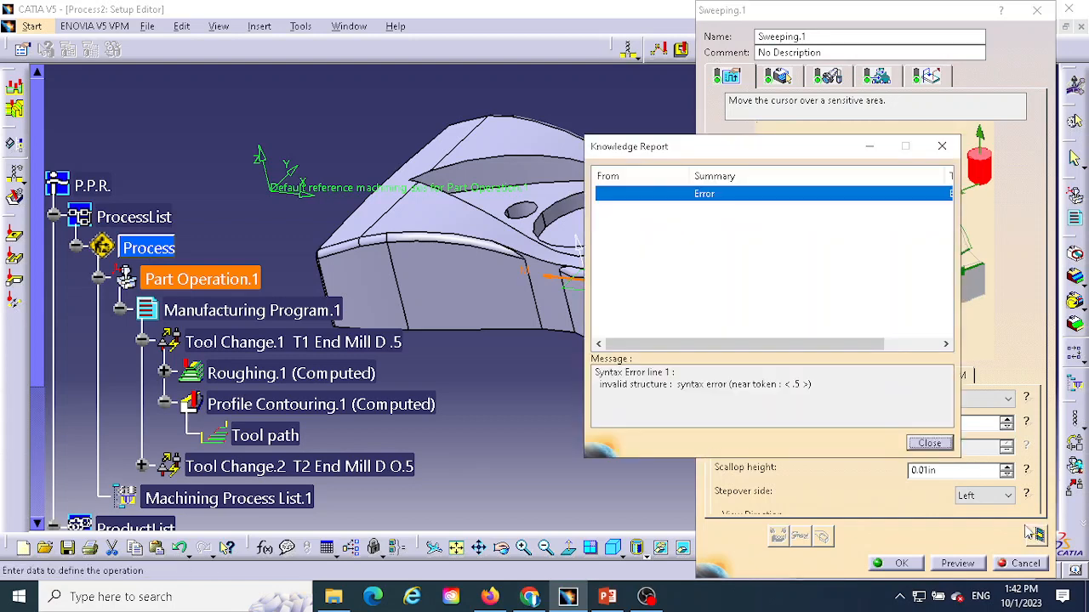
left_click(941, 146)
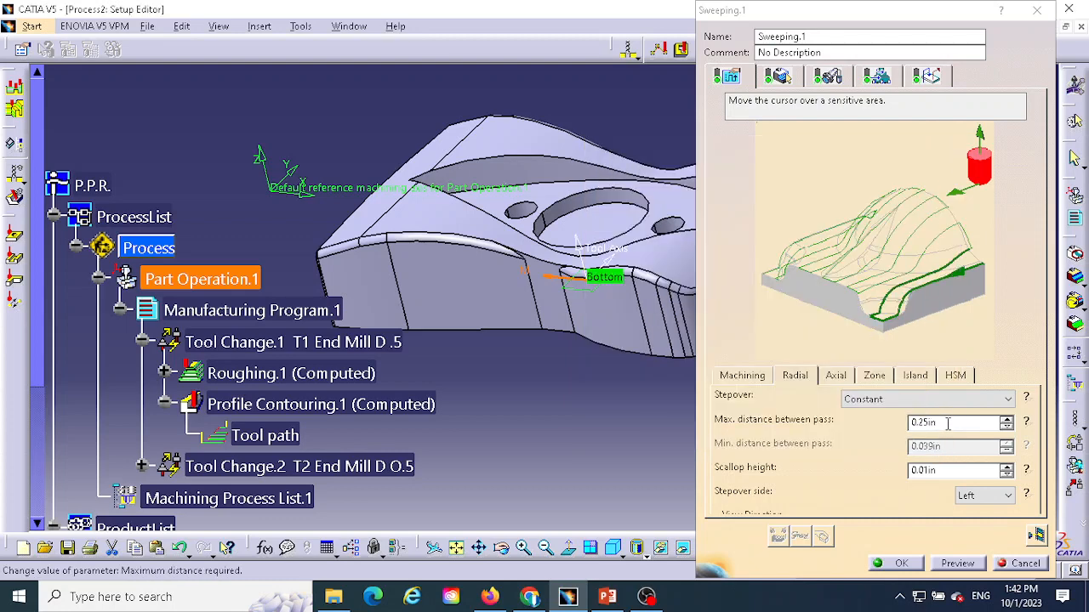
left_click_drag(950, 423, 905, 423)
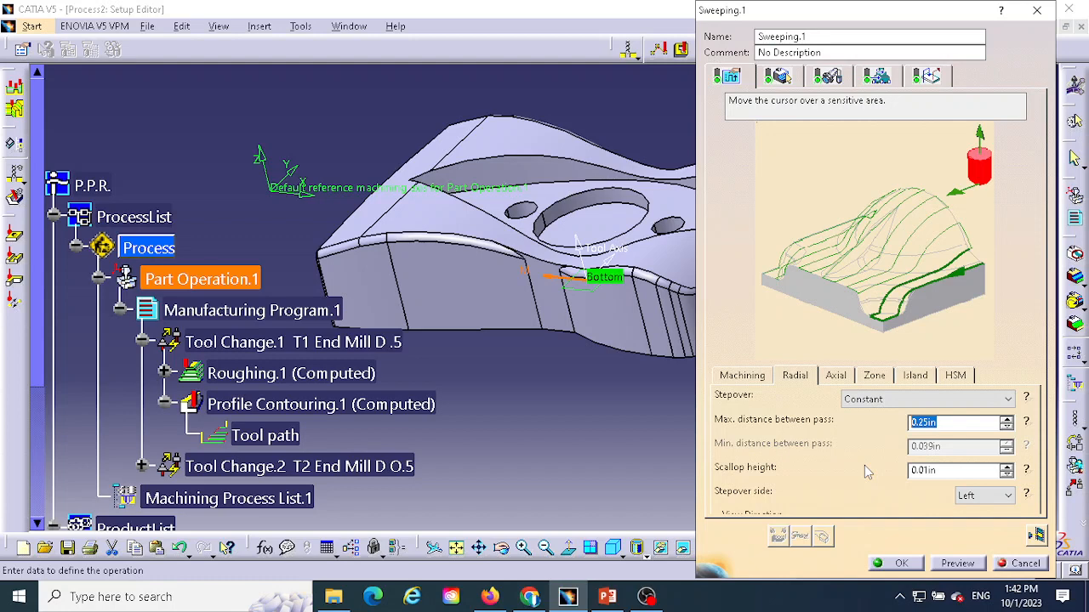
type(".")
Step: Recompute the sweeping tool path with the finer pass spacing and play the video material-removal simulation to its end
left_click(1037, 535)
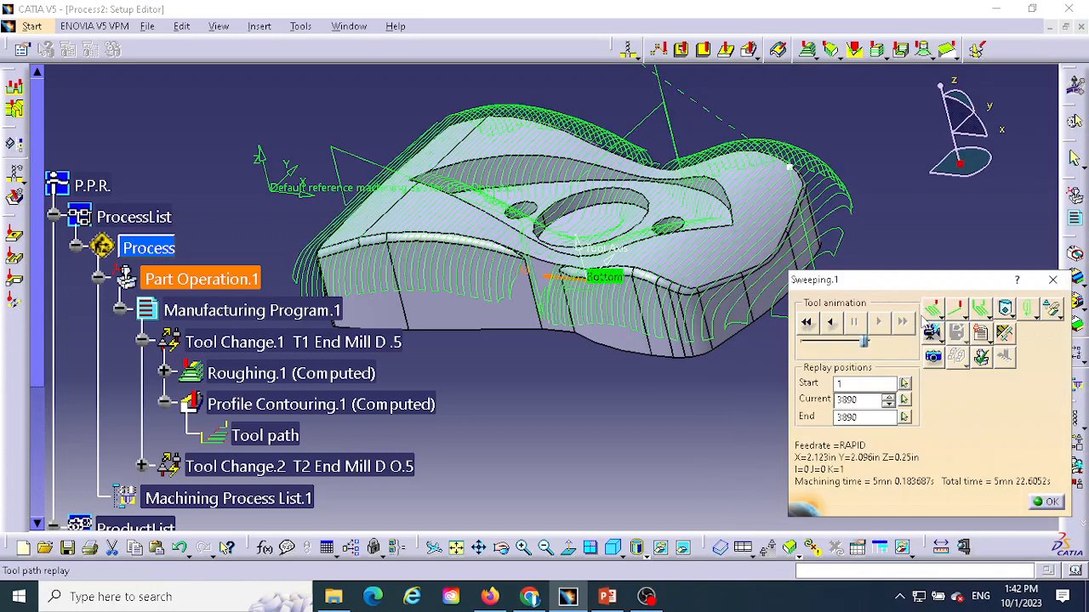
middle_click_drag(524, 386, 576, 342)
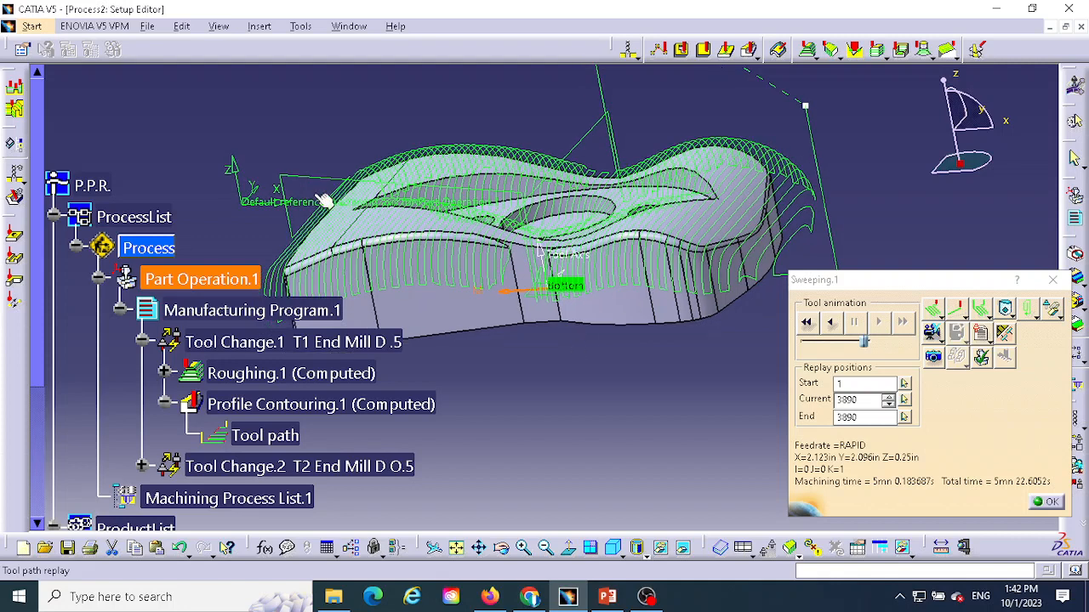
left_click(931, 330)
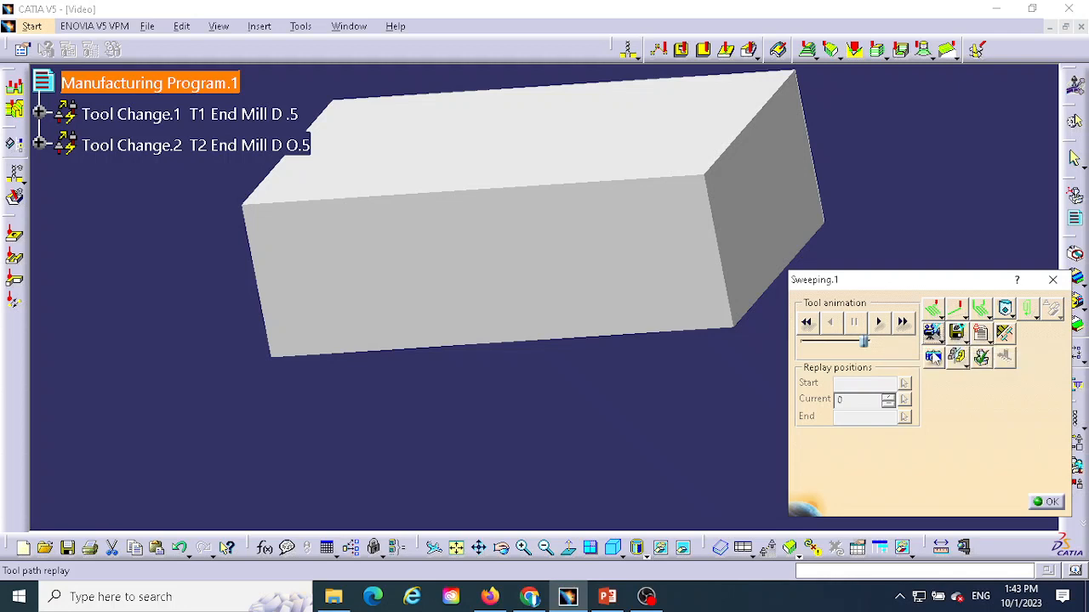
left_click(878, 321)
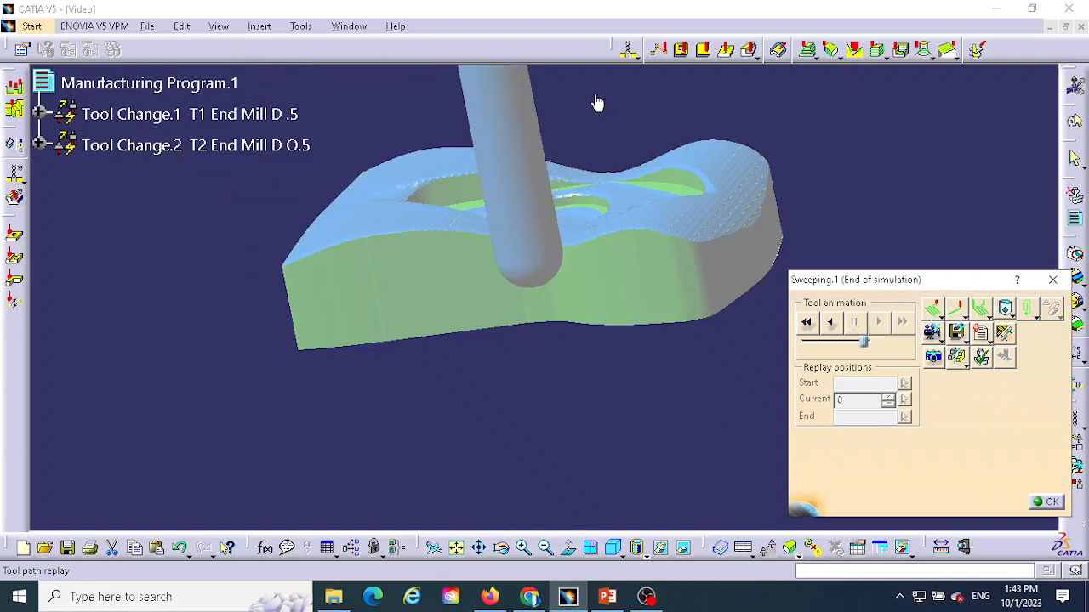
Step: Close the simulation and set the sweeping operation's maximum distance between passes to 0.01 in
middle_click_drag(673, 141, 694, 109)
left_click(1047, 502)
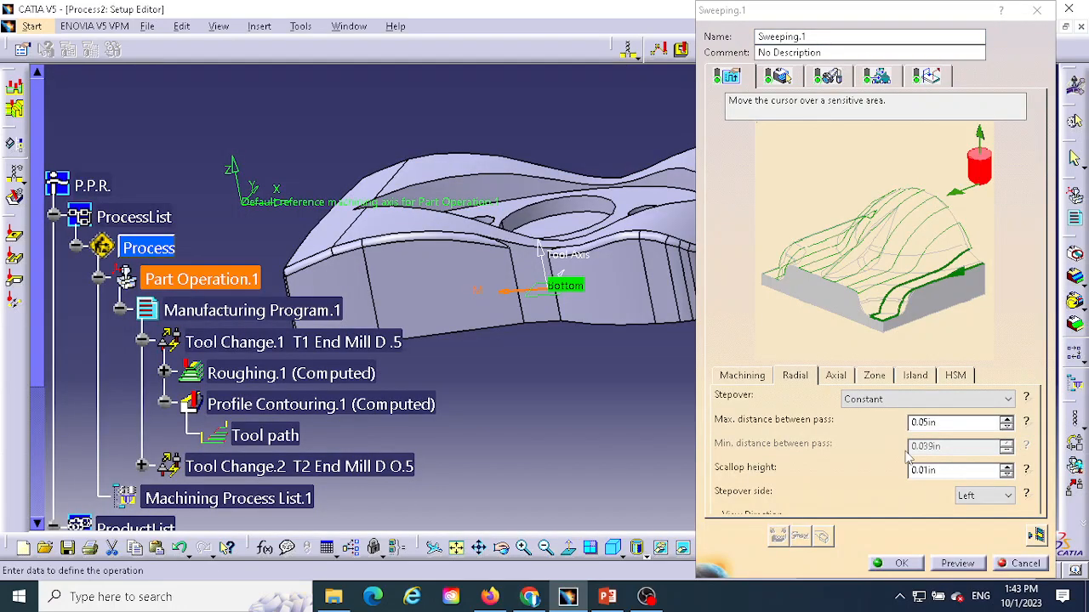
left_click(924, 424)
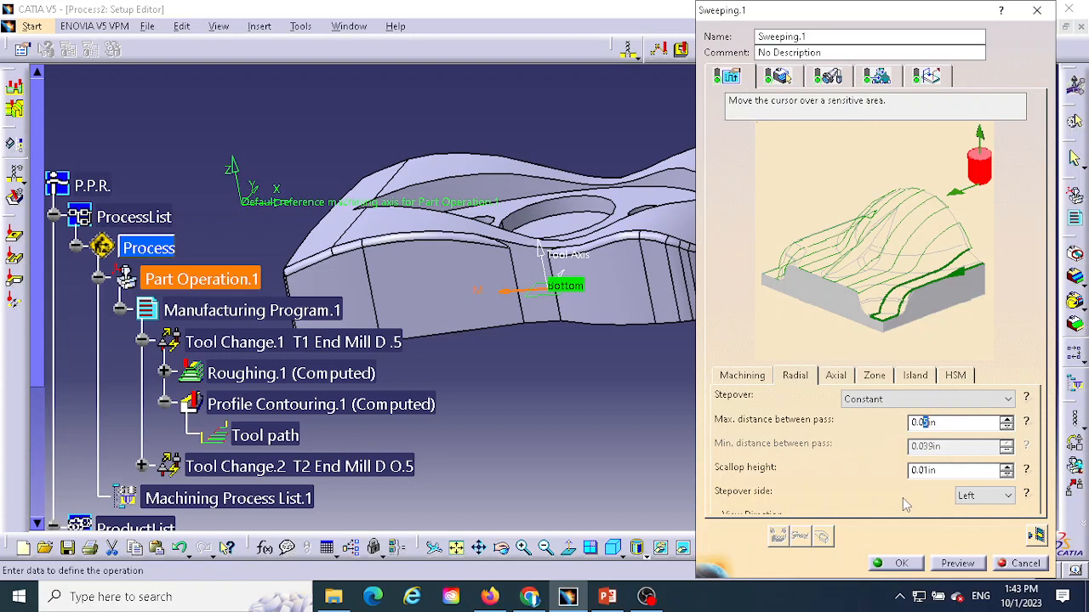
type("1")
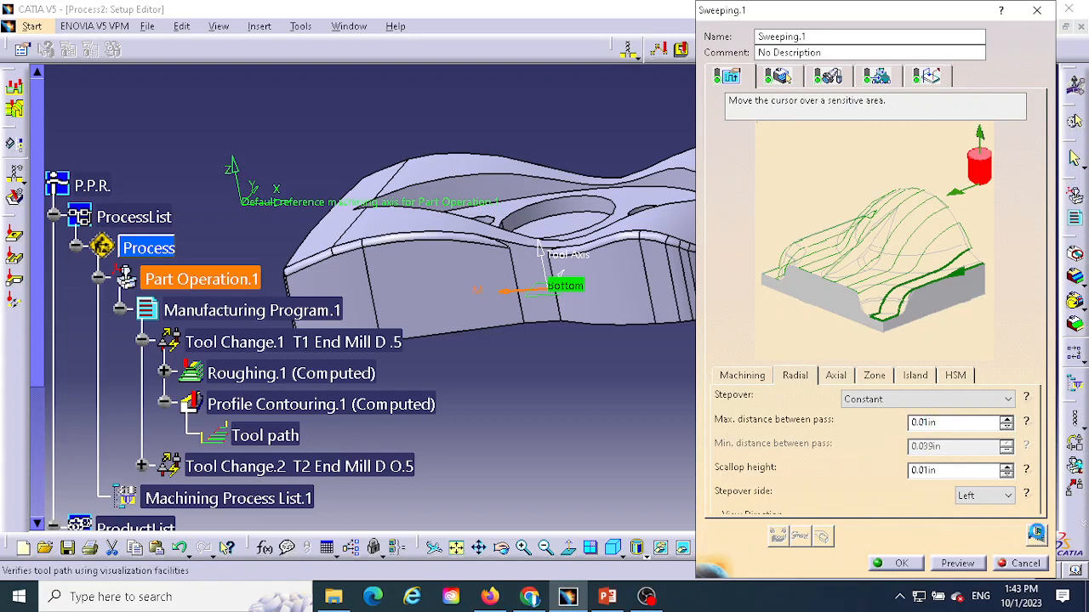
Step: Recompute the sweeping tool path with 0.01 in pass spacing, play the video material-removal simulation and inspect the finished surface
left_click(1037, 535)
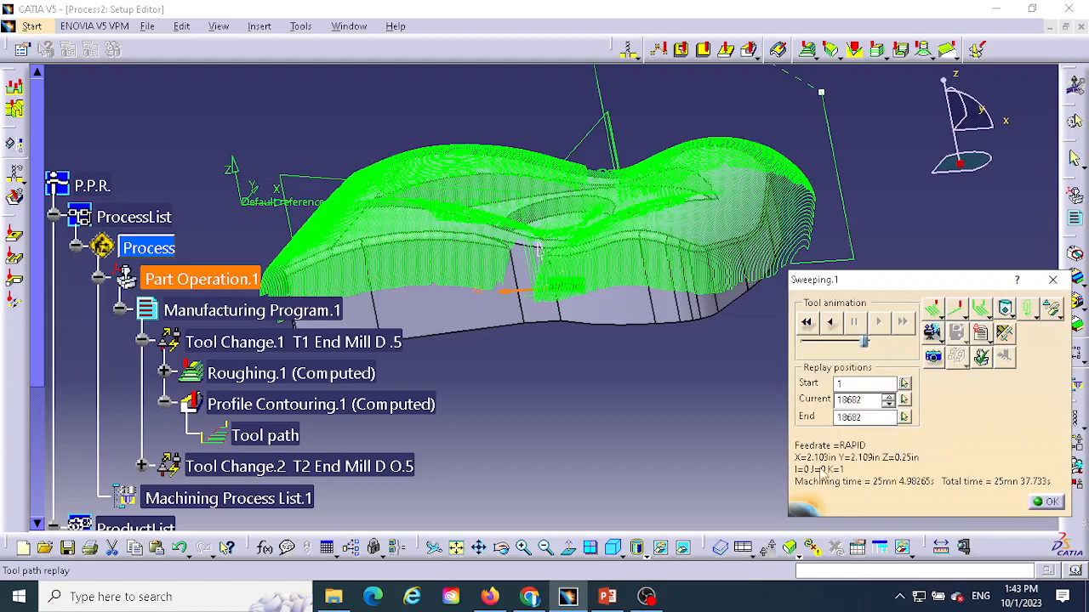
left_click(933, 334)
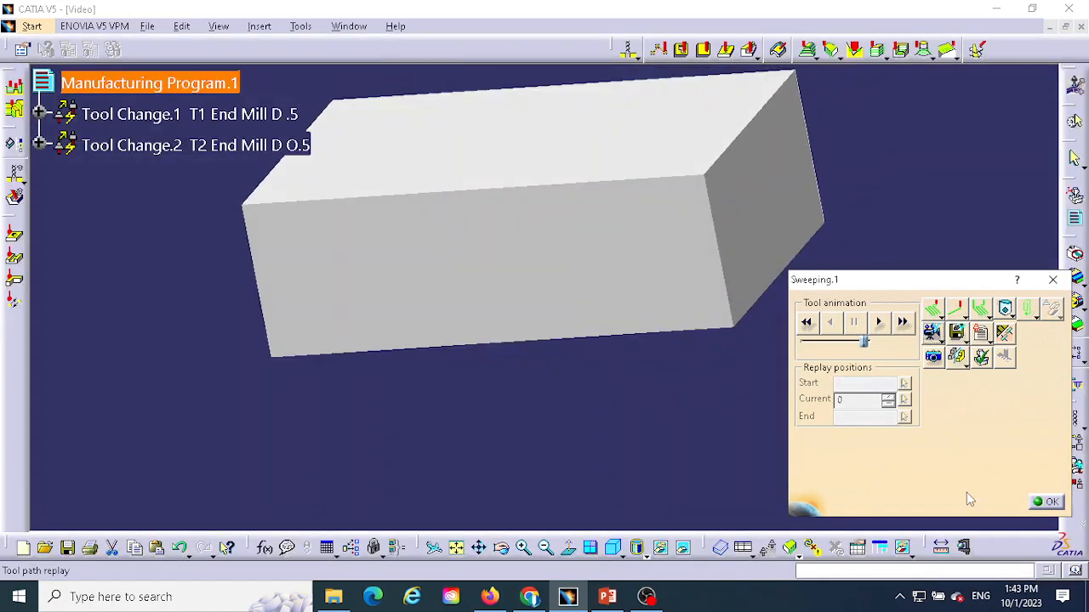
left_click(881, 326)
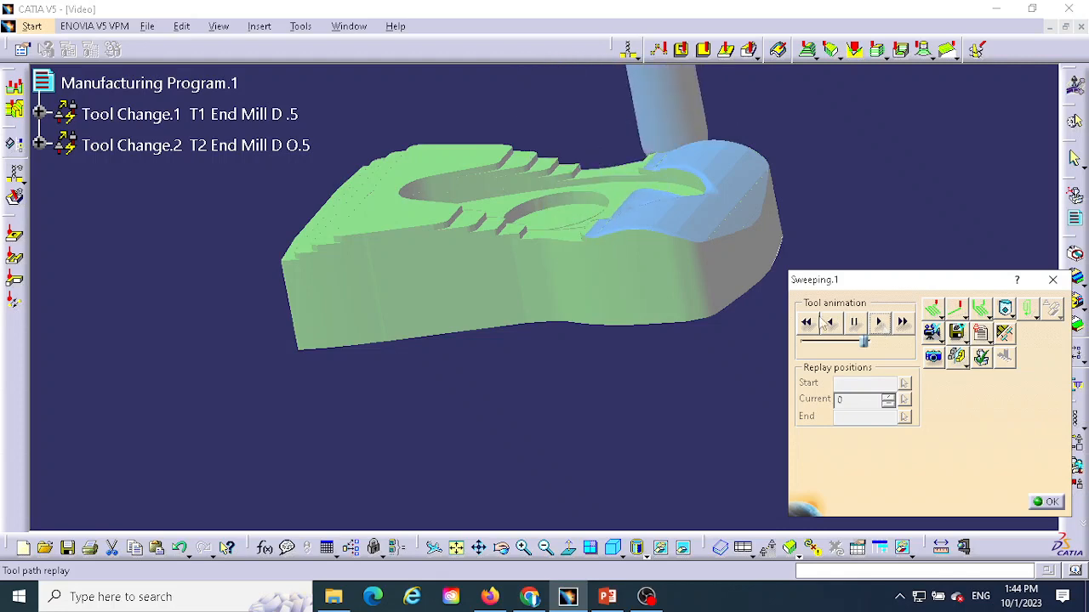
middle_click_drag(672, 218, 700, 272)
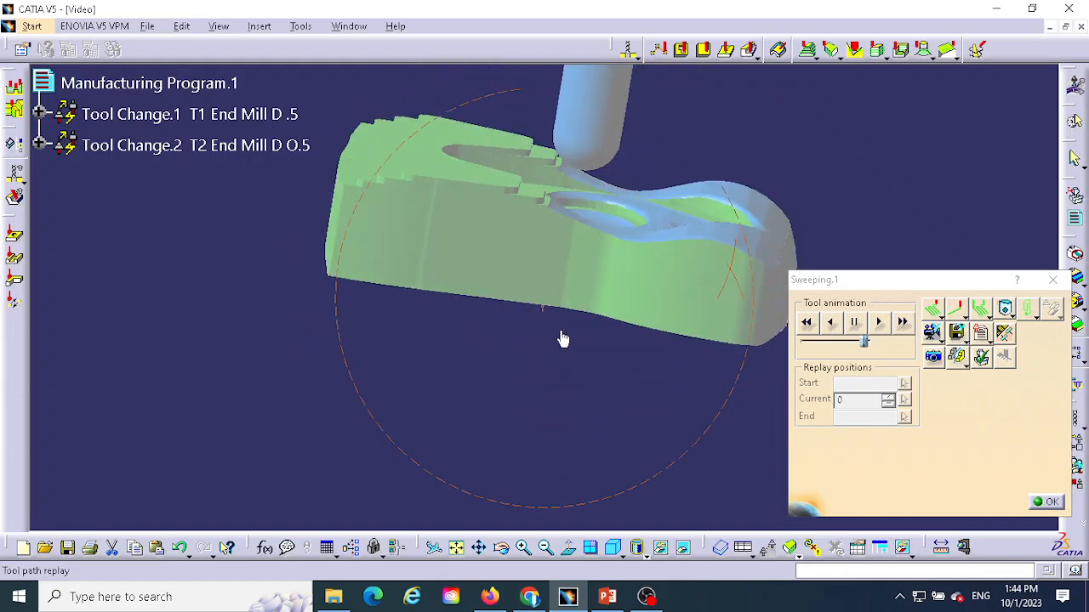
middle_click_drag(561, 335, 436, 392)
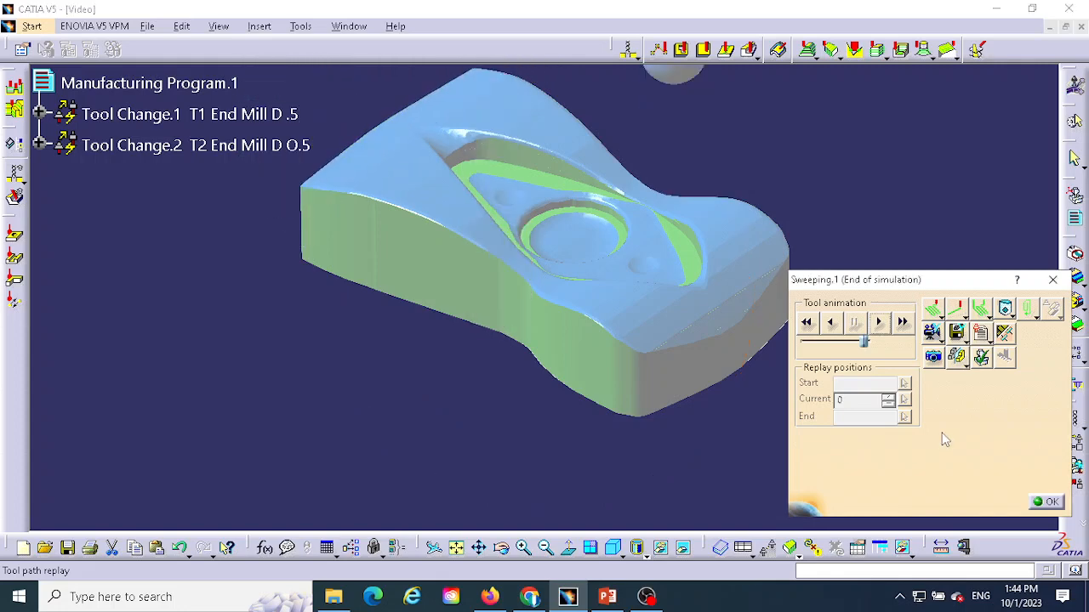
left_click(1051, 503)
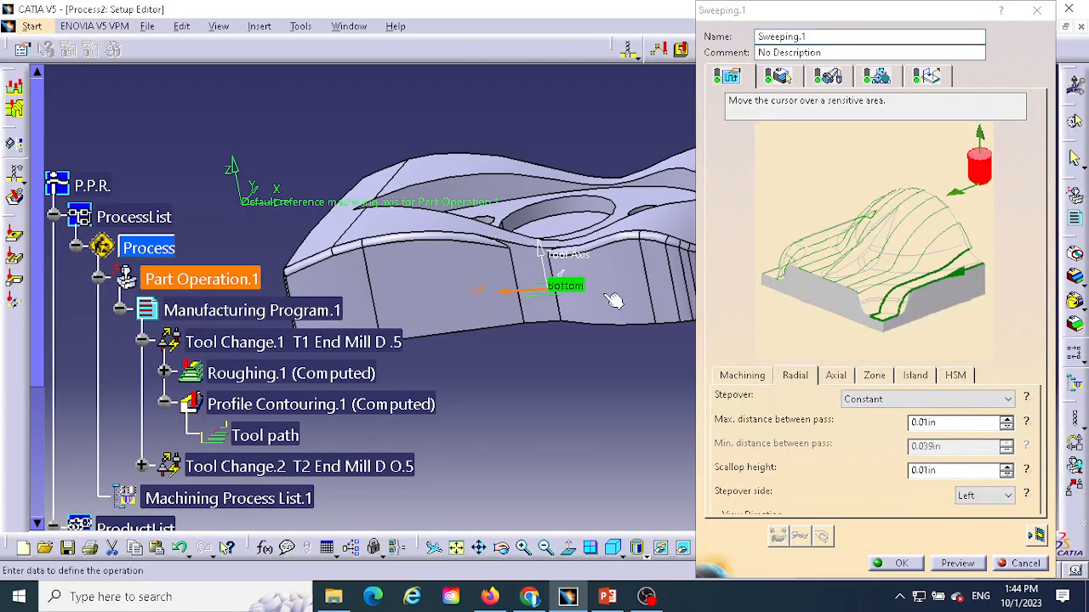
Step: Review the machining and radial parameters and change the axial maximum cut depth, keeping multi-pass by number of levels and maximum cut depth
scroll(557, 400, "down", 1)
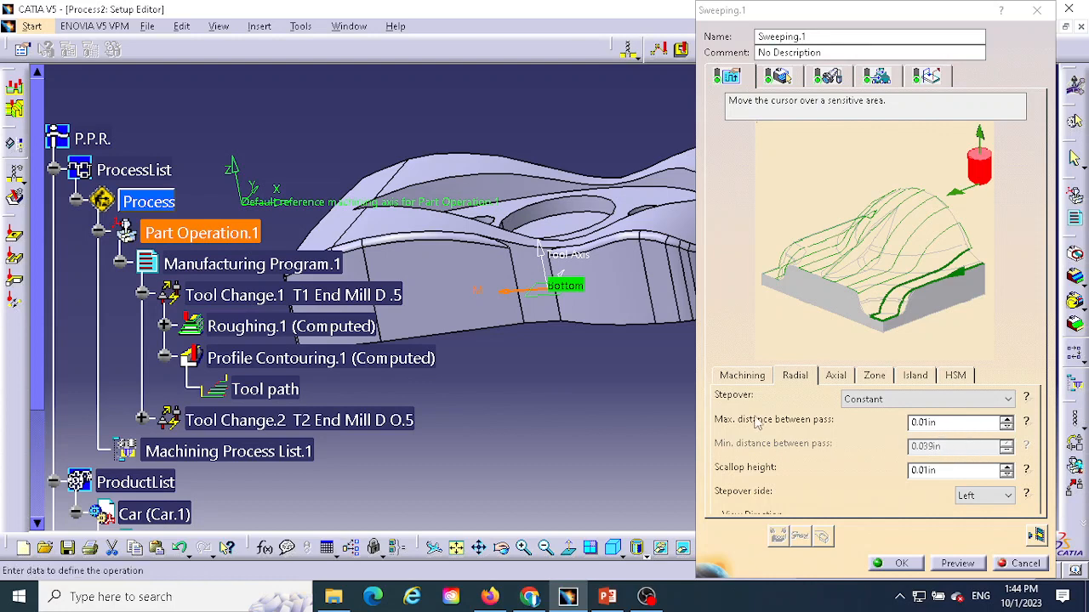
left_click(750, 379)
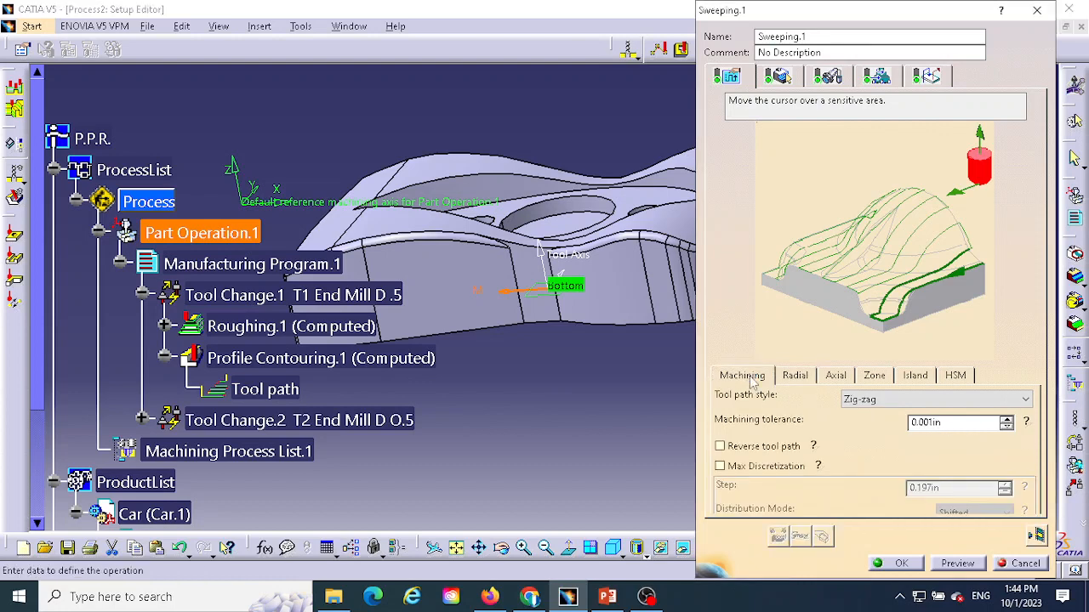
left_click(796, 377)
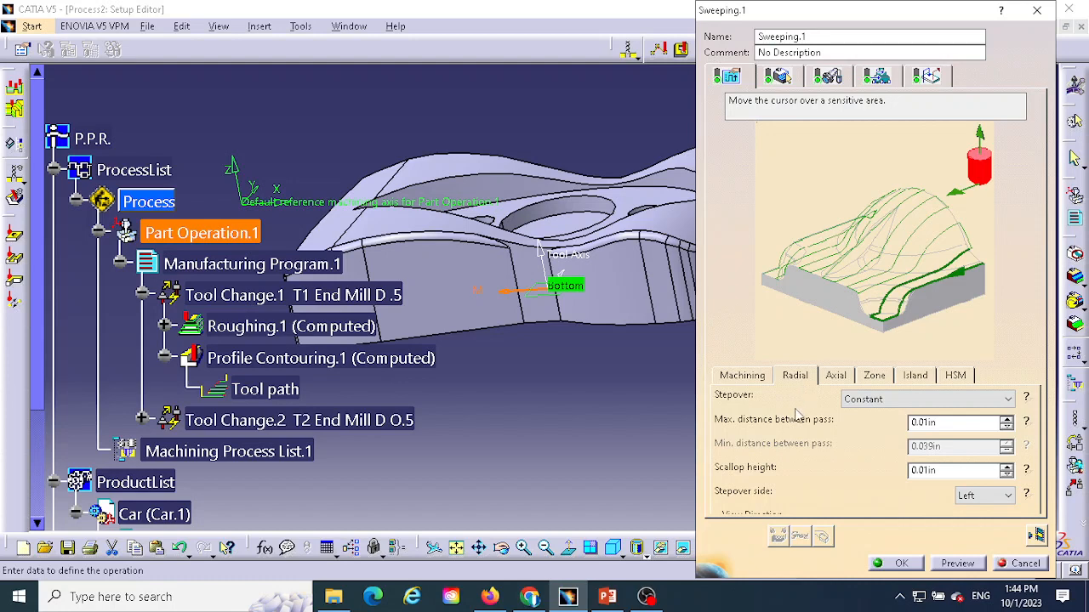
left_click(836, 375)
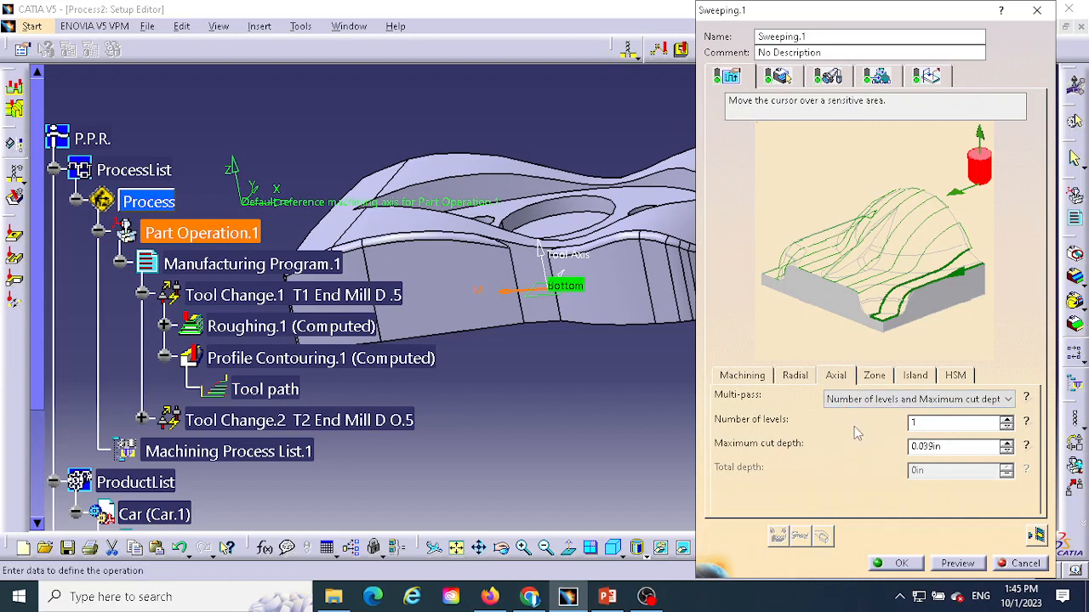
left_click(990, 403)
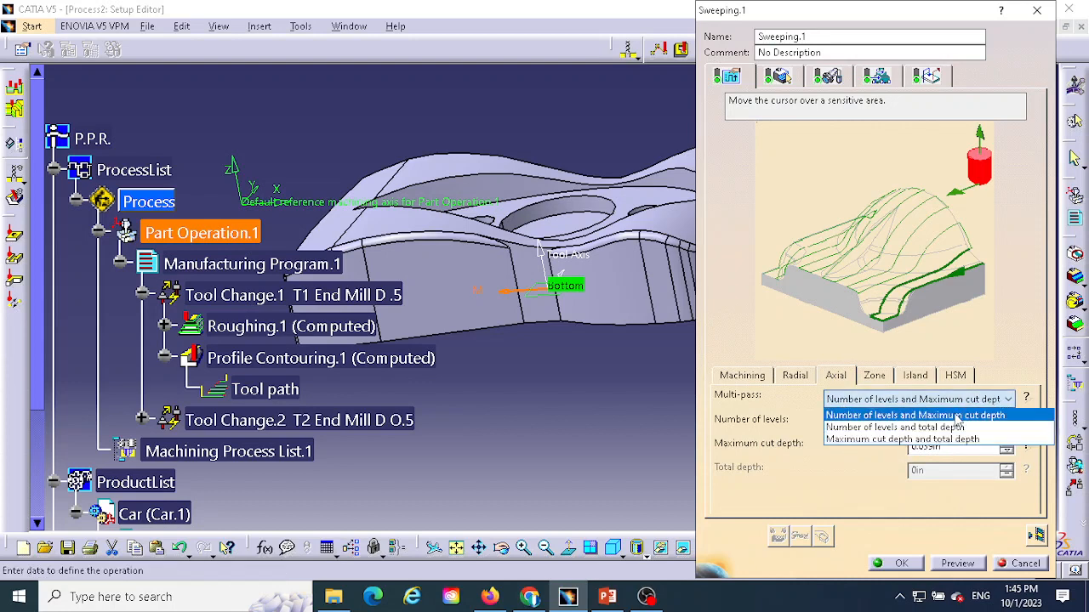
left_click(959, 416)
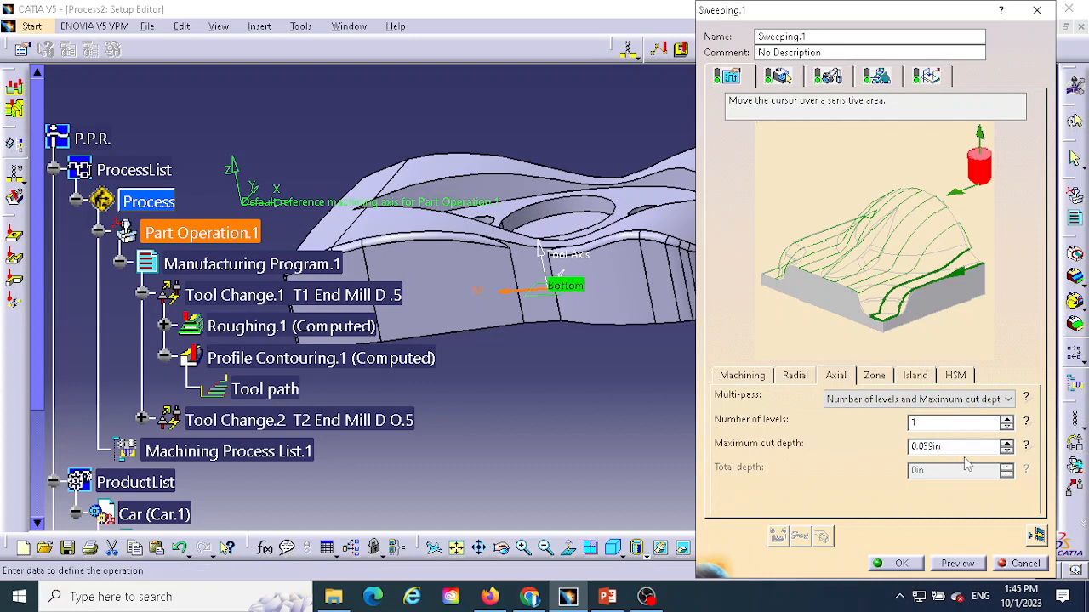
left_click_drag(942, 451, 927, 451)
type("1")
Step: Set the ball-end tool's nominal diameter to 0.25 in and its corner radius to 0.125 in
left_click(830, 78)
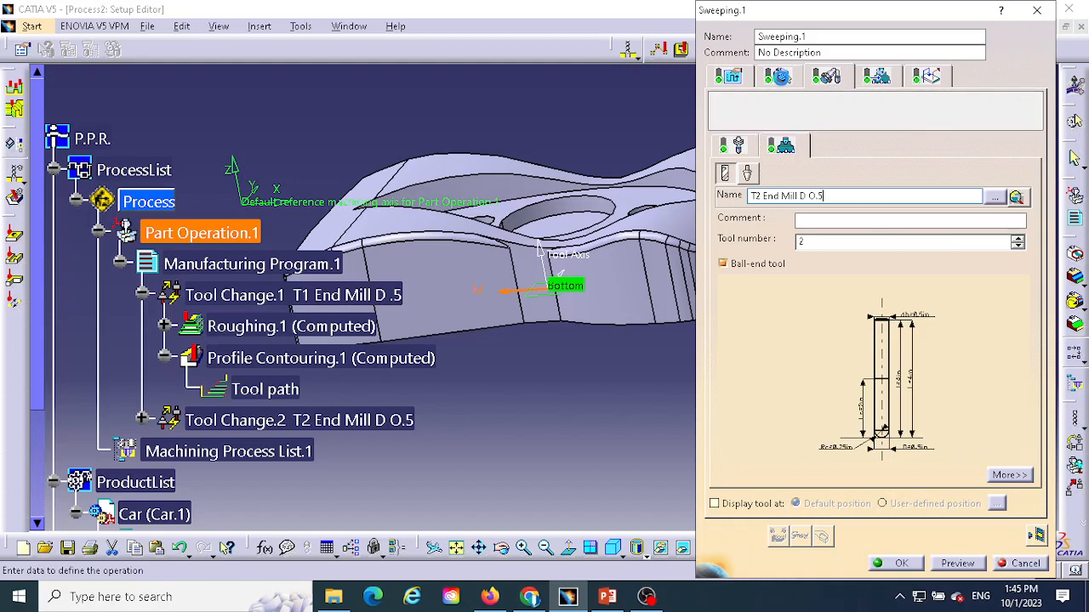
left_click(781, 79)
left_click(834, 78)
left_click(1010, 475)
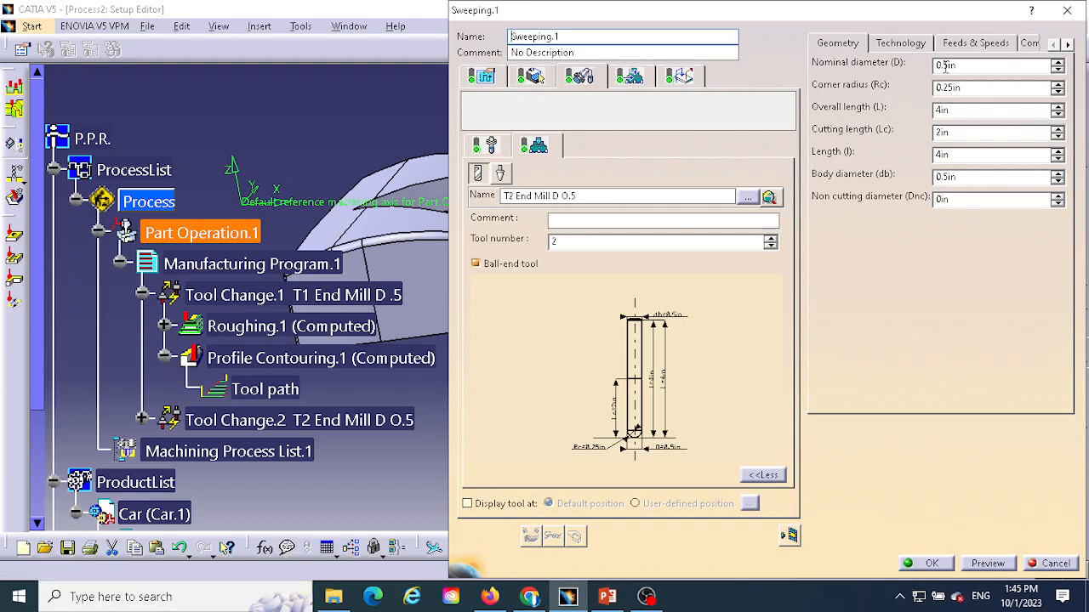
type("2")
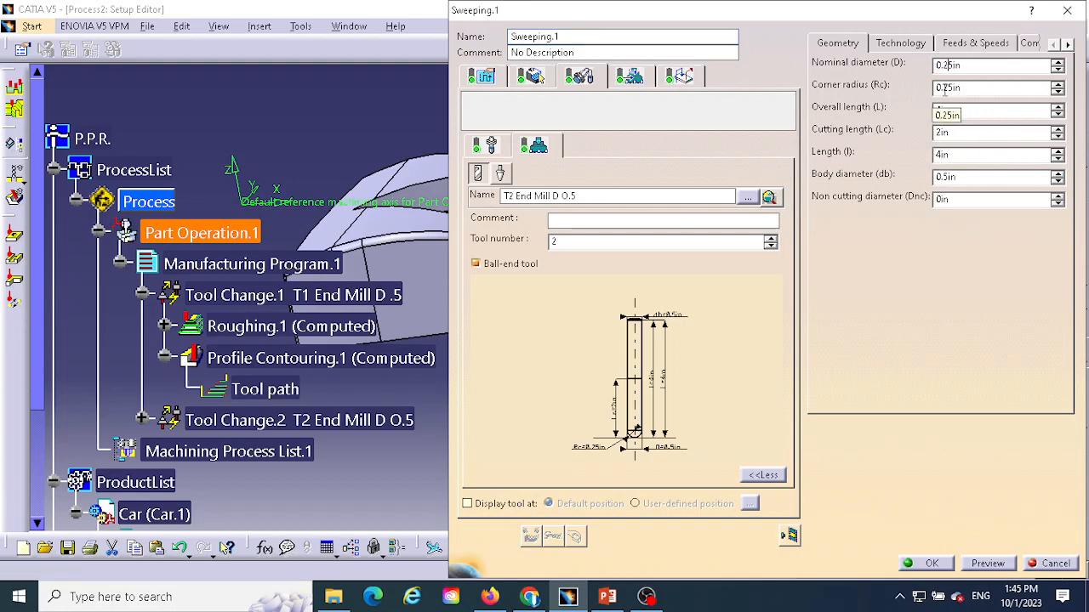
type("1")
Step: Set the ball-end tool's body diameter to 0.25 in, keeping the 4 in overall length, and collapse the detailed tool parameters
left_click(975, 108)
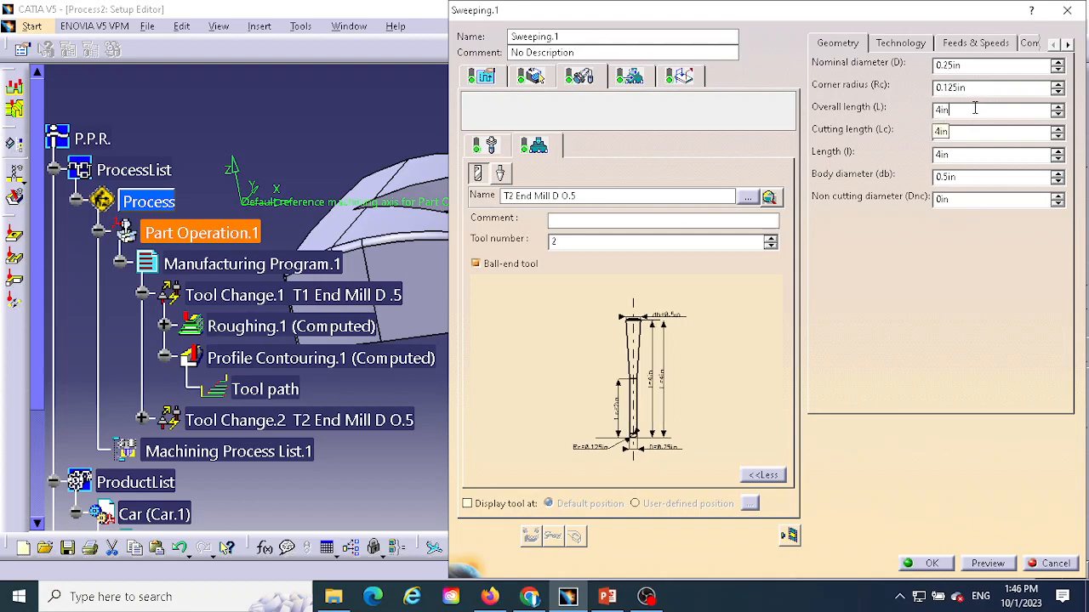
type("2")
left_click(948, 178)
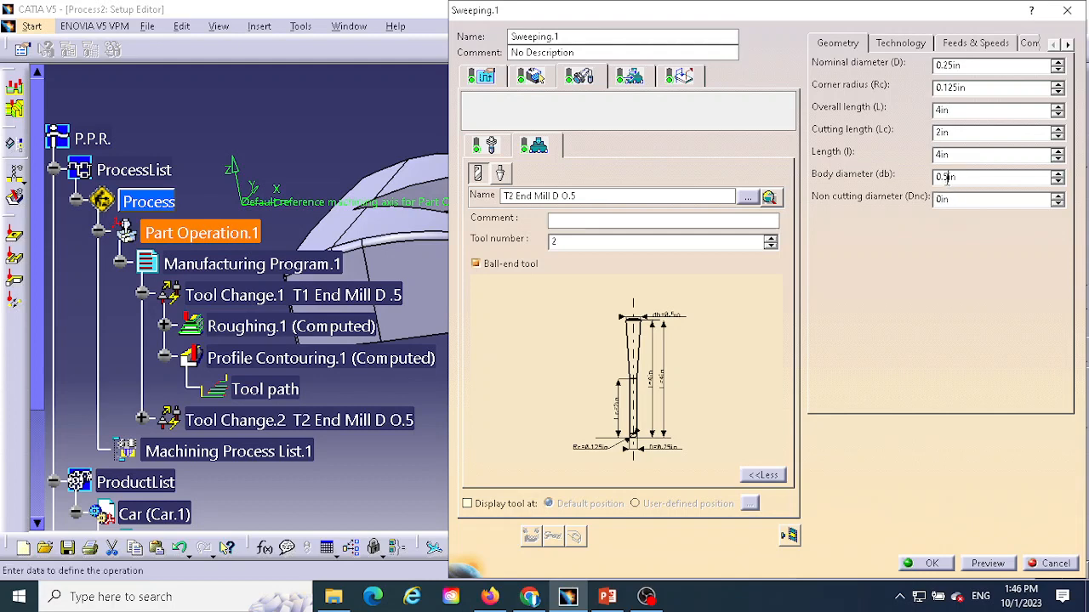
type("2")
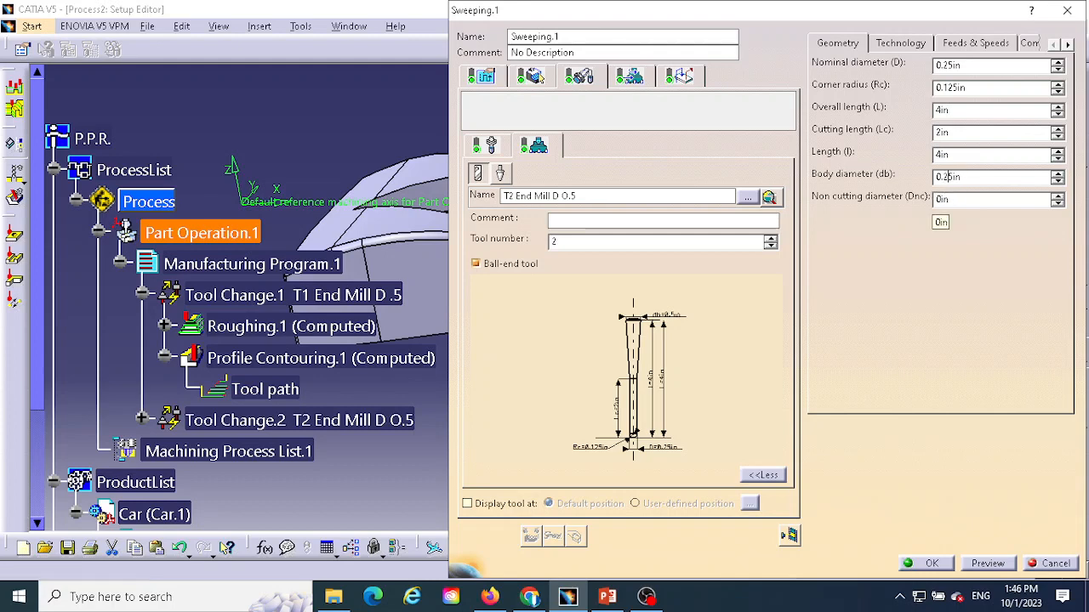
left_click(980, 157)
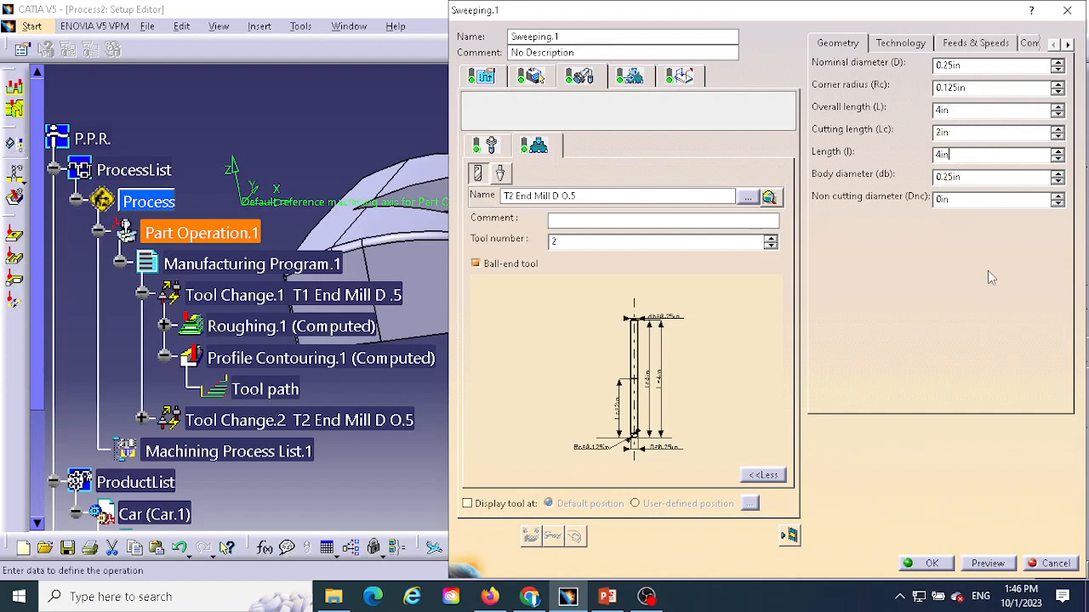
left_click(763, 475)
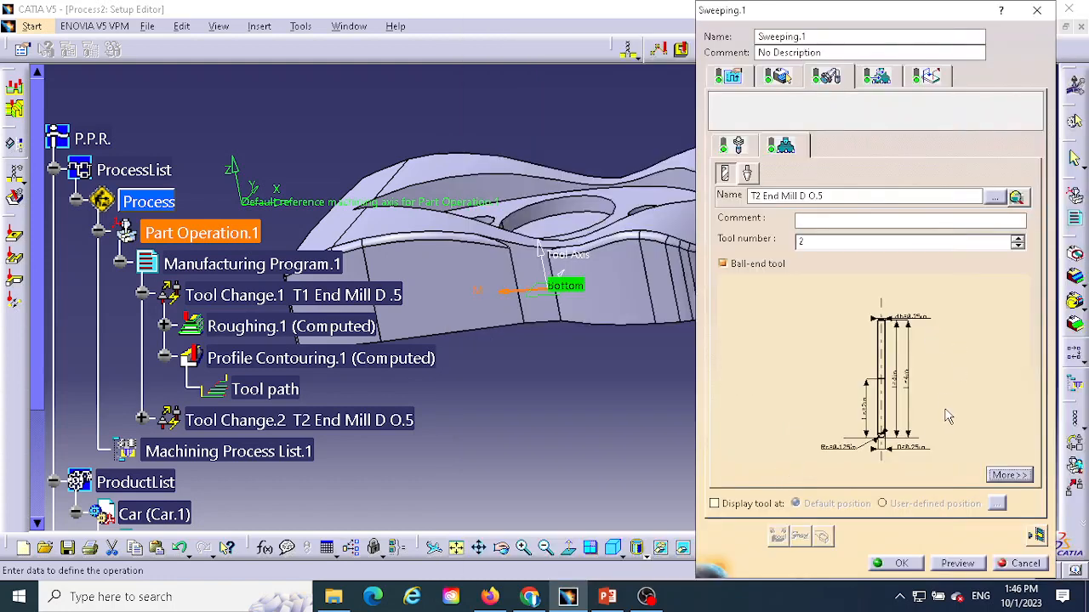
Step: Recompute the sweeping tool path with the 0.25 in ball-end tool, play the video material-removal simulation and inspect the machined pockets up close
left_click(1037, 536)
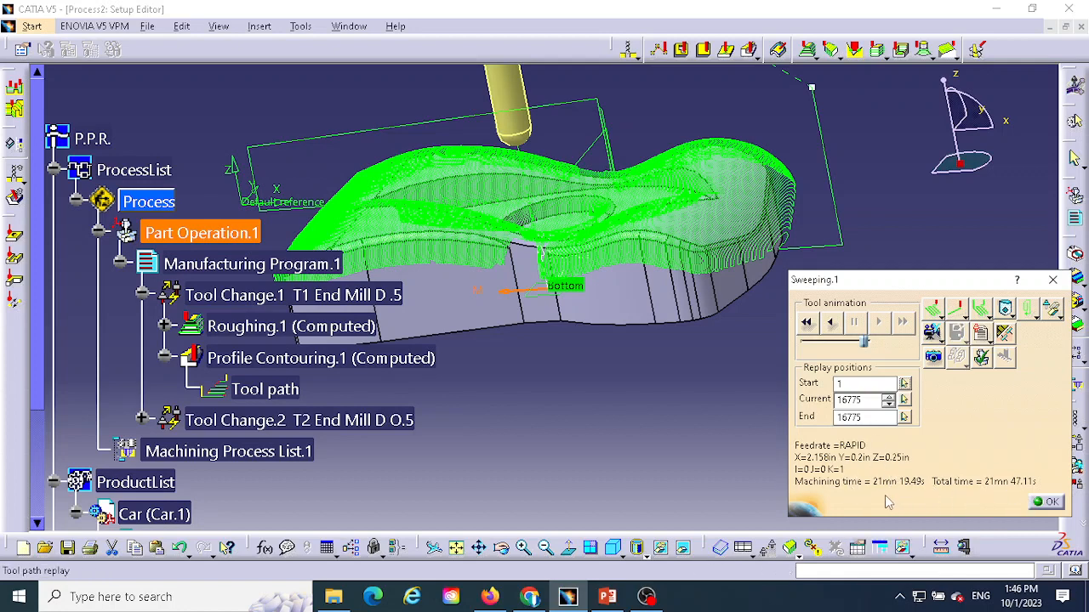
left_click(931, 332)
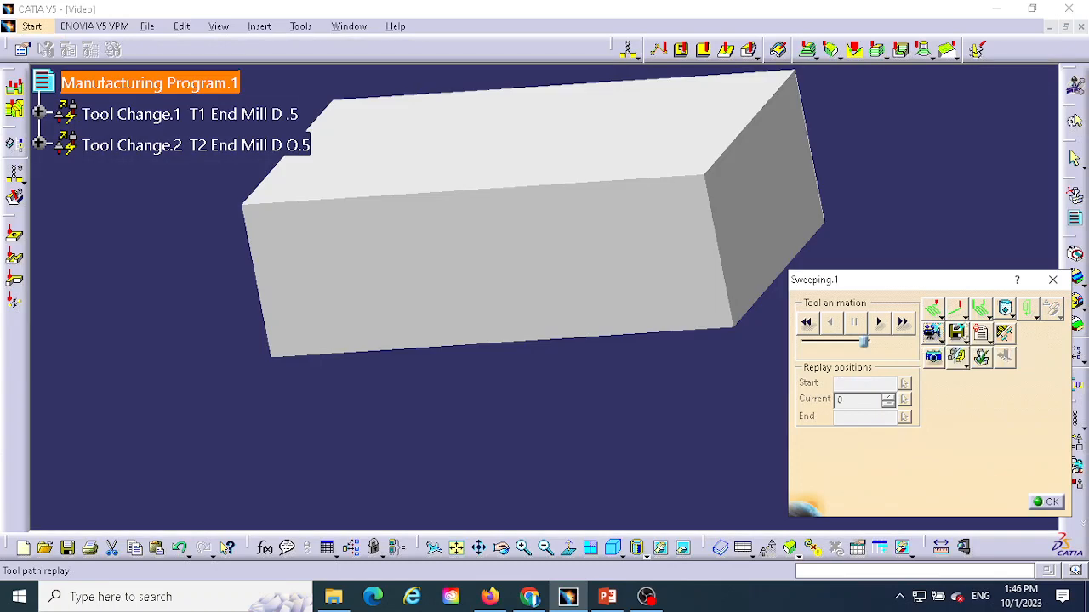
left_click(878, 322)
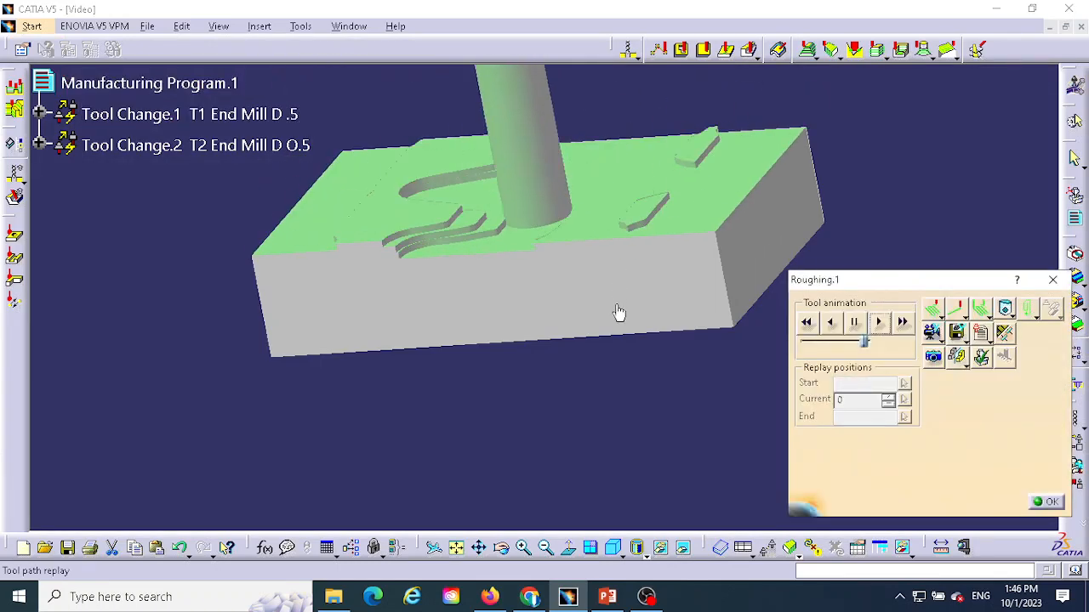
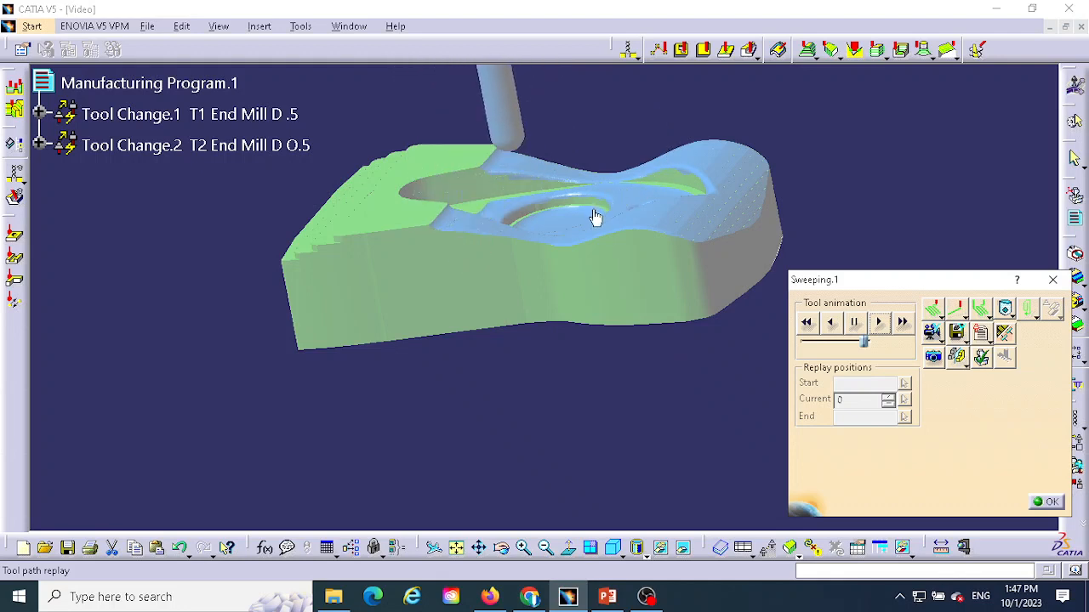
middle_click_drag(608, 213, 617, 187)
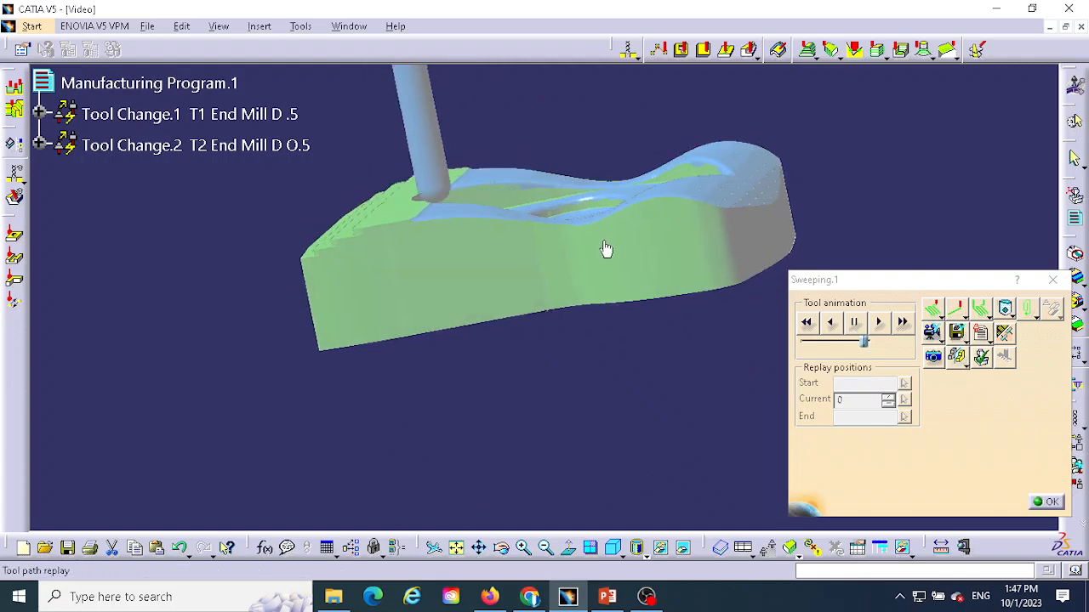
middle_click_drag(606, 248, 640, 240)
middle_click_drag(642, 240, 695, 154)
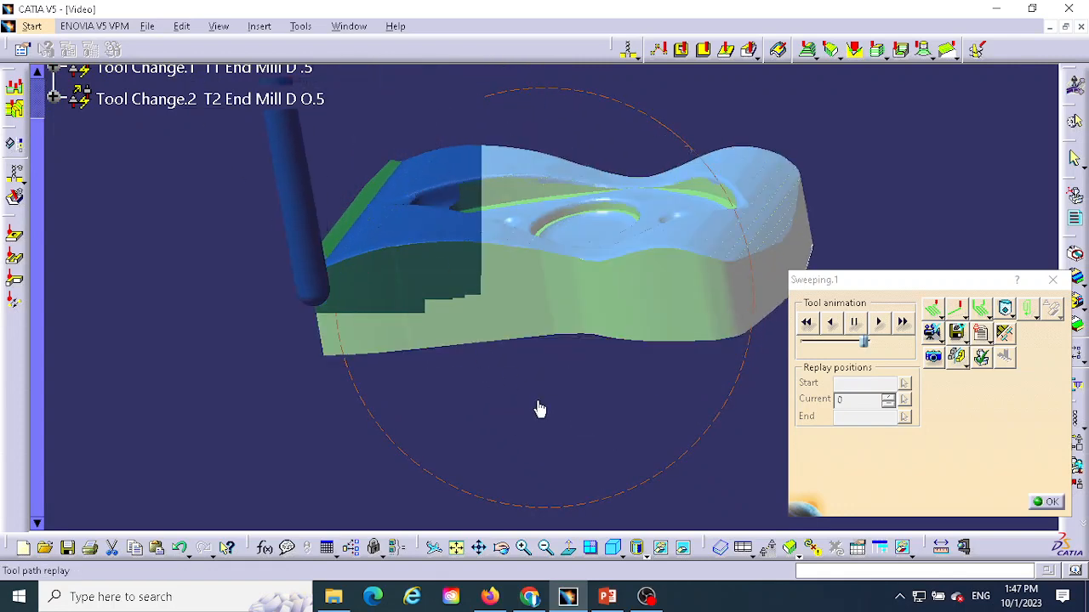
middle_click_drag(576, 390, 543, 335)
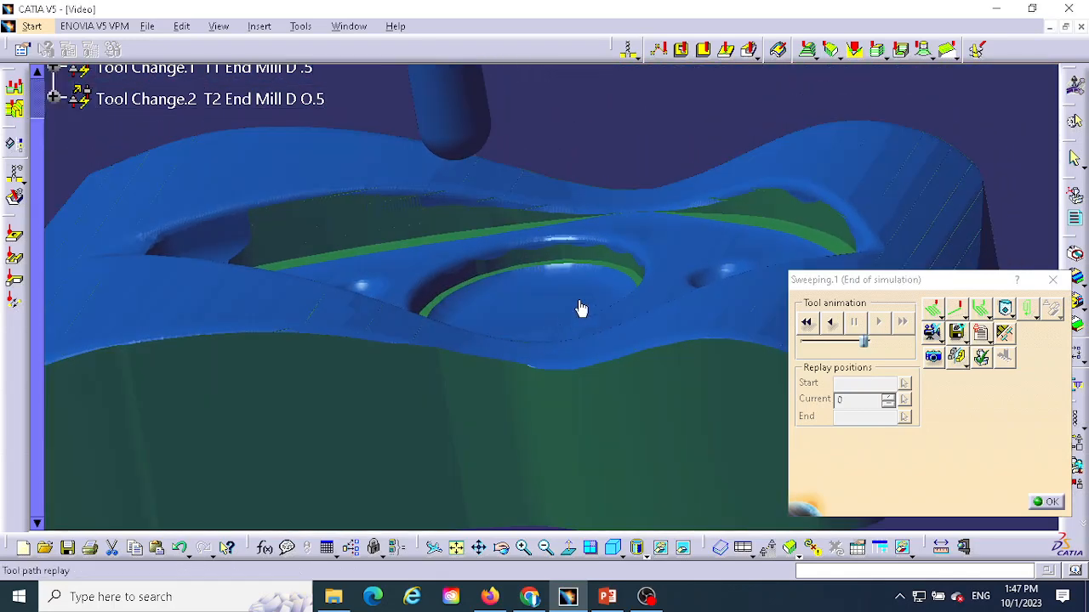
mouse_move(596, 264)
middle_mouse_down()
mouse_move(614, 234)
mouse_move(627, 235)
middle_mouse_up()
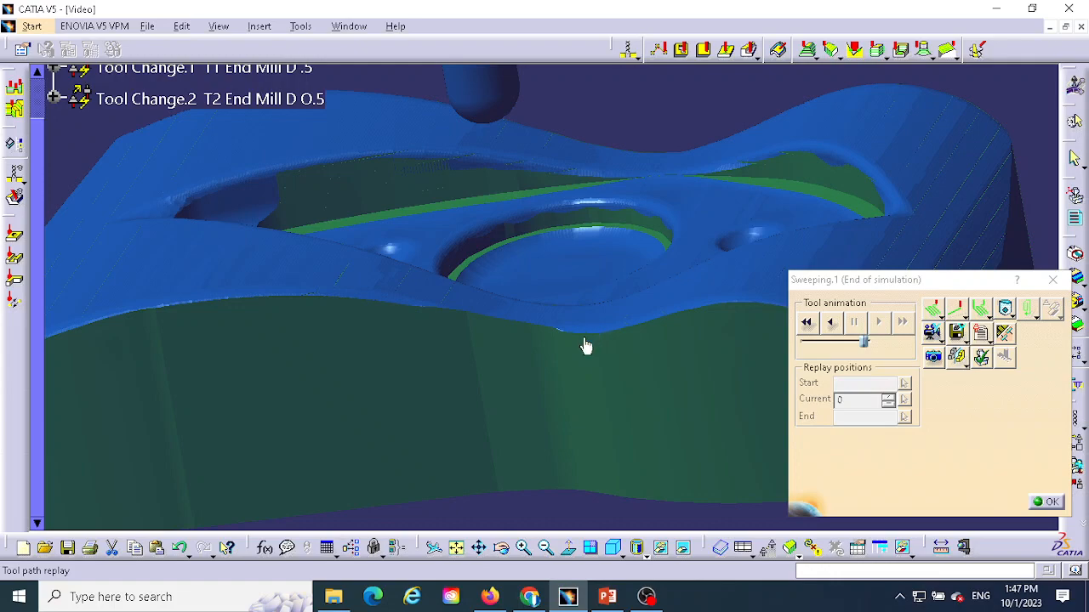
mouse_move(604, 297)
middle_mouse_down()
mouse_move(544, 360)
mouse_move(482, 348)
mouse_move(583, 323)
mouse_move(598, 289)
middle_mouse_up()
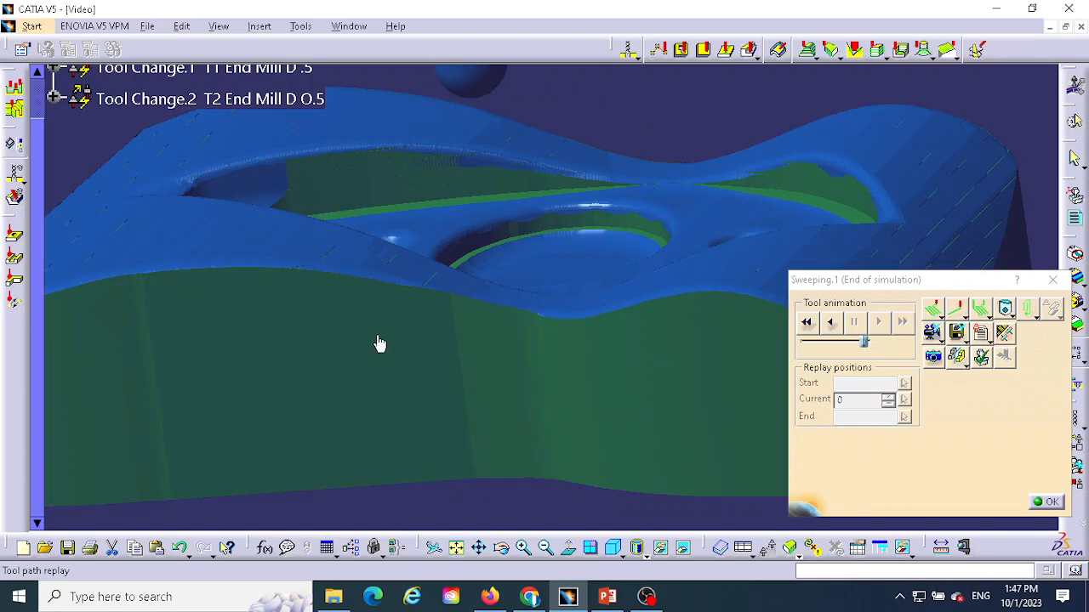
mouse_move(481, 295)
middle_mouse_down()
mouse_move(487, 283)
mouse_move(491, 328)
mouse_move(547, 253)
mouse_move(561, 263)
middle_mouse_up()
left_click(1048, 502)
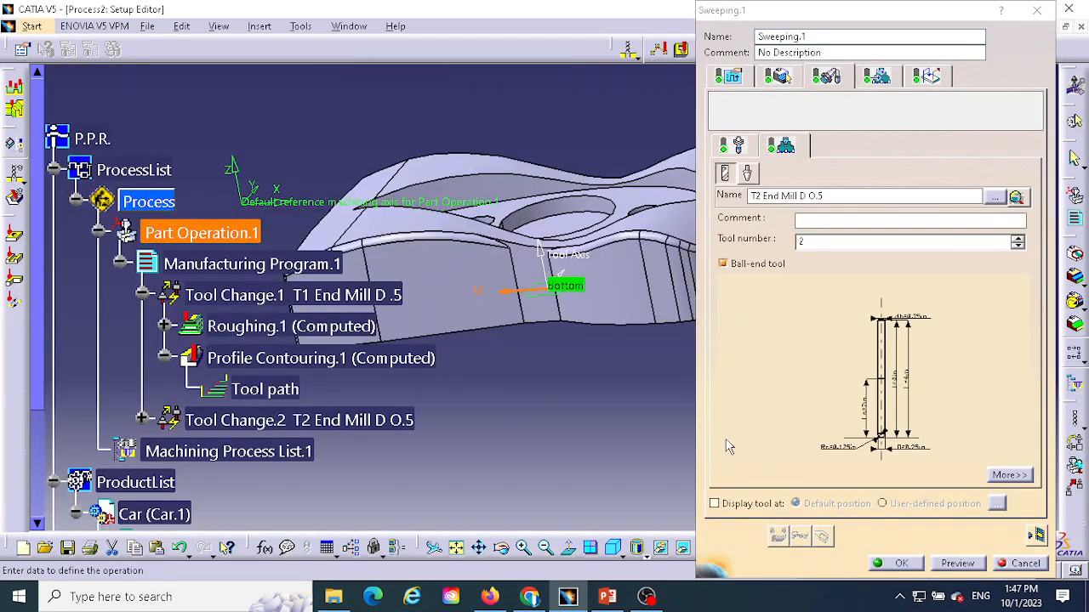
Step: Accept the Sweeping.1 operation and expand Tool Change.2 in the process tree to show it
left_click(900, 564)
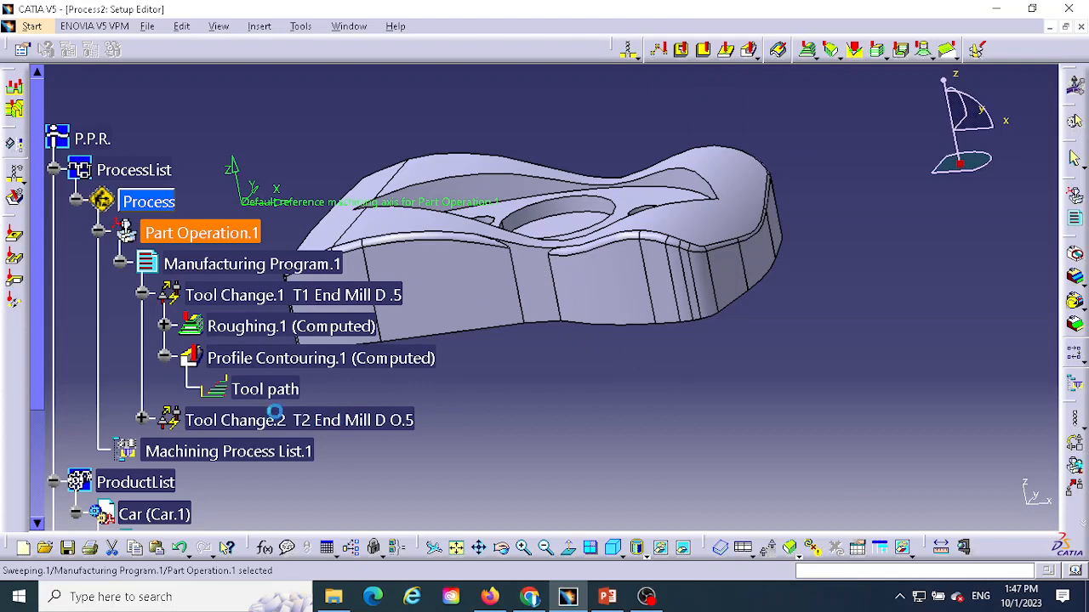
left_click(142, 419)
scroll(371, 423, "down", 1)
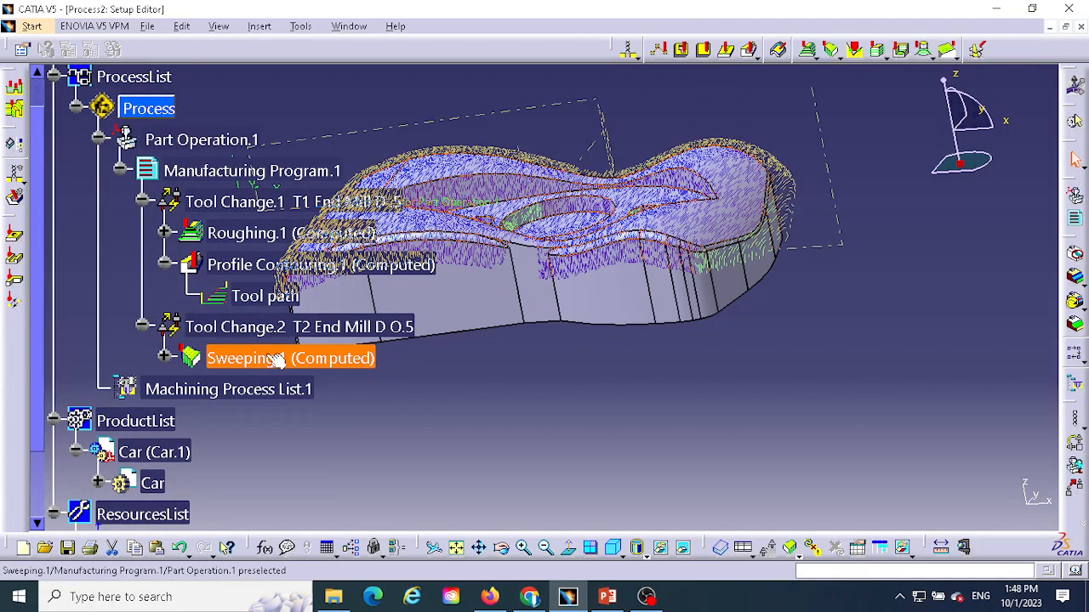
Step: Add a Pocketing operation after Sweeping.1, switch it to Closed Pocket and select the recessed floor face around the large hole as its bottom
middle_click_drag(882, 256, 872, 179)
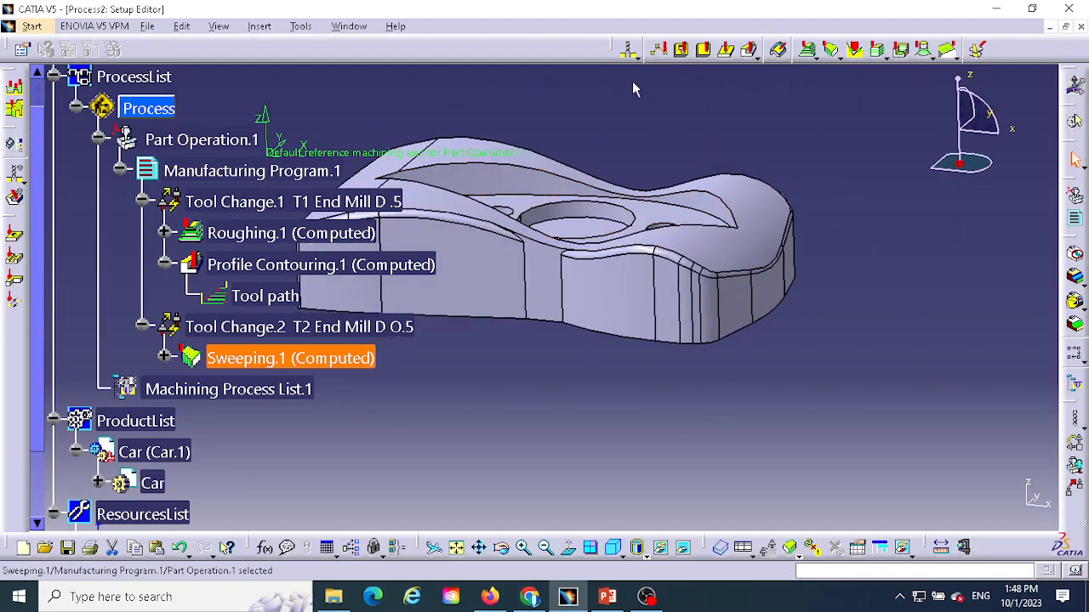
left_click(681, 53)
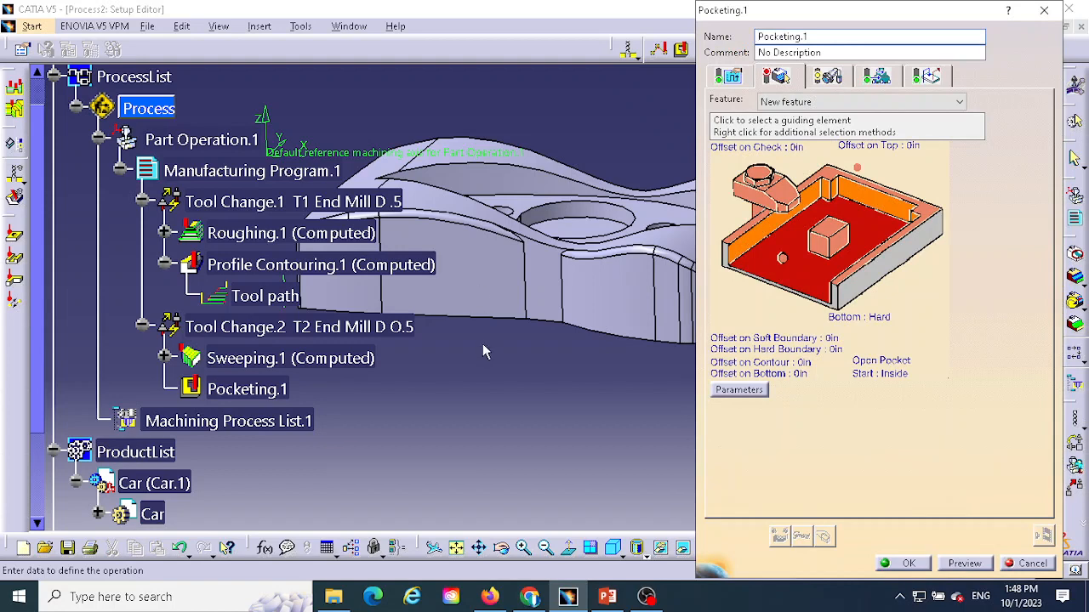
middle_click_drag(485, 351, 445, 382)
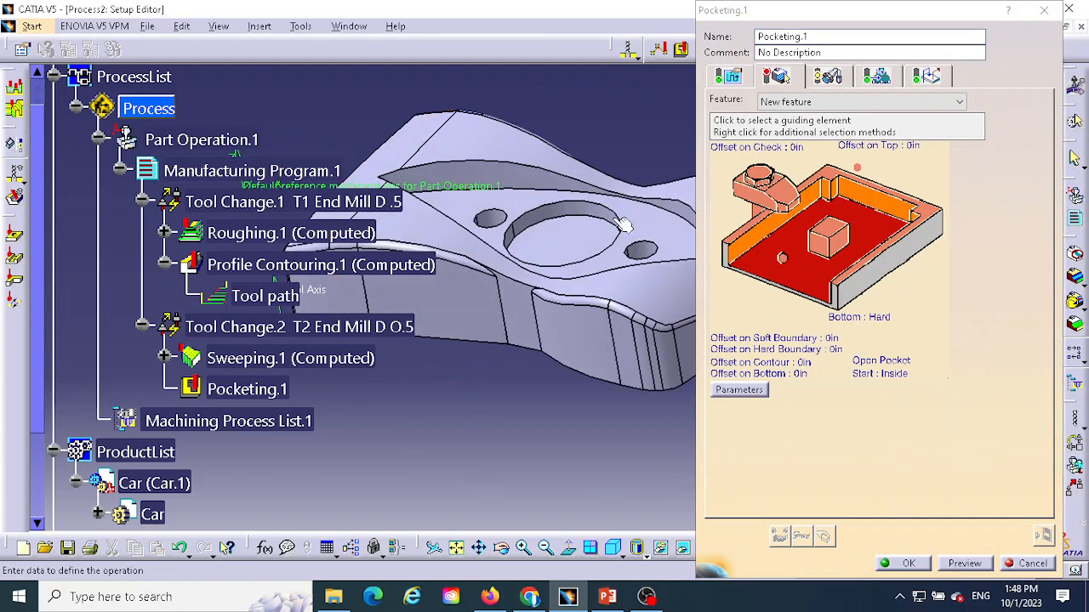
left_click(885, 362)
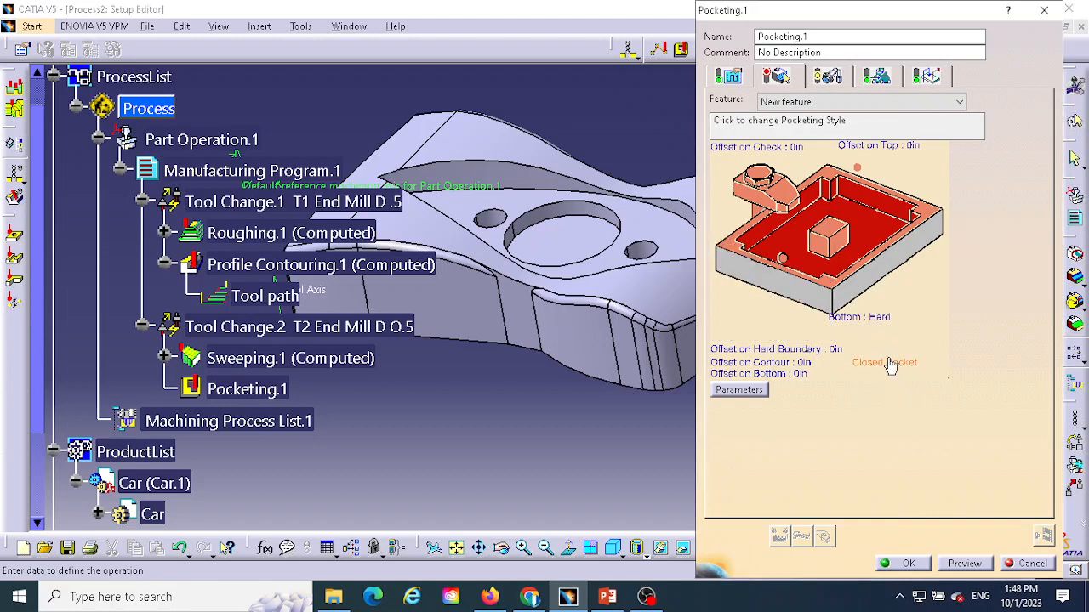
left_click(877, 228)
left_click(647, 230)
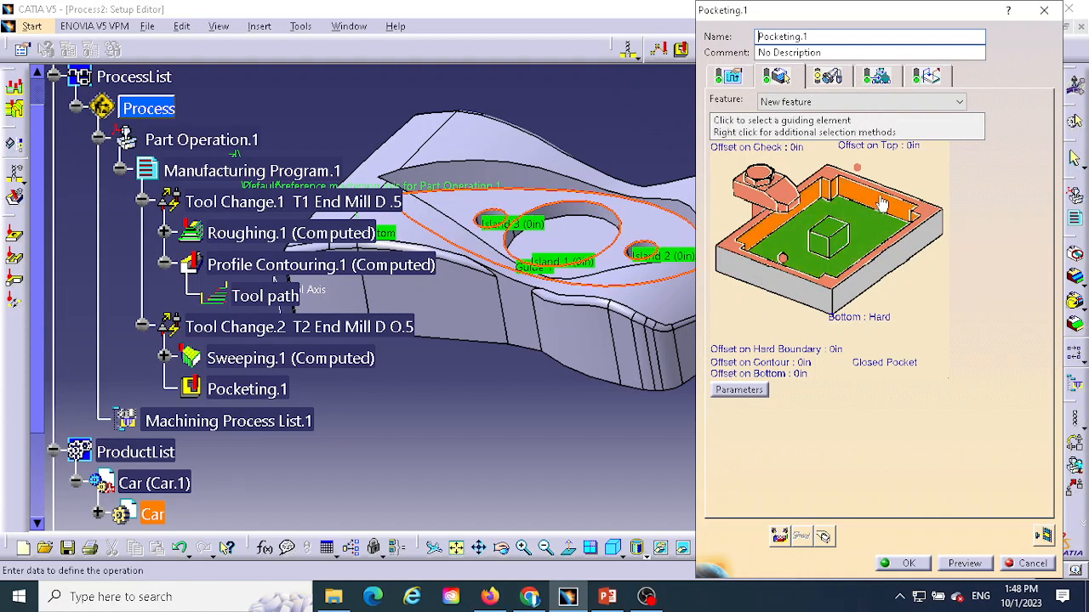
Step: Remove all islands and all guiding contours from the pocket geometry
right_click(833, 237)
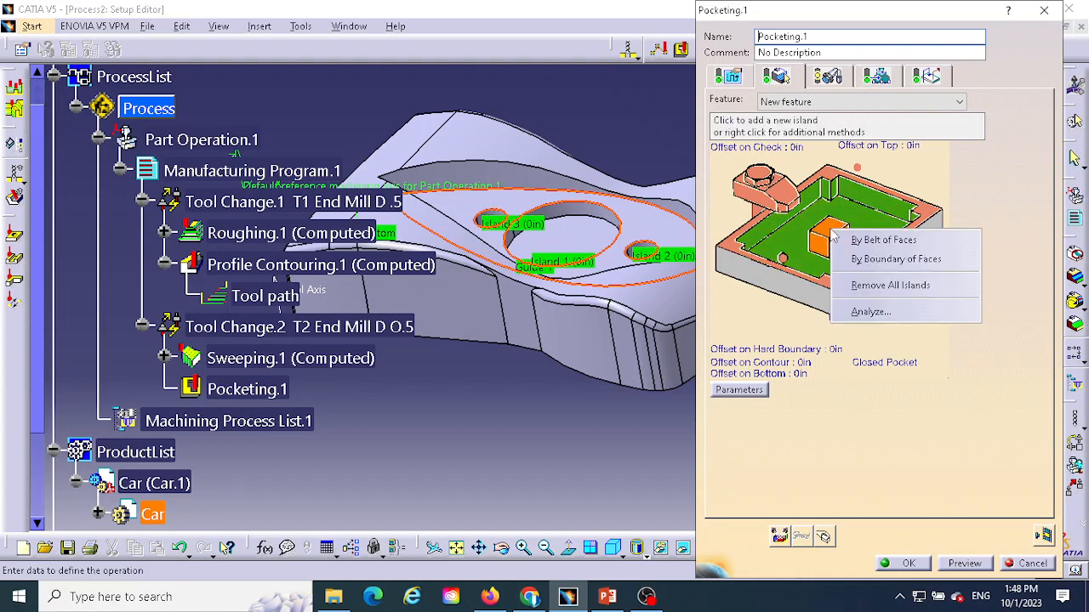
left_click(883, 290)
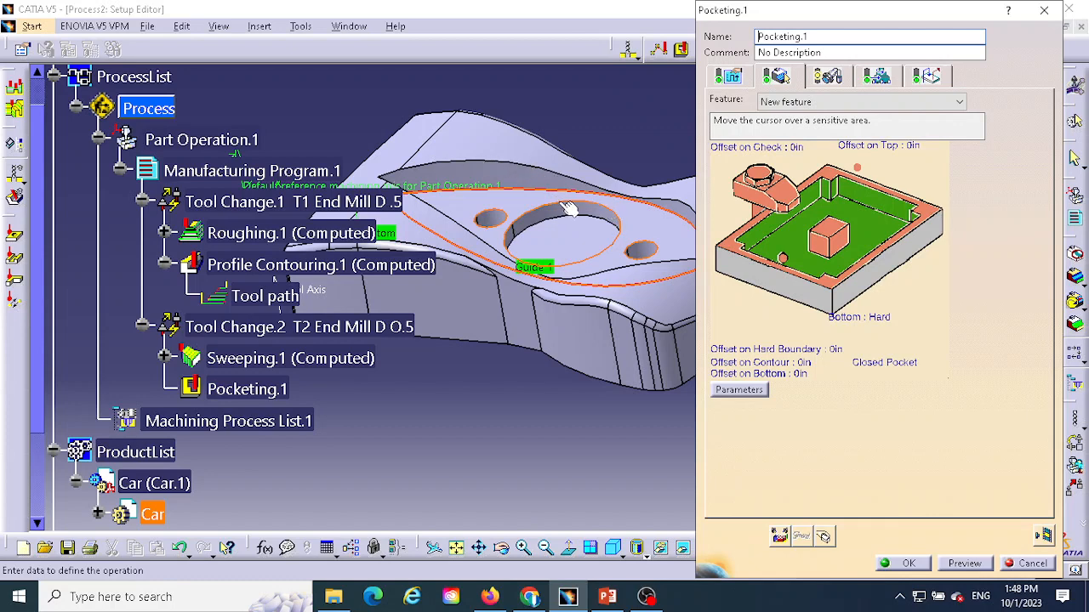
right_click(867, 197)
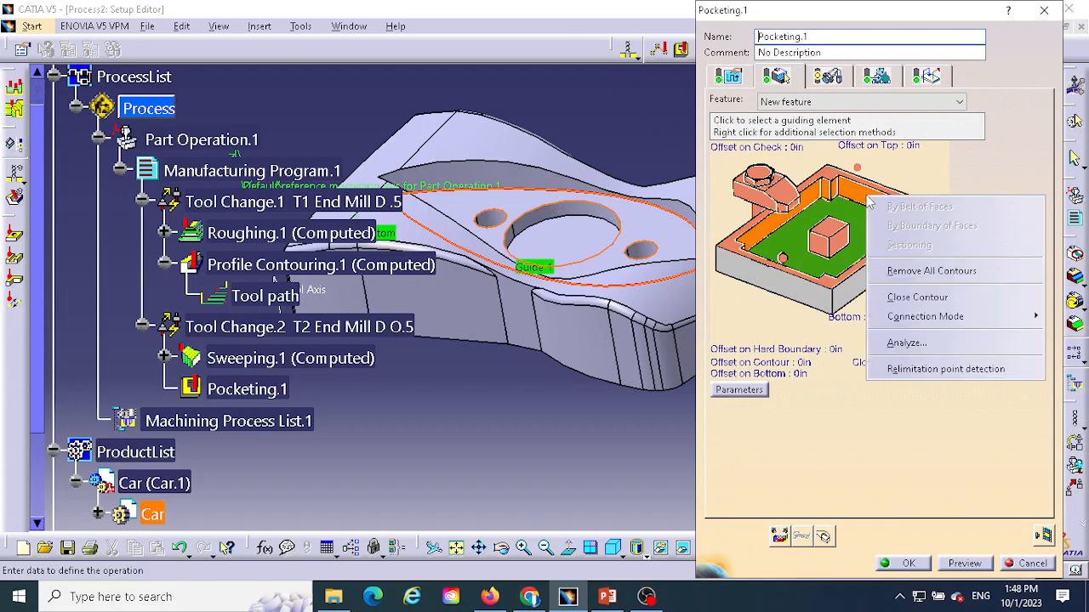
left_click(918, 272)
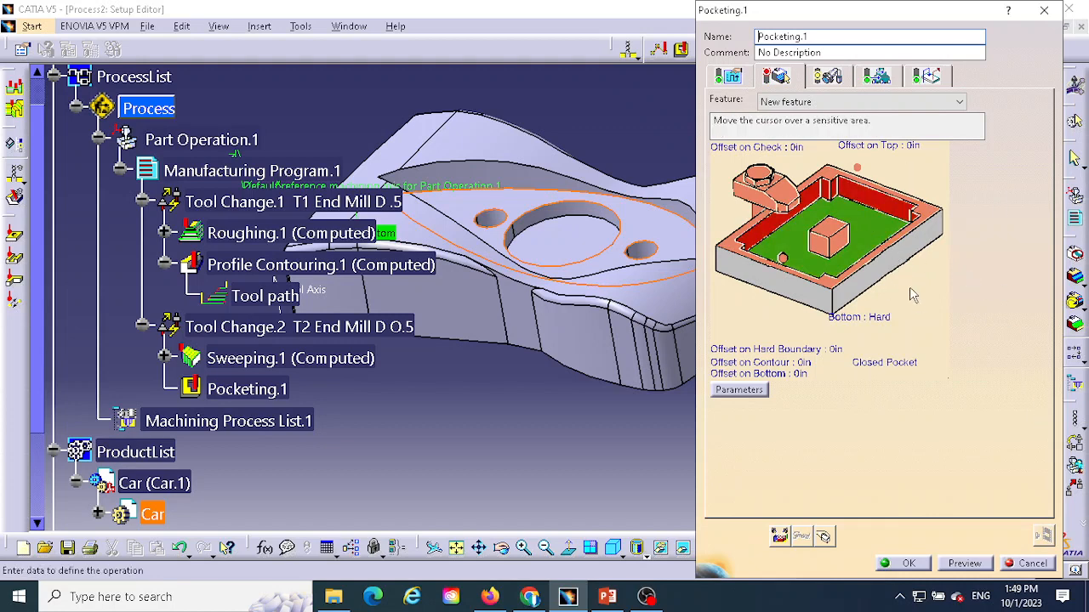
Step: Select the upper rim edges on both sides of the recess as the pocket's guiding contour
left_click(862, 199)
left_click(549, 173)
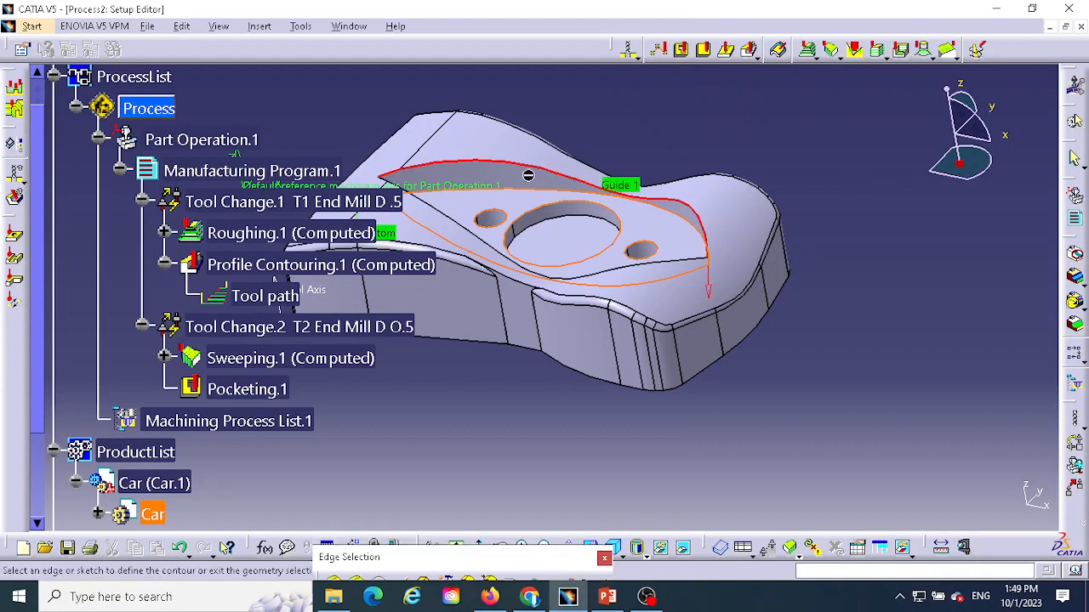
left_click(465, 222)
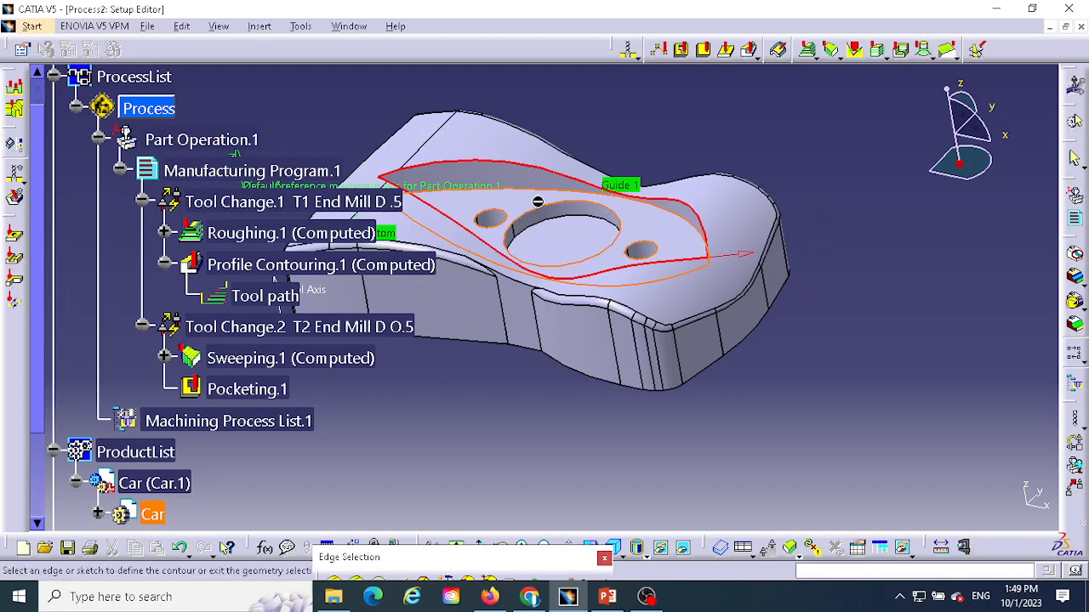
double_click(846, 200)
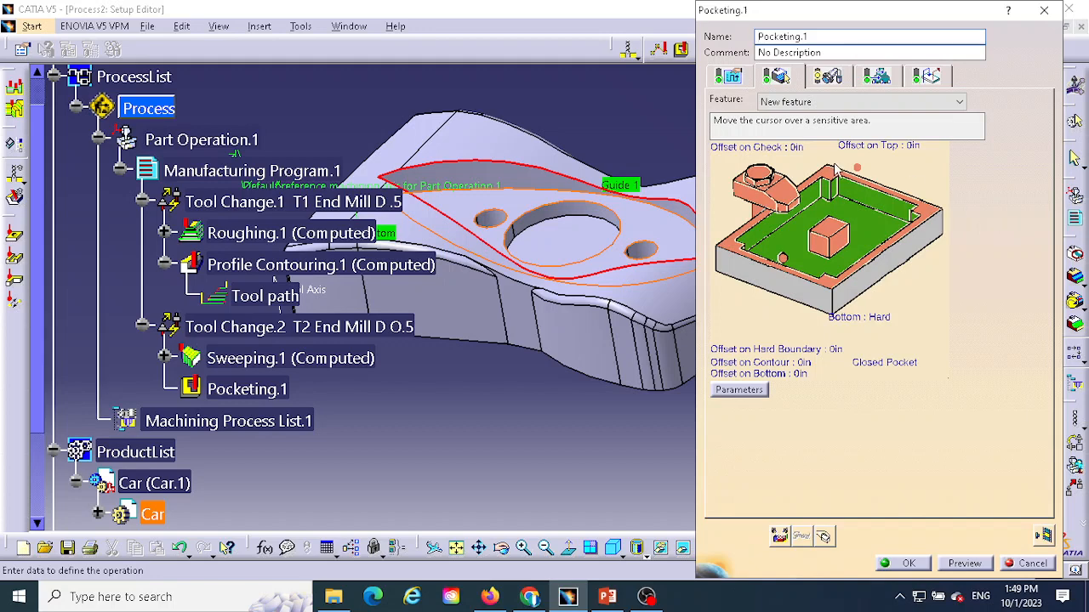
Step: Set the pocketing tool path style to Inward helical and the radial mode to Stepover ratio
left_click(728, 76)
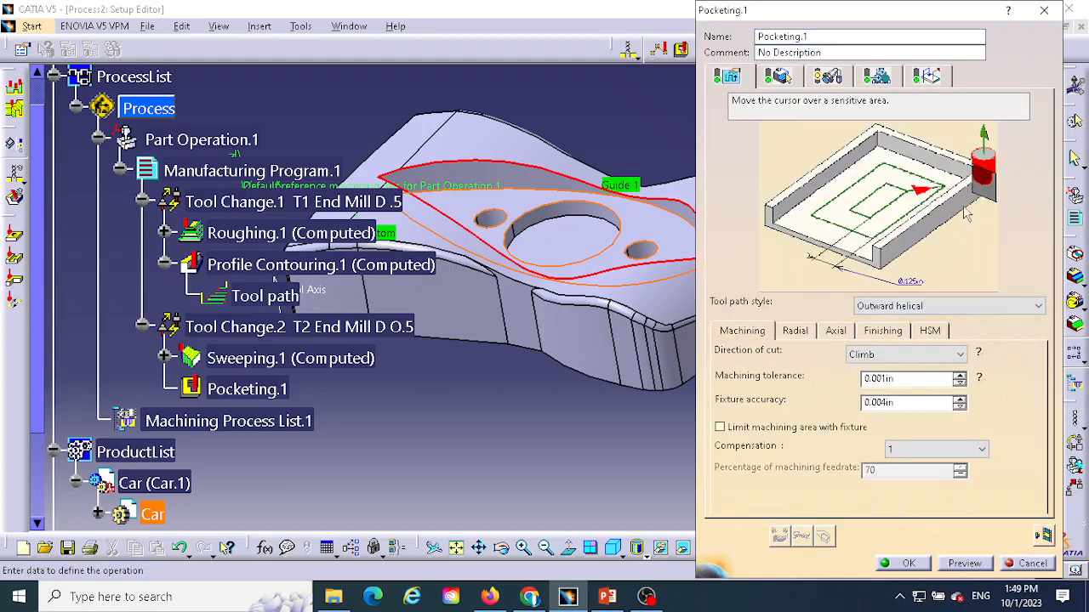
left_click(946, 306)
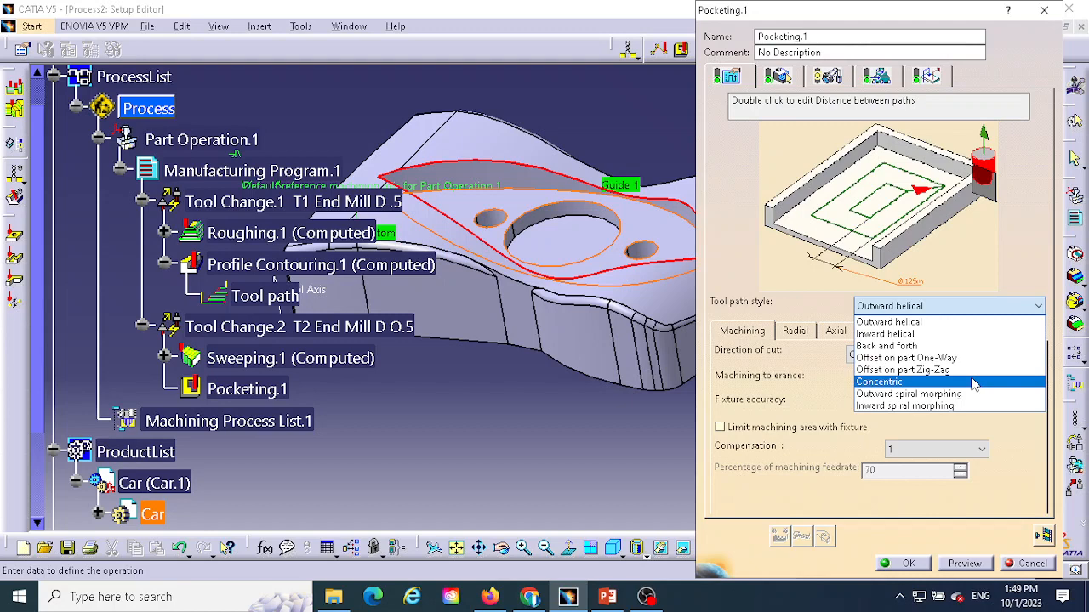
left_click(884, 333)
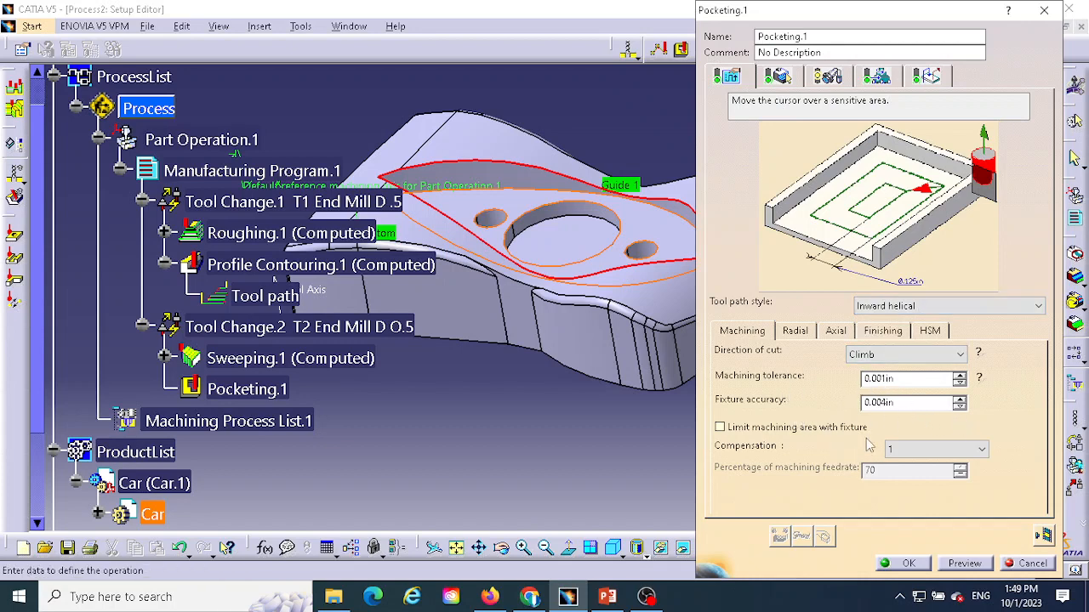
left_click(801, 333)
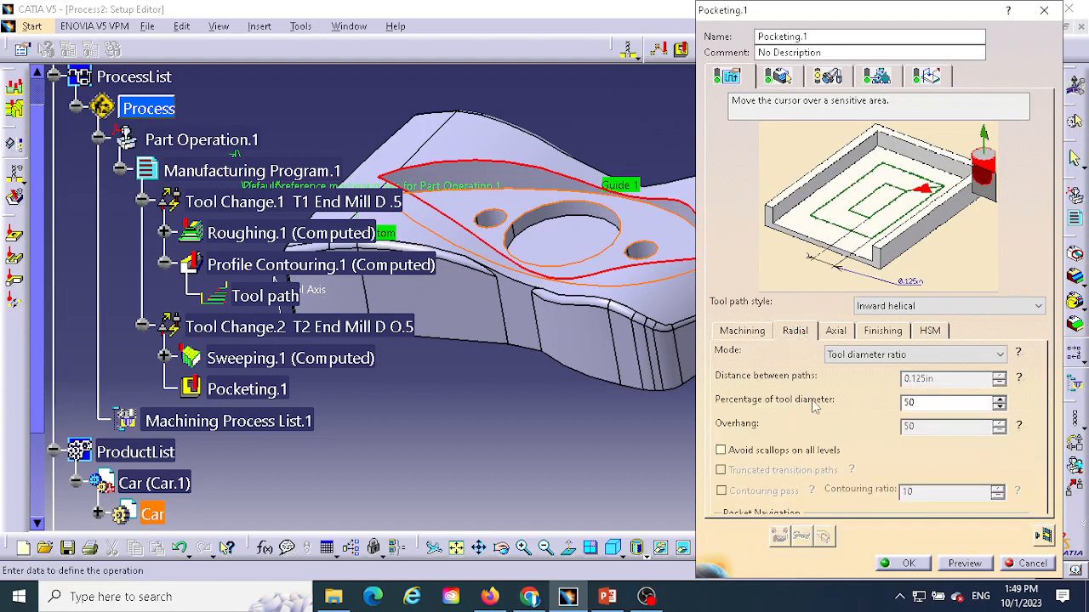
left_click(895, 357)
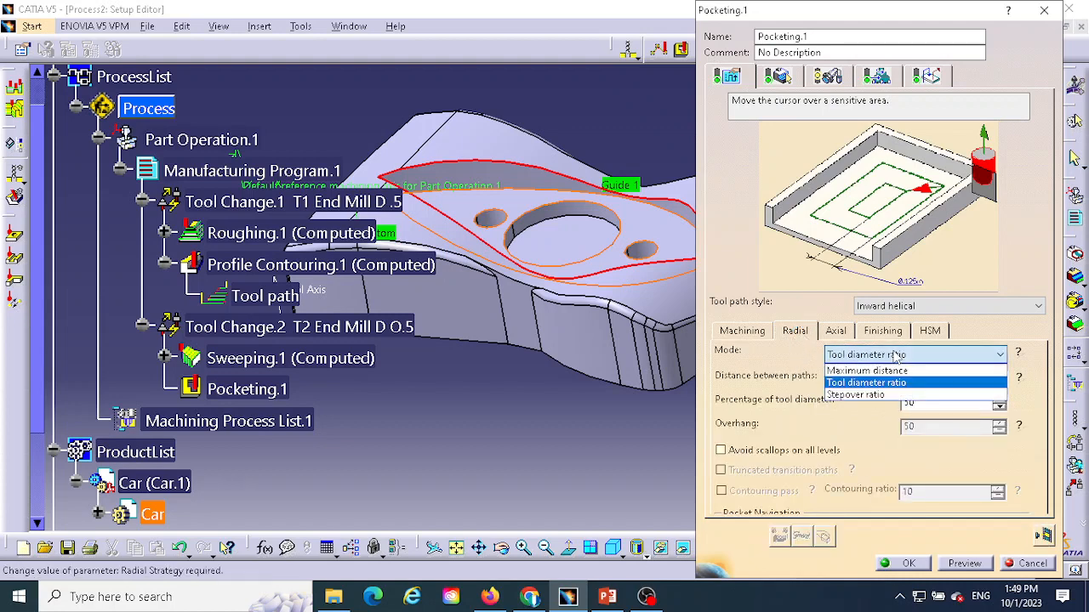
left_click(868, 395)
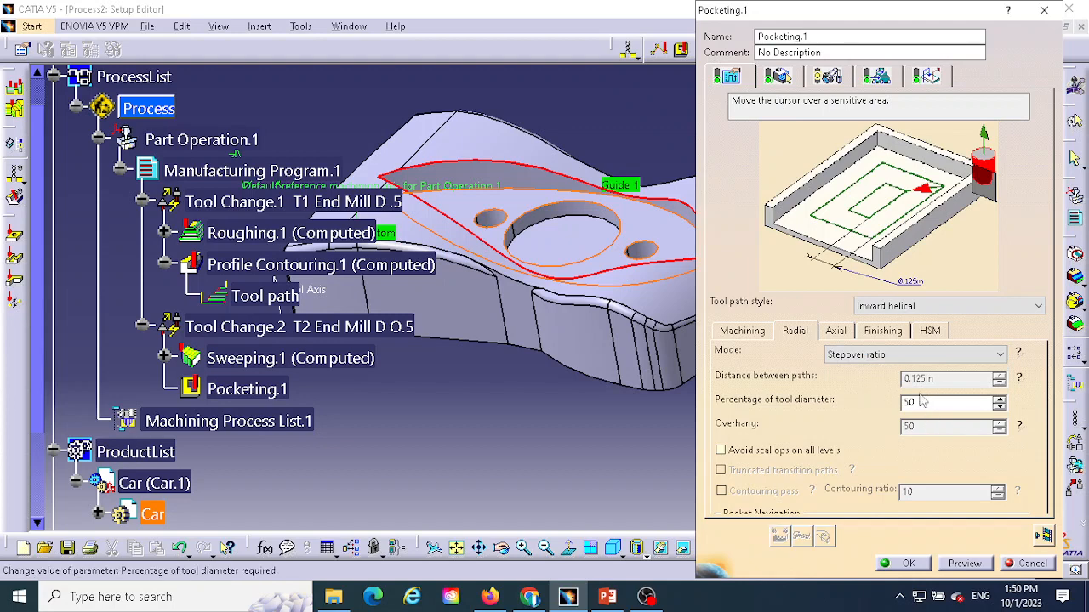
Step: Review the axial settings and set the finishing mode to Side finish at last level & bottom
left_click(840, 337)
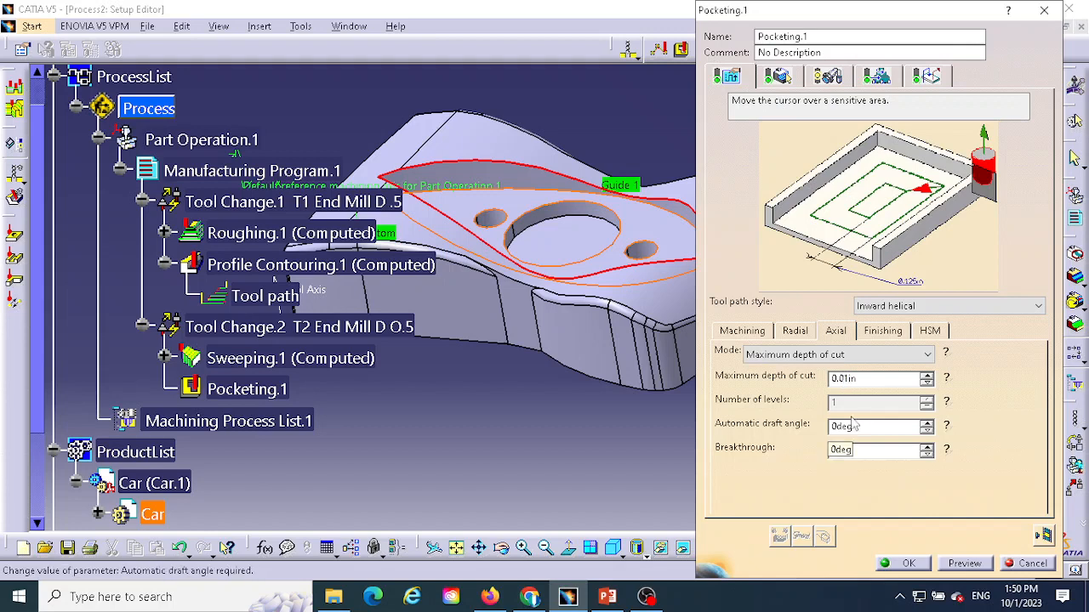
left_click(881, 332)
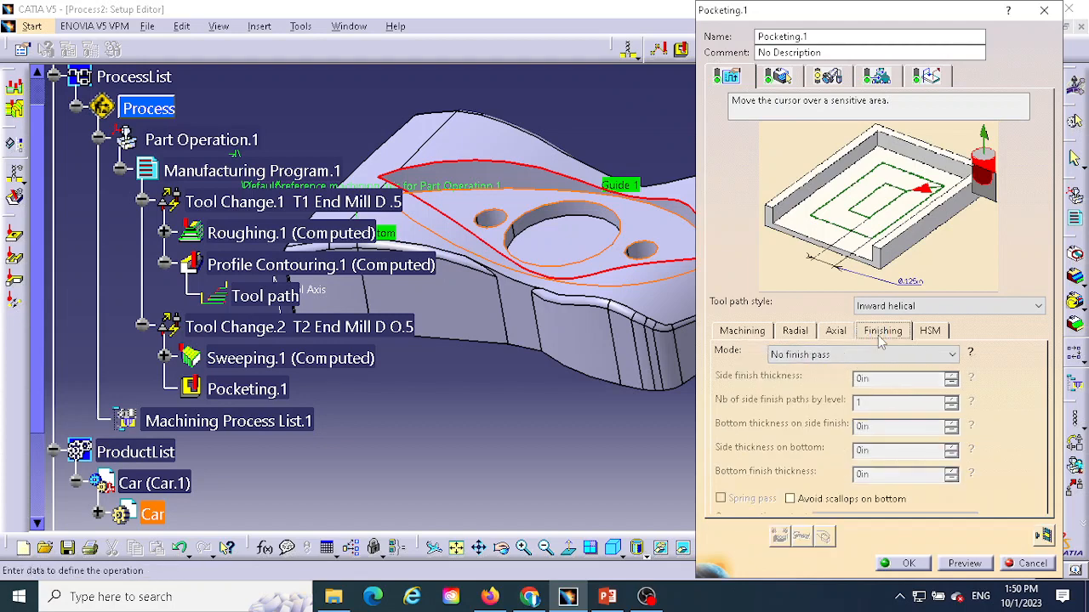
left_click(838, 357)
left_click(835, 359)
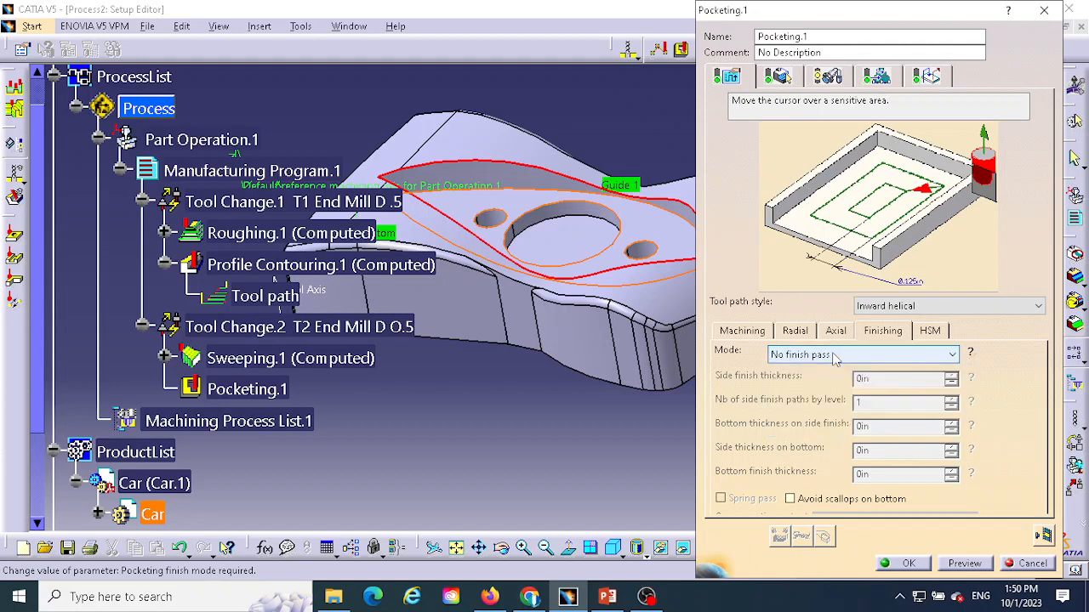
left_click(836, 358)
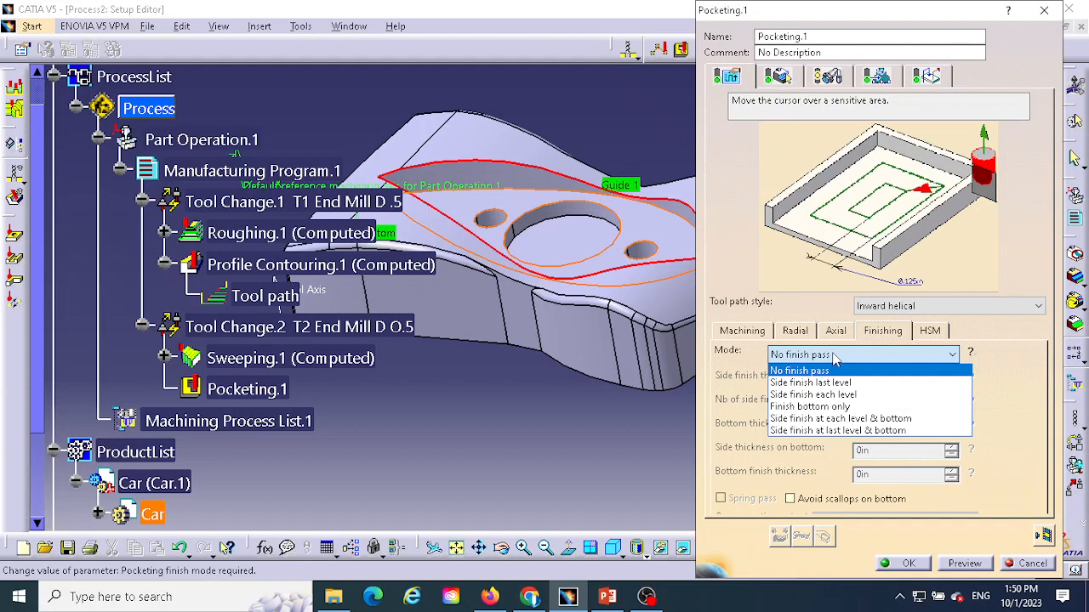
left_click(829, 431)
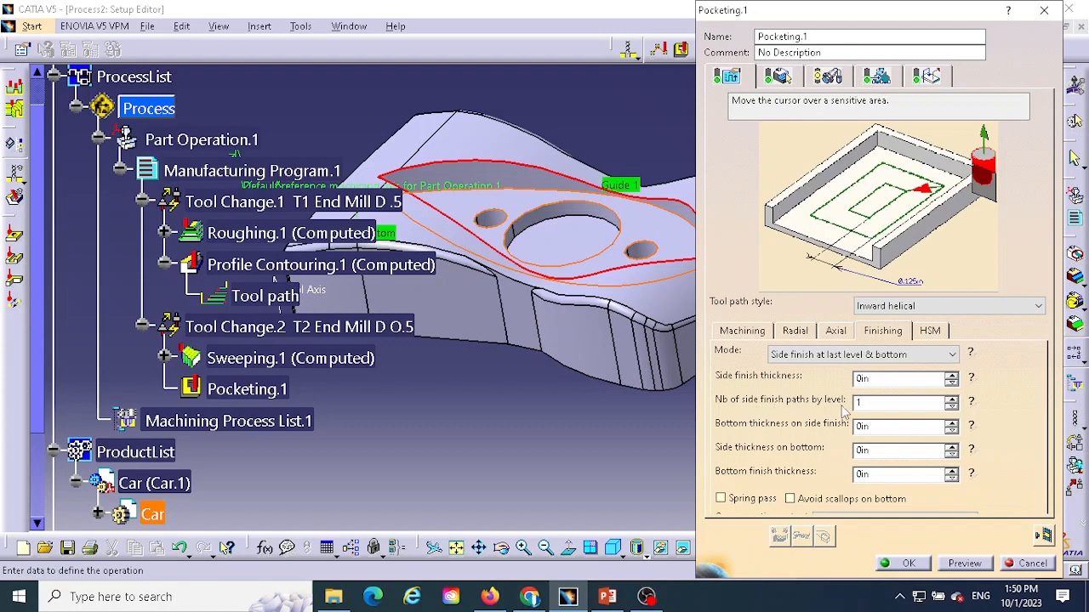
Step: Try to set the number of side finish paths by level to 0 and to .01
left_click(974, 404)
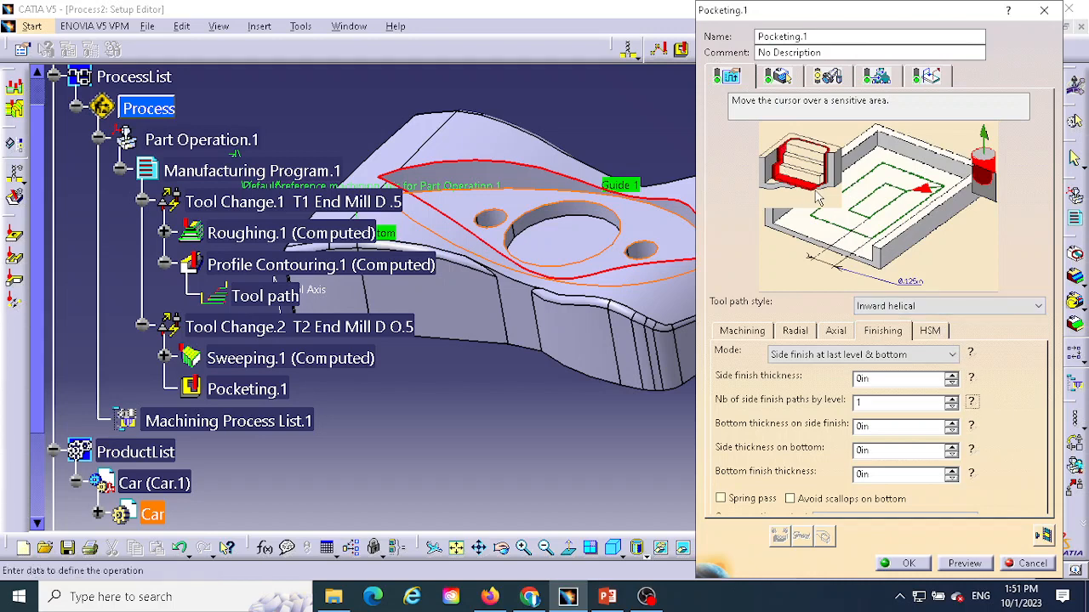
double_click(853, 408)
key("Return")
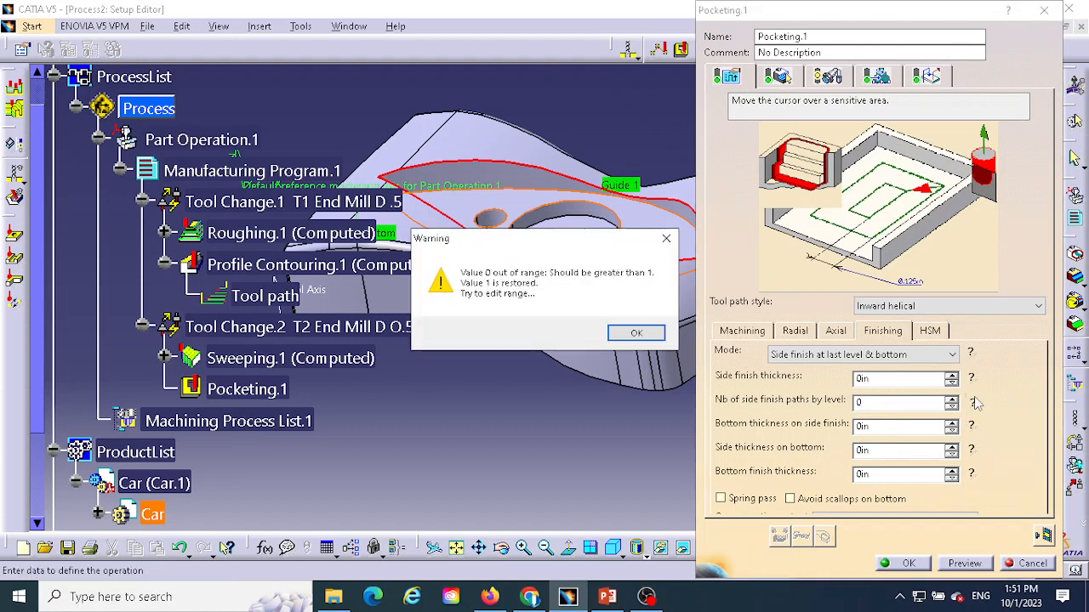
left_click(636, 333)
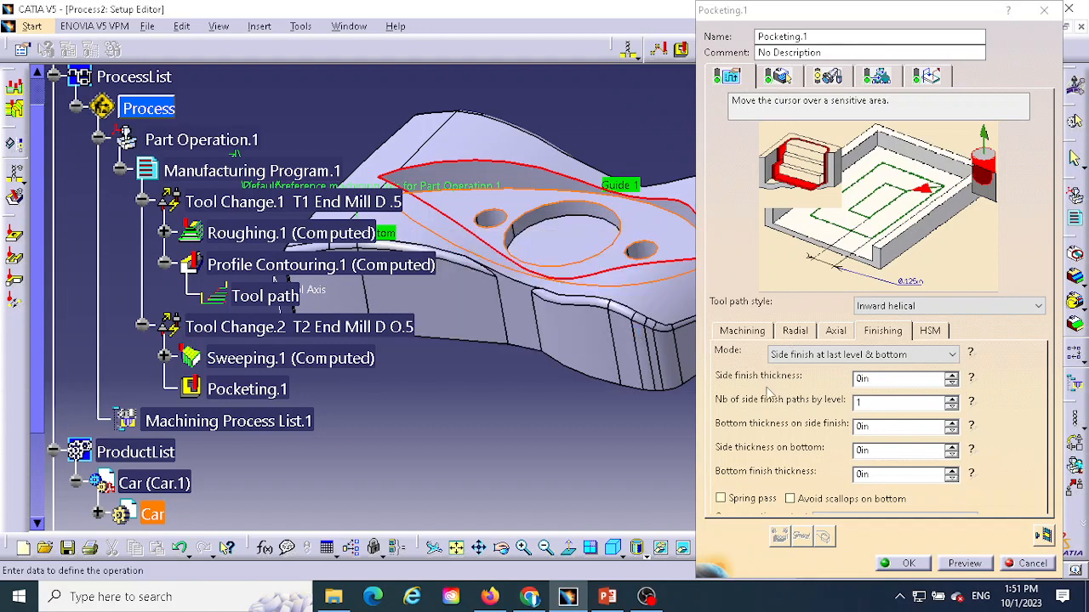
left_click(857, 403)
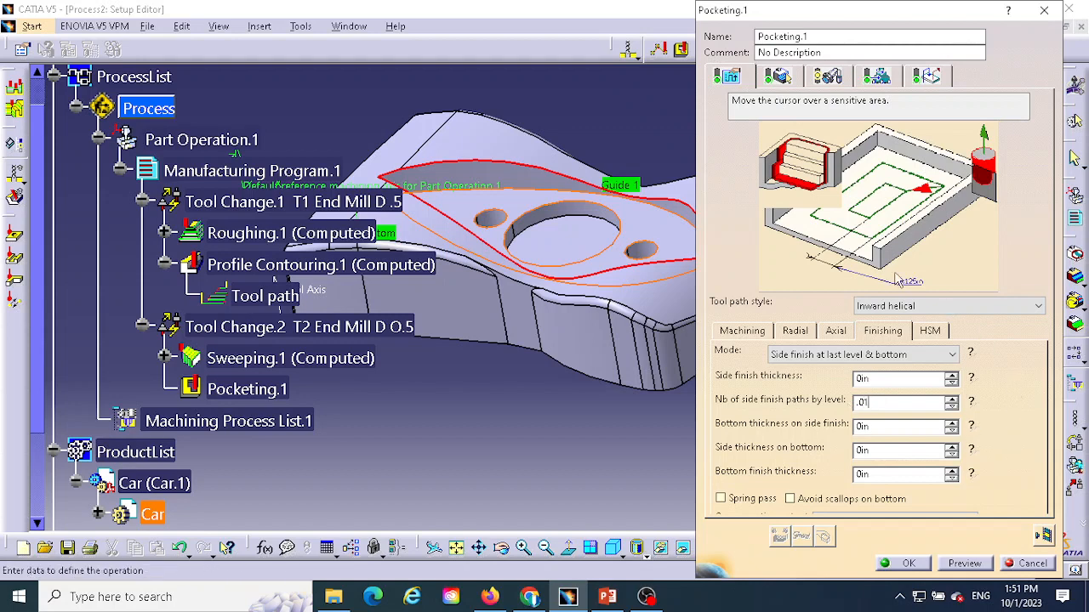
key("Return")
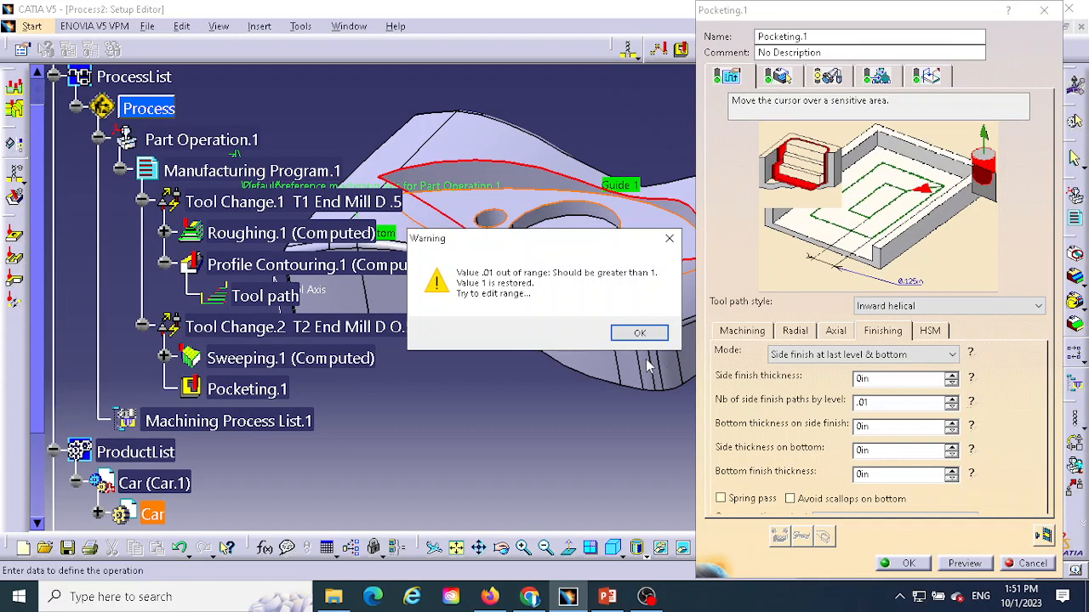
left_click(640, 333)
double_click(861, 403)
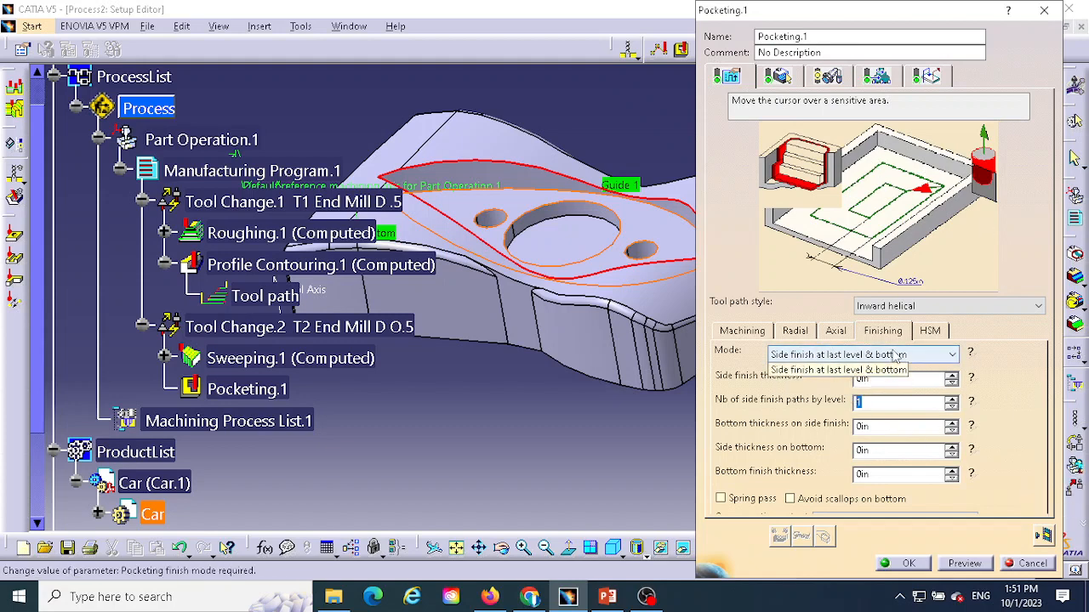
left_click(971, 400)
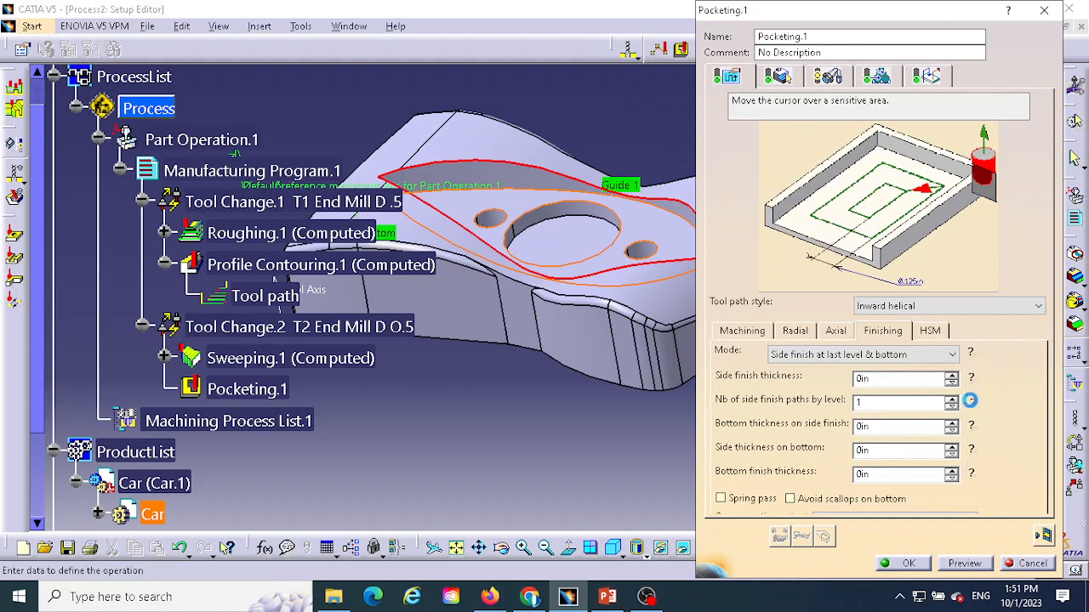
Step: Replace the ball-end tool assigned to the pocketing operation with a new, separate end mill
left_click(789, 81)
left_click(832, 78)
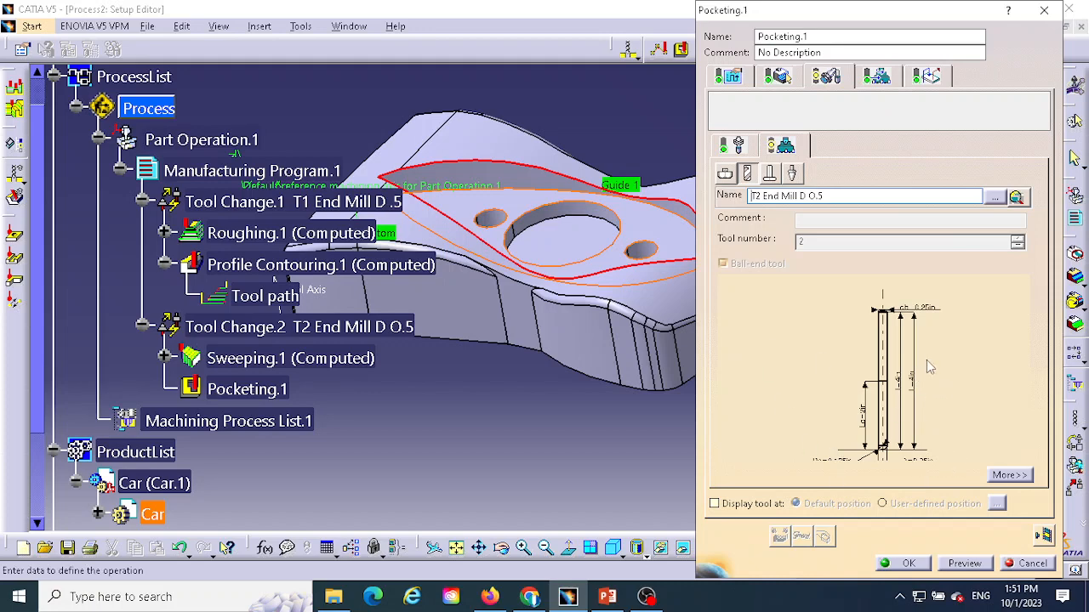
left_click(725, 173)
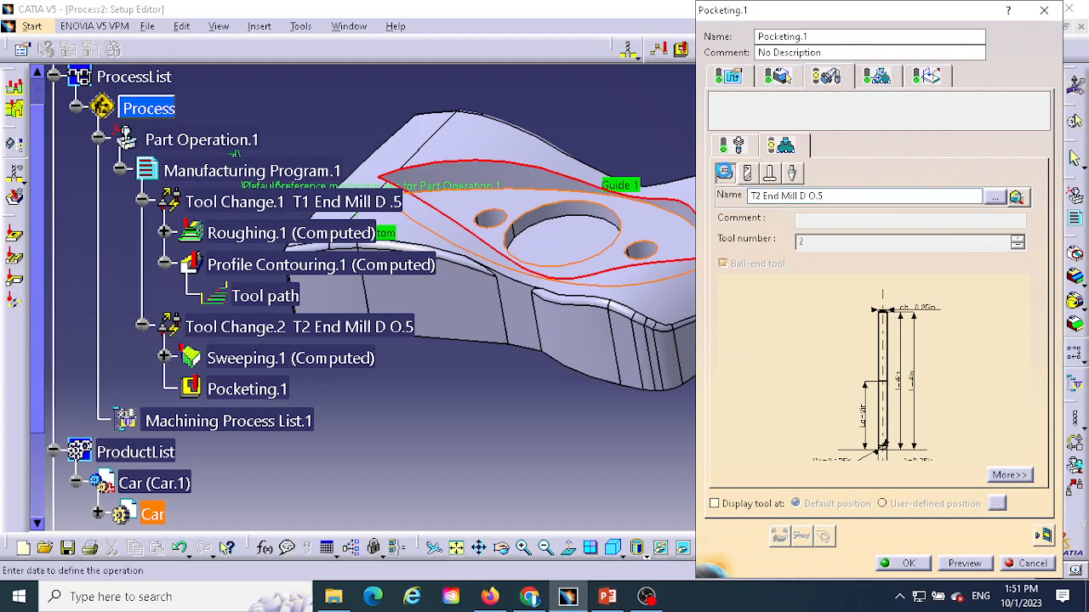
left_click(746, 174)
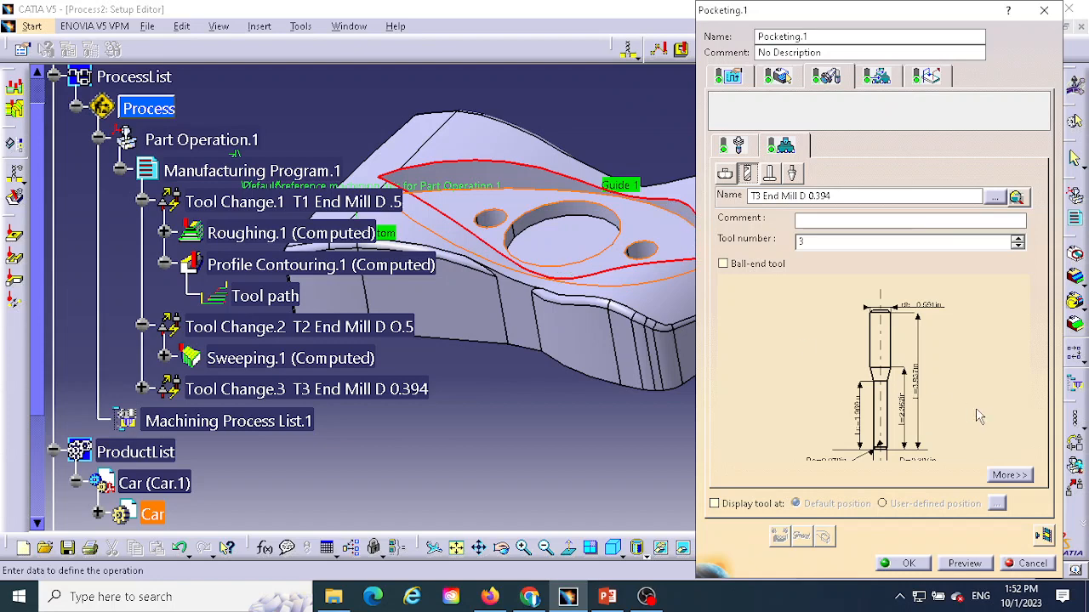
middle_click_drag(945, 414, 947, 395)
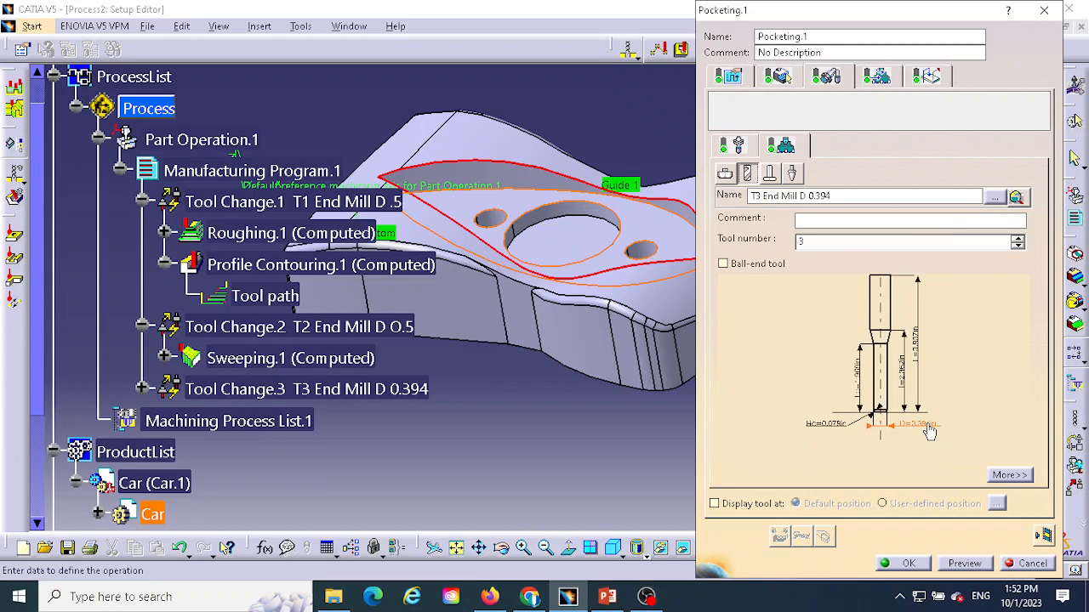
double_click(930, 433)
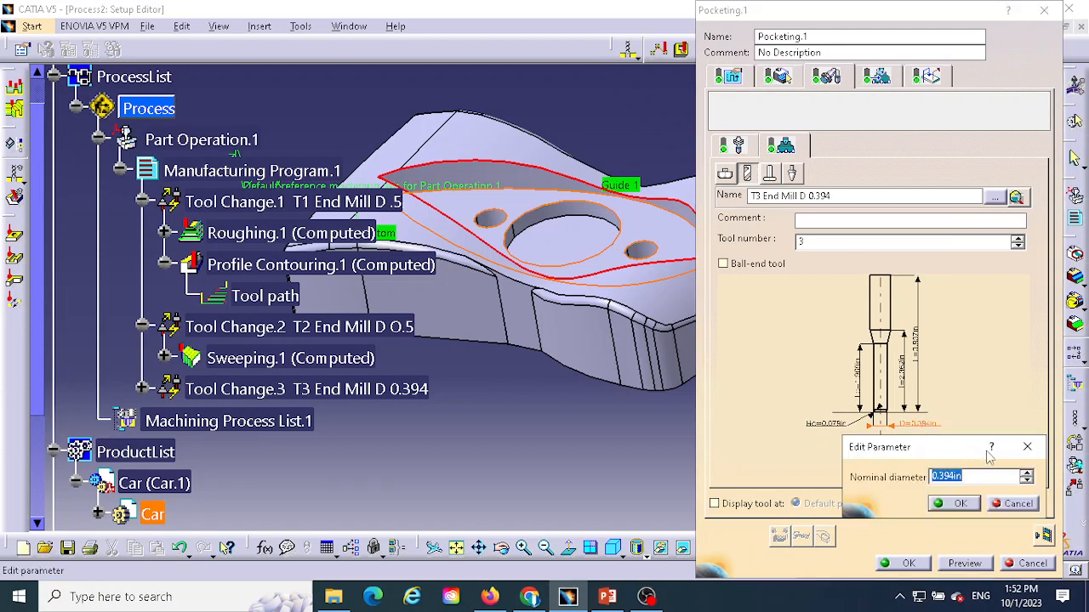
left_click(1026, 446)
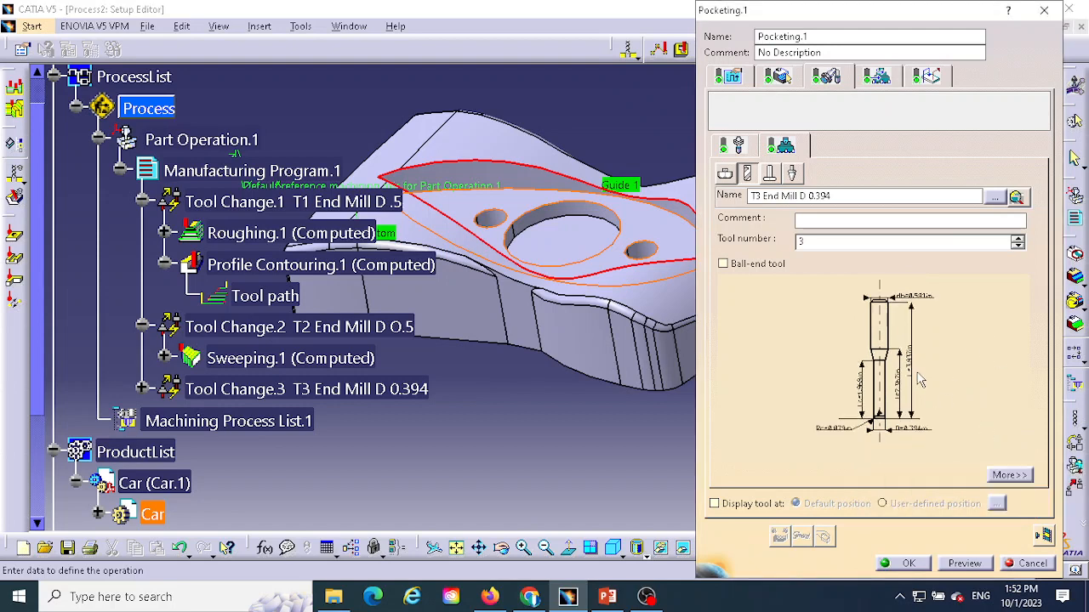
Step: Set the new end mill's nominal diameter to 0.25 in and its corner radius to 0 in
left_click(1012, 476)
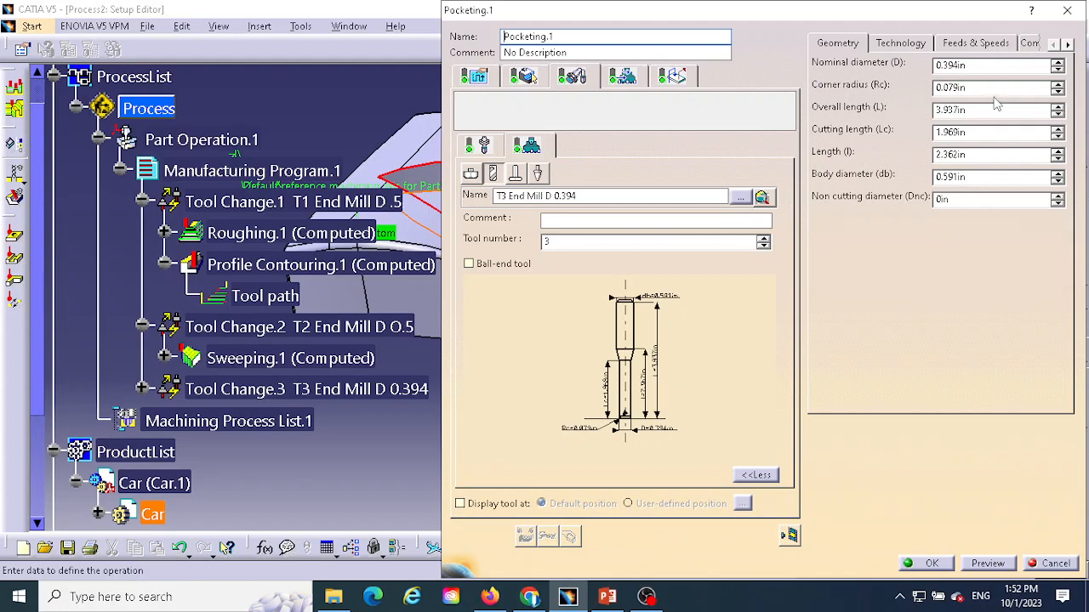
left_click_drag(974, 71, 950, 67)
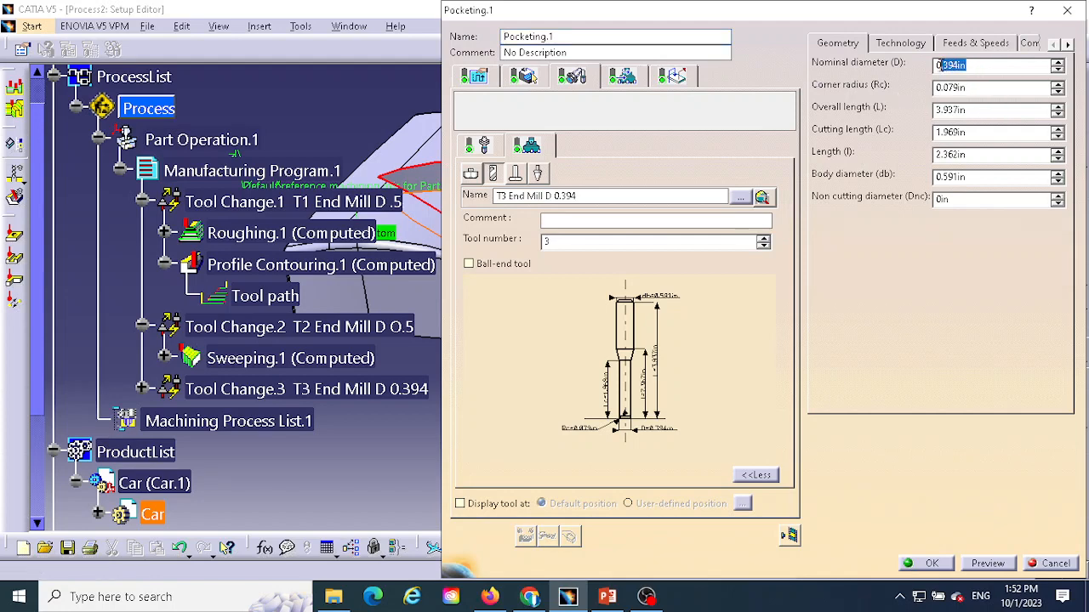
key("BackSpace")
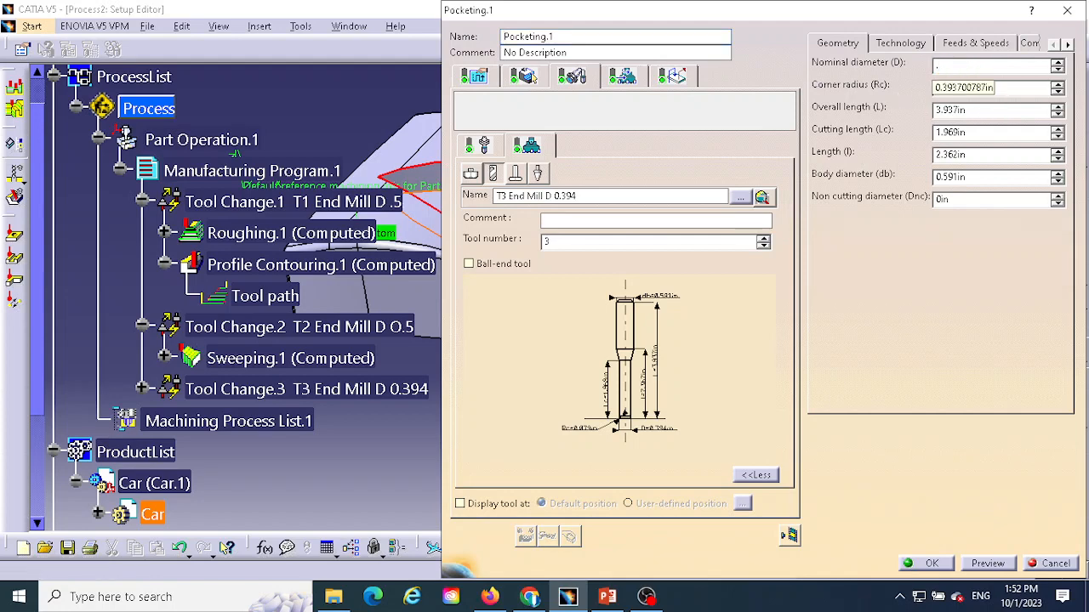
left_click(979, 111)
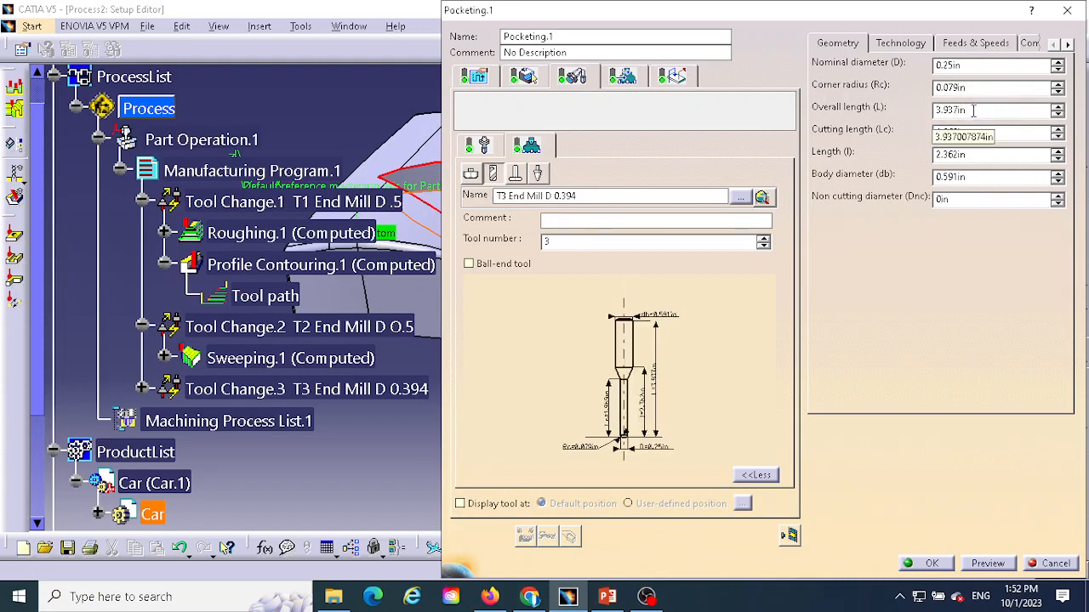
left_click_drag(980, 88, 922, 85)
type("0")
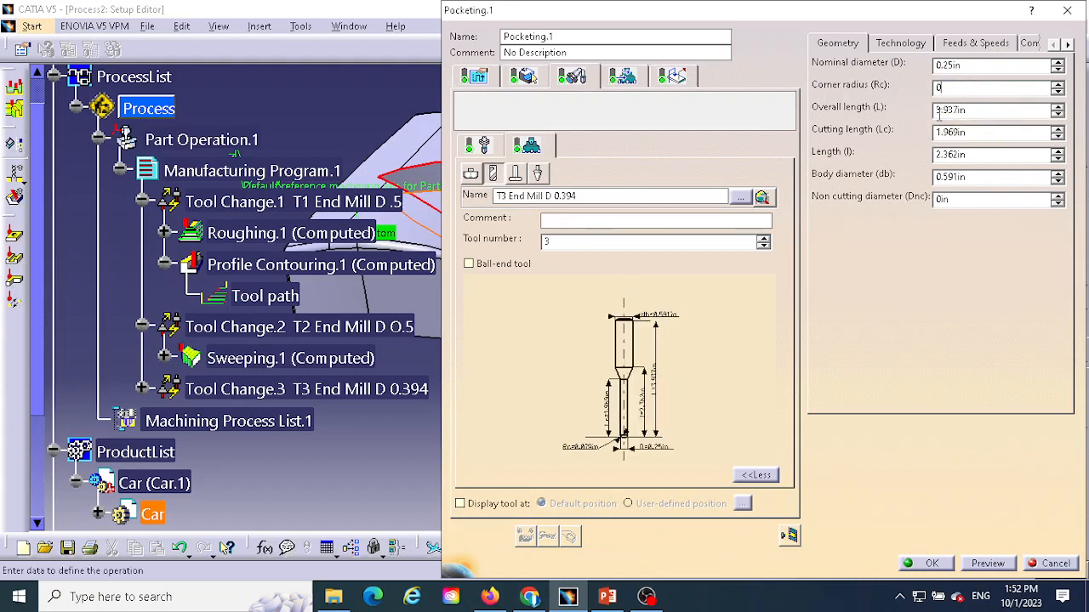
Step: Set the end mill's overall length to 4 in, cutting length to 2 in and length (l) to 4 in
left_click(975, 110)
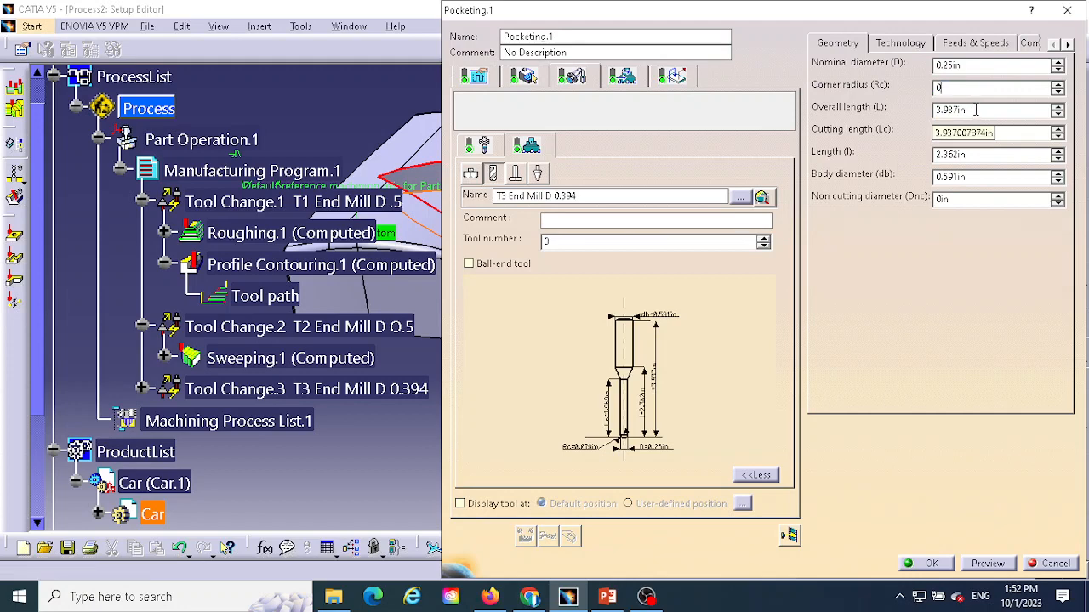
left_click_drag(975, 110, 932, 109)
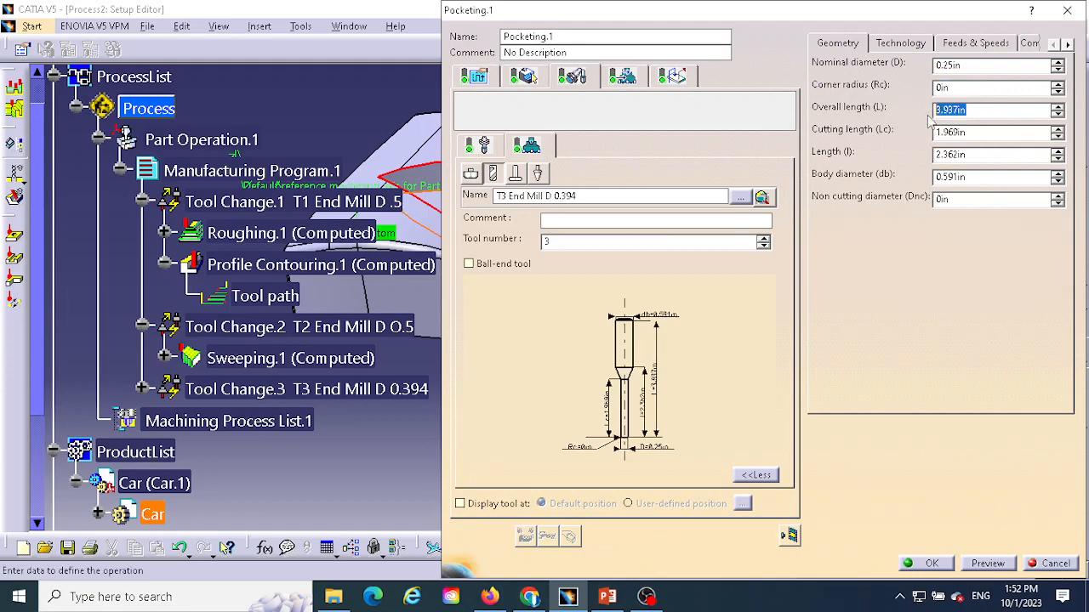
type("4")
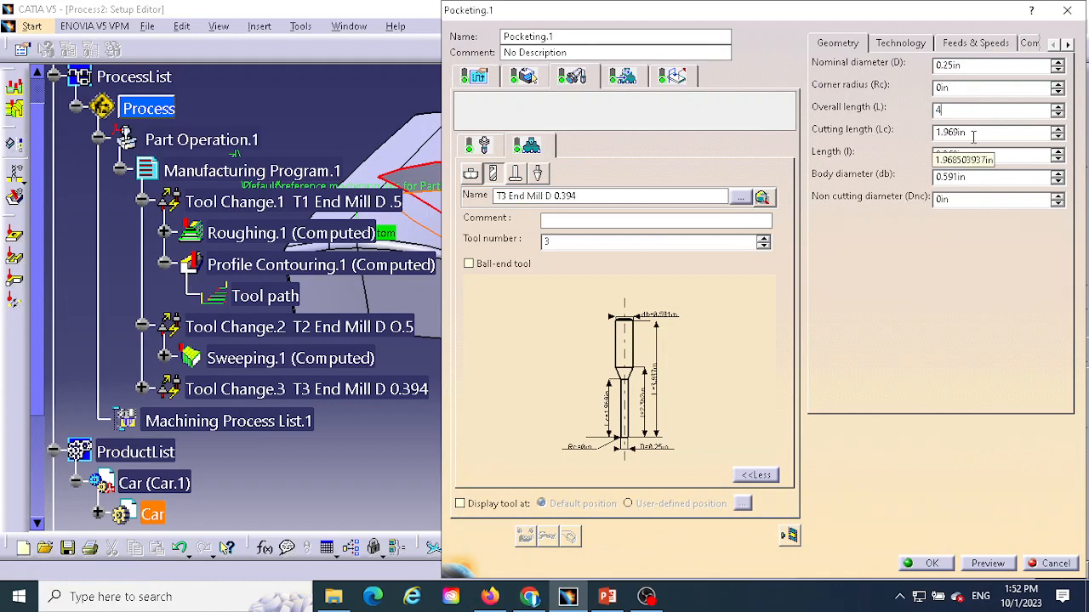
mouse_move(973, 133)
left_mouse_down()
mouse_move(933, 134)
mouse_move(933, 155)
left_mouse_up()
type("2")
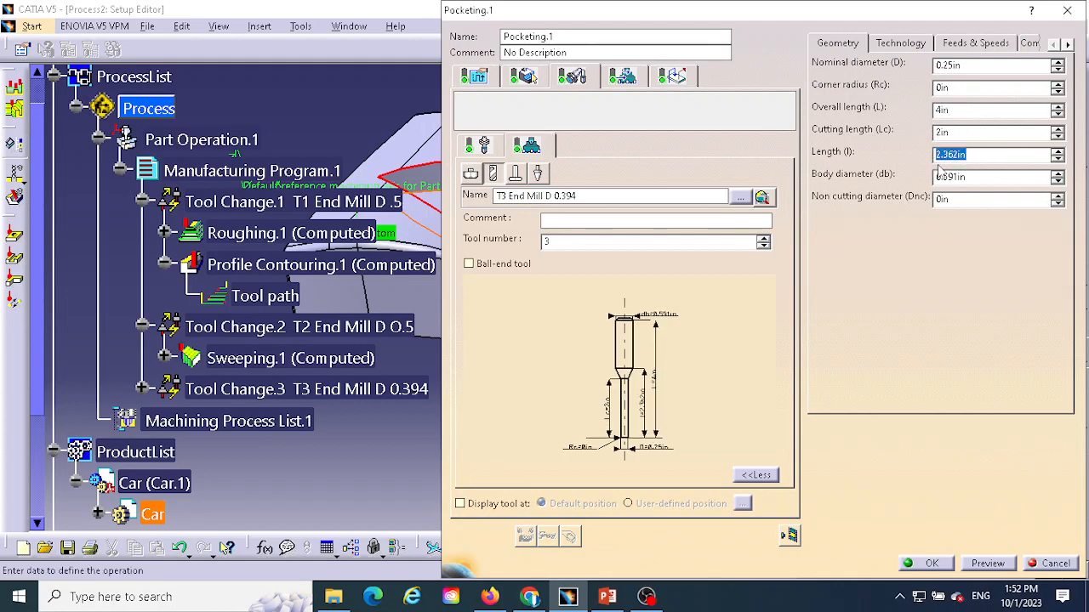
type("4")
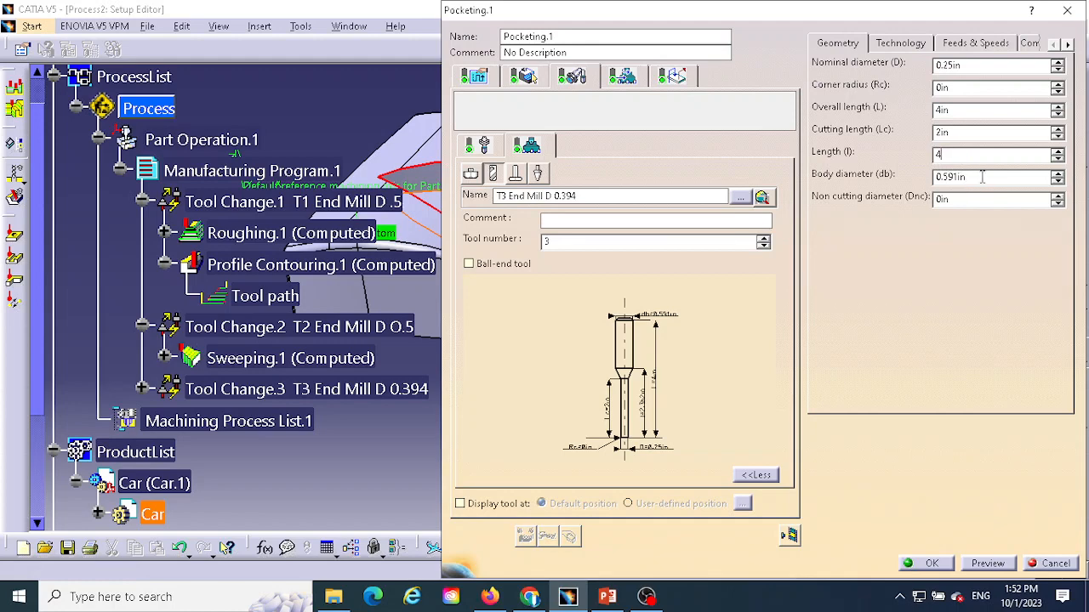
Step: Set the end mill's body diameter to 0.25 in and collapse the detailed tool parameters
left_click_drag(981, 176, 927, 173)
key("BackSpace")
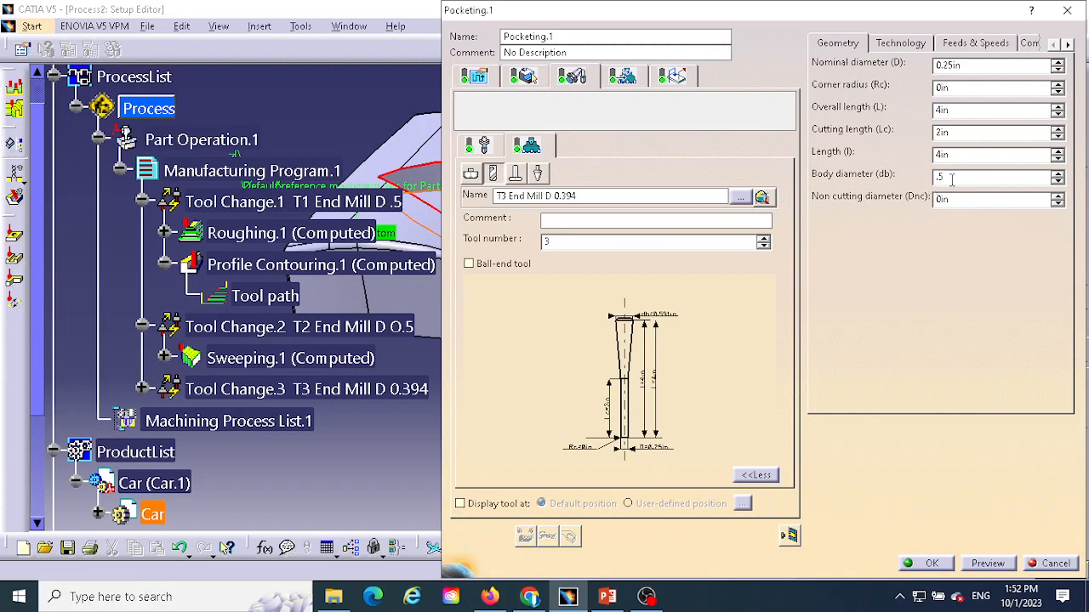
double_click(925, 176)
type(".")
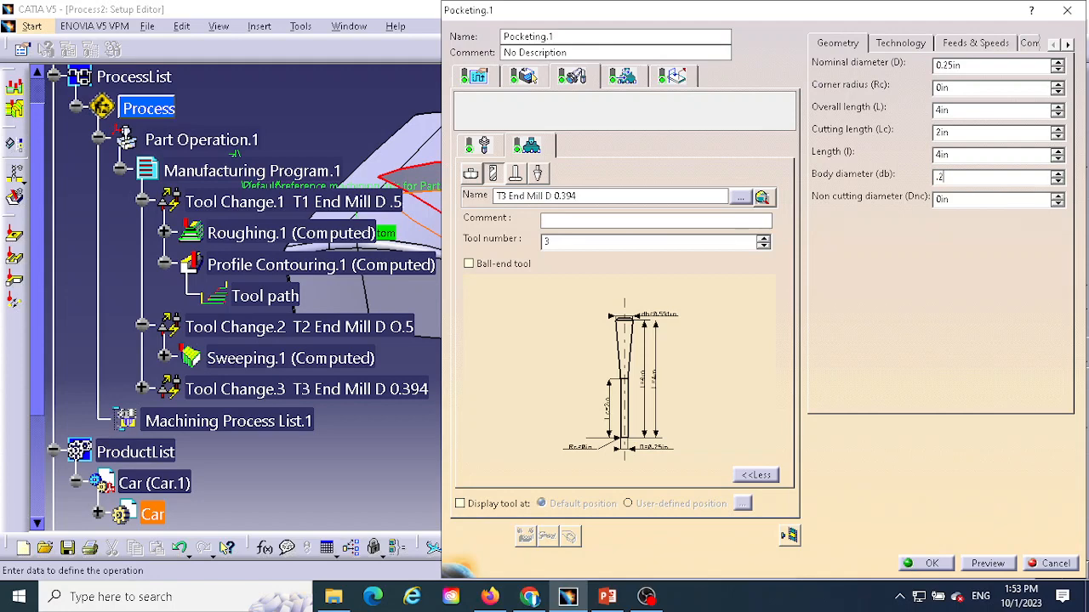
type("25")
left_click(756, 475)
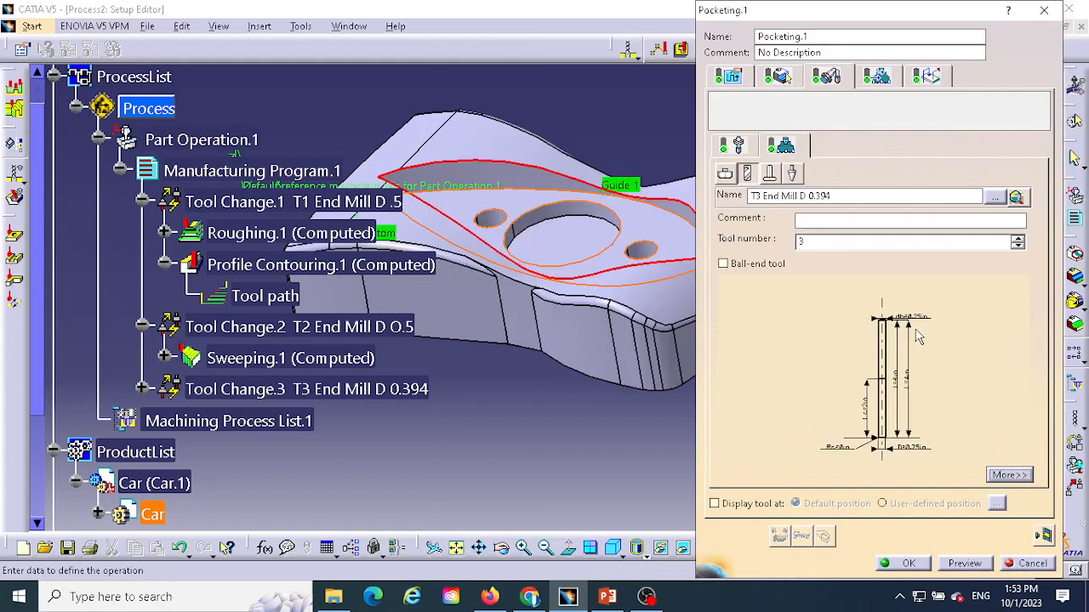
Step: Rename the pocketing tool as T3 End Mill D .25 Pocket 1 and review the operation's feedrate and spindle settings
left_click(835, 197)
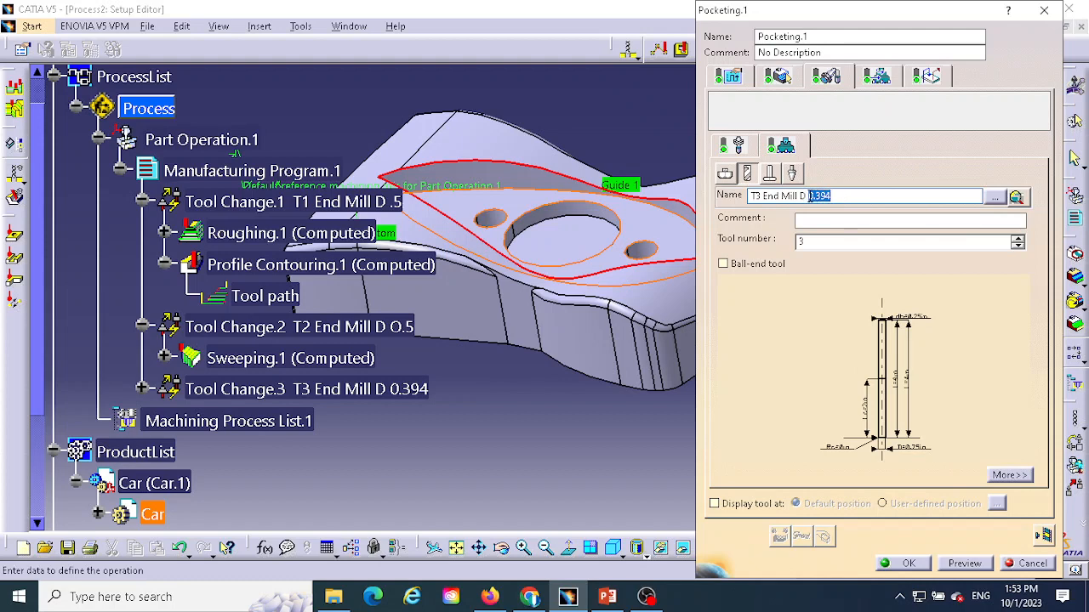
type(".25 Pocket 1")
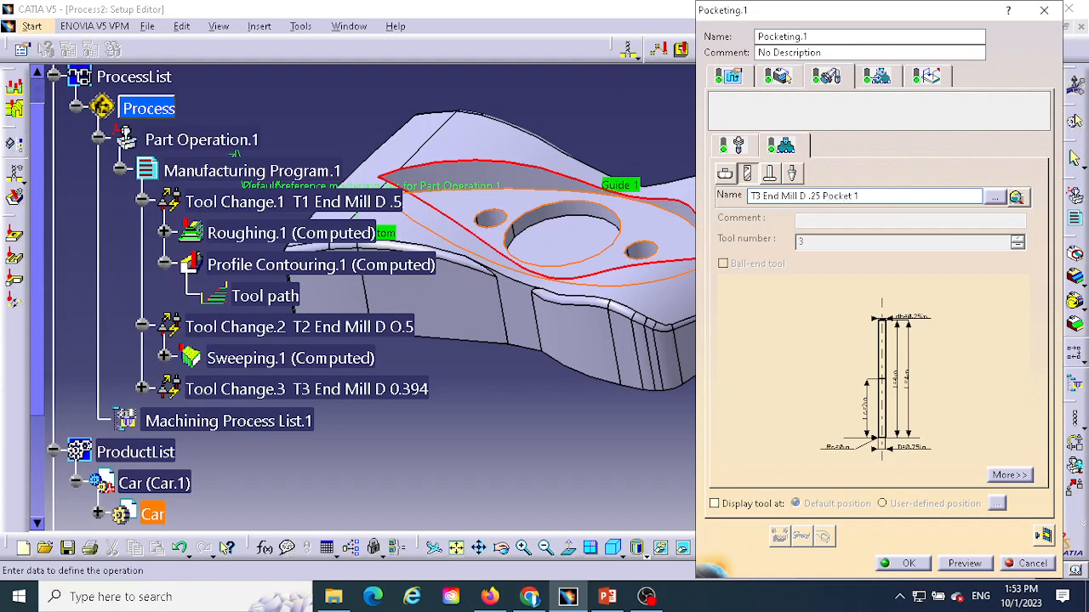
left_click(930, 78)
left_click(885, 79)
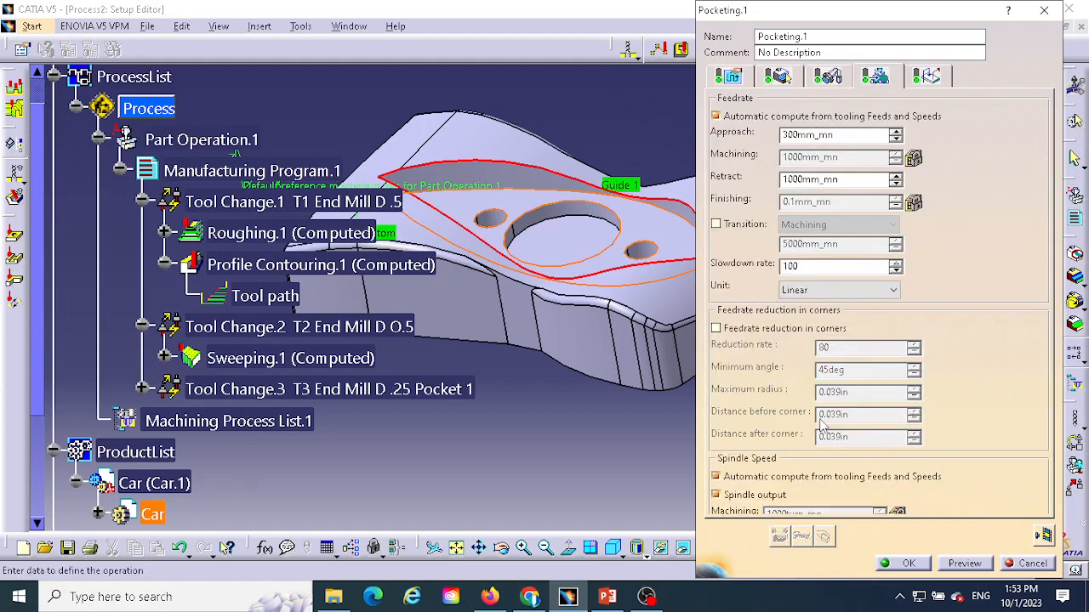
Step: Clear the approach macro and rebuild it in Build by user mode with an axial motion of 0.394 in
left_click(931, 78)
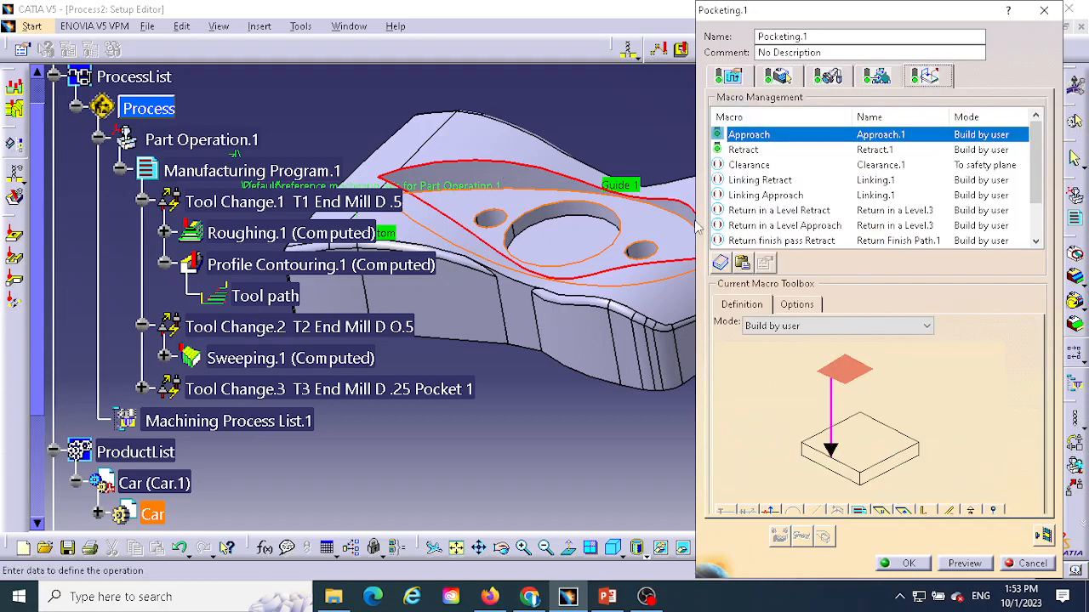
left_click(793, 331)
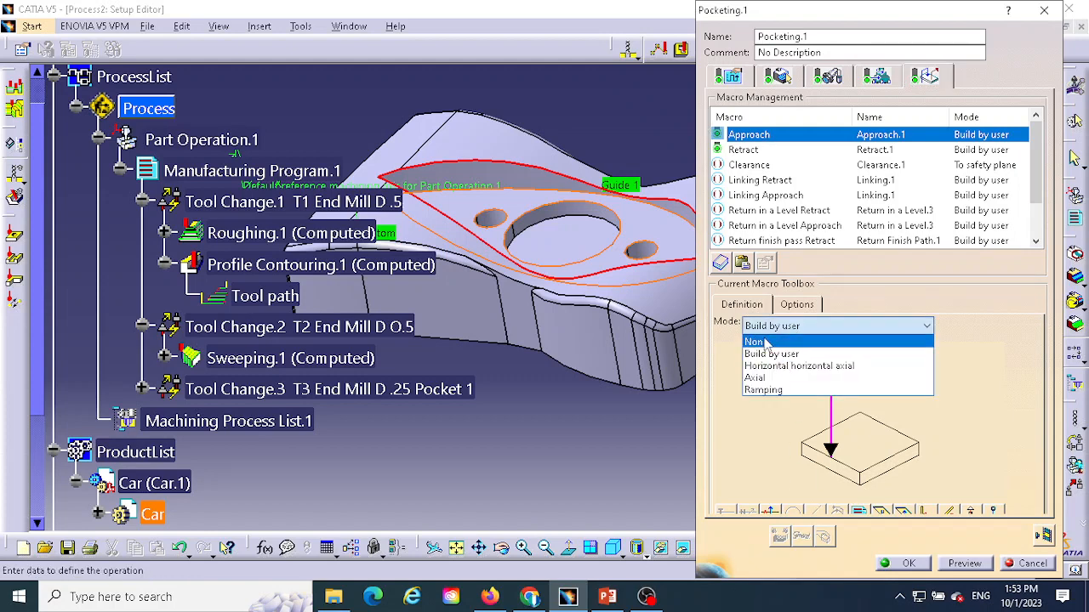
left_click(758, 342)
left_click(787, 326)
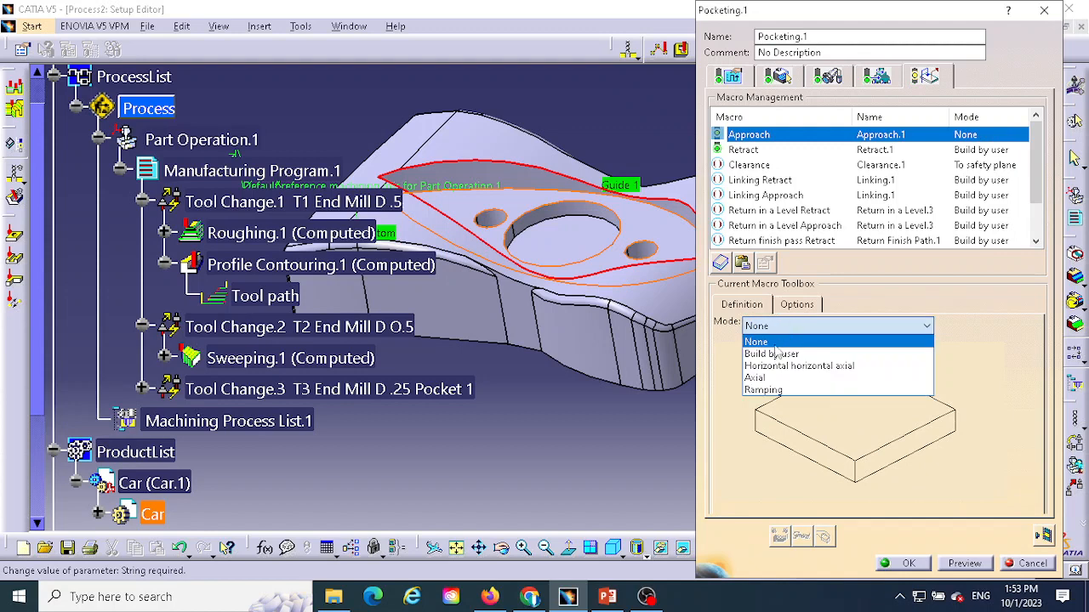
left_click(770, 355)
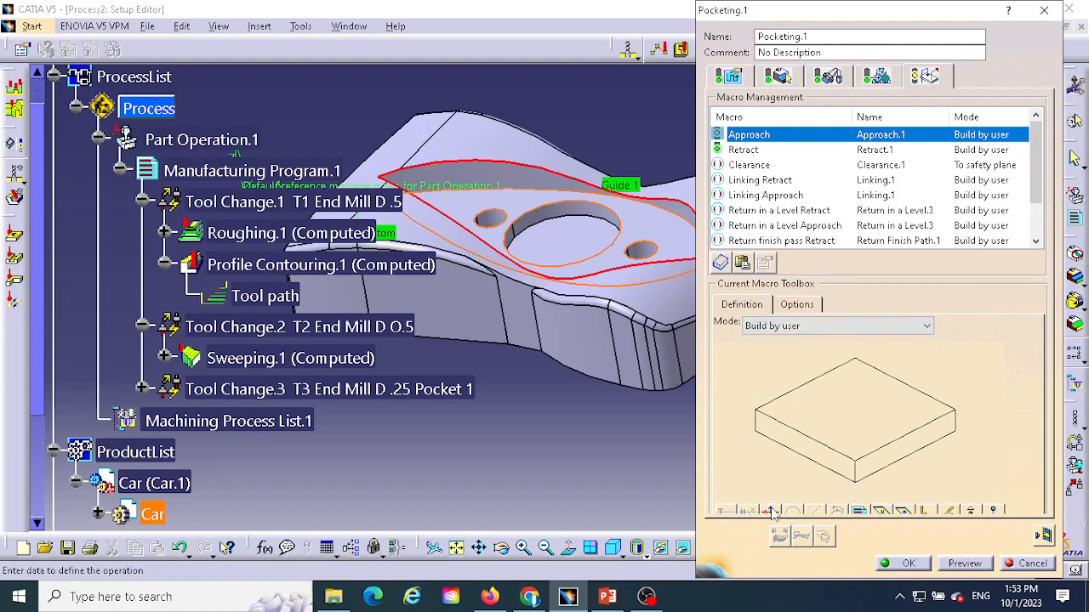
double_click(842, 407)
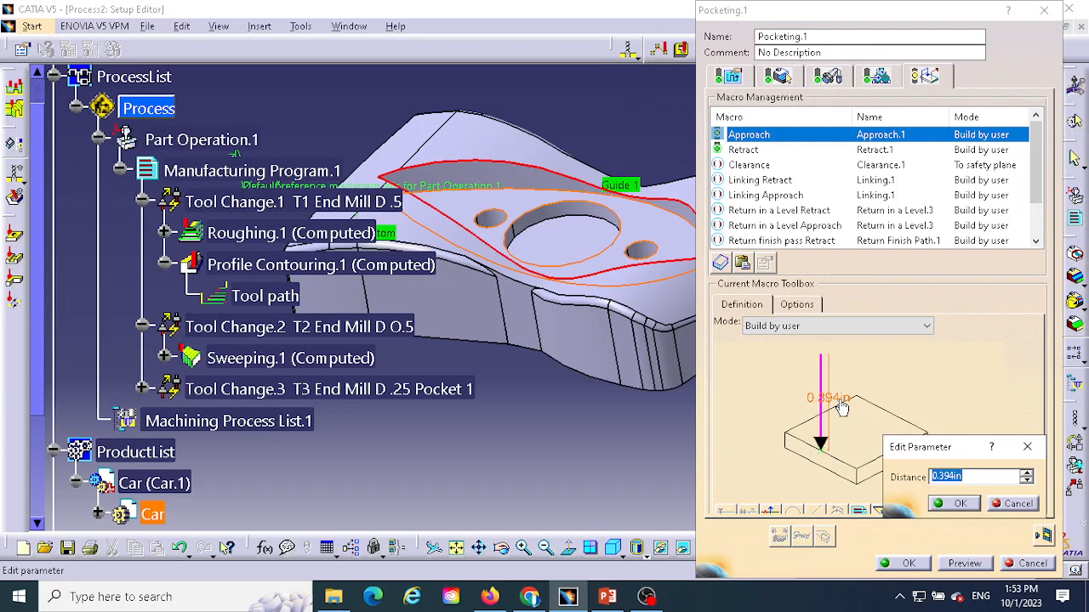
left_click(956, 504)
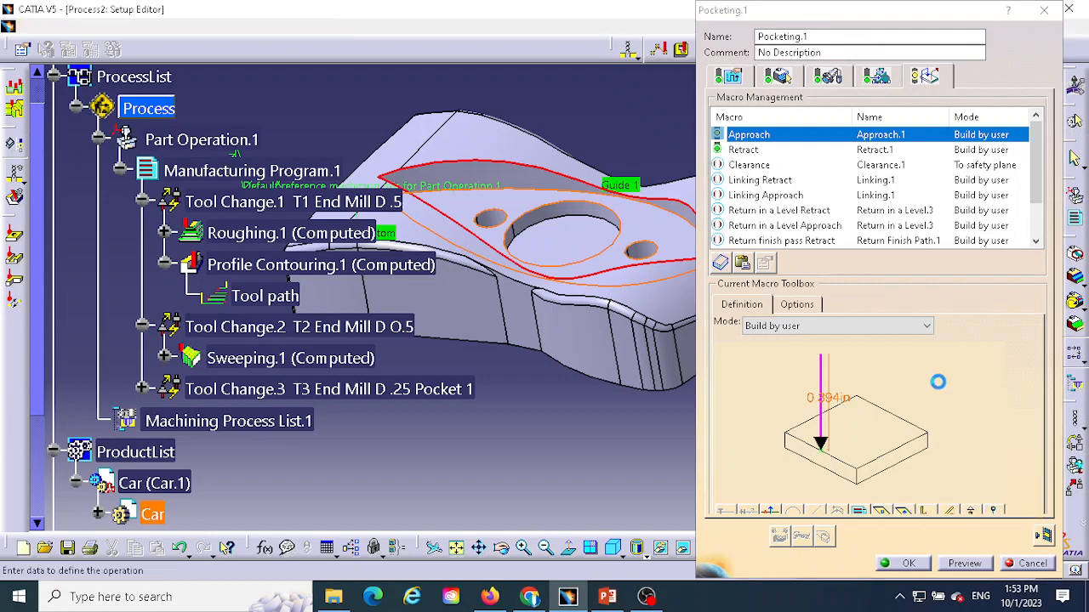
Step: Clear the retract macro and set its mode to Axial, then check the clearance macro's definition
left_click(745, 150)
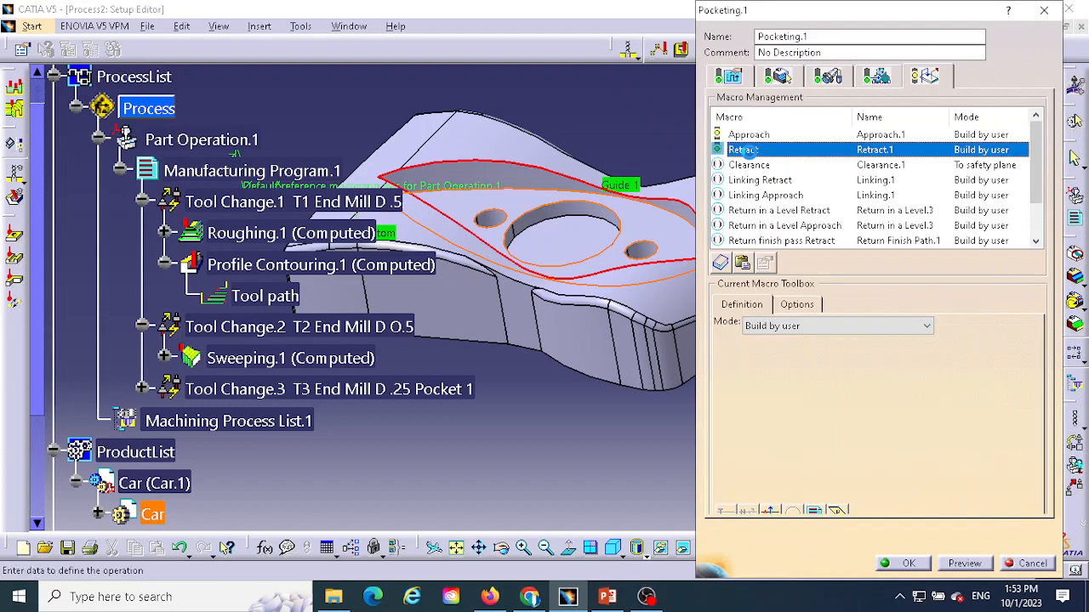
left_click(773, 325)
left_click(780, 341)
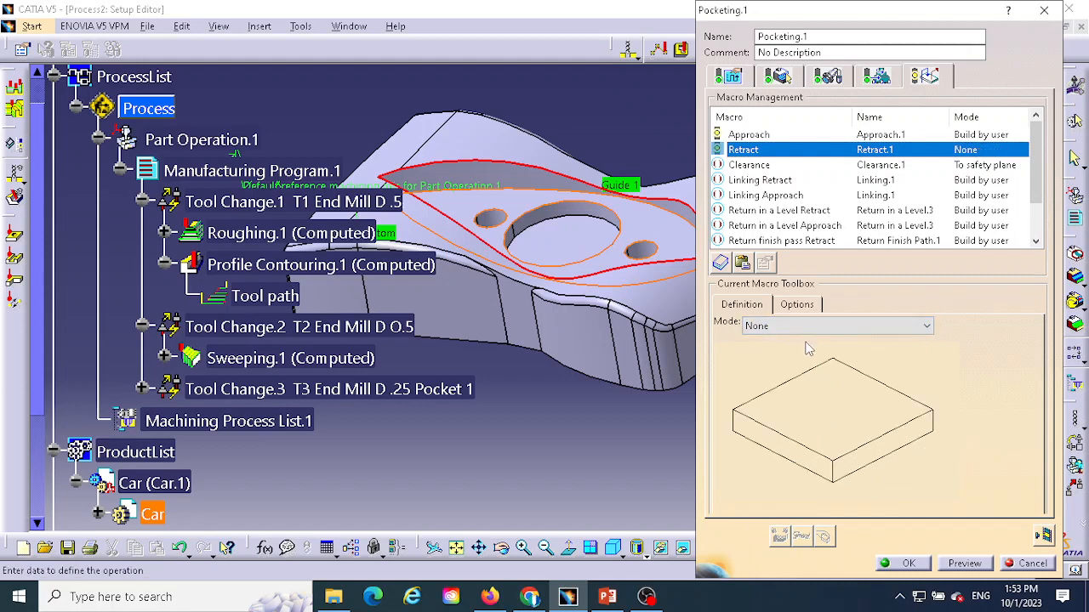
left_click(788, 327)
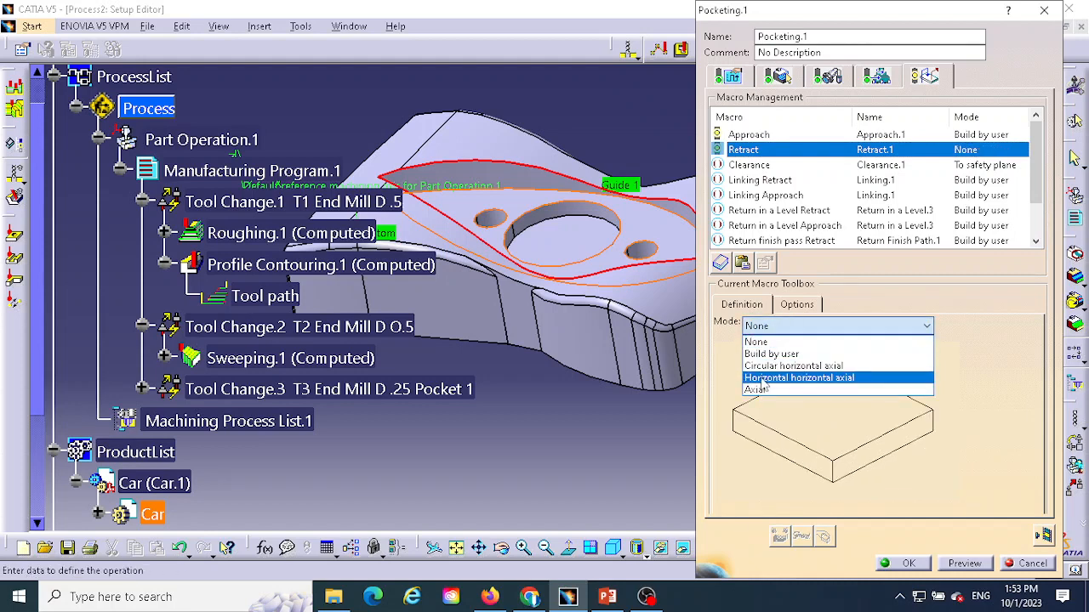
left_click(787, 390)
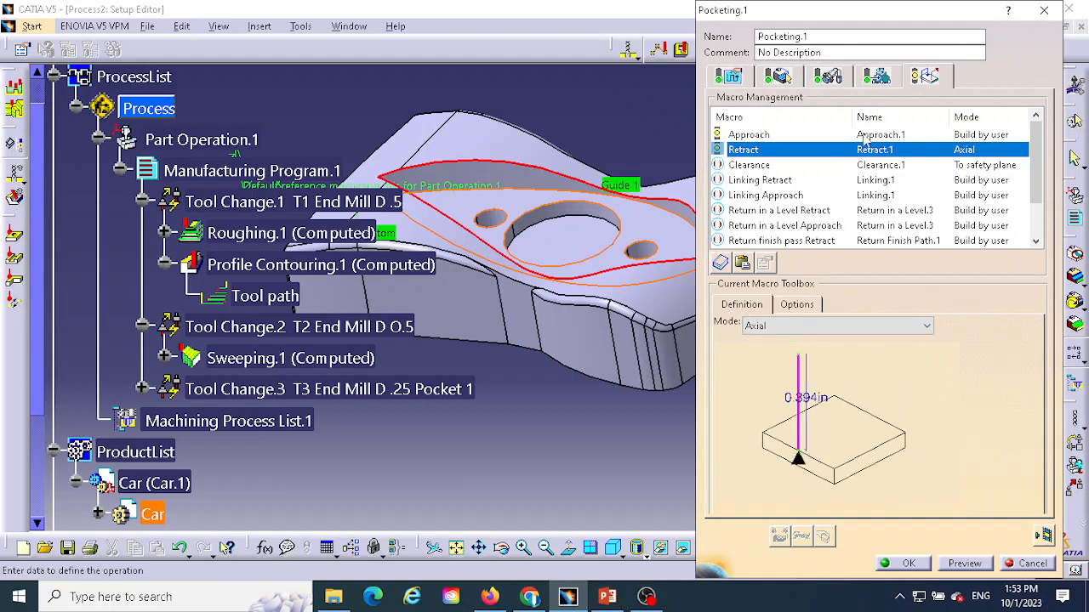
left_click(749, 165)
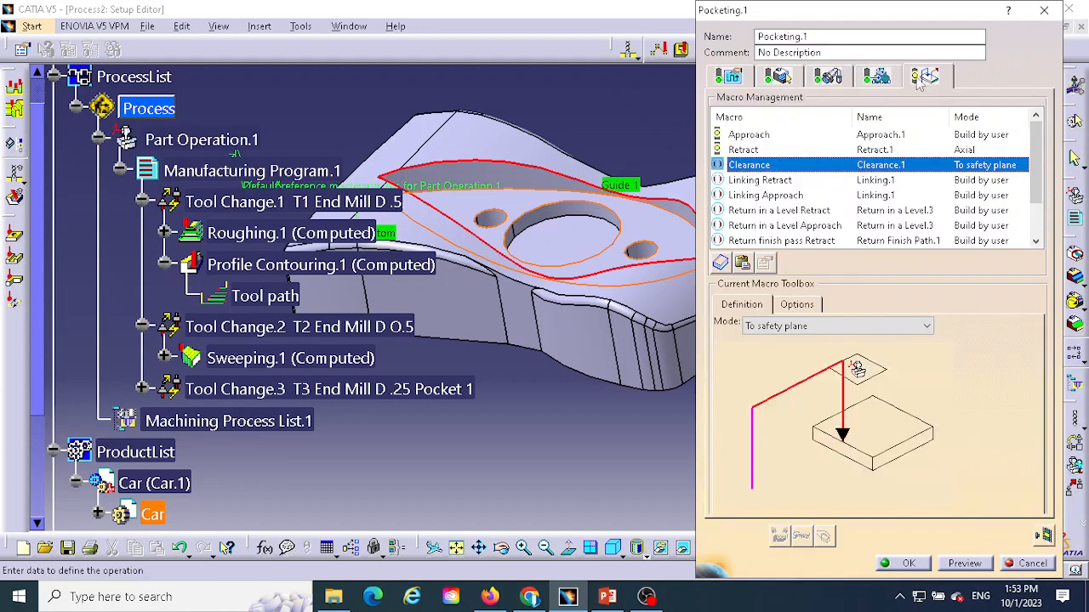
Step: Compute the pocketing tool path and inspect its replay over the recess from several angles
left_click(1044, 536)
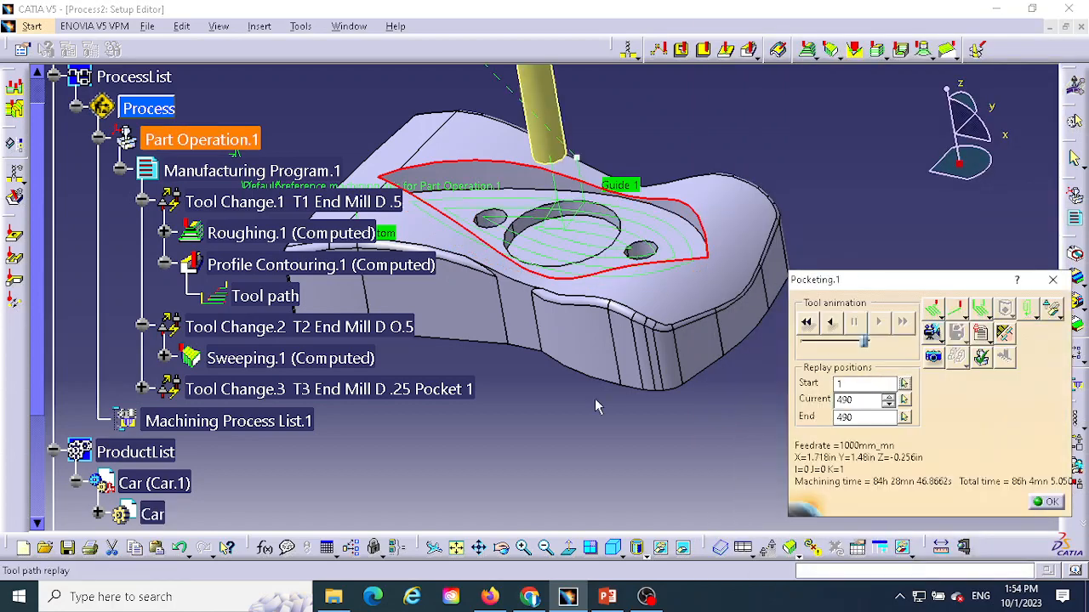
middle_click_drag(578, 420, 676, 388)
middle_click_drag(720, 400, 710, 387)
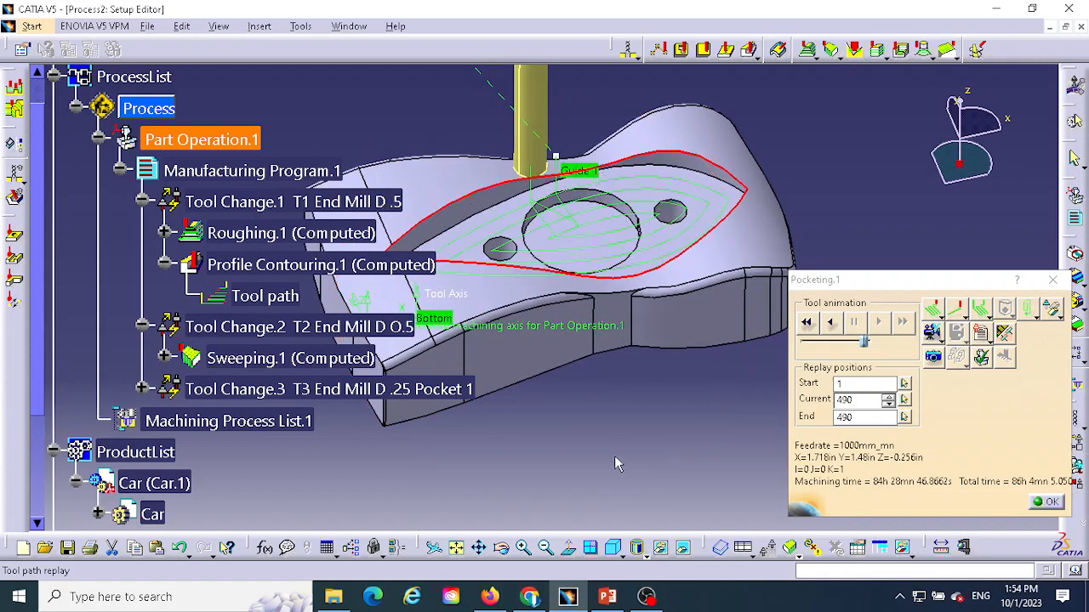
middle_click_drag(618, 464, 522, 405)
Step: Run the material removal video simulation of the full manufacturing program and inspect the machined recess
left_click(931, 334)
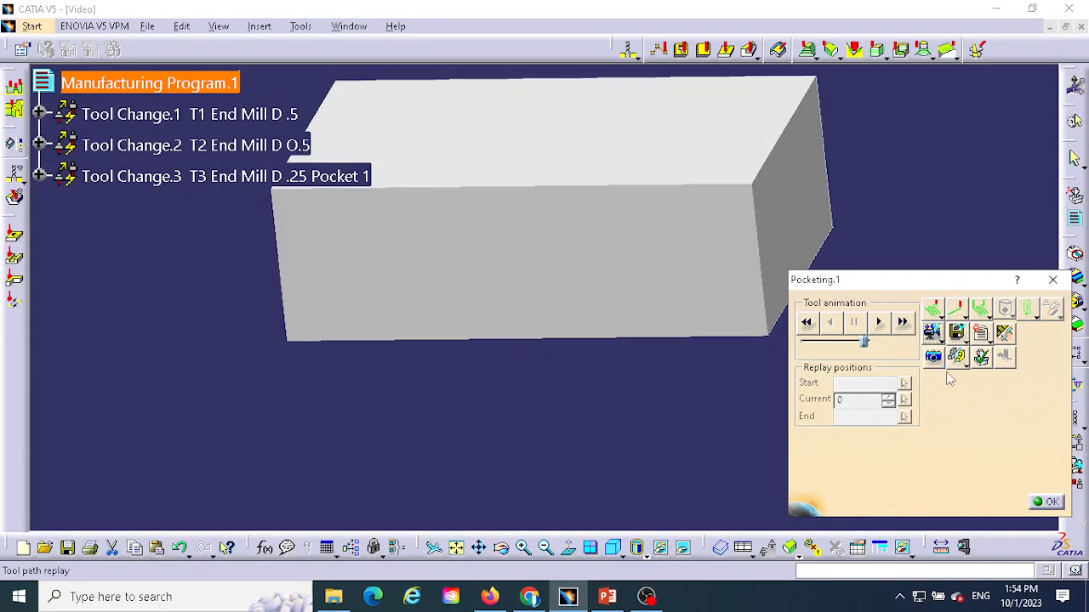
left_click(879, 323)
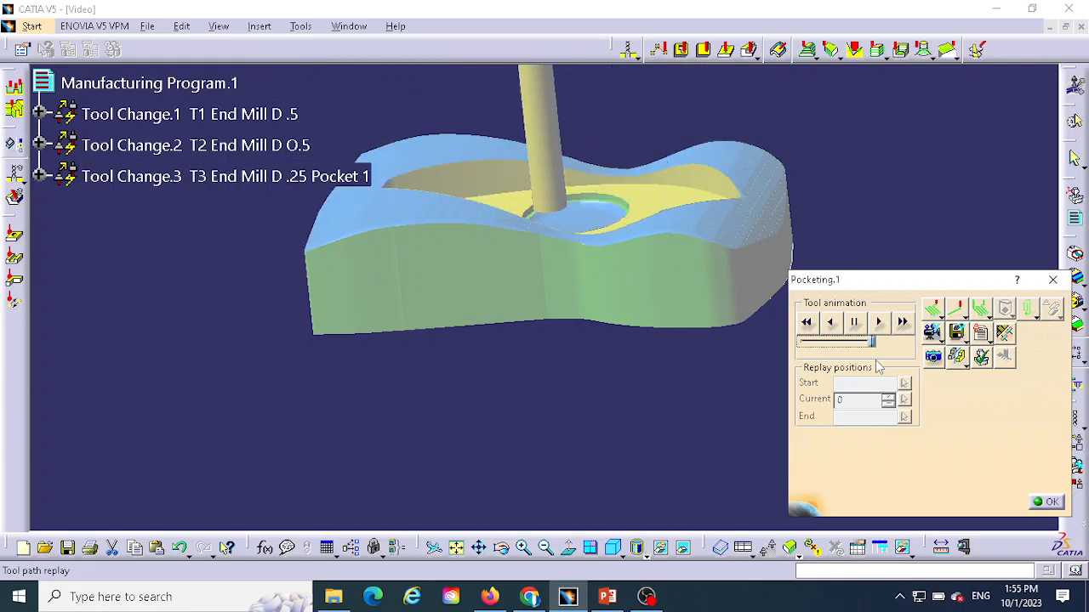
middle_click_drag(741, 178, 635, 301)
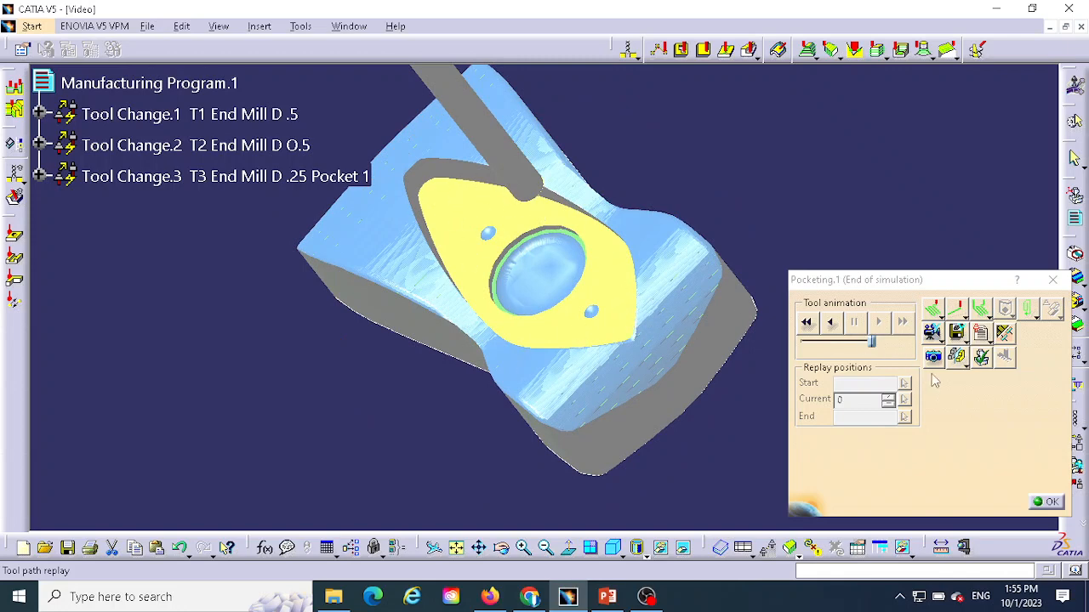
Step: Close the simulation, replay the recess pocketing tool path once more and accept the operation
left_click(1051, 502)
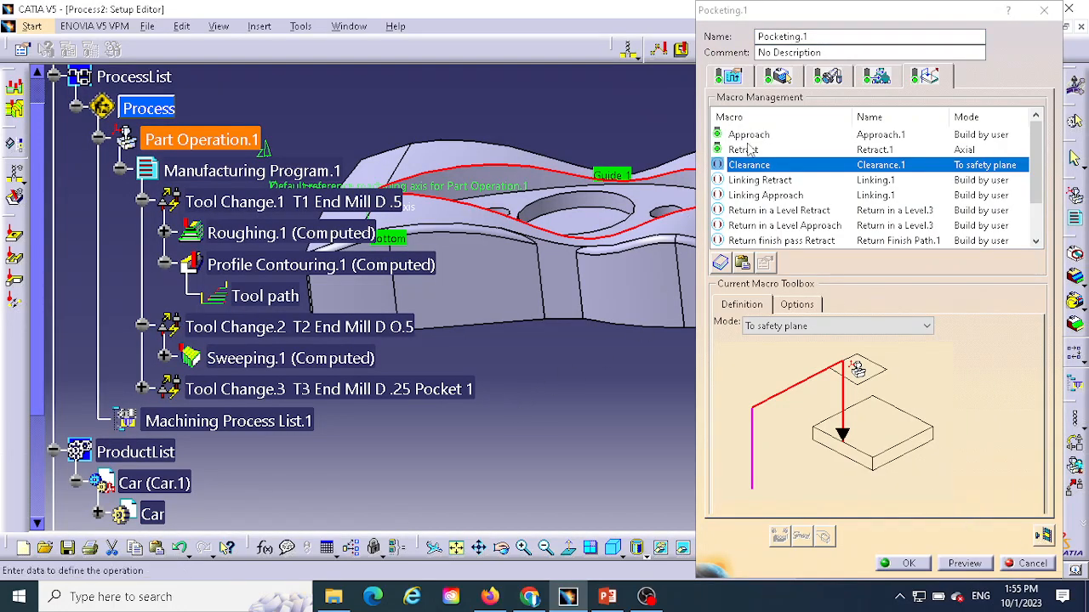
left_click(729, 77)
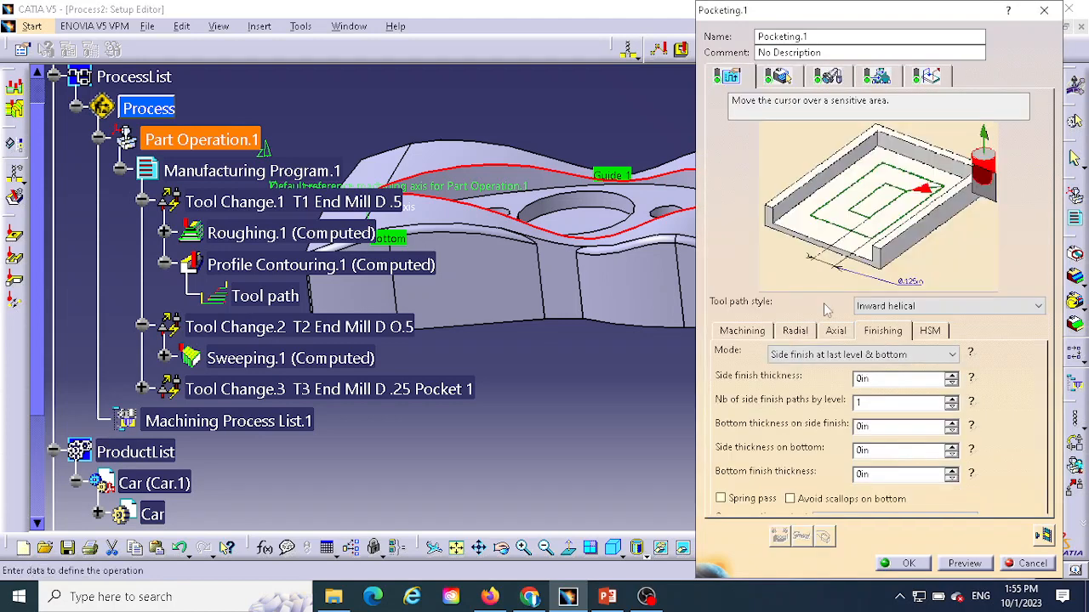
left_click(1045, 536)
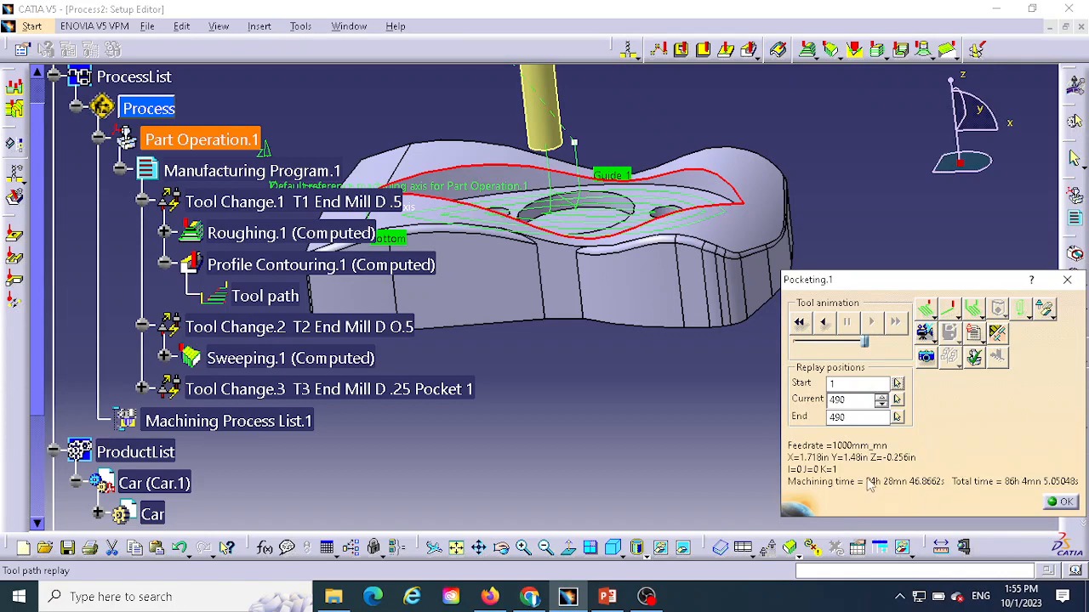
left_click(1065, 503)
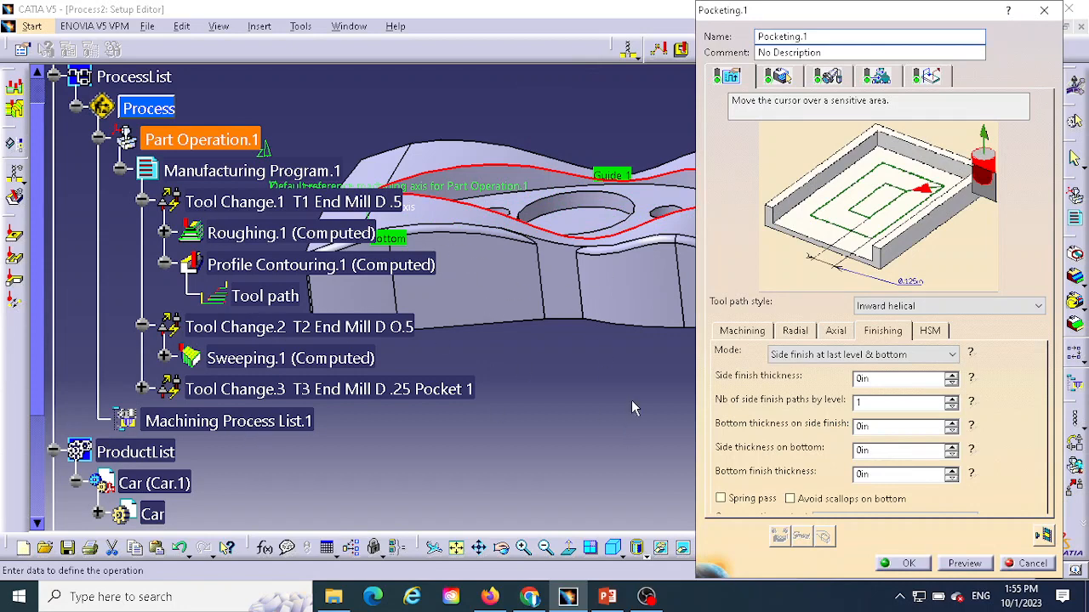
left_click(899, 562)
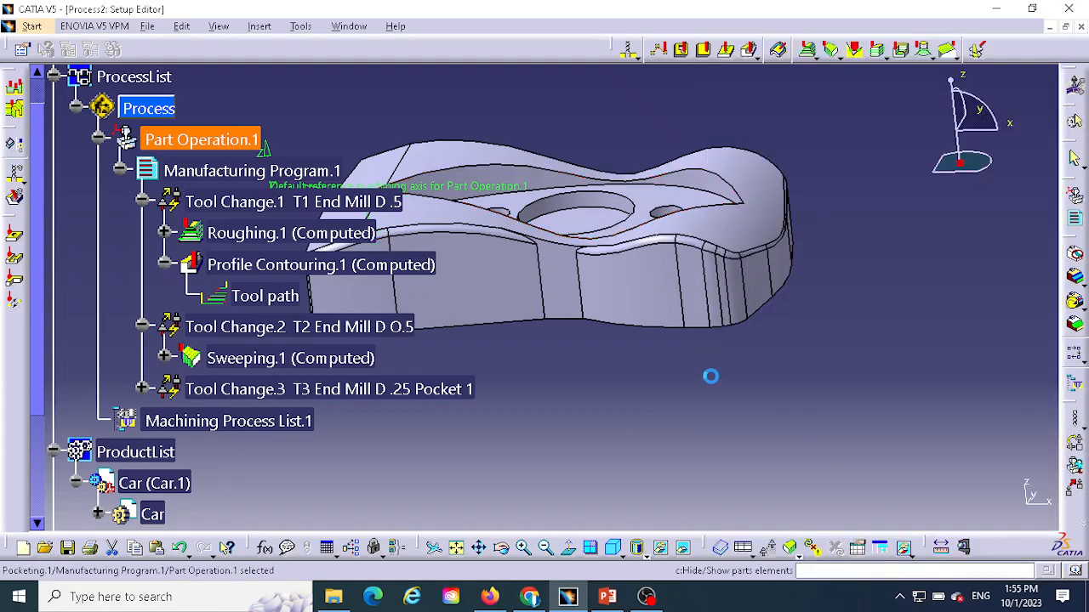
Step: Add a second pocketing operation after Pocketing.1, set it to Closed Pocket and pick the large circular pocket's floor as bottom
mouse_move(772, 348)
middle_mouse_down()
mouse_move(768, 380)
mouse_move(688, 379)
mouse_move(775, 318)
mouse_move(779, 365)
middle_mouse_up()
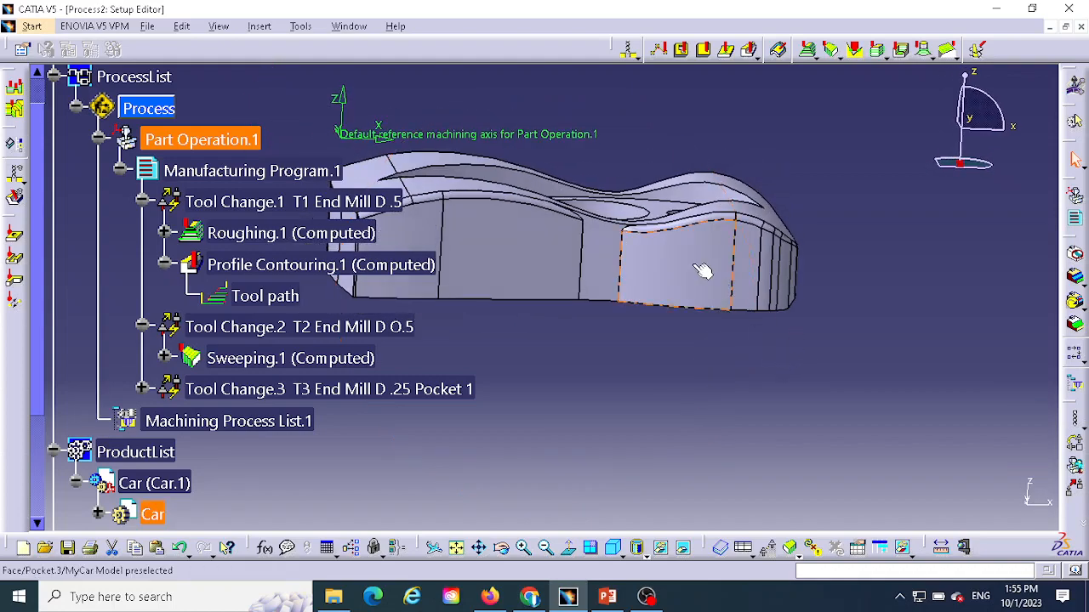
middle_click_drag(691, 263, 566, 357)
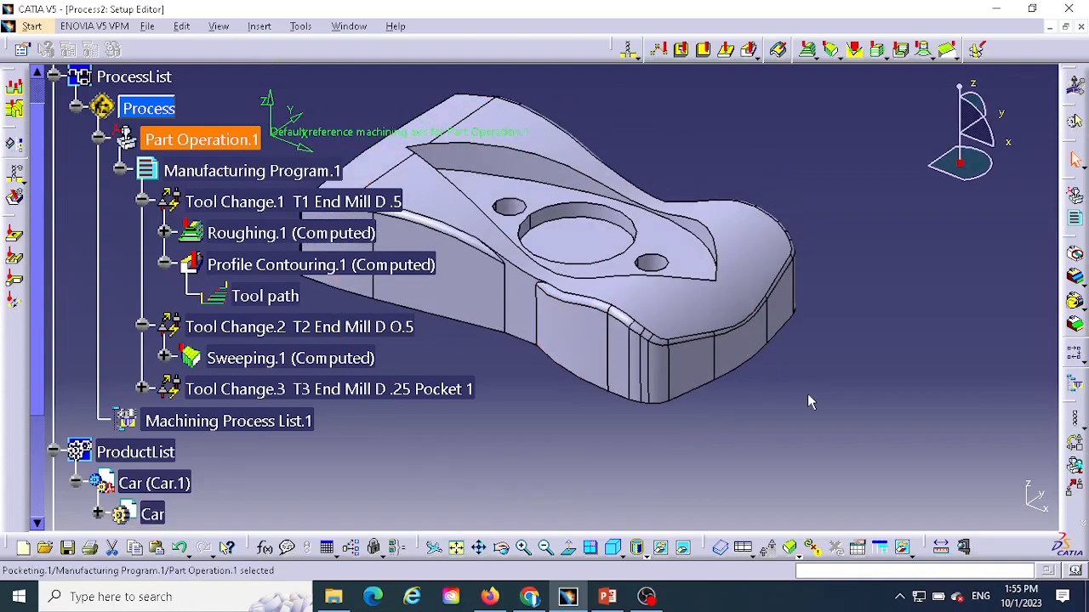
middle_click_drag(699, 422, 713, 387)
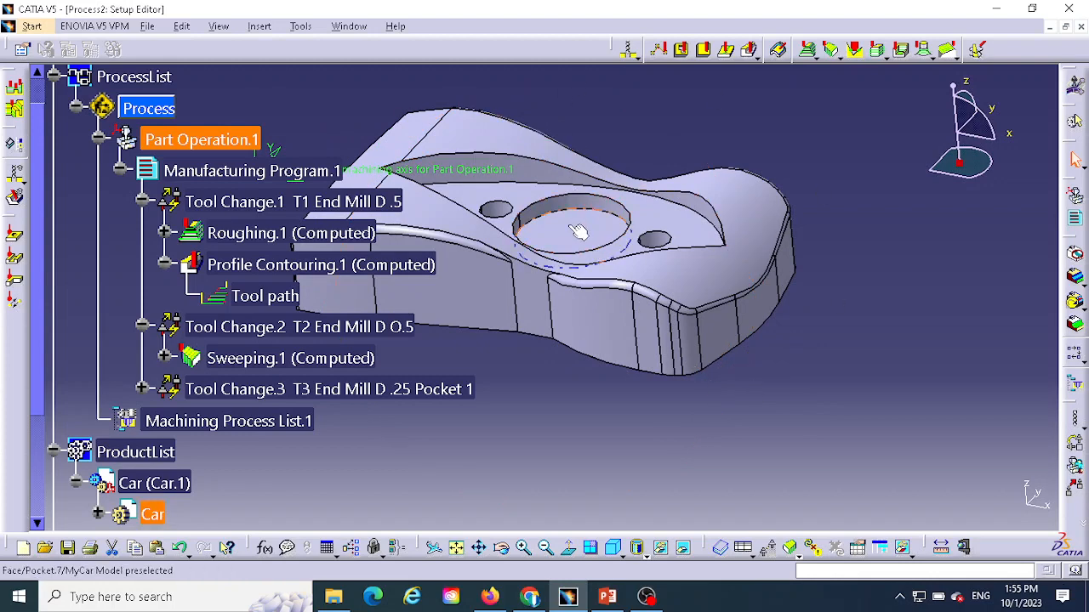
scroll(136, 302, "down", 3)
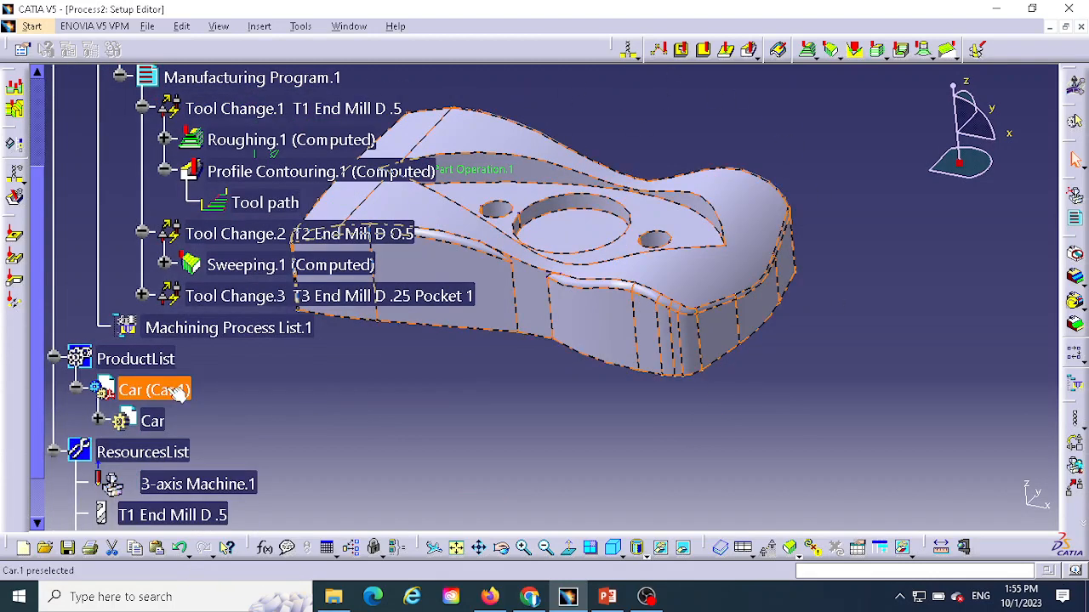
left_click(138, 294)
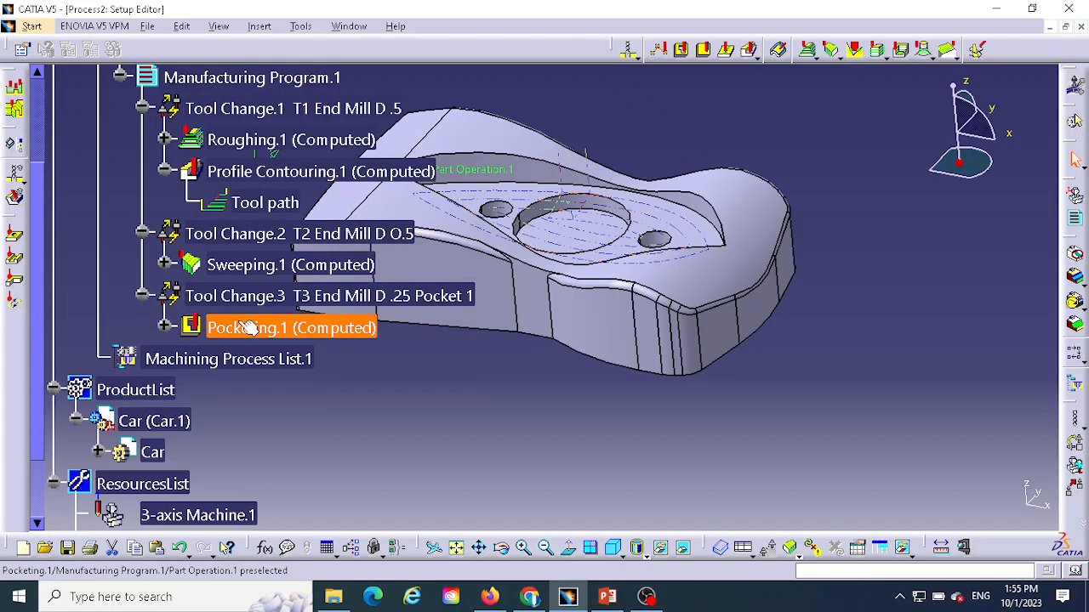
left_click(683, 50)
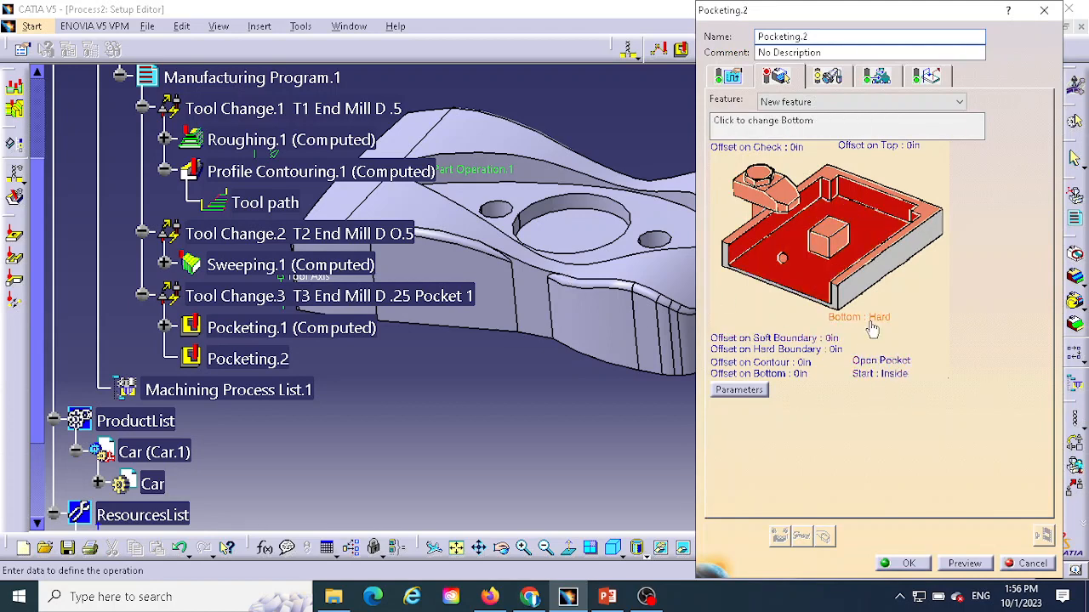
left_click(873, 364)
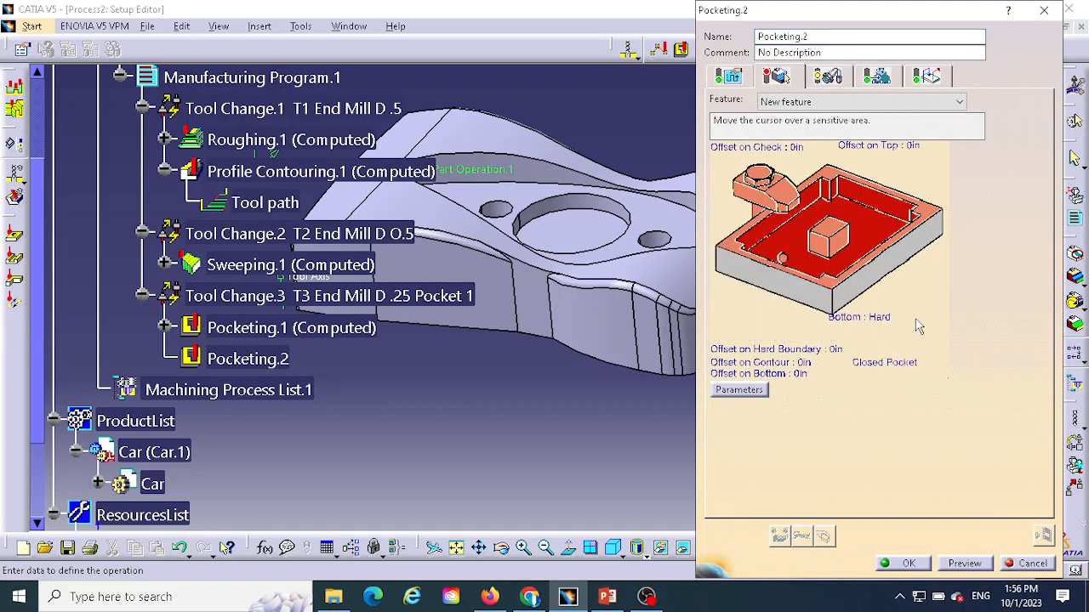
left_click(874, 238)
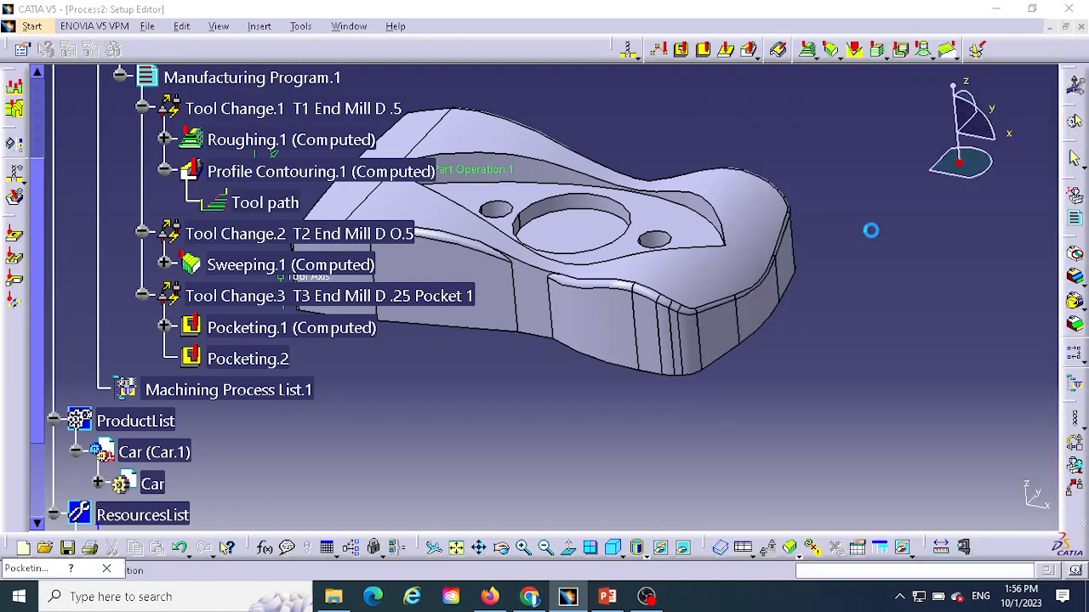
left_click(589, 231)
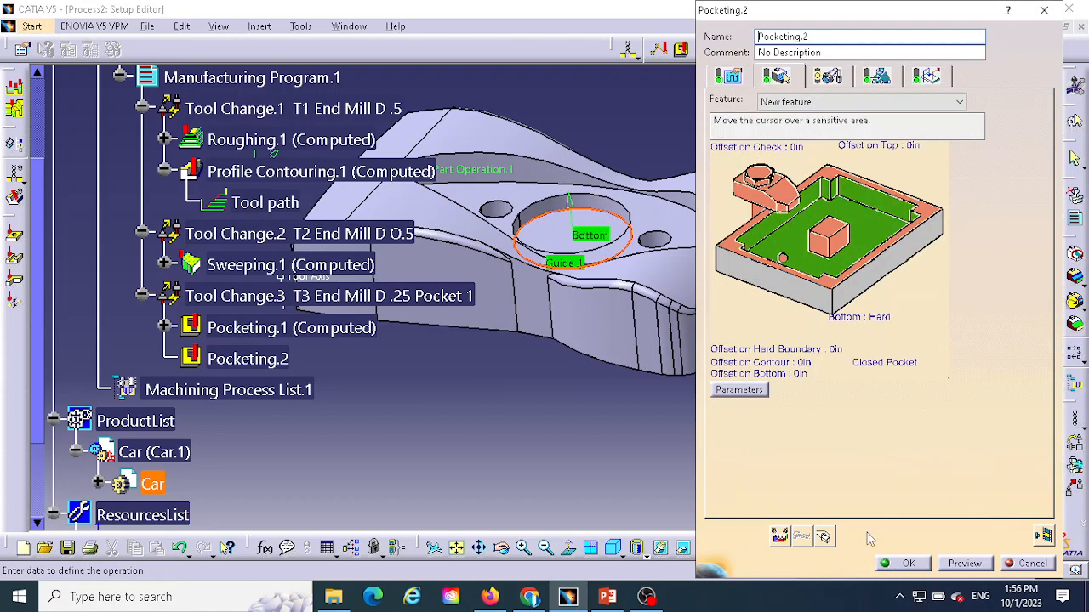
Step: Review the second pocketing operation's tool, feedrates and retract macro, and compute its tool path
left_click(827, 78)
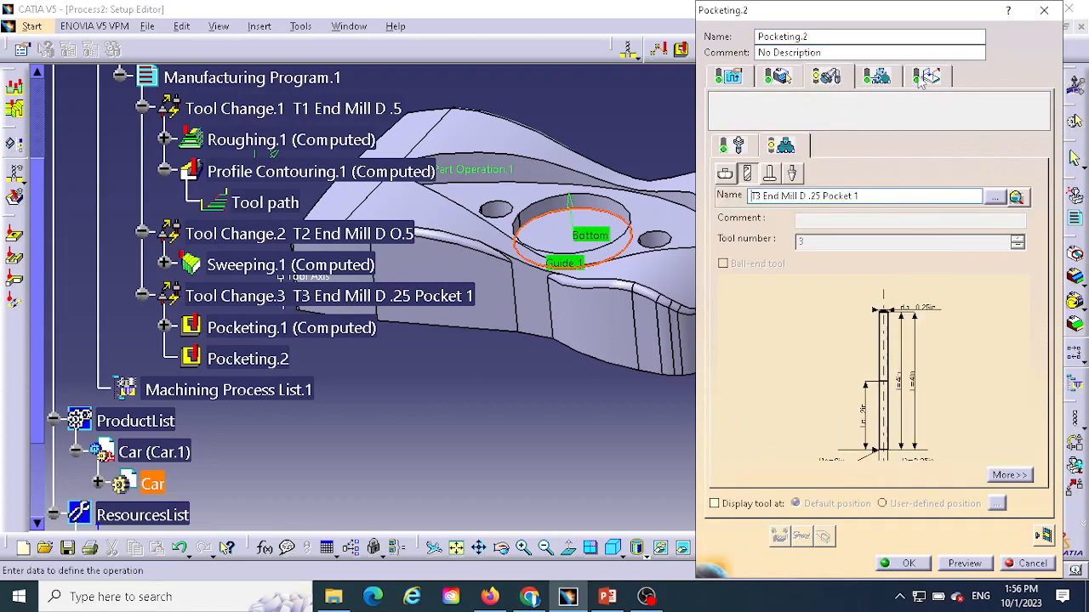
left_click(878, 78)
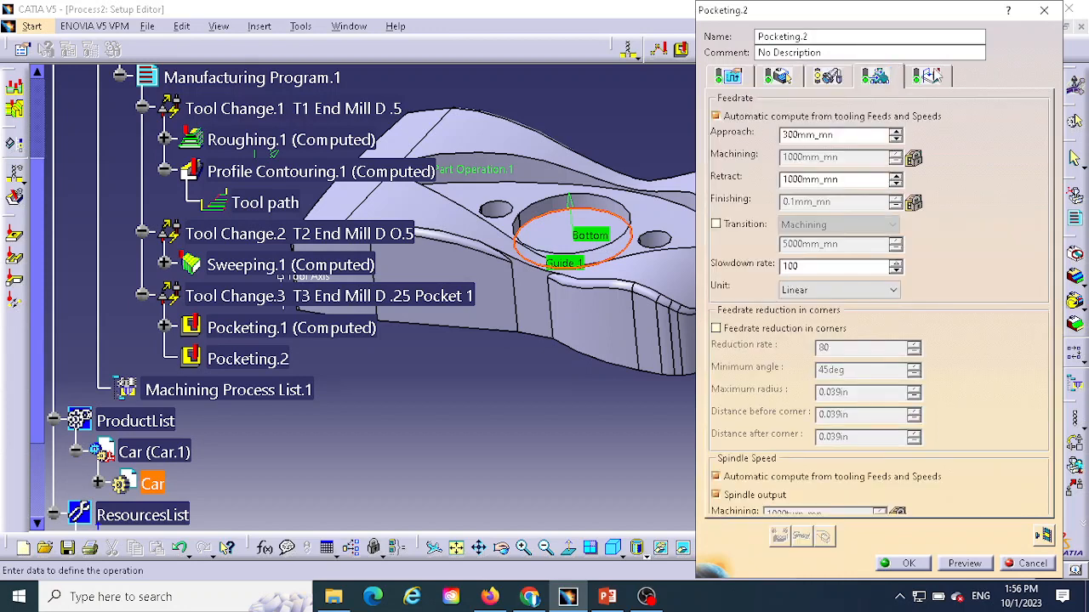
left_click(929, 76)
left_click(738, 149)
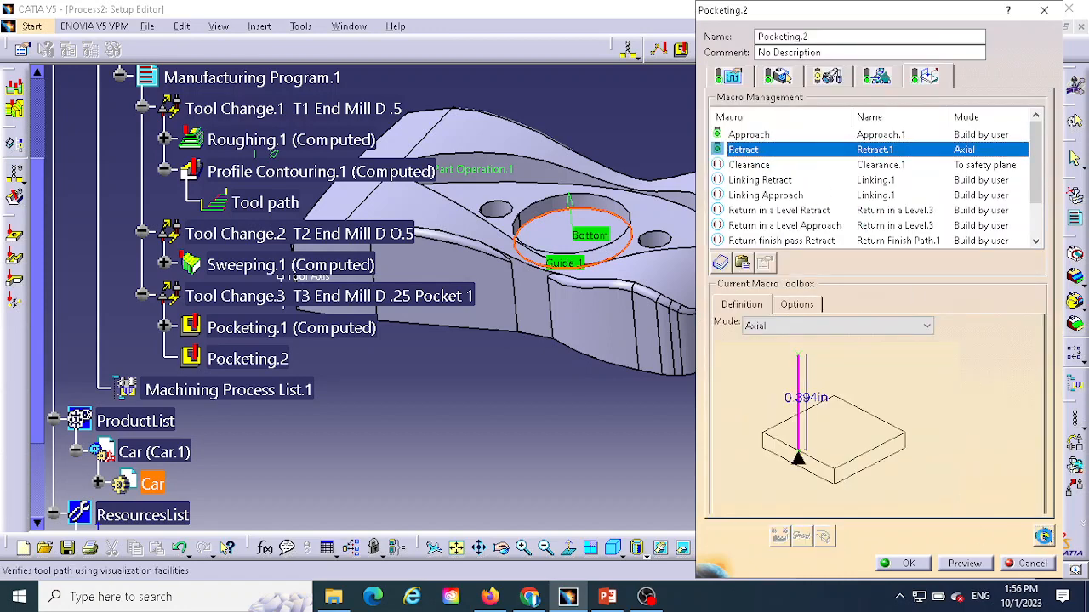
left_click(909, 563)
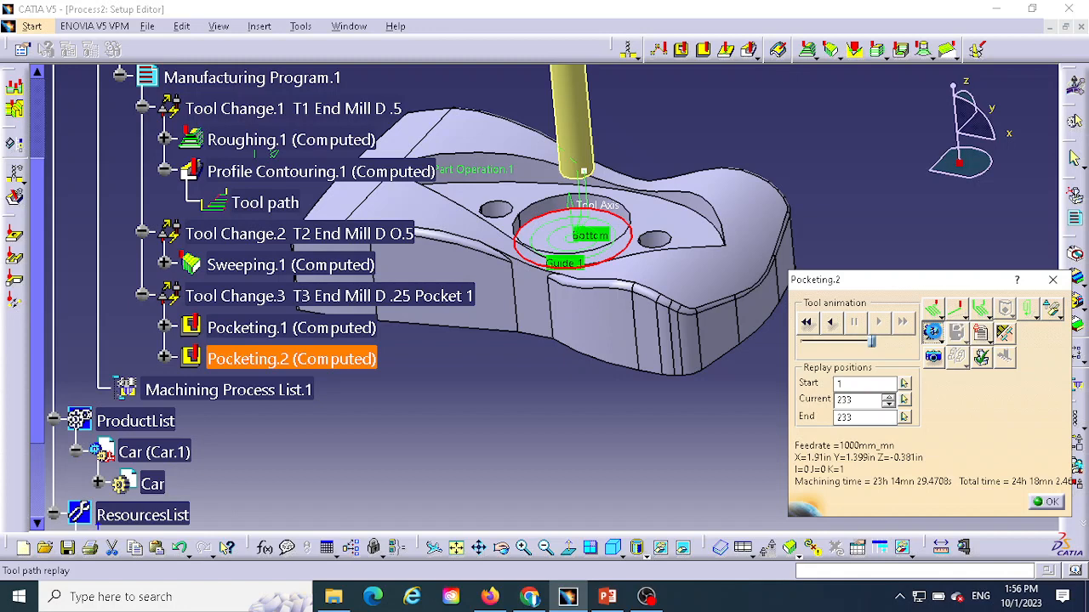
Step: Run the material removal video simulation including the circular pocket, and accept the second pocketing operation
left_click(932, 331)
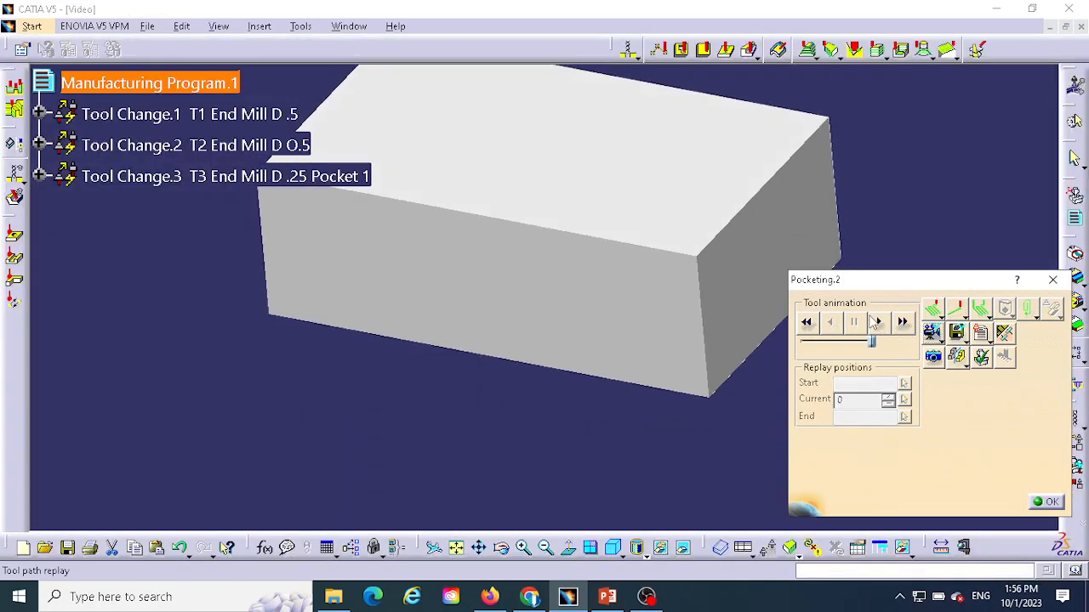
left_click(876, 321)
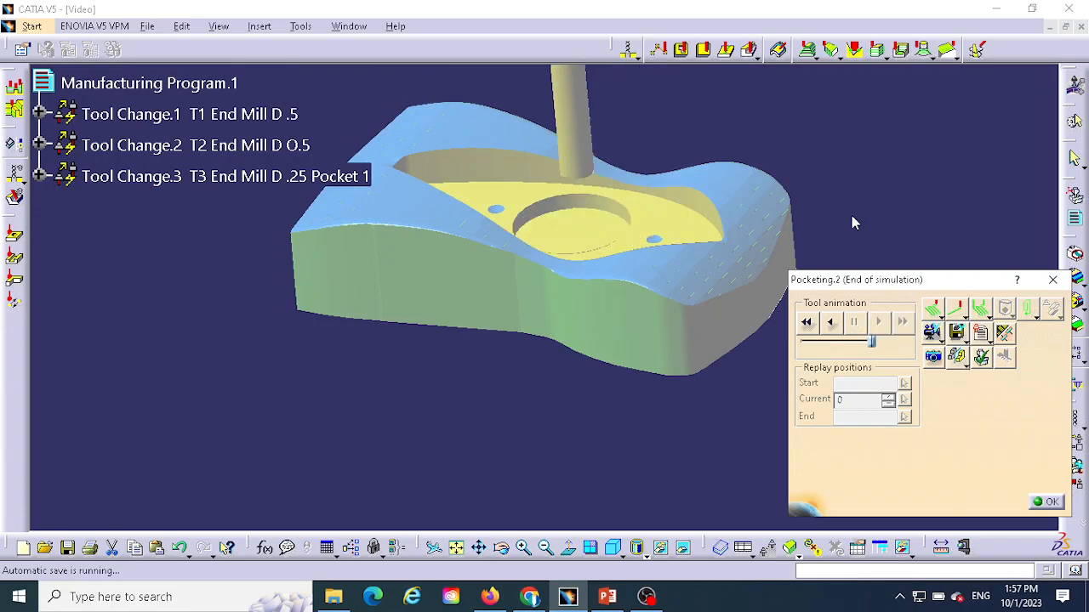
left_click(1053, 503)
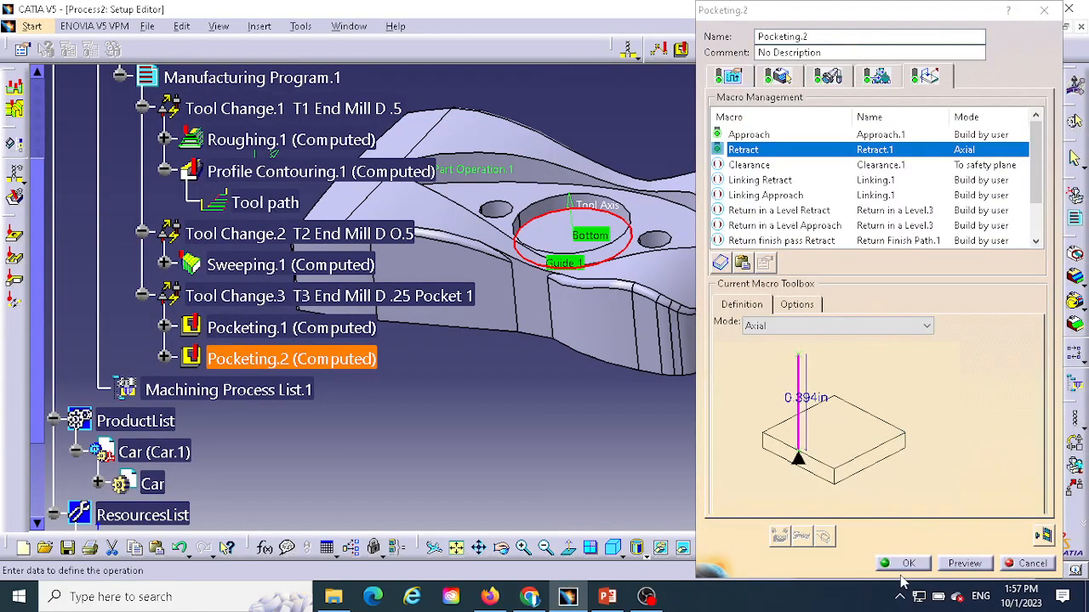
left_click(908, 564)
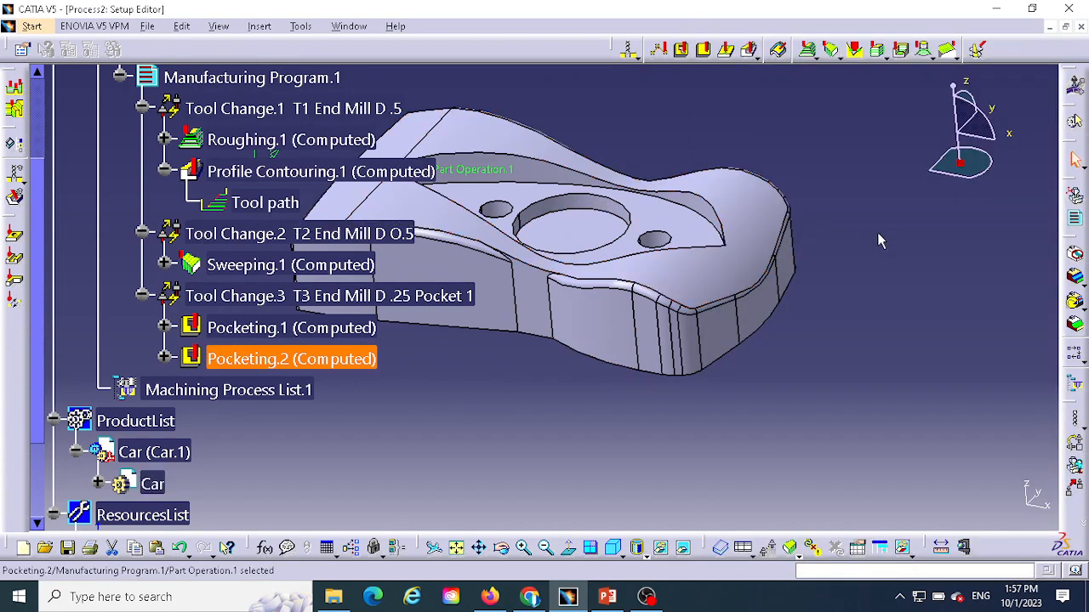
Step: Add a spot drilling operation after Pocketing.2 and select the recess floor around the holes as its top element
middle_click_drag(882, 240, 703, 241)
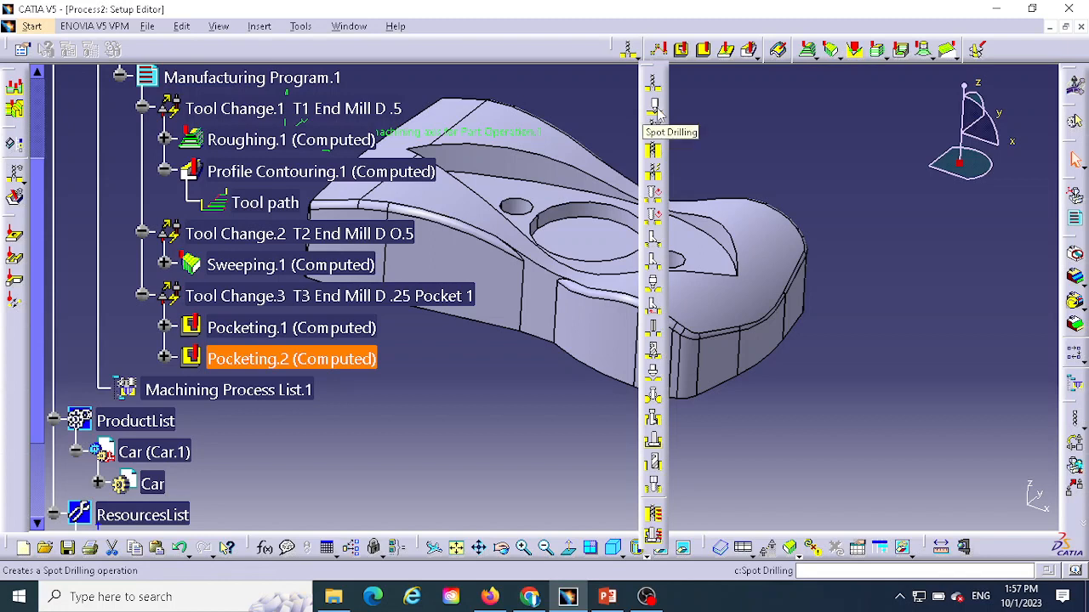
left_click(654, 107)
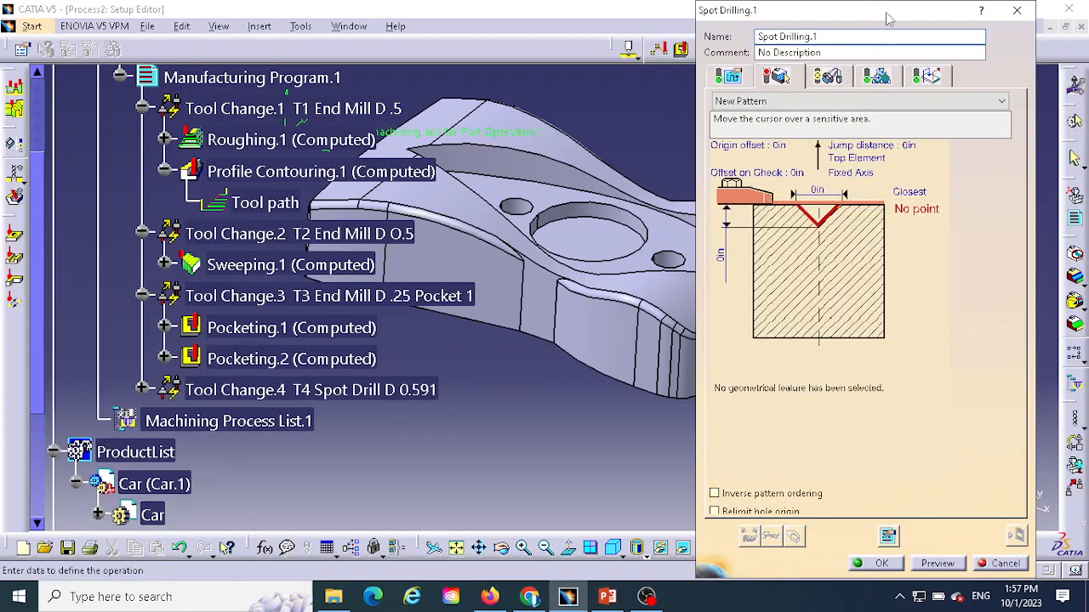
left_click_drag(886, 19, 906, 19)
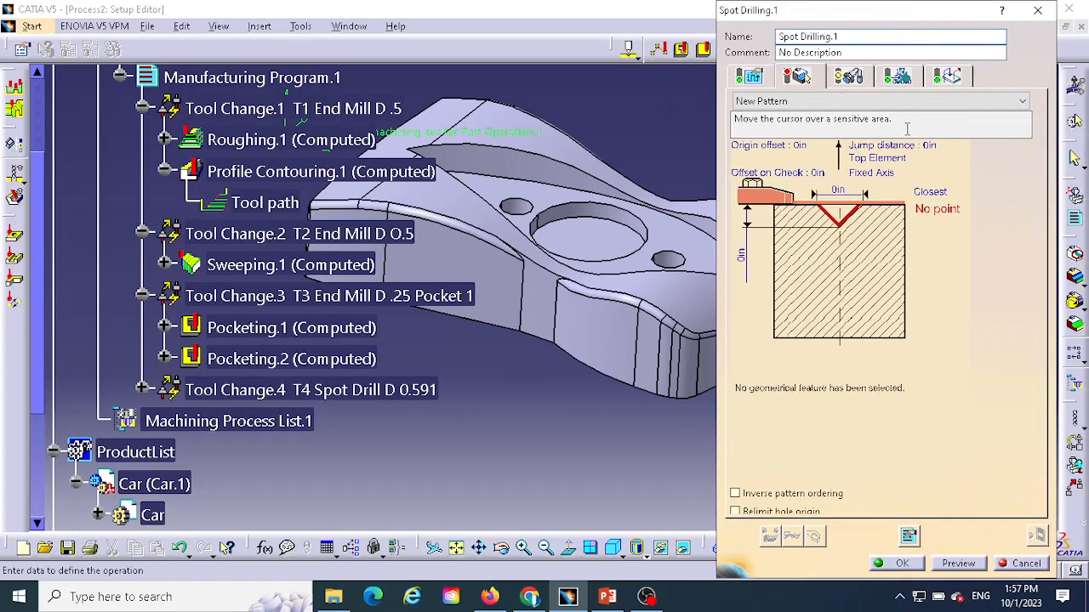
left_click(860, 206)
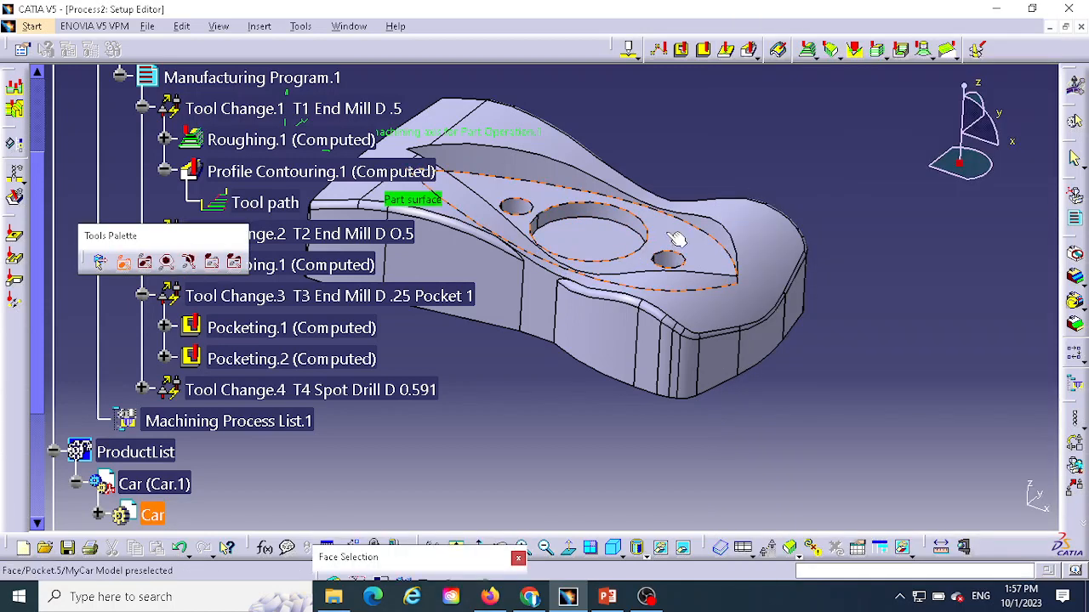
left_click(666, 235)
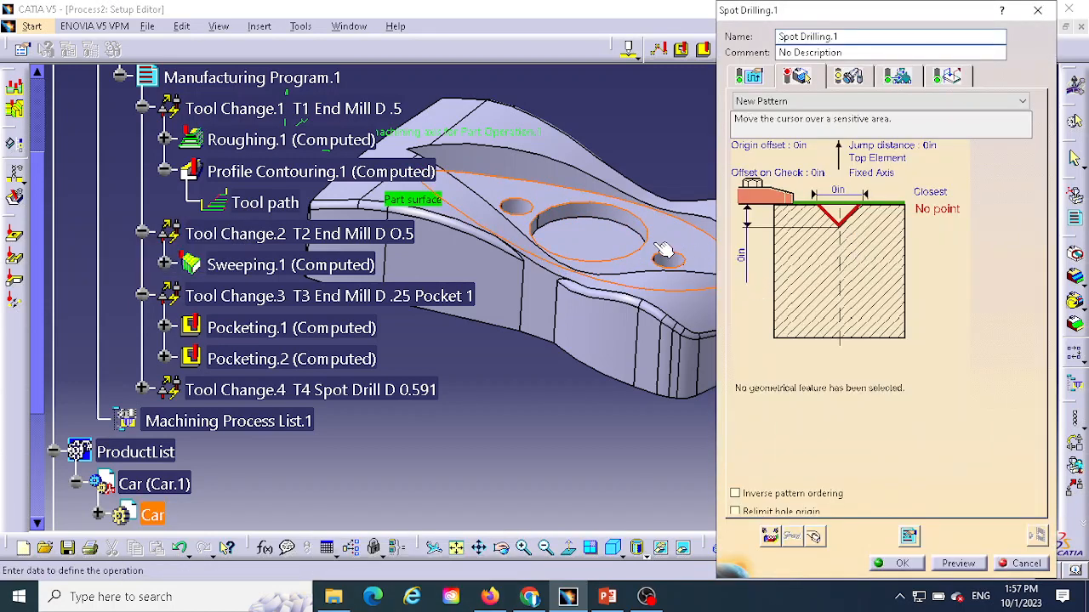
Step: Select the two small holes beside the circular pocket as the spot drilling pattern
left_click(839, 228)
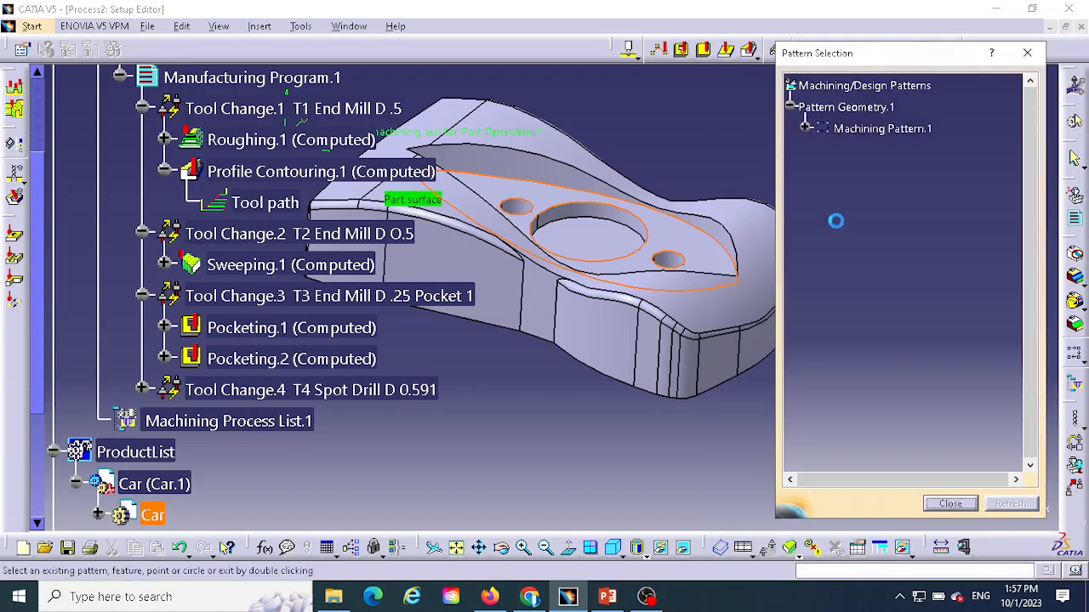
left_click(674, 256)
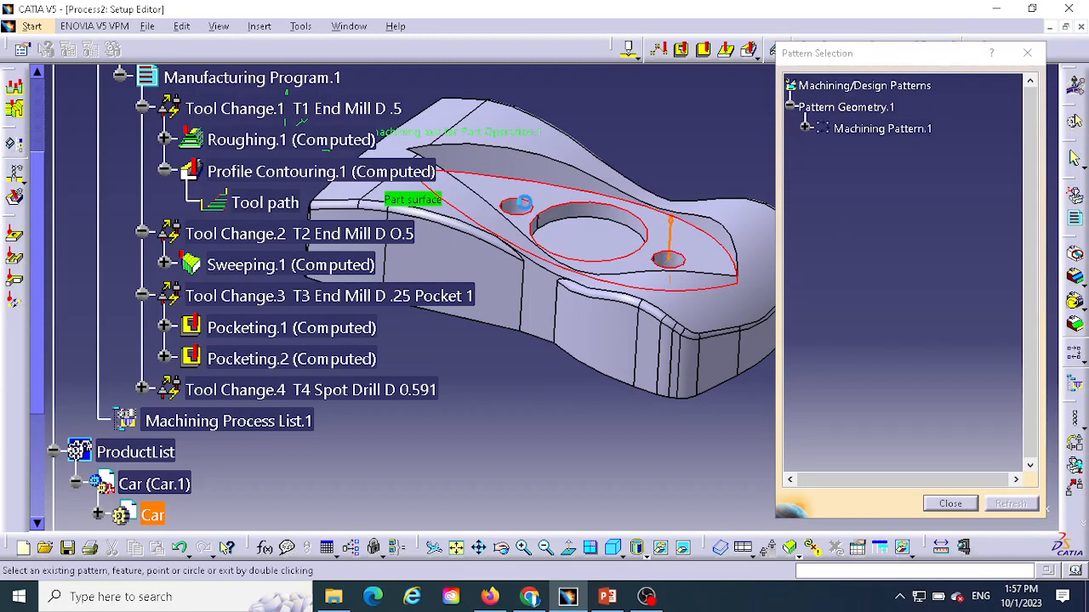
left_click(532, 206)
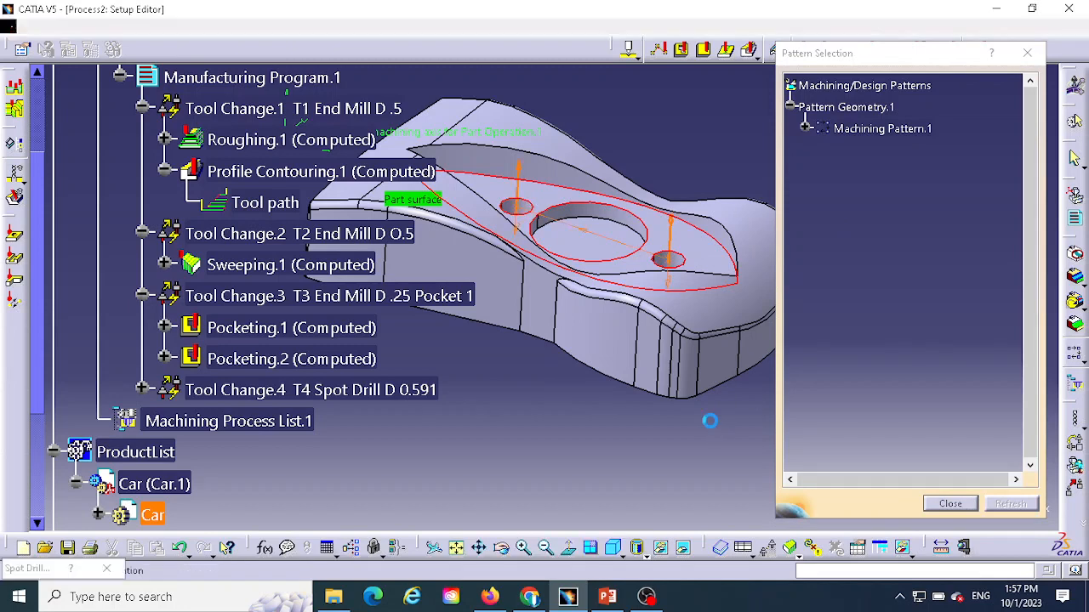
double_click(710, 421)
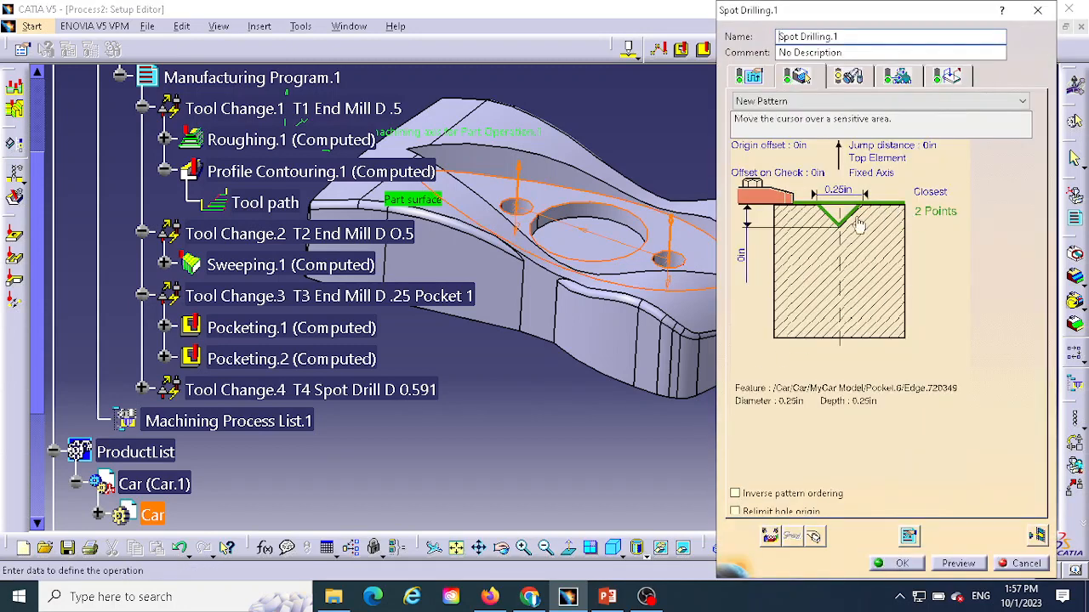
Step: Set the spot drilling depth to 0.1 in
double_click(744, 257)
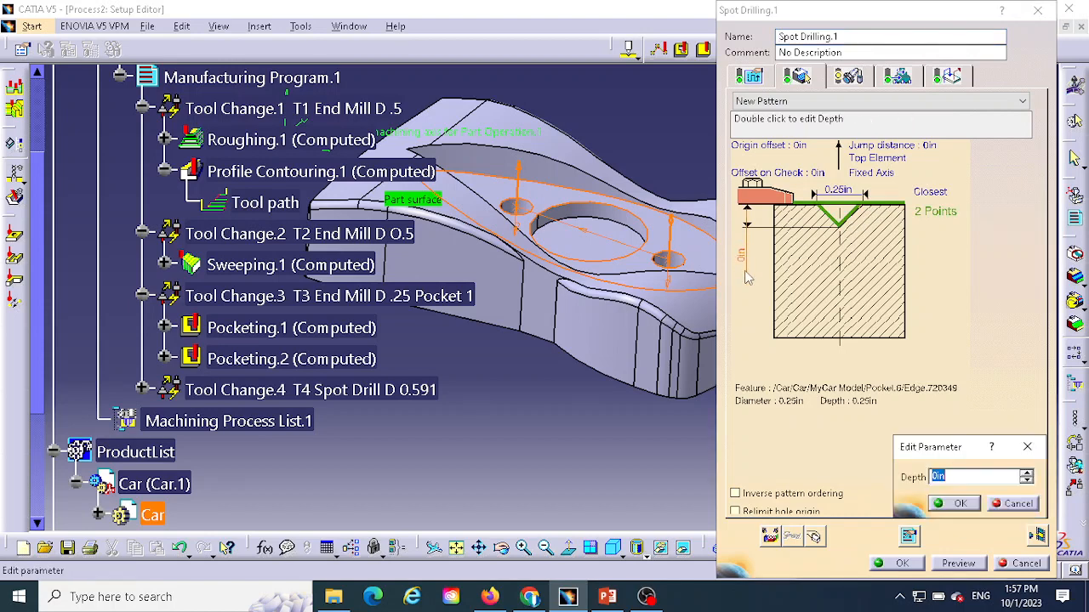
type(".1")
left_click(959, 504)
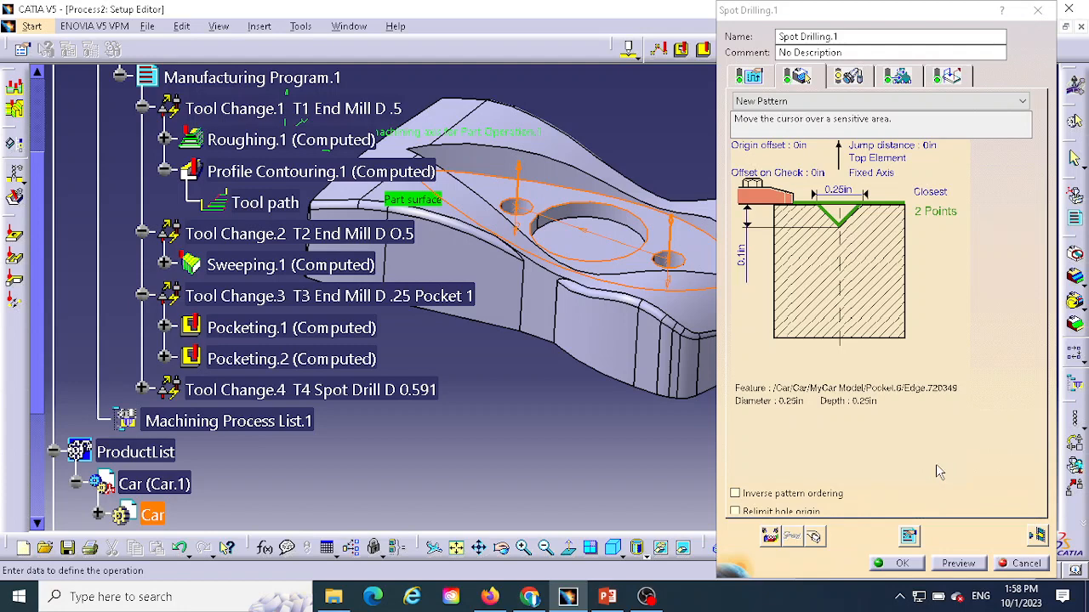
Step: Examine the spot drilling strategy parameters, including the approach clearance and depth mode
left_click(748, 76)
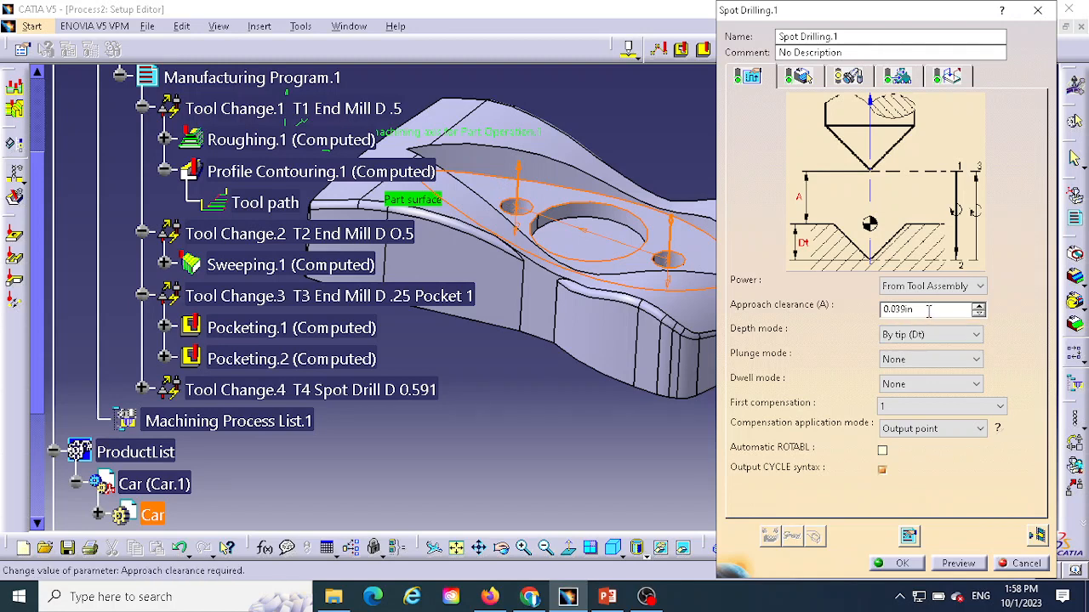
left_click_drag(921, 310, 891, 309)
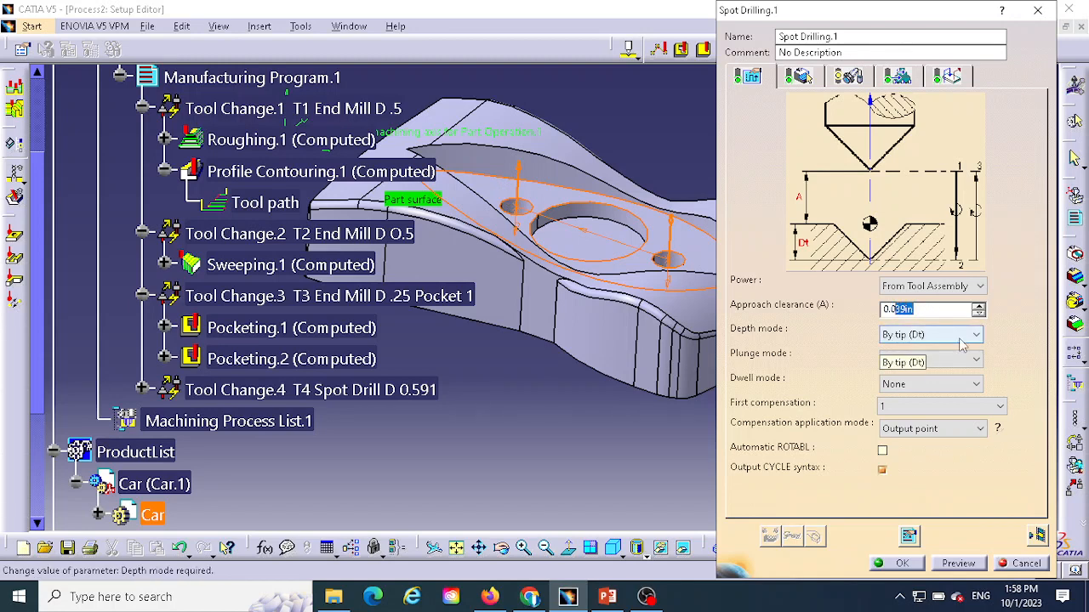
left_click(923, 310)
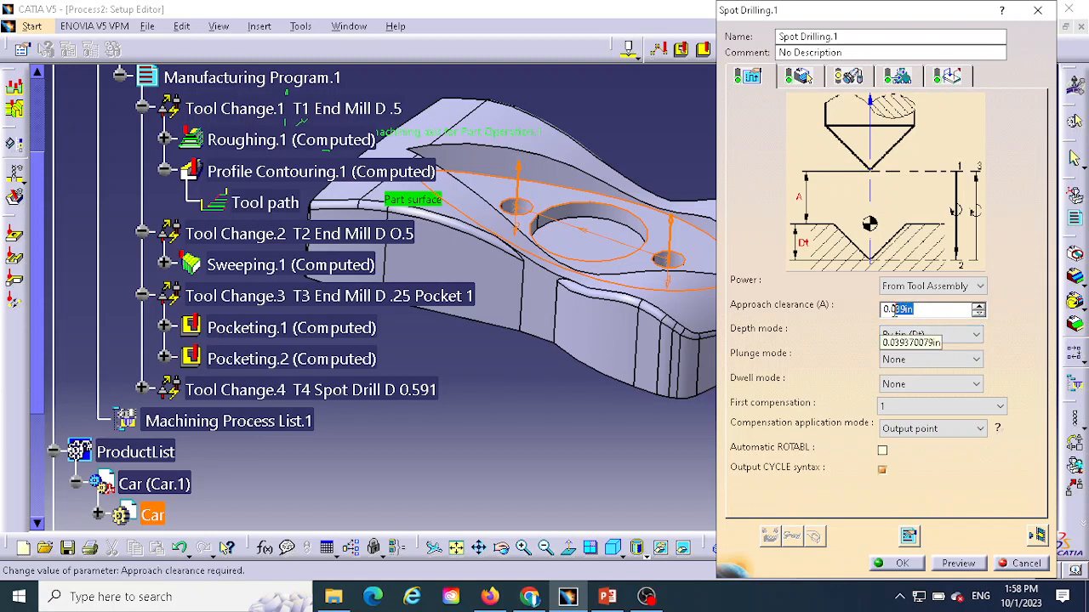
left_click(946, 311)
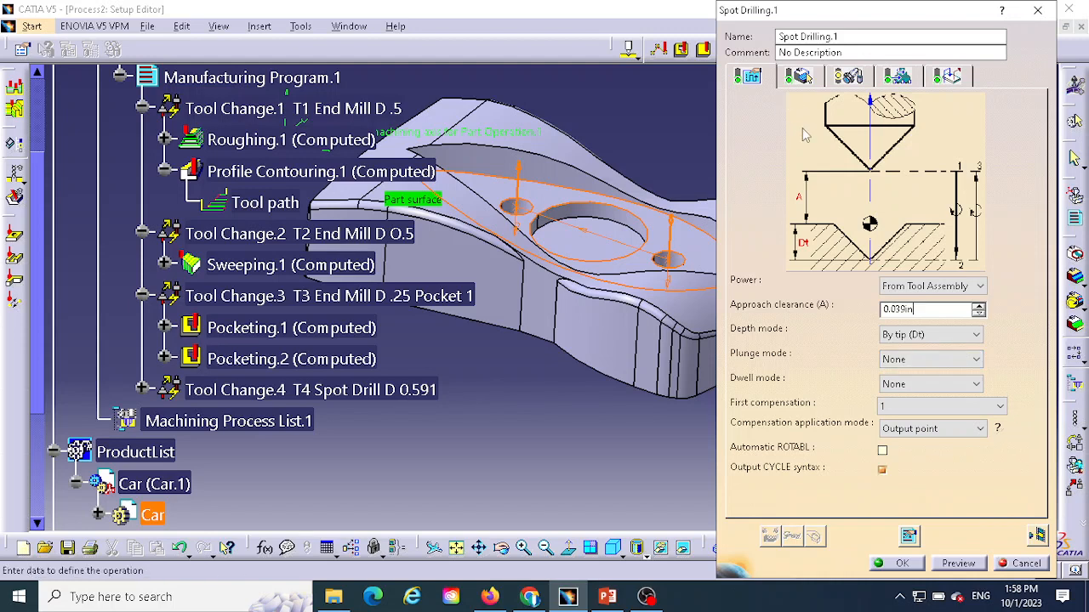
left_click(800, 78)
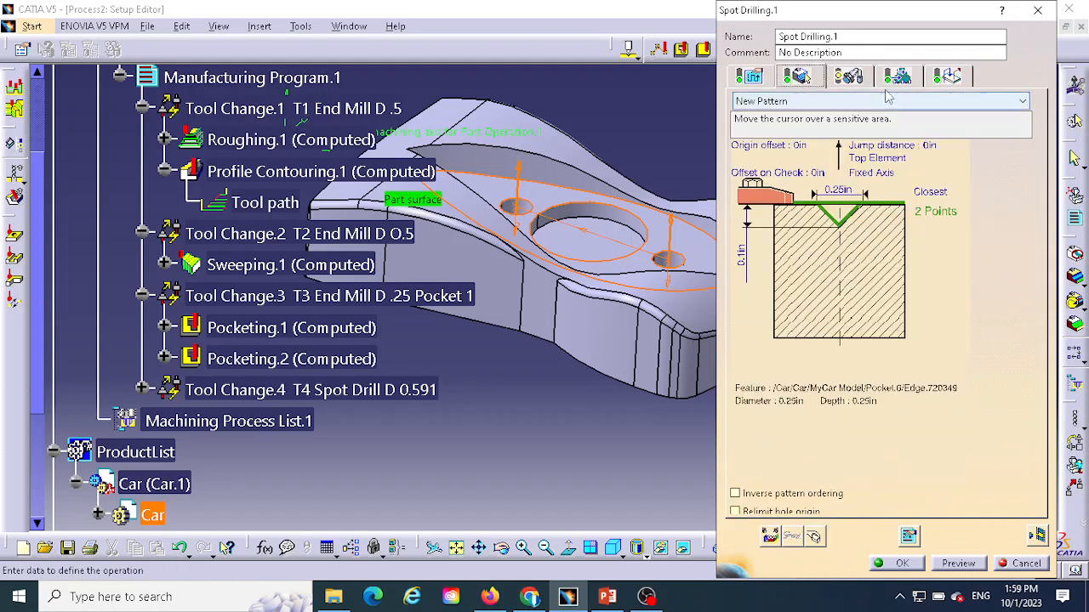
Step: Use a spot drill as the operation's tool and set its nominal diameter to 0.25 in
left_click(847, 78)
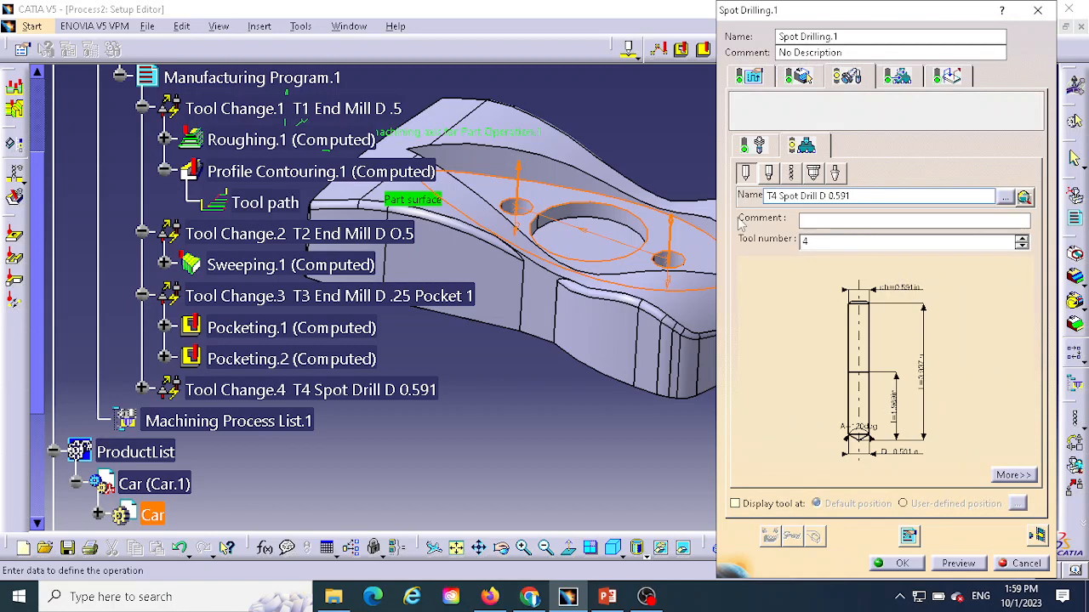
left_click(768, 174)
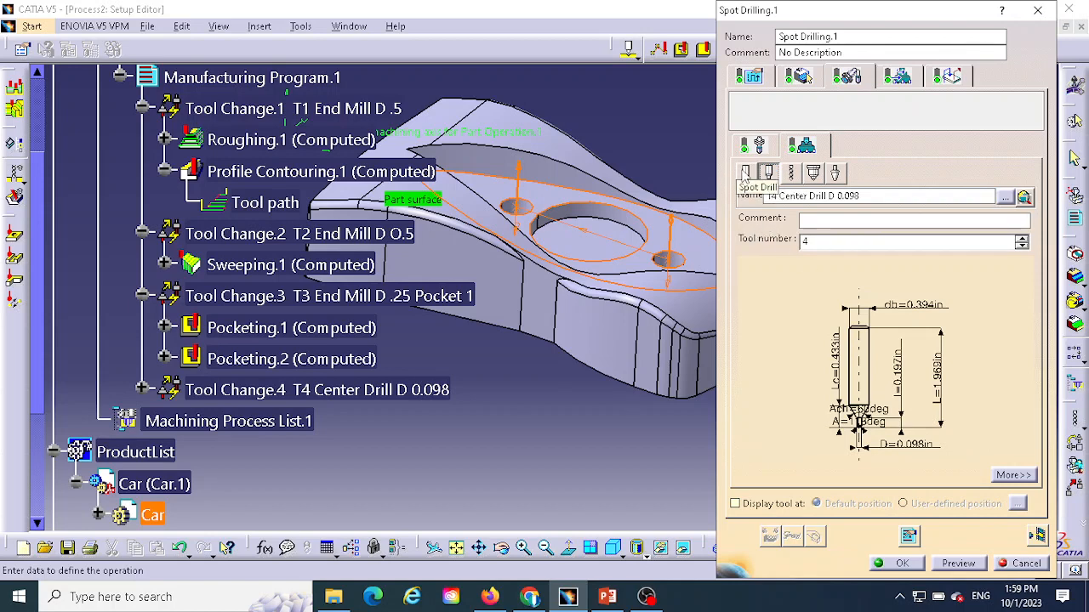
left_click(744, 174)
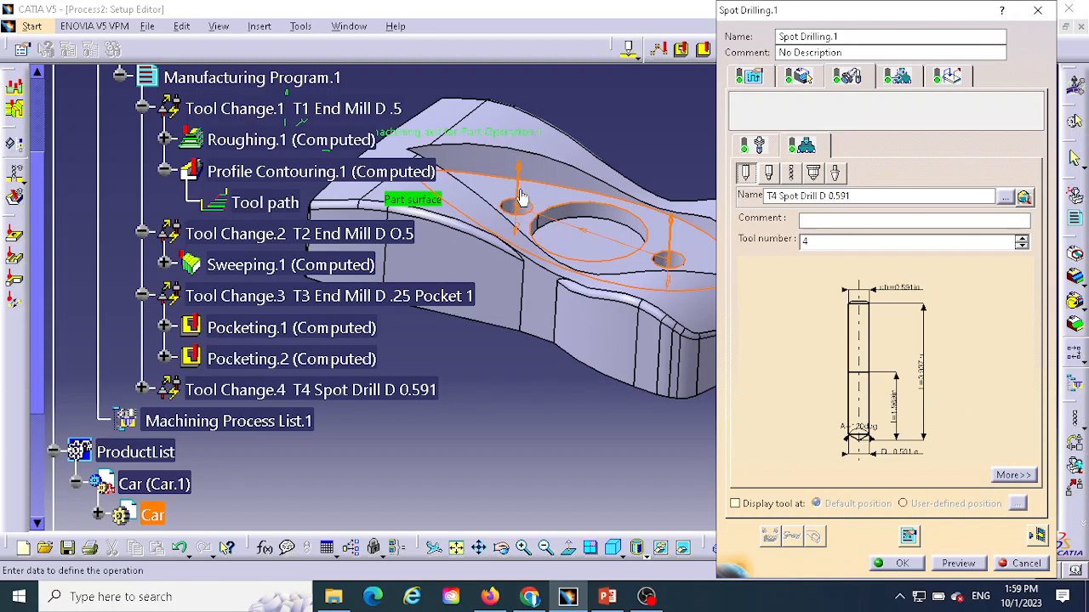
left_click(1012, 473)
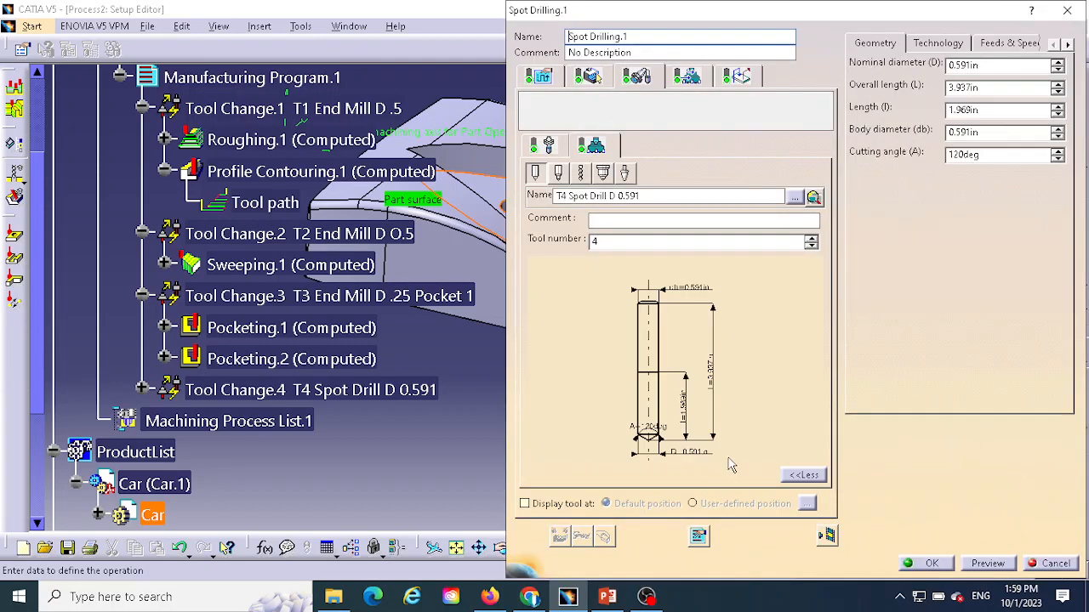
double_click(978, 64)
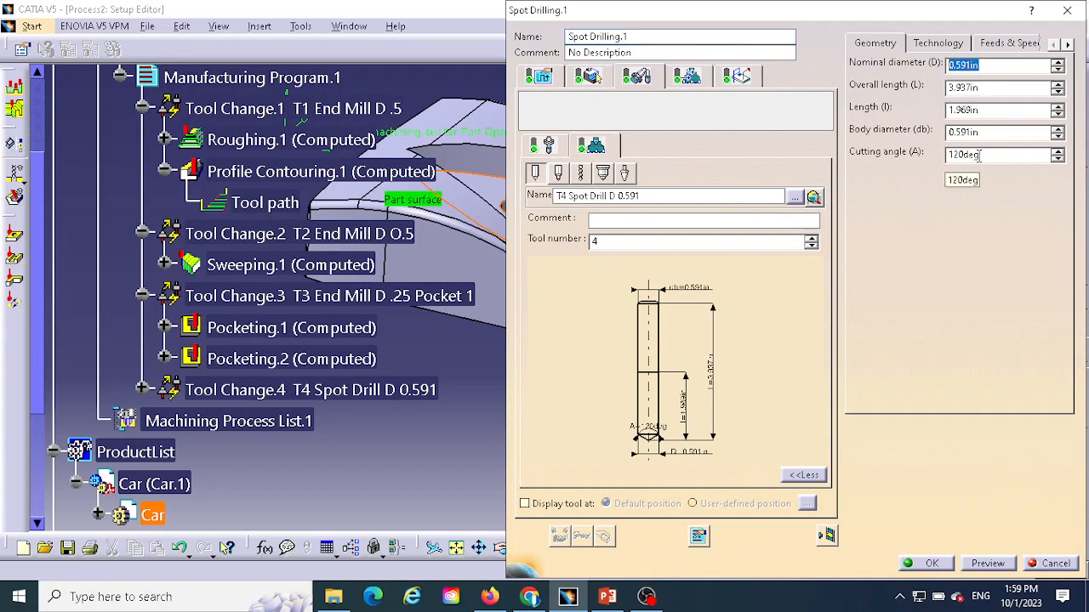
key("BackSpace")
type(".25")
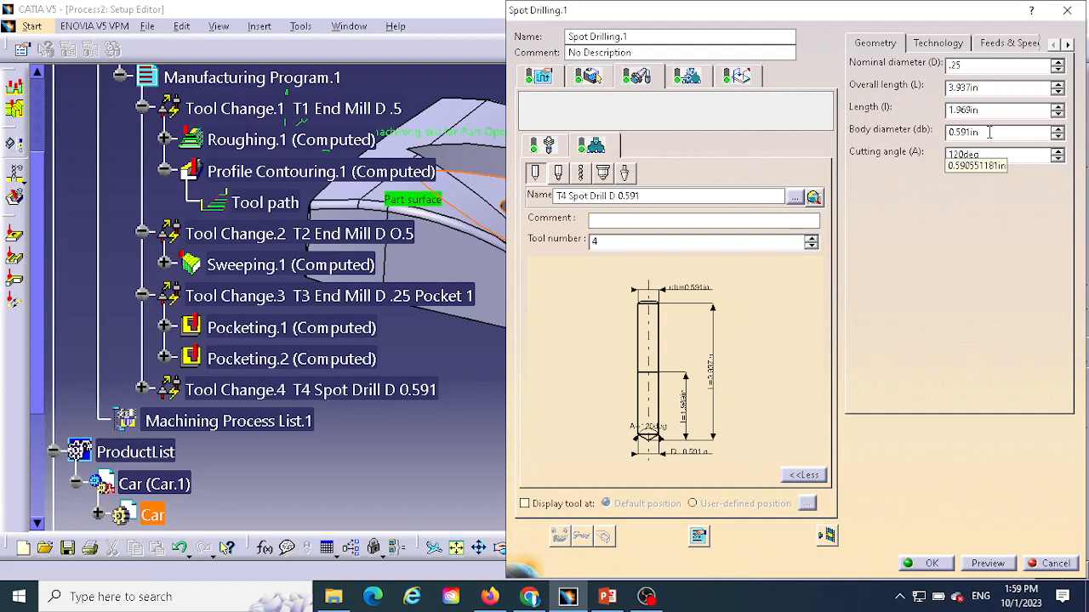
Step: Set the spot drill's overall length to 4 in, its length to 2 in and its body diameter to 0.25 in
left_click(980, 86)
left_click_drag(980, 87, 943, 83)
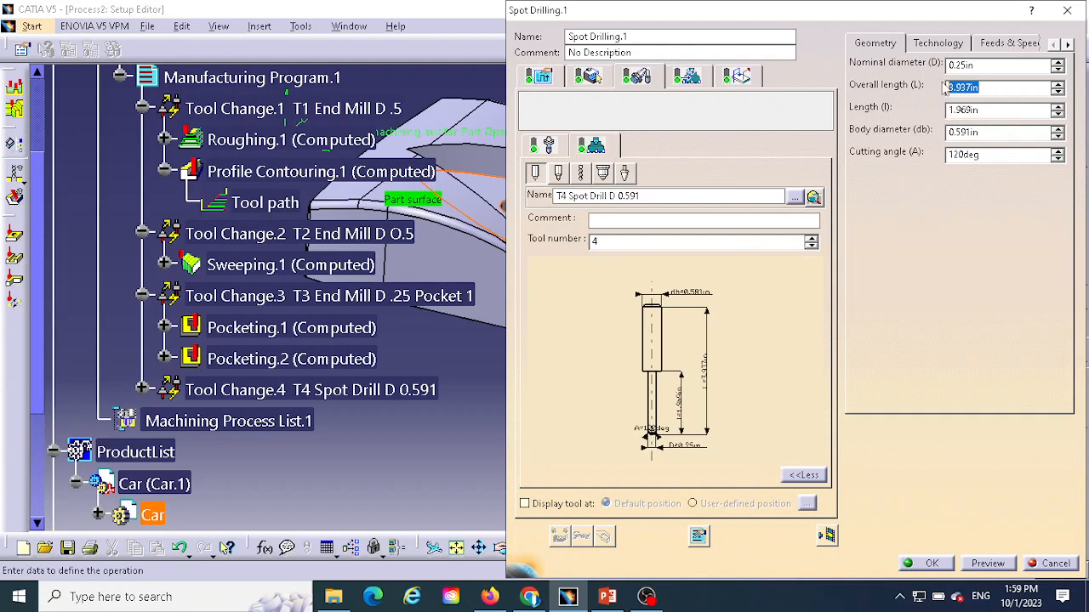
type("4")
left_click_drag(982, 115, 946, 111)
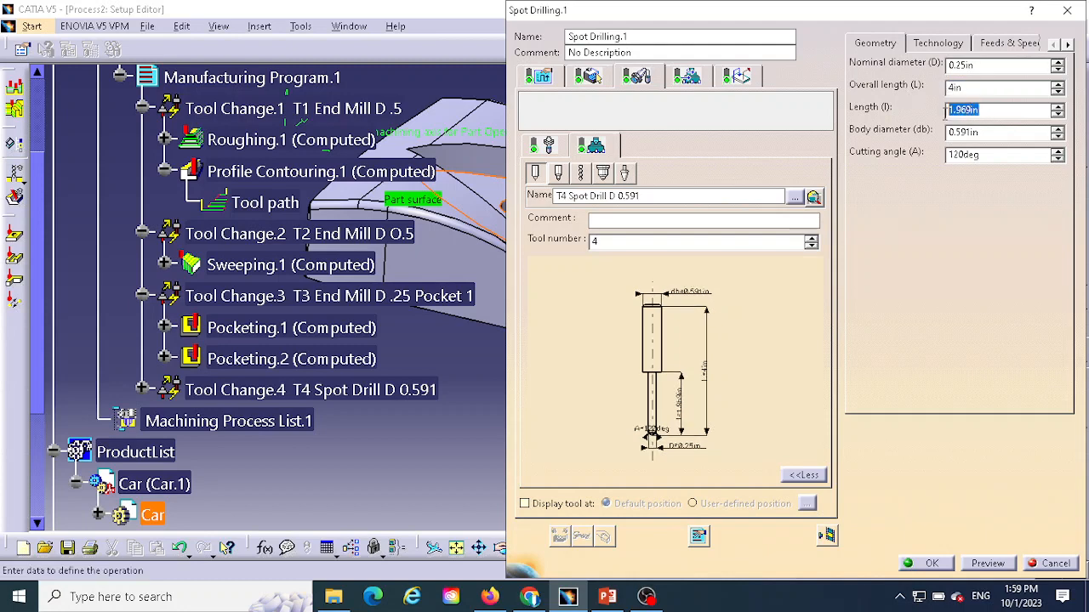
type("2")
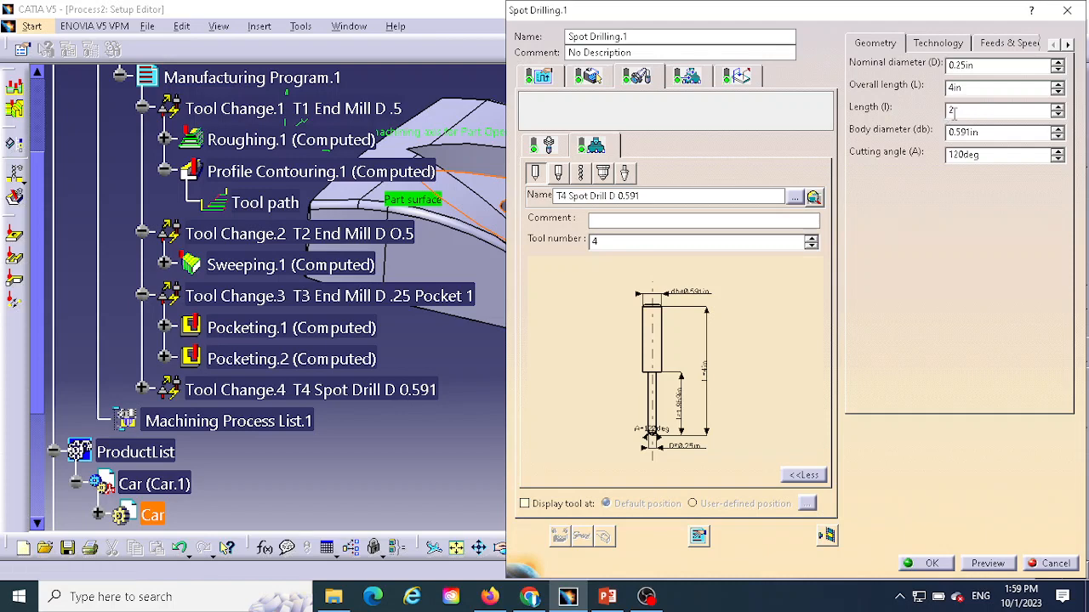
left_click_drag(982, 132, 946, 132)
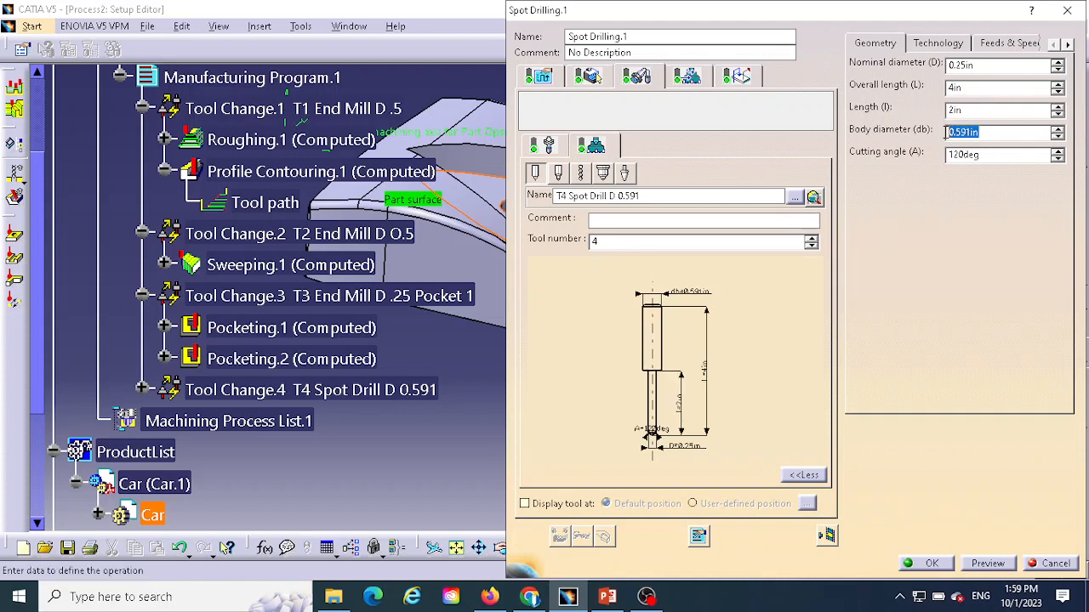
type(".25")
left_click(988, 113)
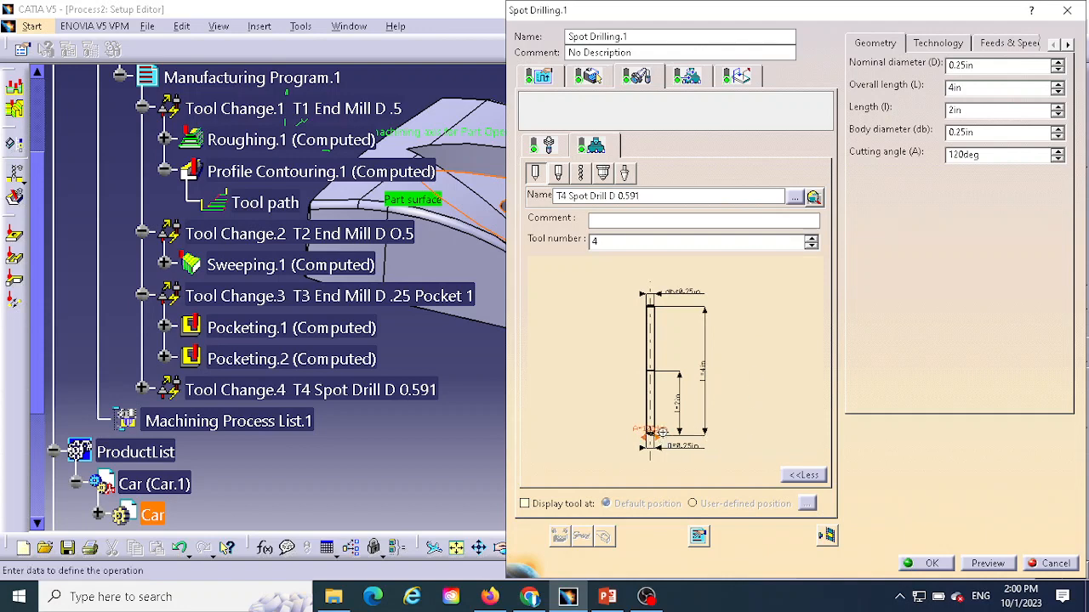
Step: Rename the tool as T4 Spot Drill D 0.591 spot drill
middle_click_drag(655, 433, 710, 311, "ctrl")
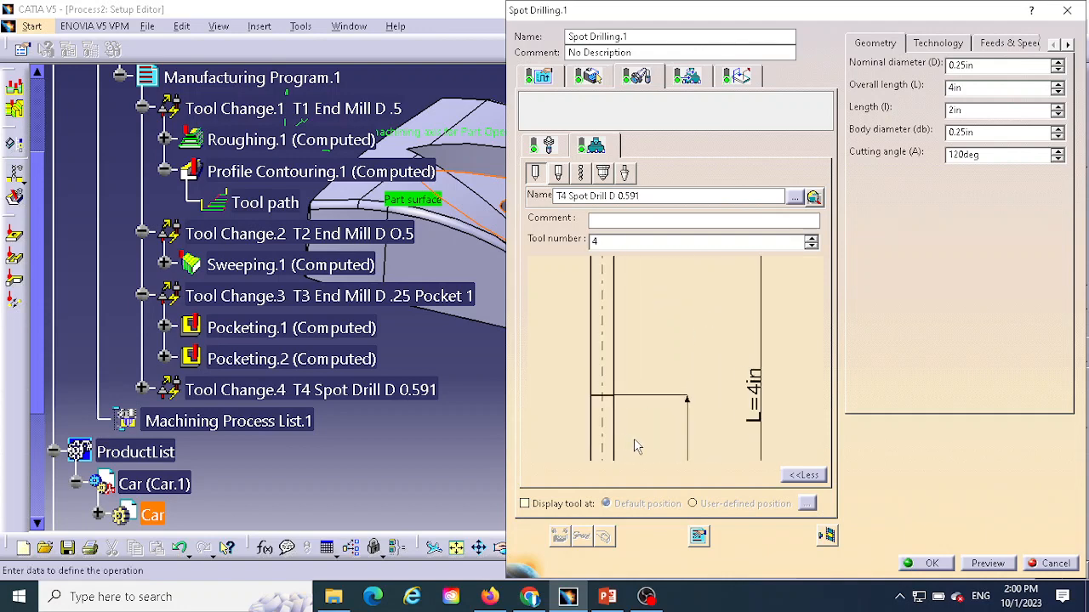
middle_click_drag(637, 444, 691, 269)
middle_click_drag(687, 430, 672, 345)
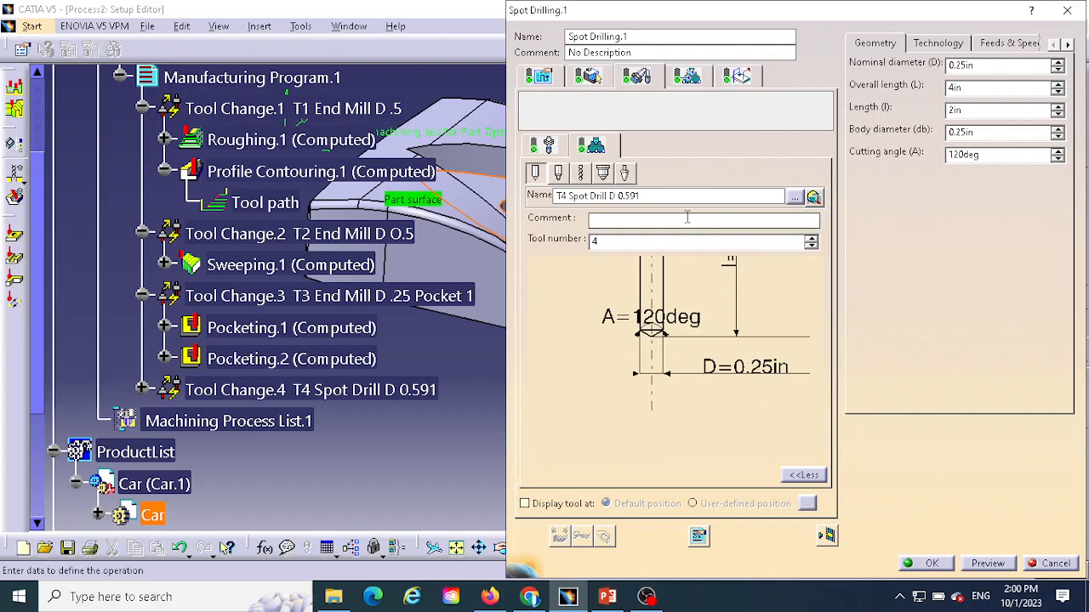
left_click(646, 196)
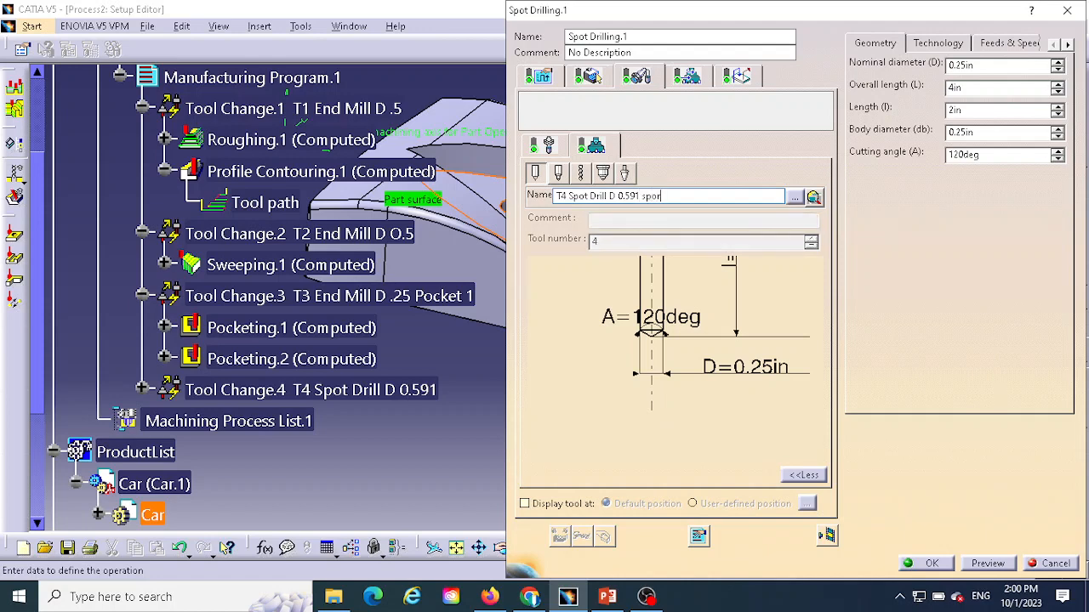
type("spot drill")
left_click(803, 474)
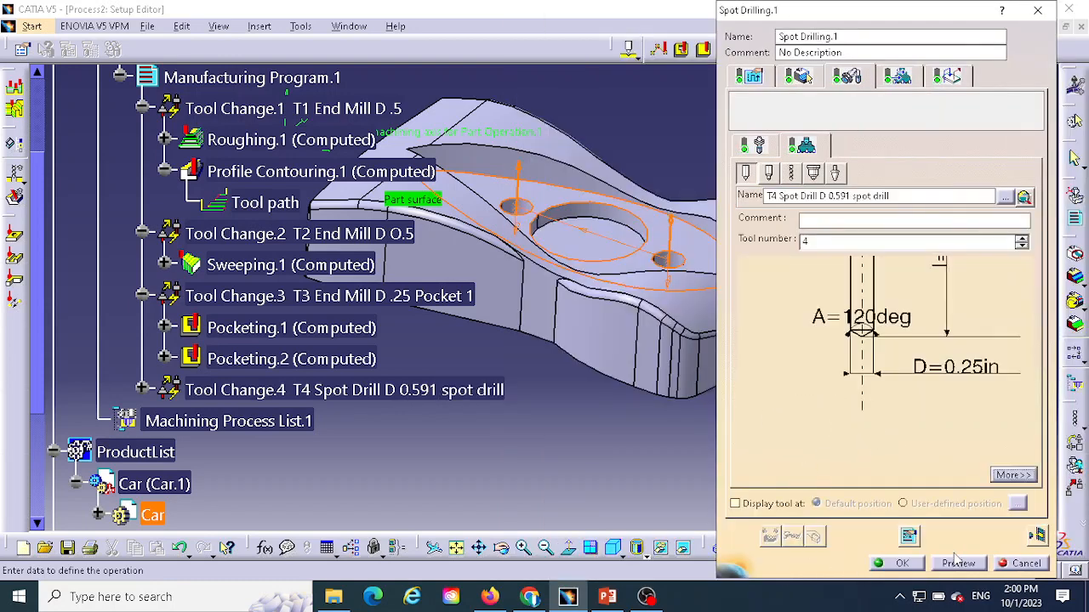
Step: Add an axial motion to both the approach and the retract macros of the spot drilling operation
left_click(955, 77)
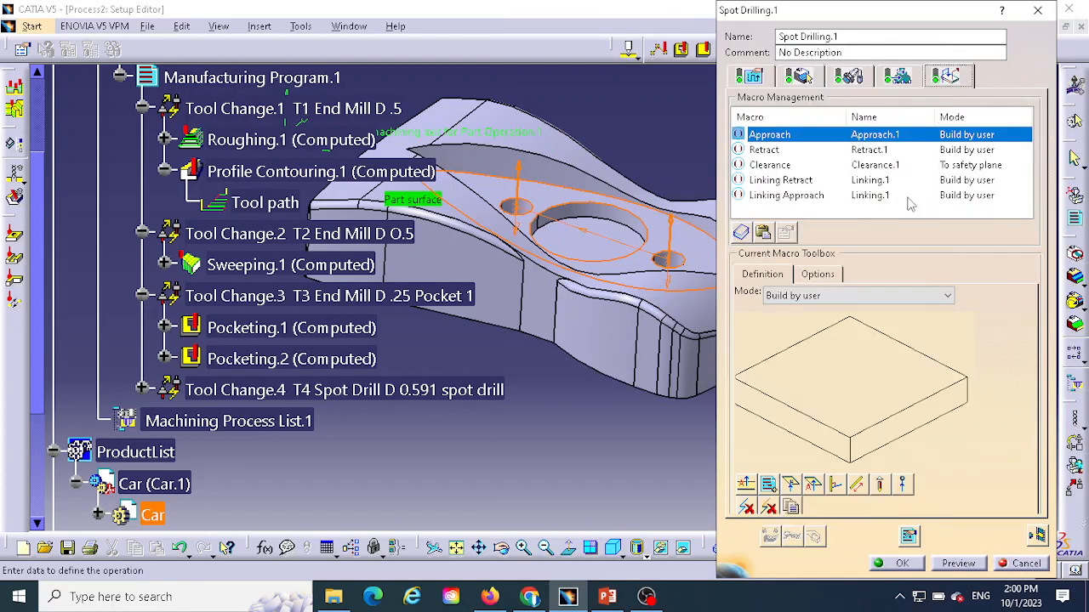
left_click(744, 484)
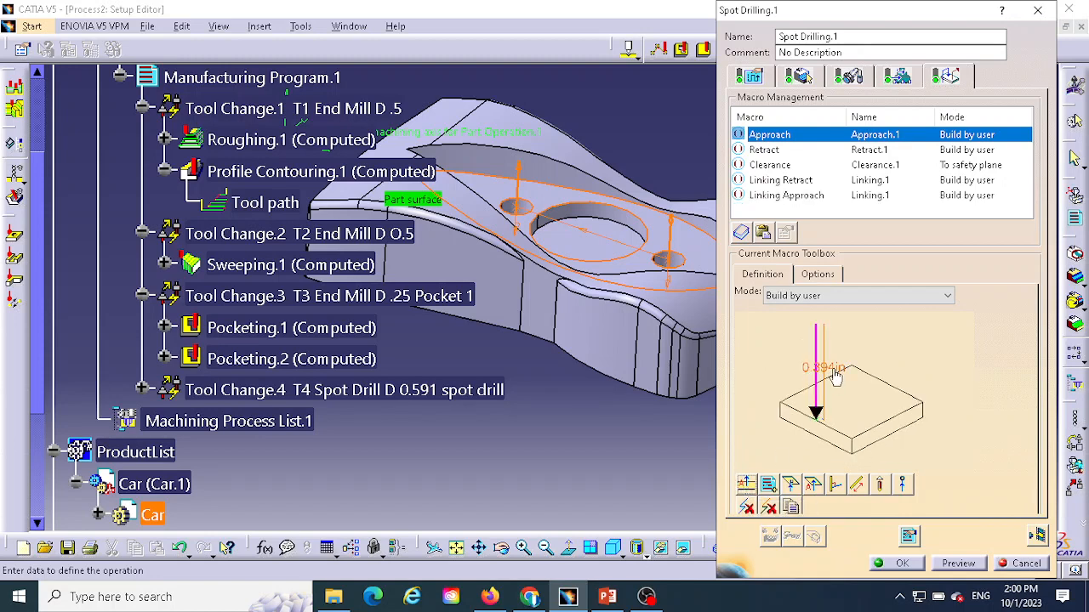
left_click(776, 153)
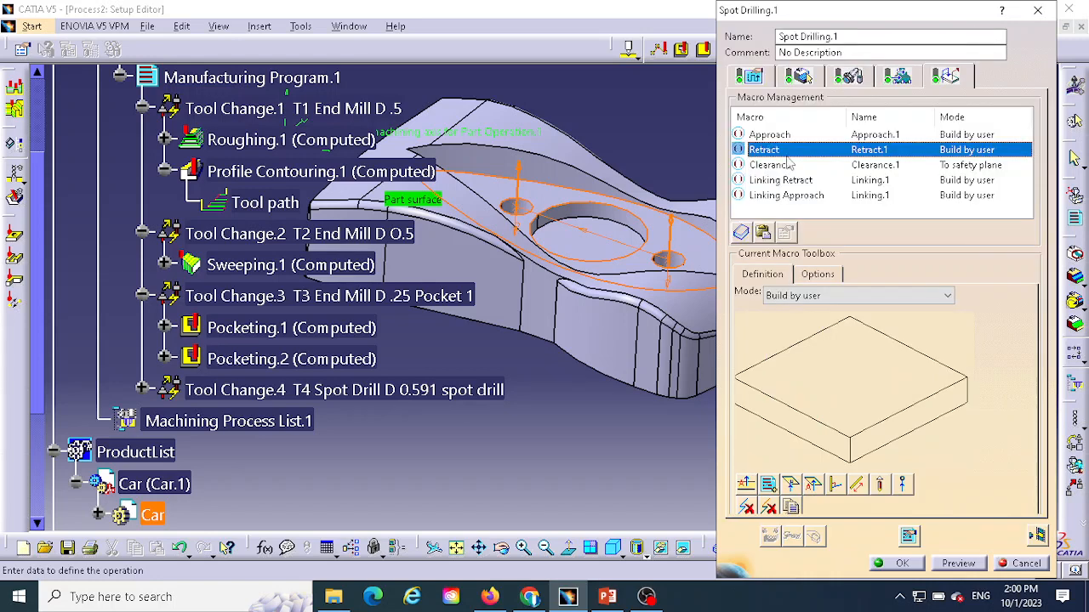
left_click(745, 485)
left_click(784, 133)
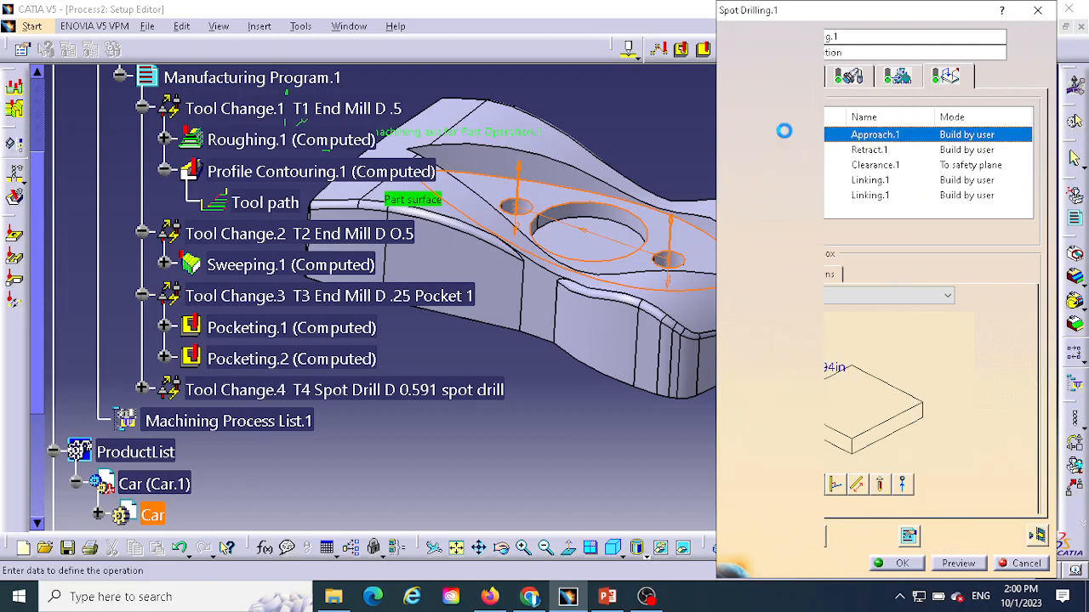
left_click(761, 148)
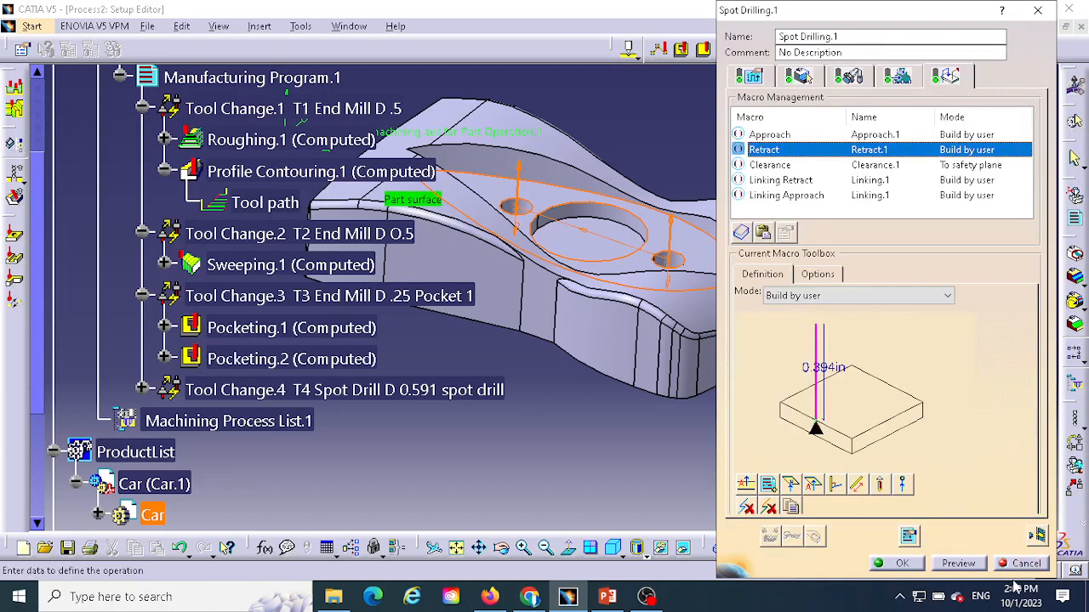
Step: Compute and replay the spot drilling tool path, examining the tool's travel between the two small holes
left_click(1037, 533)
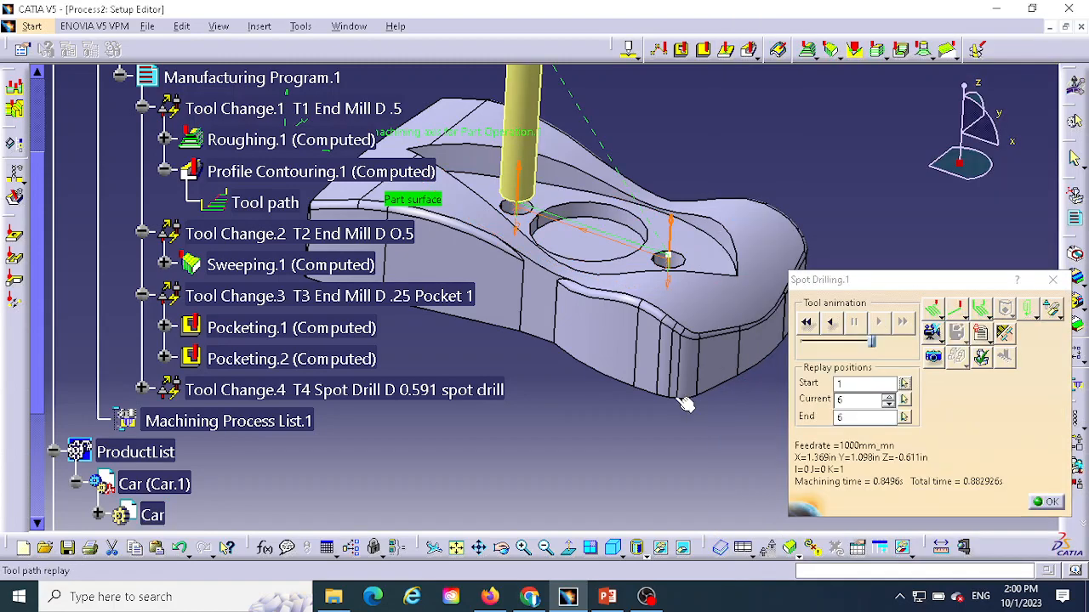
middle_click_drag(689, 404, 615, 376)
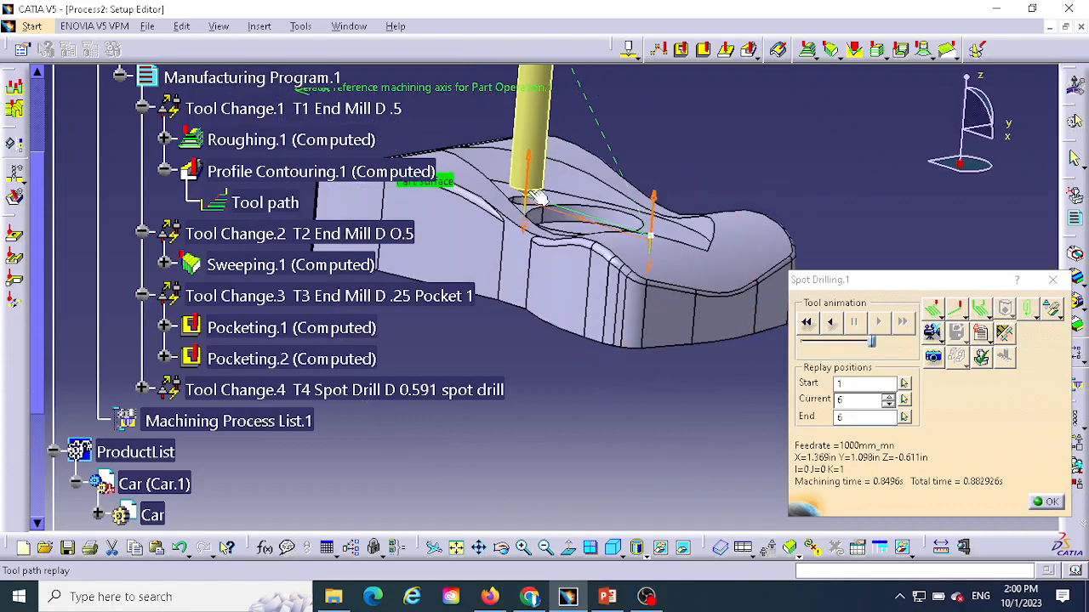
middle_click_drag(677, 405, 763, 365)
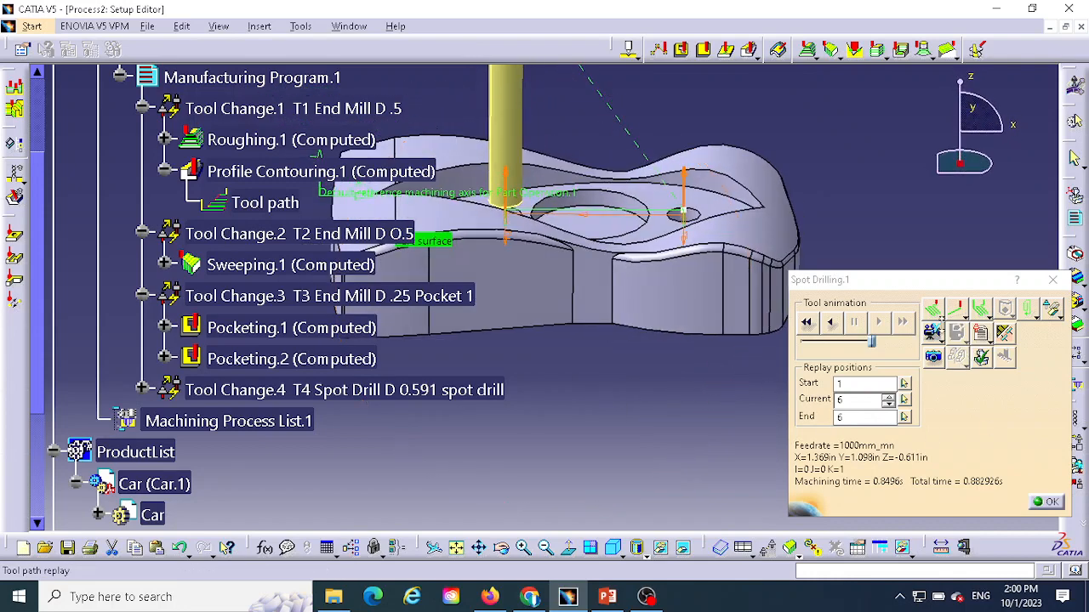
Step: Run the material removal video simulation including the spot drilling, inspect the two spotted holes, and accept the operation
left_click(932, 332)
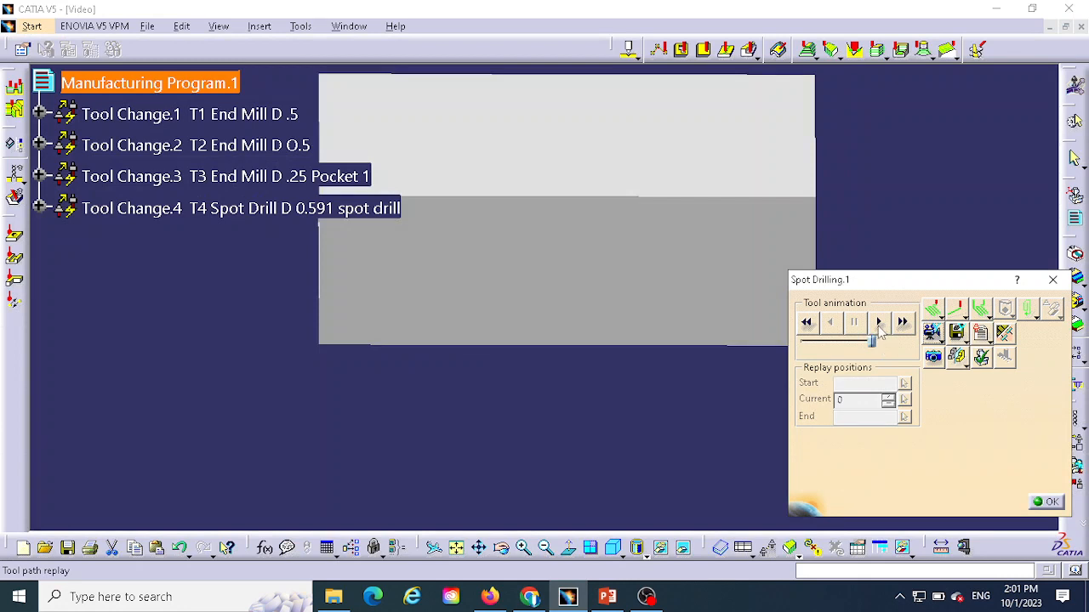
left_click(878, 323)
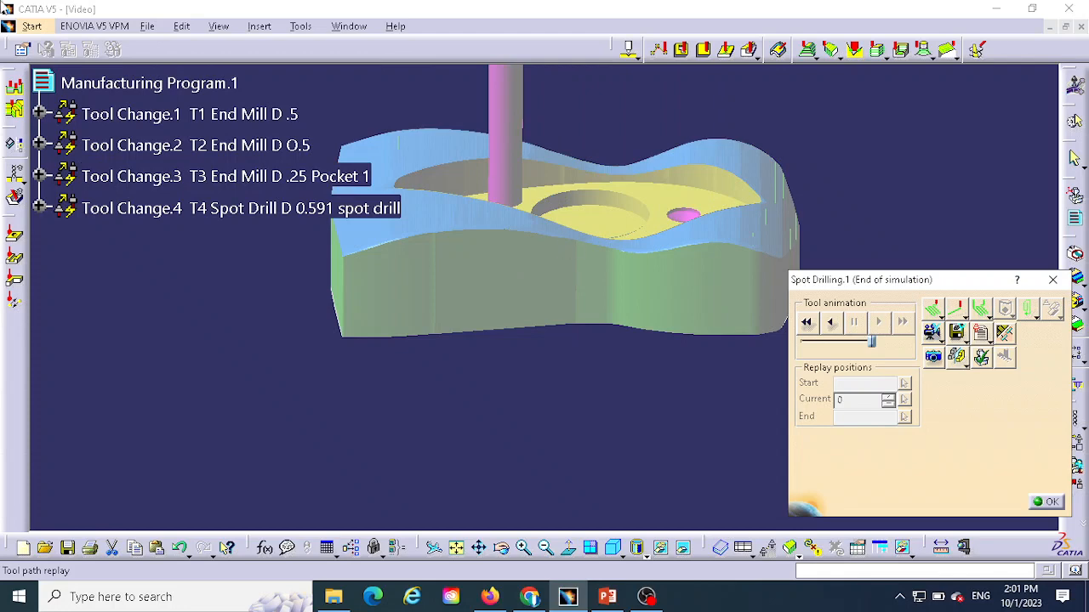
middle_click_drag(666, 140, 601, 246)
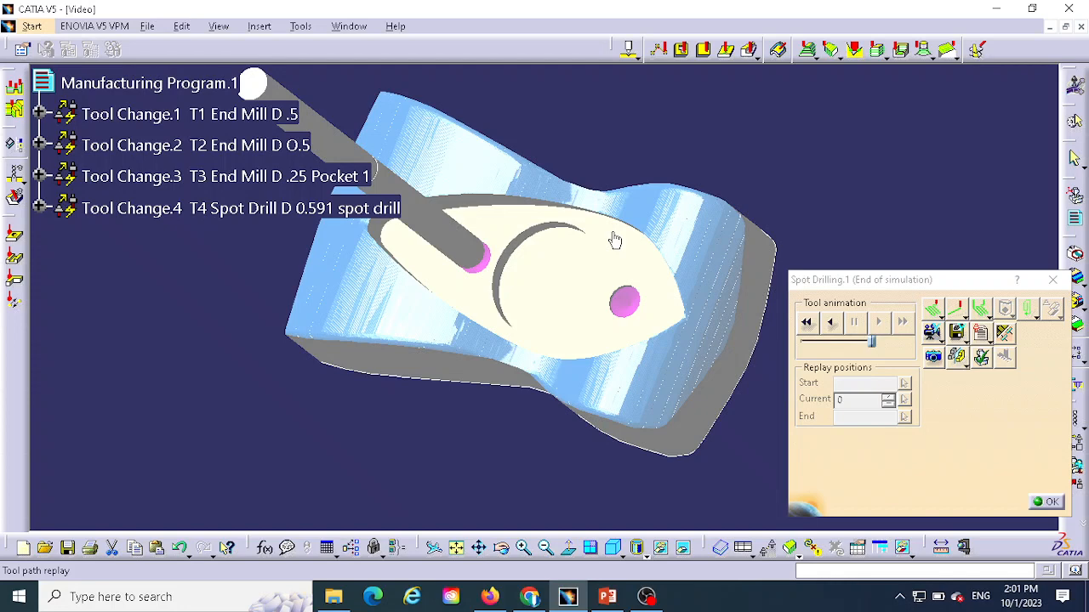
middle_click_drag(493, 430, 612, 311)
left_click(1051, 503)
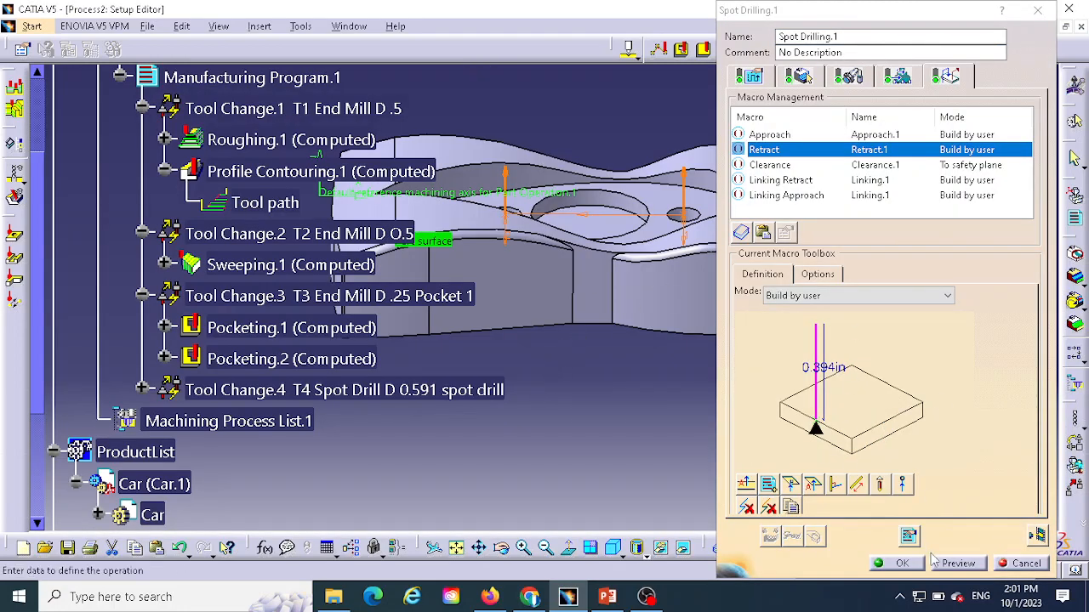
left_click(899, 564)
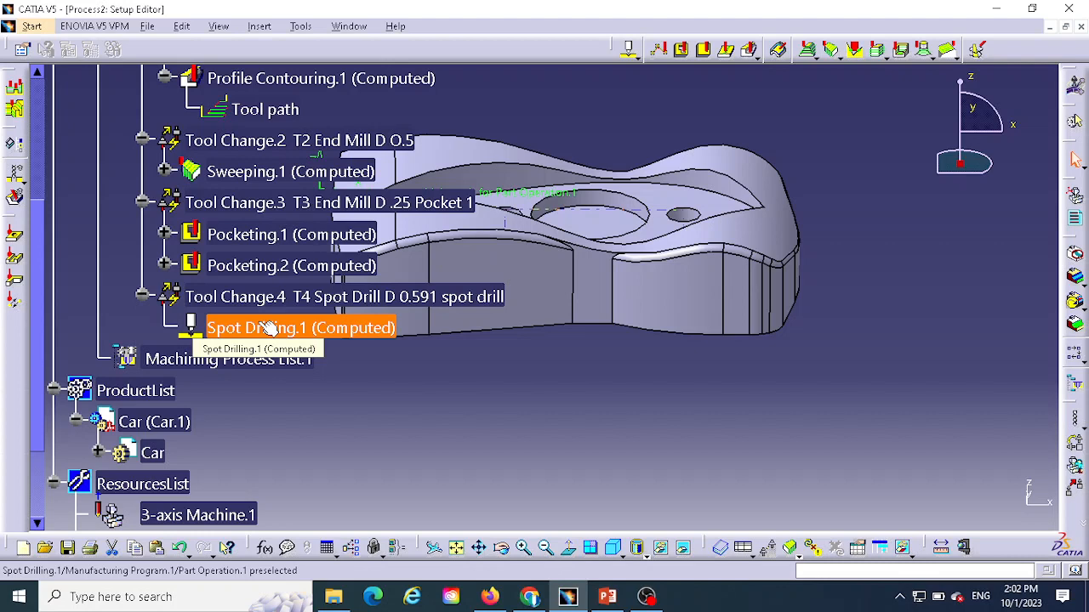
Step: Insert a Drilling operation after Spot Drilling.1 in the manufacturing program
left_click(267, 329)
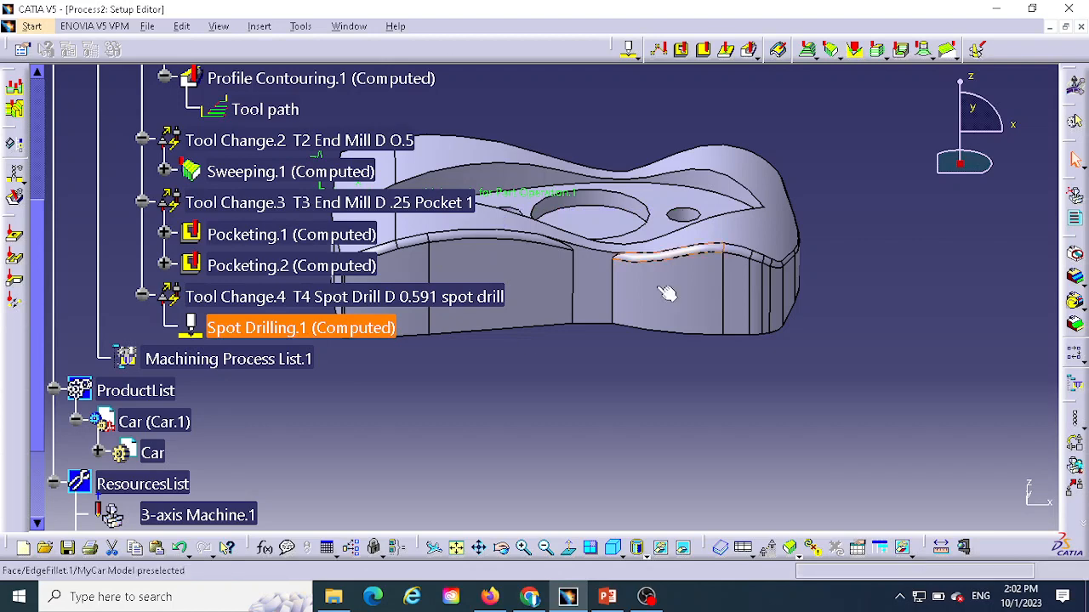
middle_click_drag(838, 289, 910, 332)
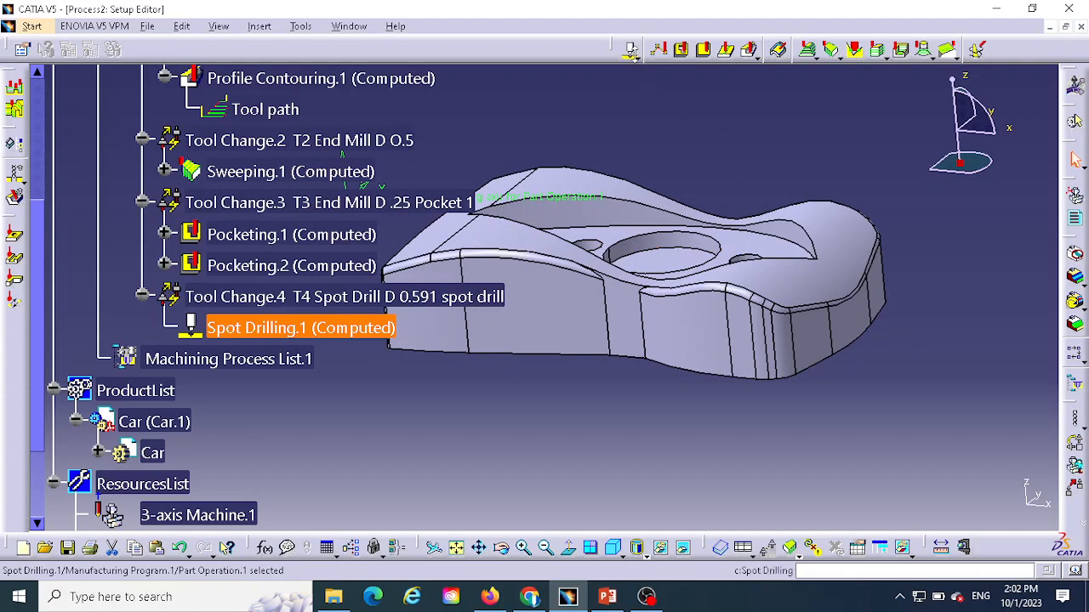
left_click(634, 53)
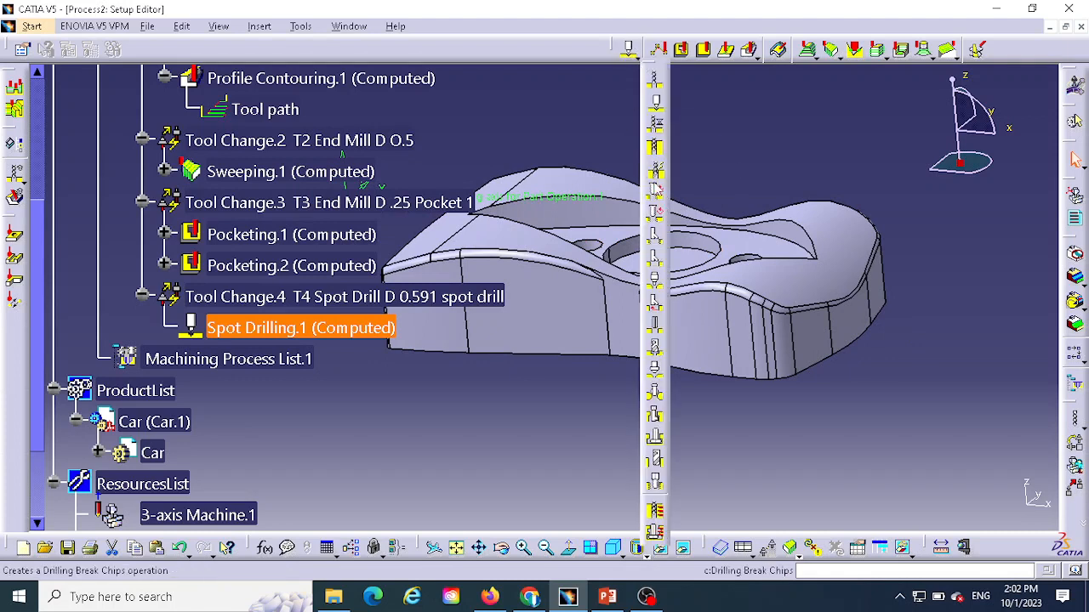
left_click(657, 78)
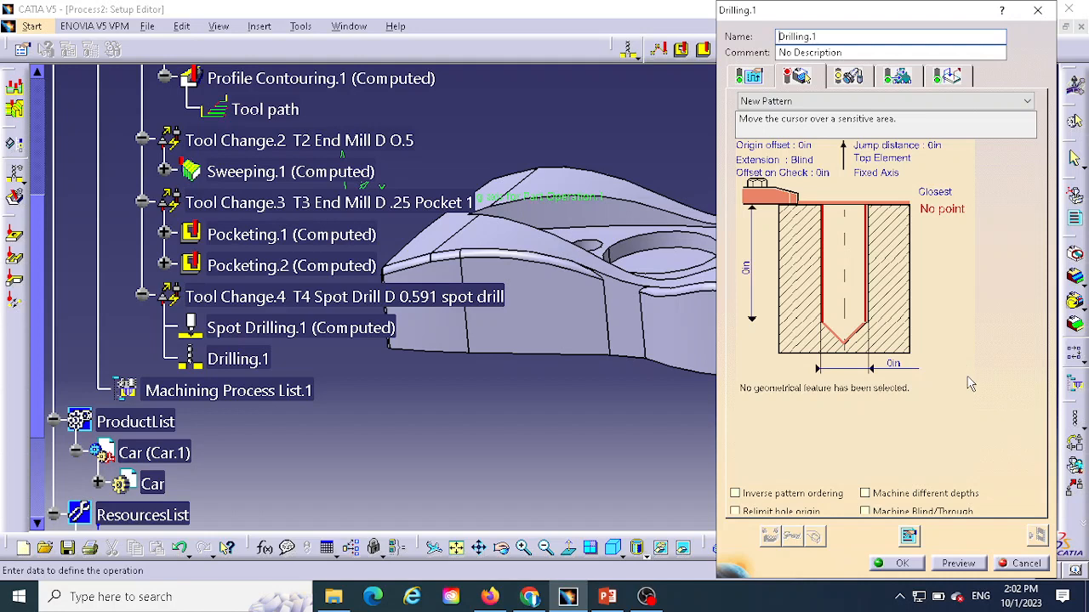
Step: Define the recessed top face as the drilling part surface and the two small holes as the drilling positions
left_click(859, 213)
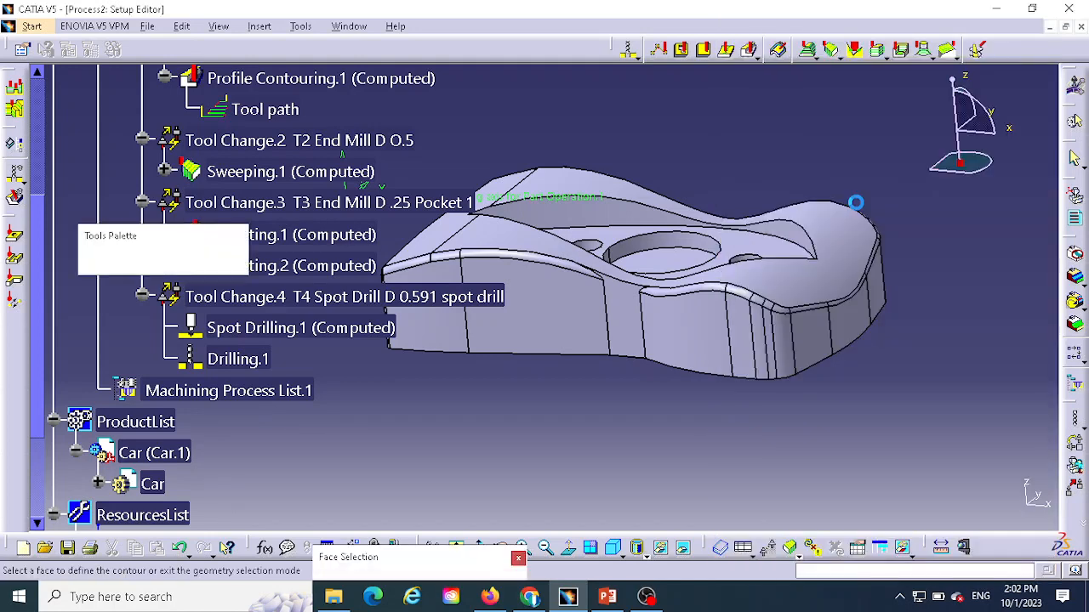
left_click(617, 235)
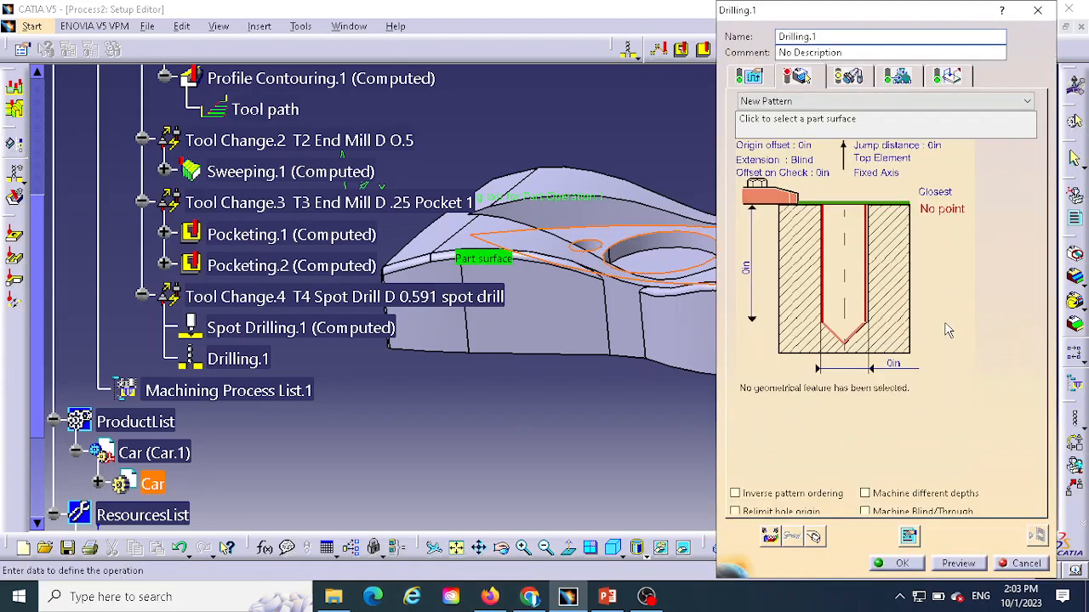
left_click(827, 242)
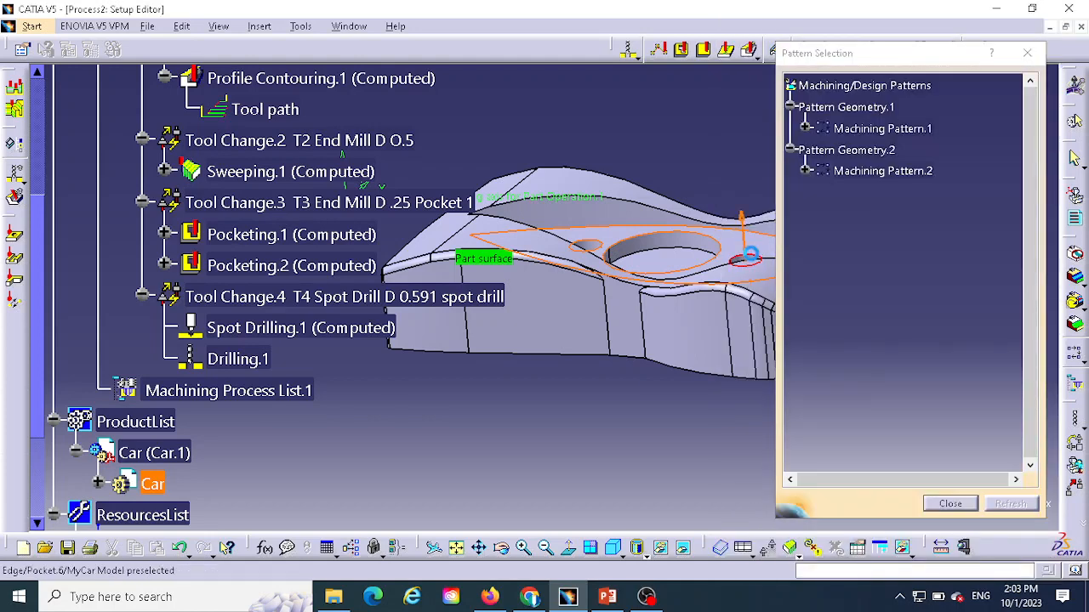
left_click(681, 246)
left_click(706, 444)
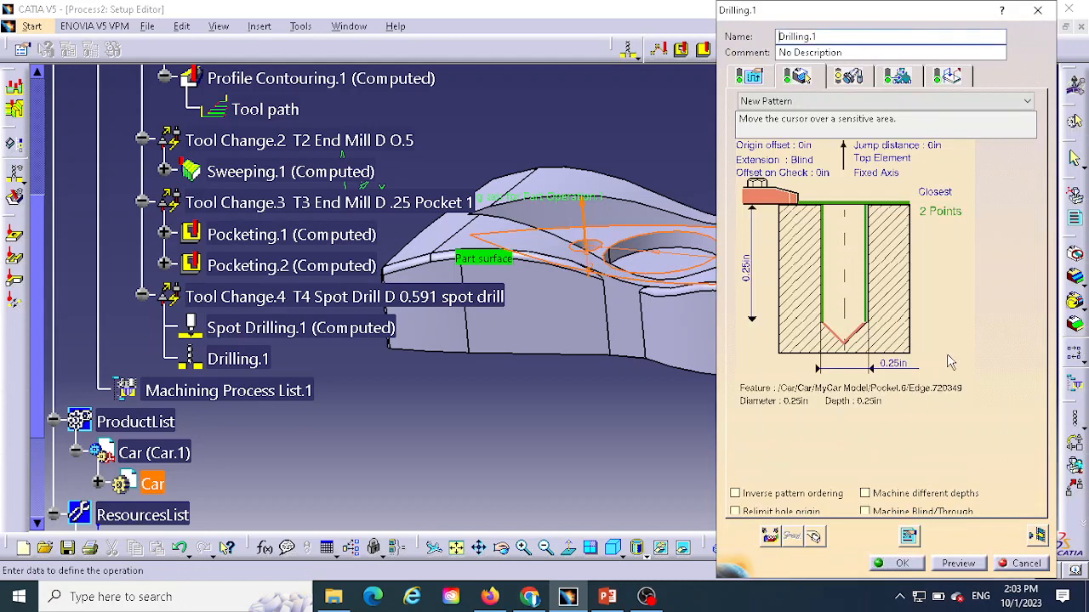
Step: Define the bottom of the drilling with the planar floor of one of the small holes
left_click(851, 342)
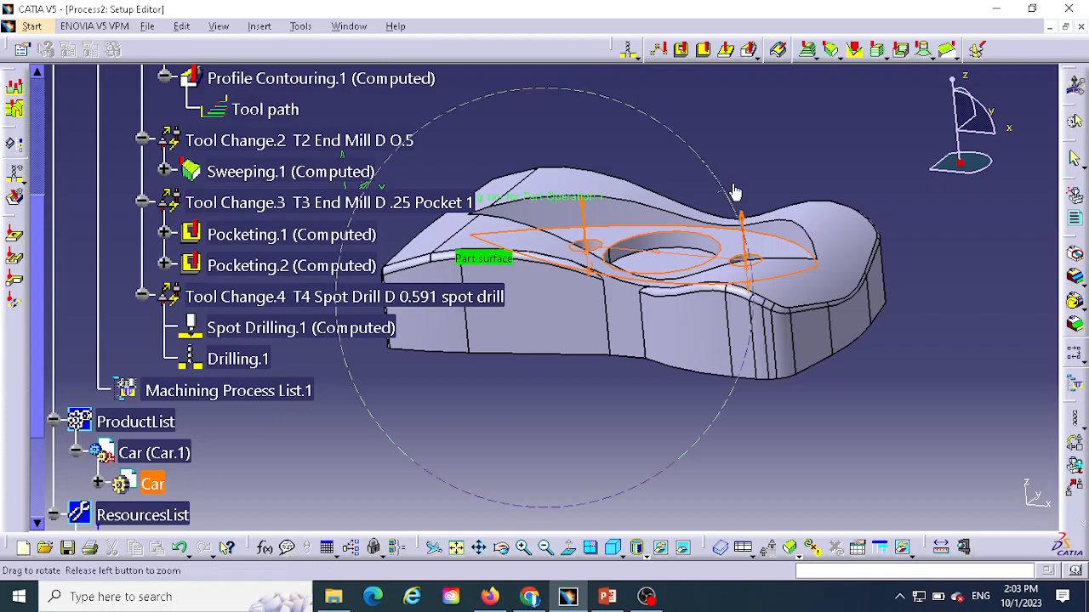
middle_click_drag(735, 193, 666, 331)
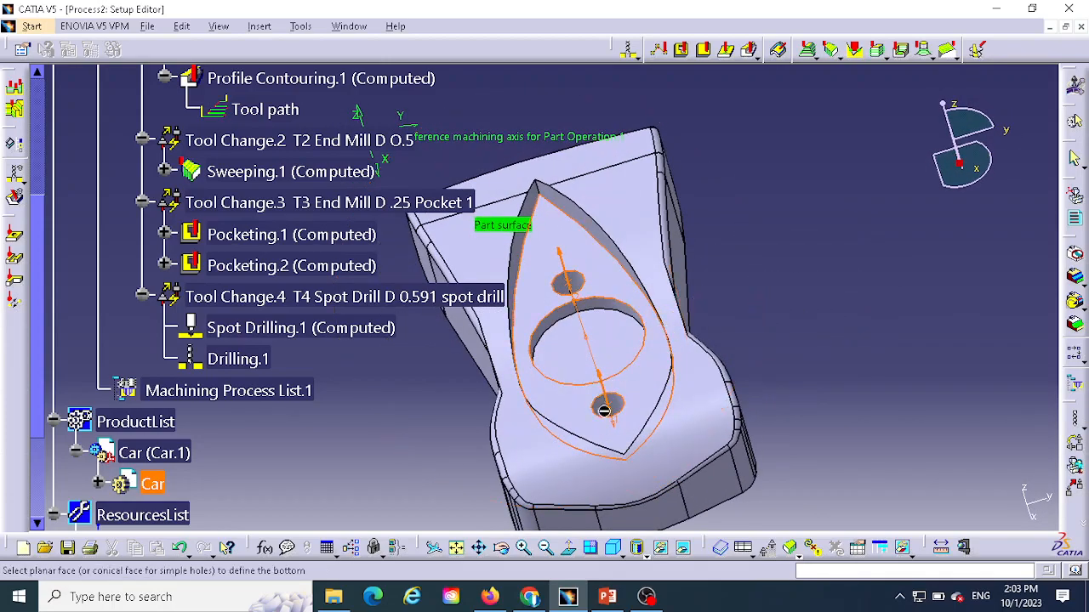
middle_click_drag(603, 410, 610, 313)
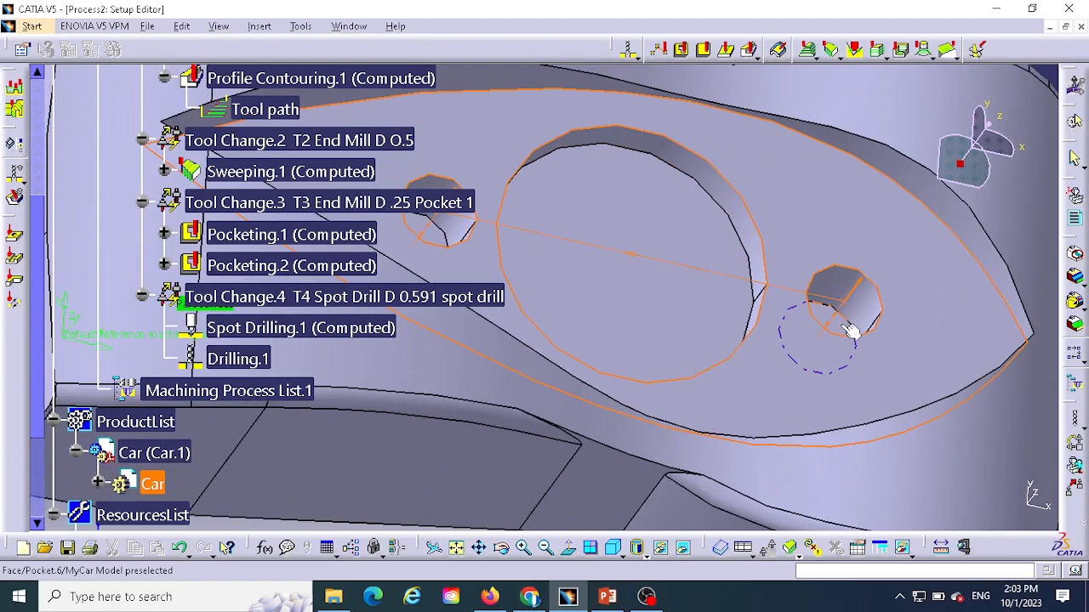
left_click(848, 331)
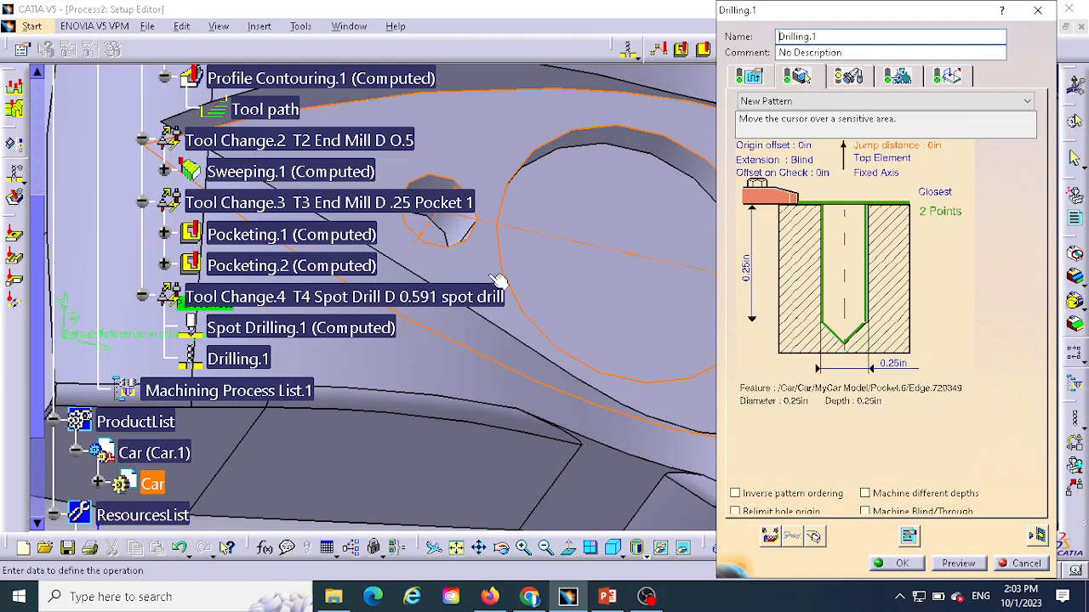
middle_click_drag(492, 275, 494, 372)
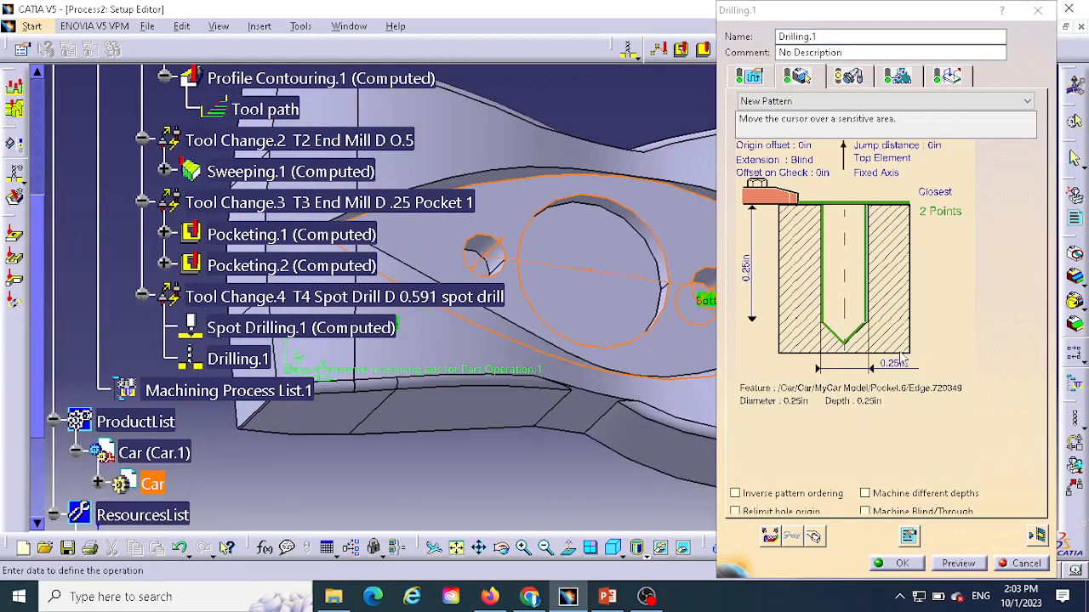
left_click(1000, 306)
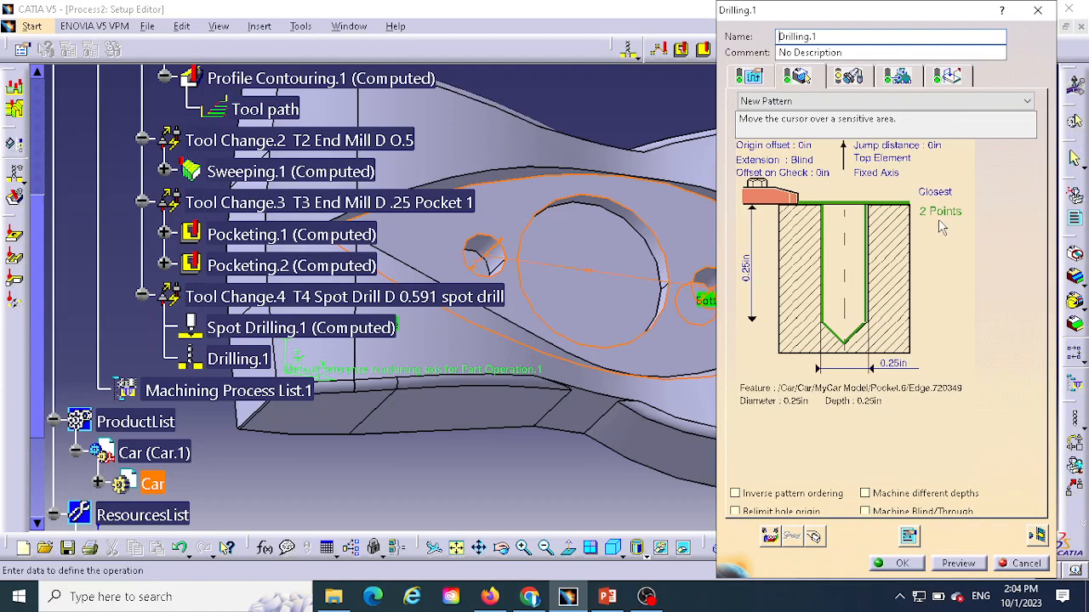
Step: Assign a new drill as tool number 5 to the drilling operation and name it T5 Drill D .25
left_click(748, 77)
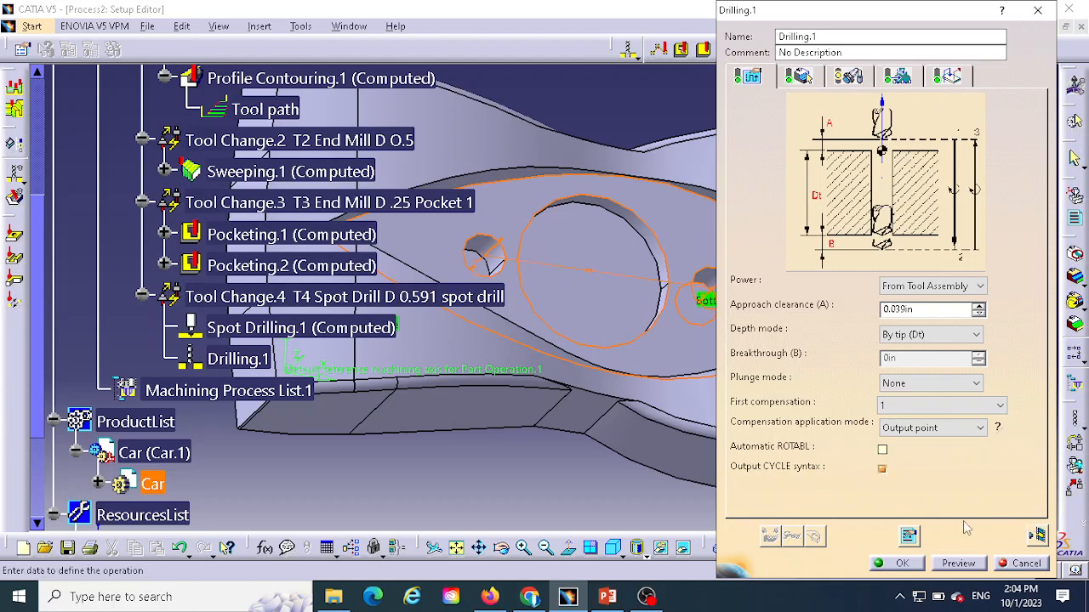
left_click(797, 78)
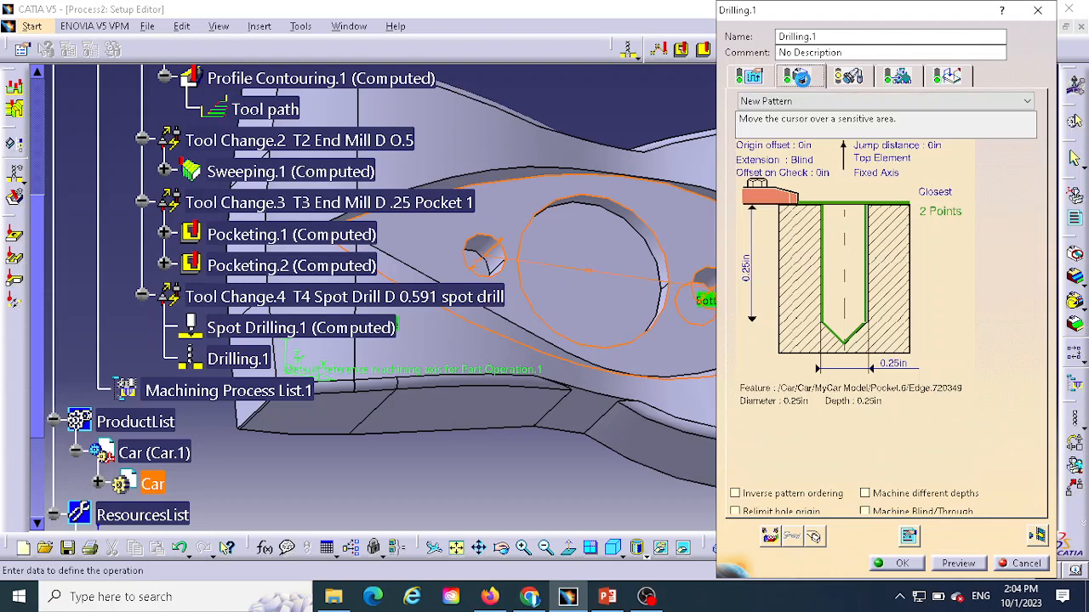
left_click(854, 80)
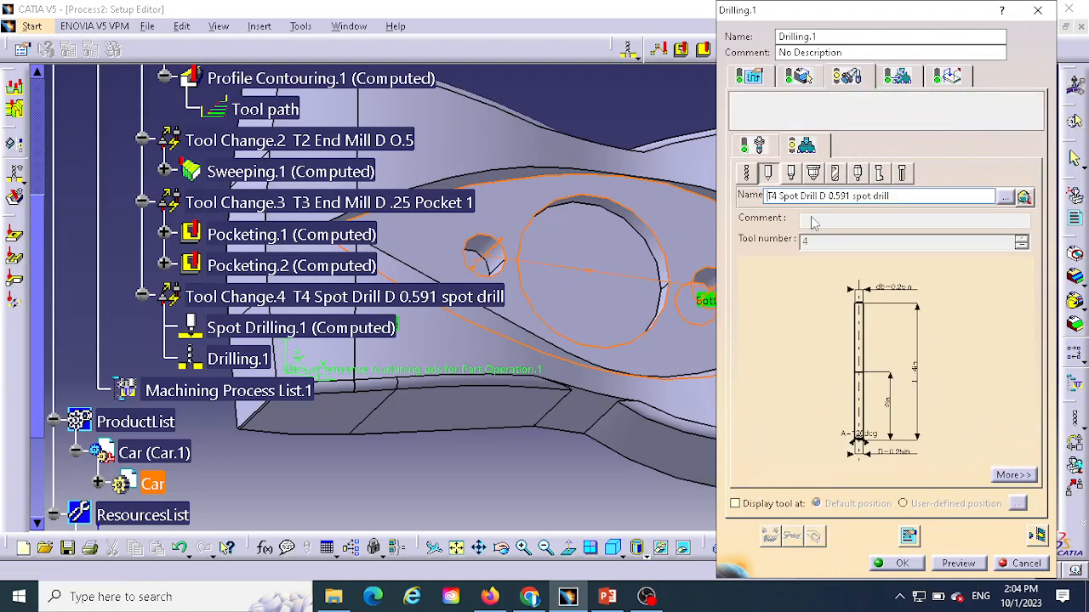
left_click(745, 173)
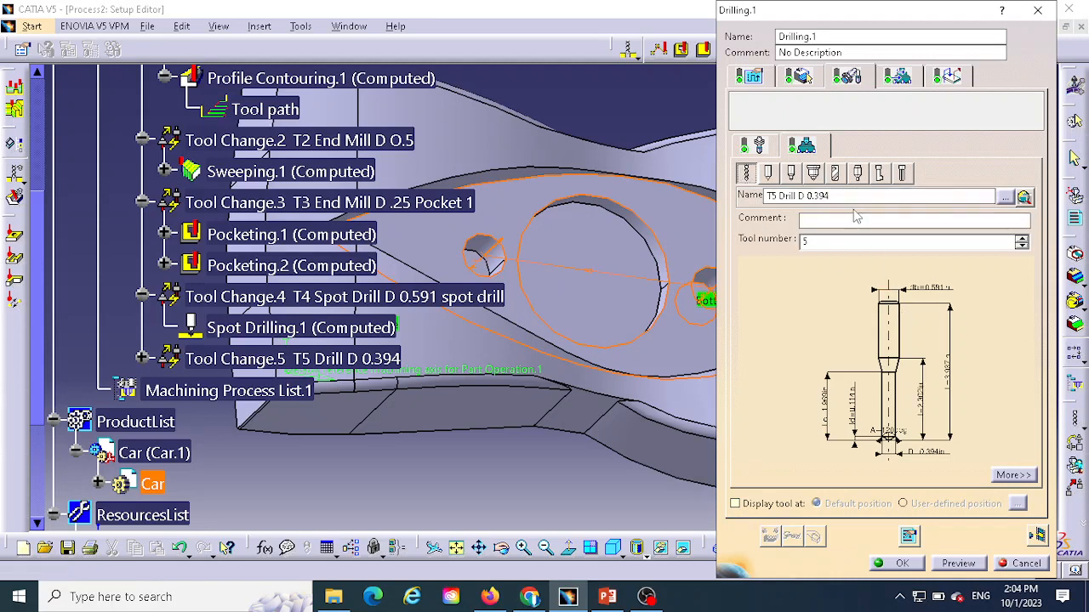
left_click(825, 195)
left_click_drag(825, 196, 806, 199)
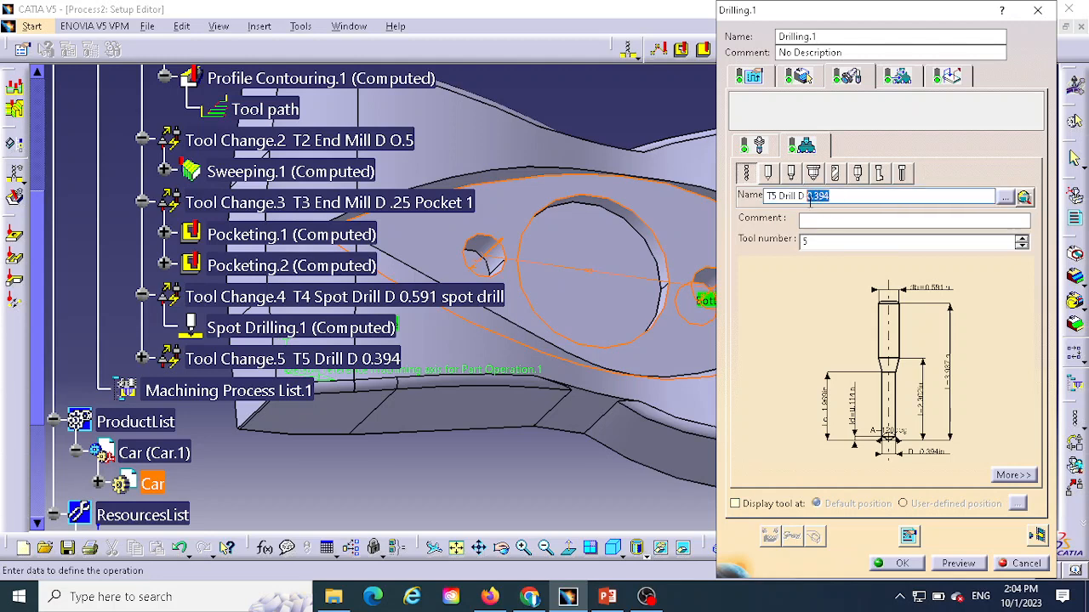
key("BackSpace")
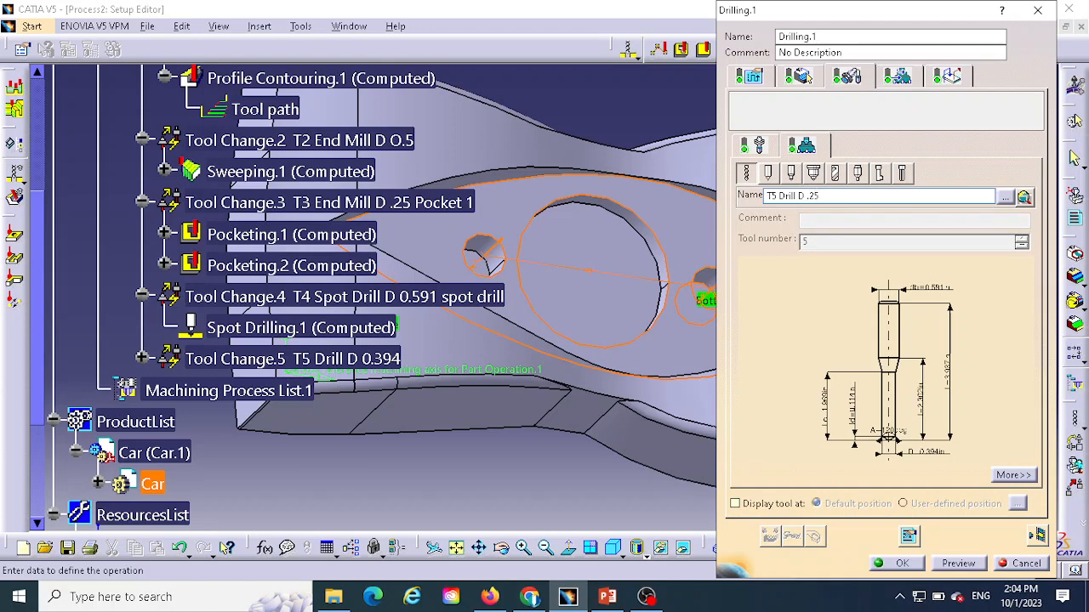
Step: Set the drill's nominal diameter to 0.25 in, overall length to 4 in and cutting length to 2 in
left_click(1012, 476)
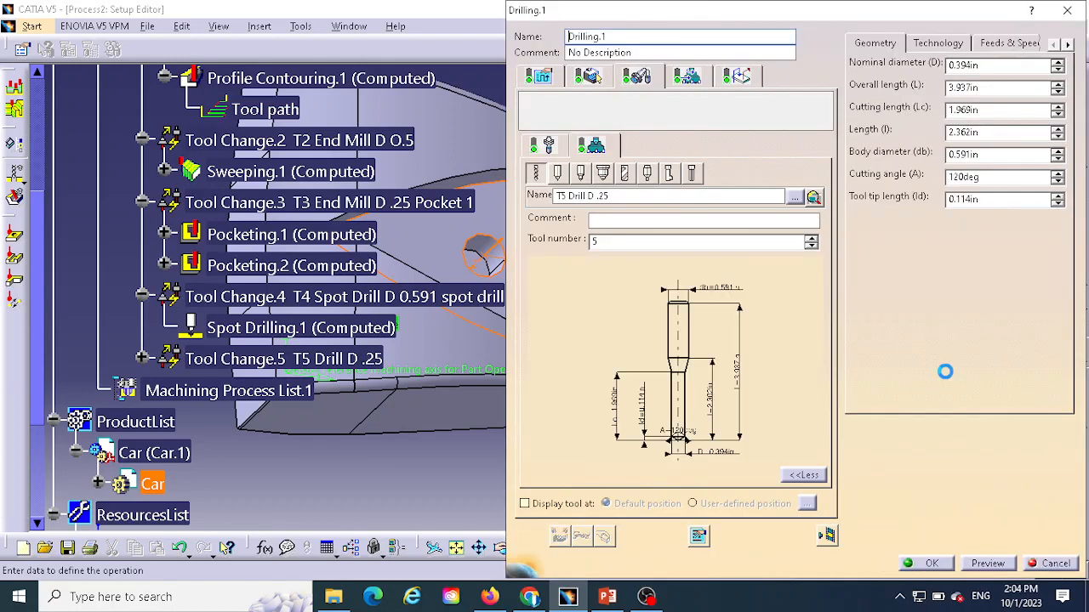
left_click_drag(986, 66, 944, 73)
type(".25")
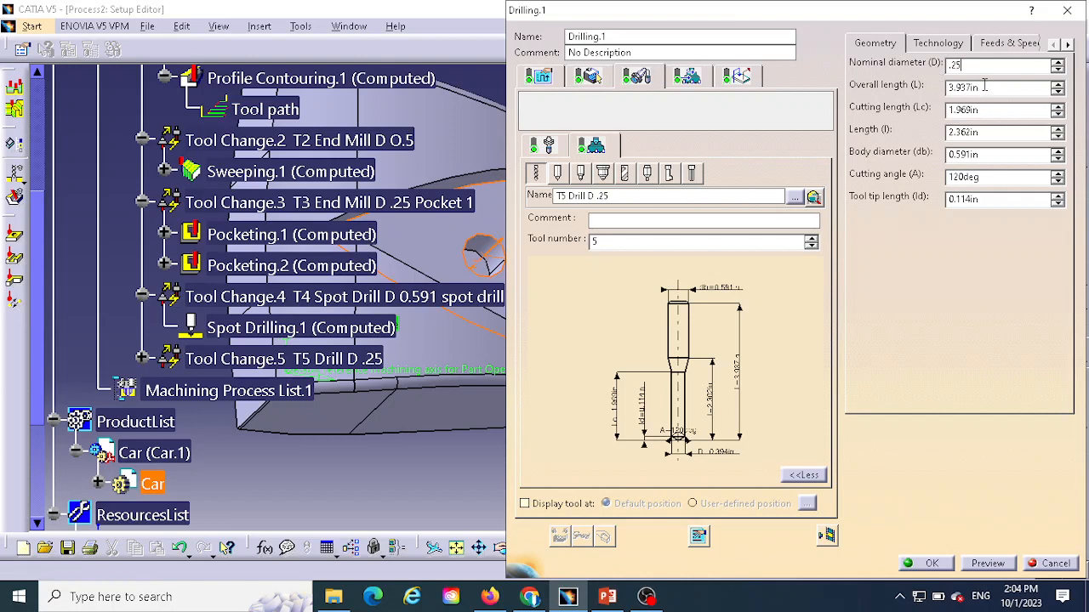
left_click_drag(984, 85, 942, 84)
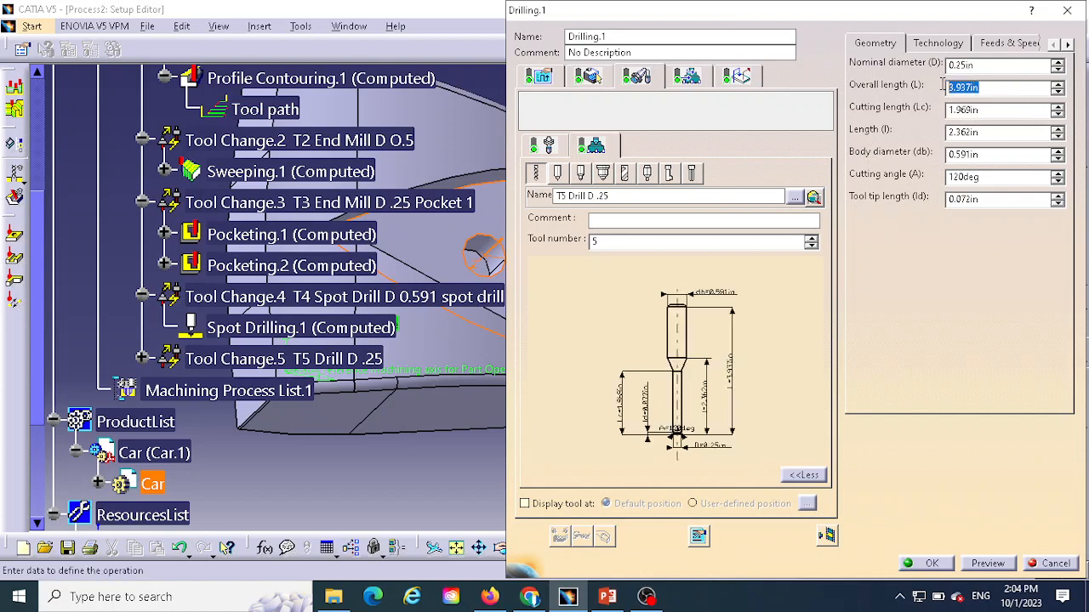
type("4")
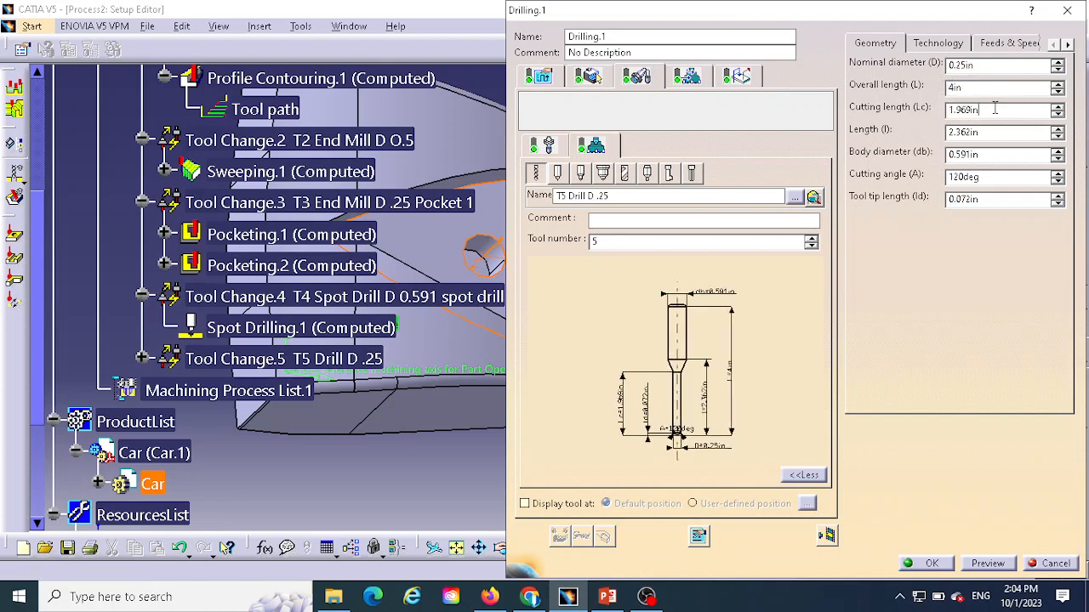
left_click_drag(995, 108, 946, 108)
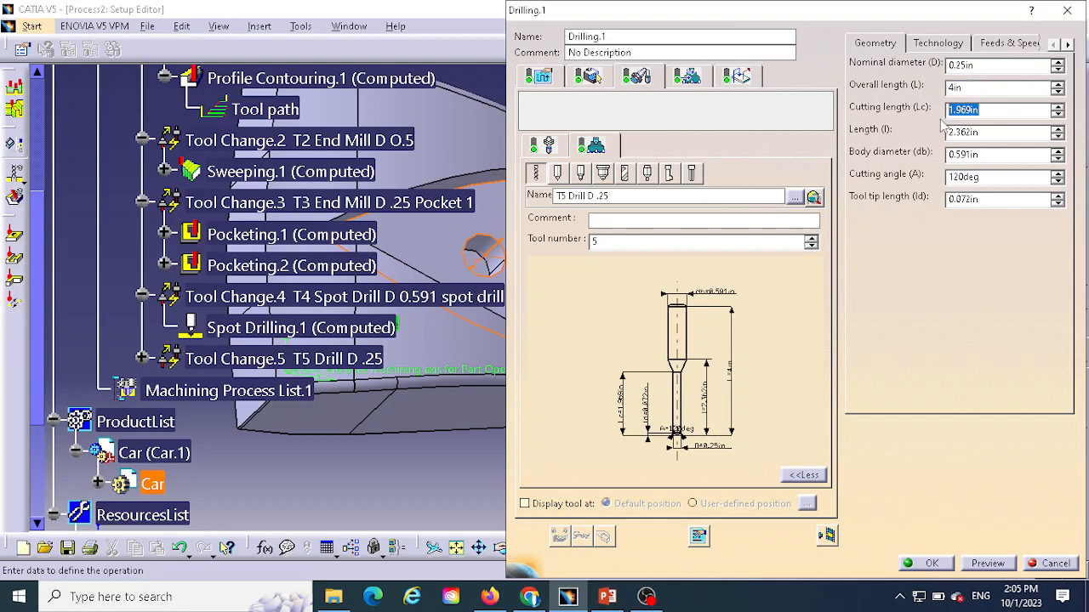
type("2")
Step: Set the drill's length to 4 in, body diameter to 0.25 in and cutting angle to 180 deg
mouse_move(986, 132)
left_mouse_down()
mouse_move(941, 132)
mouse_move(938, 154)
left_mouse_up()
type("4")
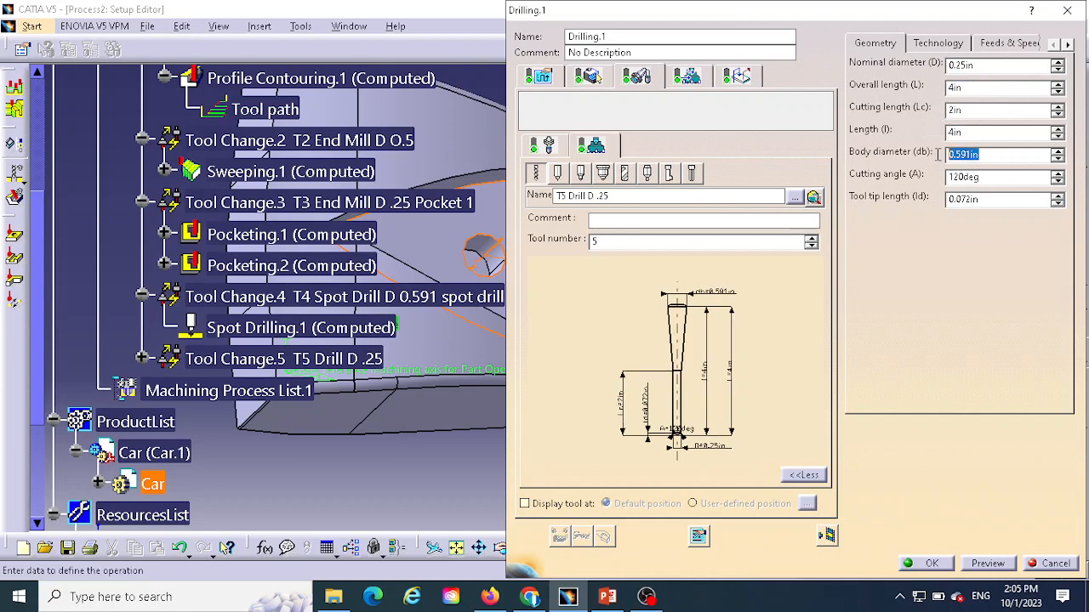
type(".25")
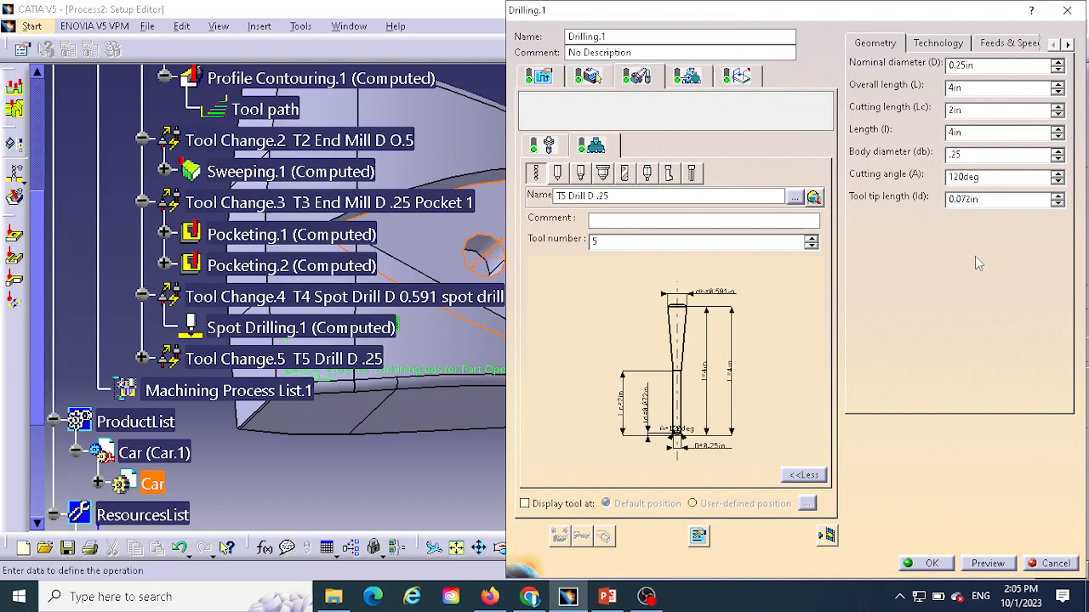
left_click(989, 177)
left_click_drag(991, 177, 965, 178)
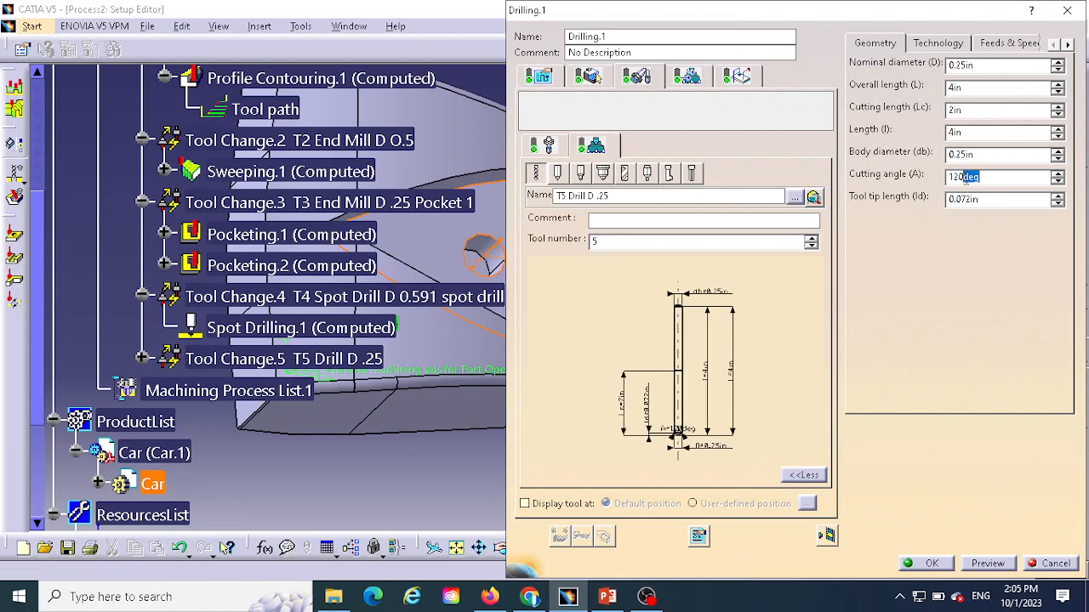
type("180")
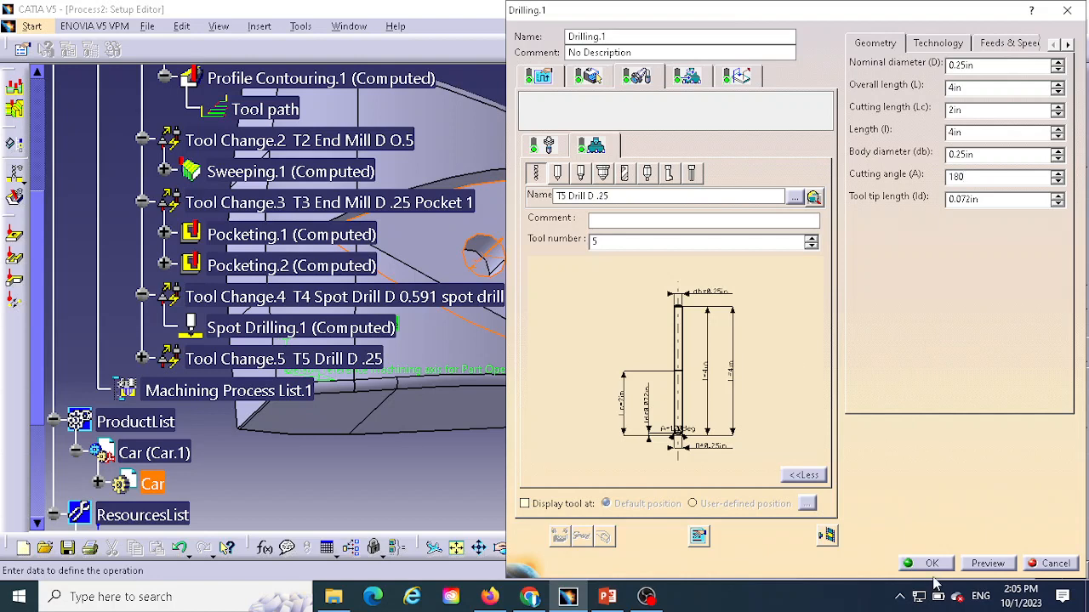
Step: Examine the drill's tip in the tool preview and rename the tool as T5 Drill D .25 drill
left_click(805, 475)
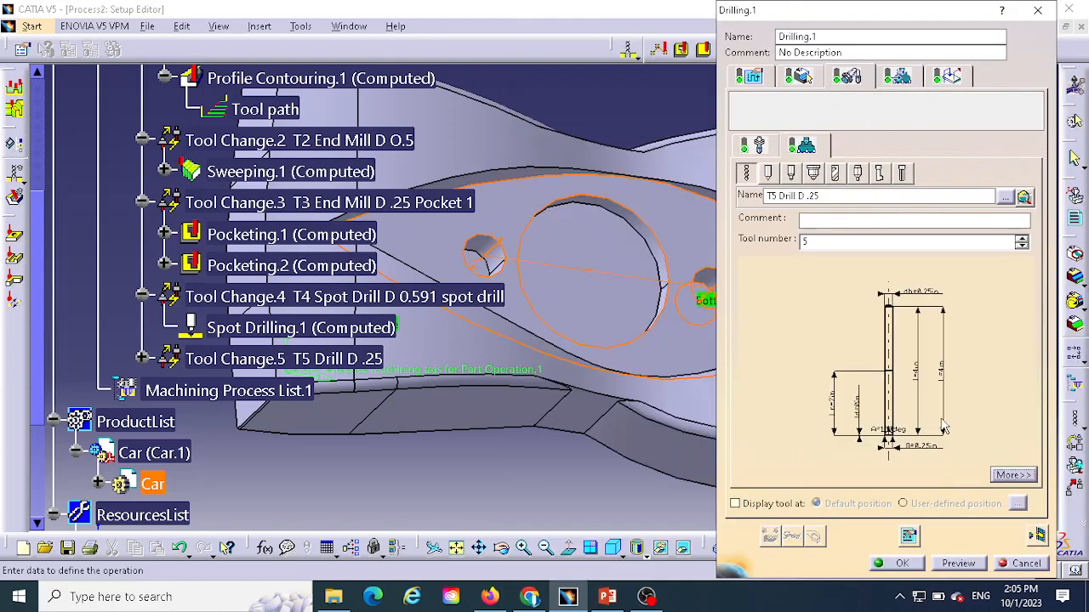
middle_click_drag(939, 409, 975, 331)
middle_click_drag(924, 432, 912, 304)
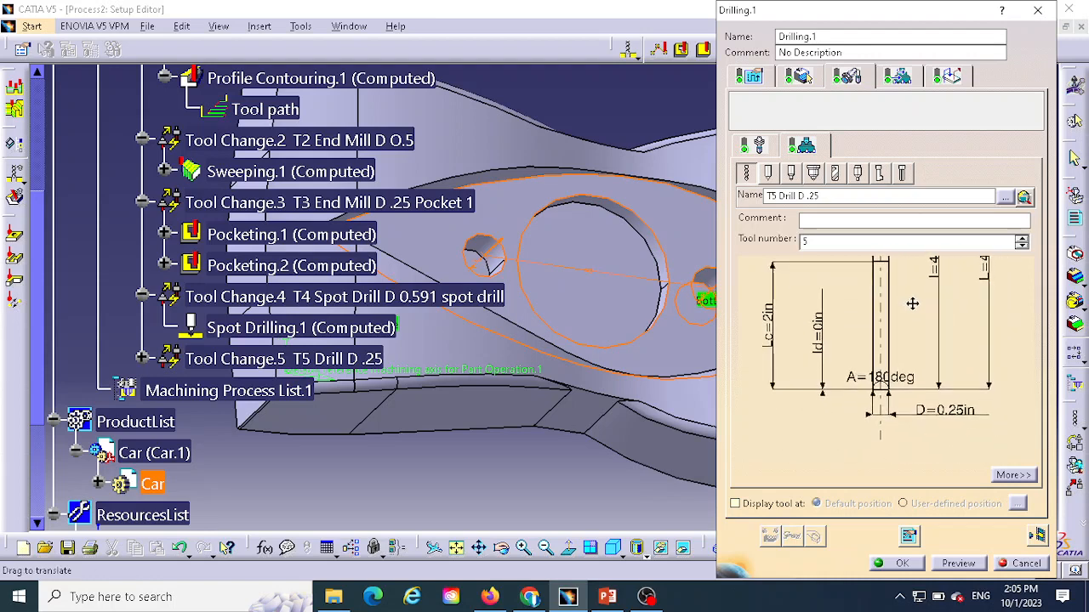
middle_click_drag(911, 400, 928, 352)
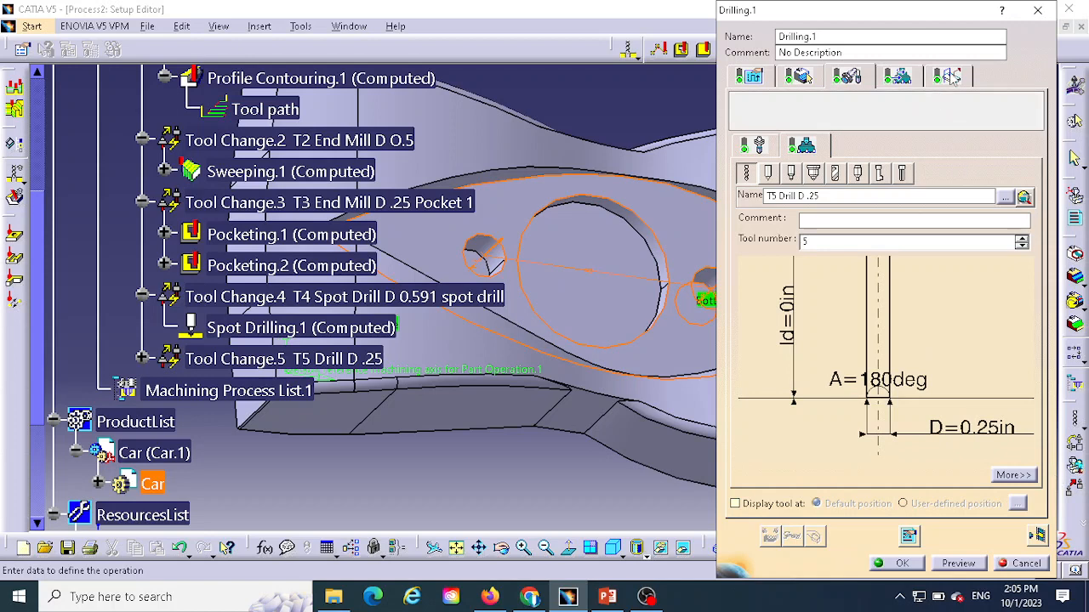
left_click(841, 197)
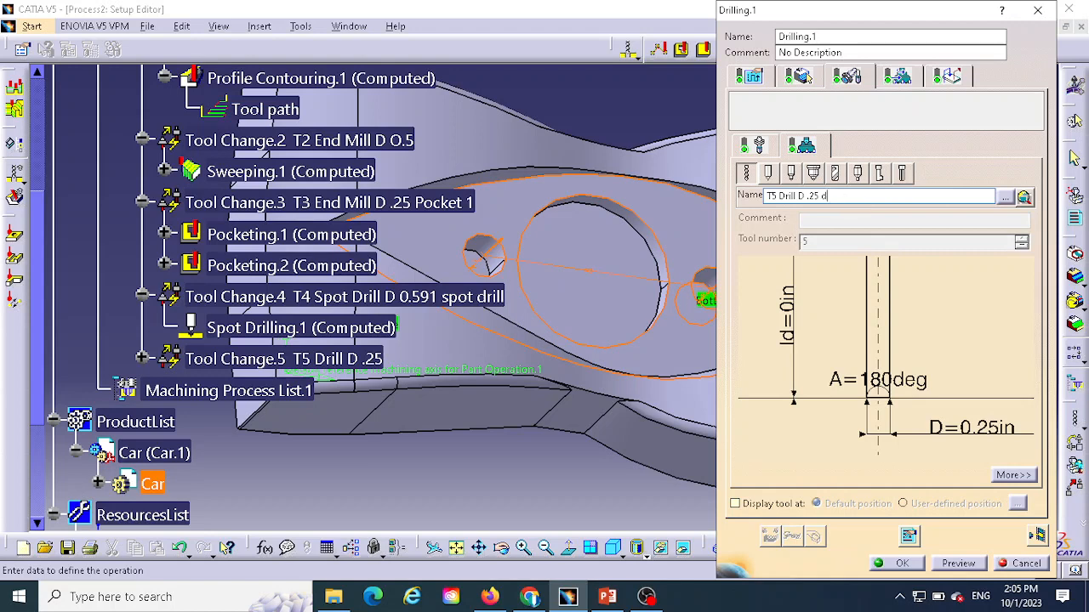
Step: Try turning off the automatic feedrate computation from tooling feeds and speeds for the drilling operation, and turn it back on
left_click(953, 77)
left_click(893, 77)
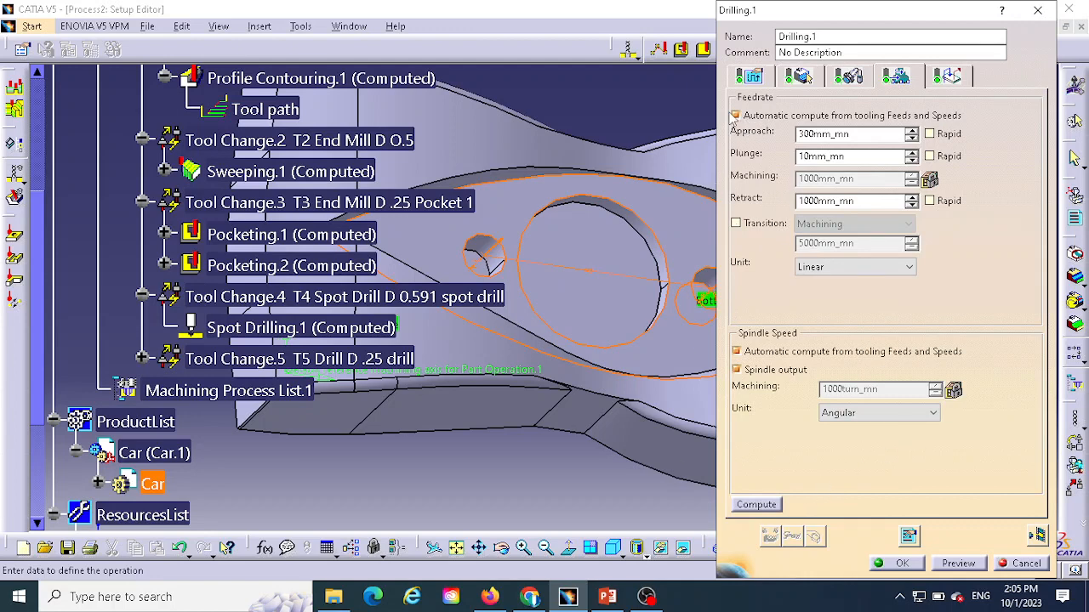
left_click(737, 115)
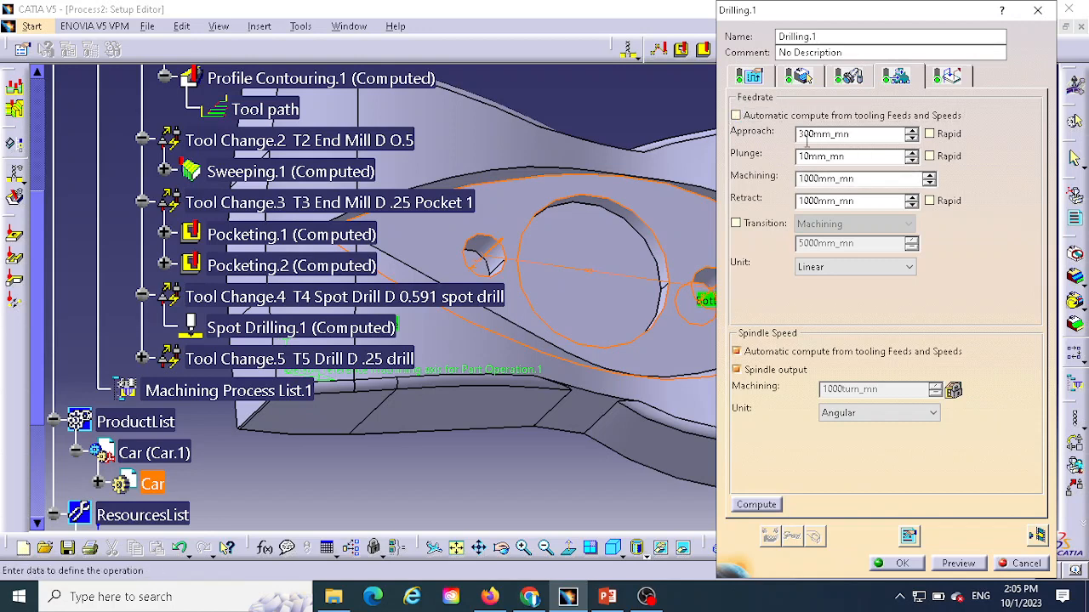
left_click(736, 116)
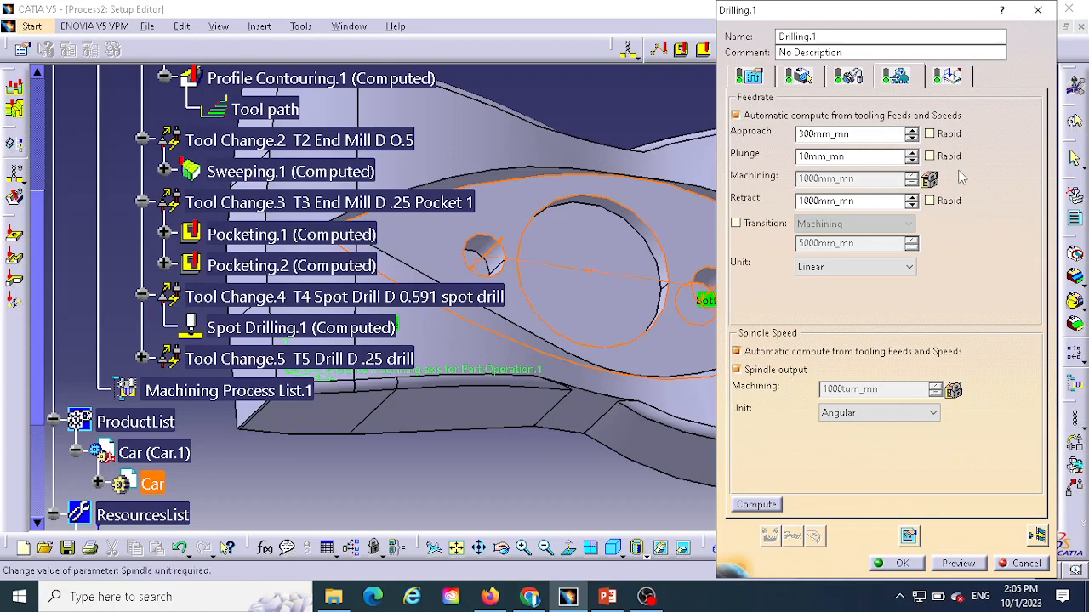
Step: Add an axial motion to both the approach and the retract macros of the drilling operation
left_click(951, 77)
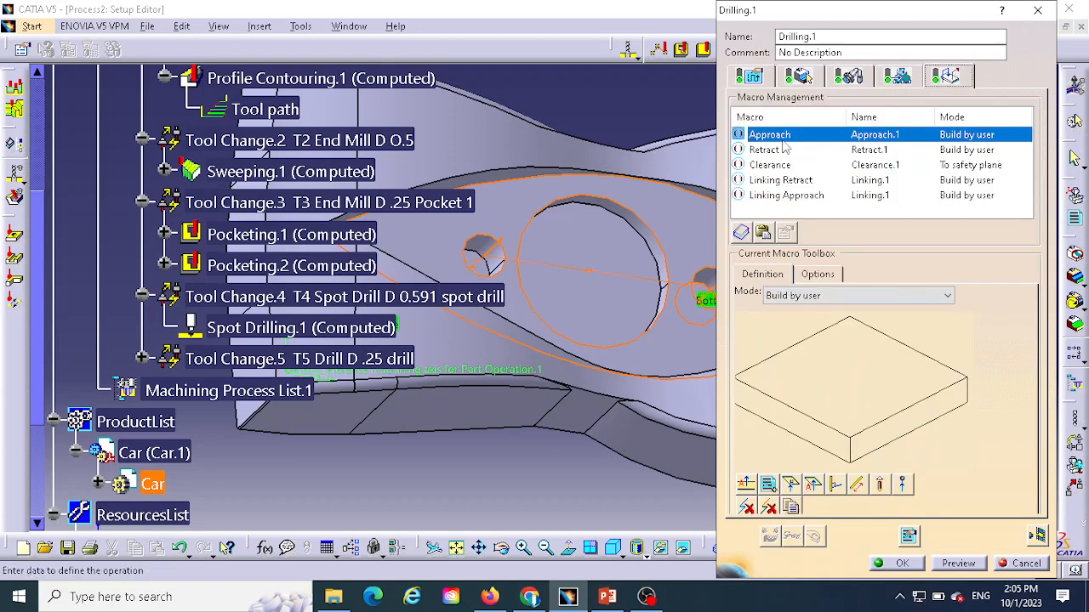
left_click(745, 489)
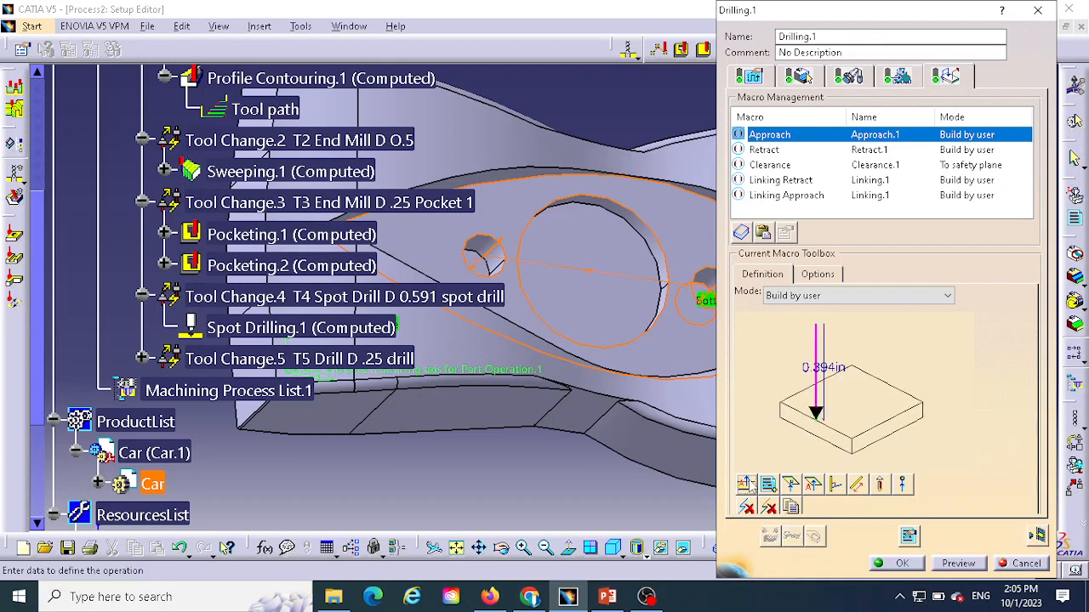
left_click(764, 149)
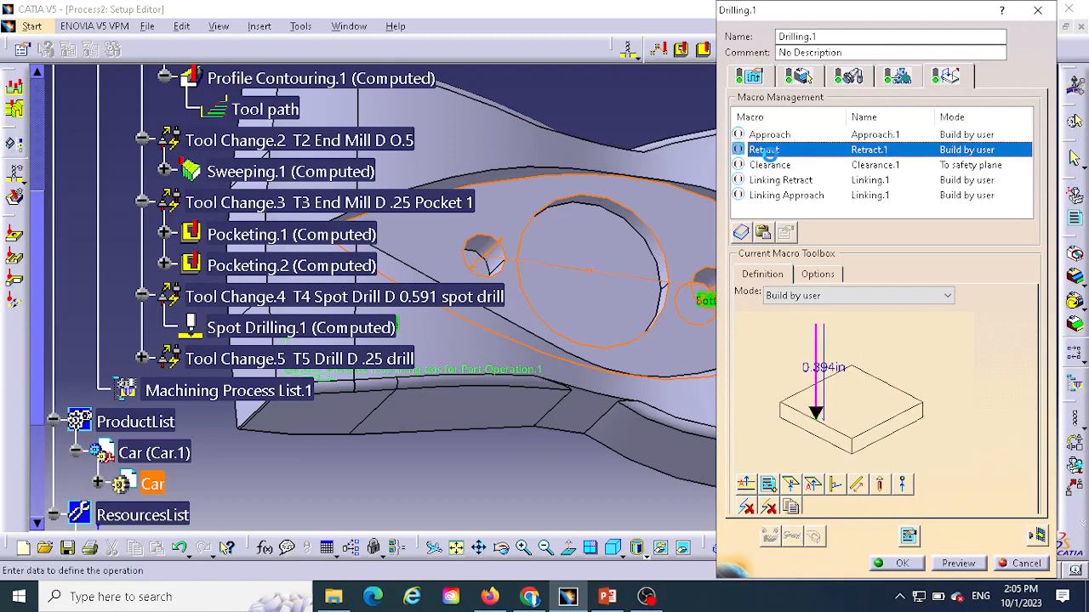
left_click(746, 481)
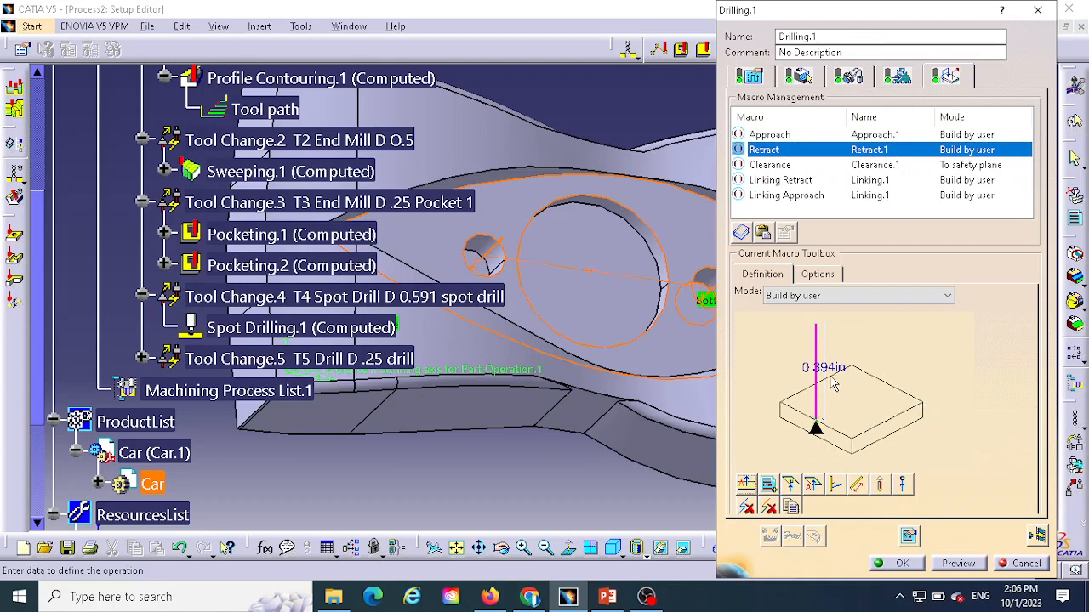
left_click(769, 135)
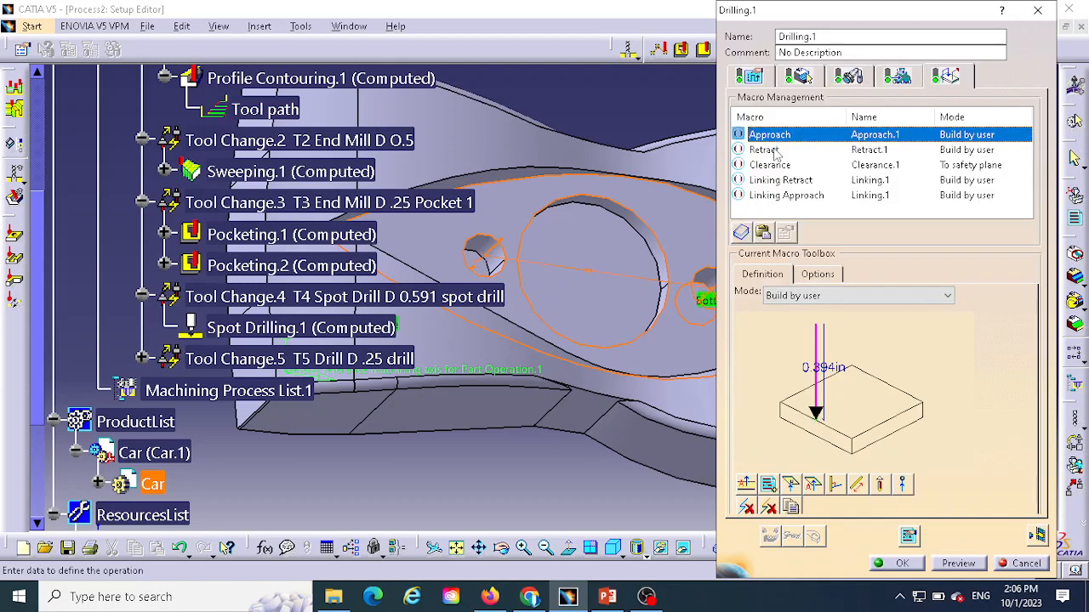
left_click(774, 151)
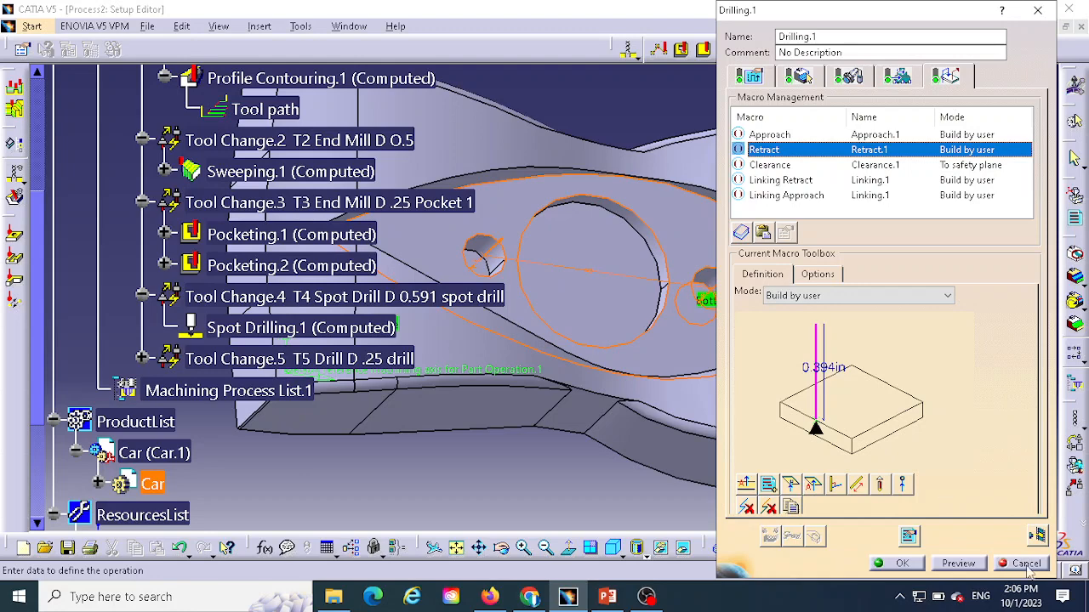
Step: Replay the drilling tool path, run the full material removal simulation and examine the drill's final position over the holes
left_click(1035, 533)
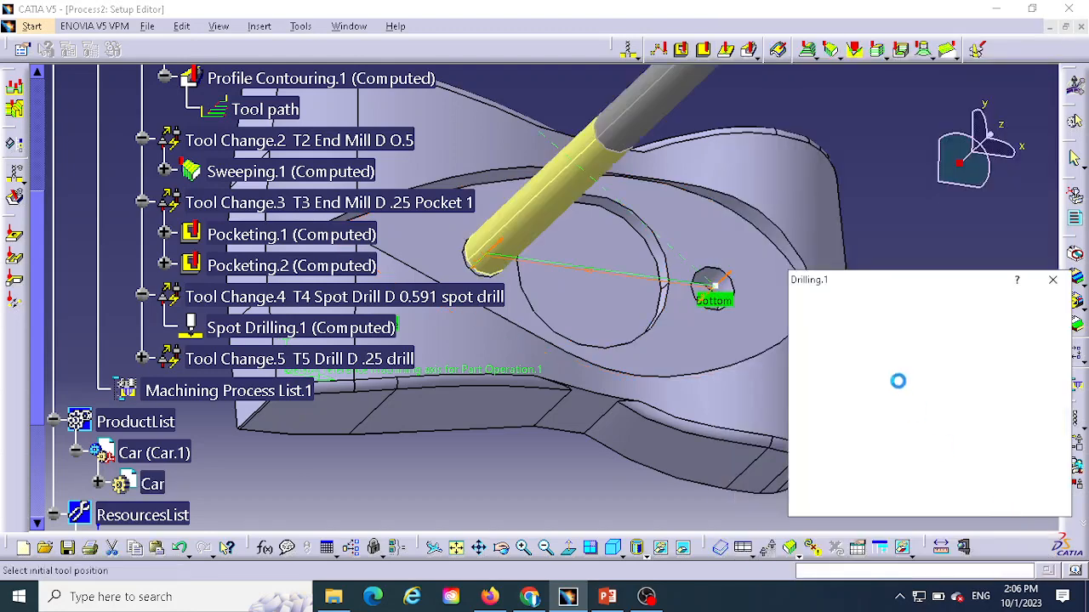
middle_click_drag(620, 488, 505, 354)
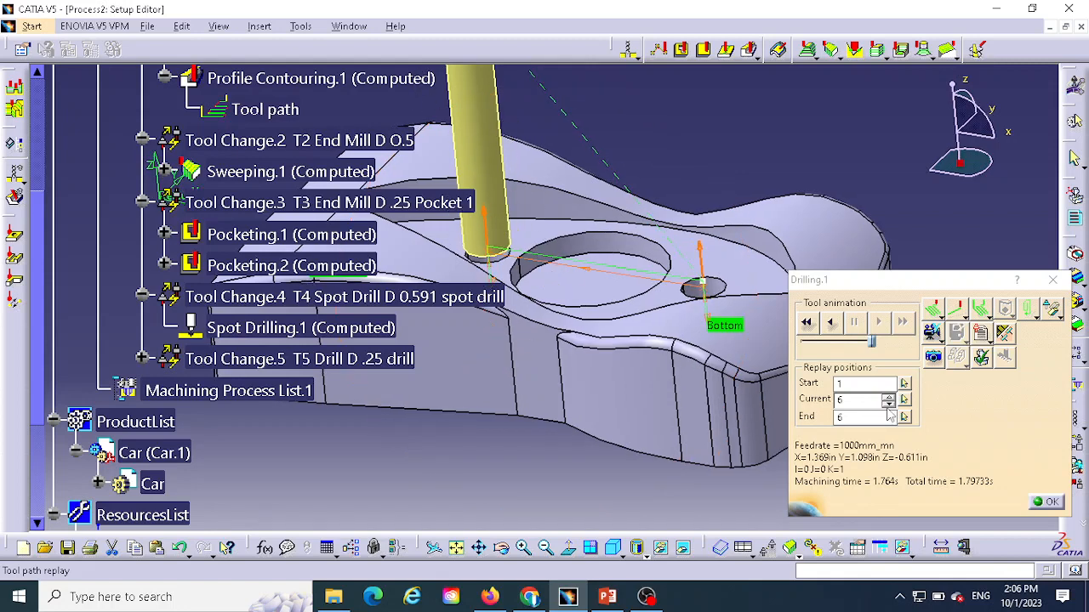
left_click(932, 332)
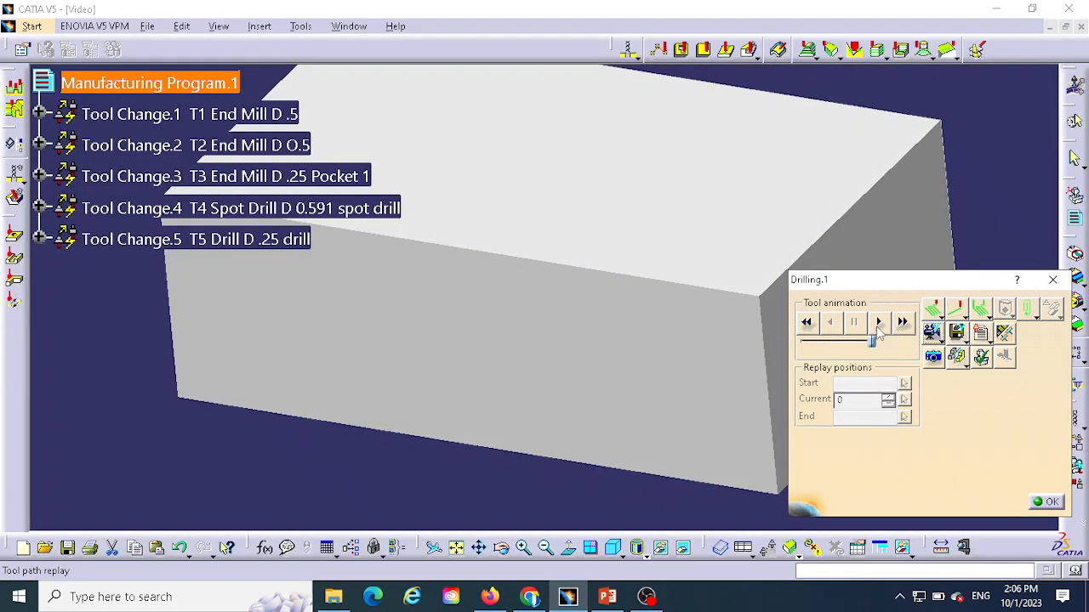
left_click(878, 325)
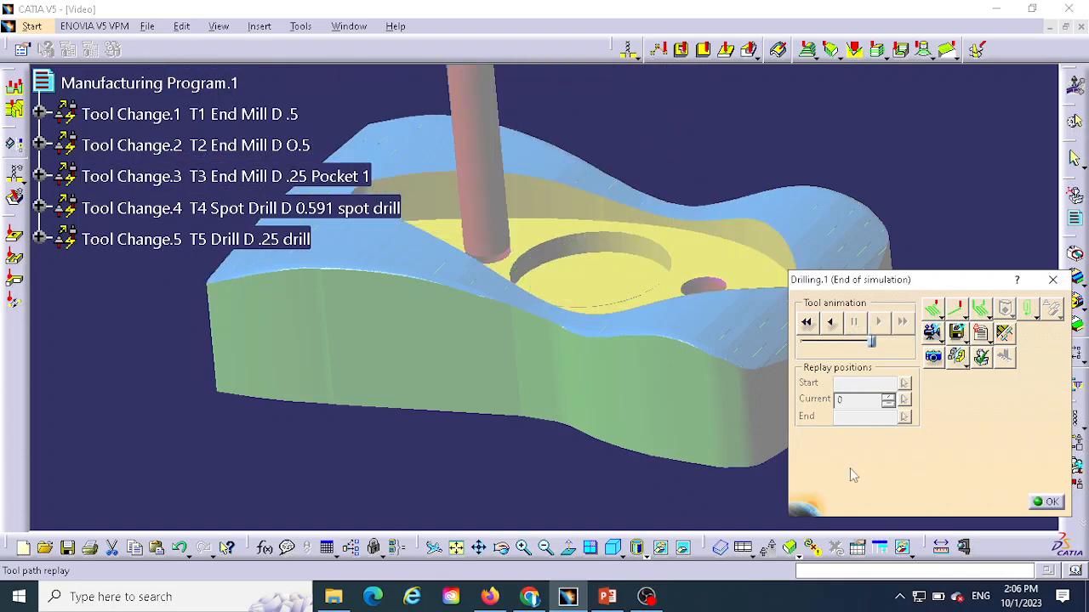
mouse_move(673, 161)
middle_mouse_down()
mouse_move(629, 228)
mouse_move(499, 318)
mouse_move(596, 255)
mouse_move(681, 158)
mouse_move(632, 211)
mouse_move(595, 340)
mouse_move(685, 274)
mouse_move(665, 199)
mouse_move(675, 150)
mouse_move(658, 165)
mouse_move(632, 160)
mouse_move(638, 171)
middle_mouse_up()
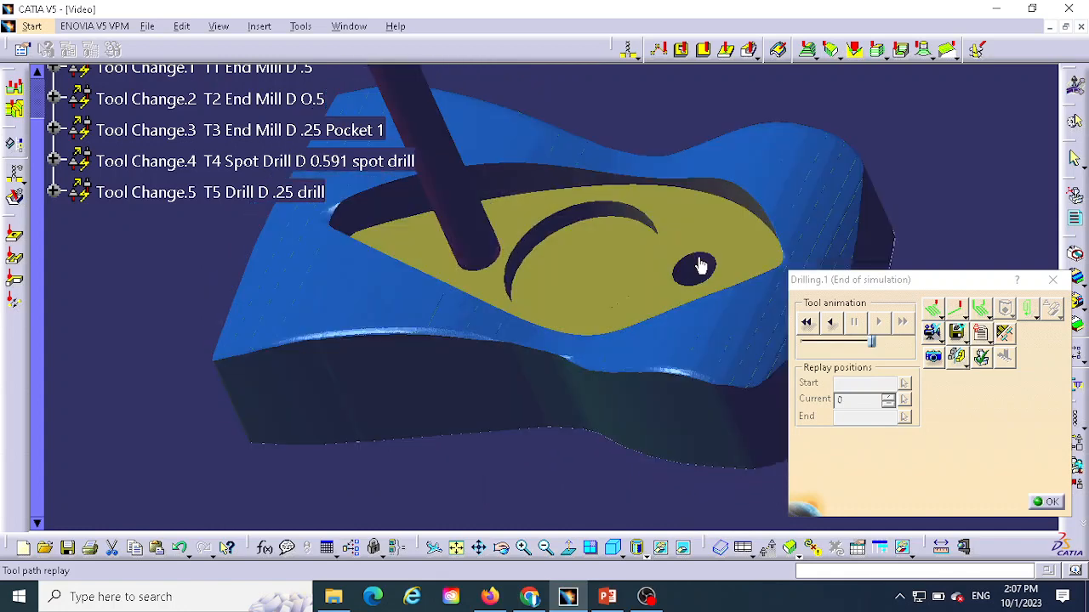
left_click(1036, 503)
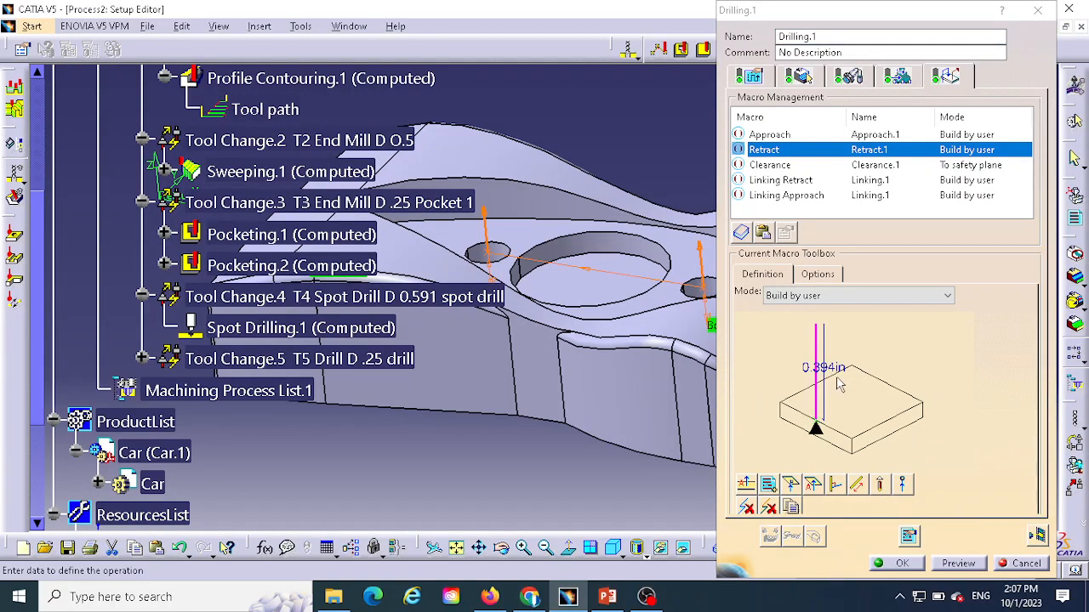
Step: Set the axial motion distance to 1 in for both the approach and the retract macros
left_click(765, 136)
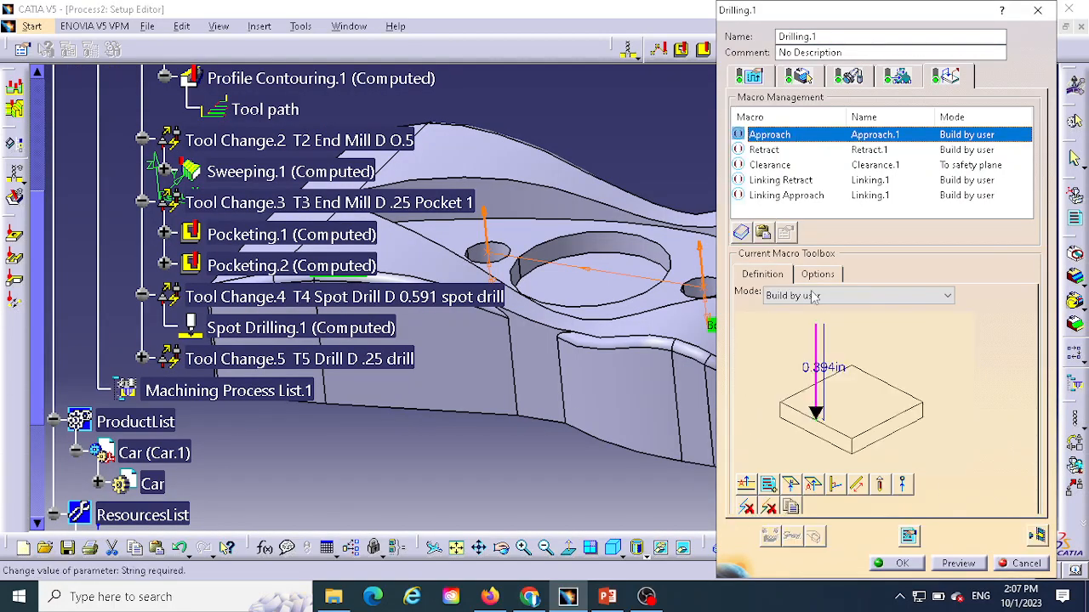
double_click(832, 370)
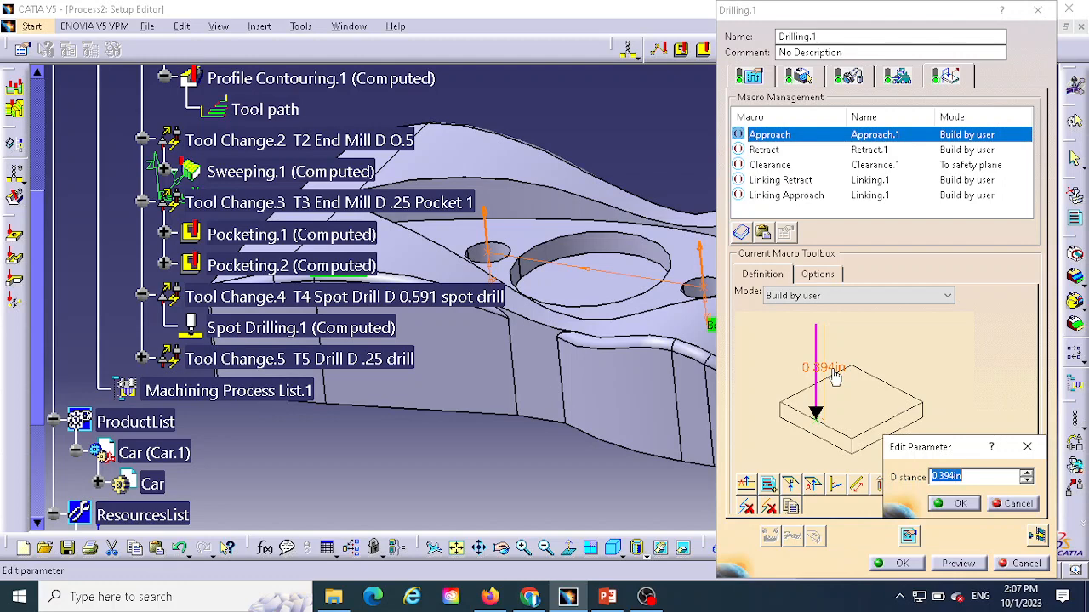
type("1")
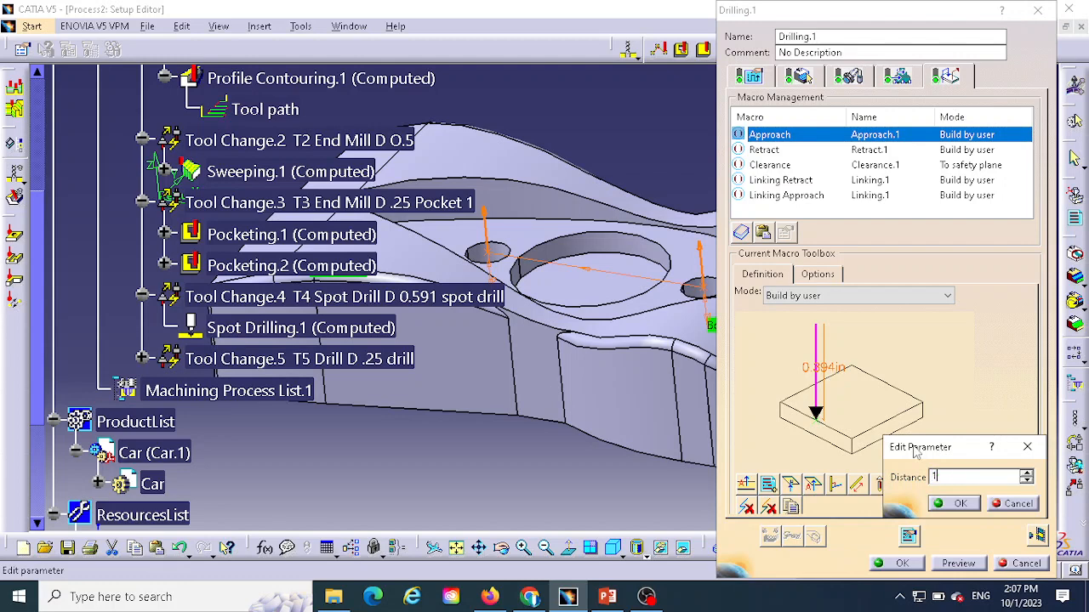
left_click(958, 505)
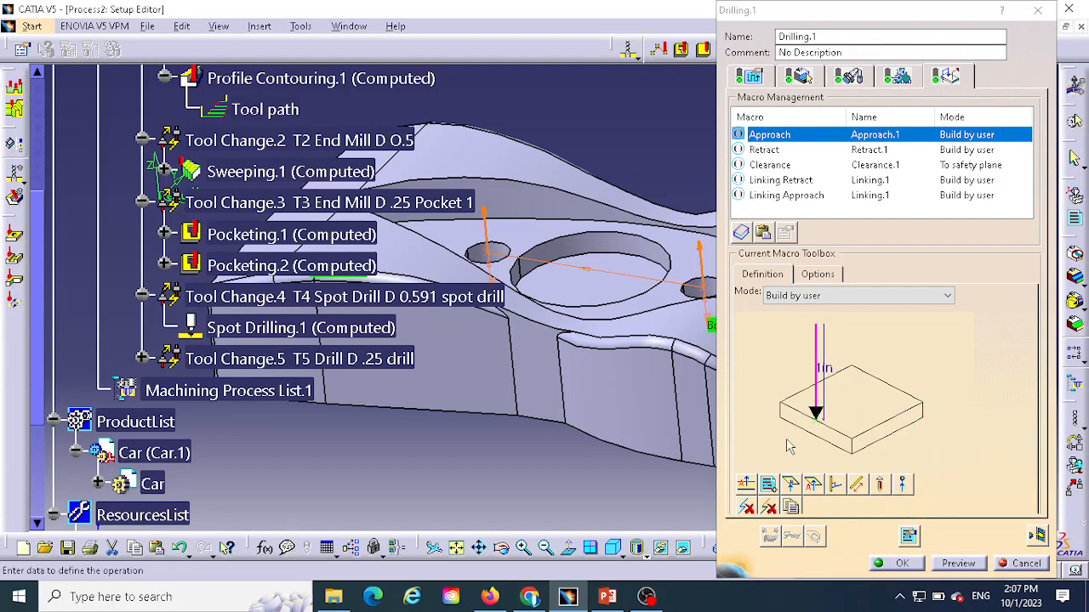
left_click(762, 150)
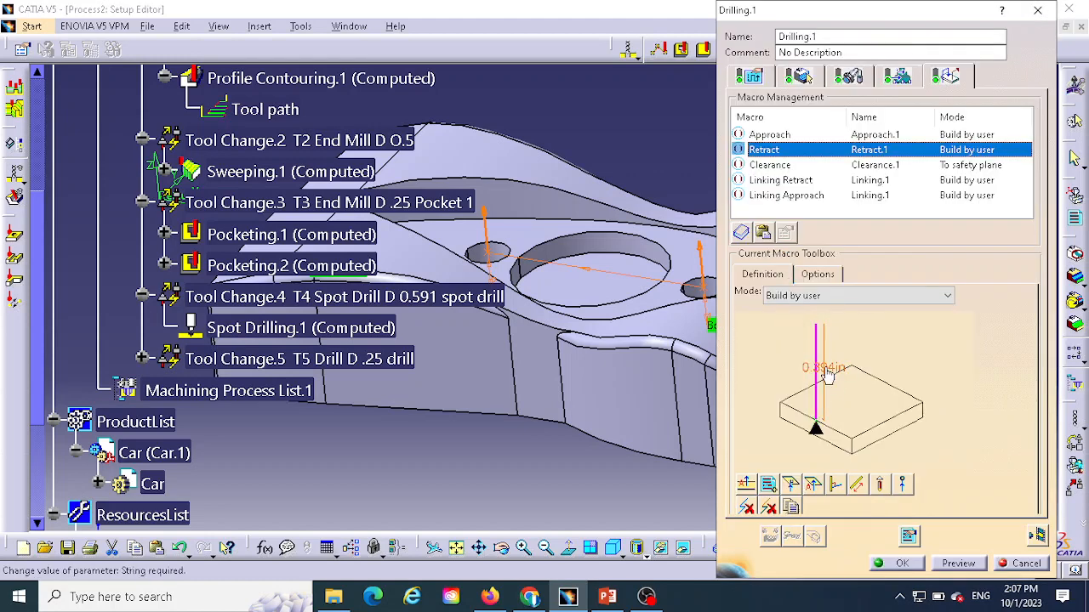
double_click(825, 371)
type("1")
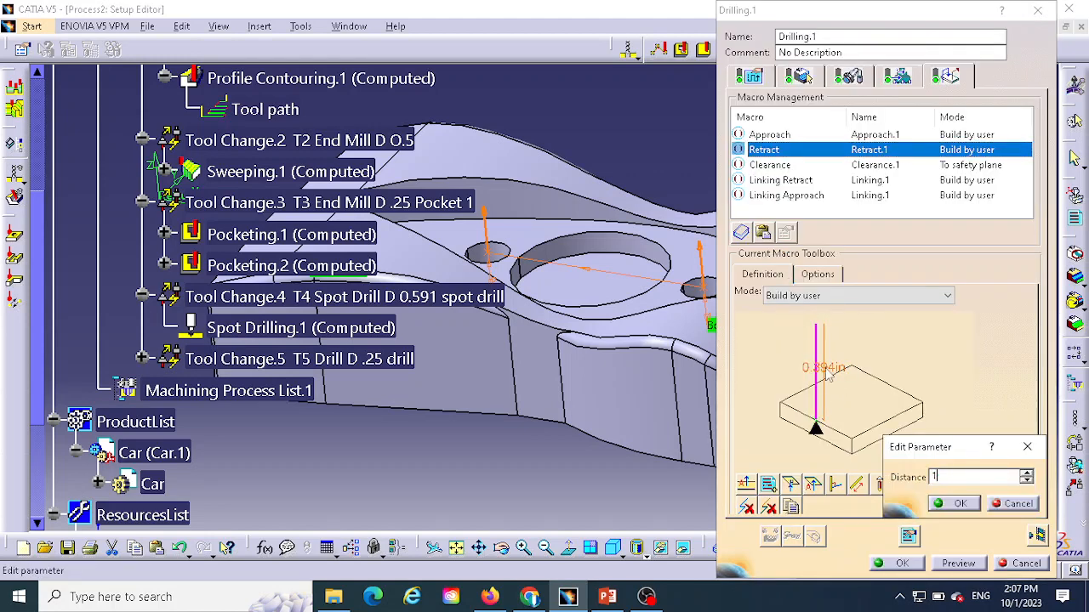
left_click(958, 505)
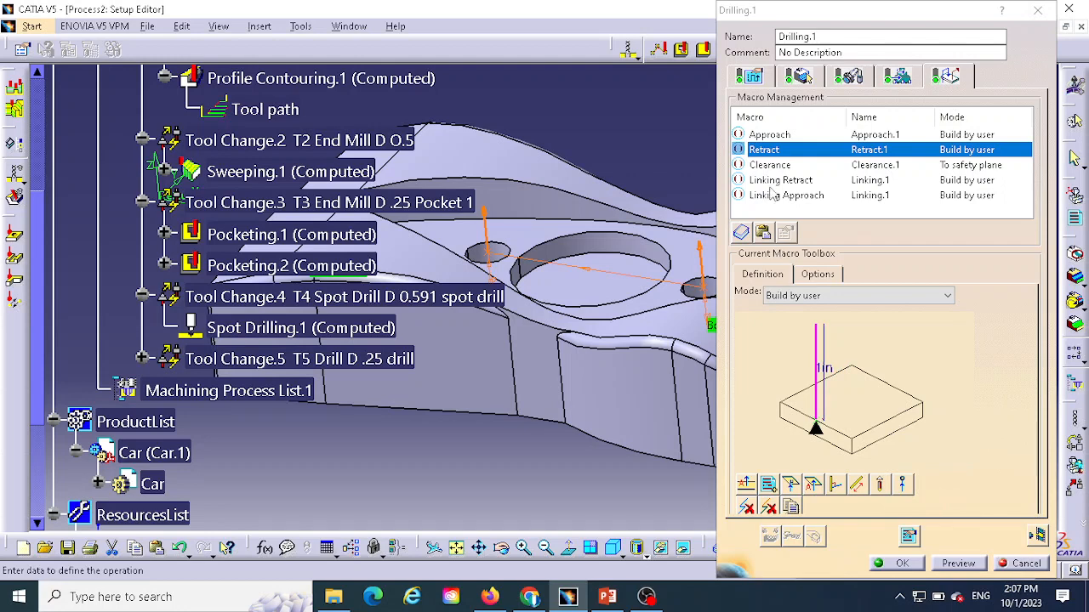
Step: Set the drilling strategy's approach clearance (A) to 1 in
left_click(800, 78)
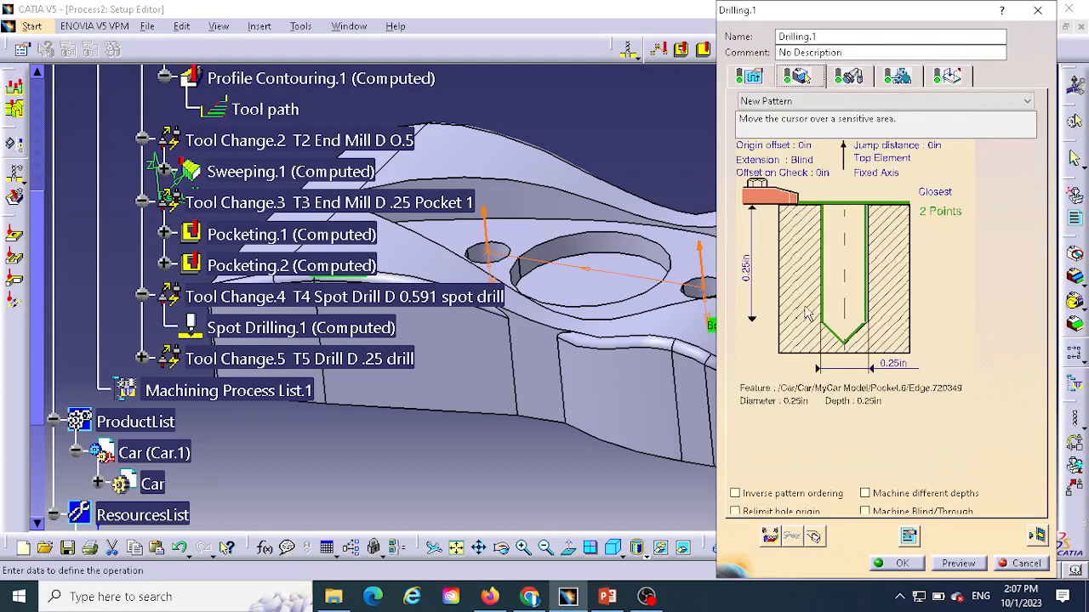
left_click(749, 78)
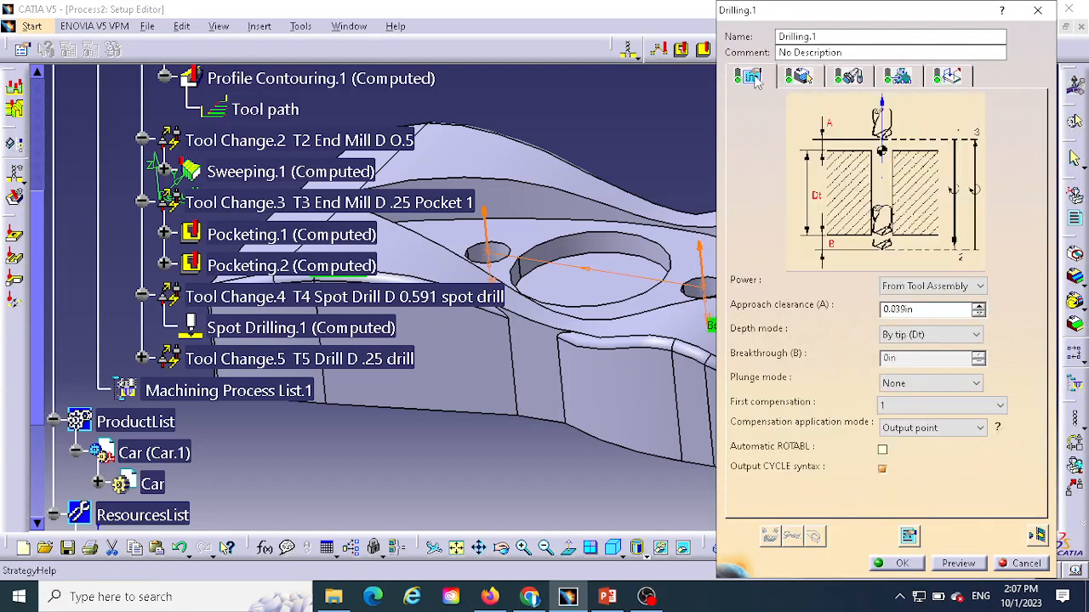
left_click_drag(914, 312, 880, 294)
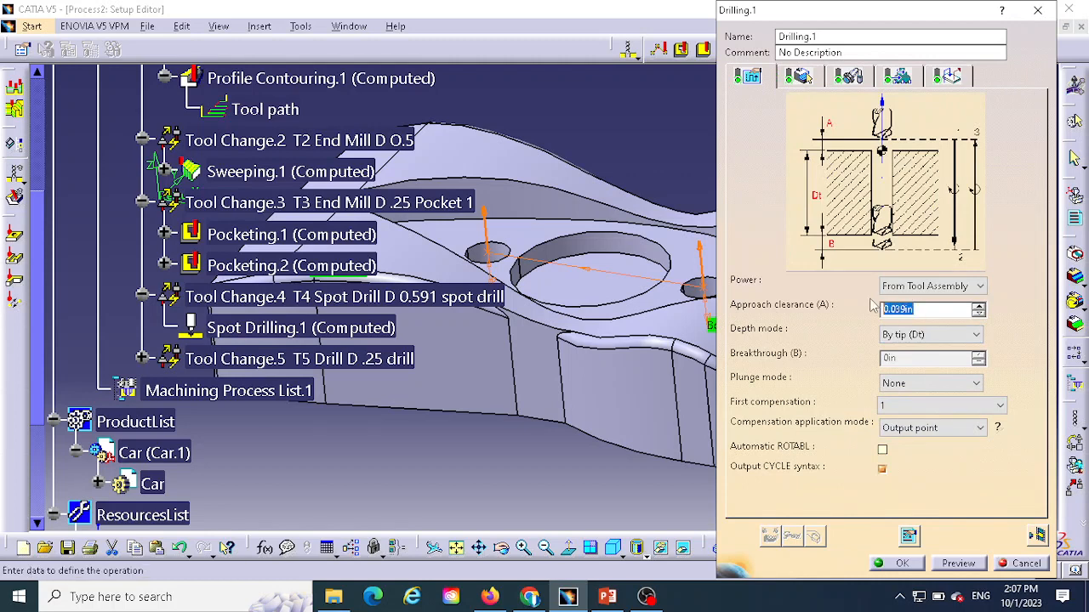
type("1")
Step: Replay the updated drilling tool path, rerun the full material removal simulation and inspect the drilled holes and tool clearance
left_click(1036, 536)
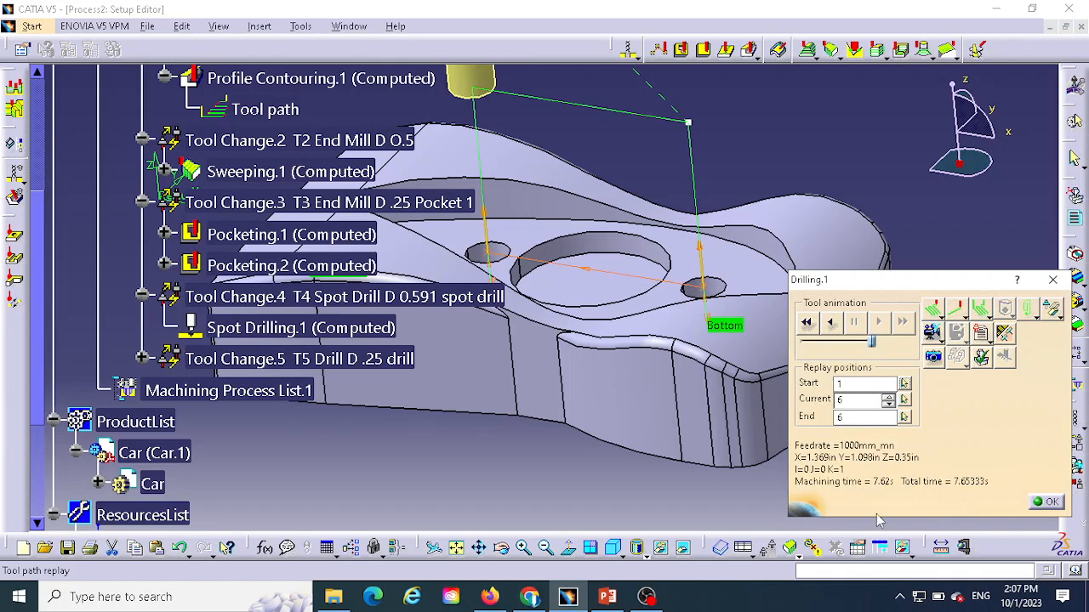
left_click(933, 333)
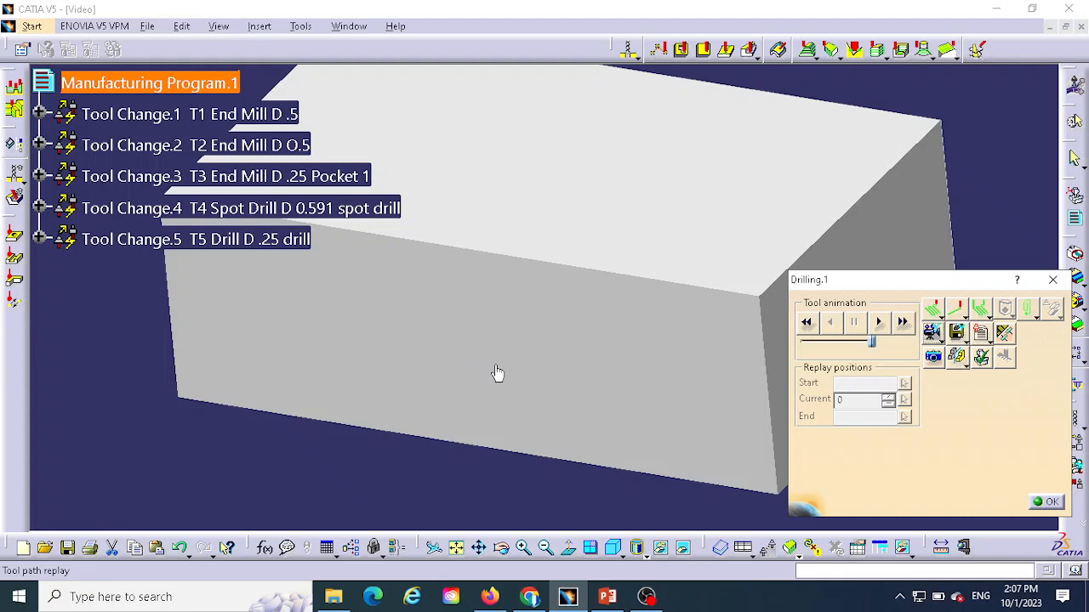
left_click(879, 323)
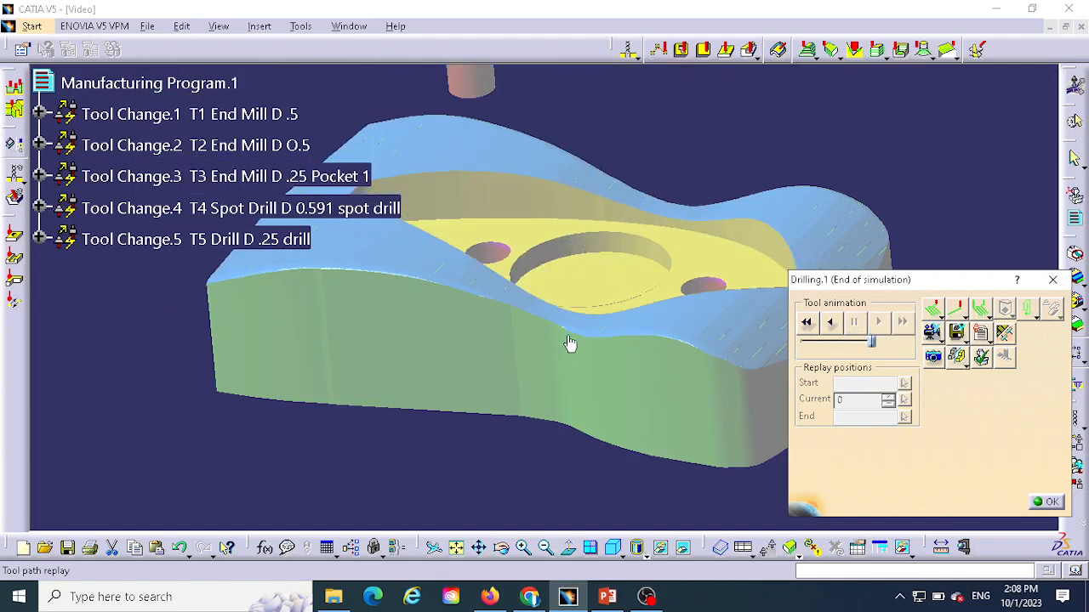
middle_click_drag(541, 231, 488, 326)
scroll(519, 264, "down", 1)
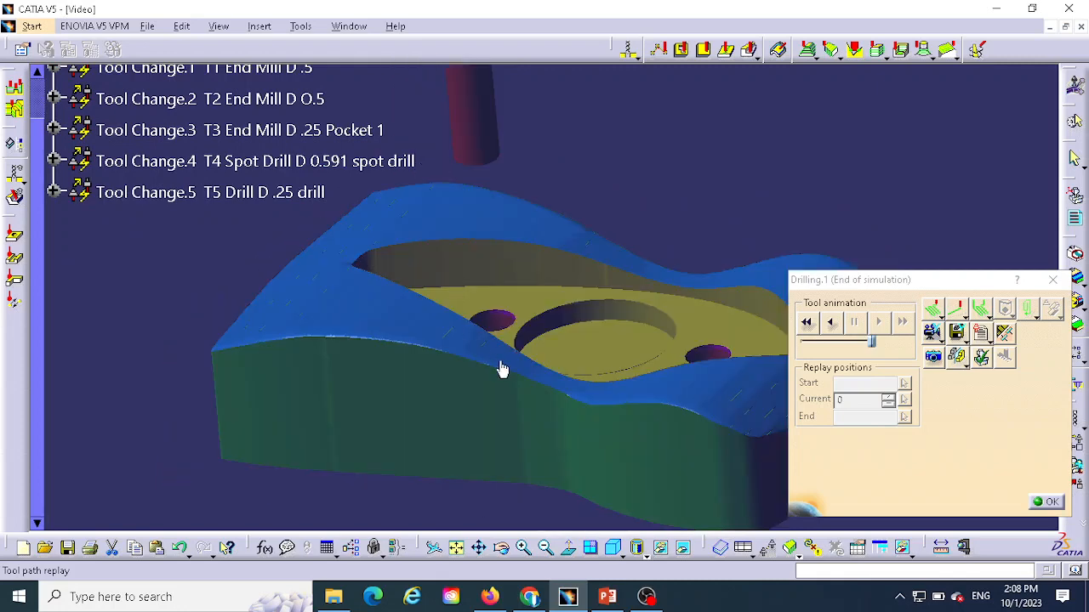
middle_click_drag(502, 368, 526, 156)
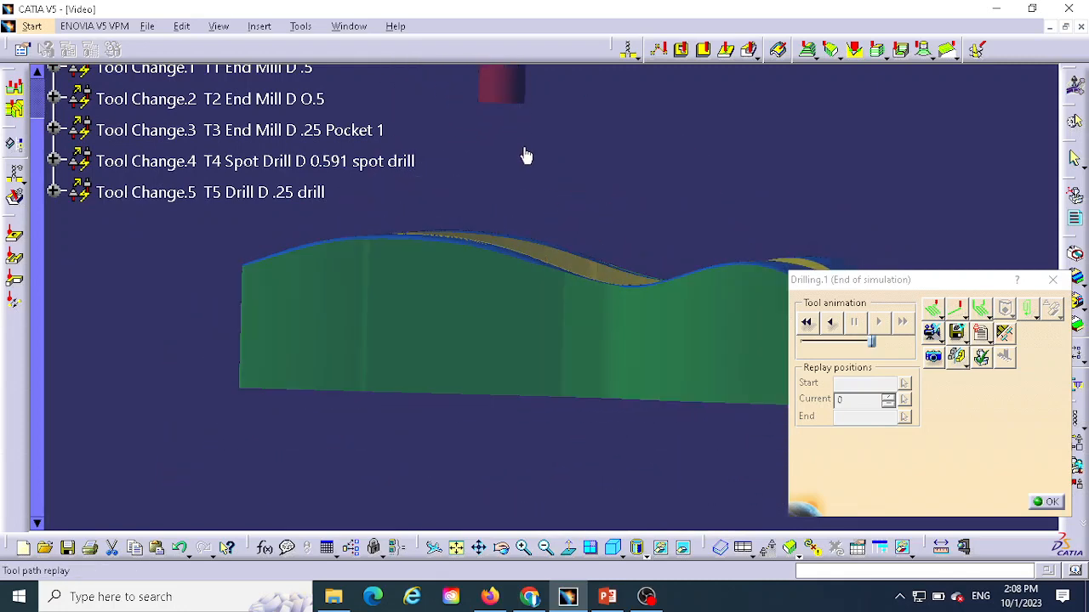
middle_click_drag(539, 212, 498, 198)
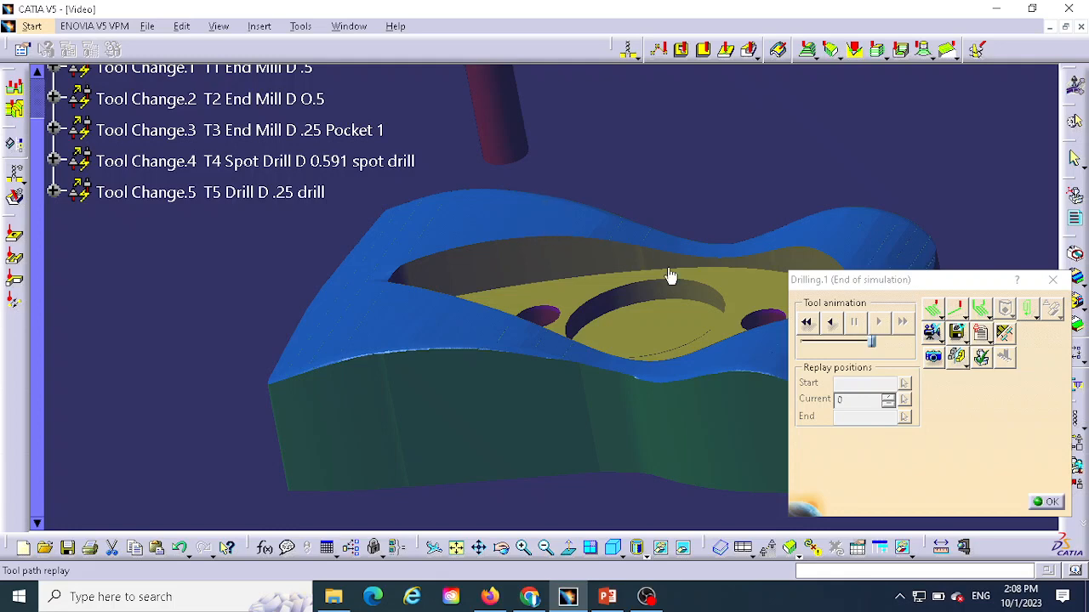
left_click(1048, 502)
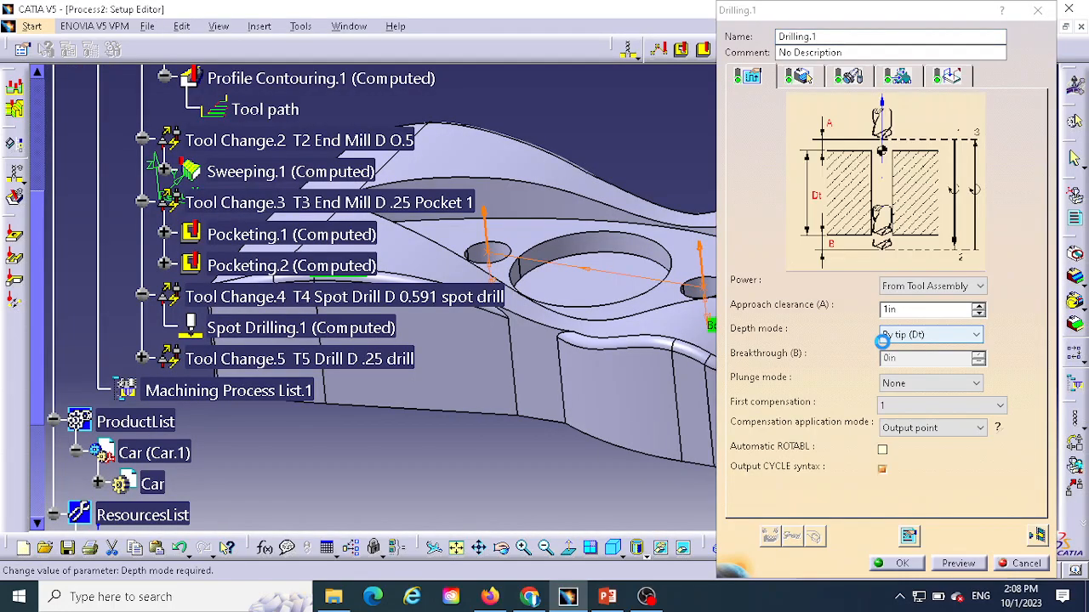
Step: Accept the drilling operation's settings and return to the machining program
middle_click_drag(438, 417, 528, 405)
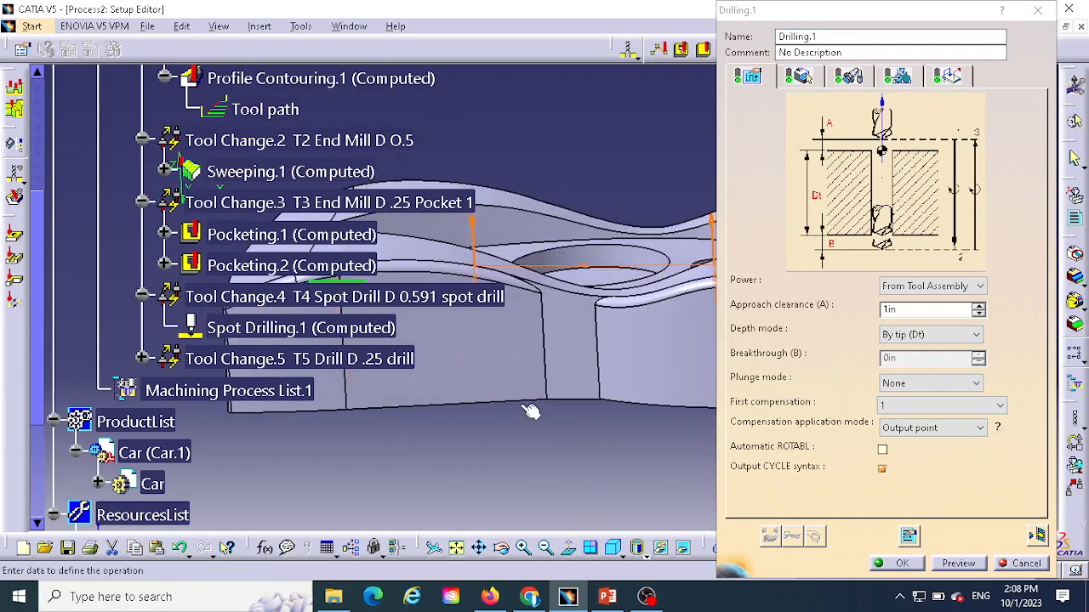
left_click(902, 564)
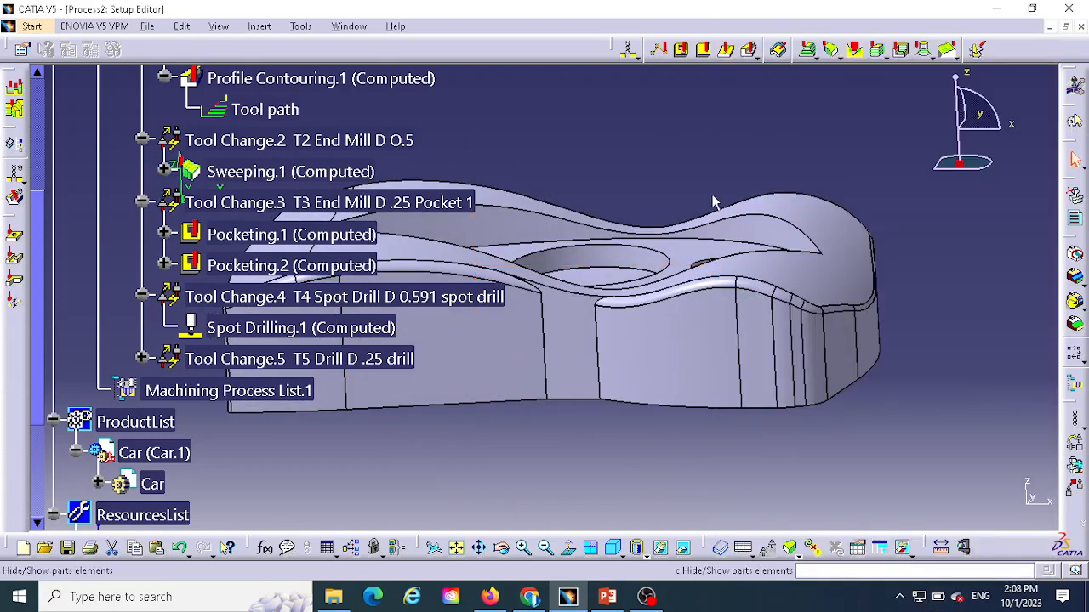
middle_click_drag(712, 199, 562, 273)
scroll(336, 303, "up", 3)
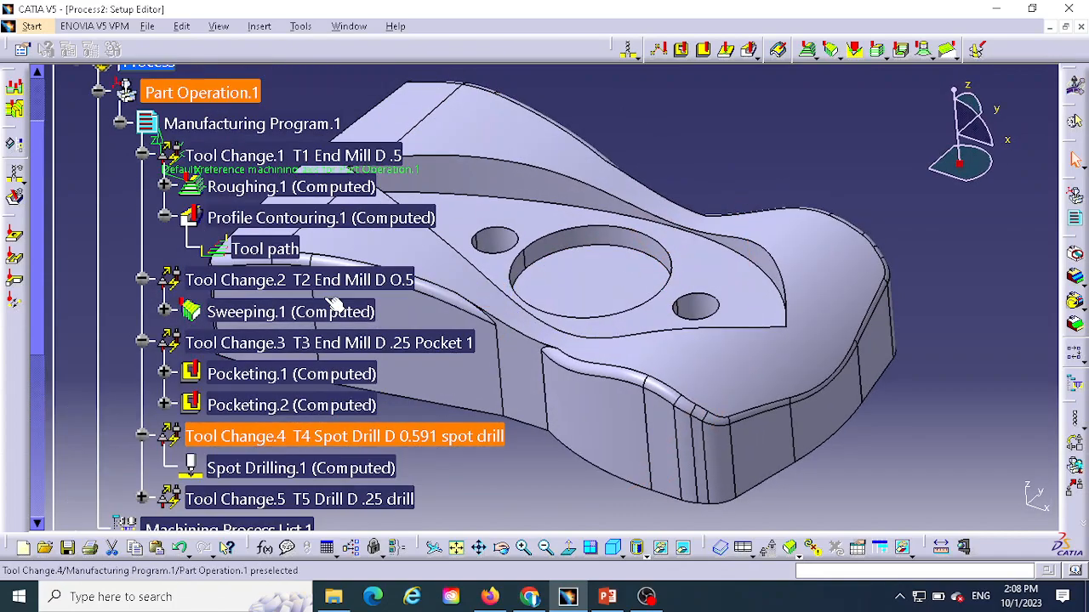
Step: Review the process tree's machining operations and tool changes under Manufacturing Program.1 and the tools in the ResourcesList
scroll(335, 304, "up", 1)
scroll(265, 286, "down", 2)
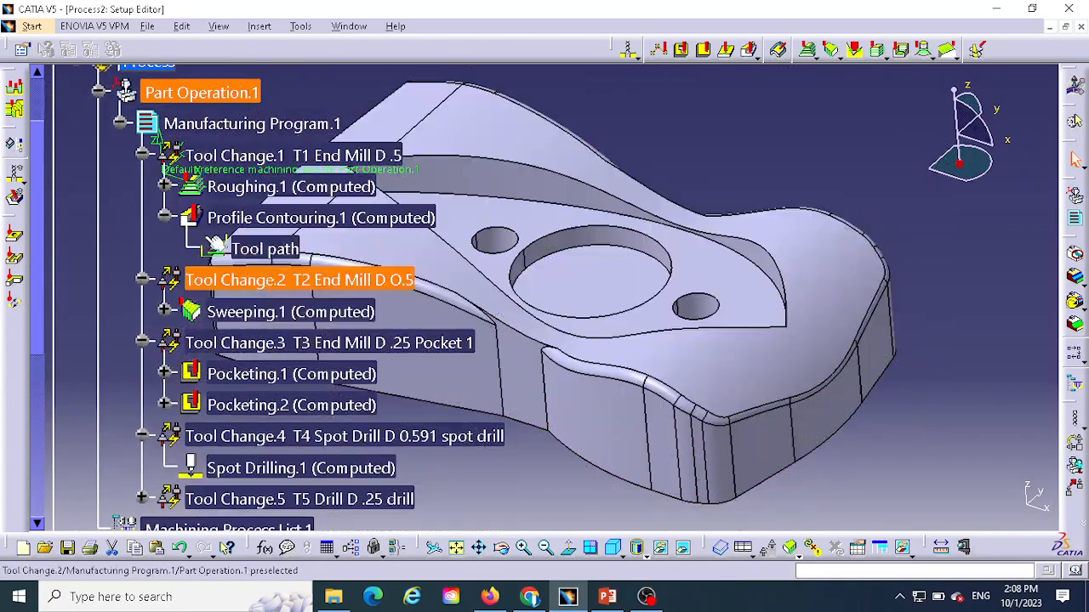
scroll(265, 400, "down", 4)
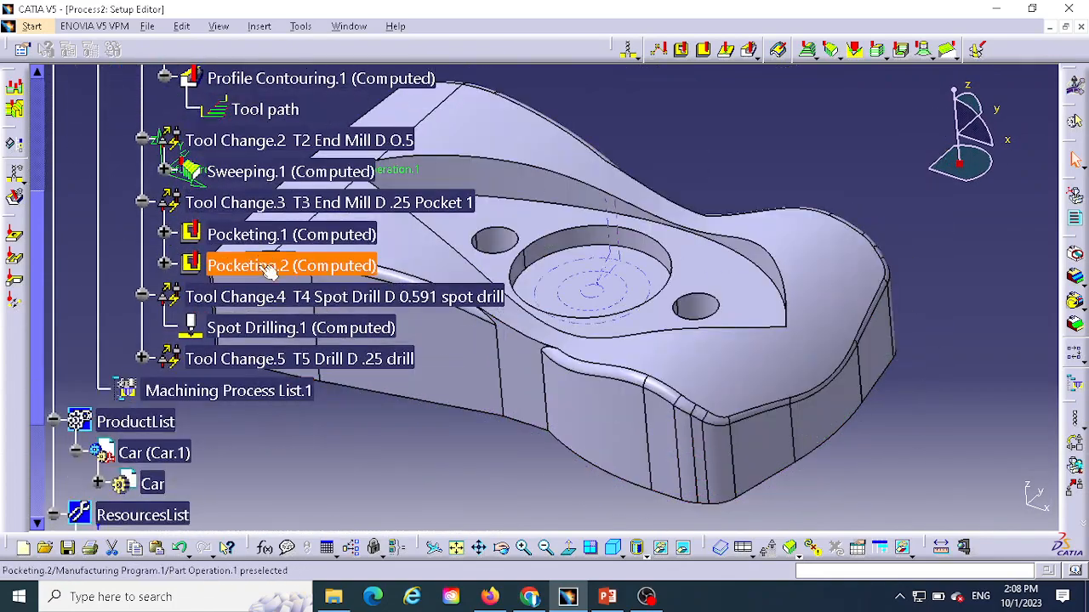
scroll(315, 281, "up", 4)
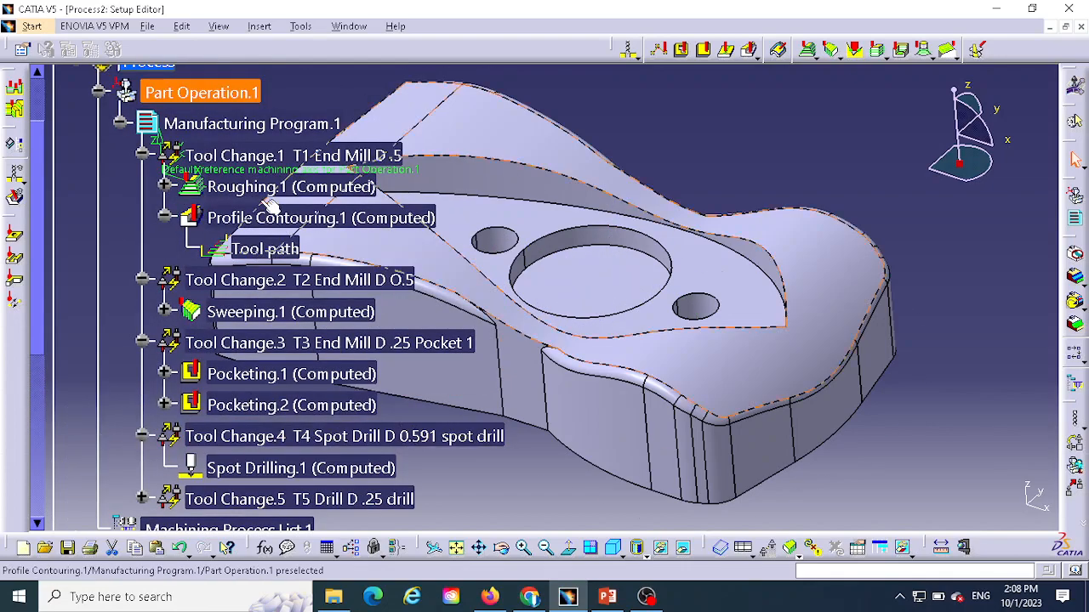
scroll(281, 406, "down", 4)
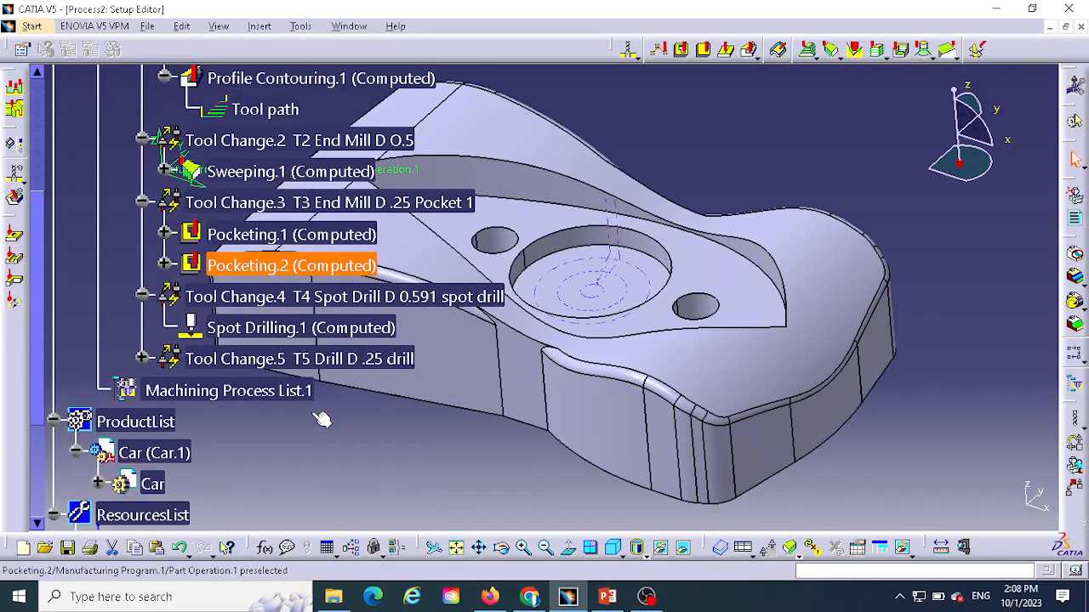
scroll(252, 431, "down", 4)
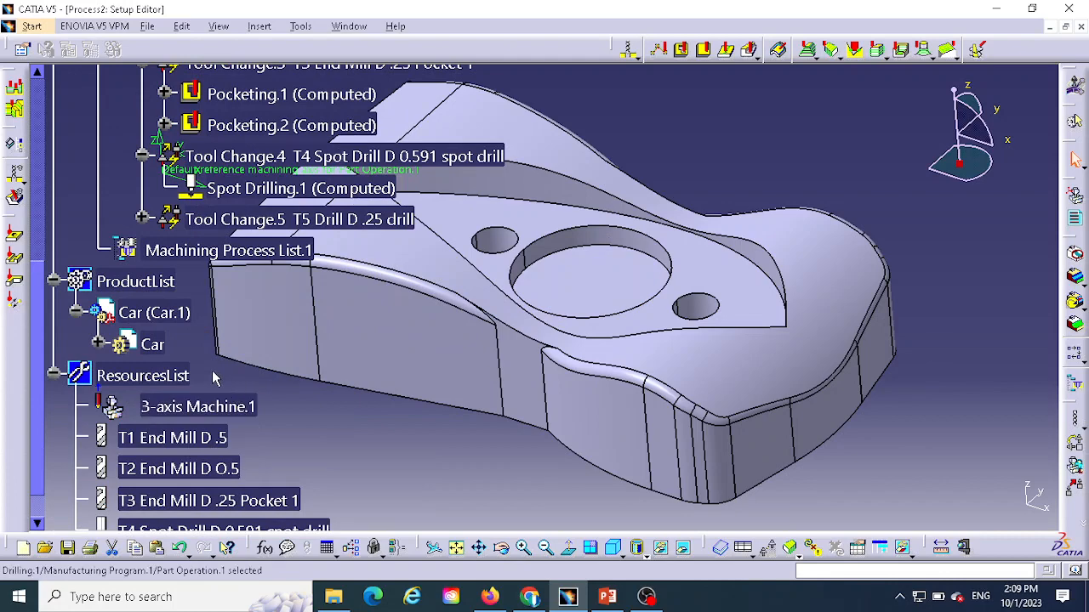
scroll(110, 344, "down", 4)
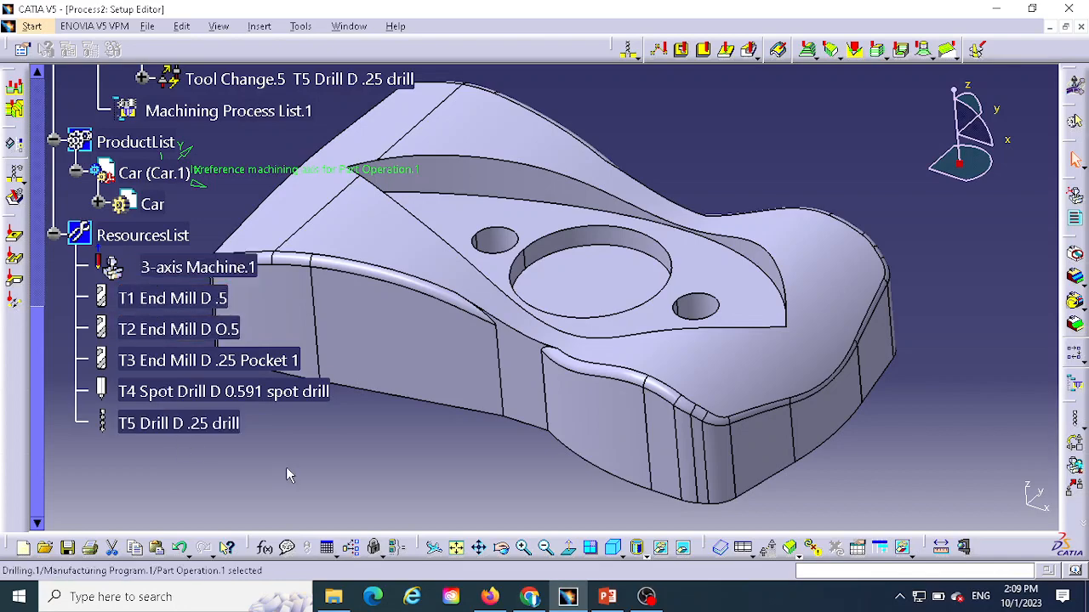
scroll(287, 475, "up", 5)
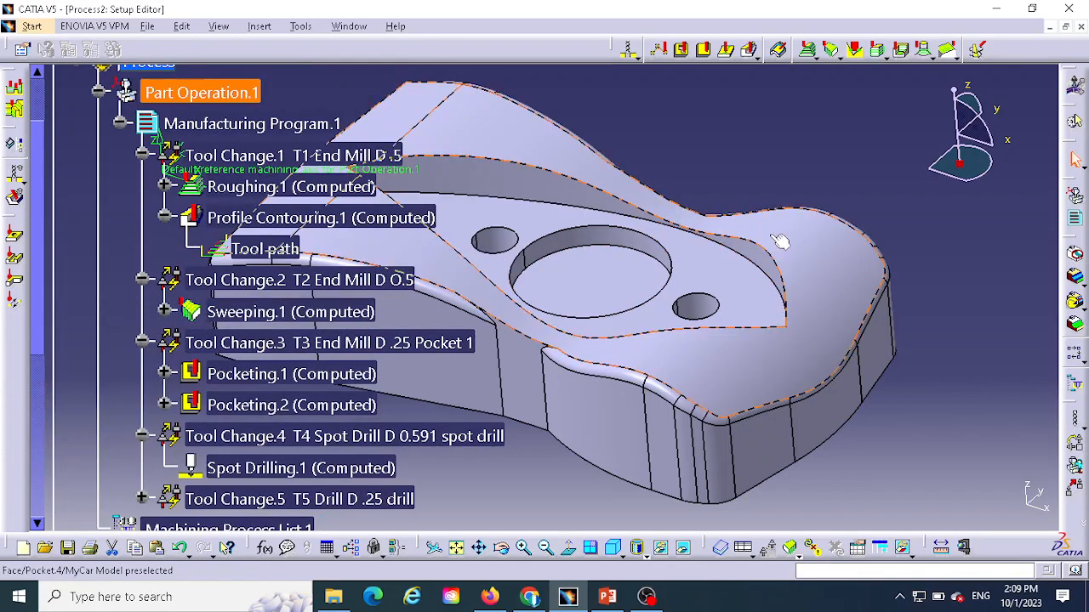
scroll(170, 213, "up", 1)
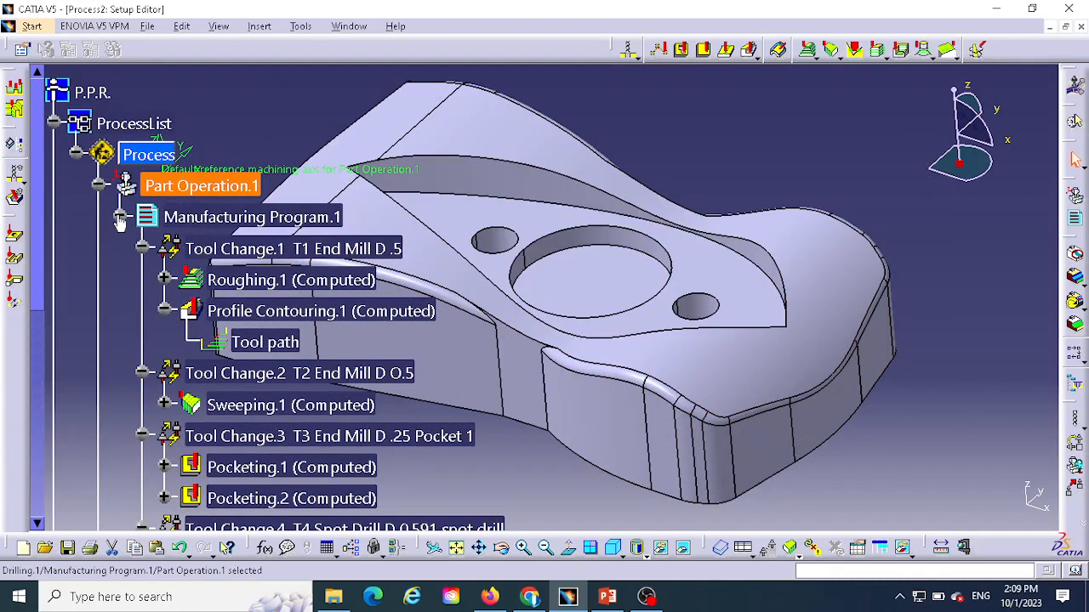
Step: Collapse Manufacturing Program.1, start interactive NC code generation for it, and choose NC Code as the NC data type
left_click(120, 217)
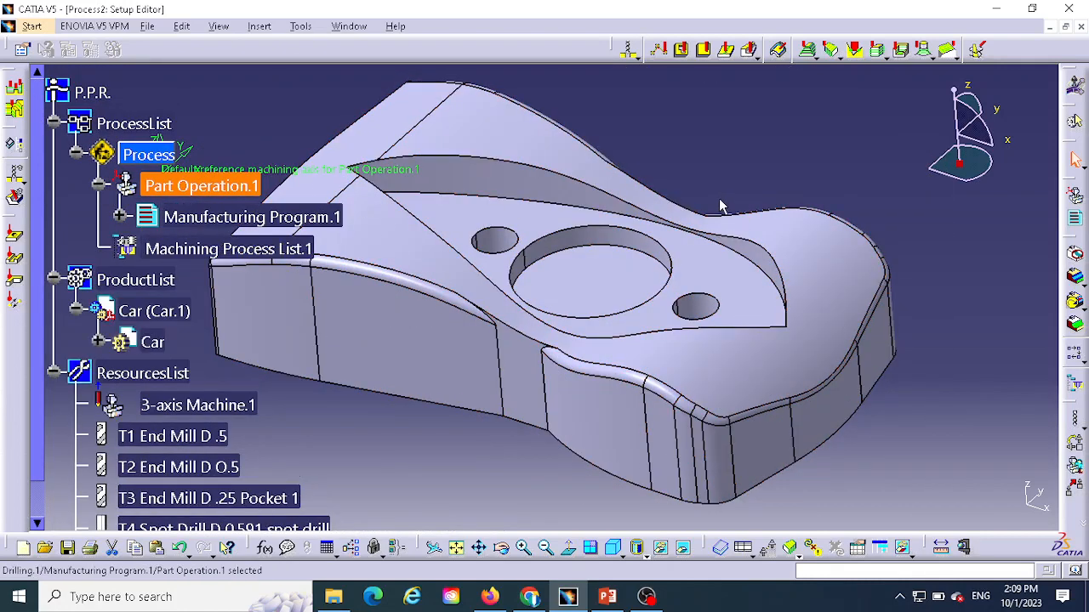
middle_click_drag(721, 205, 839, 208)
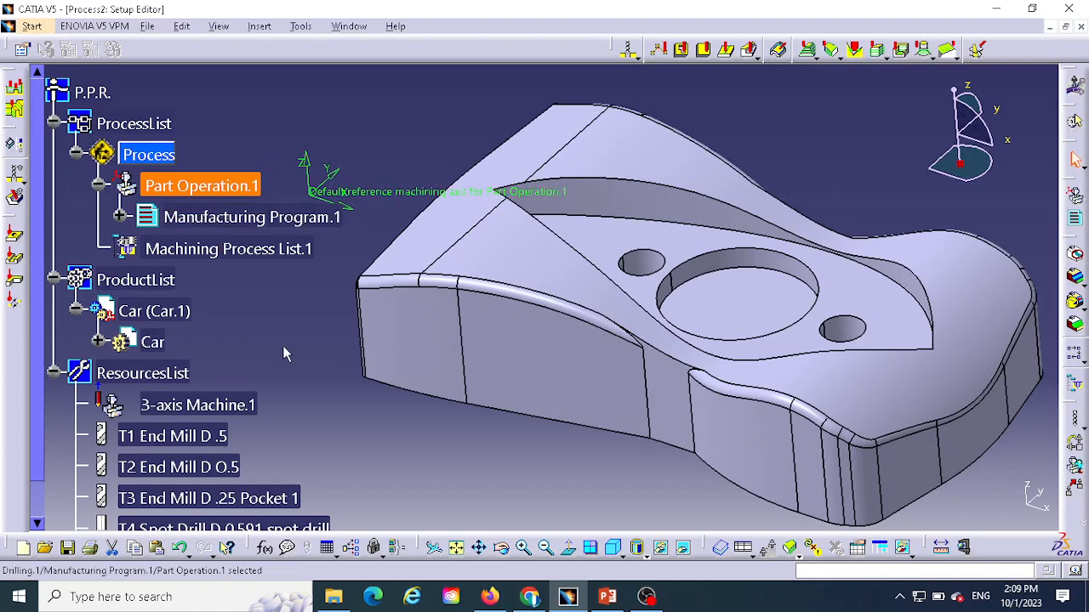
scroll(282, 346, "down", 1)
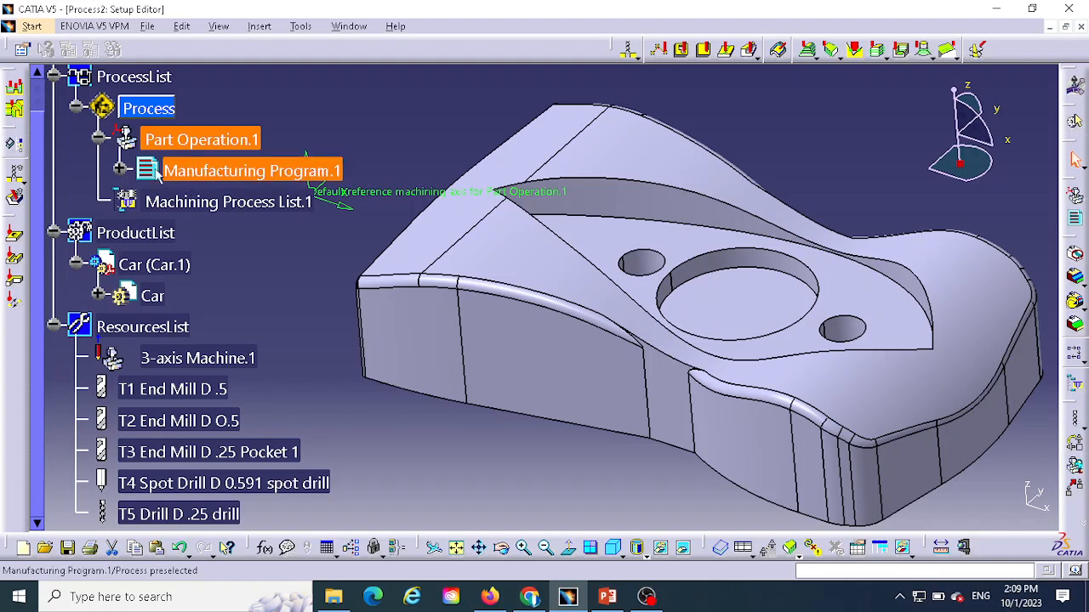
right_click(234, 176)
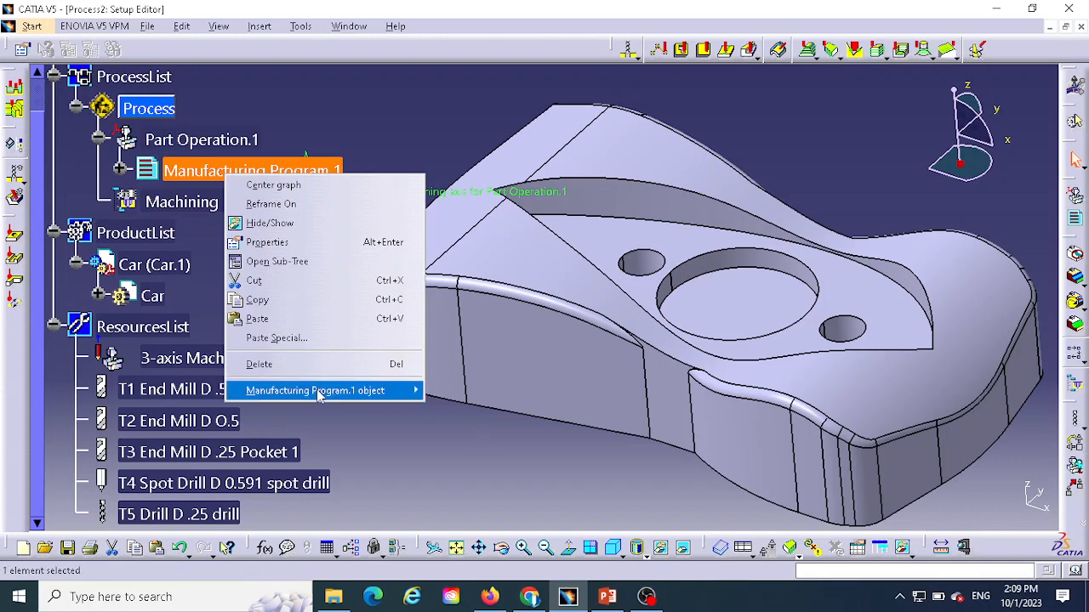
mouse_move(320, 398)
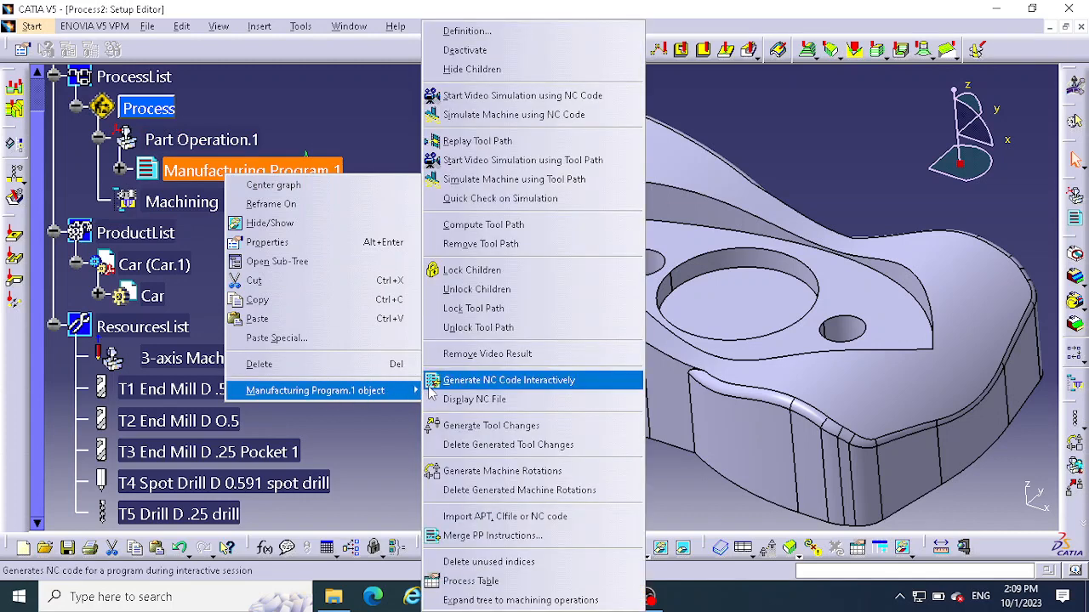
left_click(496, 383)
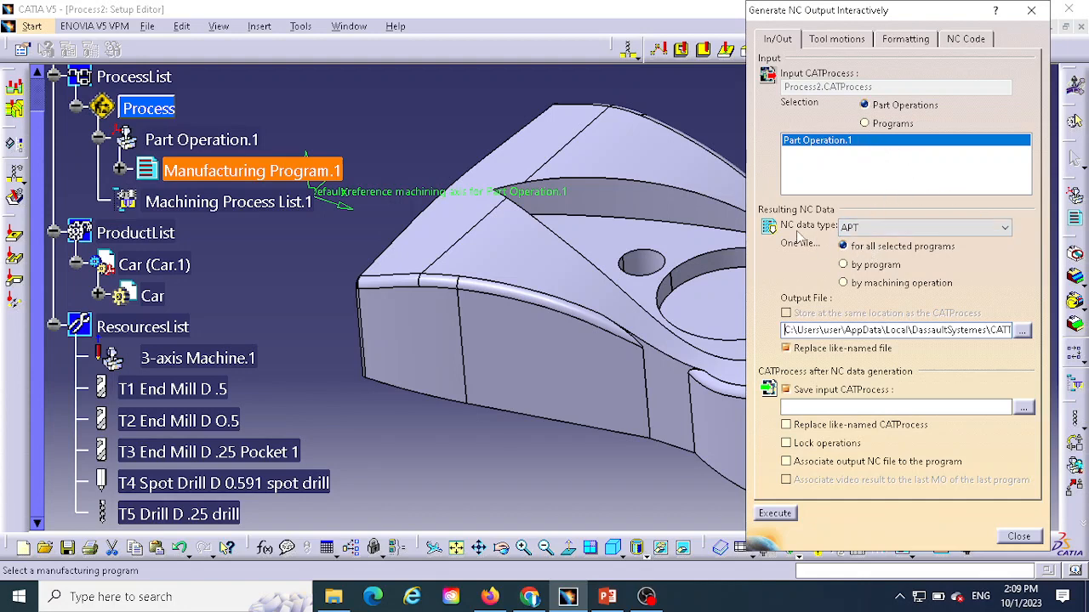
left_click(903, 229)
left_click(885, 268)
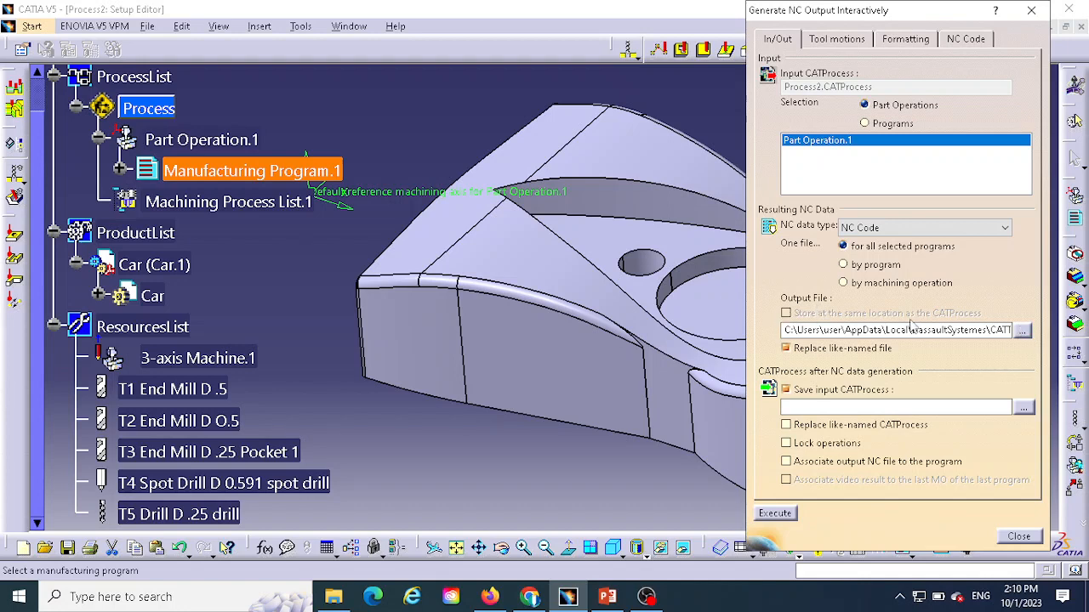
Step: Set the output file to Process2_Part_Operation_1 in the NC code folder inside the nested CATIA machining folder
left_click(1020, 330)
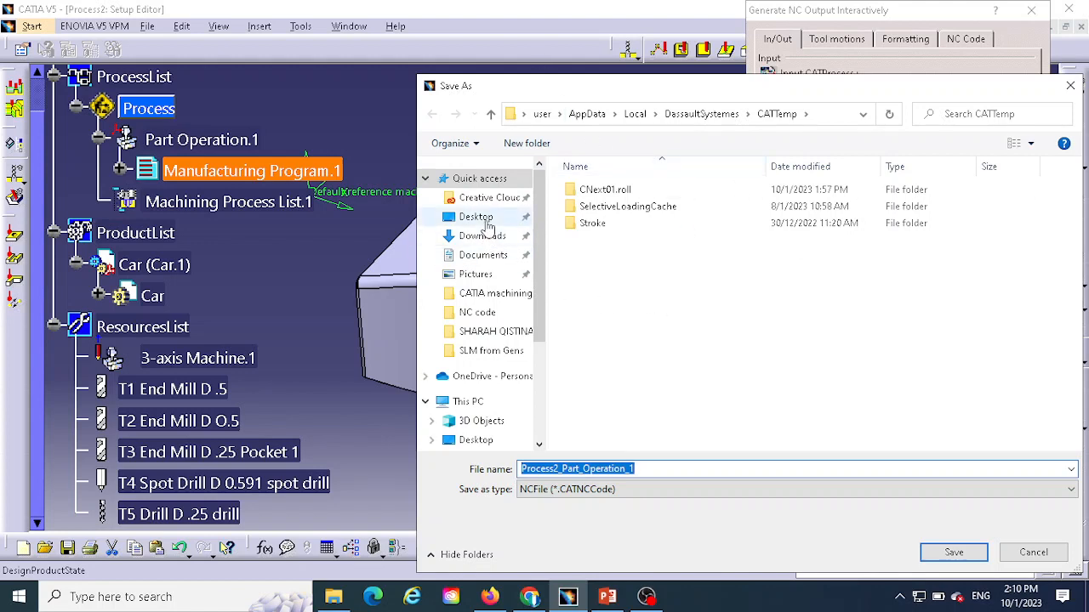
left_click(491, 298)
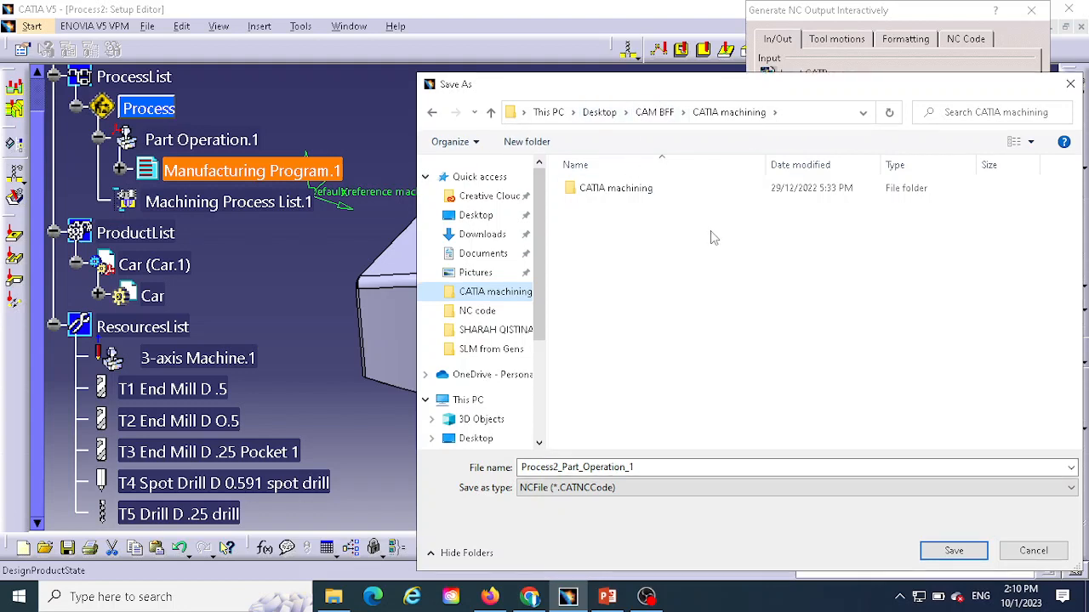
double_click(630, 188)
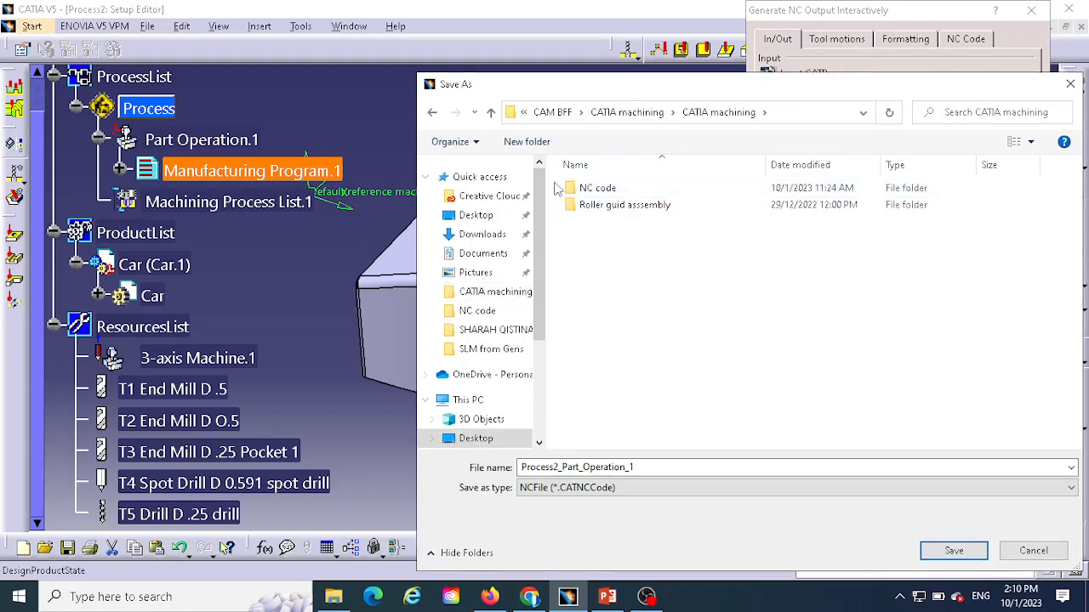
double_click(598, 189)
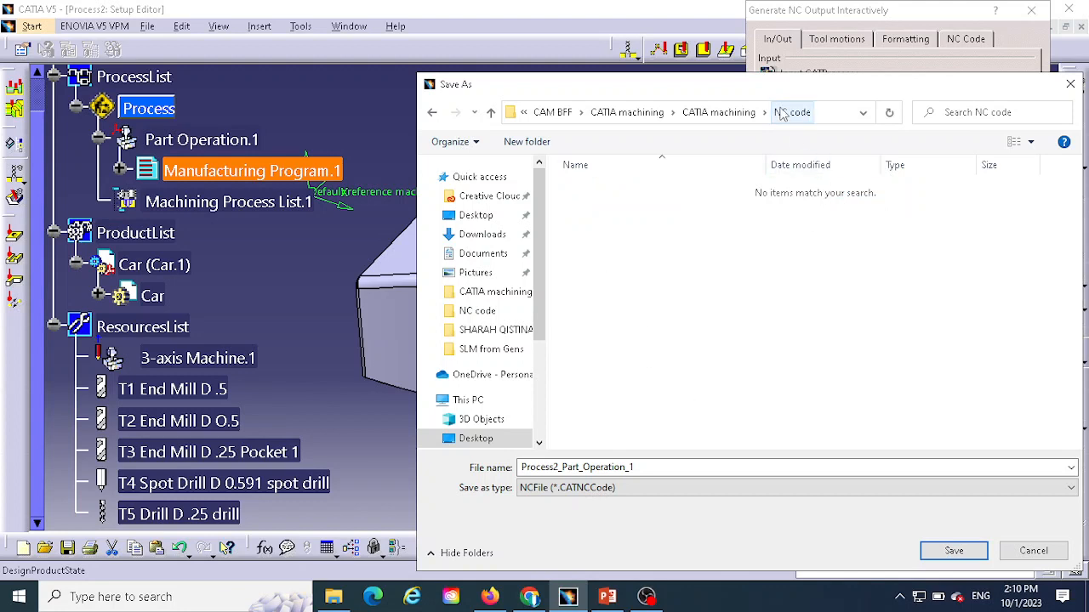
left_click(720, 112)
left_click(598, 189)
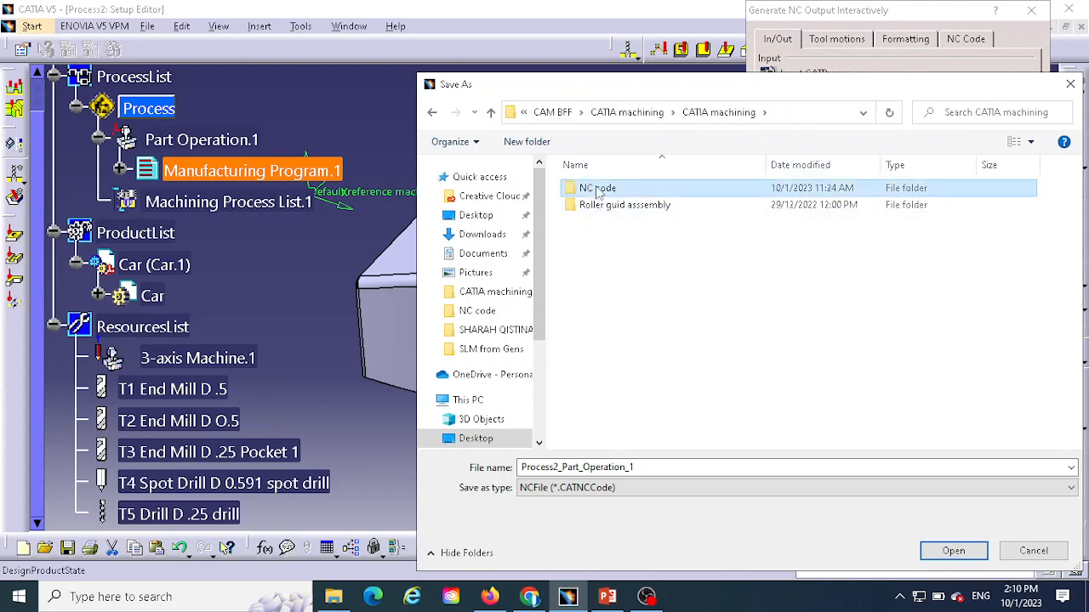
left_click(951, 552)
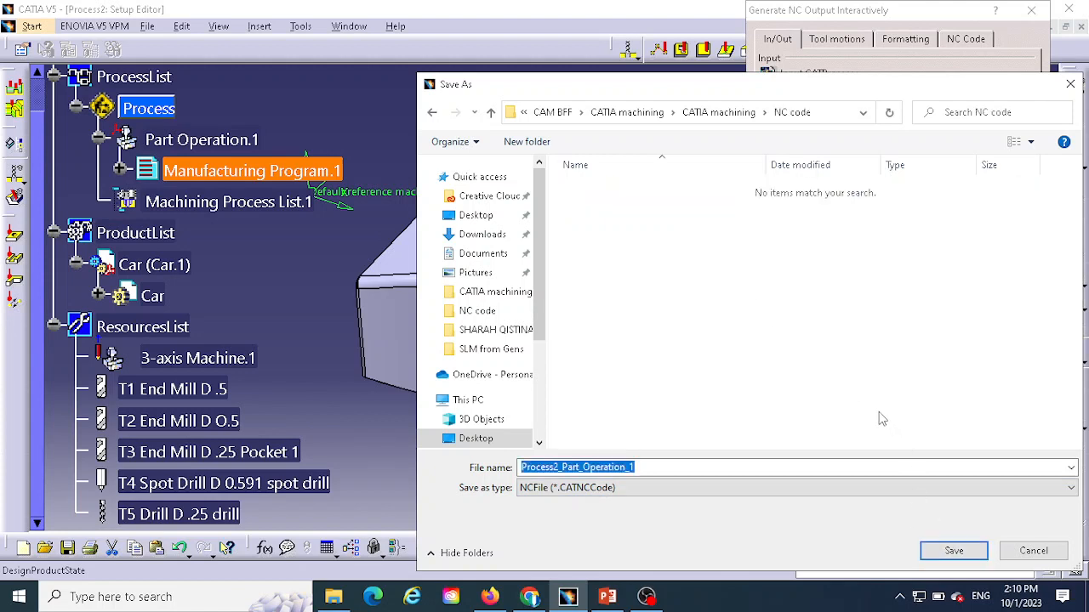
left_click(954, 551)
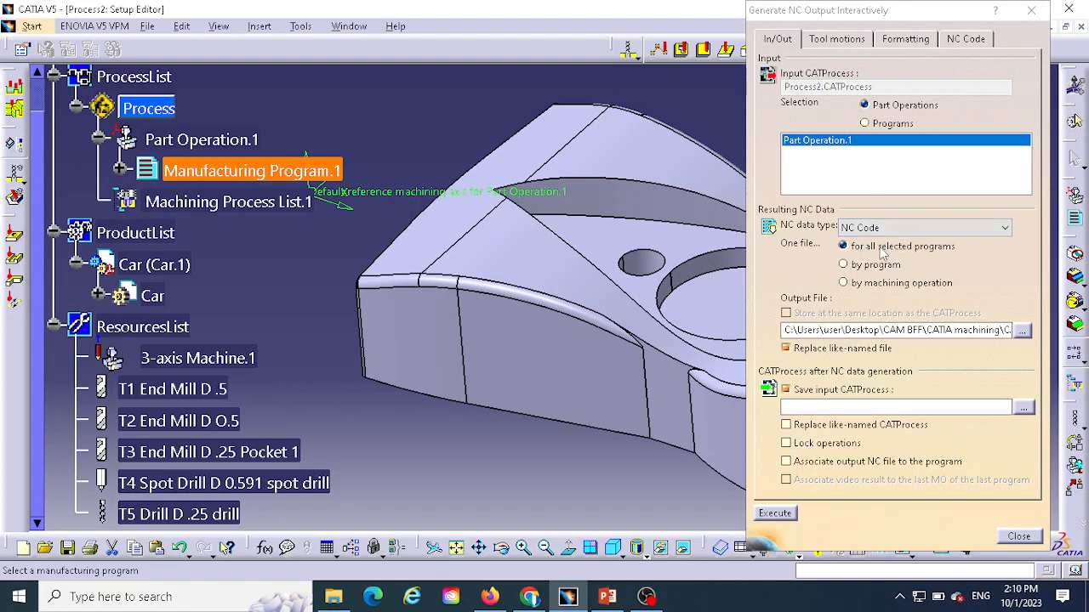
Step: Check the ICAM post-processor file selection and set the output to one file by machining operation
left_click(967, 40)
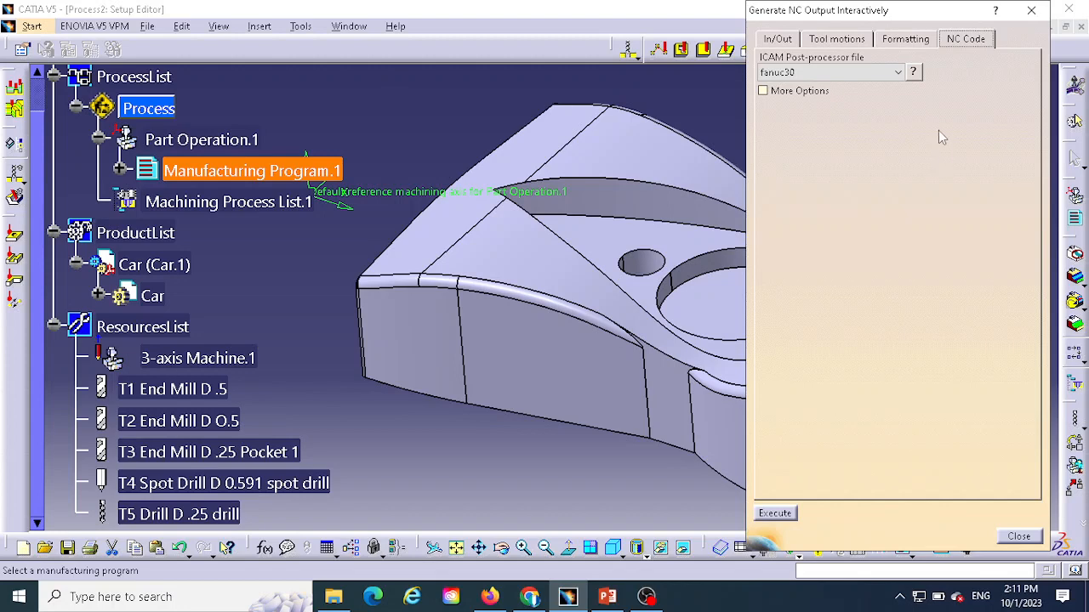
left_click(770, 40)
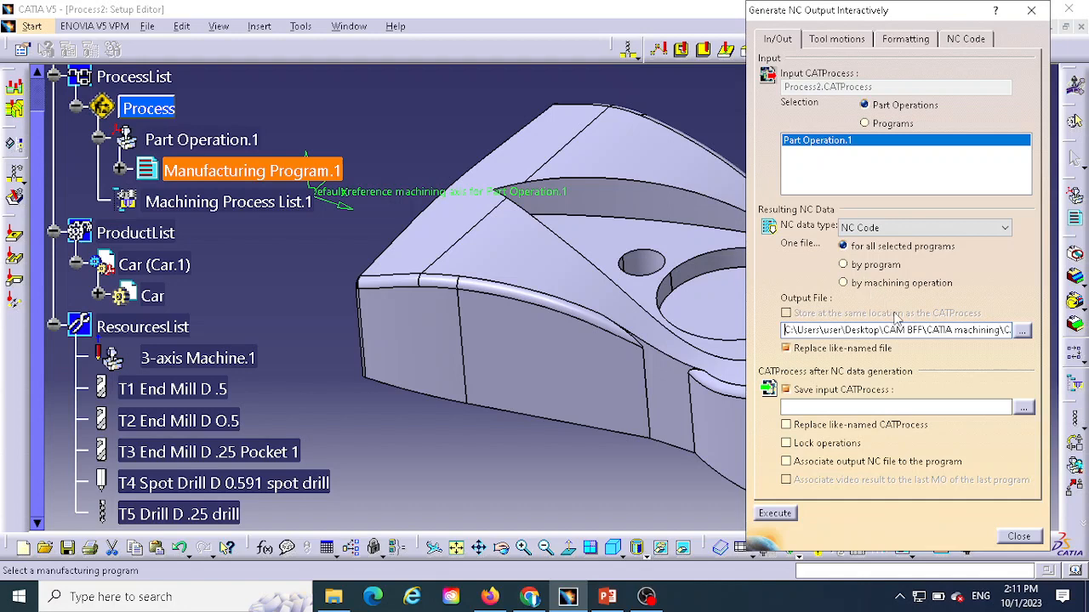
left_click(843, 283)
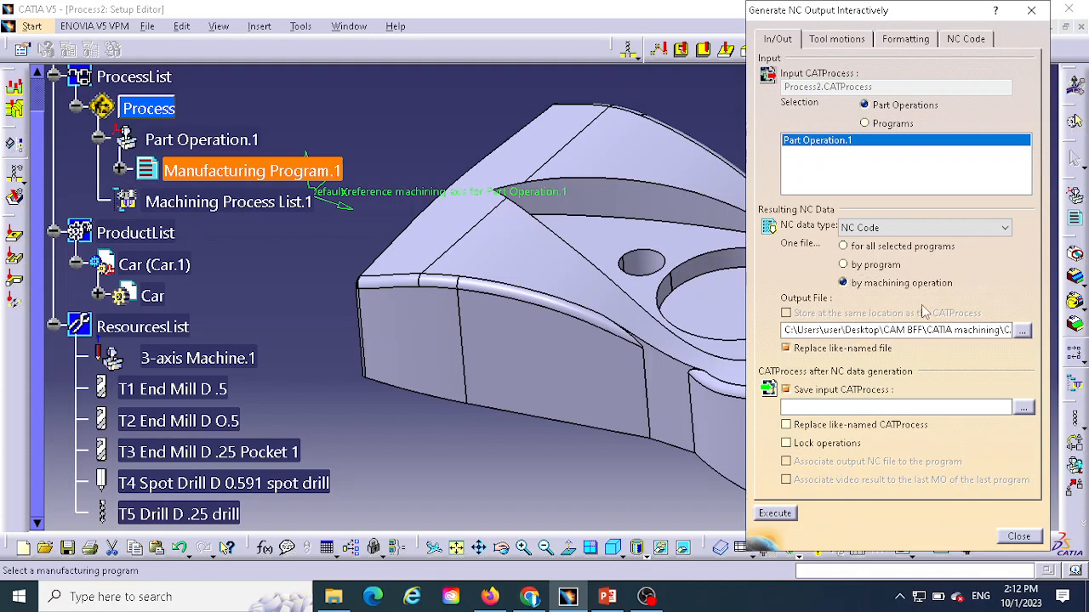
Step: Execute the NC output, accepting the CAMPOST setup for each machining operation, and close the generation dialog
left_click(773, 513)
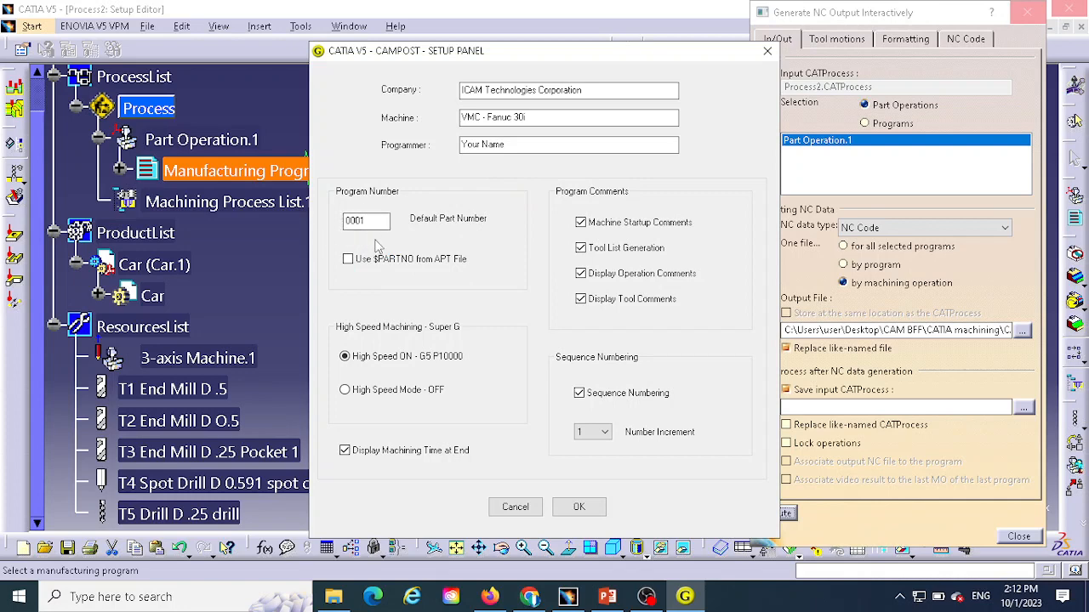
left_click(579, 507)
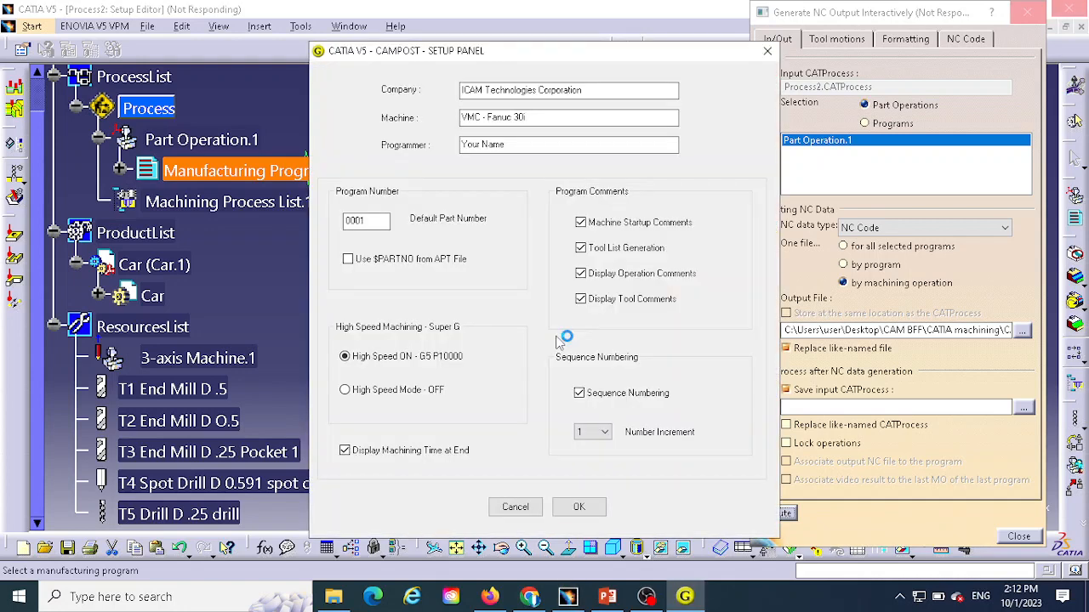
left_click(577, 509)
left_click(578, 507)
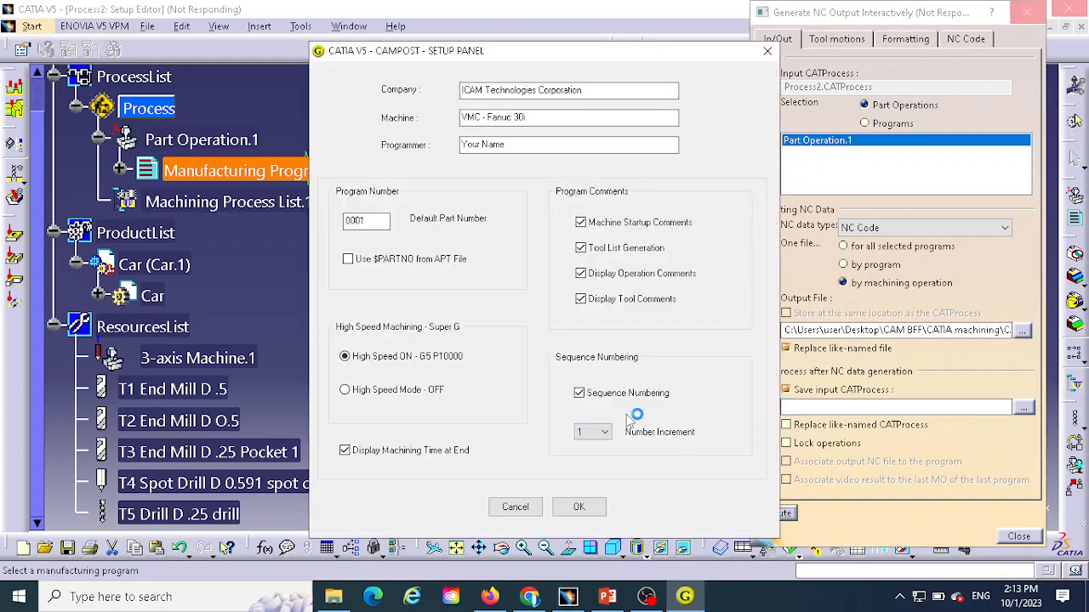
left_click(583, 508)
left_click(583, 507)
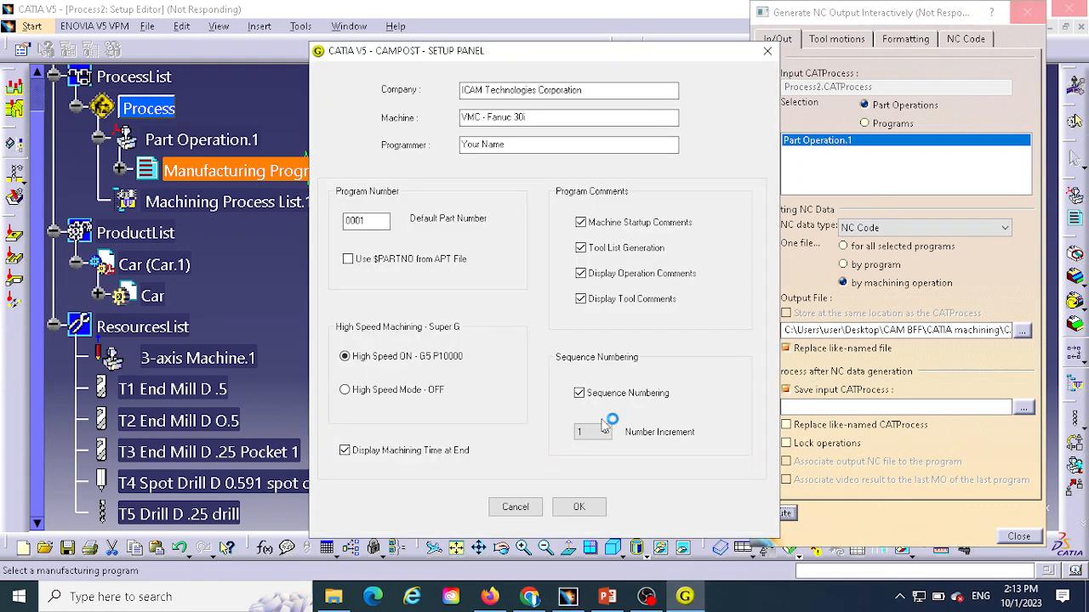
left_click(583, 507)
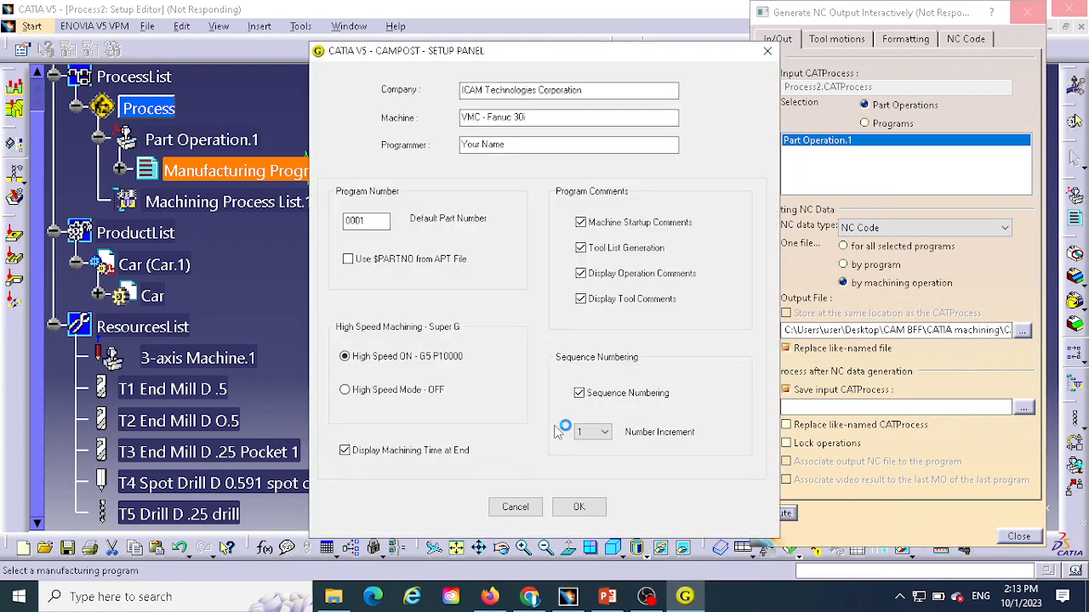
left_click(579, 507)
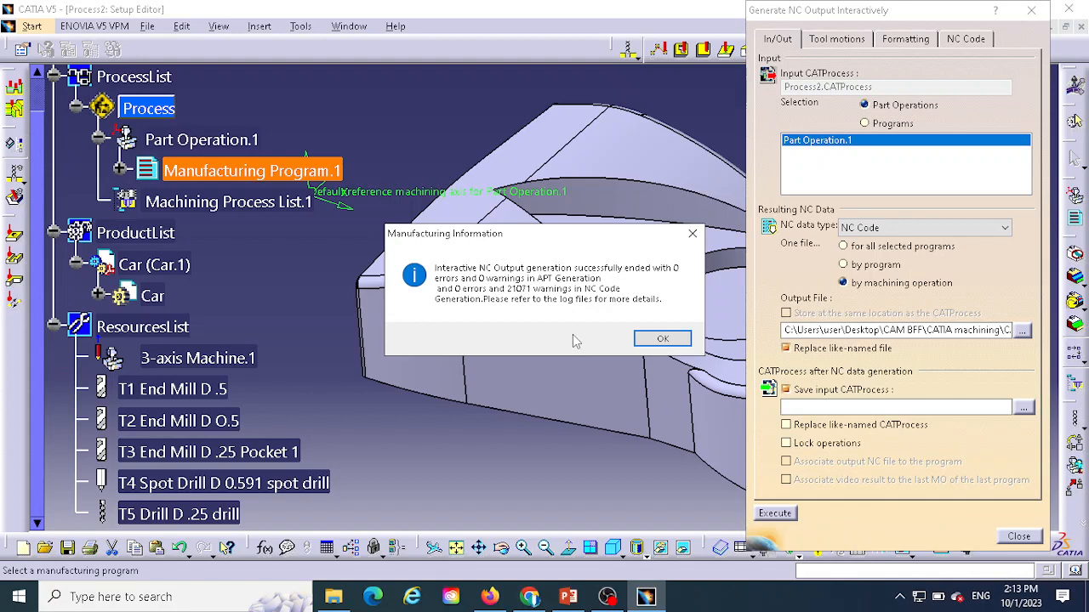
left_click(662, 338)
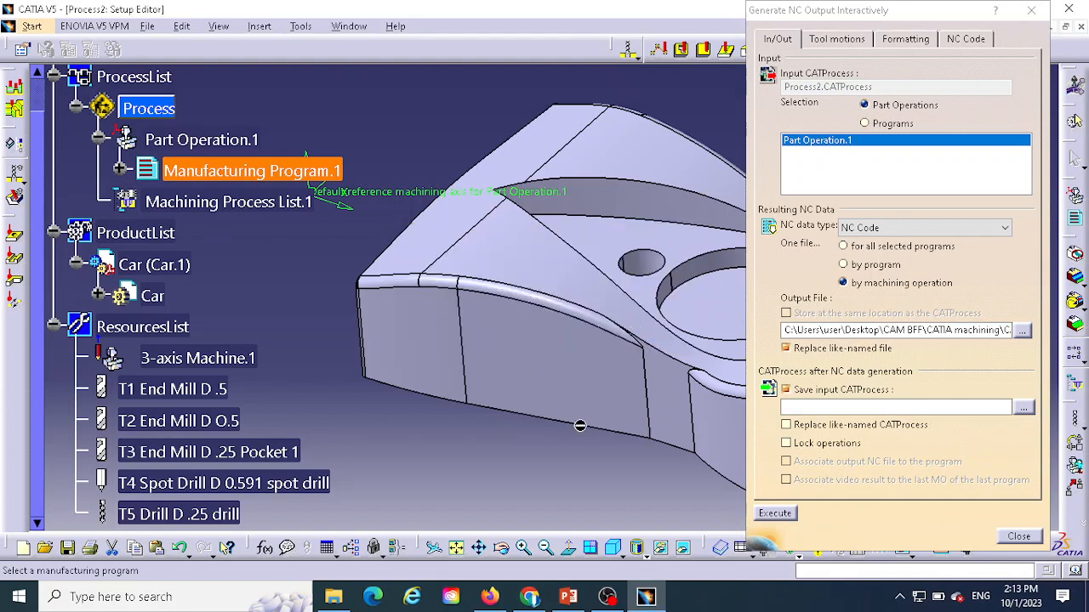
left_click(1031, 10)
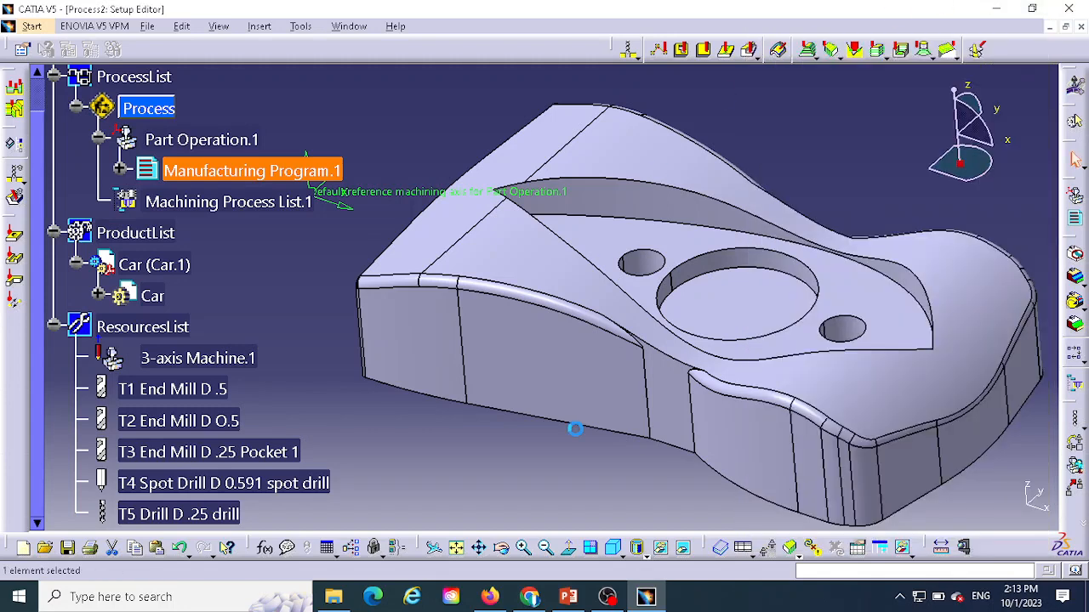
Step: Switch to File Explorer and open the NC code folder inside the nested CATIA machining folder
left_click(334, 597)
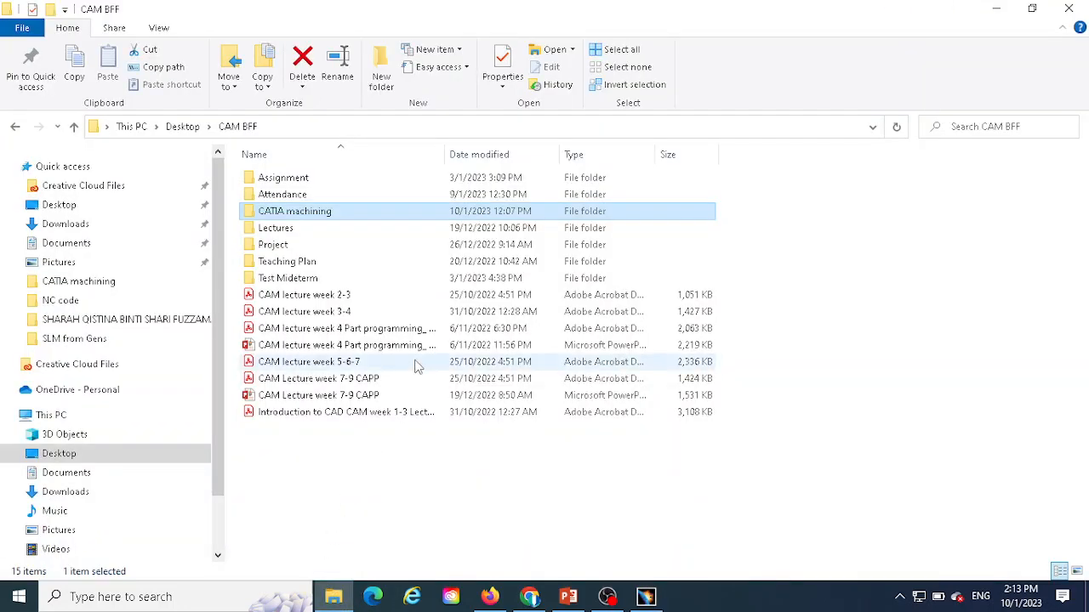
left_click(95, 289)
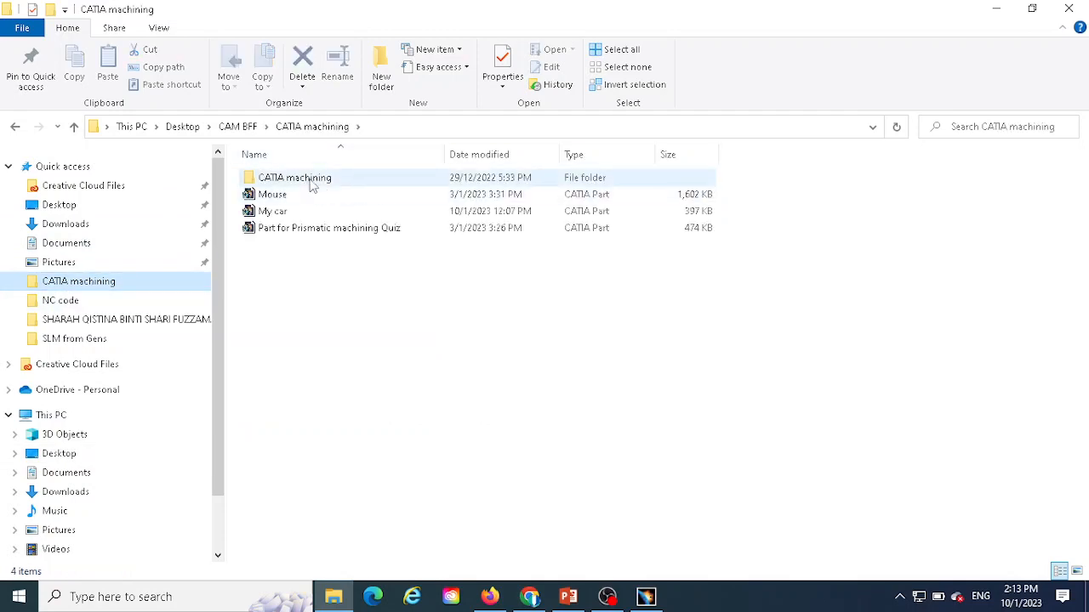
double_click(311, 181)
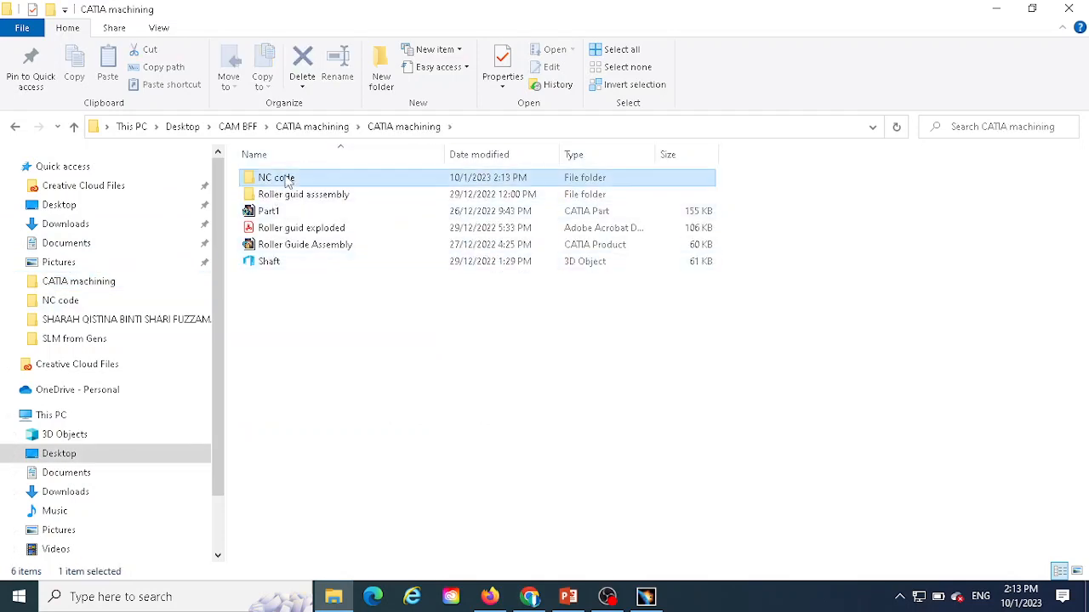
double_click(288, 178)
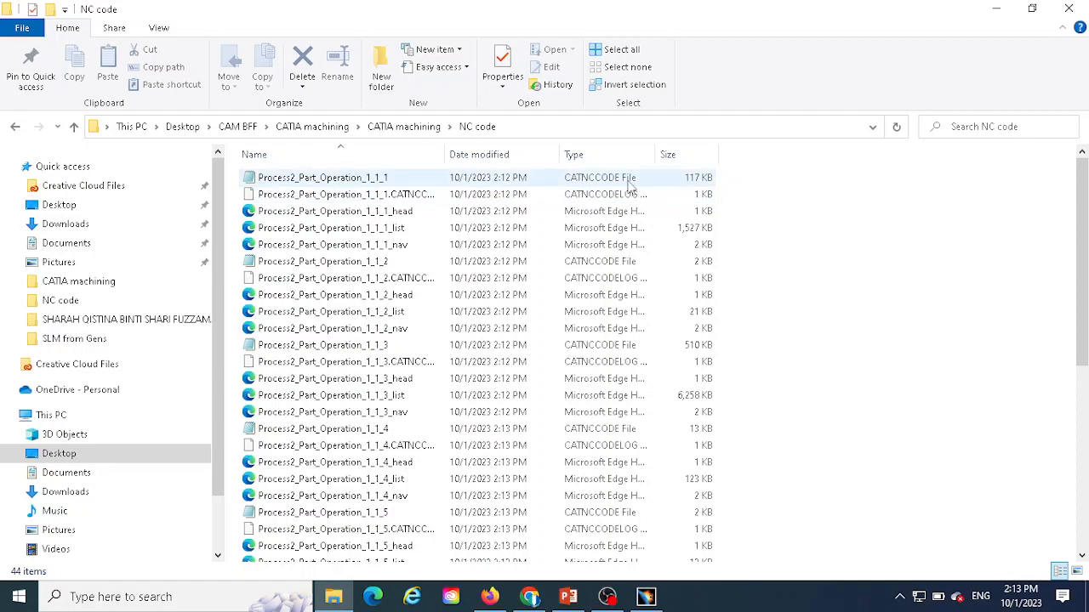
Step: Open the Process2_Part_Operation_1_1_1 NC code file, examine its header and G-code blocks, and close it
double_click(311, 178)
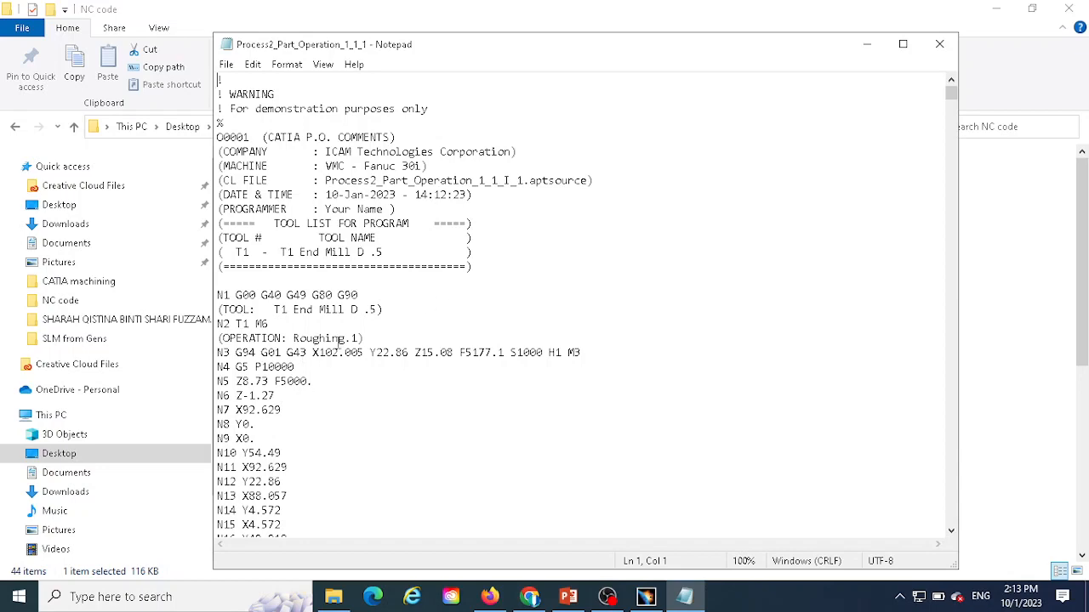
scroll(353, 344, "down", 20)
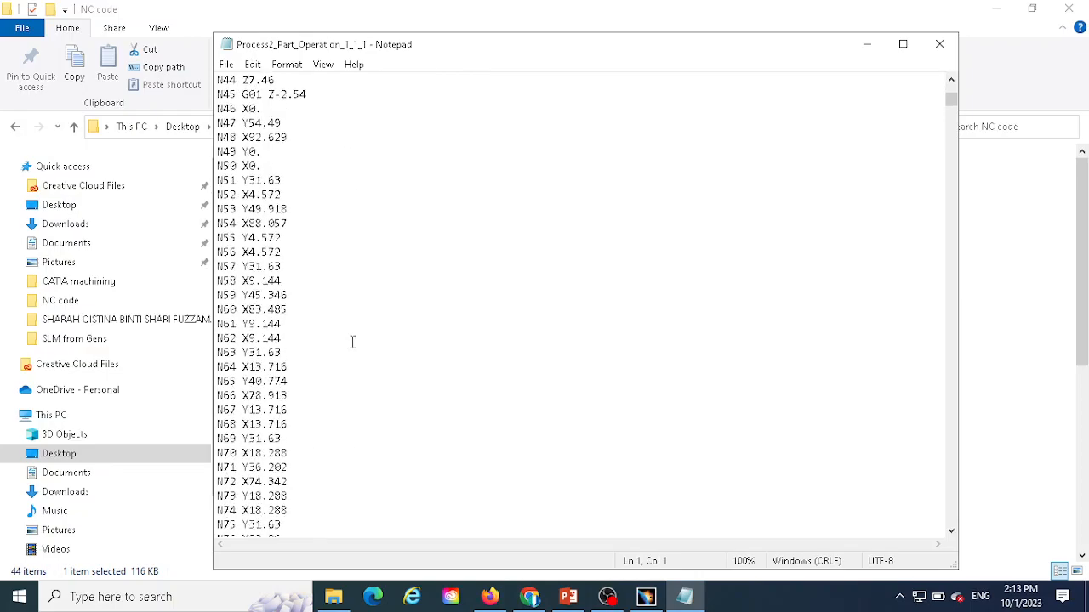
left_click_drag(950, 101, 1009, 95)
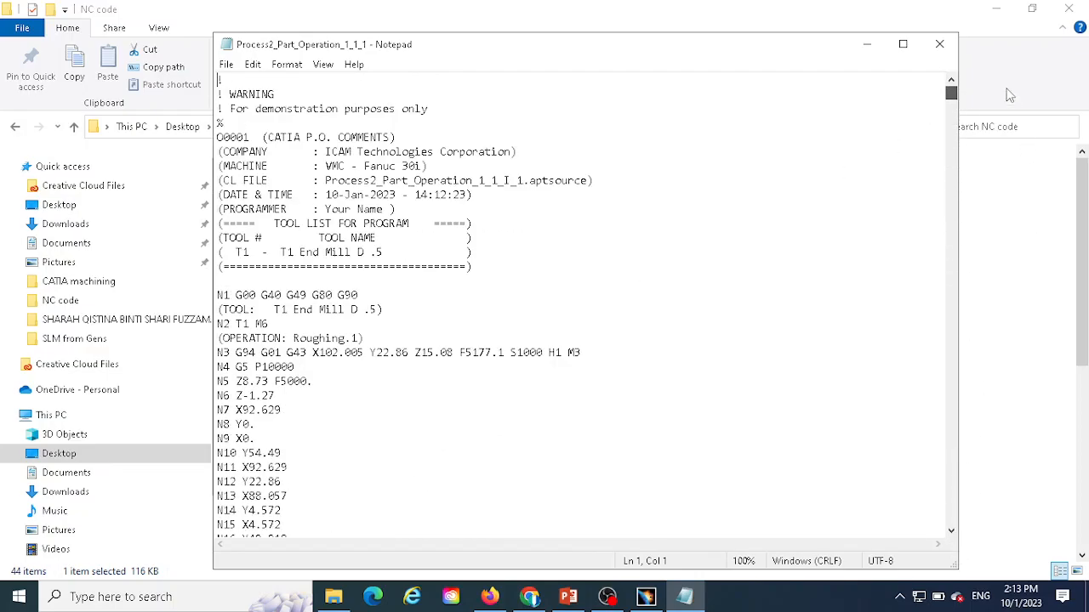
left_click(939, 44)
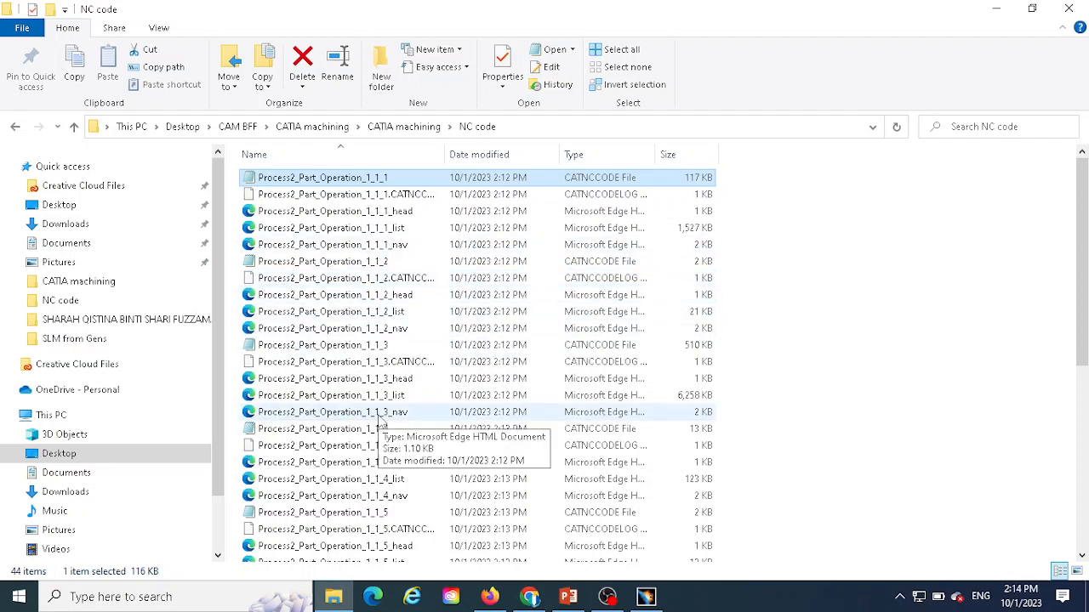
Step: Open the Process2_Part_Operation_1_1_2 NC code file, highlight its operation name, review the code, and close it
double_click(324, 263)
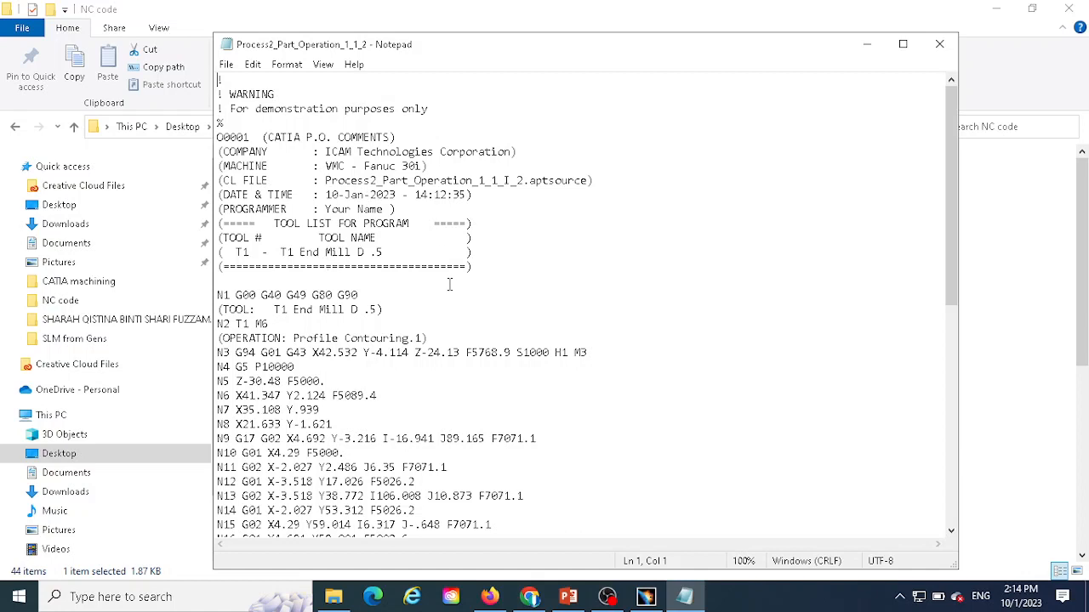
left_click(295, 338)
left_click_drag(295, 338, 423, 338)
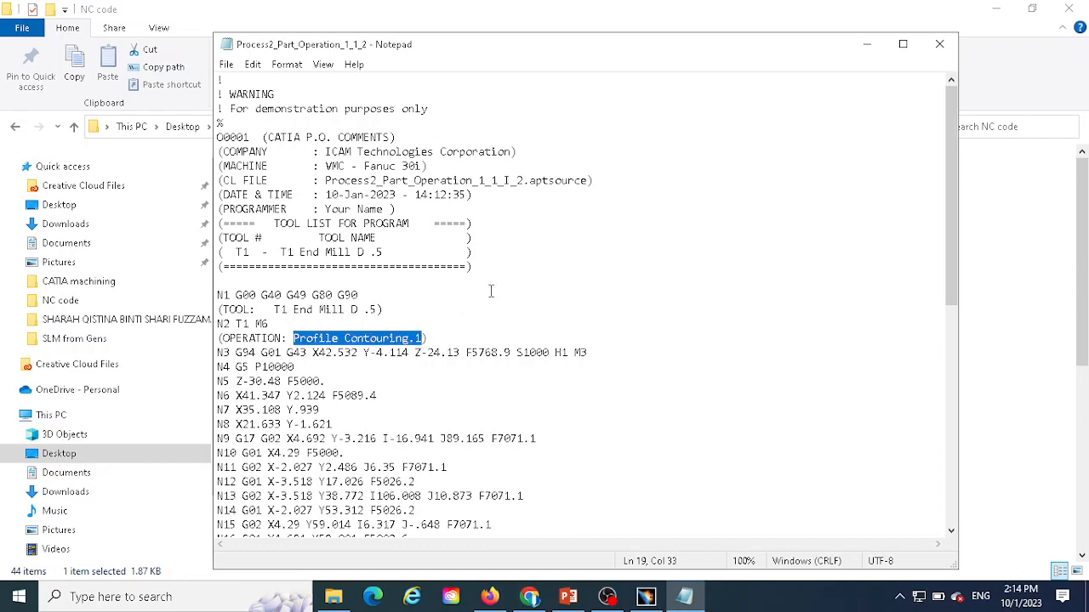
scroll(491, 291, "down", 5)
scroll(507, 313, "up", 5)
left_click(938, 44)
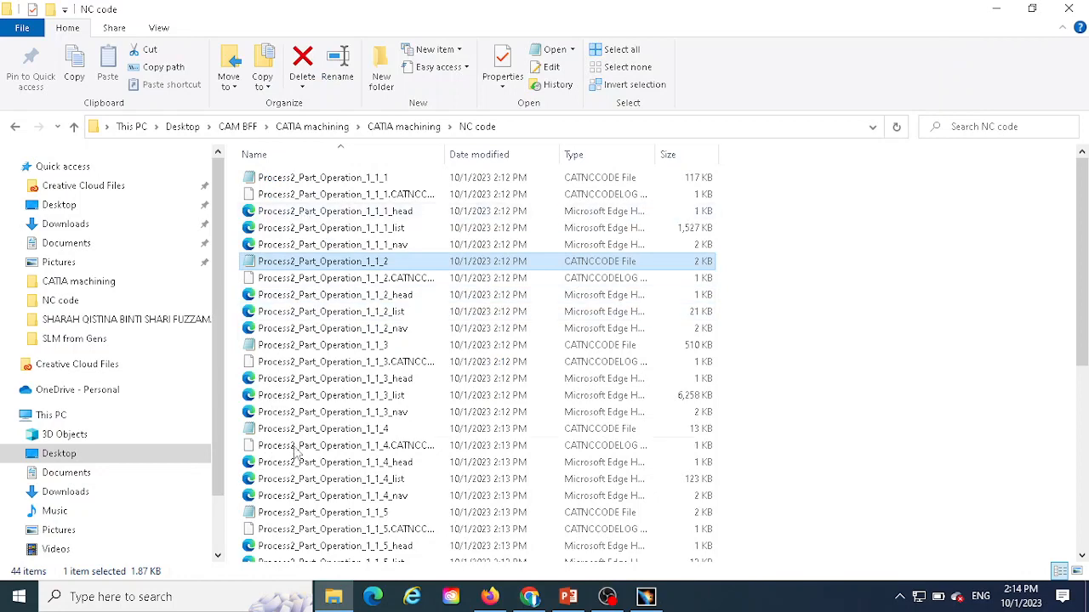
Step: Look through the NC output file list, review the Process2_Part_Operation_1_1_1 code again, close it, and switch back to CATIA
scroll(342, 422, "down", 7)
scroll(340, 425, "up", 7)
double_click(316, 179)
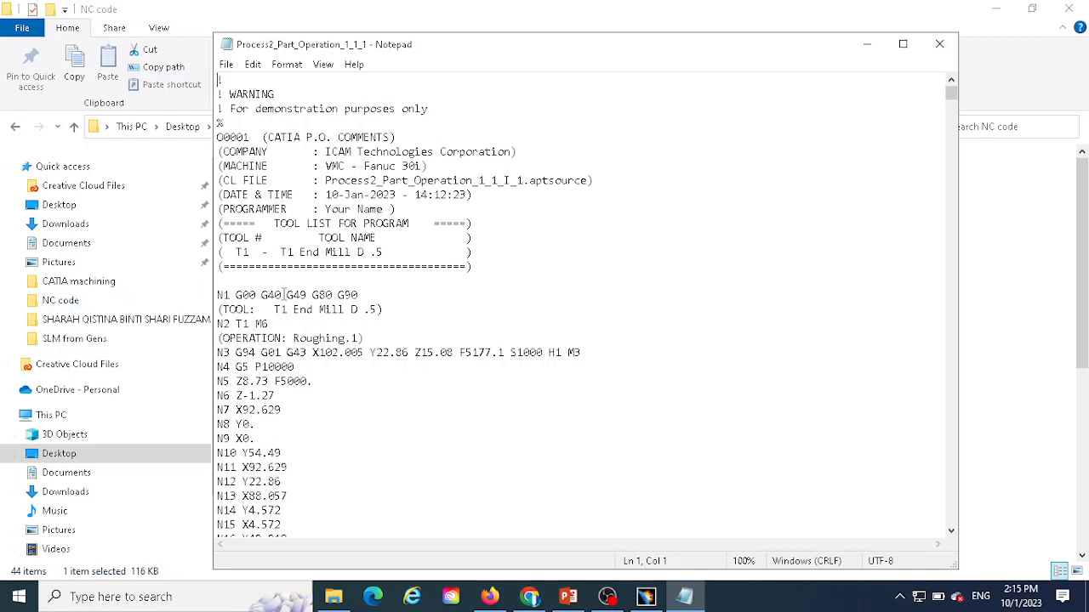
scroll(345, 392, "down", 6)
scroll(352, 387, "up", 6)
left_click(939, 43)
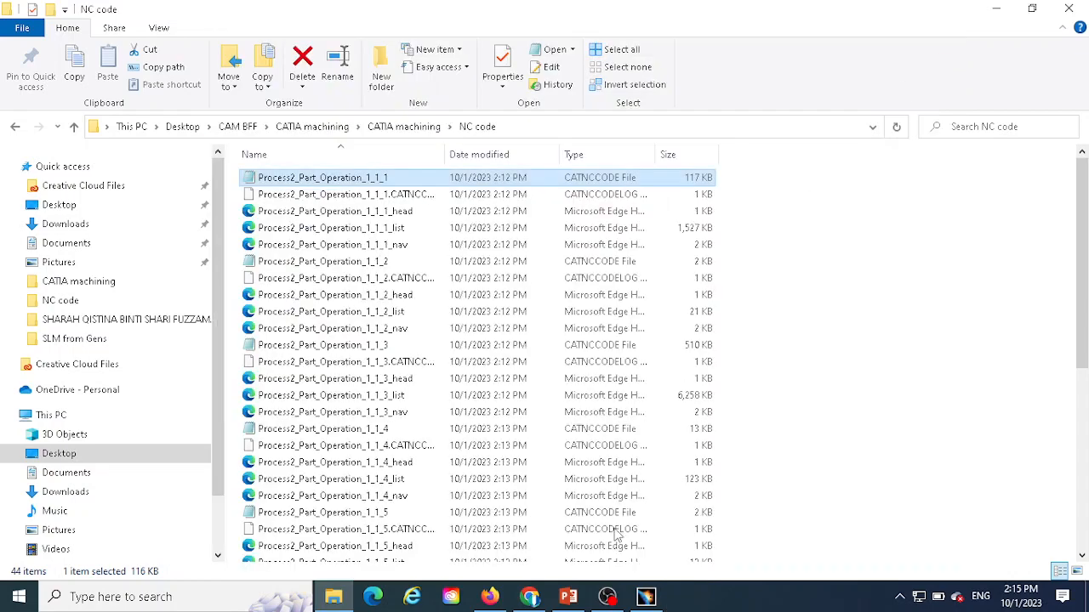
left_click(646, 596)
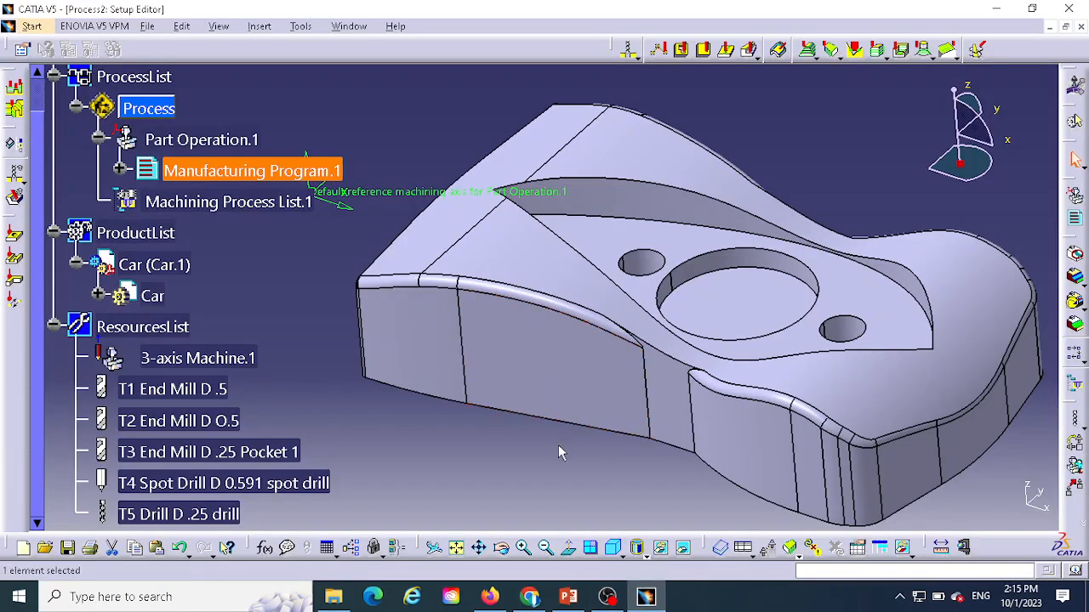